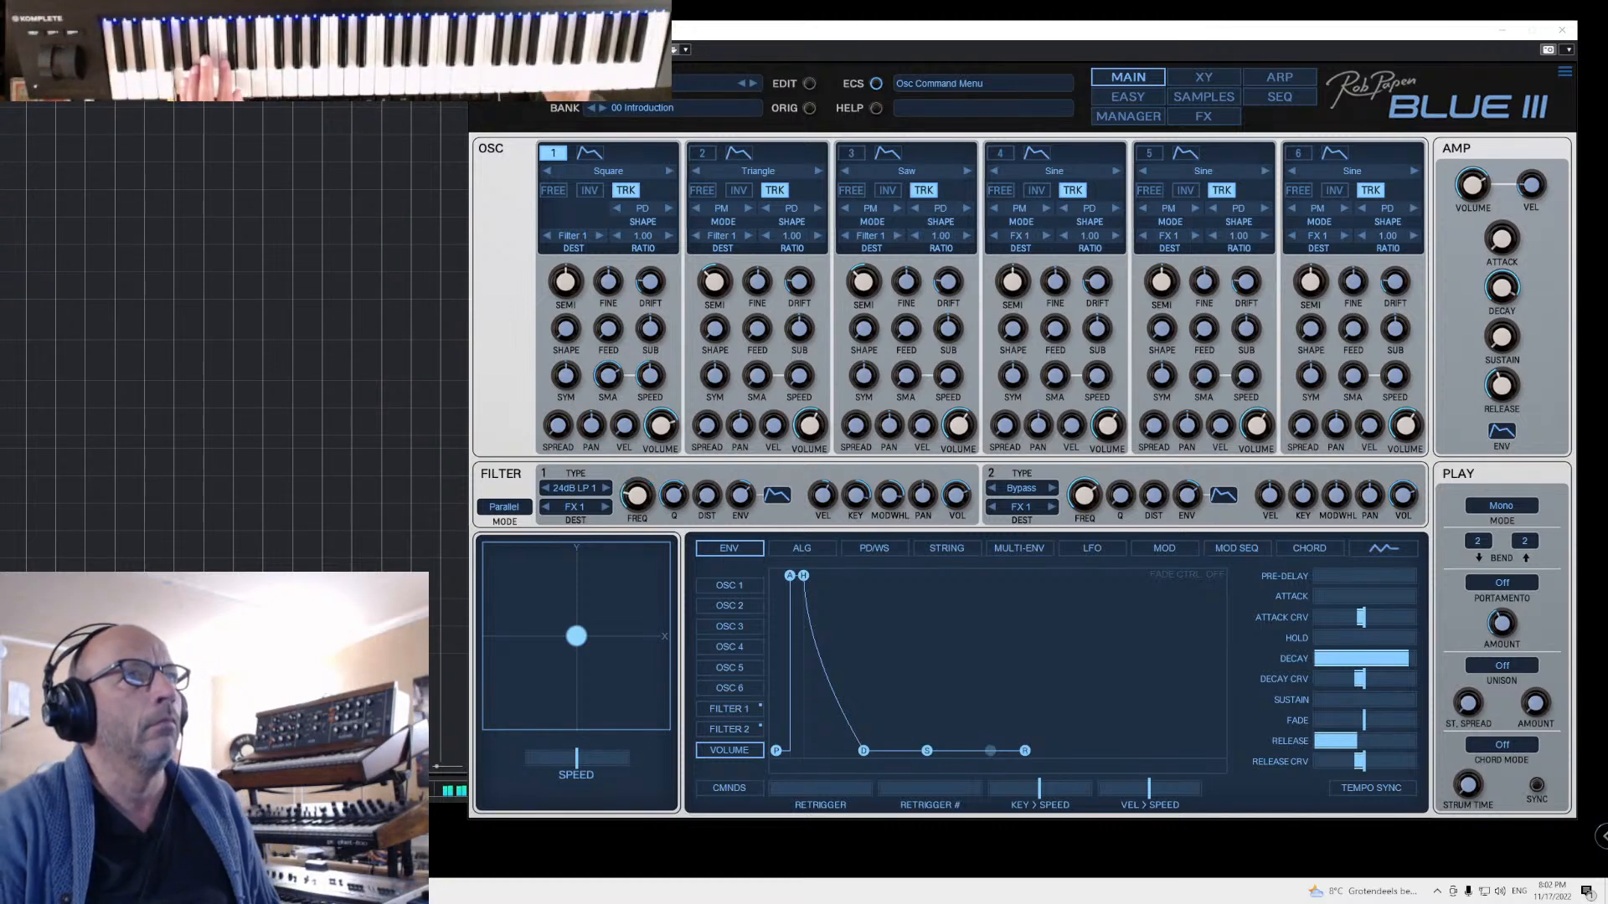
drag(502, 12, 373, 11)
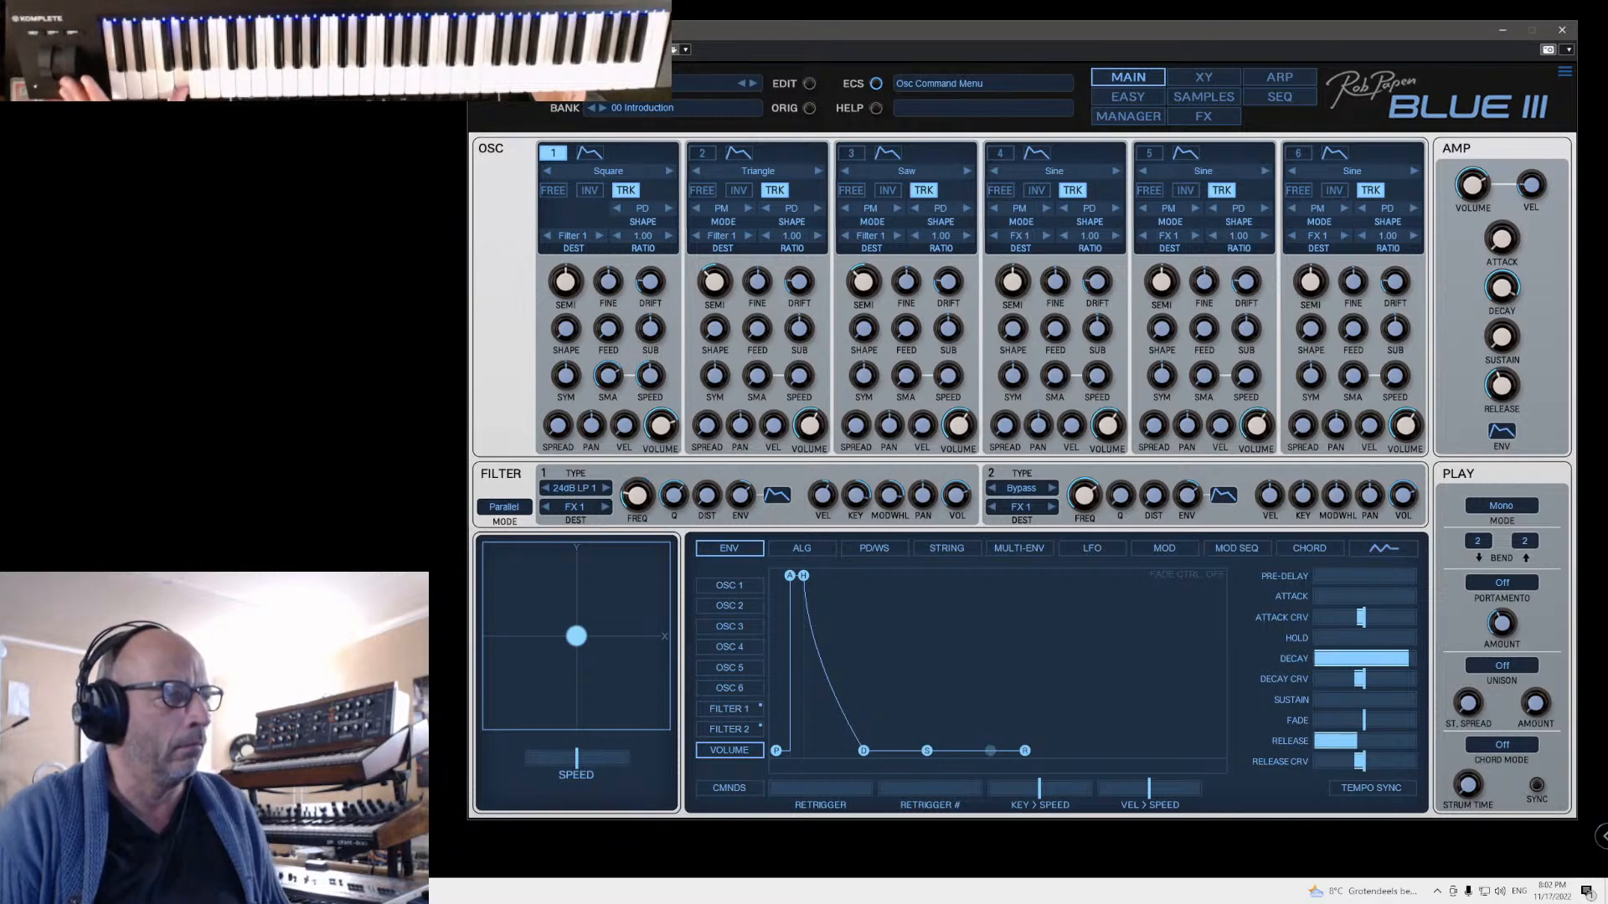
mouse_move(567, 753)
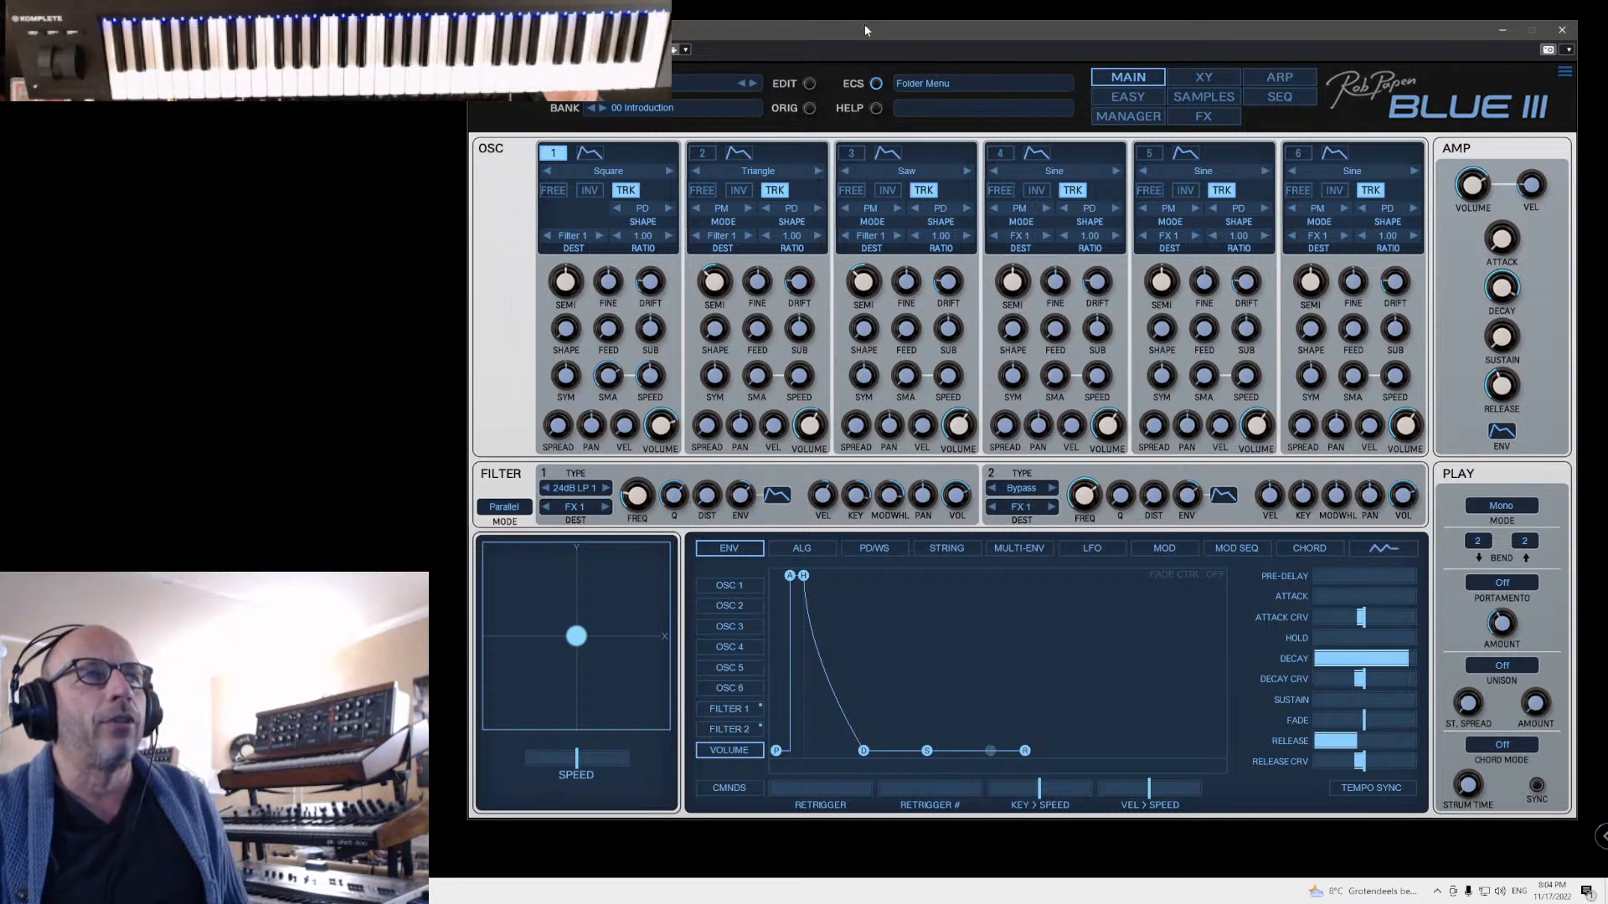
Step: Open the bank 02 Pads 03 in the preset manager and order its presets by date
click(1136, 123)
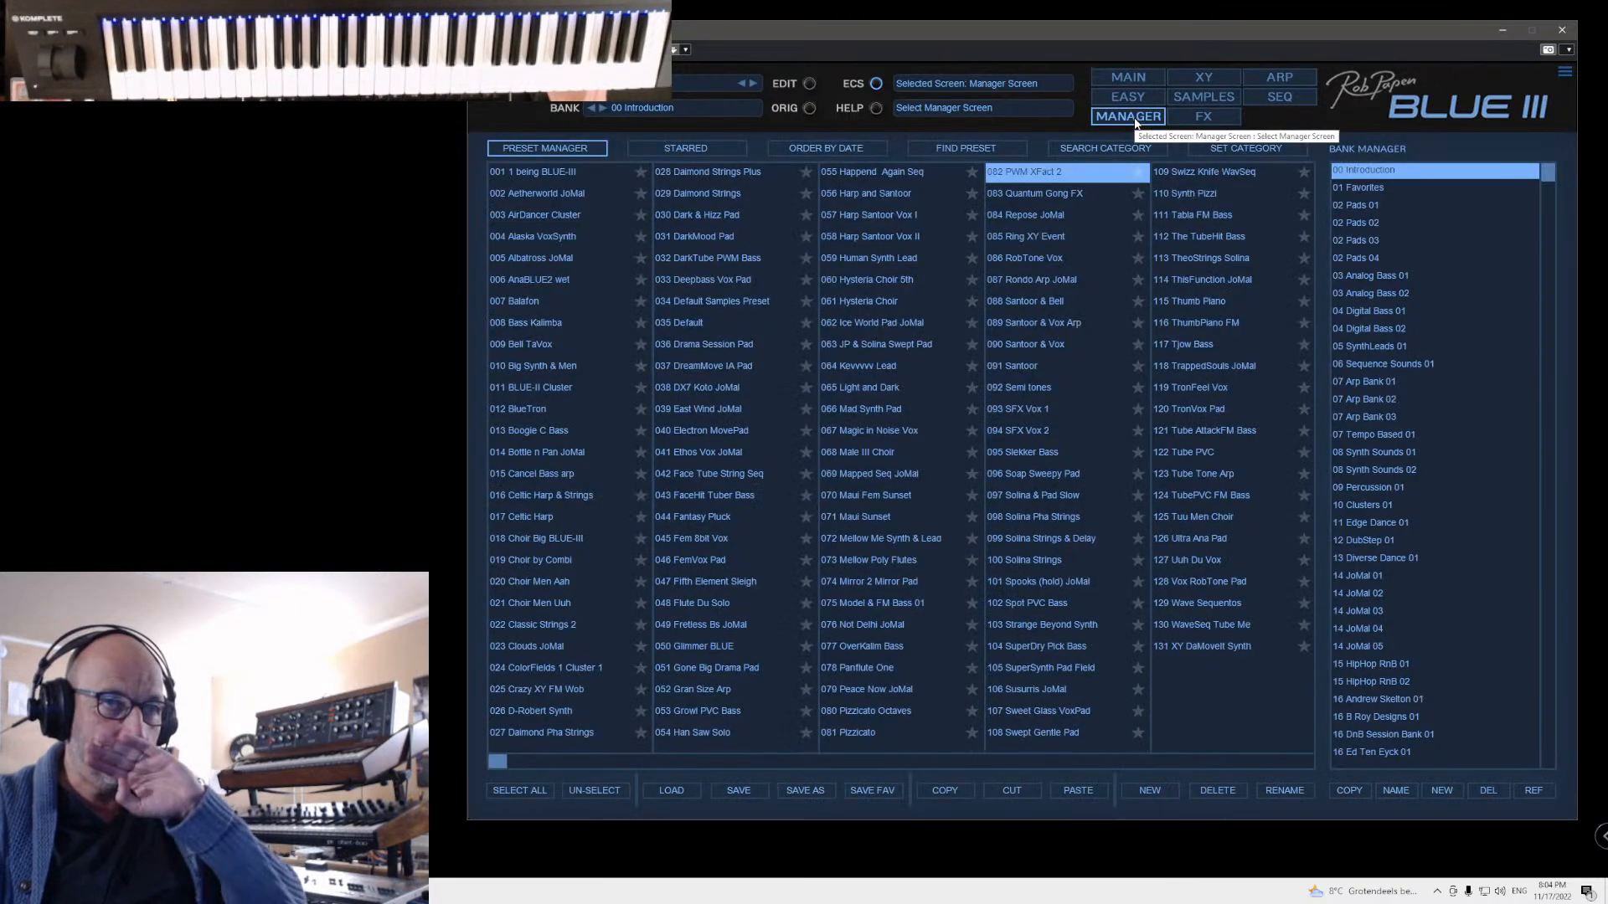
click(1360, 241)
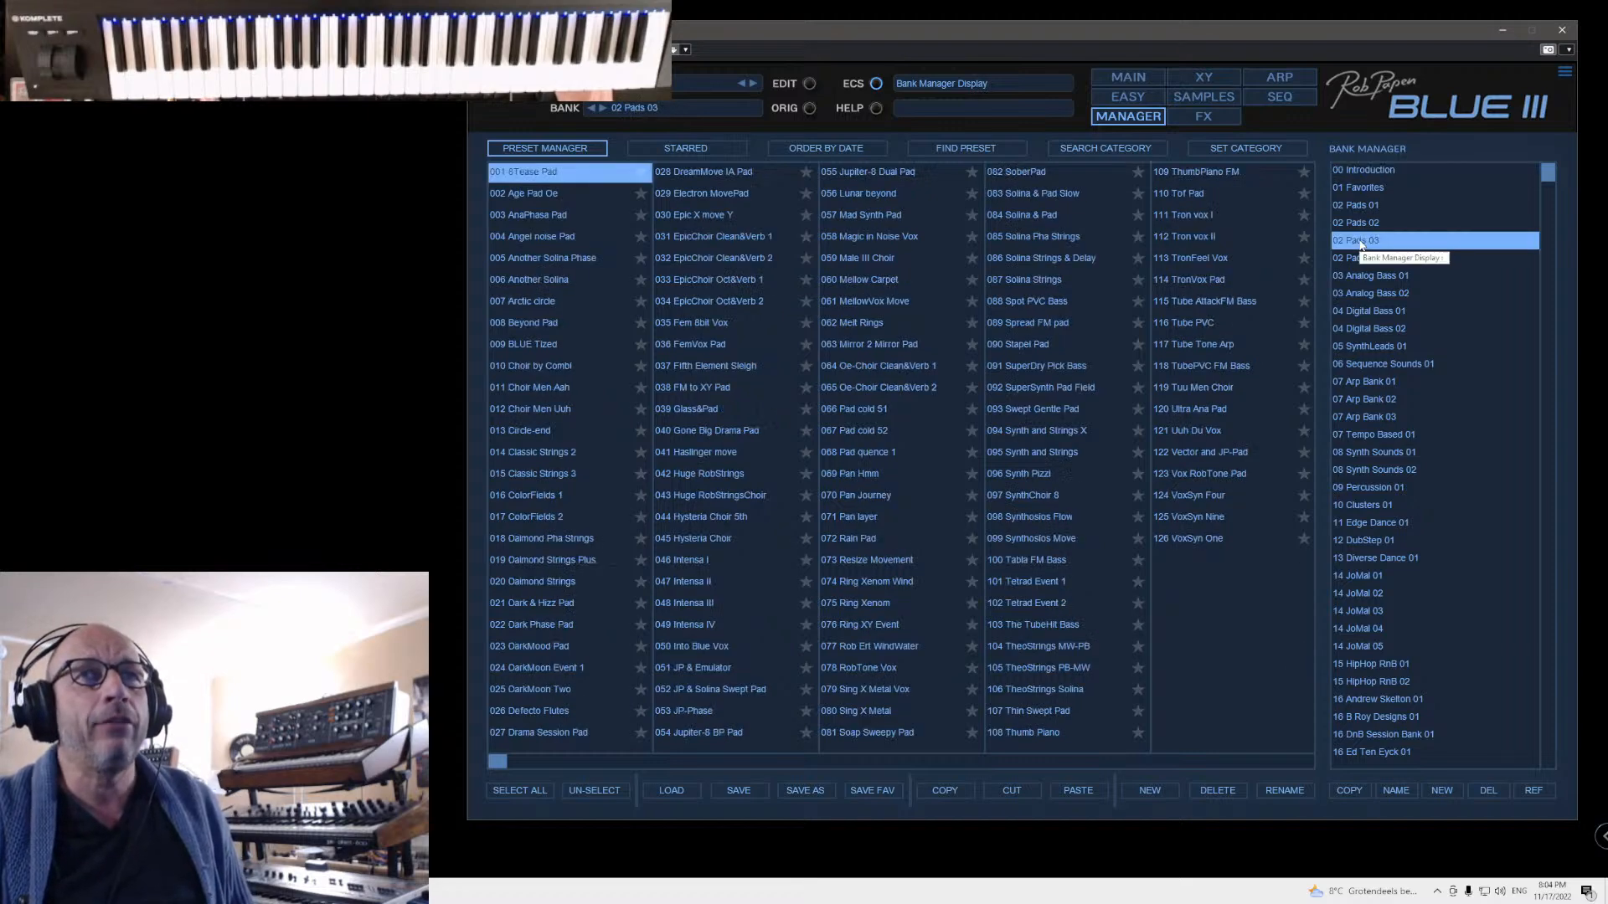
click(805, 148)
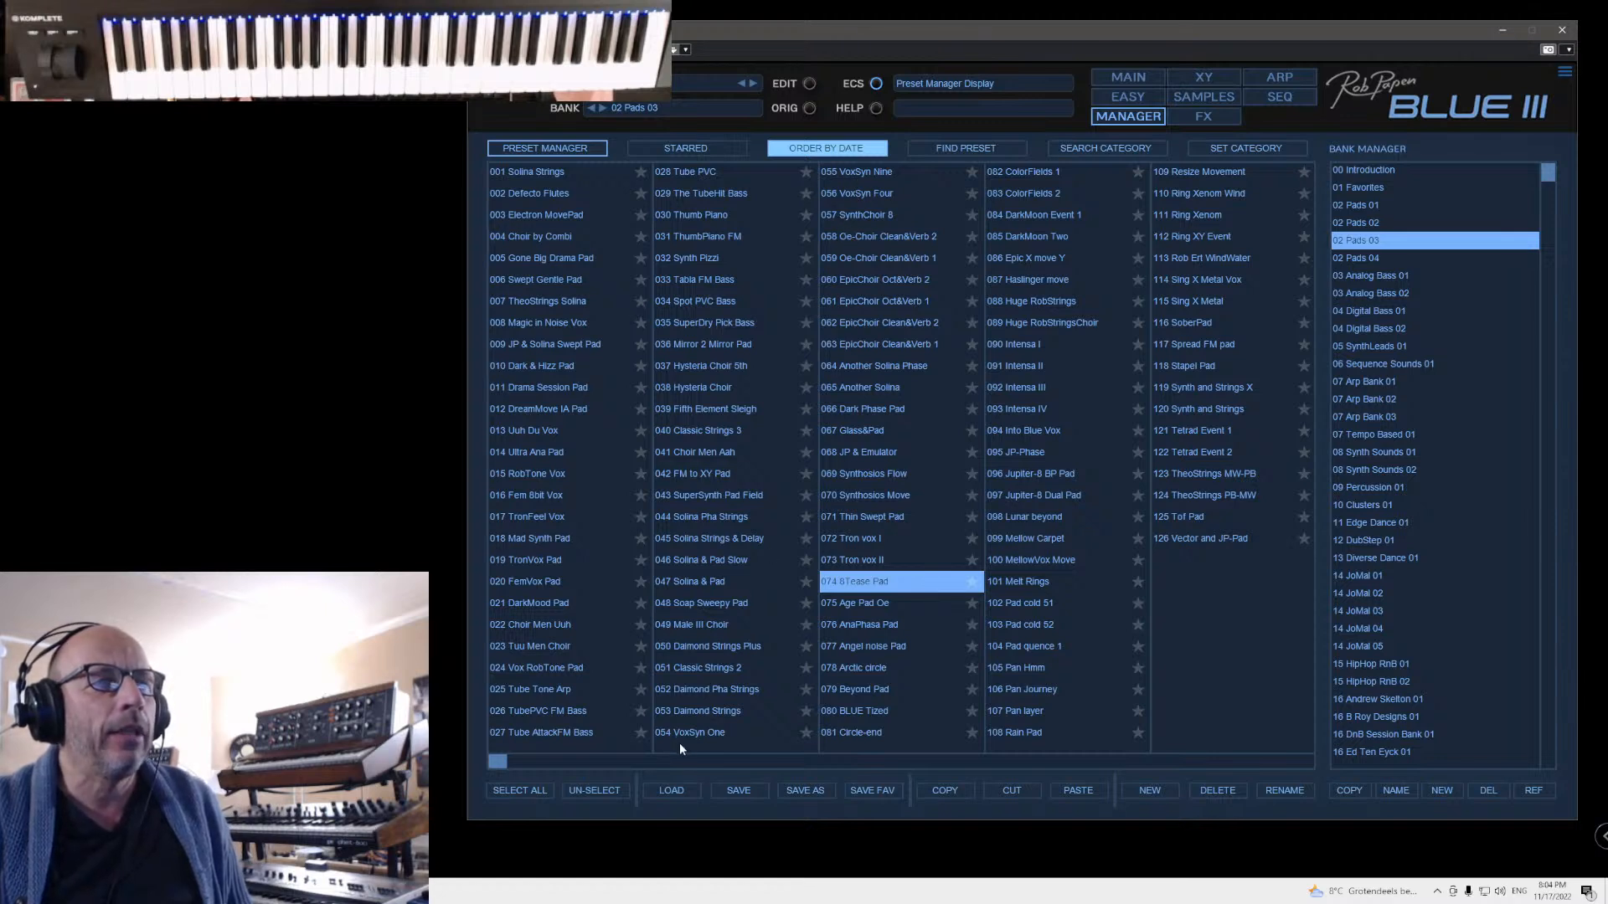
Step: Load the preset 053 Daimond Strings and route oscillator 1 to Filter 1
click(685, 712)
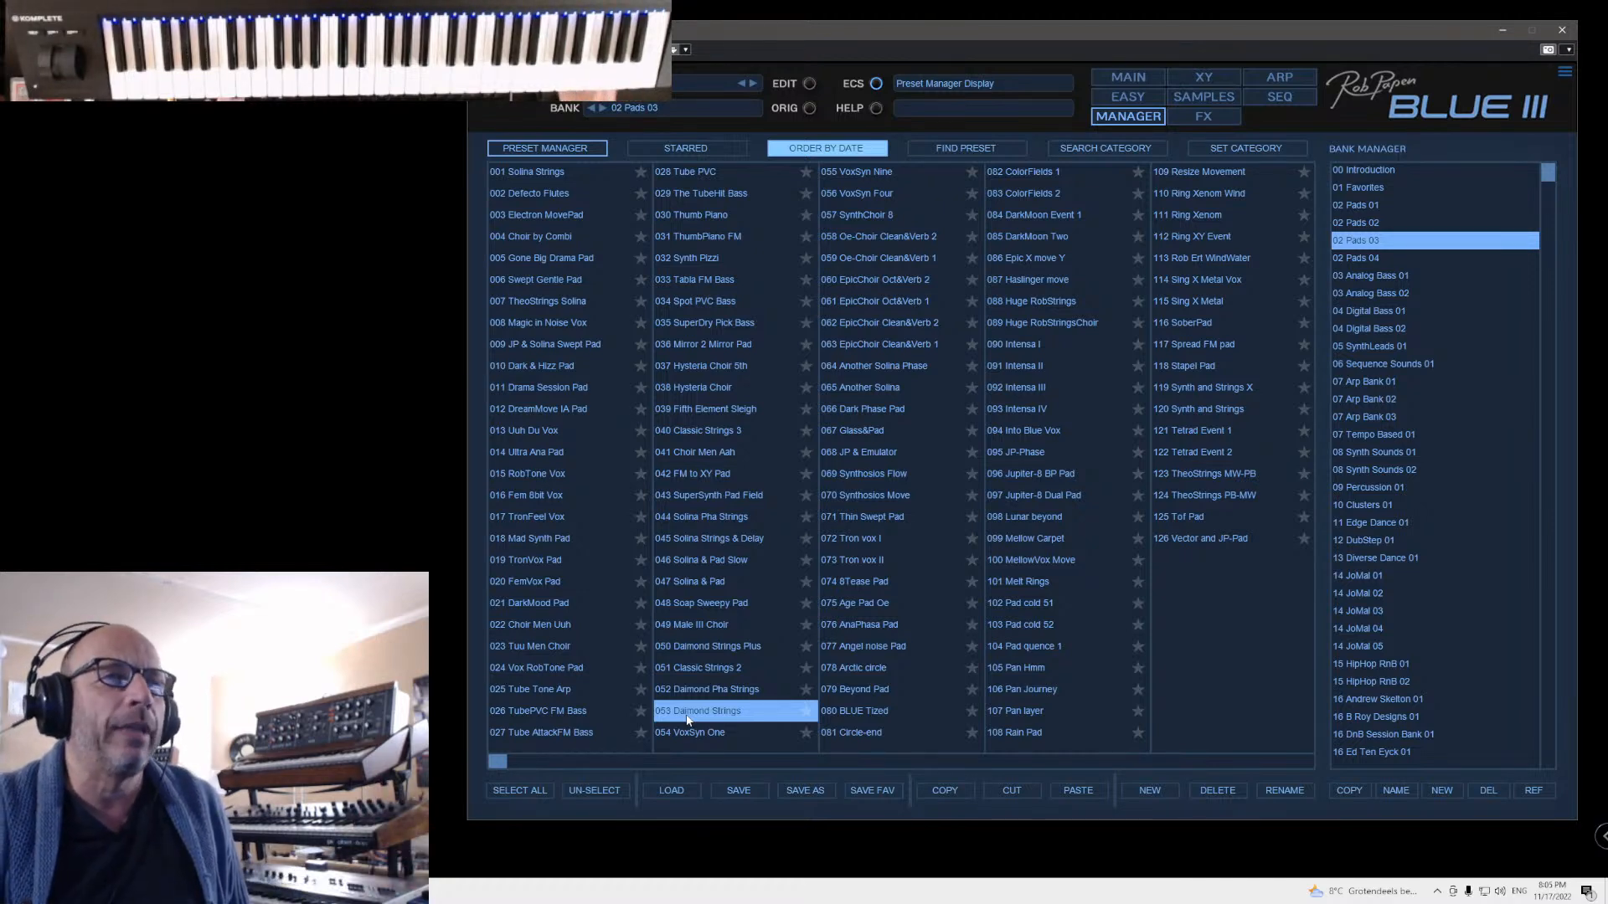
click(1124, 76)
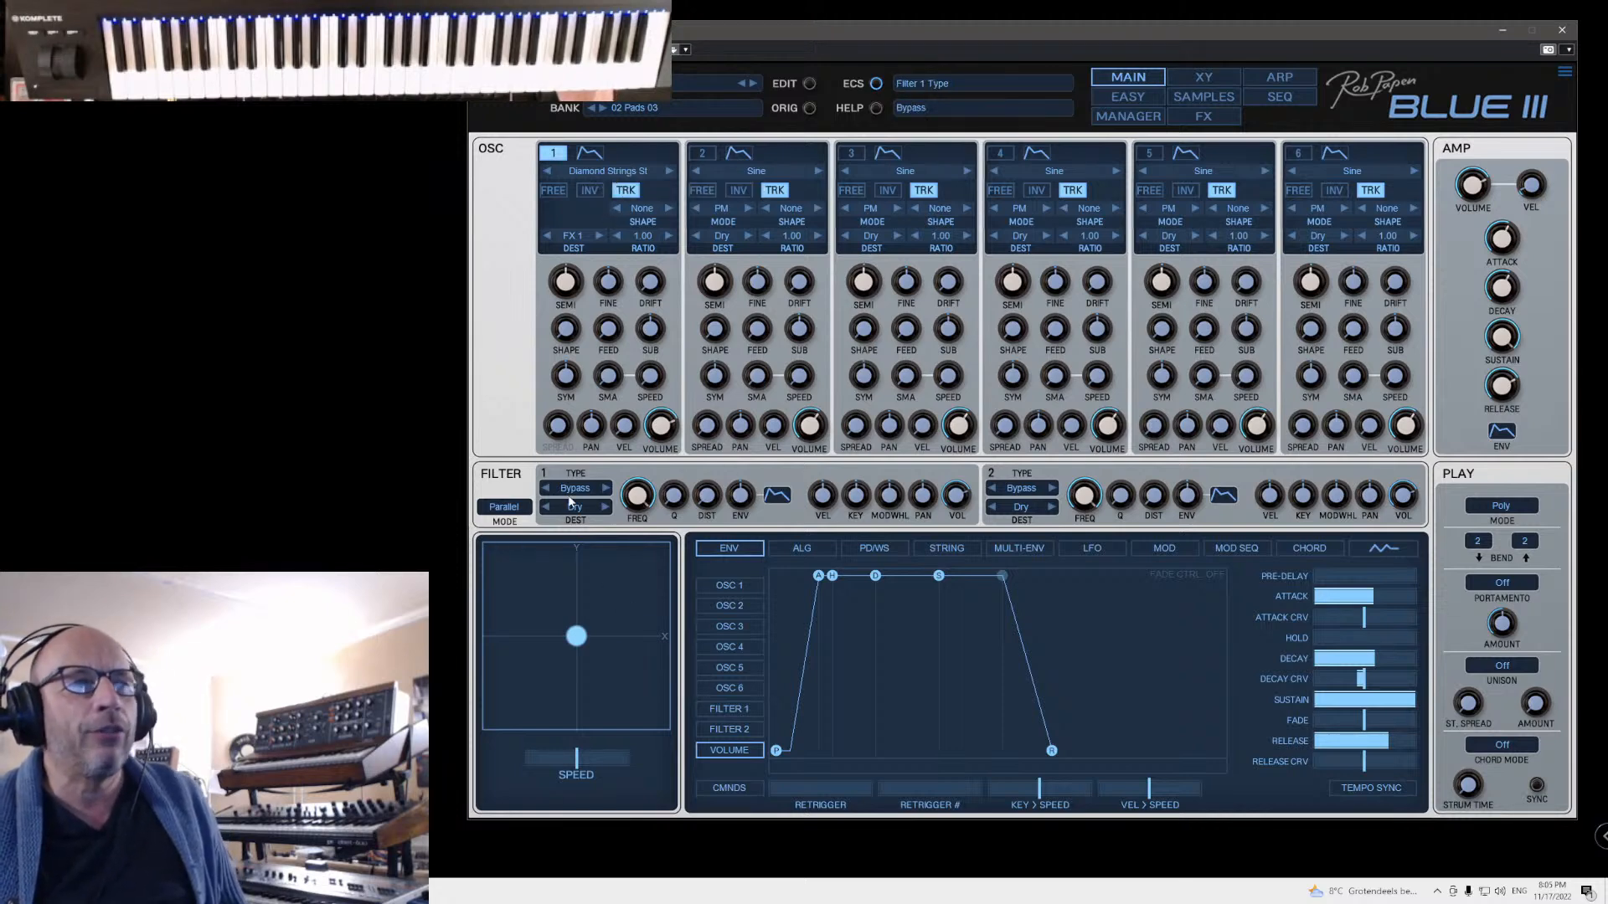
click(573, 236)
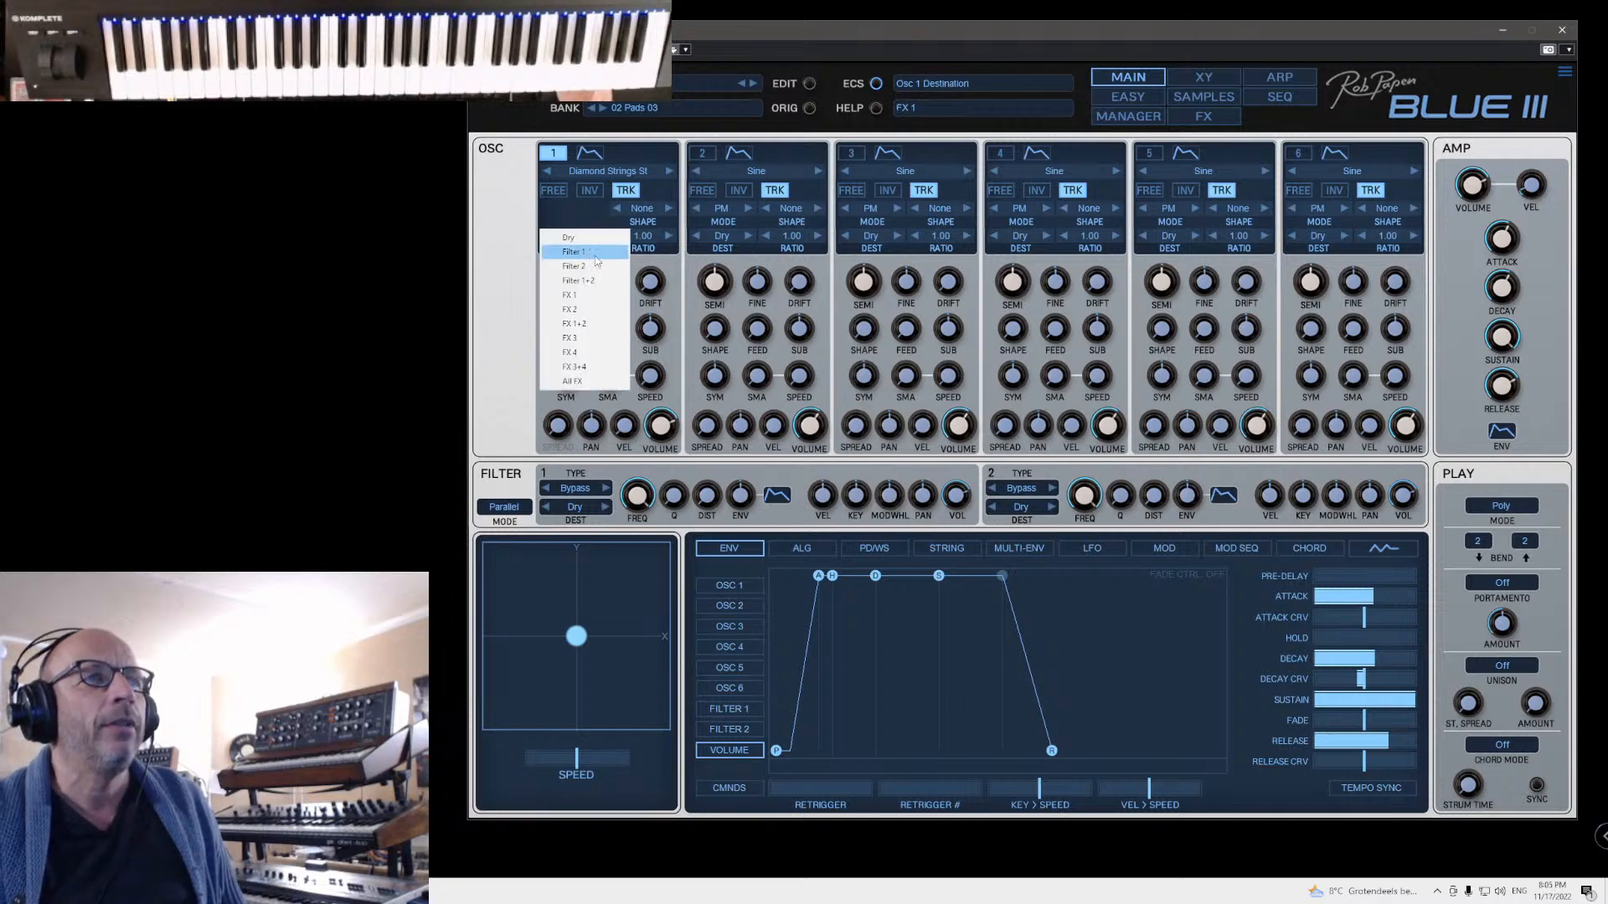
click(594, 253)
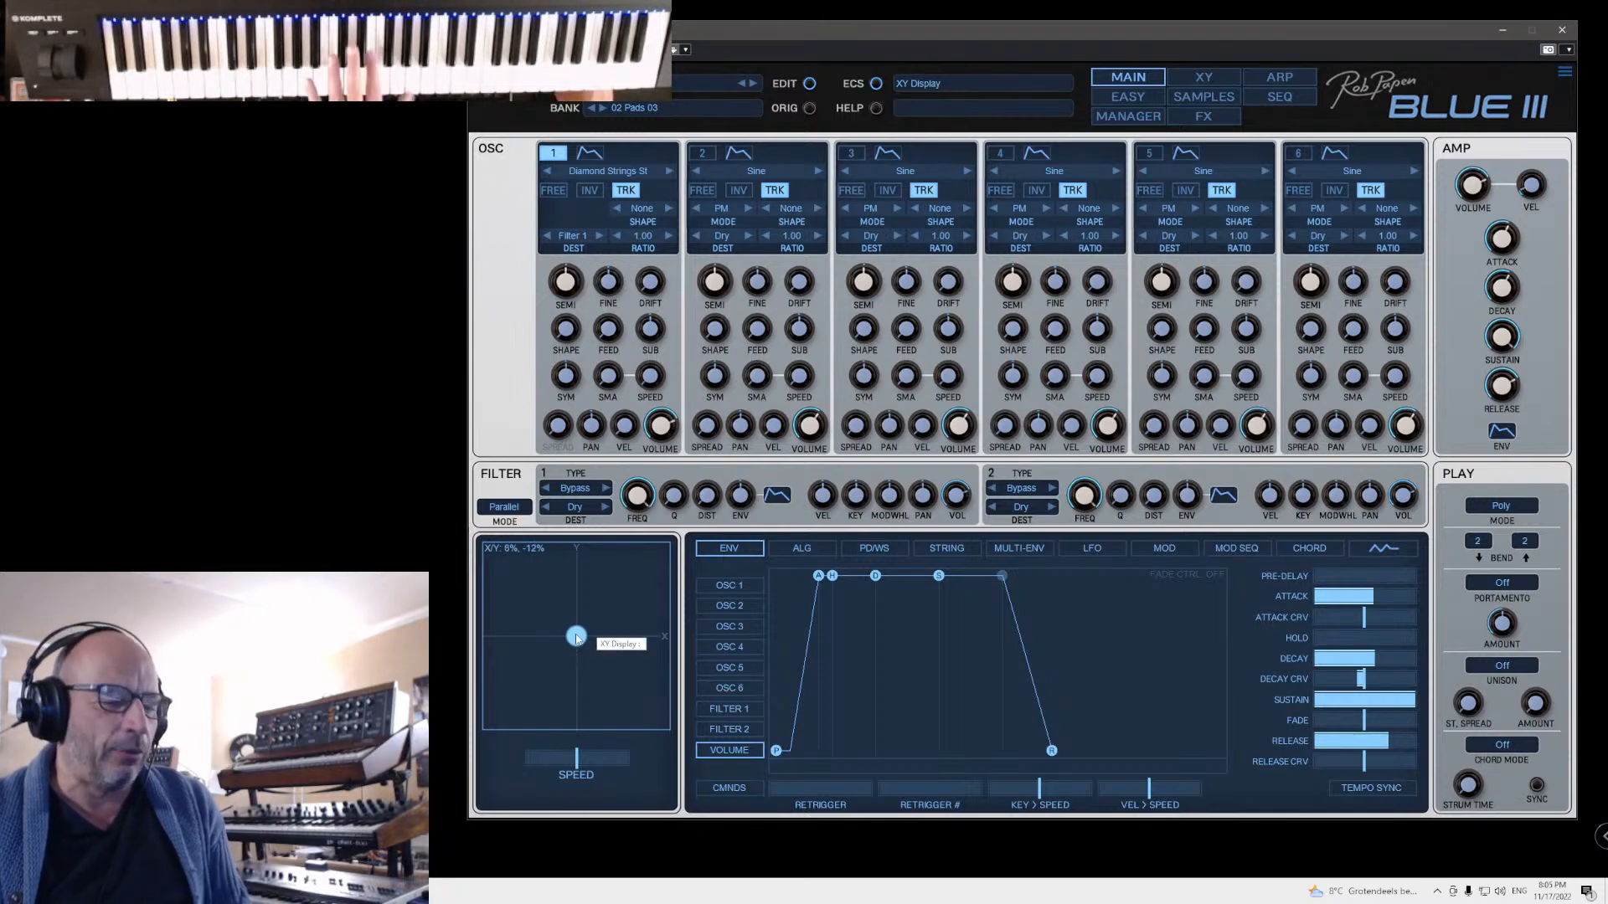
drag(586, 636, 589, 629)
drag(603, 592, 578, 659)
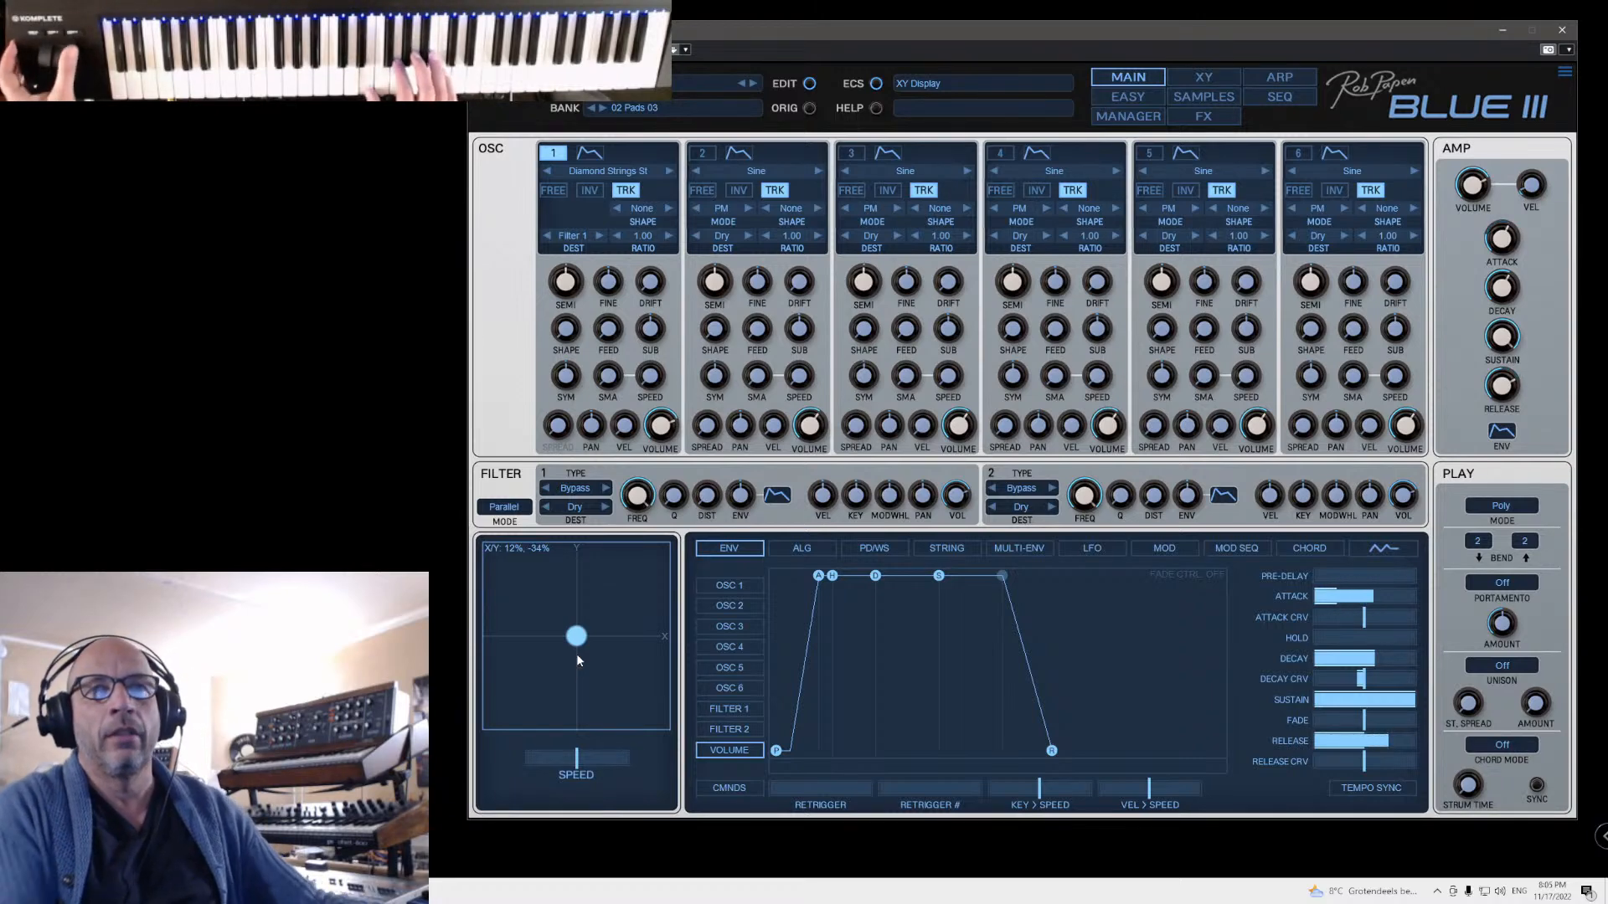
mouse_move(1504, 241)
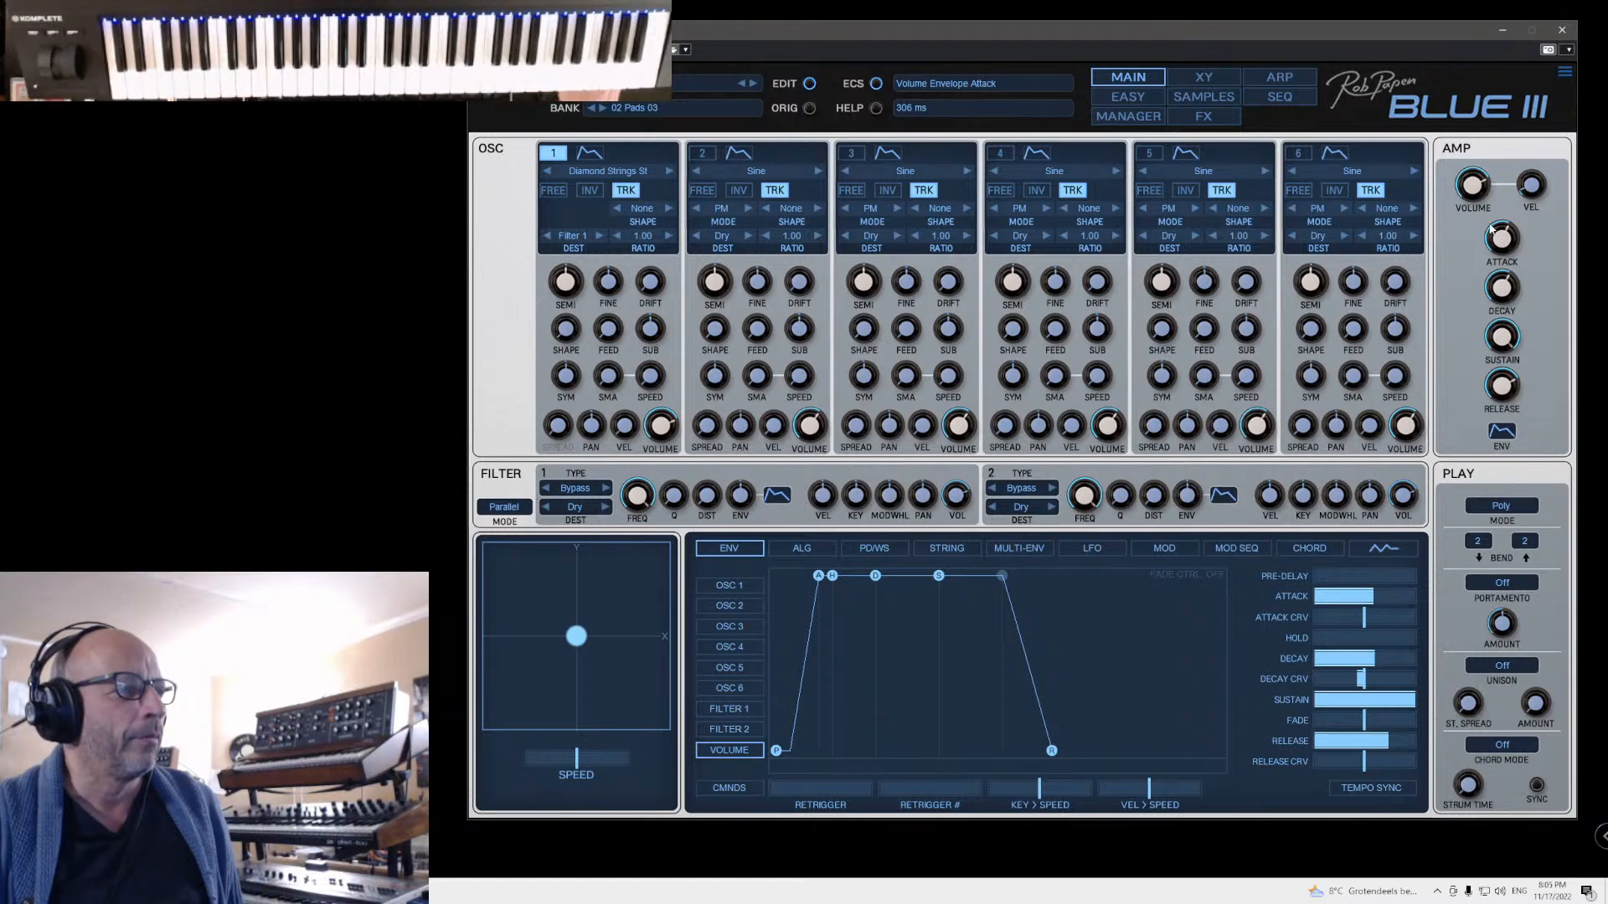
Step: Load the preset 050 Daimond Strings Plus and switch its oscillator 1 on in the main screen
click(1128, 118)
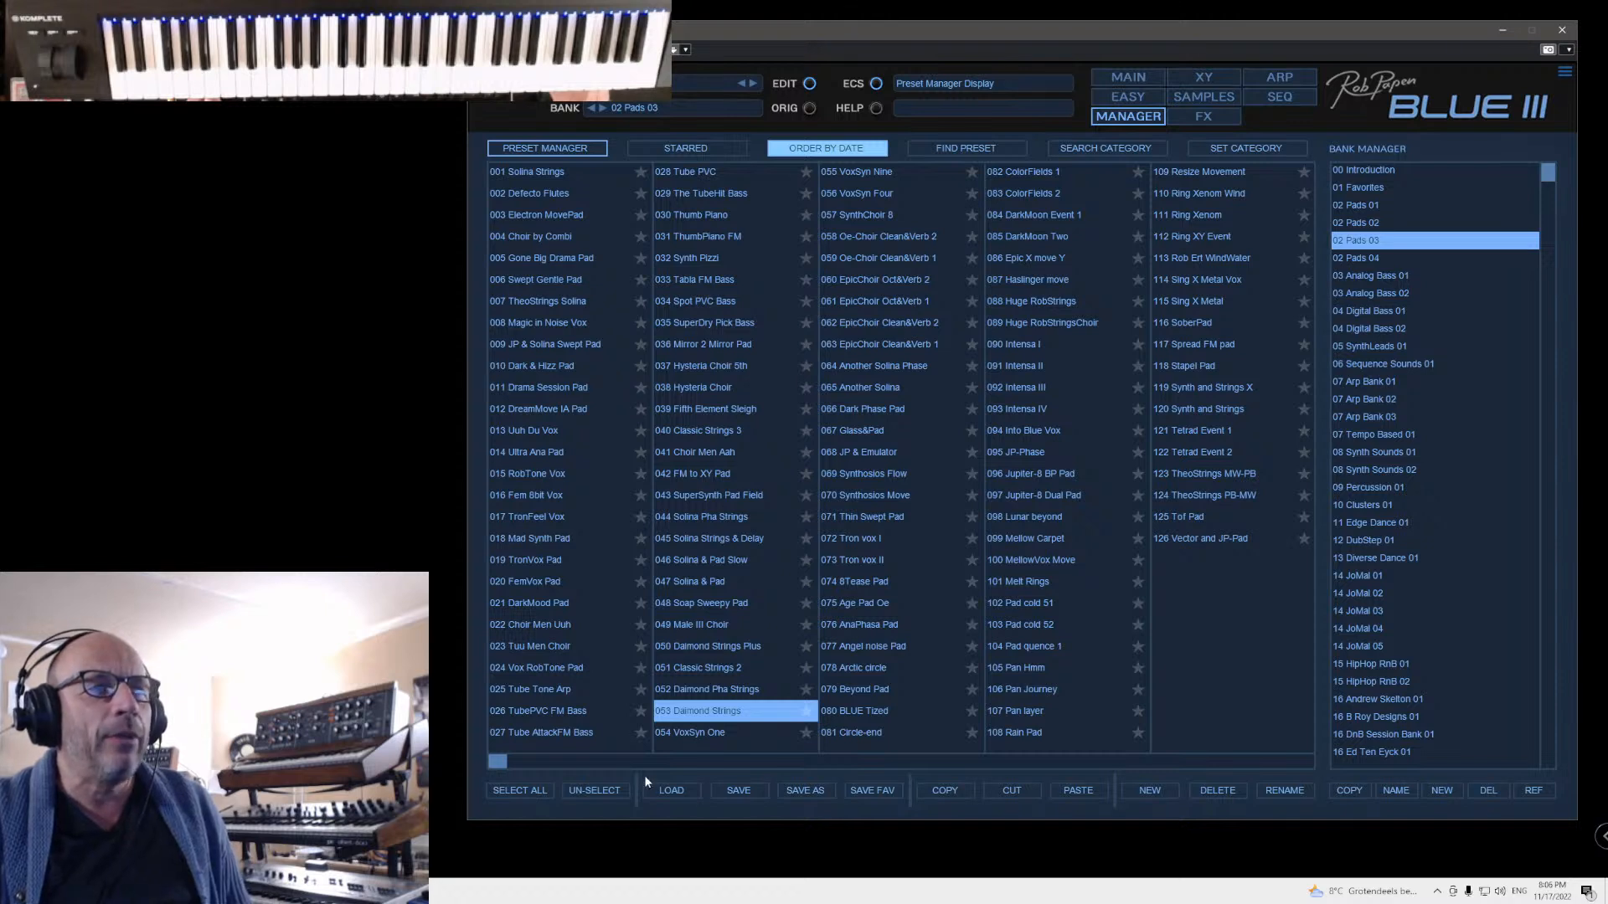
click(685, 646)
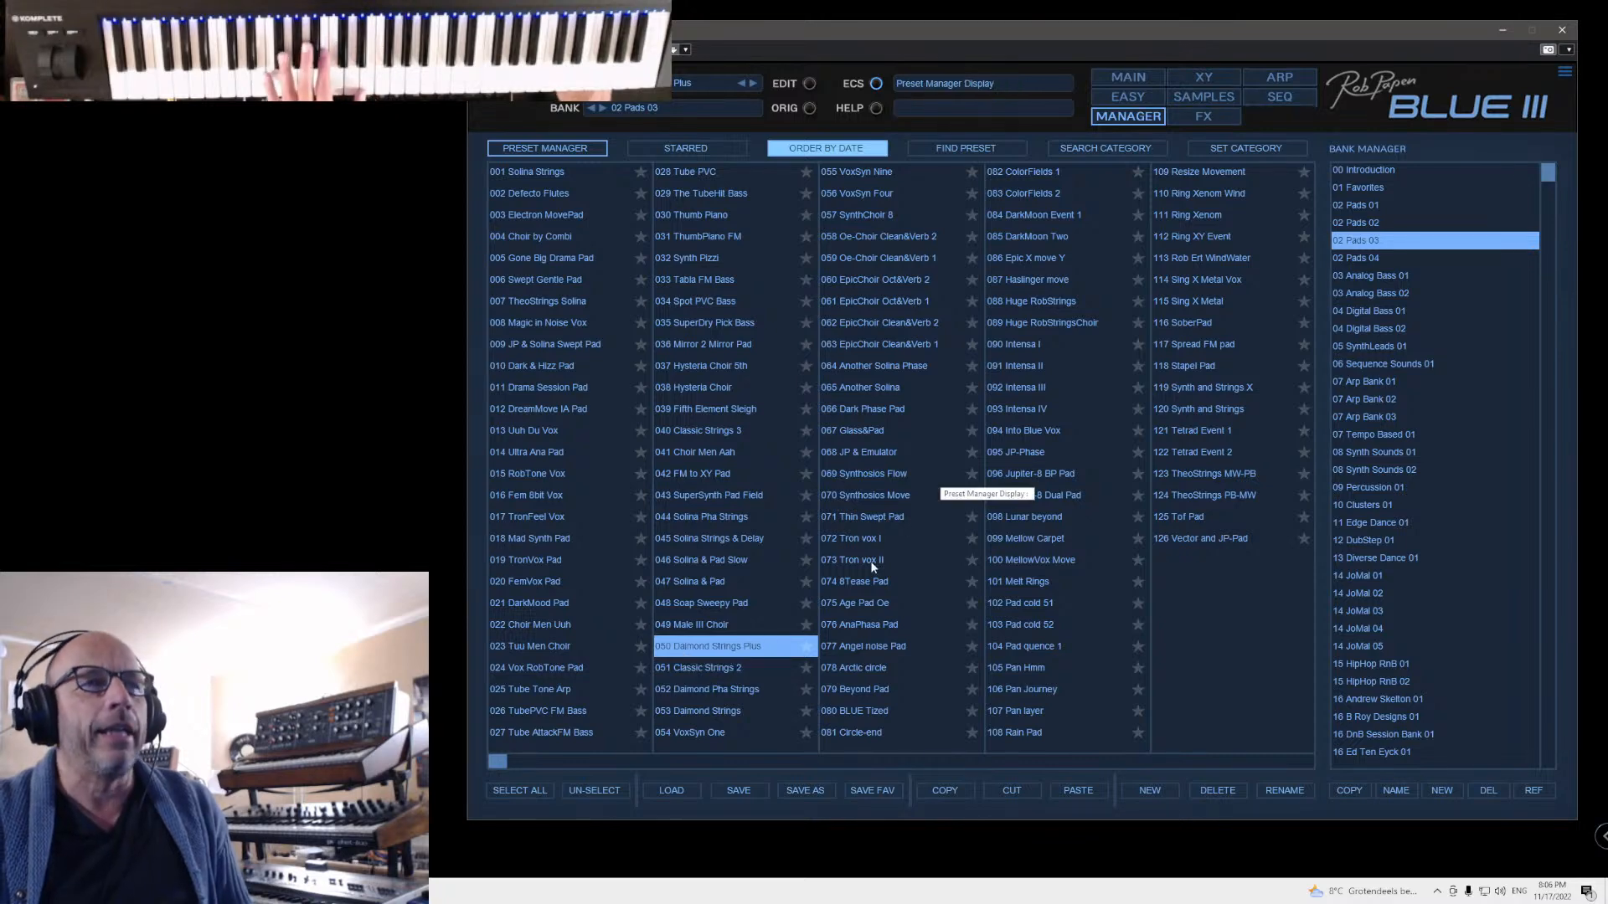
click(1128, 78)
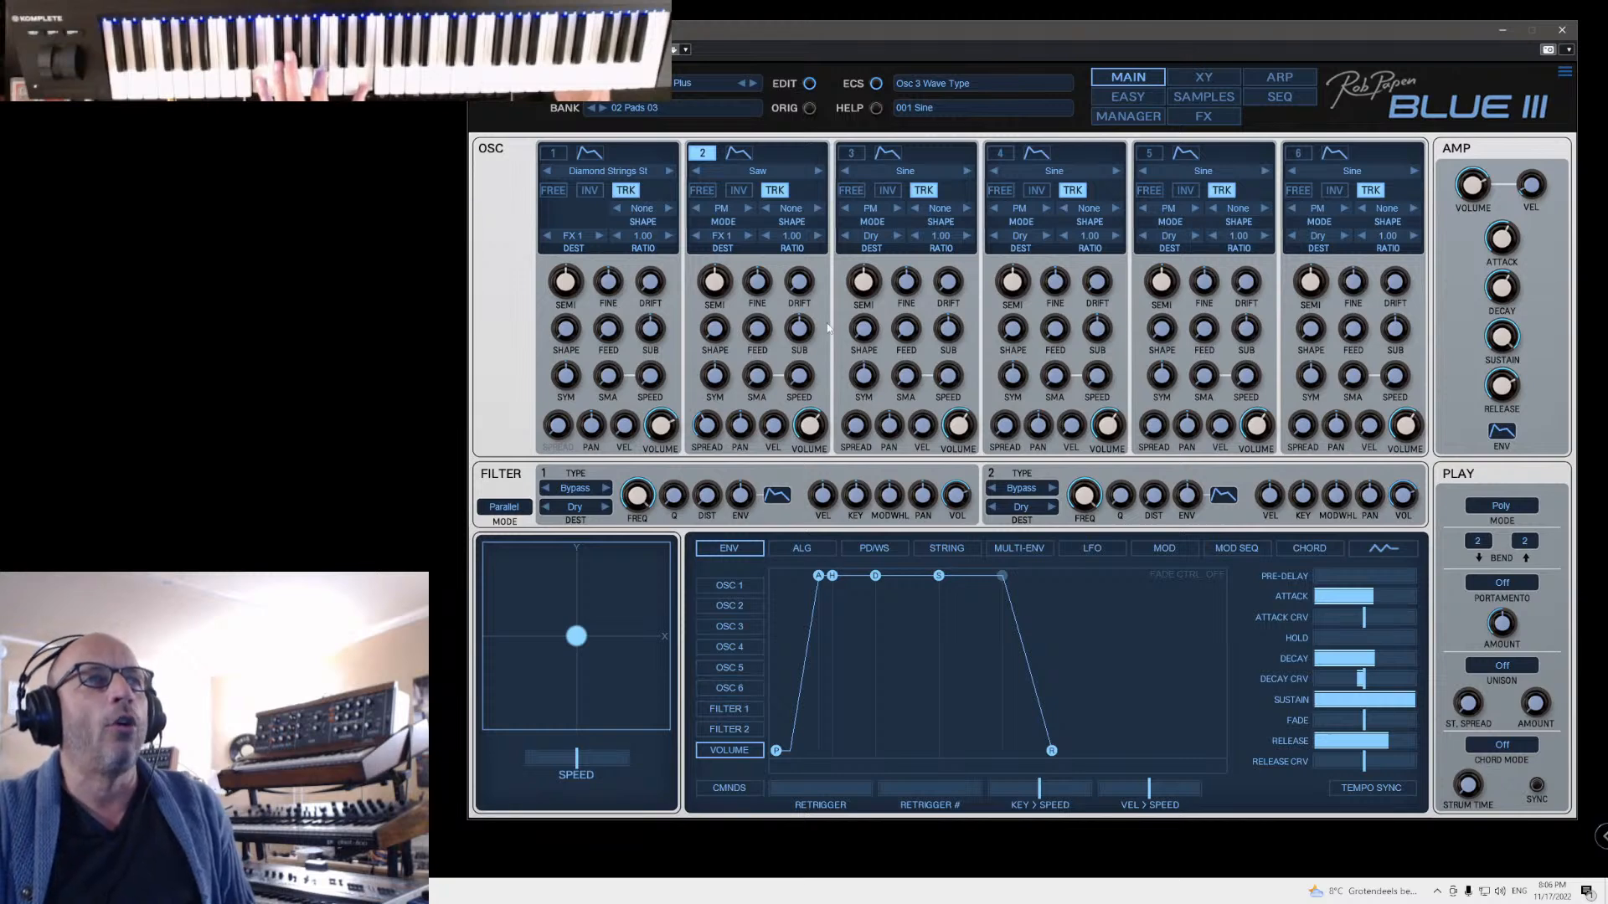
click(558, 155)
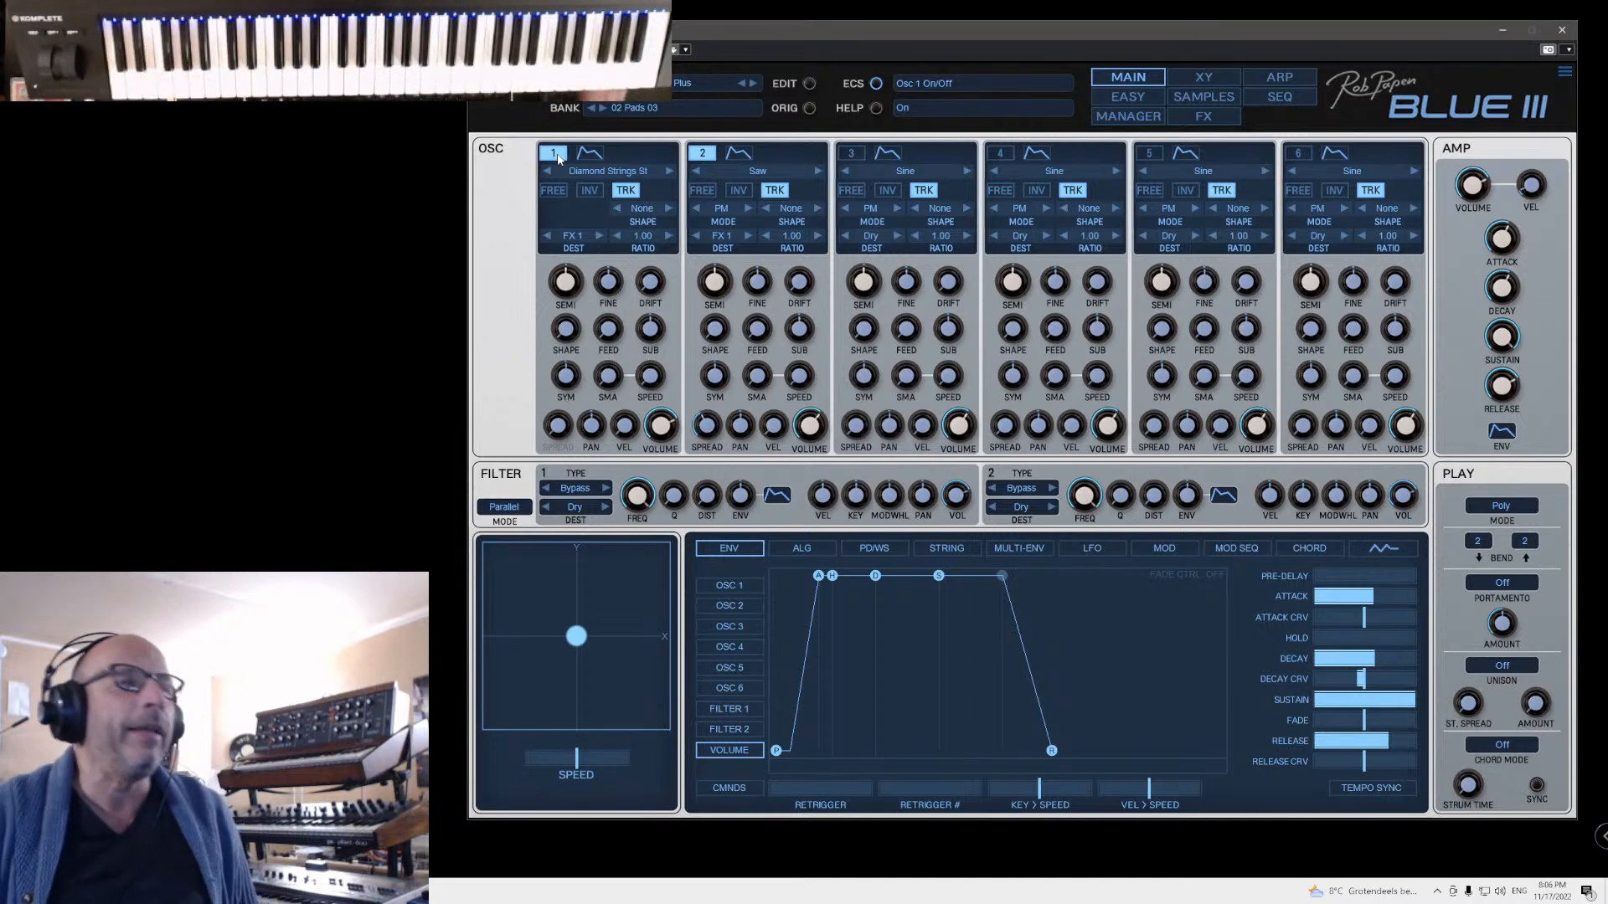
Step: Audition the presets 046 Solina & Pad Slow and 045 Solina Strings & Delay, and view the latter's main settings
click(1128, 116)
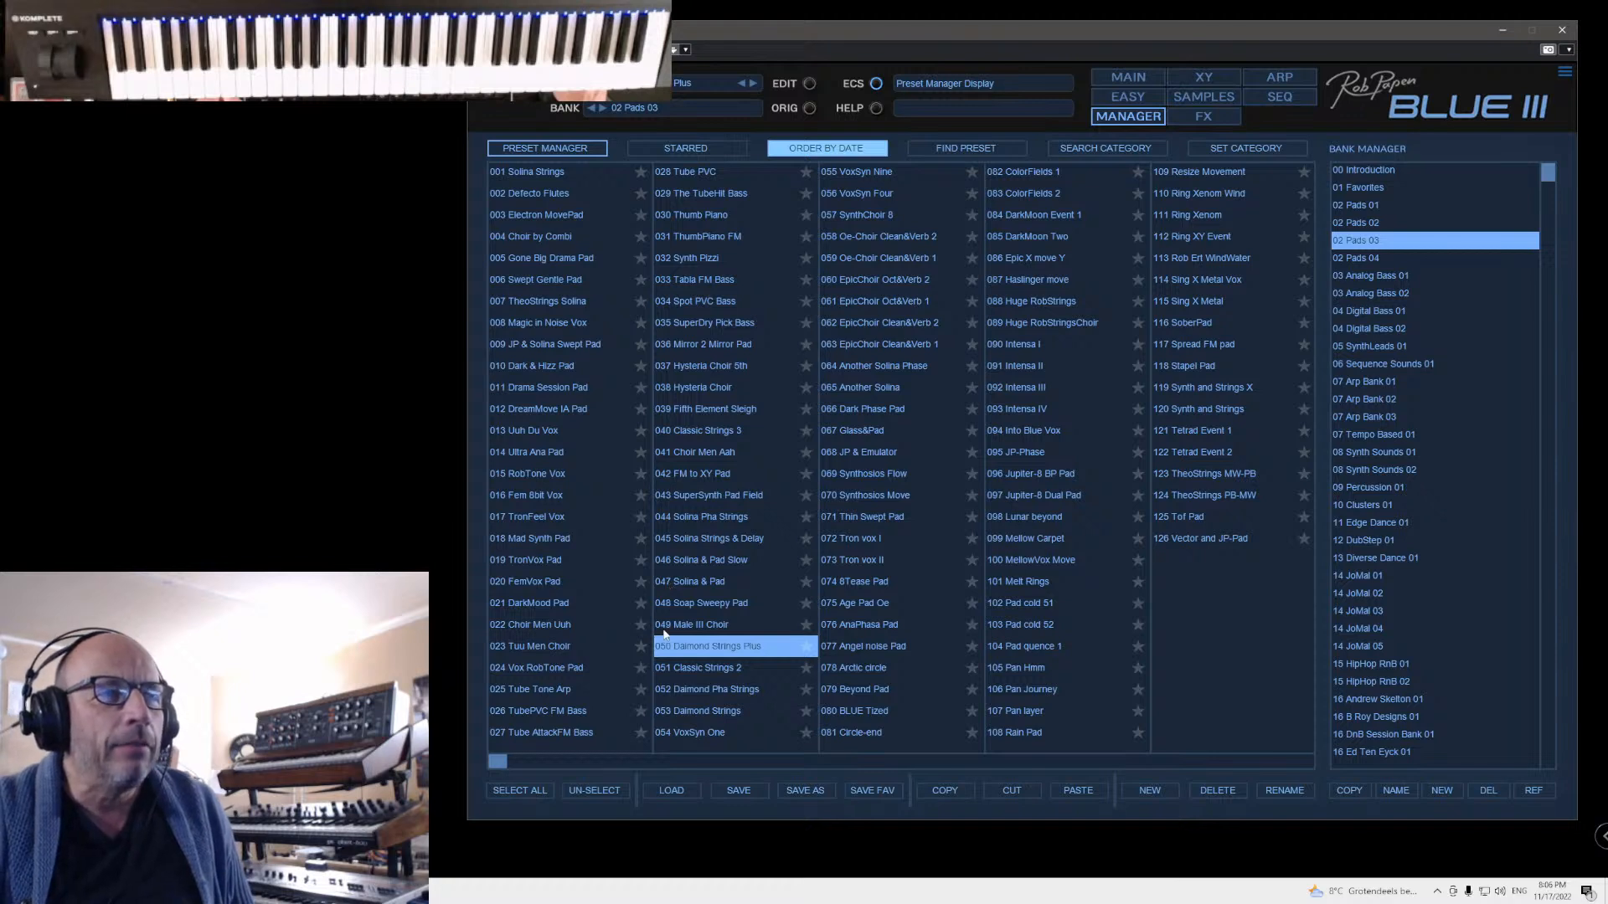
click(686, 560)
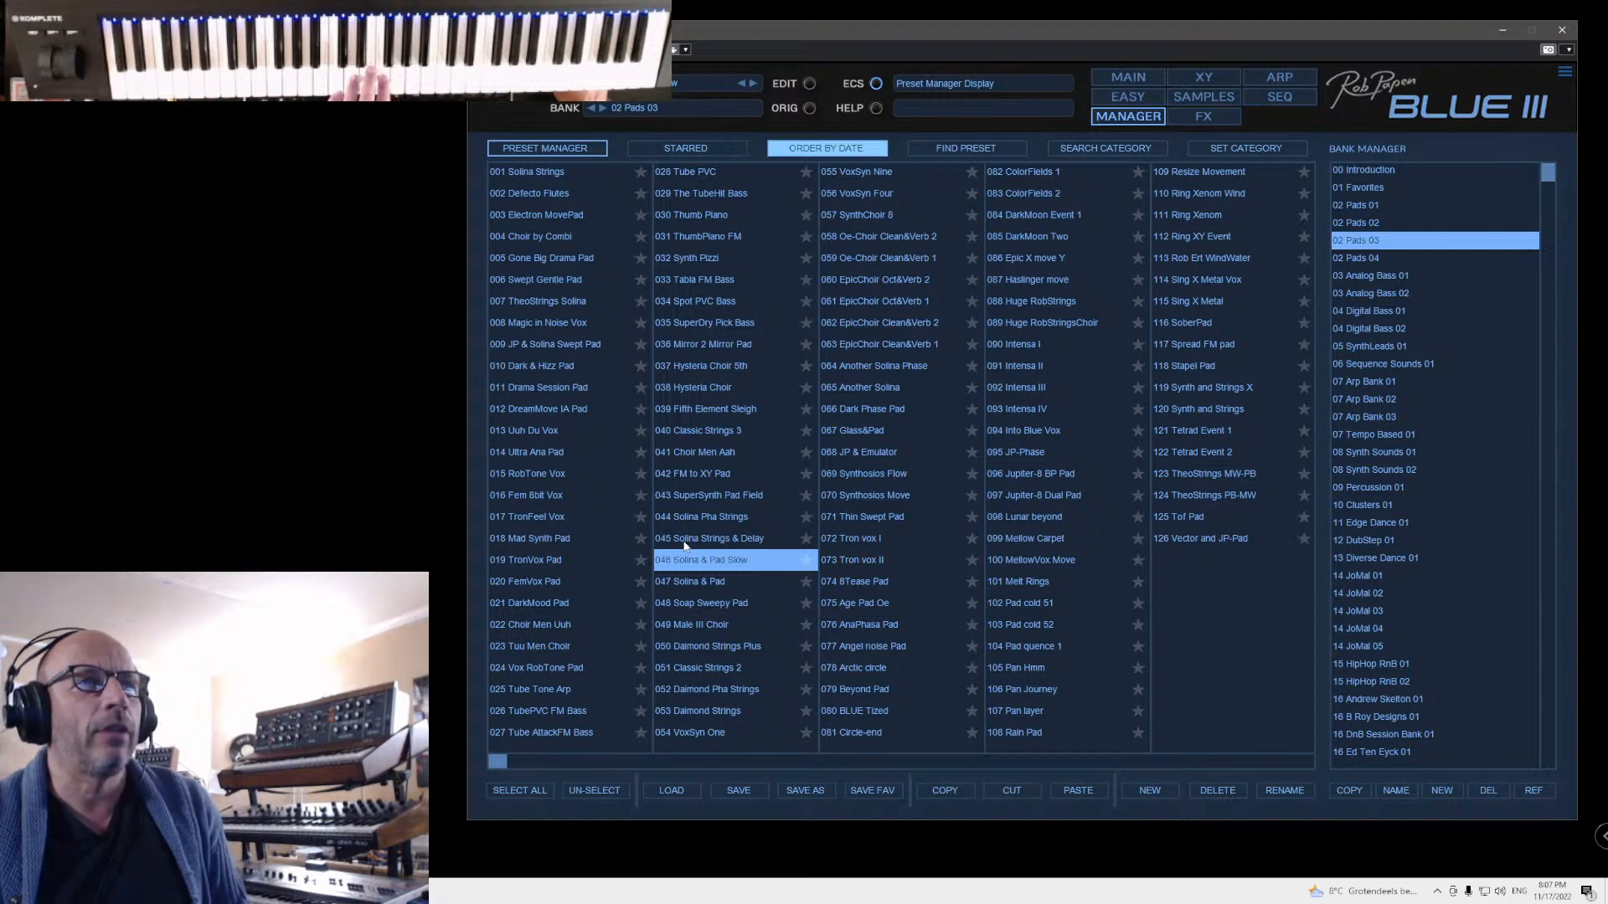
click(684, 543)
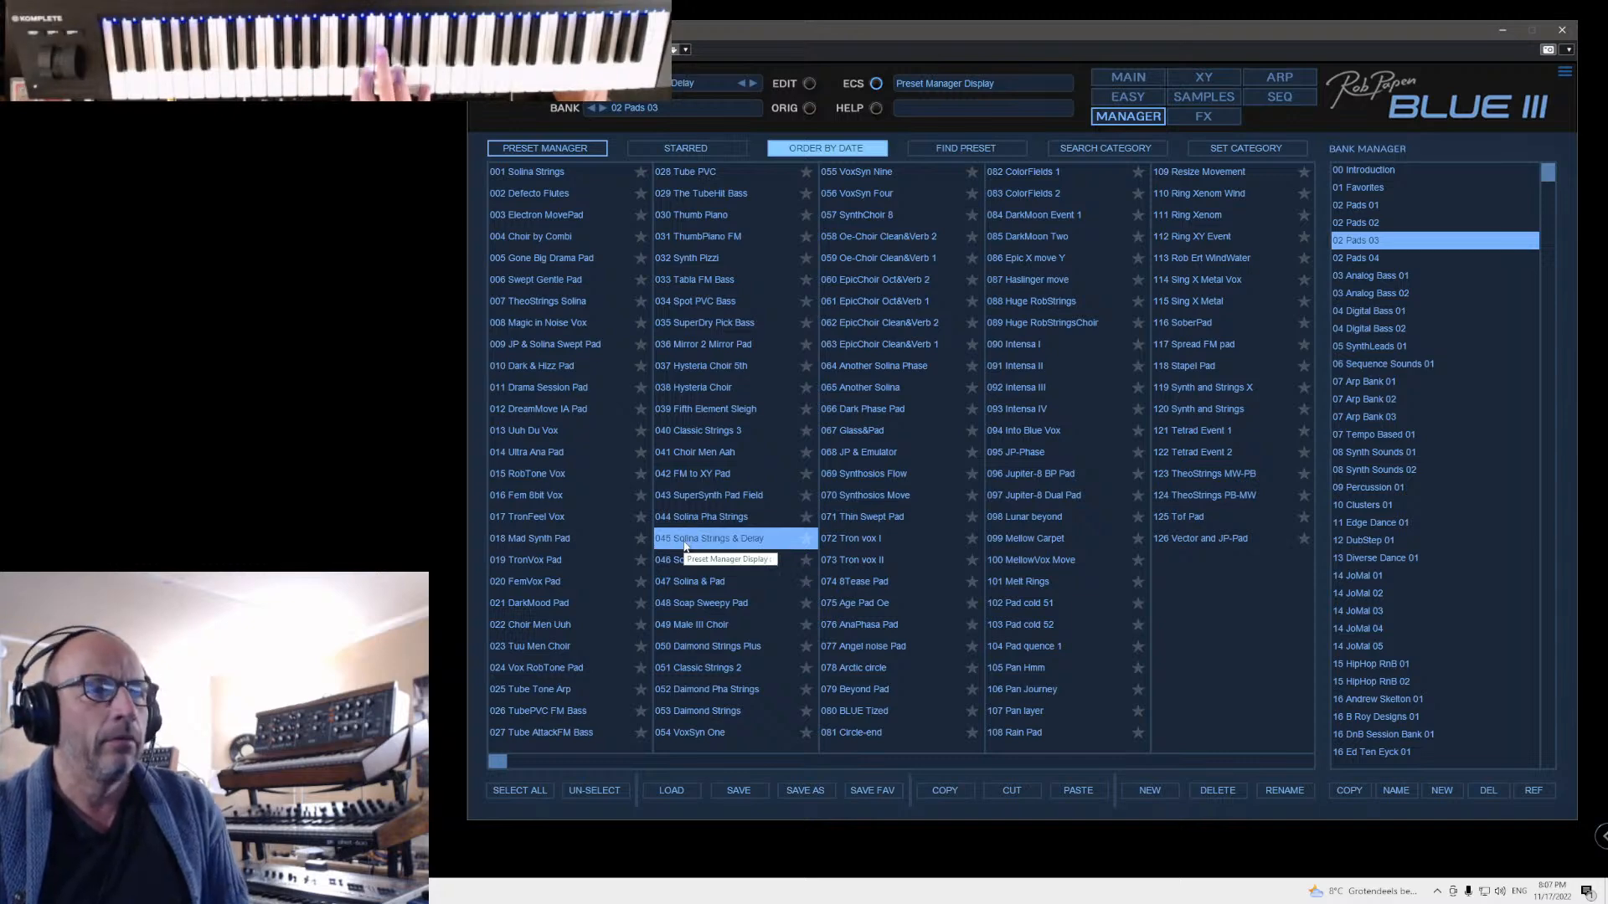
click(1136, 75)
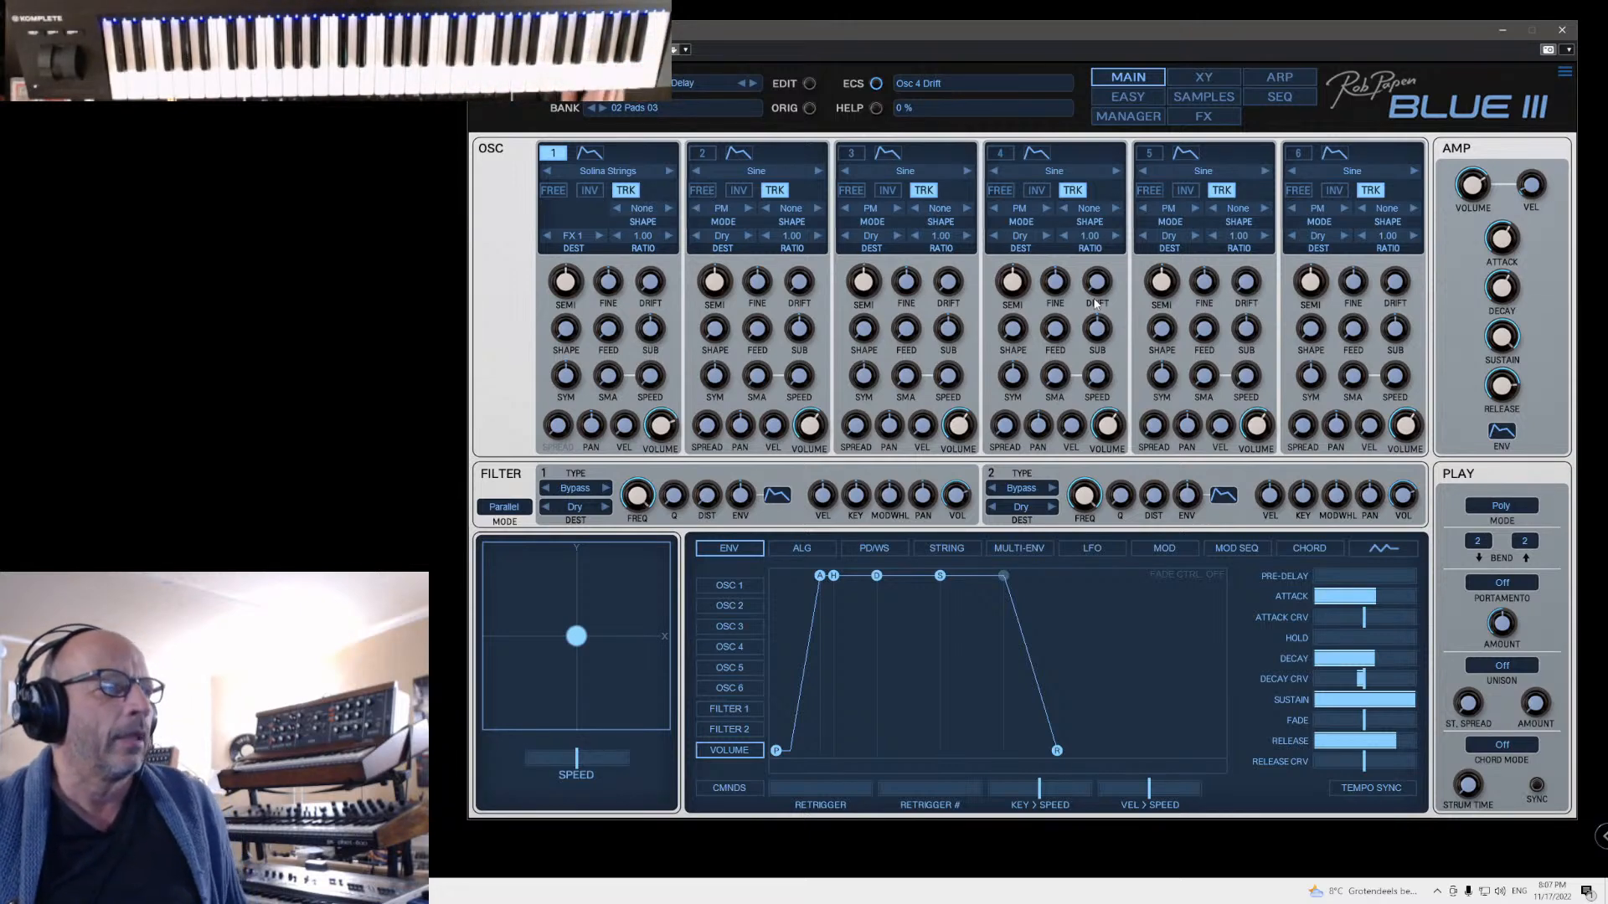
Step: Load the preset 046 Solina & Pad Slow and examine its oscillator settings in the main screen
click(1148, 122)
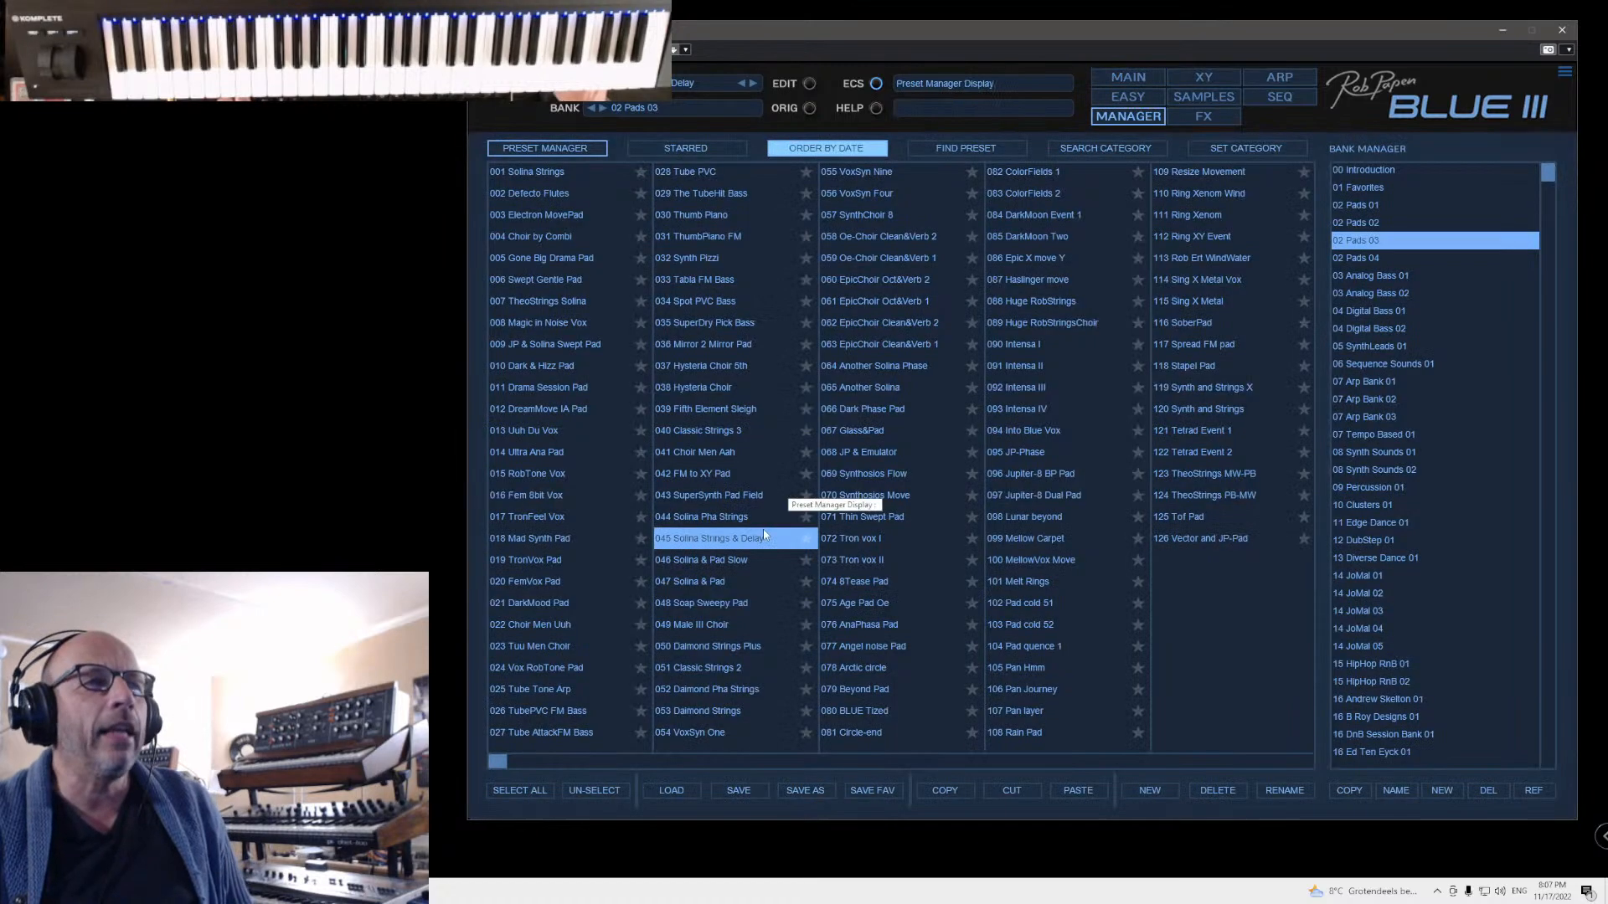
click(682, 560)
click(1117, 81)
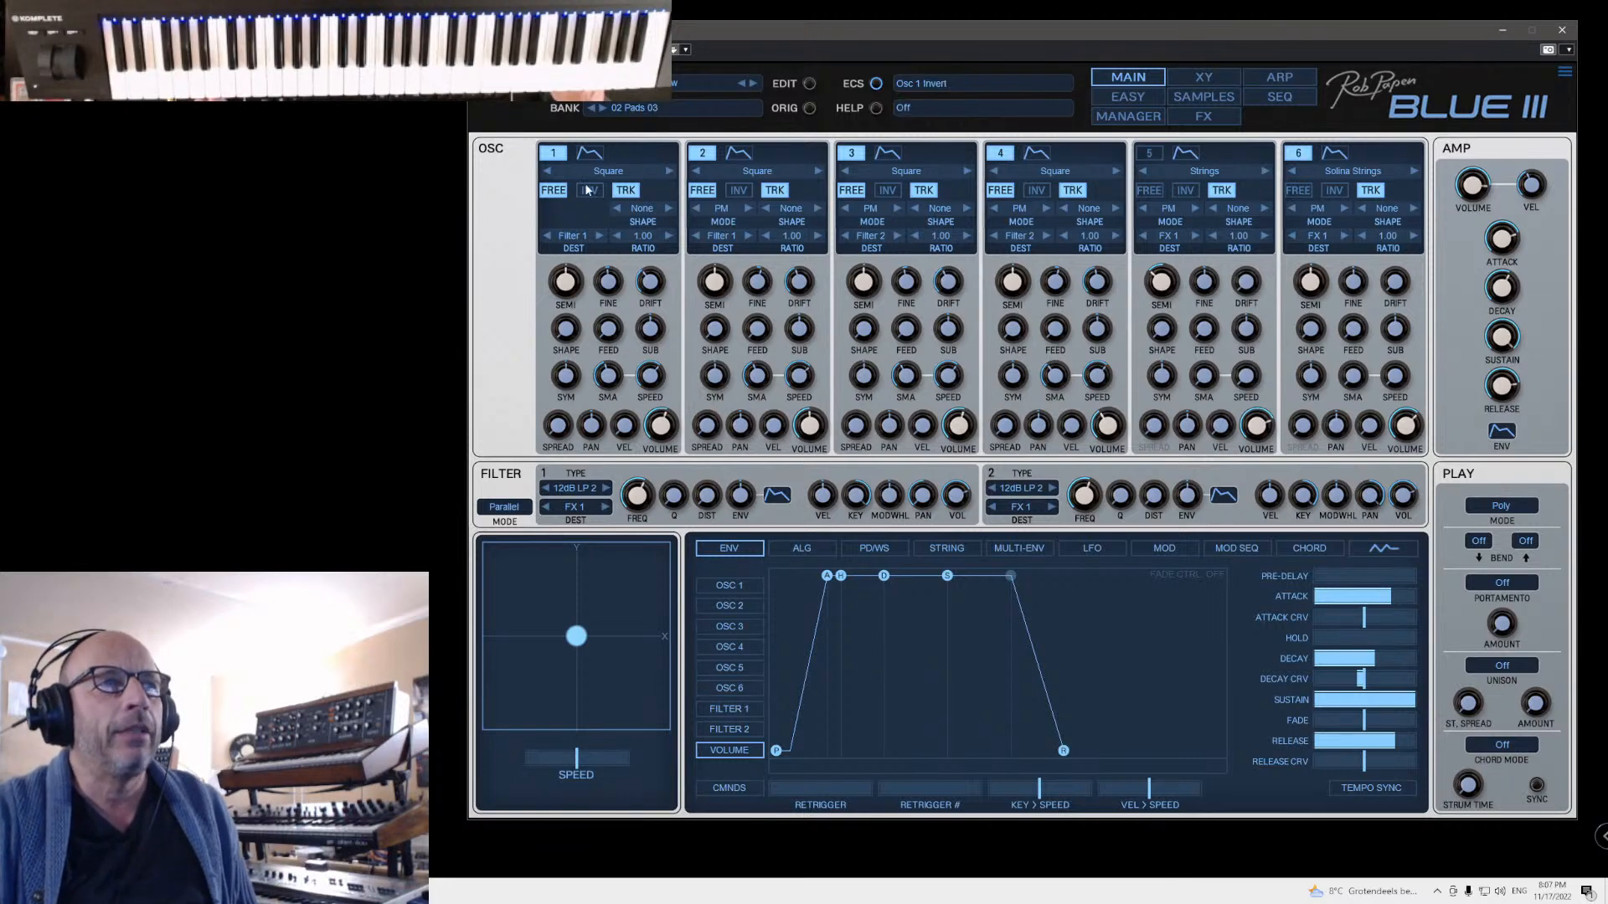
mouse_move(612, 394)
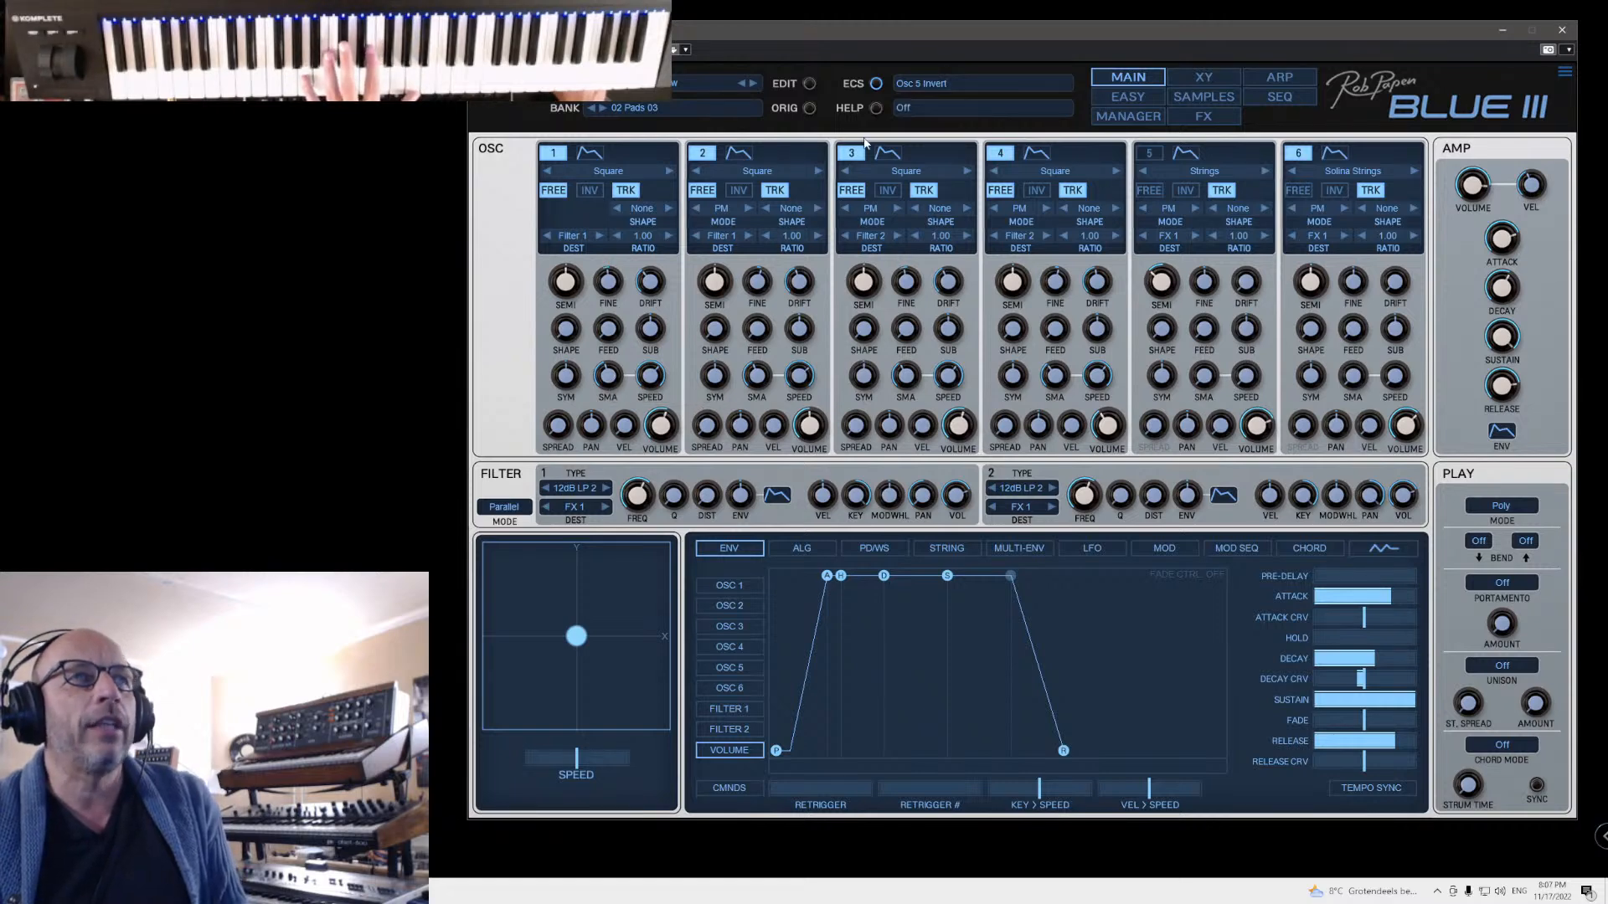
Step: Toggle oscillators 1, 2 and 6 on and off to compare what each adds to the sound
click(556, 155)
click(703, 158)
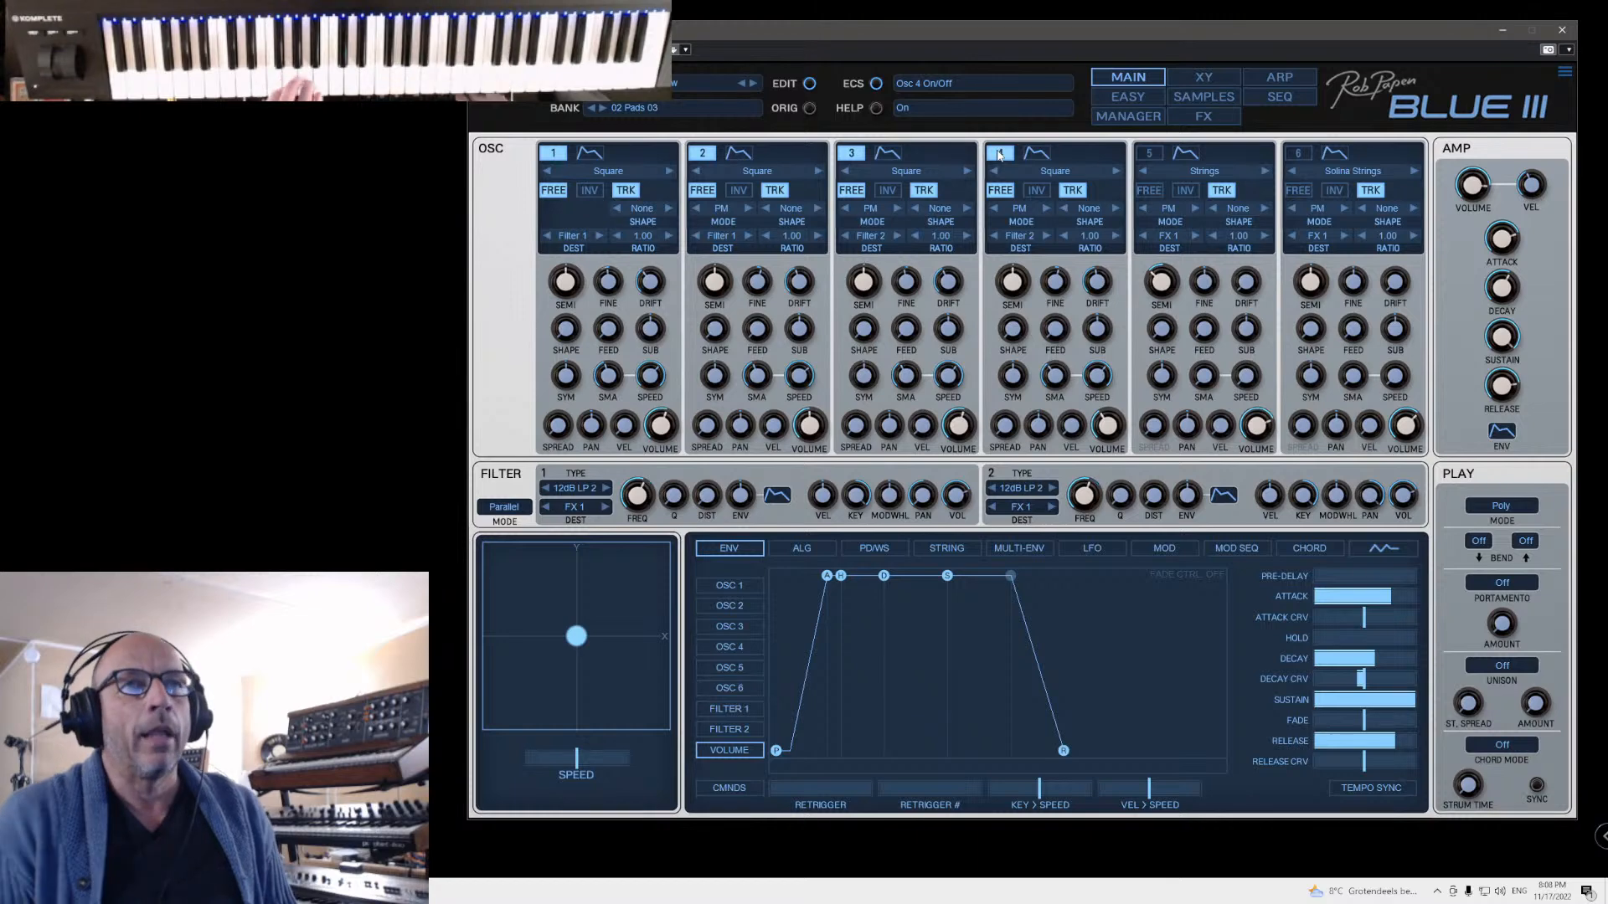
click(1296, 157)
click(1304, 158)
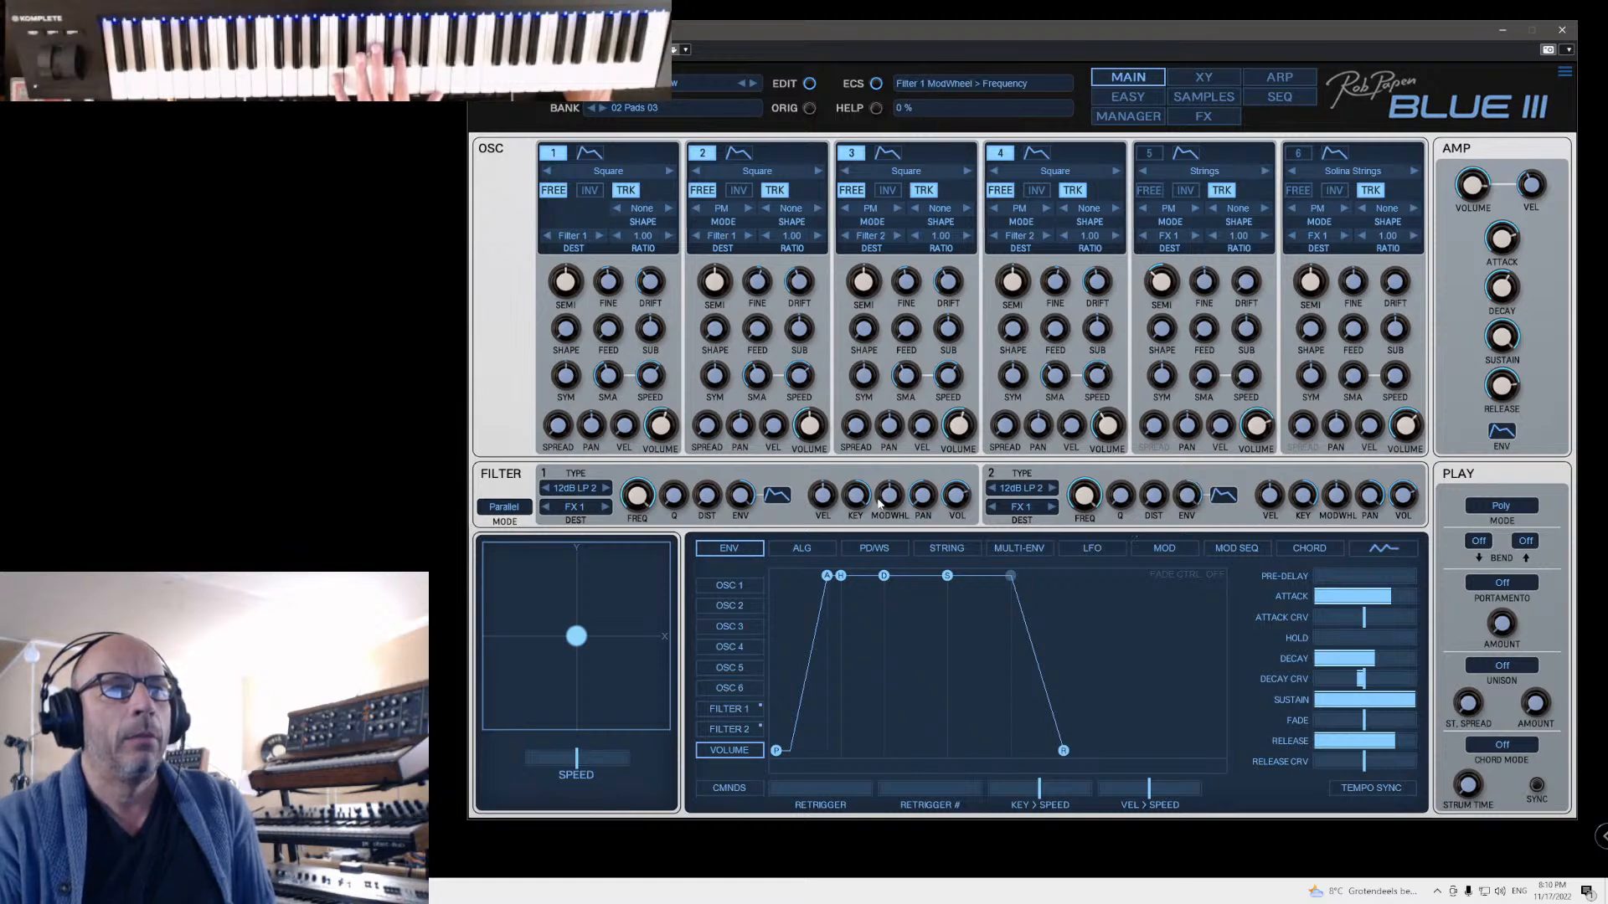
Step: Lengthen the attack of the Filter 1 and Filter 2 envelopes to near maximum for a slow filter opening
click(778, 497)
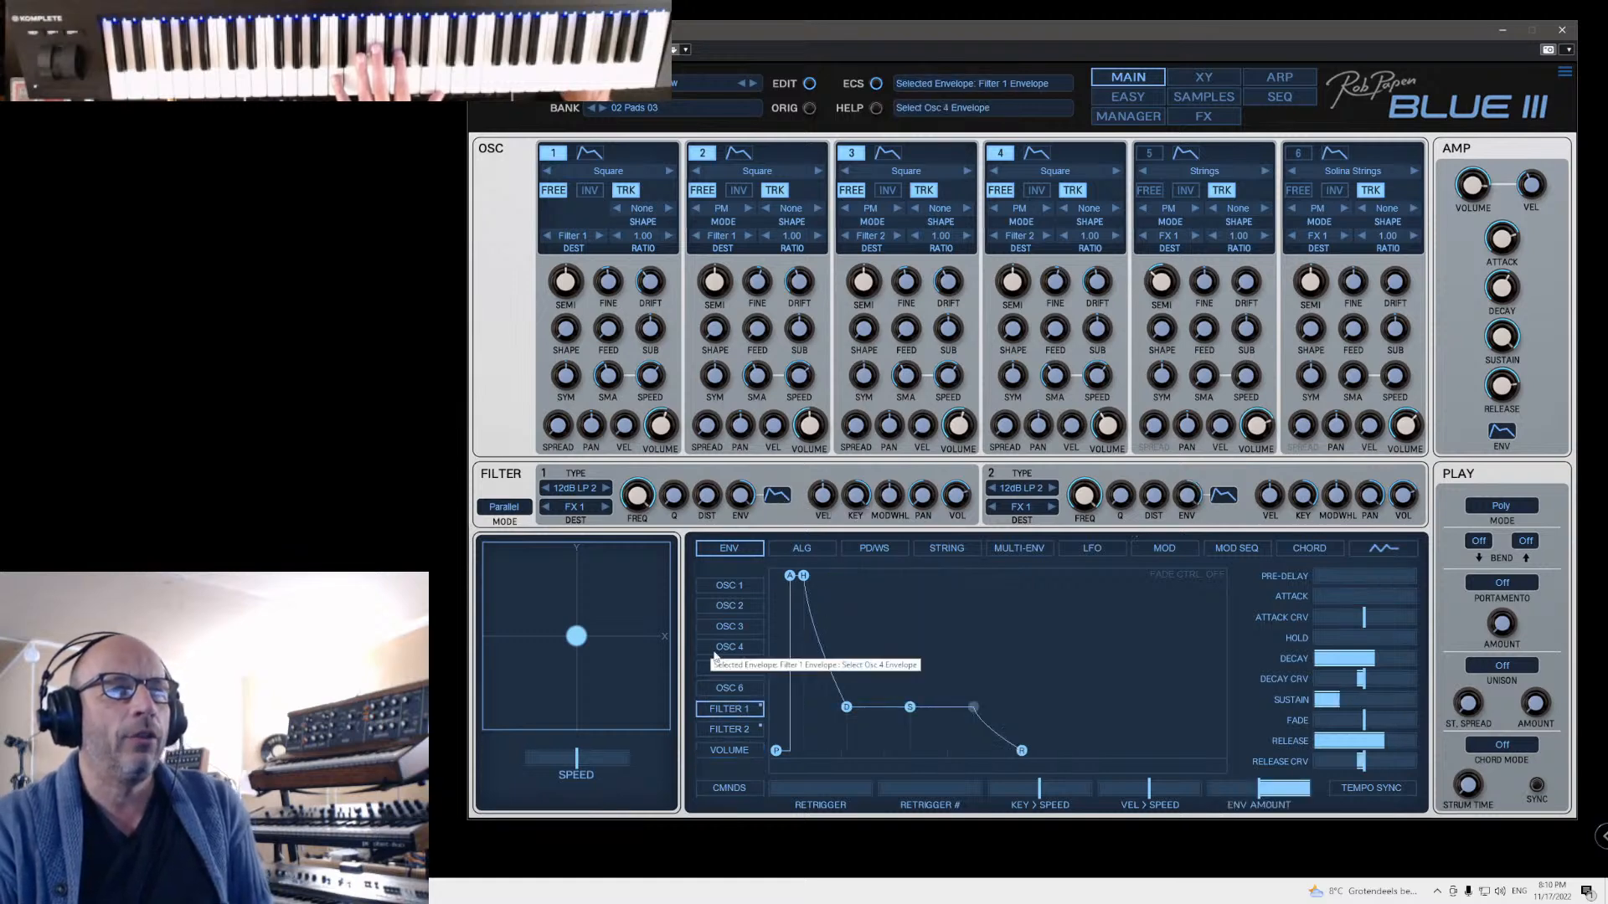
drag(791, 580, 943, 585)
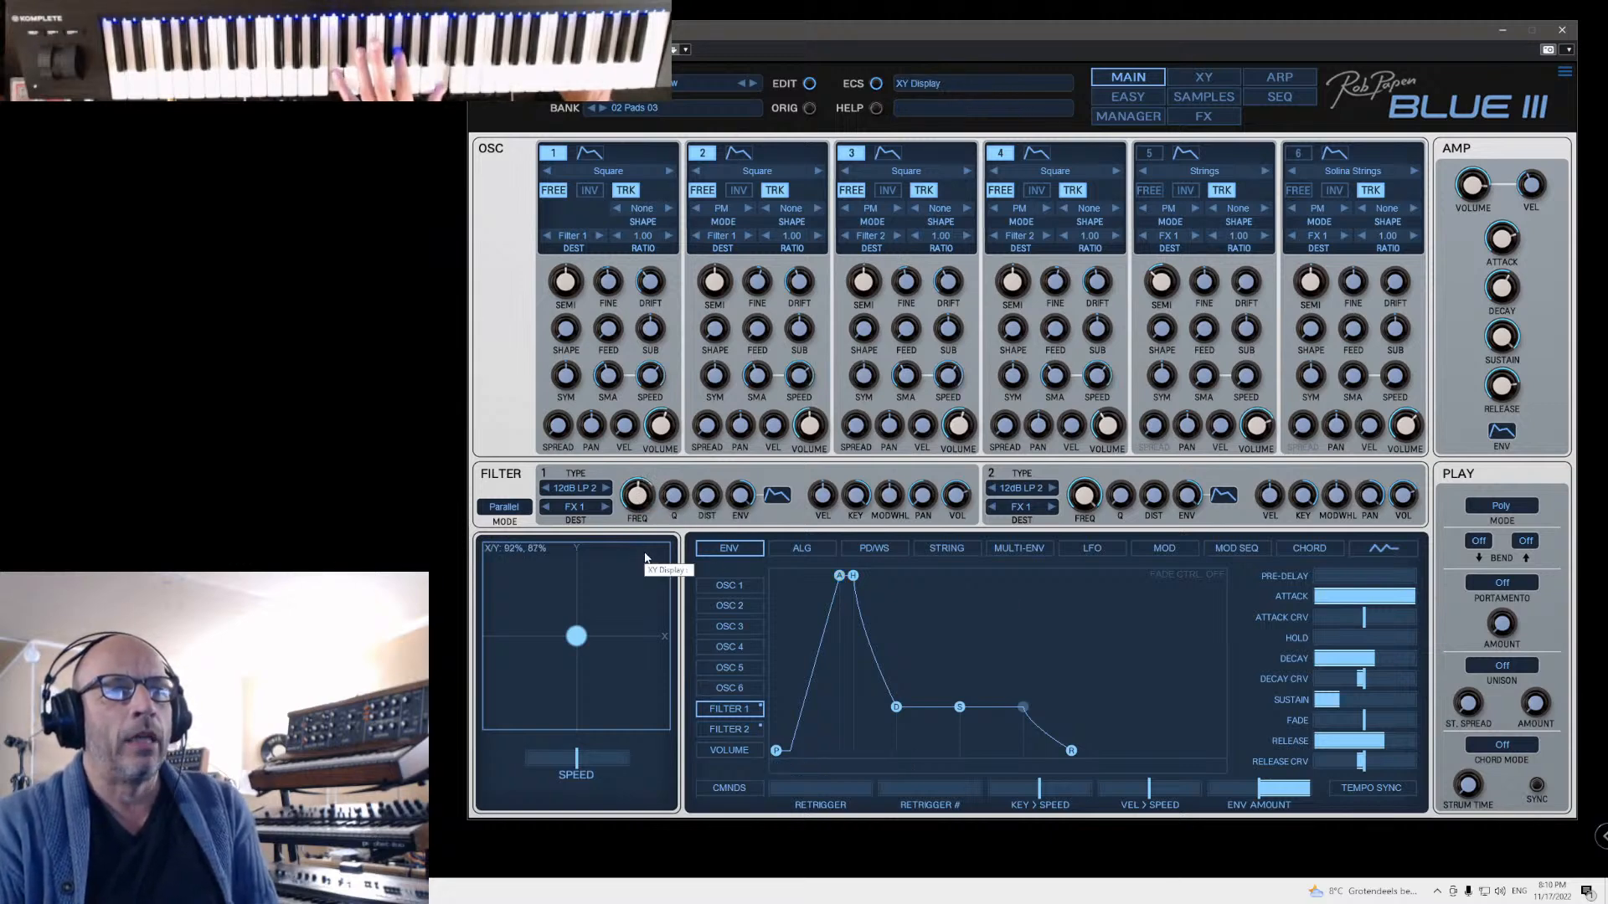
click(1226, 496)
drag(790, 576, 987, 580)
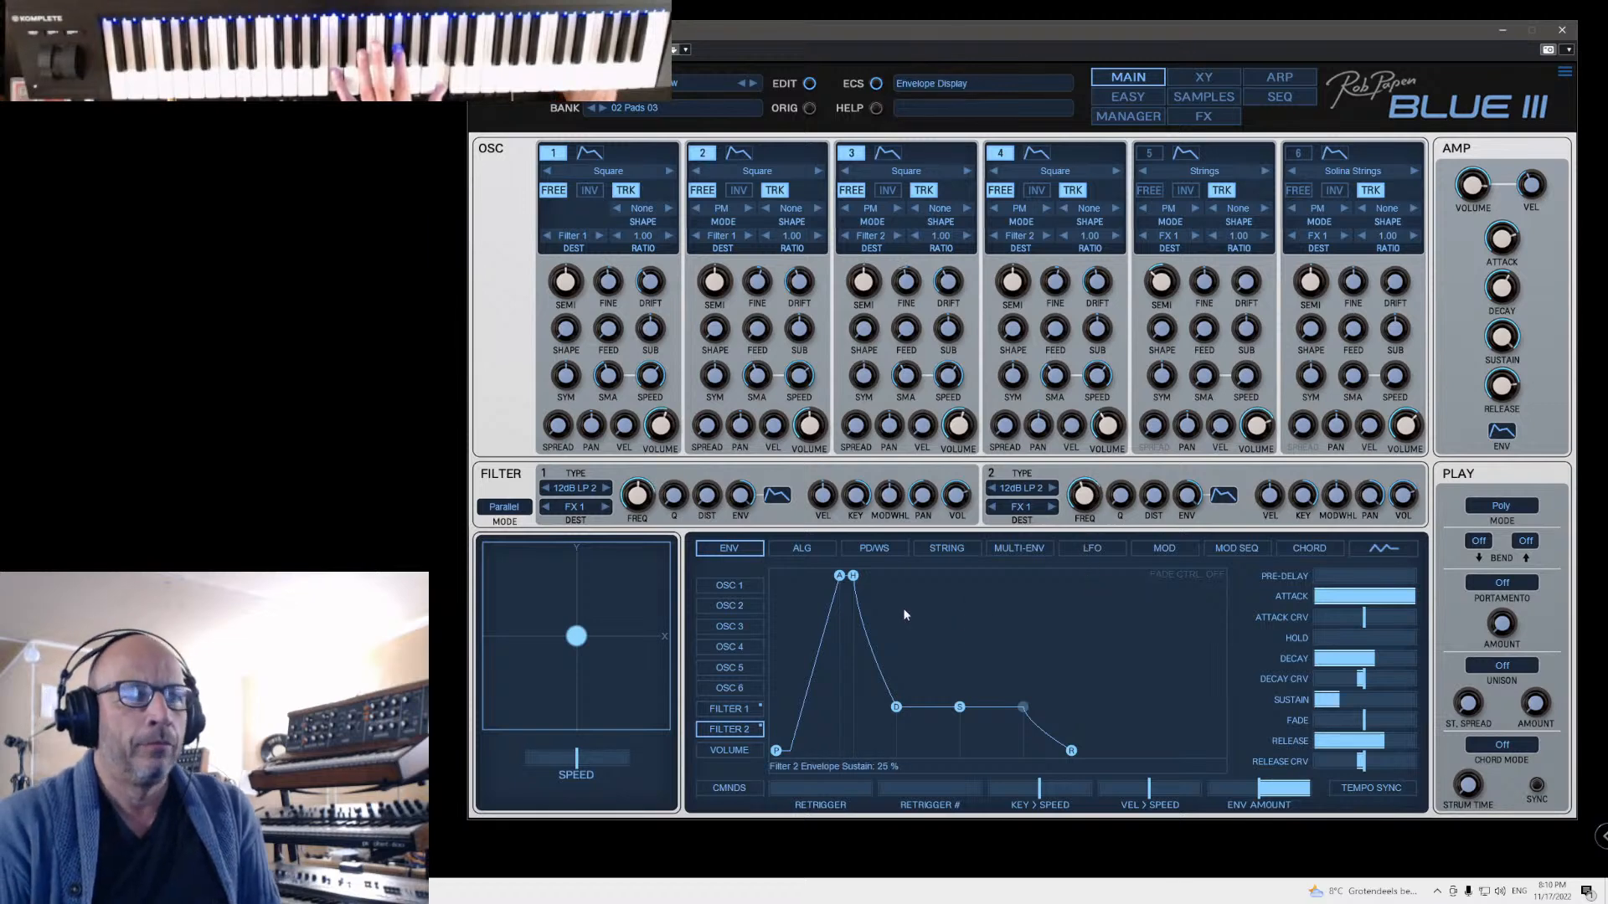
drag(839, 576, 830, 578)
click(729, 709)
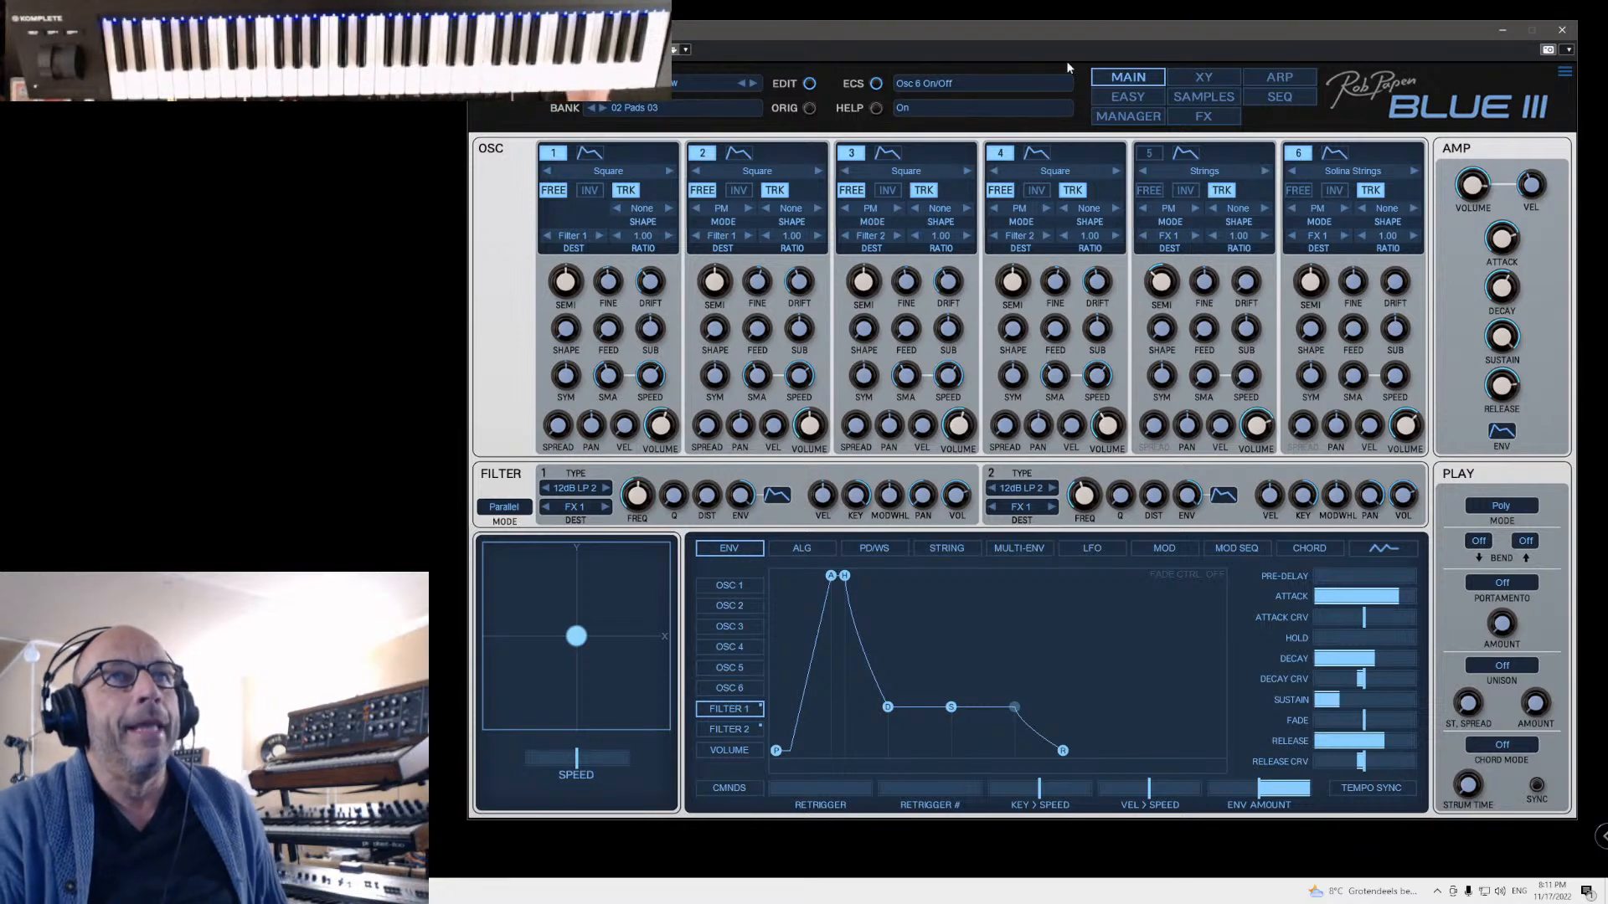
Step: Load the preset 048 Soap Sweepy Pad from the bank, followed by 003 Electron MovePad
click(1128, 116)
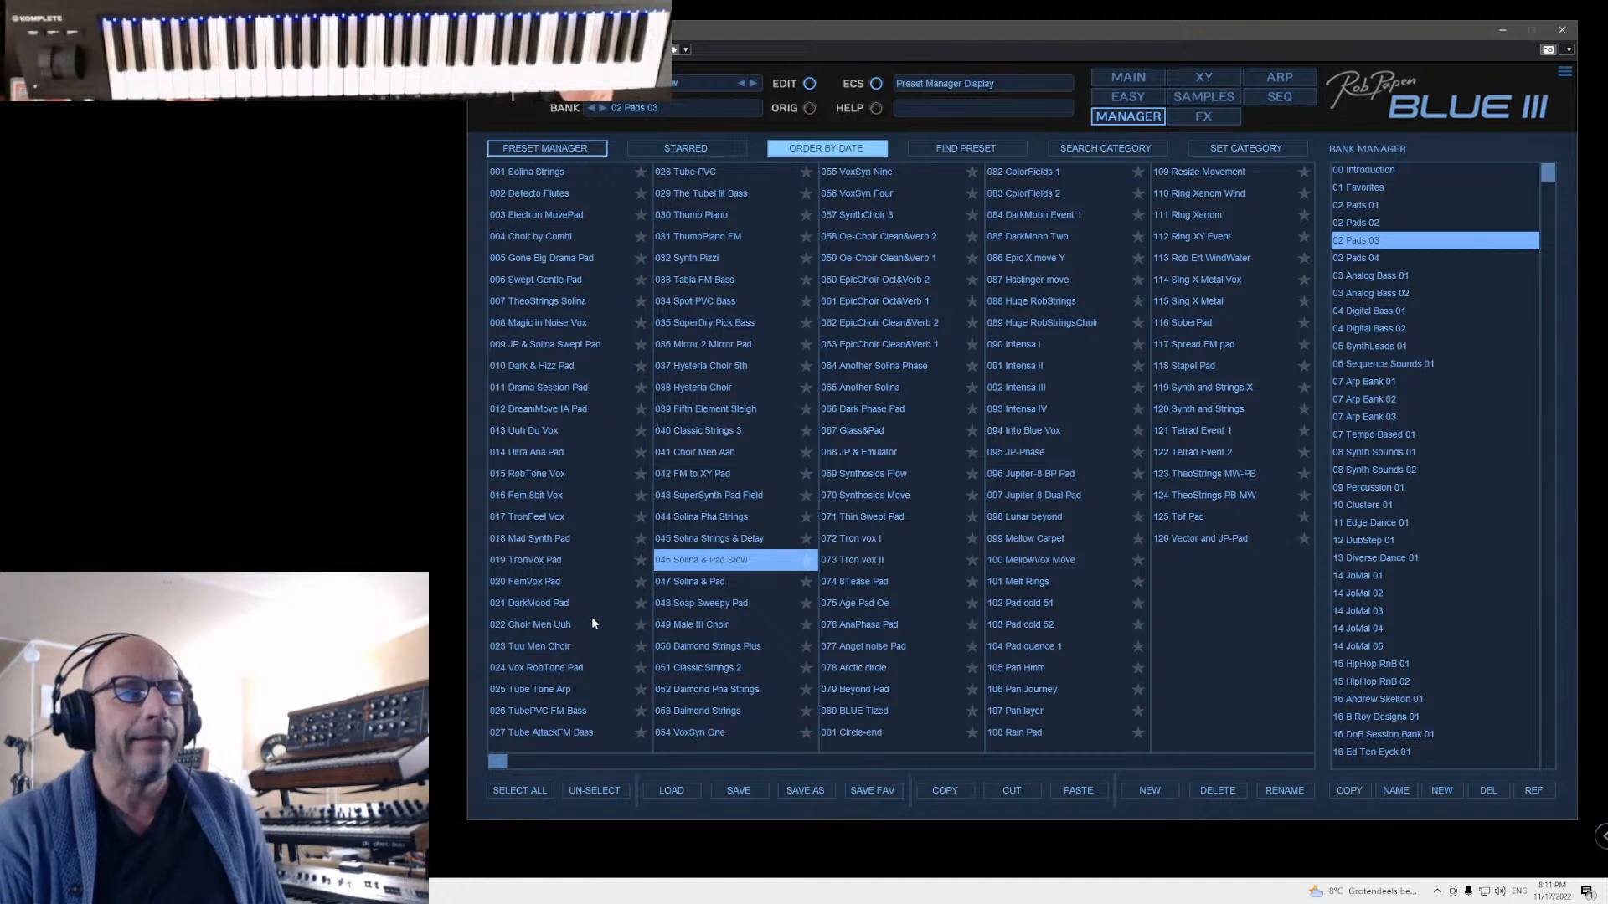
click(702, 603)
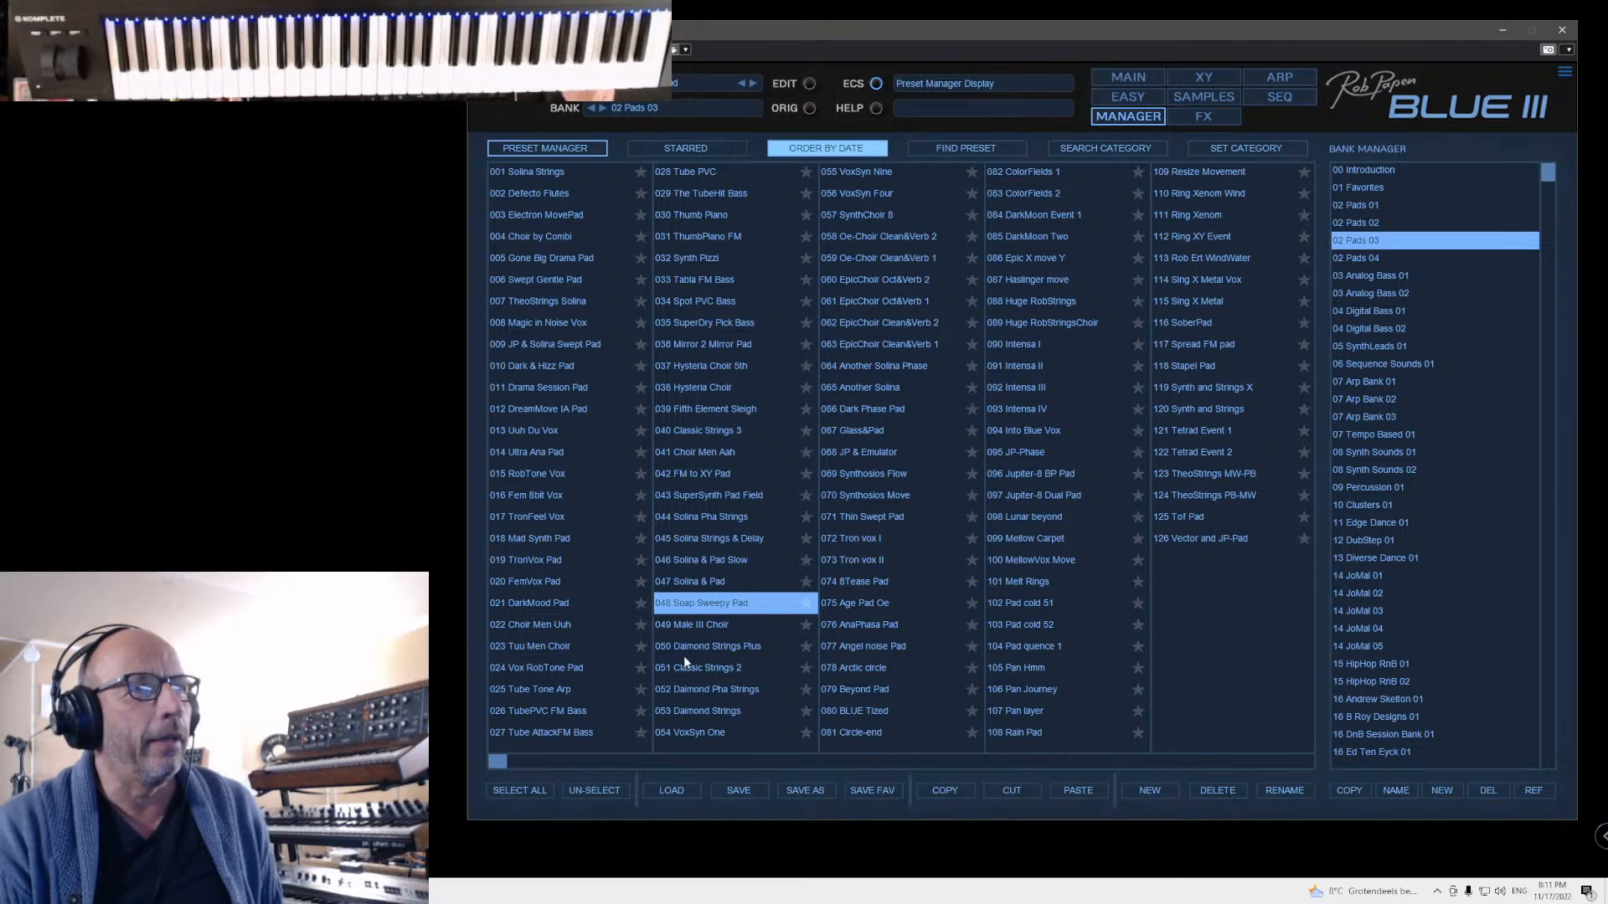
click(526, 216)
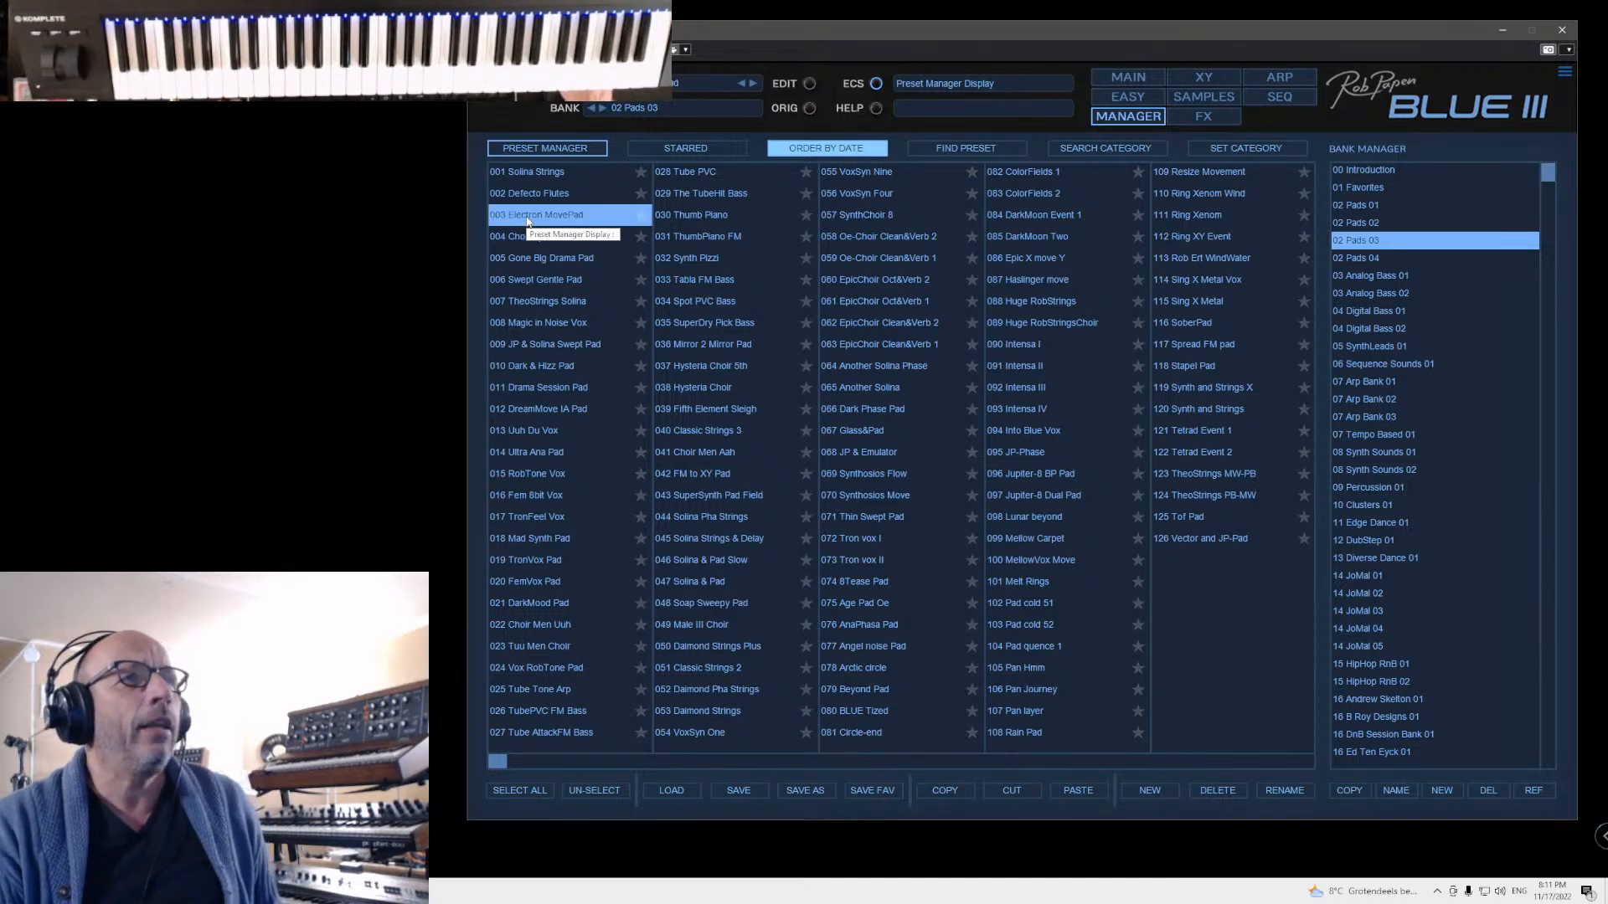
Step: Display the preset's FM algorithm in the main screen and switch oscillator 4 off
click(1097, 82)
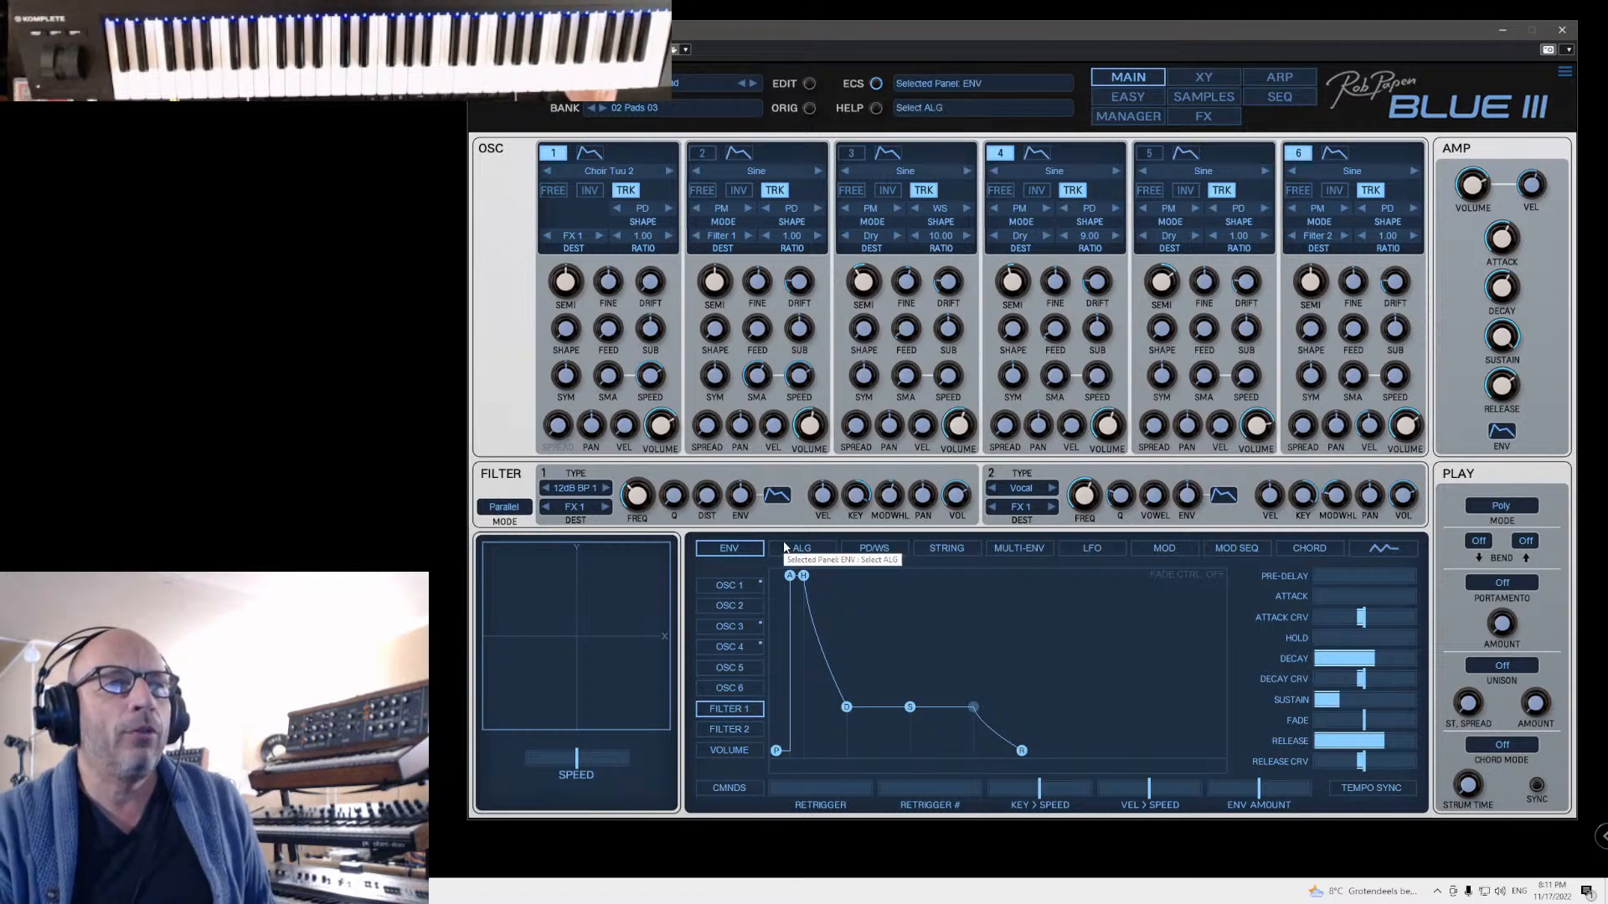
click(787, 548)
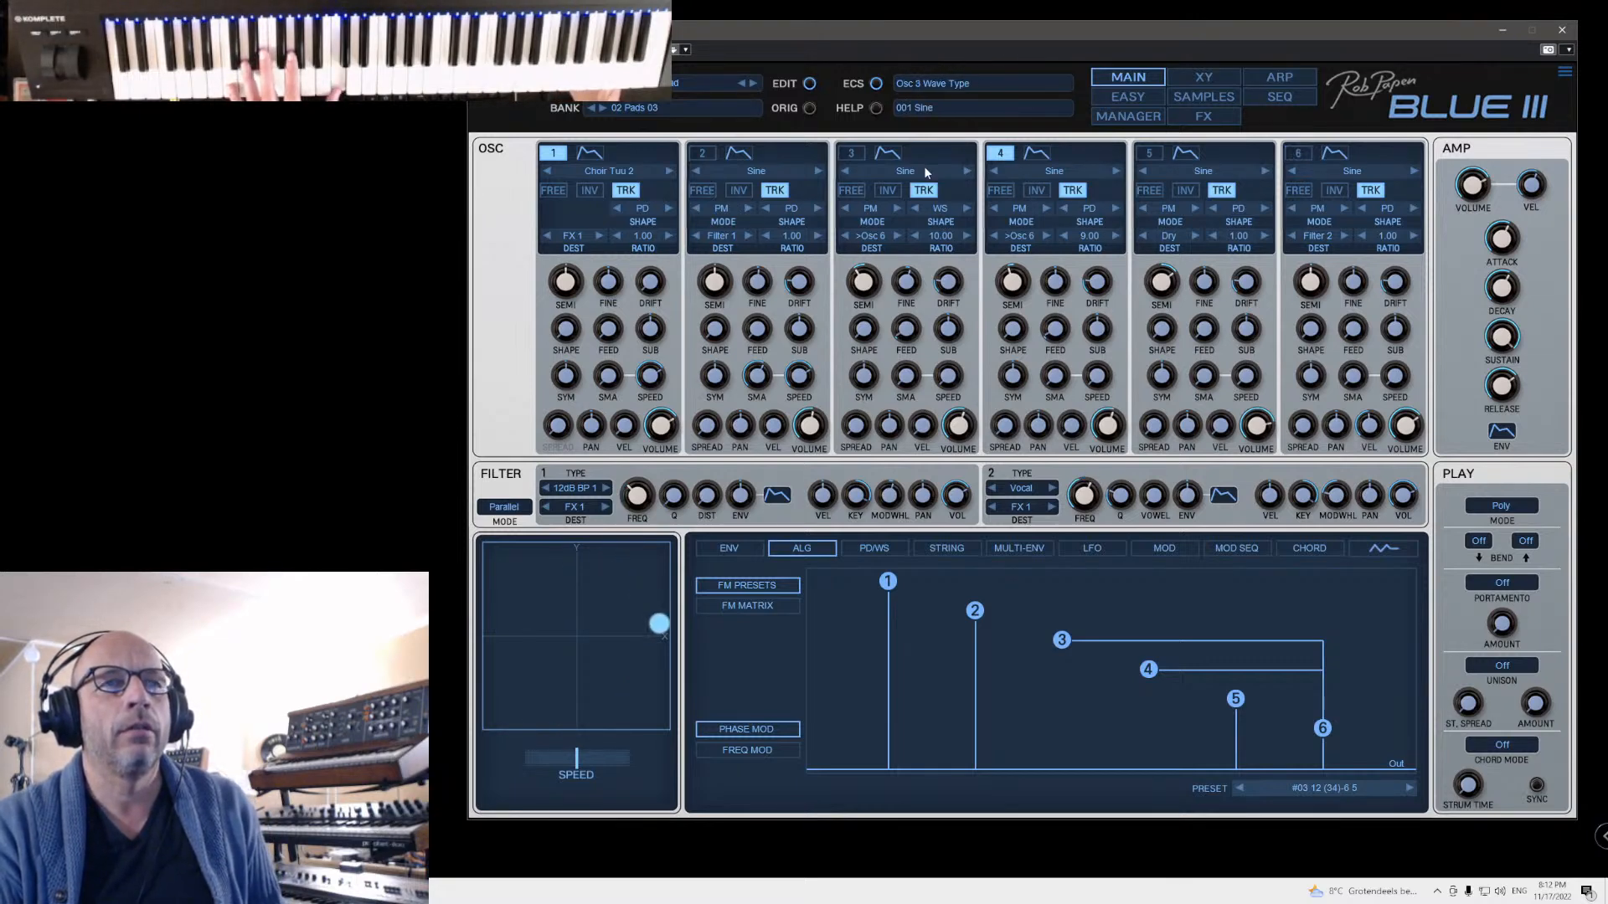
click(1006, 158)
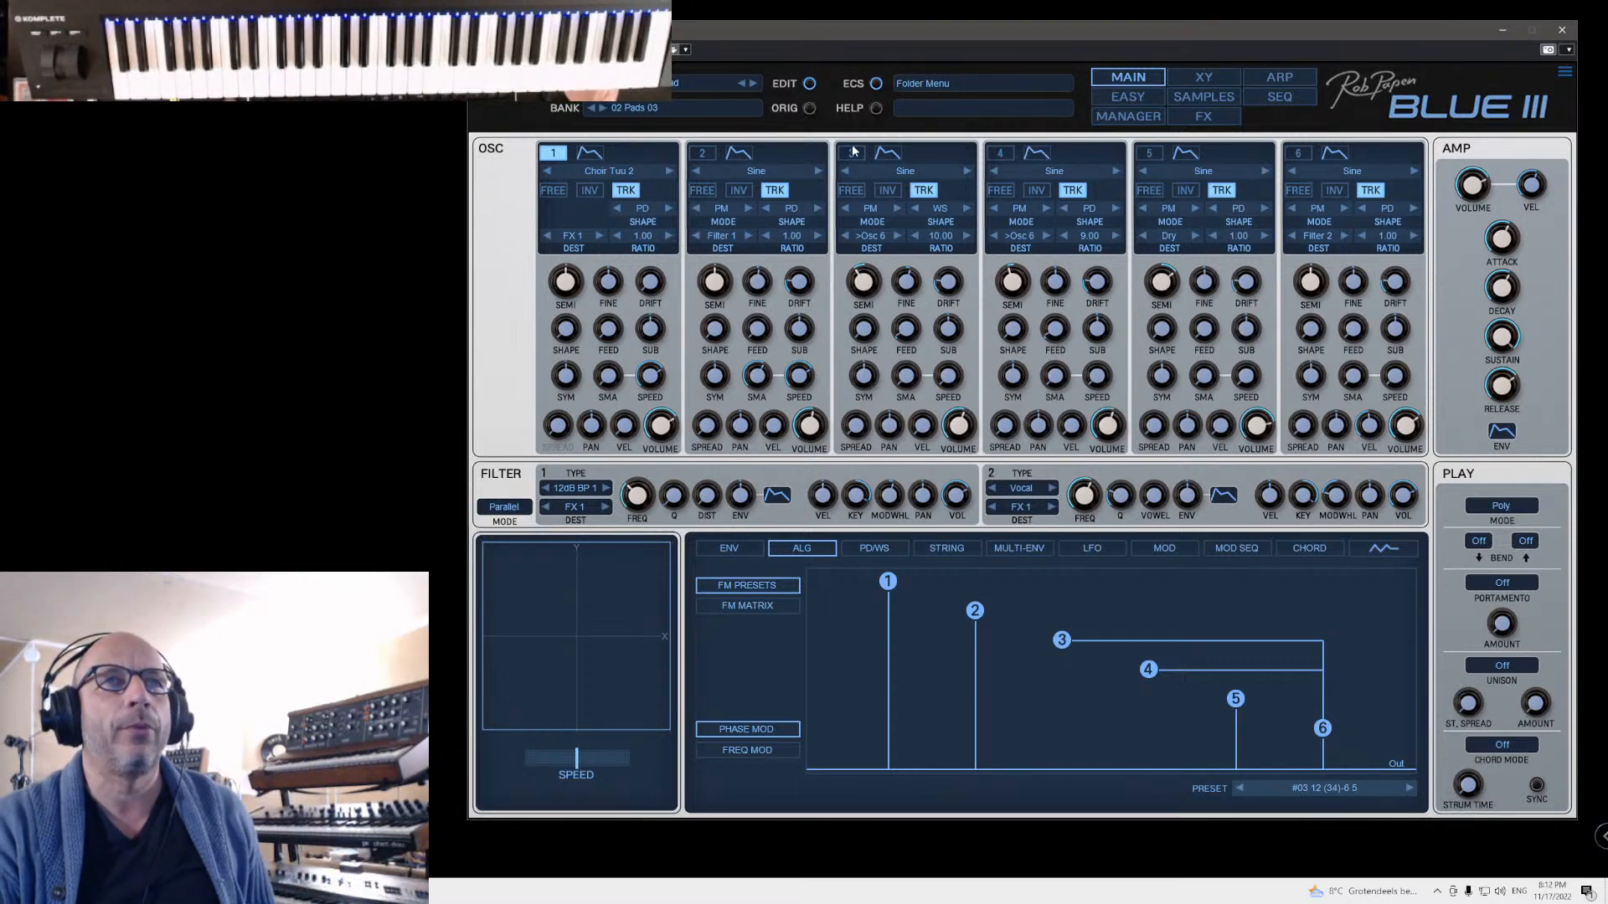
Step: Examine the effects of the 003 Electron MovePad preset, and return to its oscillator settings
click(1130, 117)
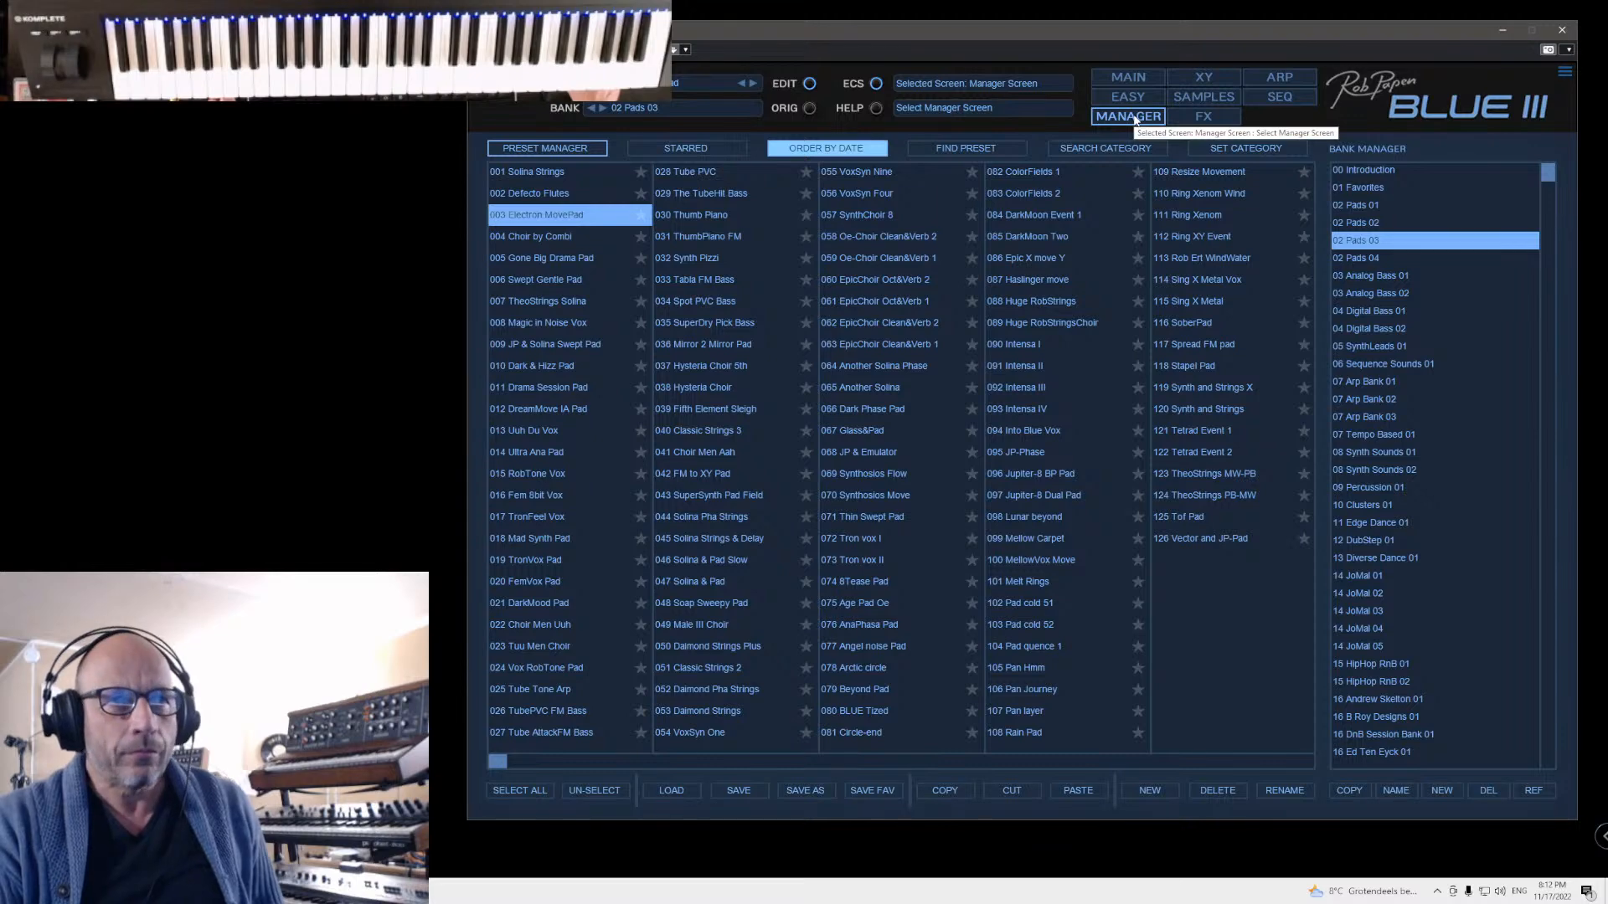
click(1128, 78)
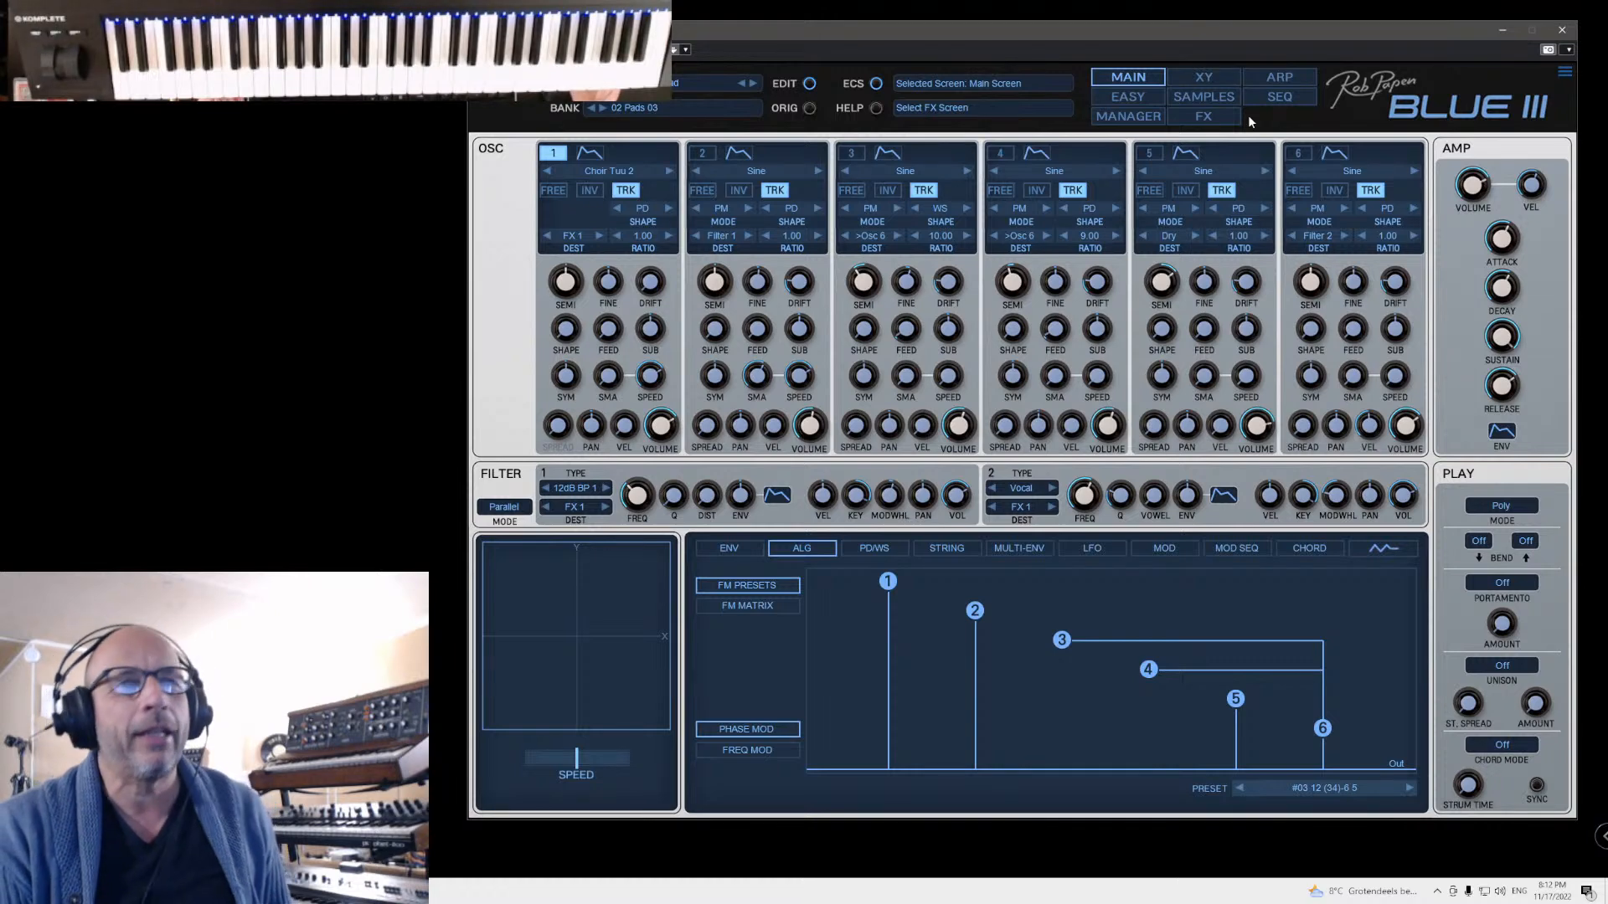
click(1203, 122)
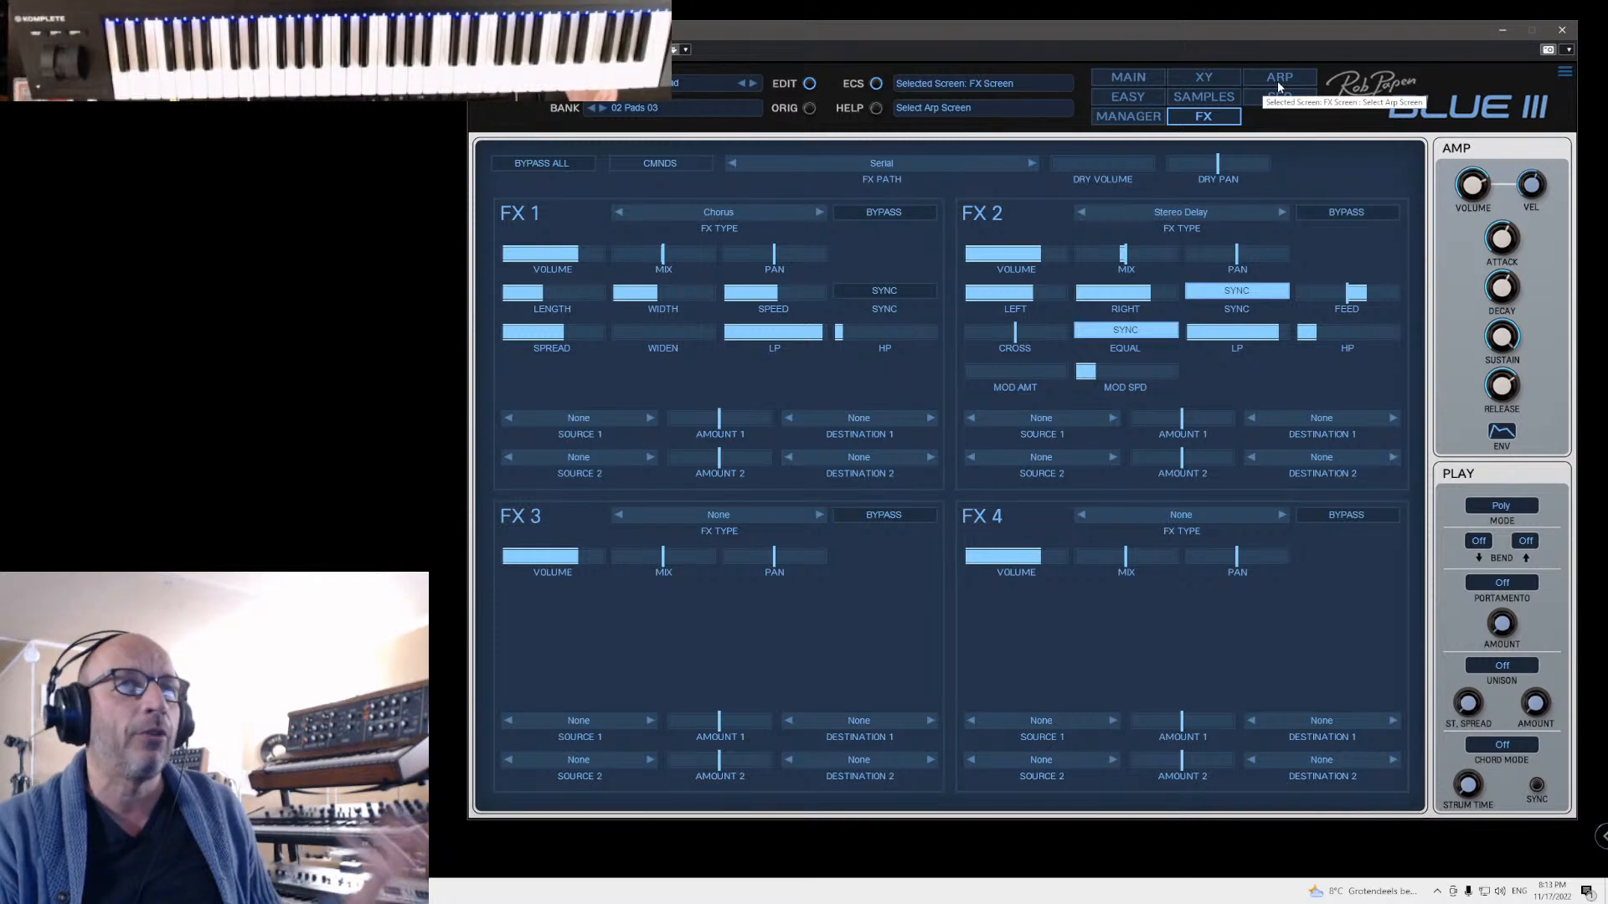
click(1147, 77)
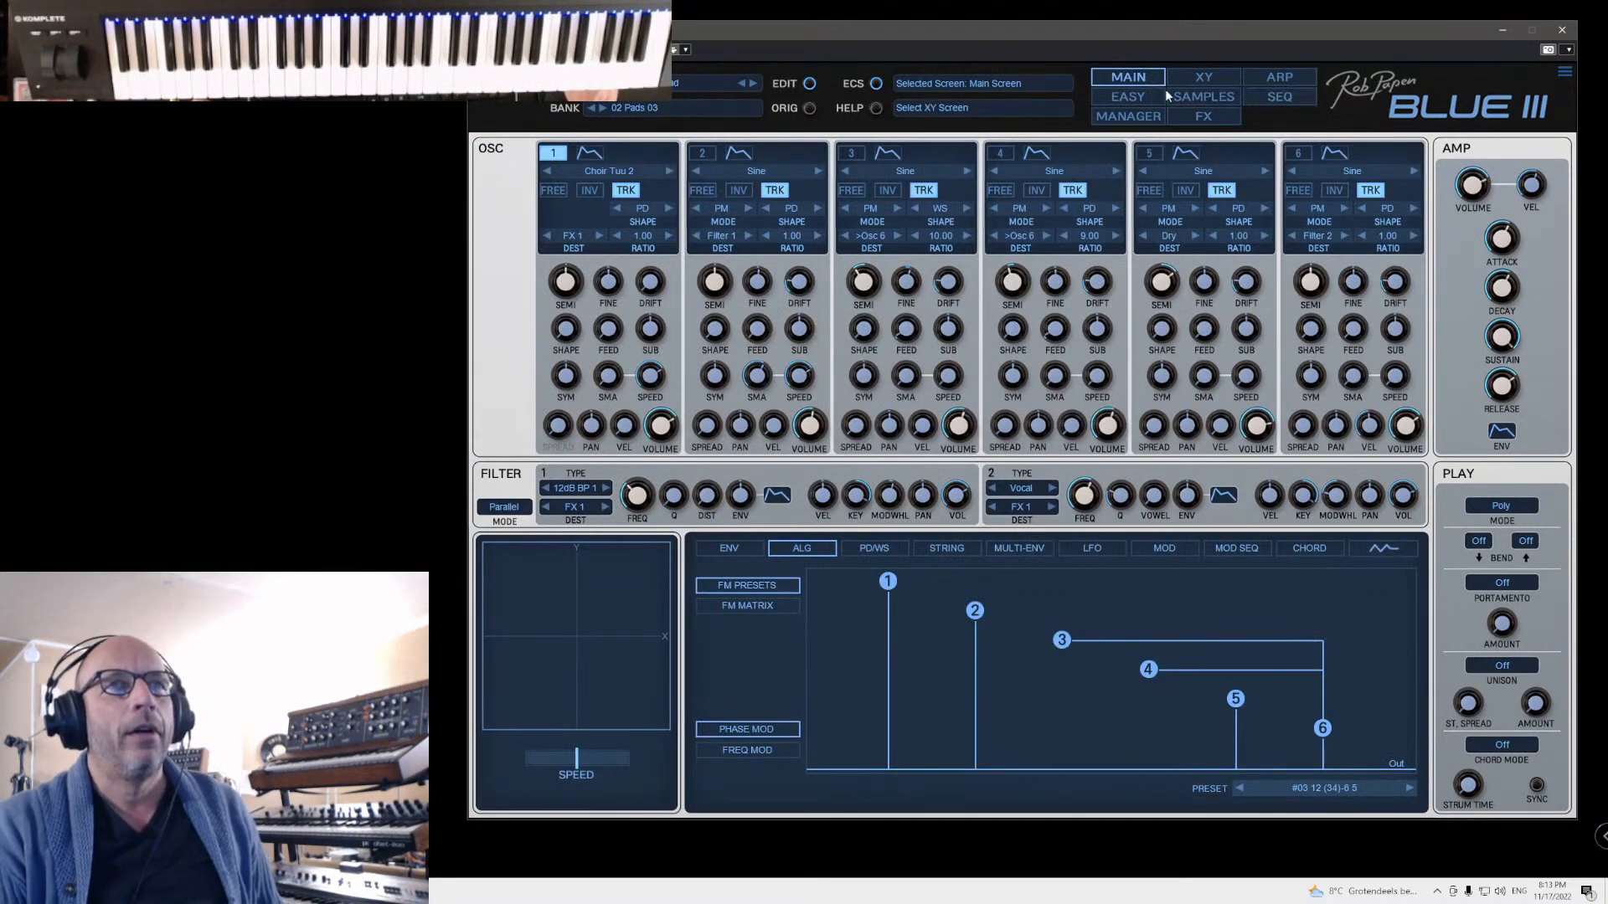
Step: Switch to the bank 02 Pads 04 and audition the presets SFX Vox 1 and SFX Vox 2
click(1143, 118)
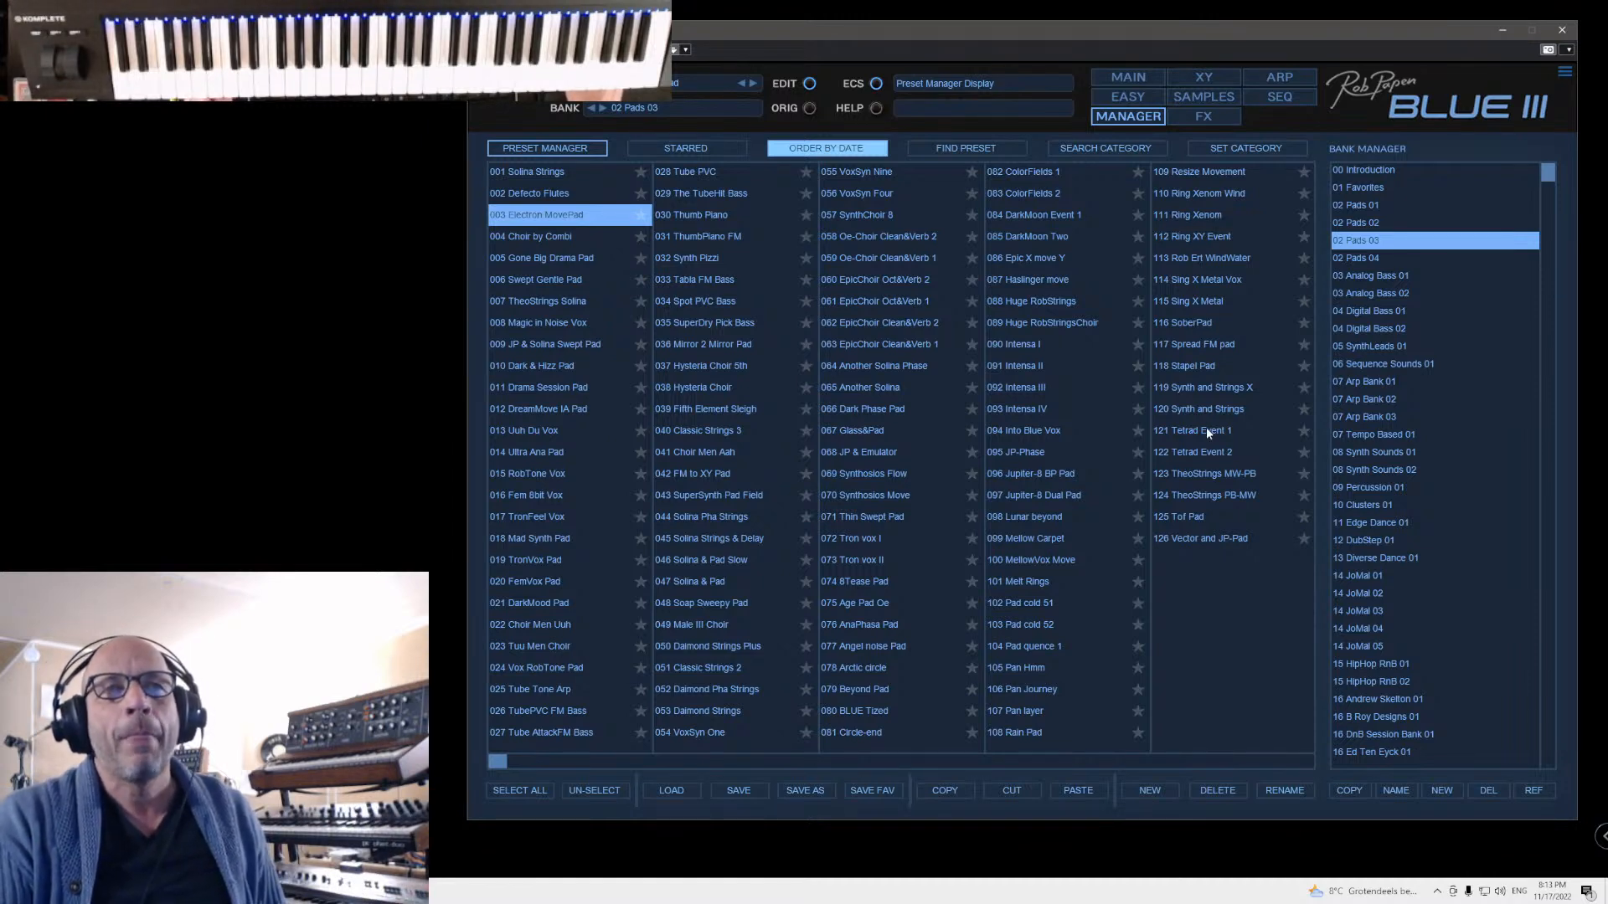
click(1355, 258)
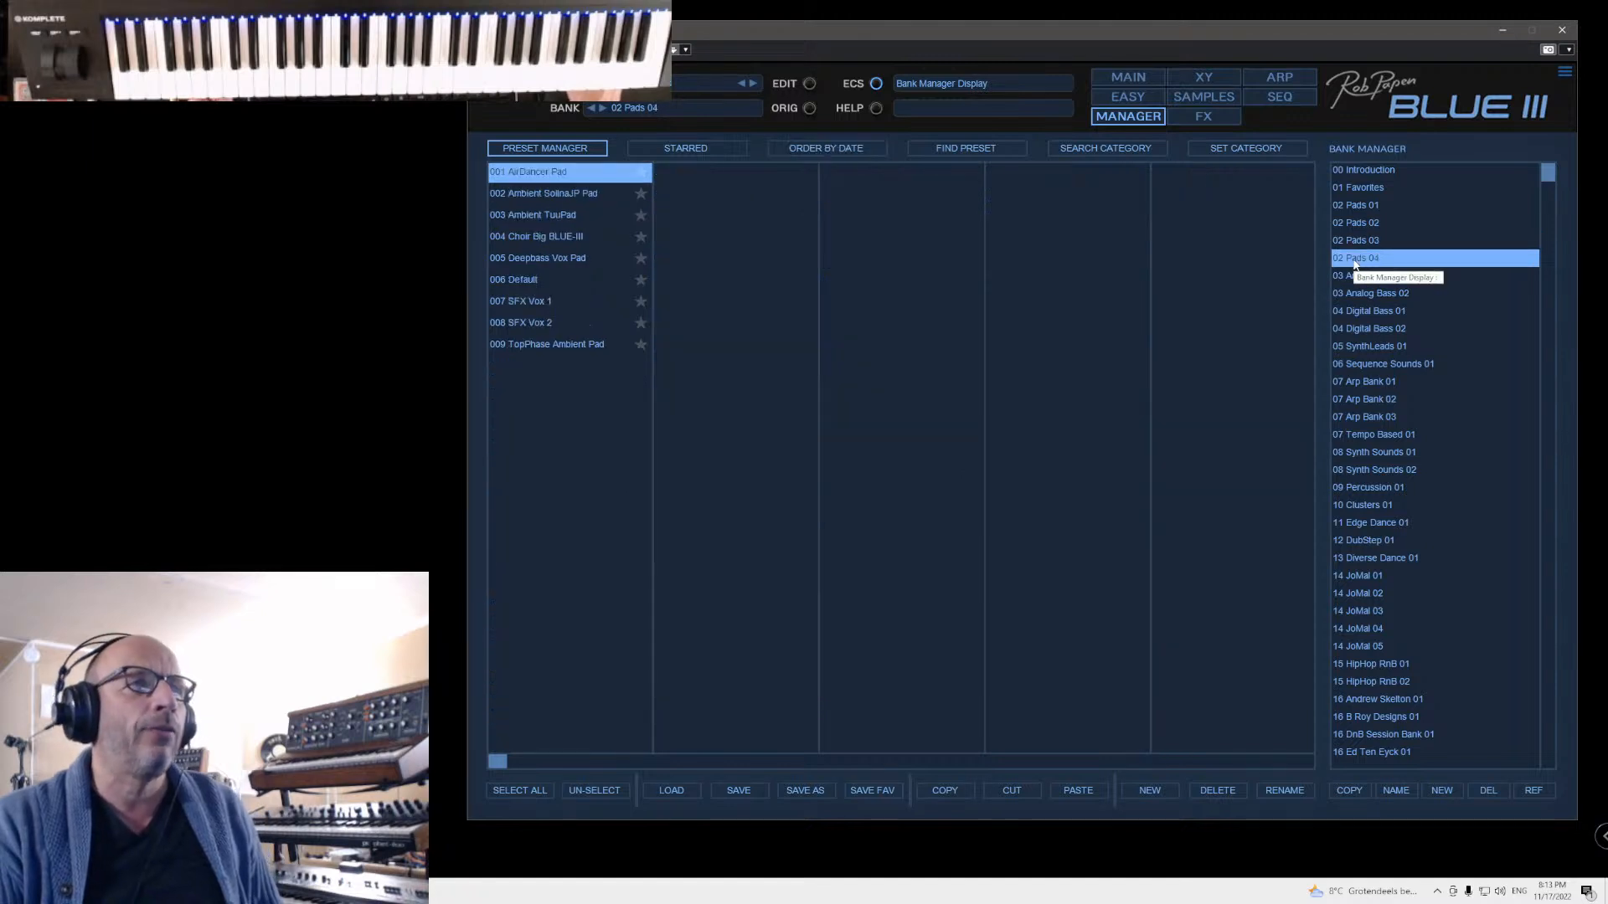
click(519, 303)
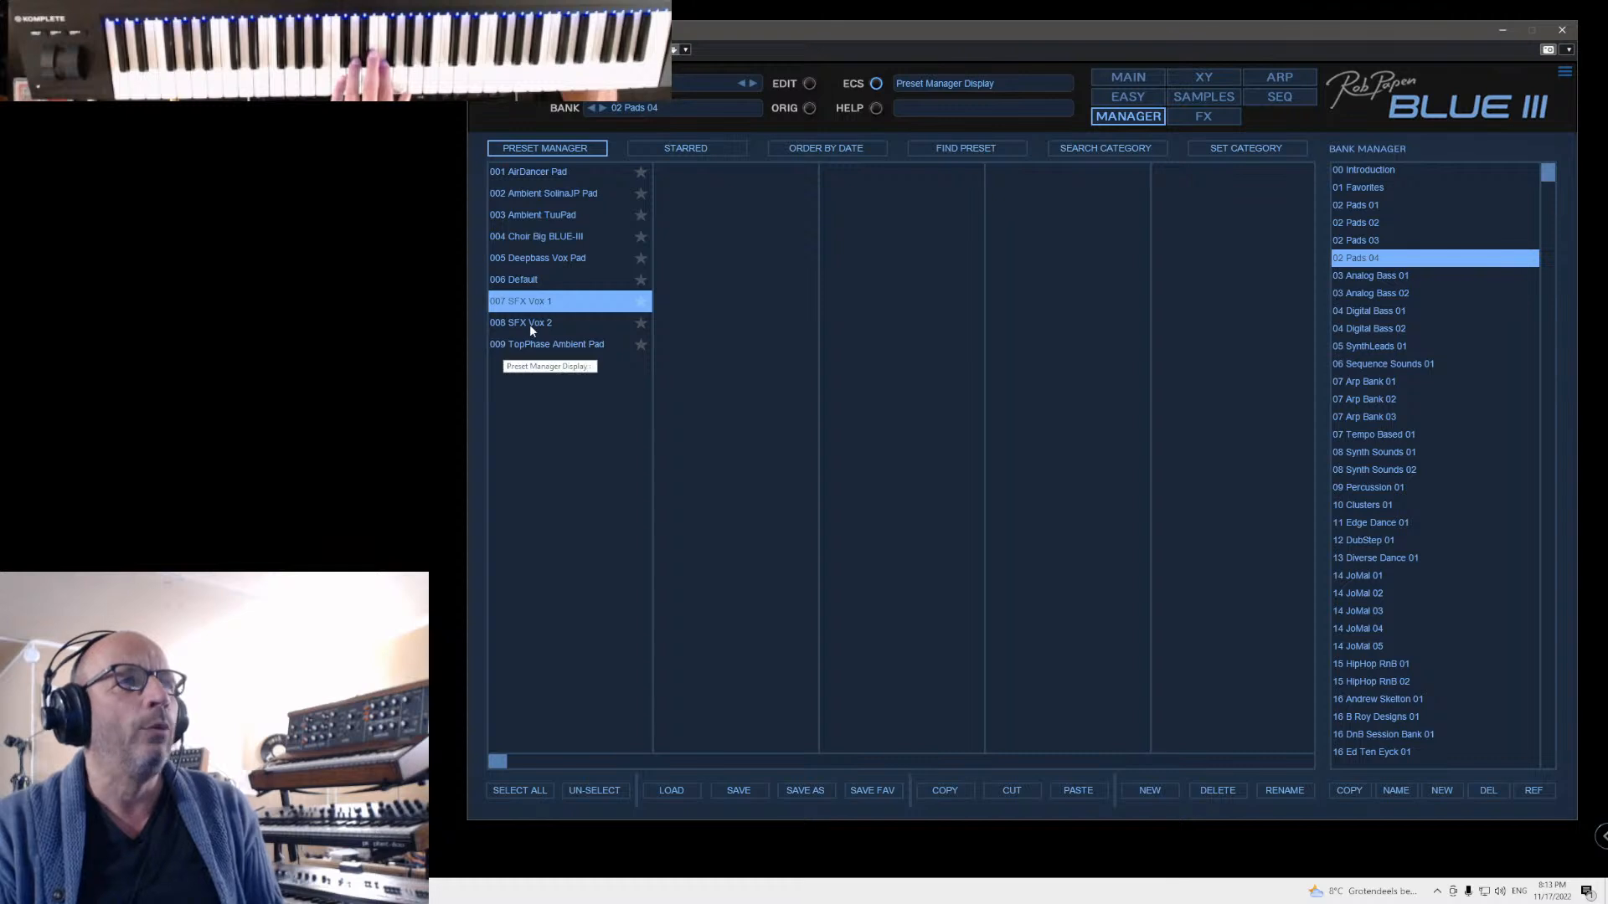
click(529, 325)
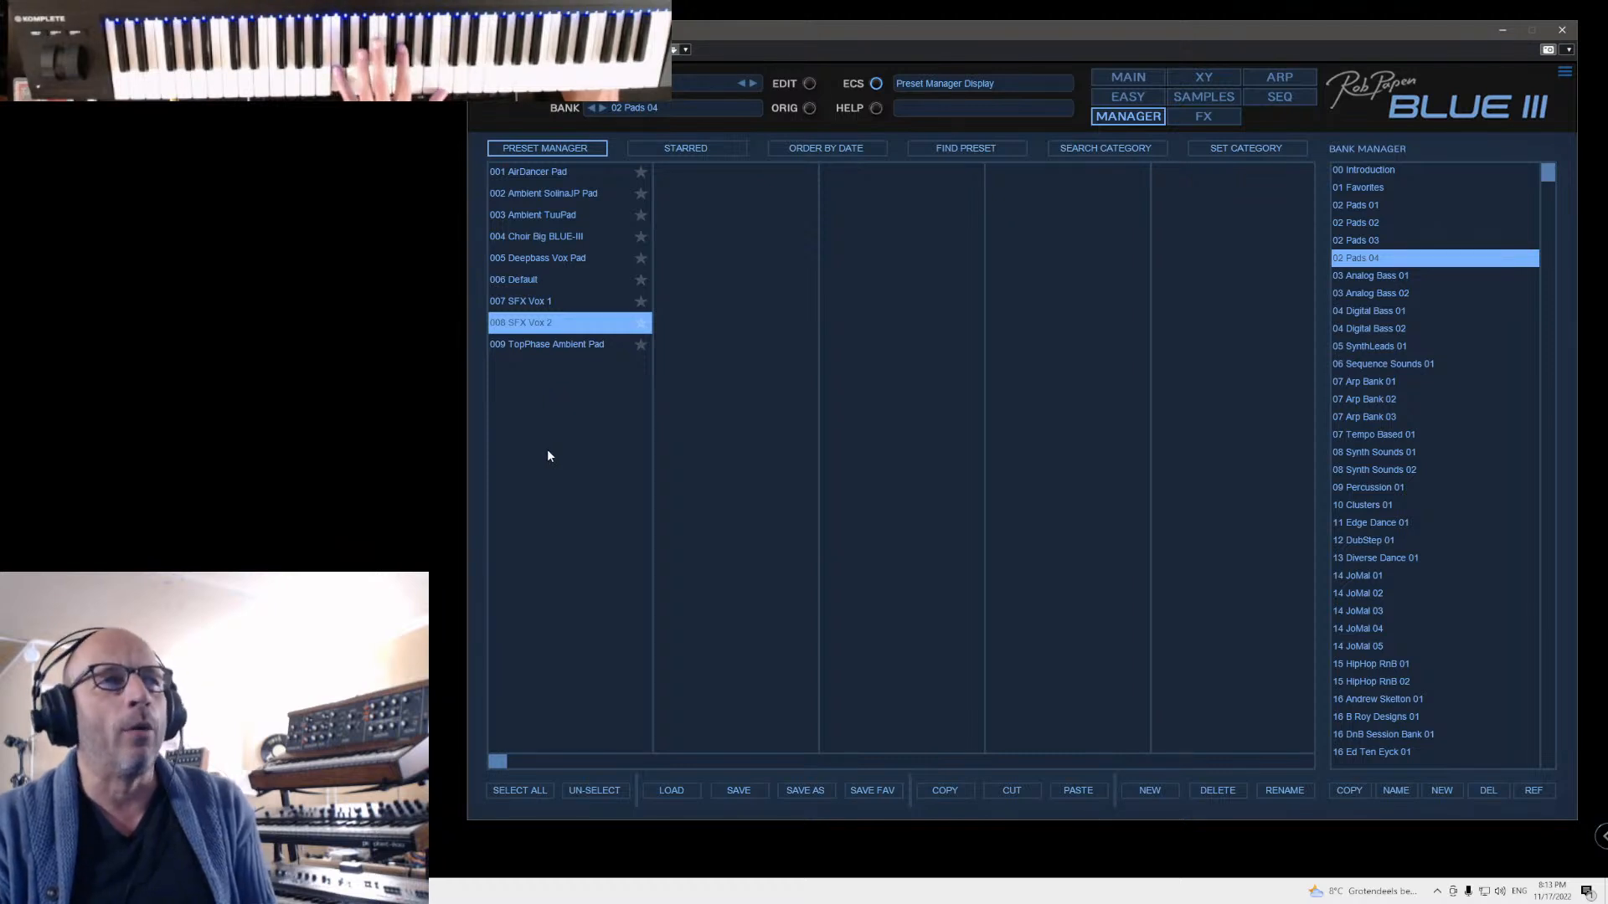
Step: Load the preset TopPhase Ambient Pad, view its oscillator settings, and order the bank's presets by date
click(530, 345)
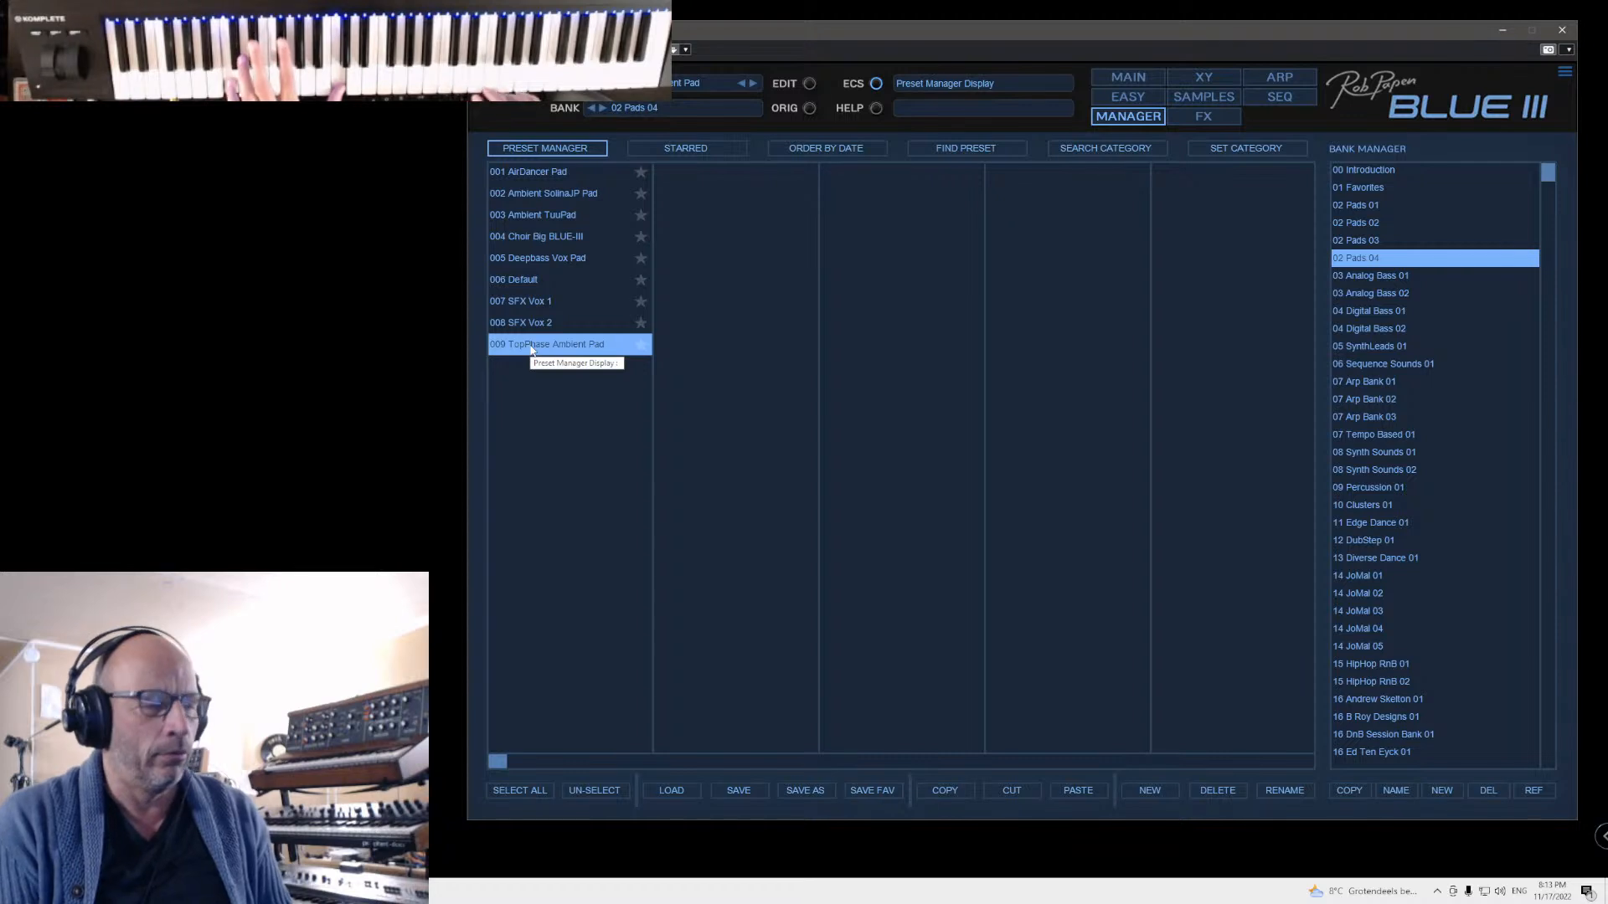
click(1132, 78)
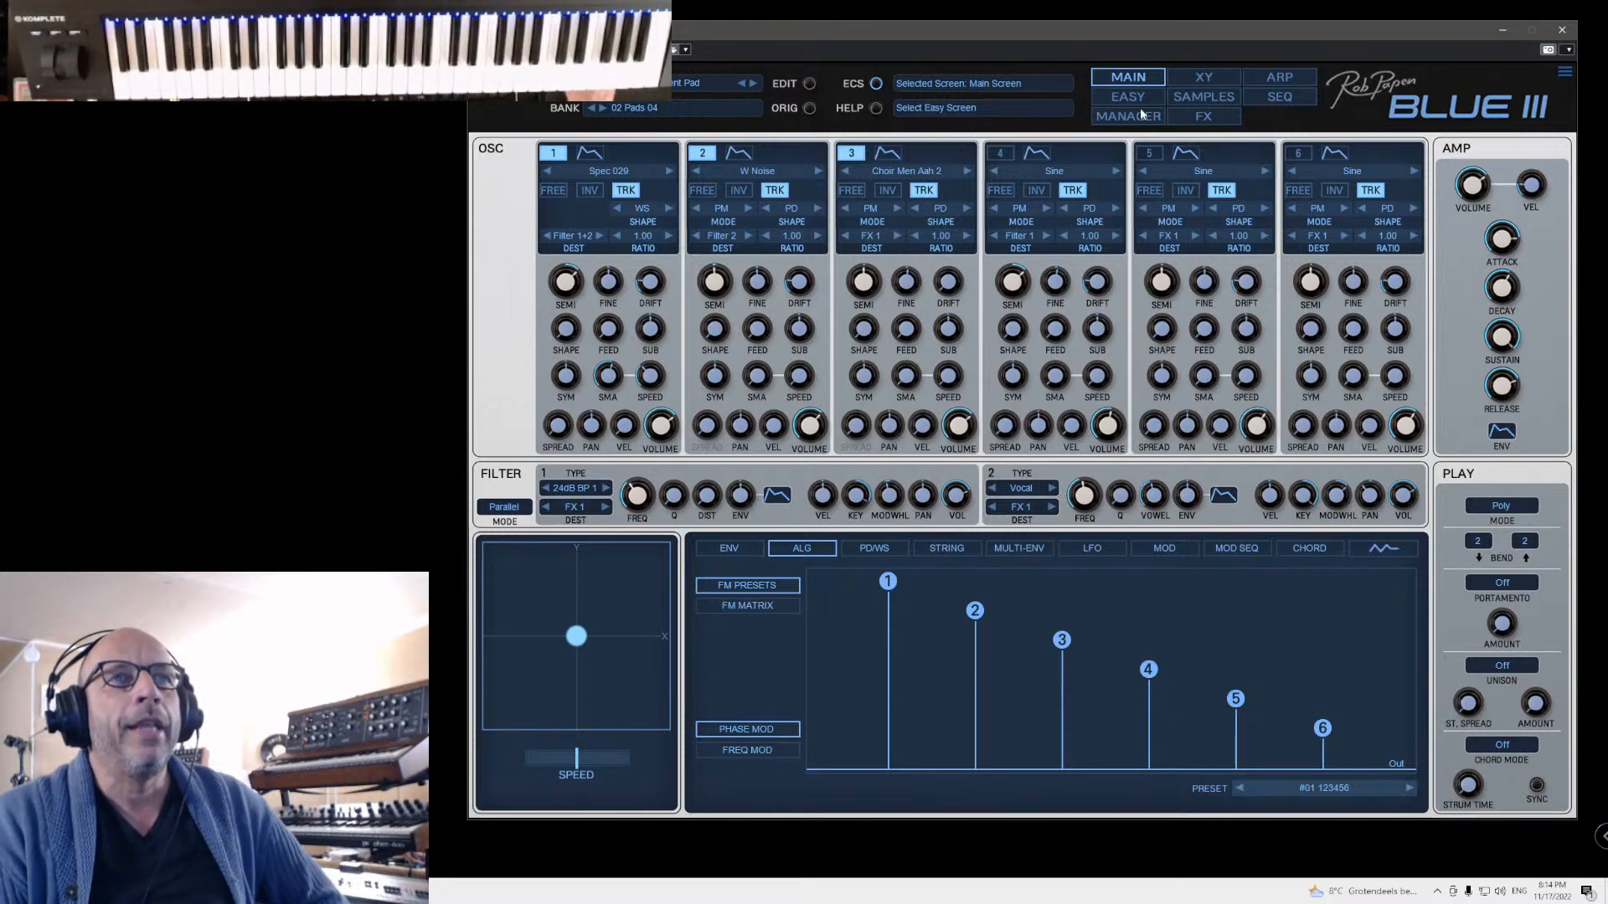
click(1139, 119)
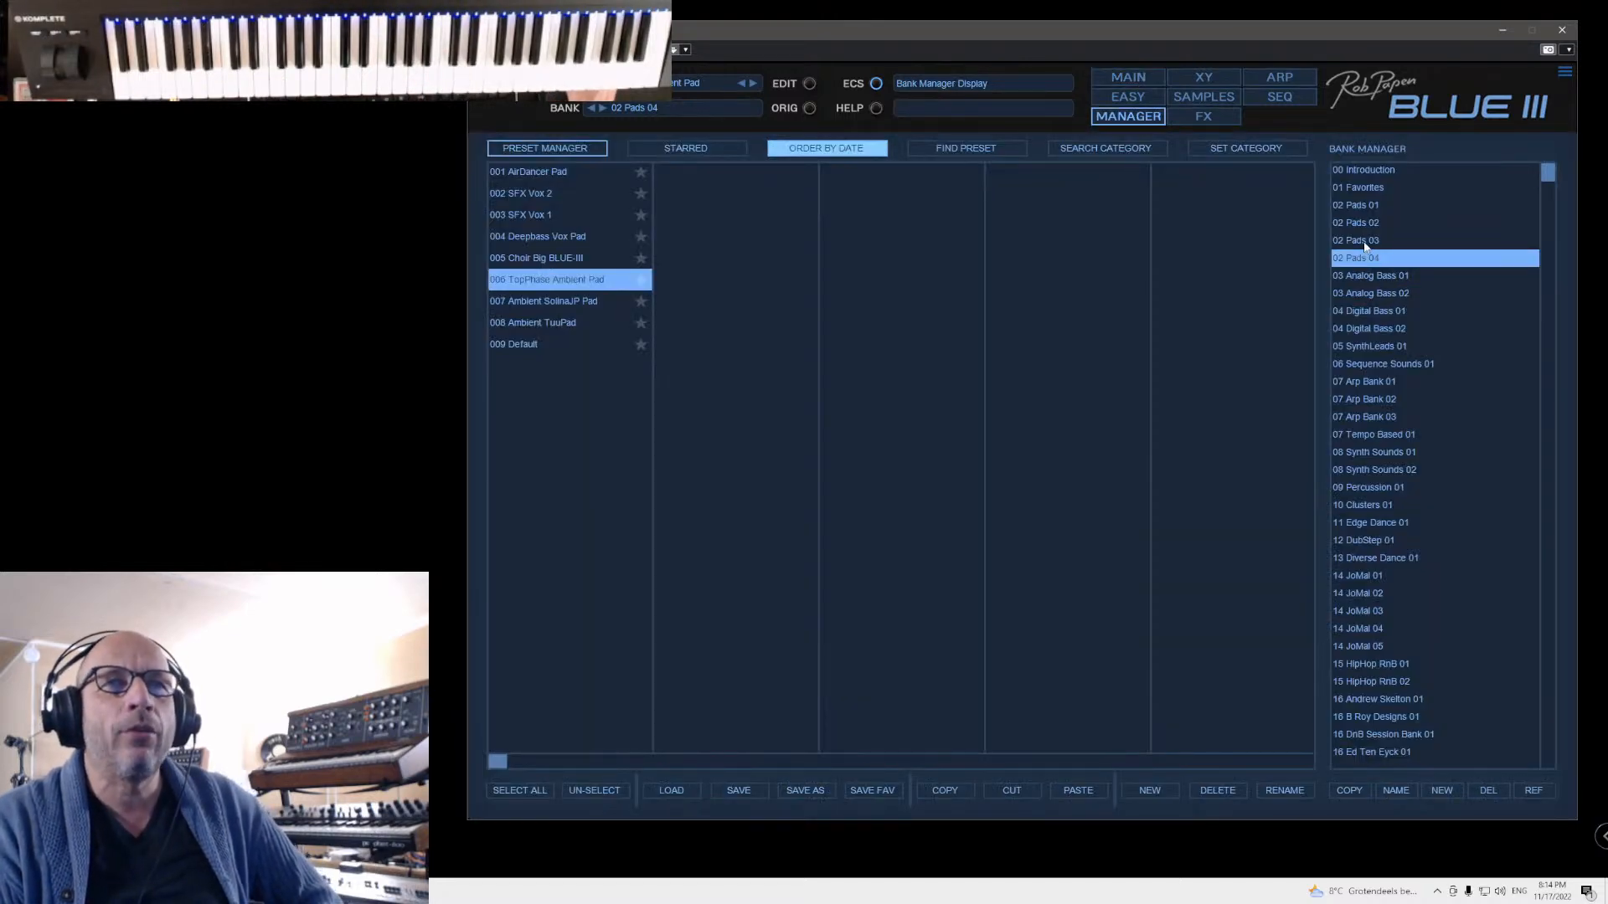
Step: Open the bank 03 Analog Bass 02 and audition P-600 SecondBass, Bodem Bass, Fans Bass and Green Bass 1
click(1358, 293)
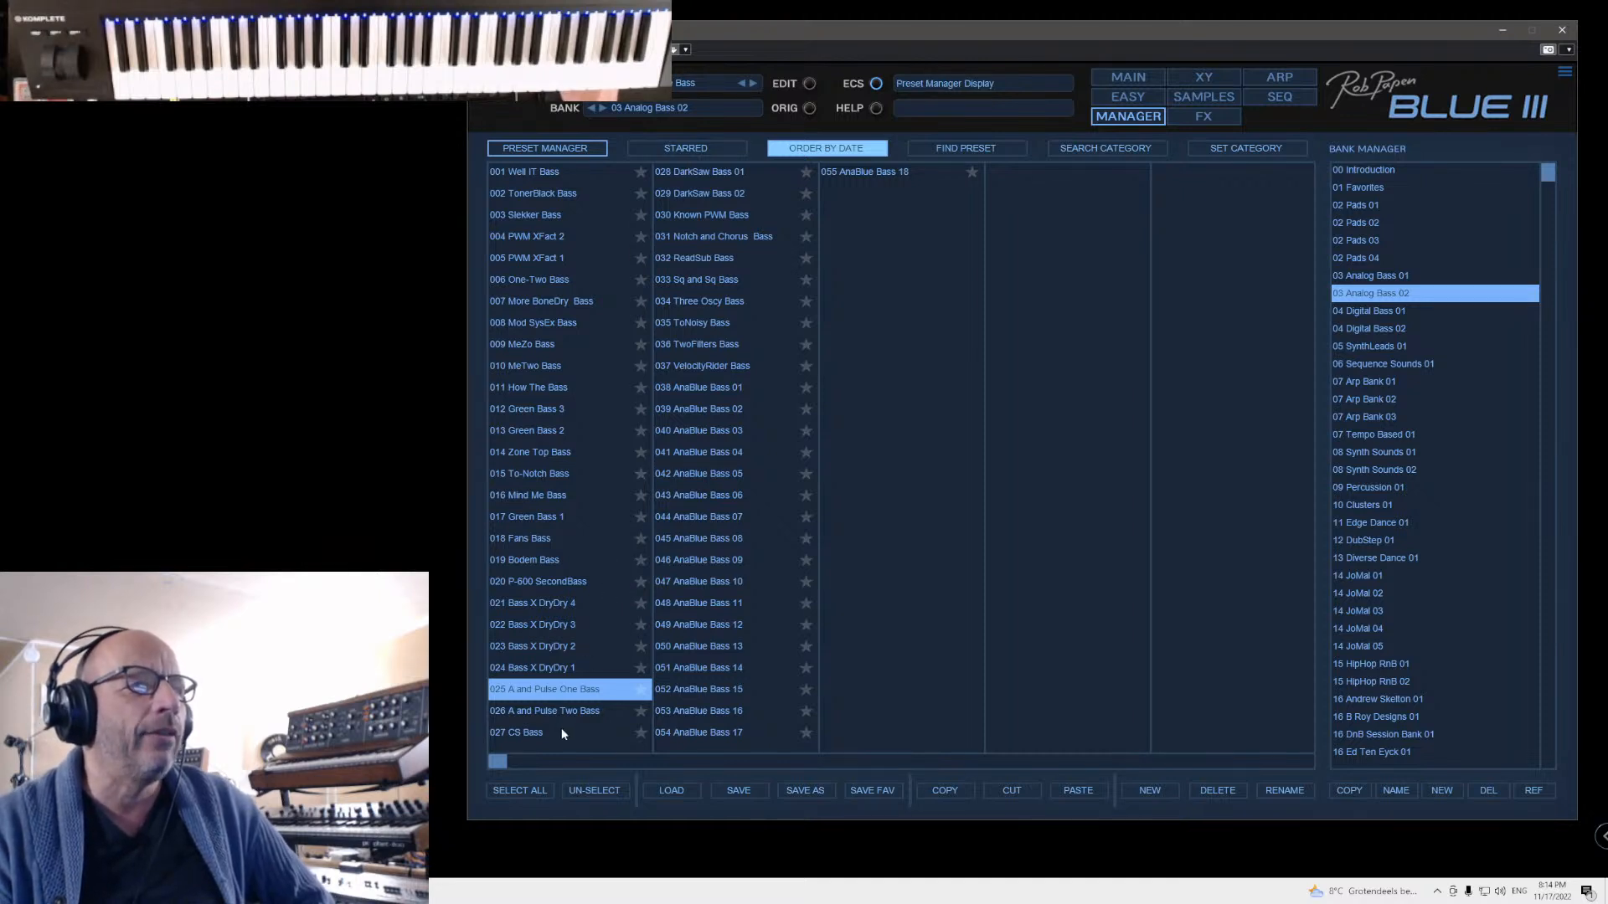
click(530, 582)
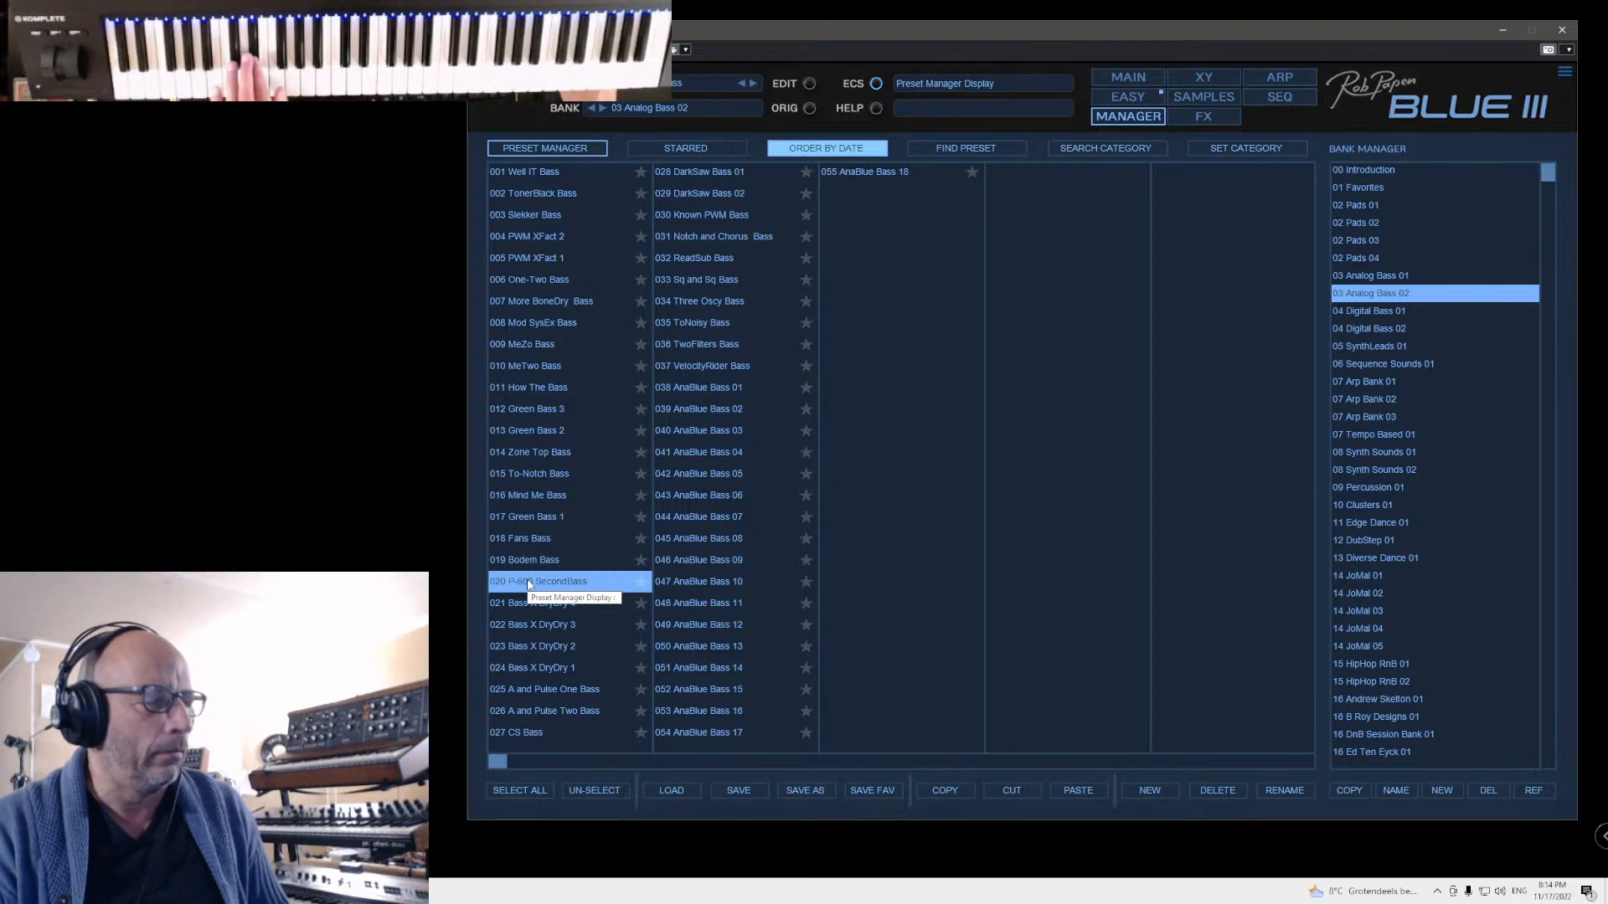
click(524, 561)
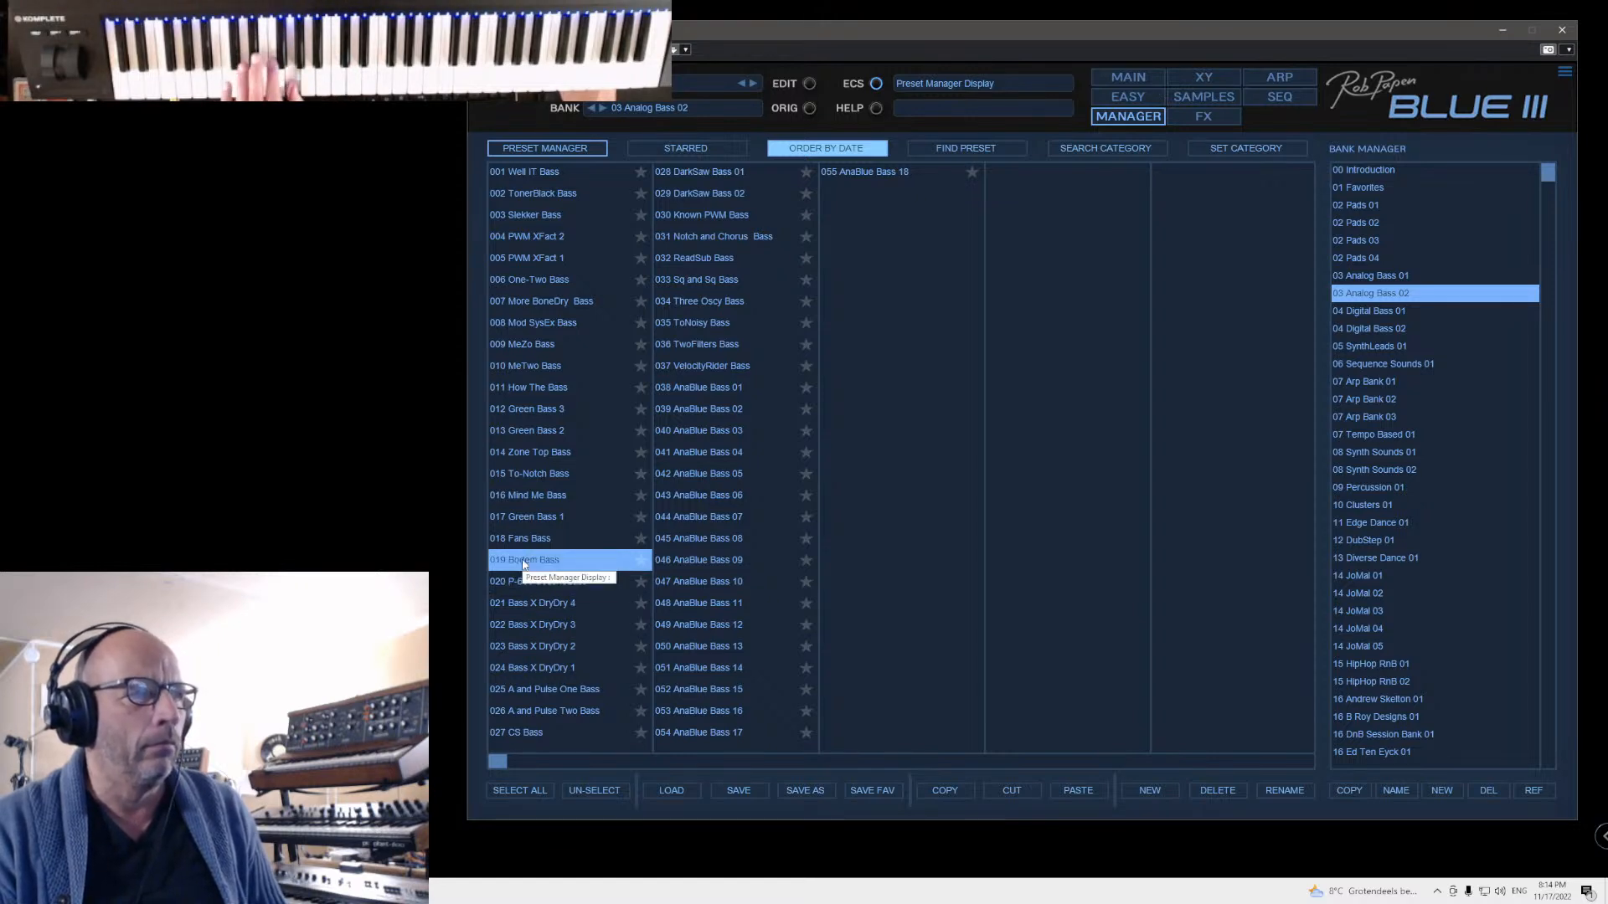
click(528, 541)
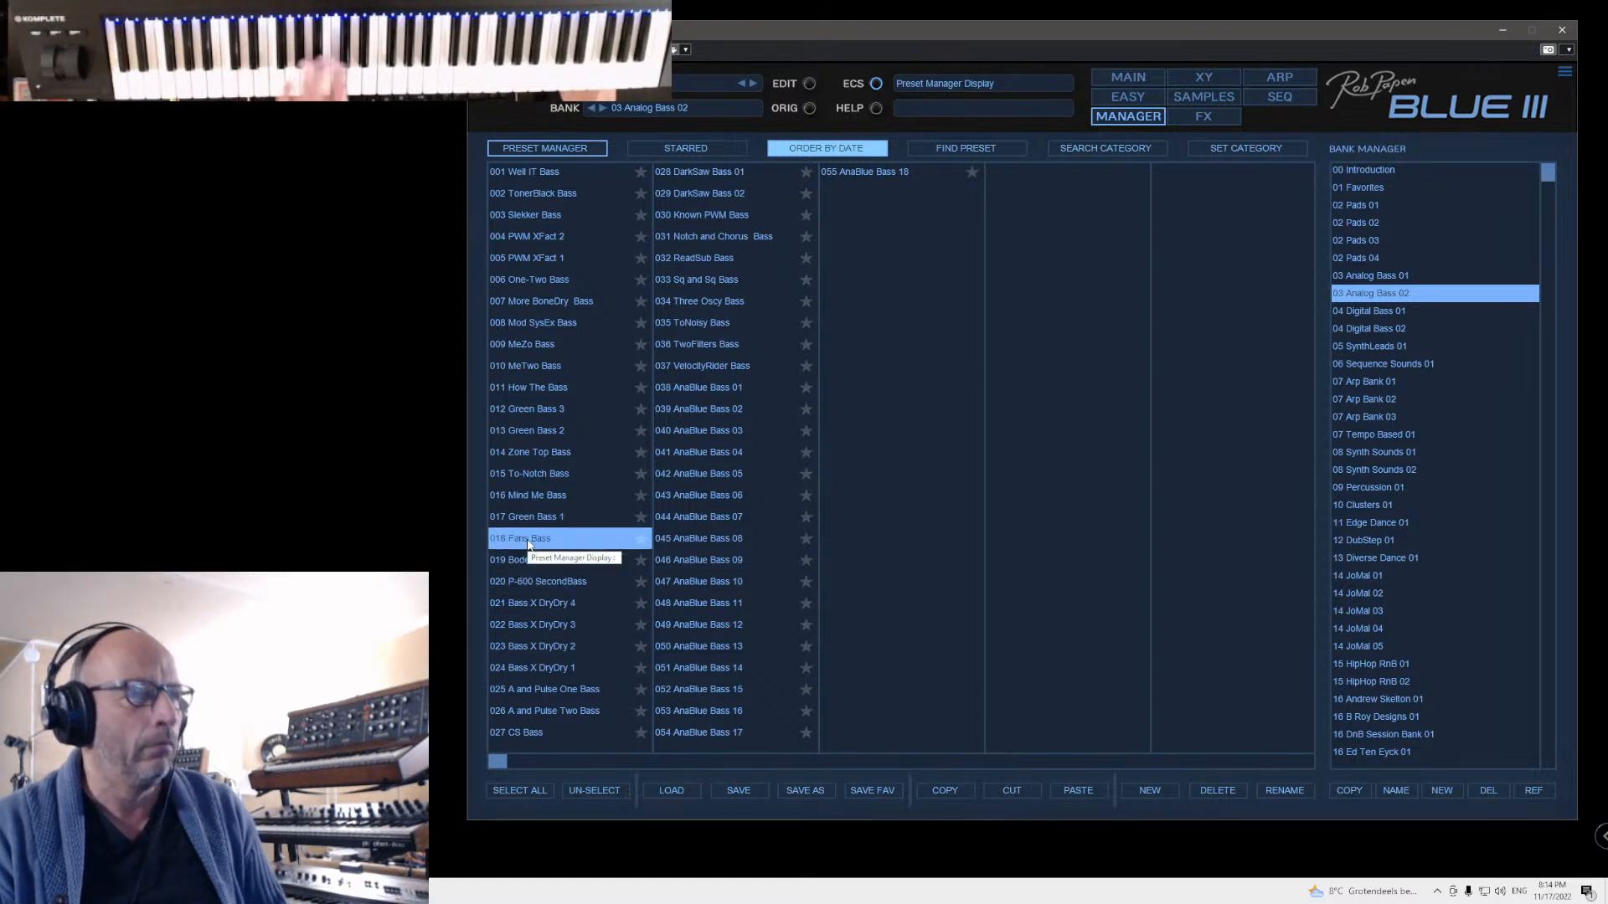
click(523, 517)
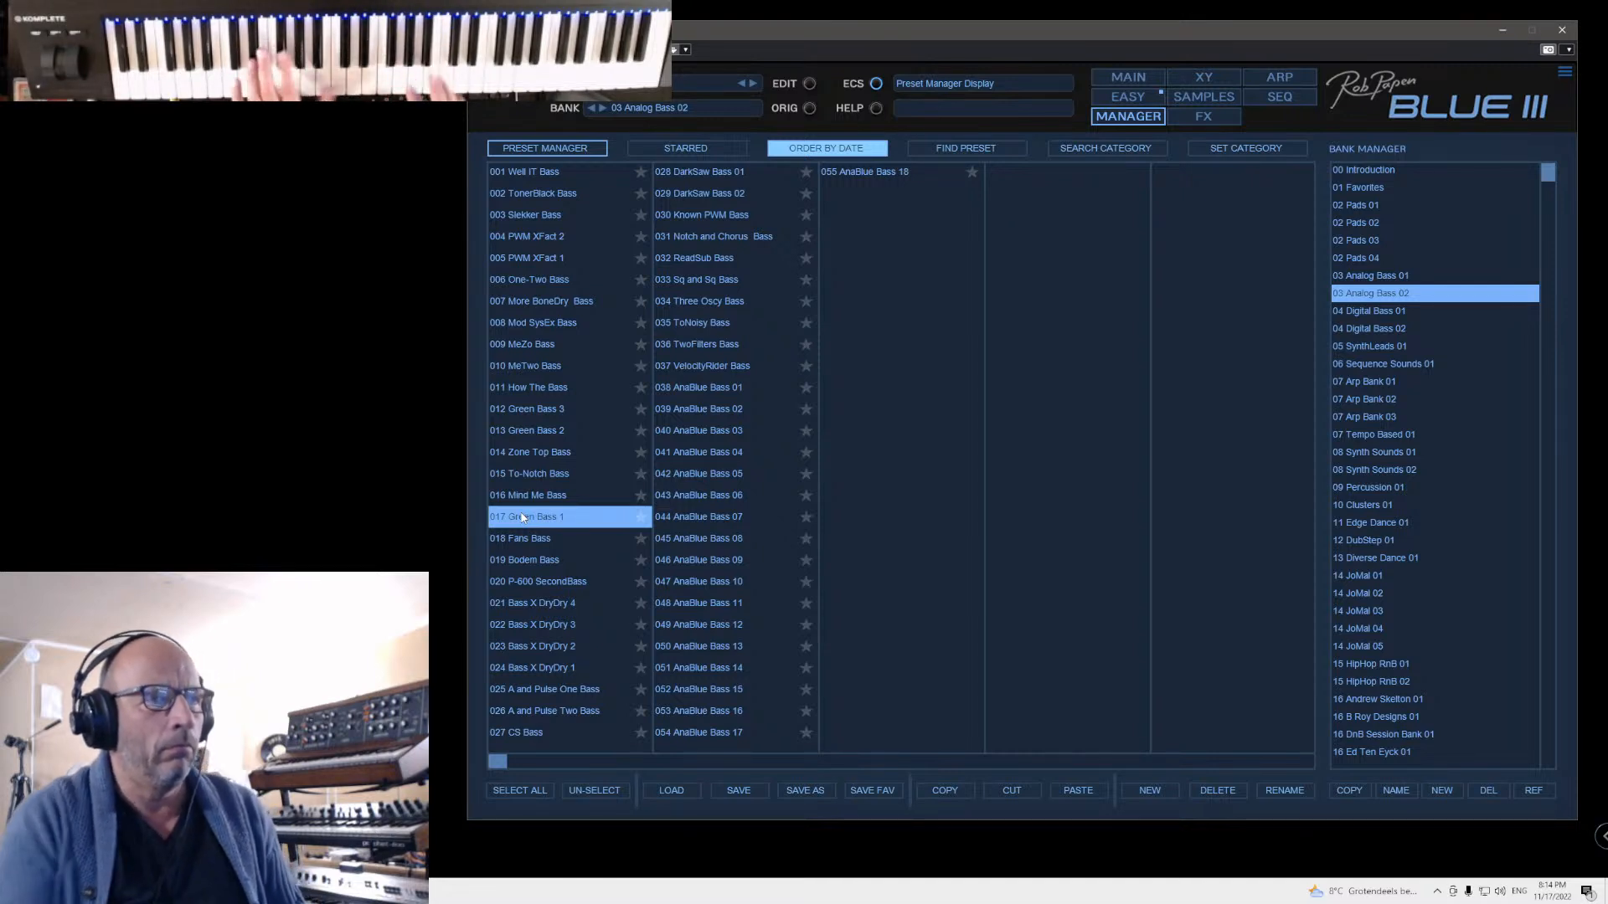
Step: Load the preset 001 Well IT Bass and view its oscillator and filter settings
click(549, 173)
click(1139, 78)
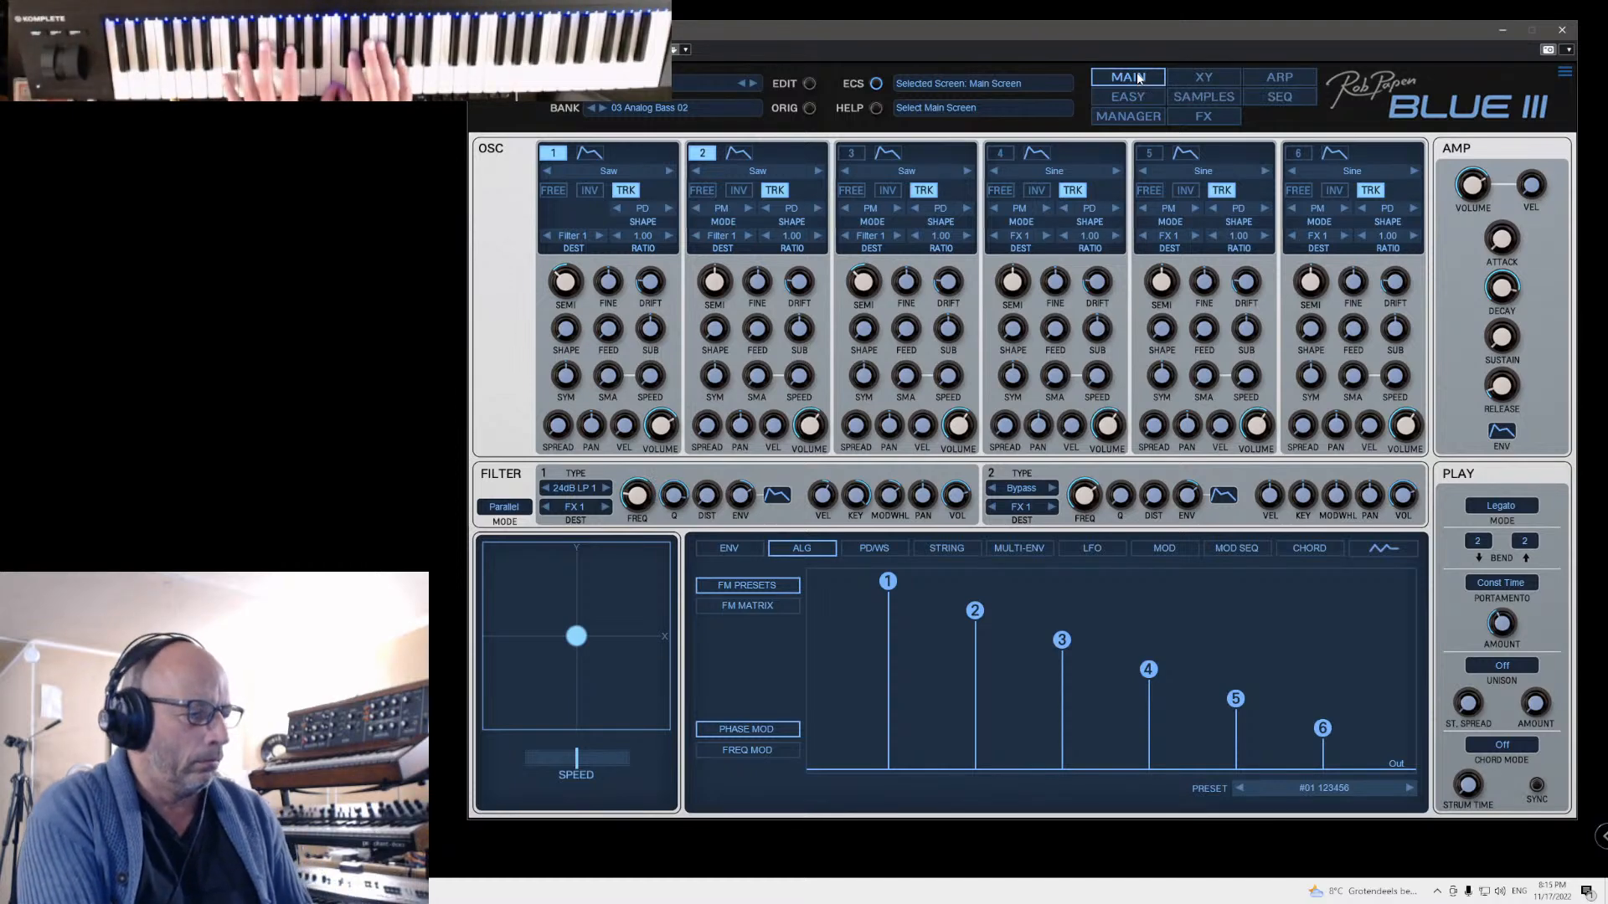
click(1139, 118)
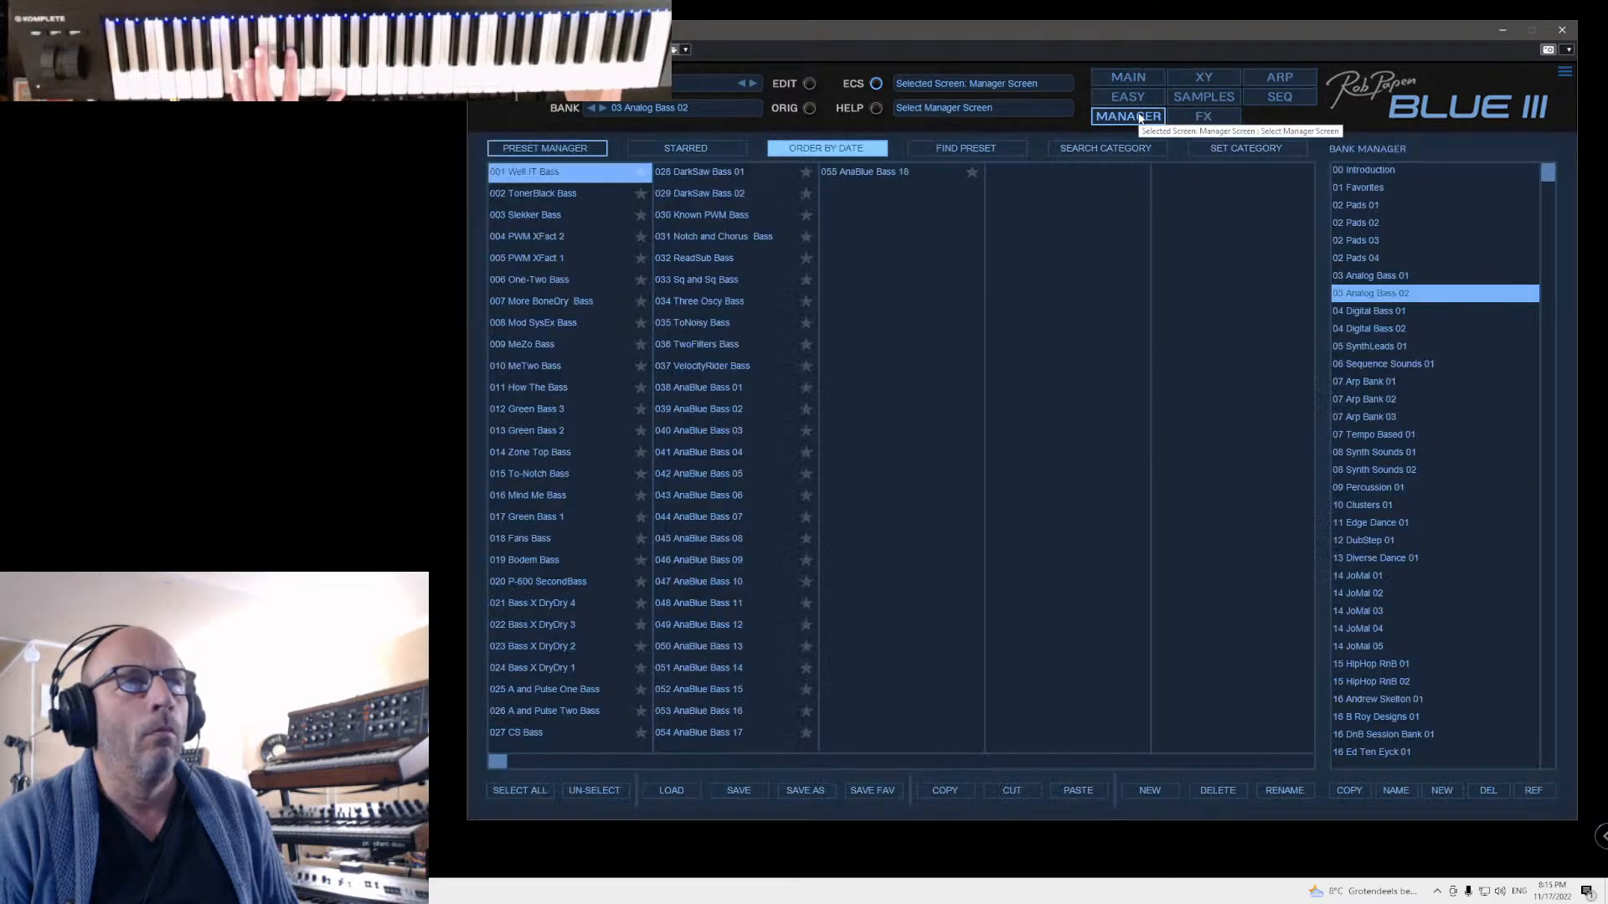
Step: Load the preset 004 PWM XFact 2 and view its oscillator and filter settings
click(529, 237)
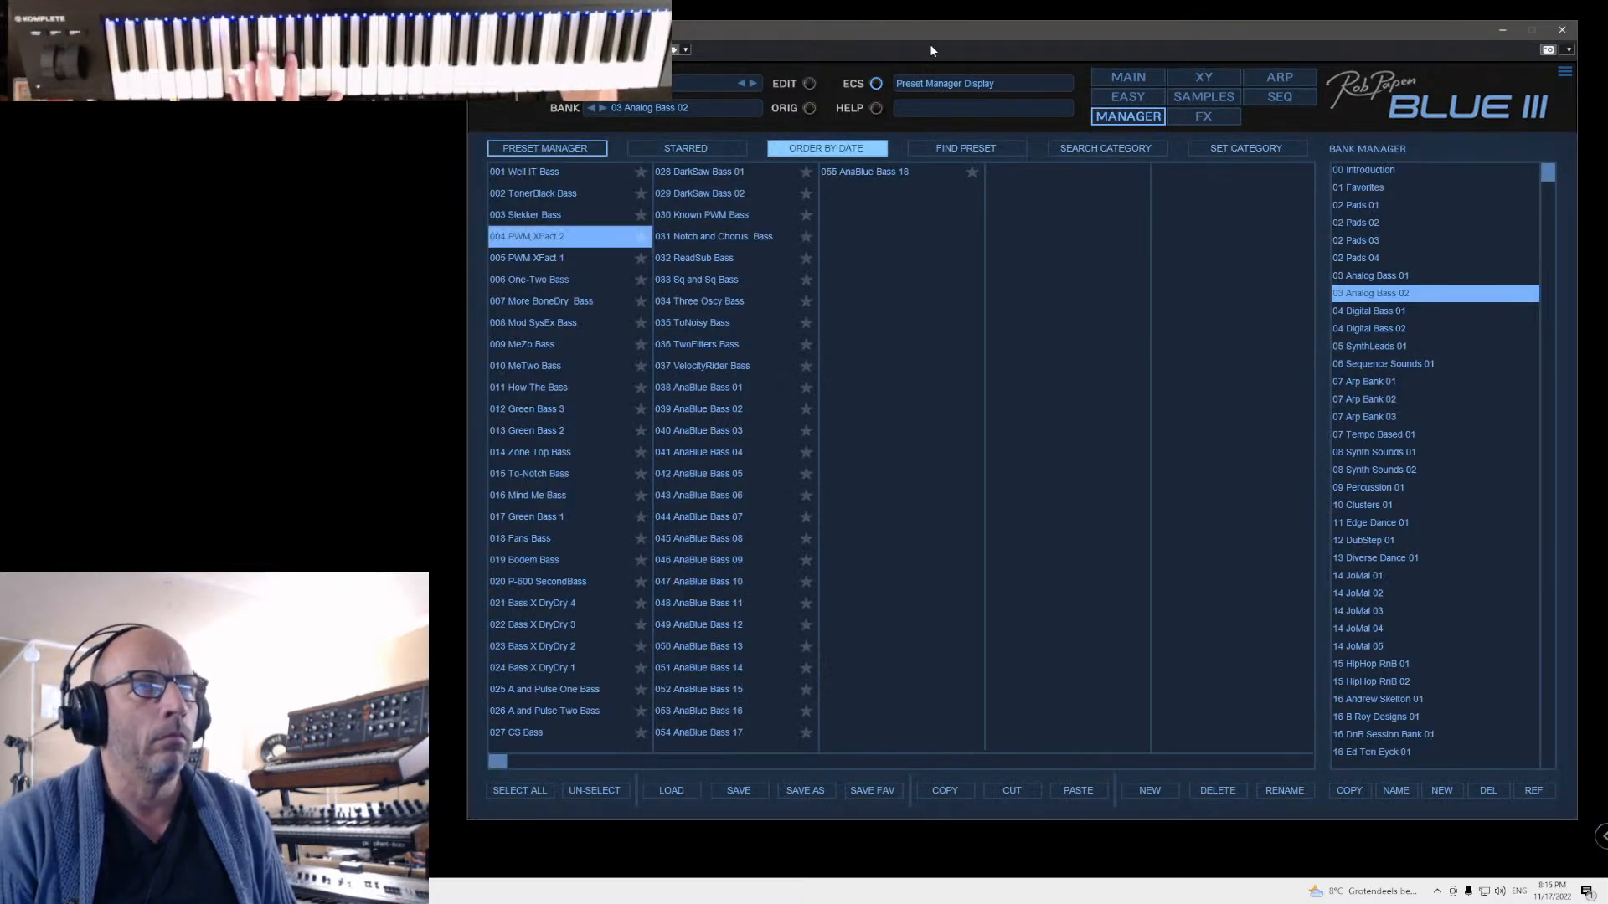
click(1128, 78)
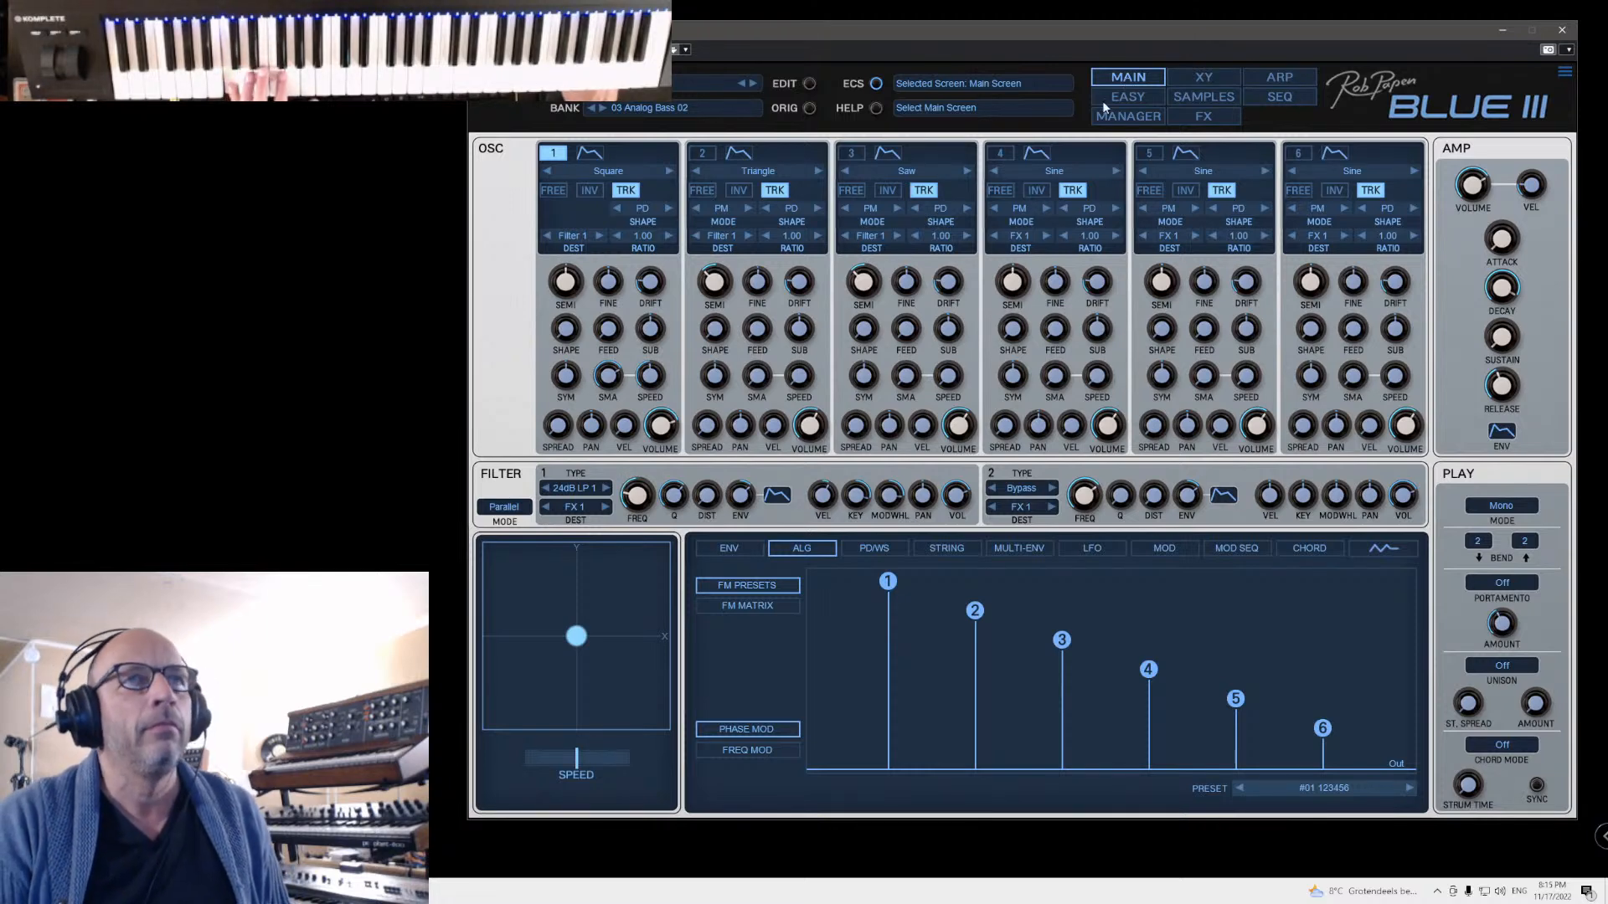
click(1127, 116)
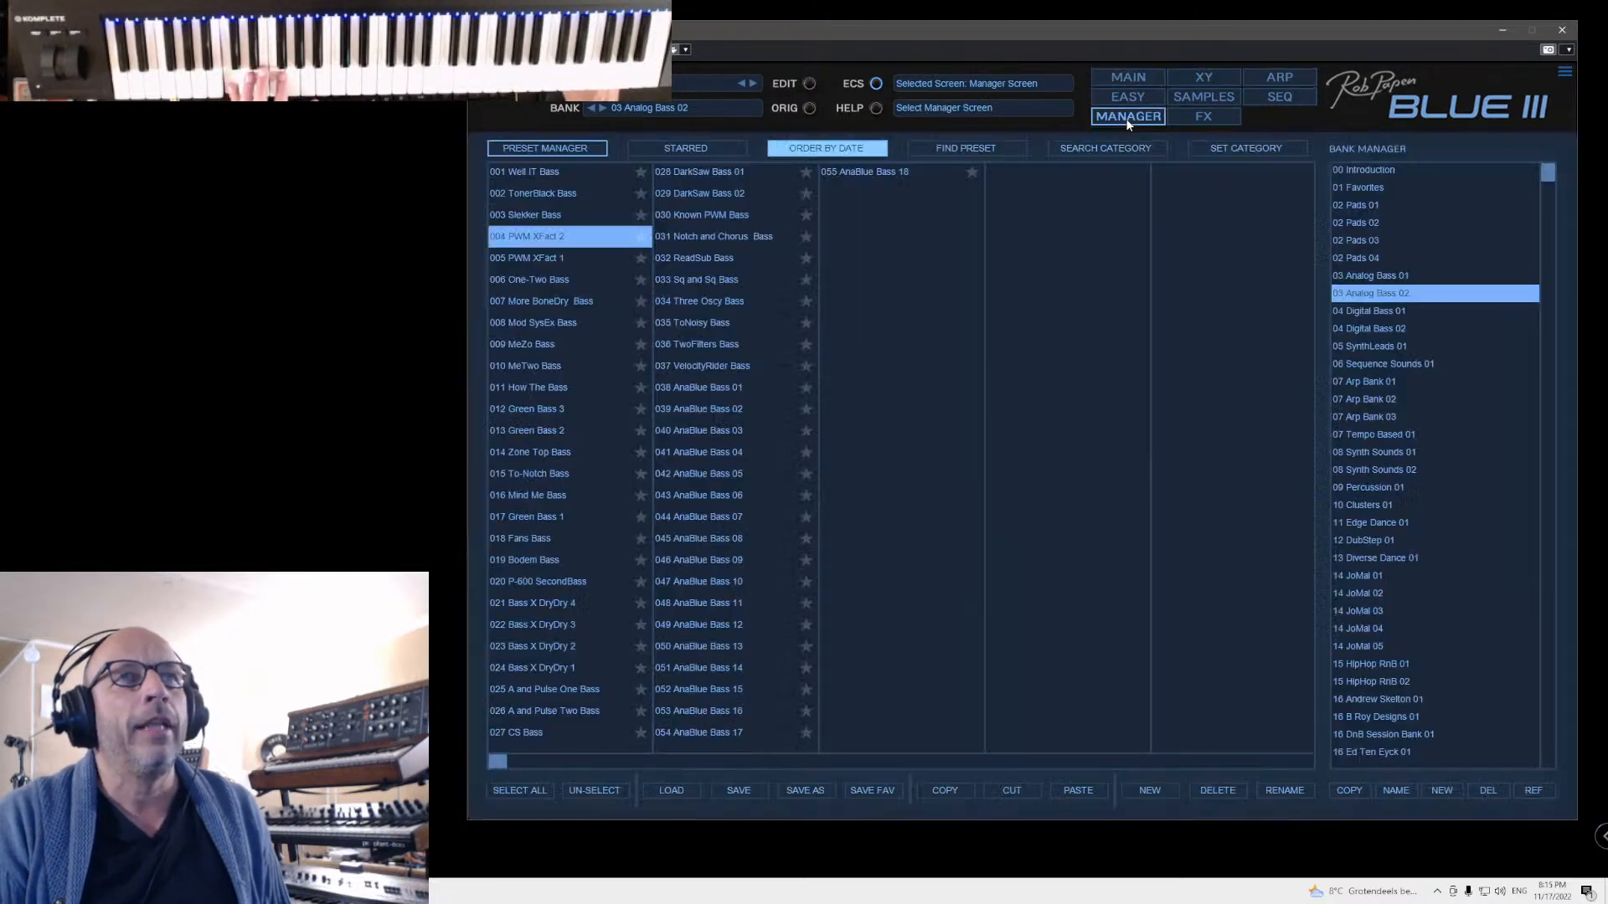
Step: Open the bank 04 Digital Bass 02 ordered by date, and show the oscillators and FM algorithm of 002 TubePVC FM Bass
click(1374, 328)
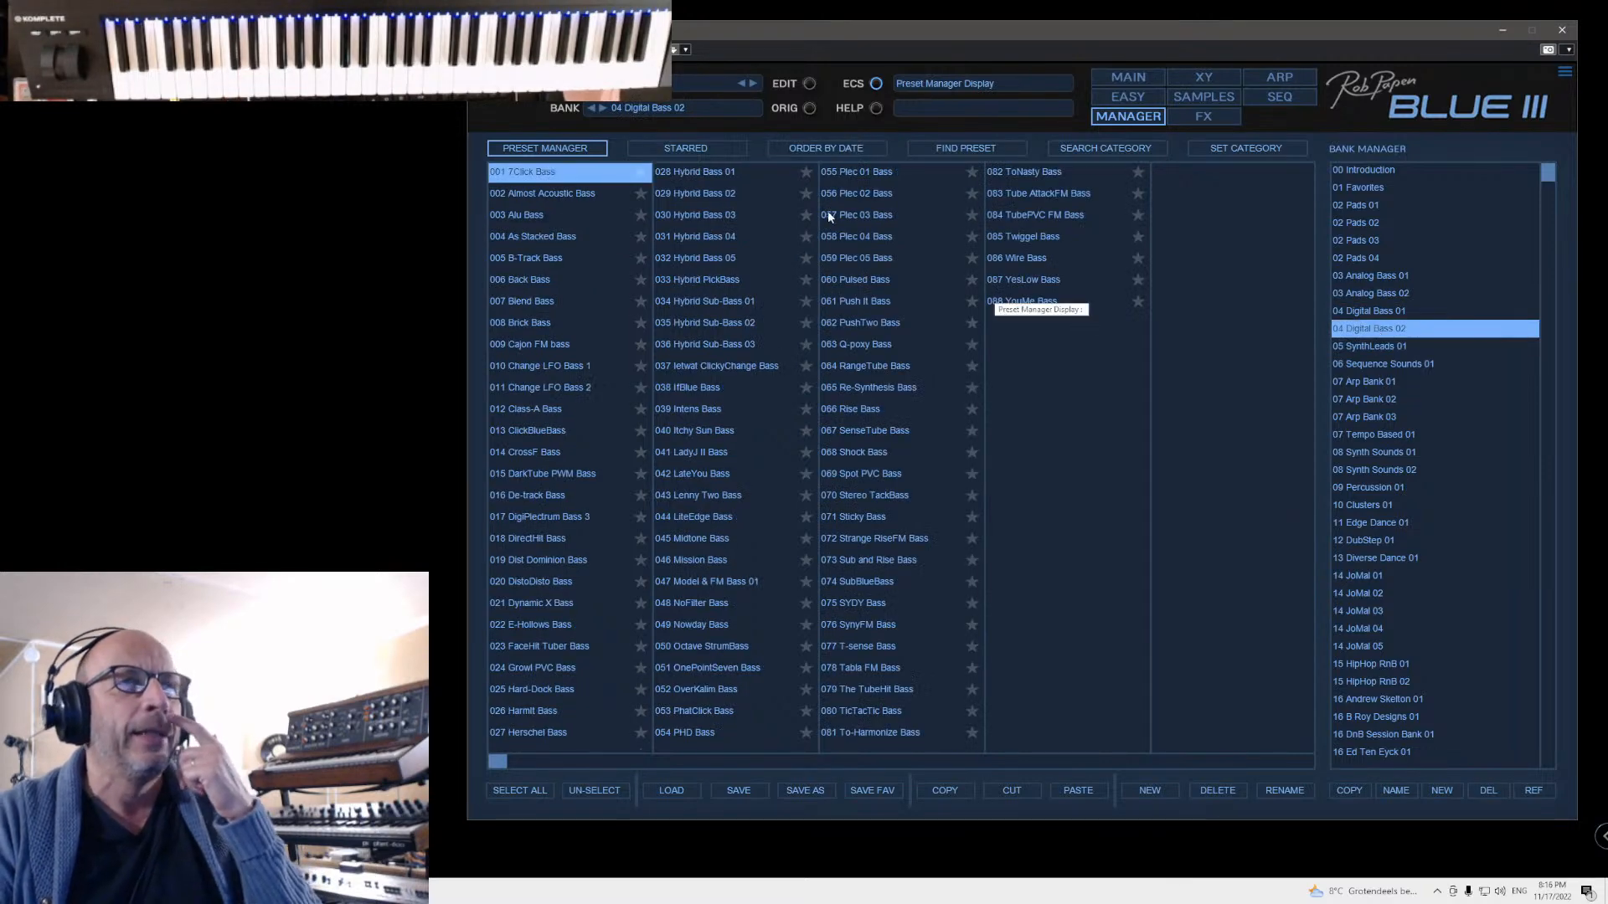
click(801, 156)
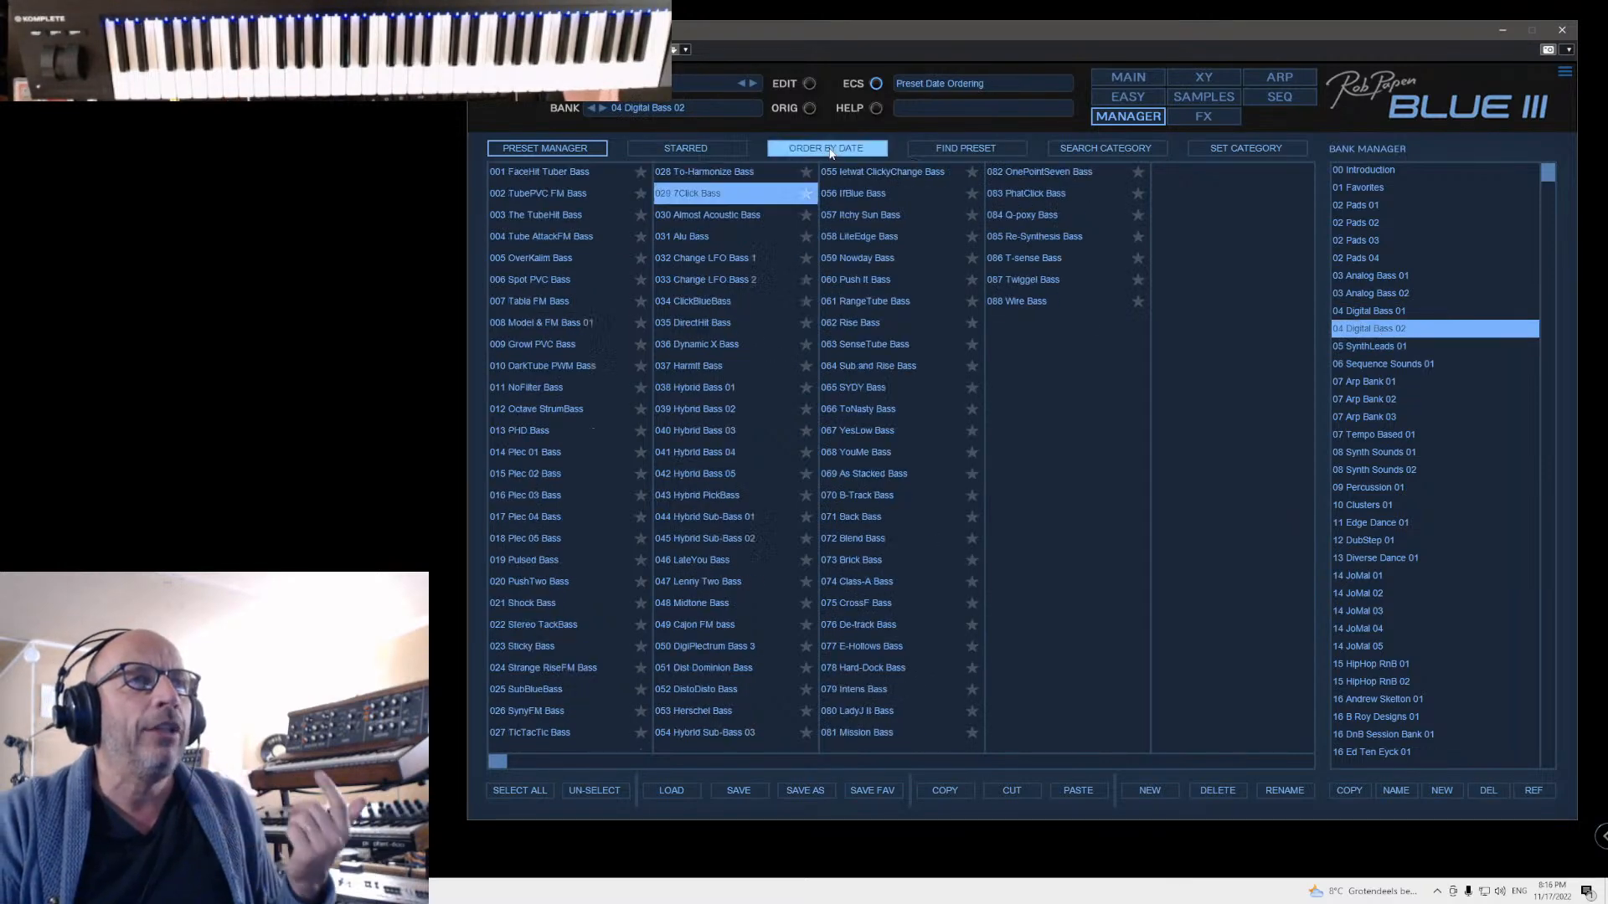
click(517, 192)
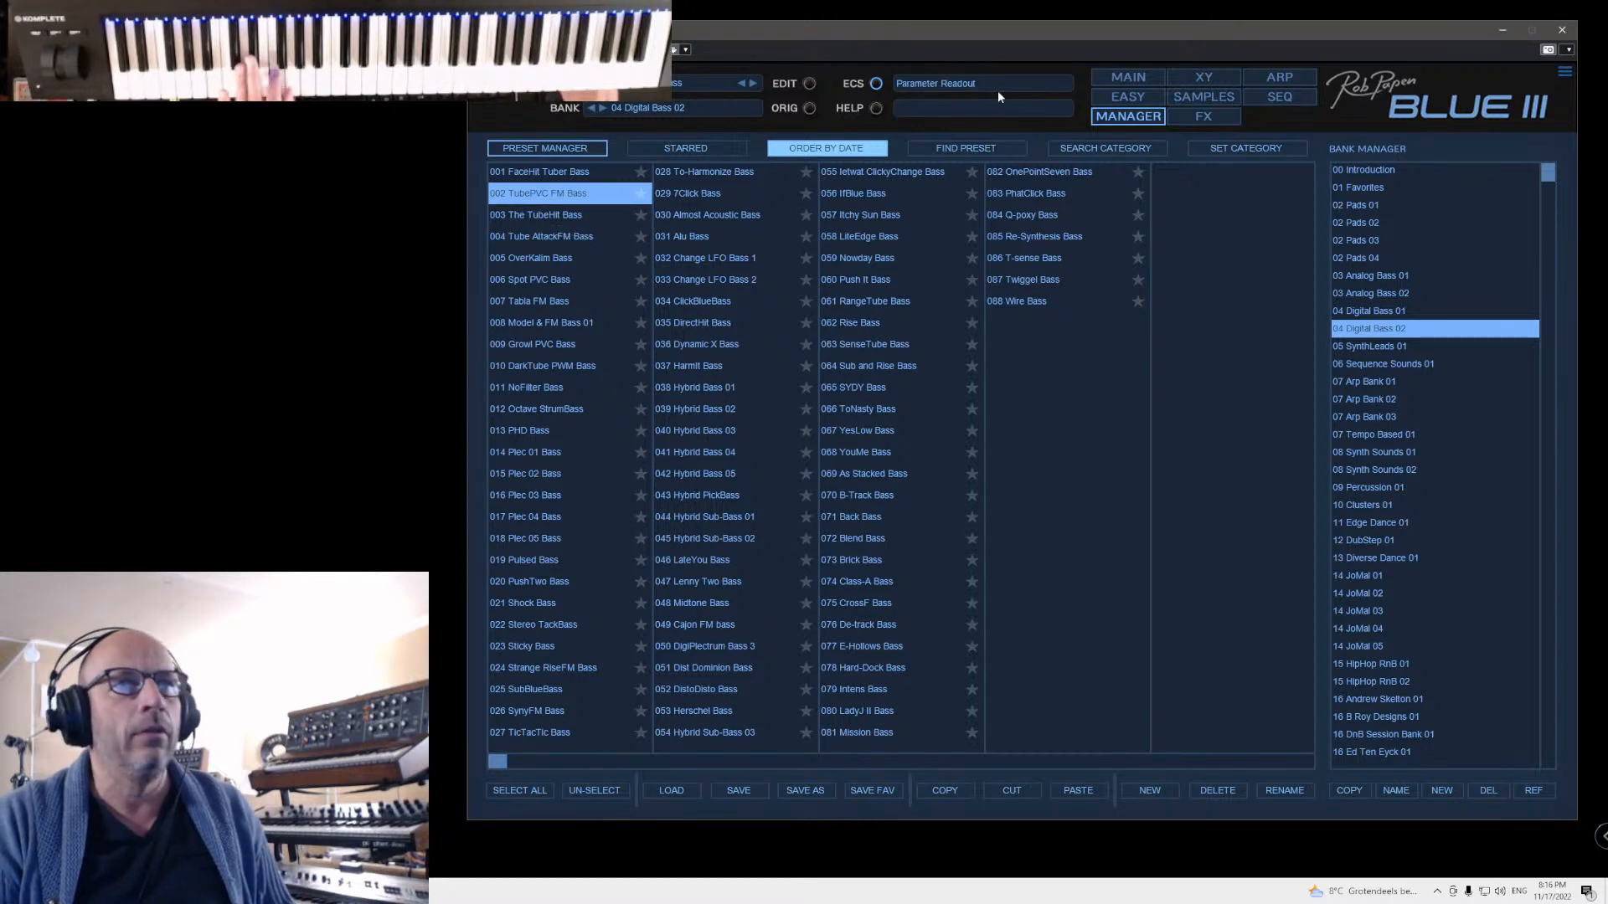
click(1131, 79)
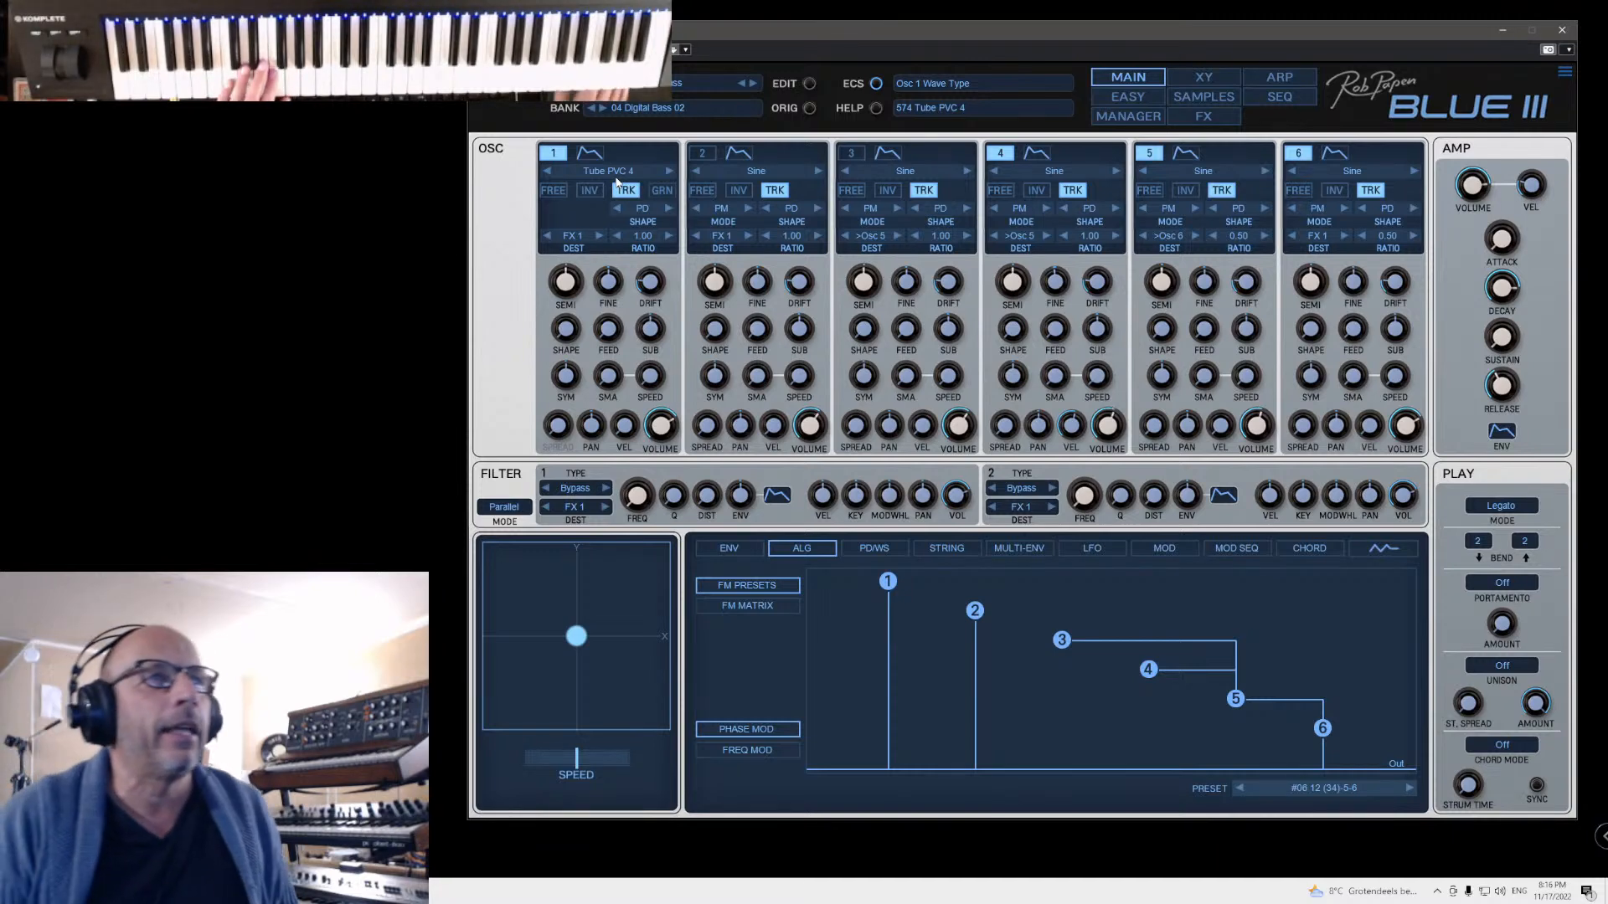
Step: Load the preset 004 Tube AttackFM Bass and show its oscillators and FM algorithm
click(1122, 116)
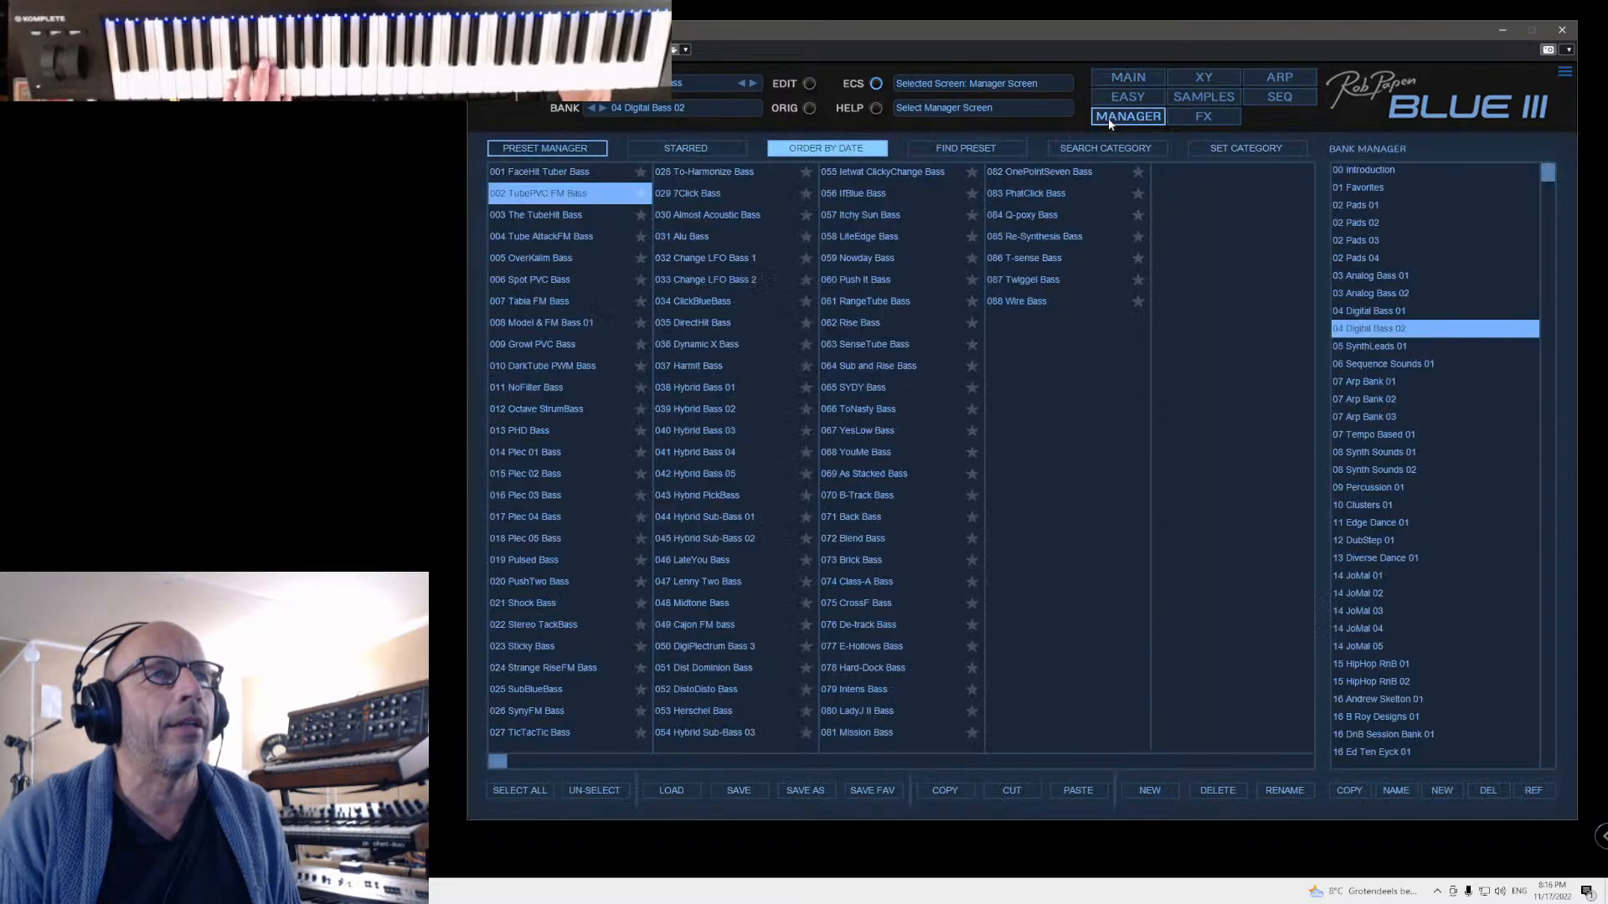
click(540, 239)
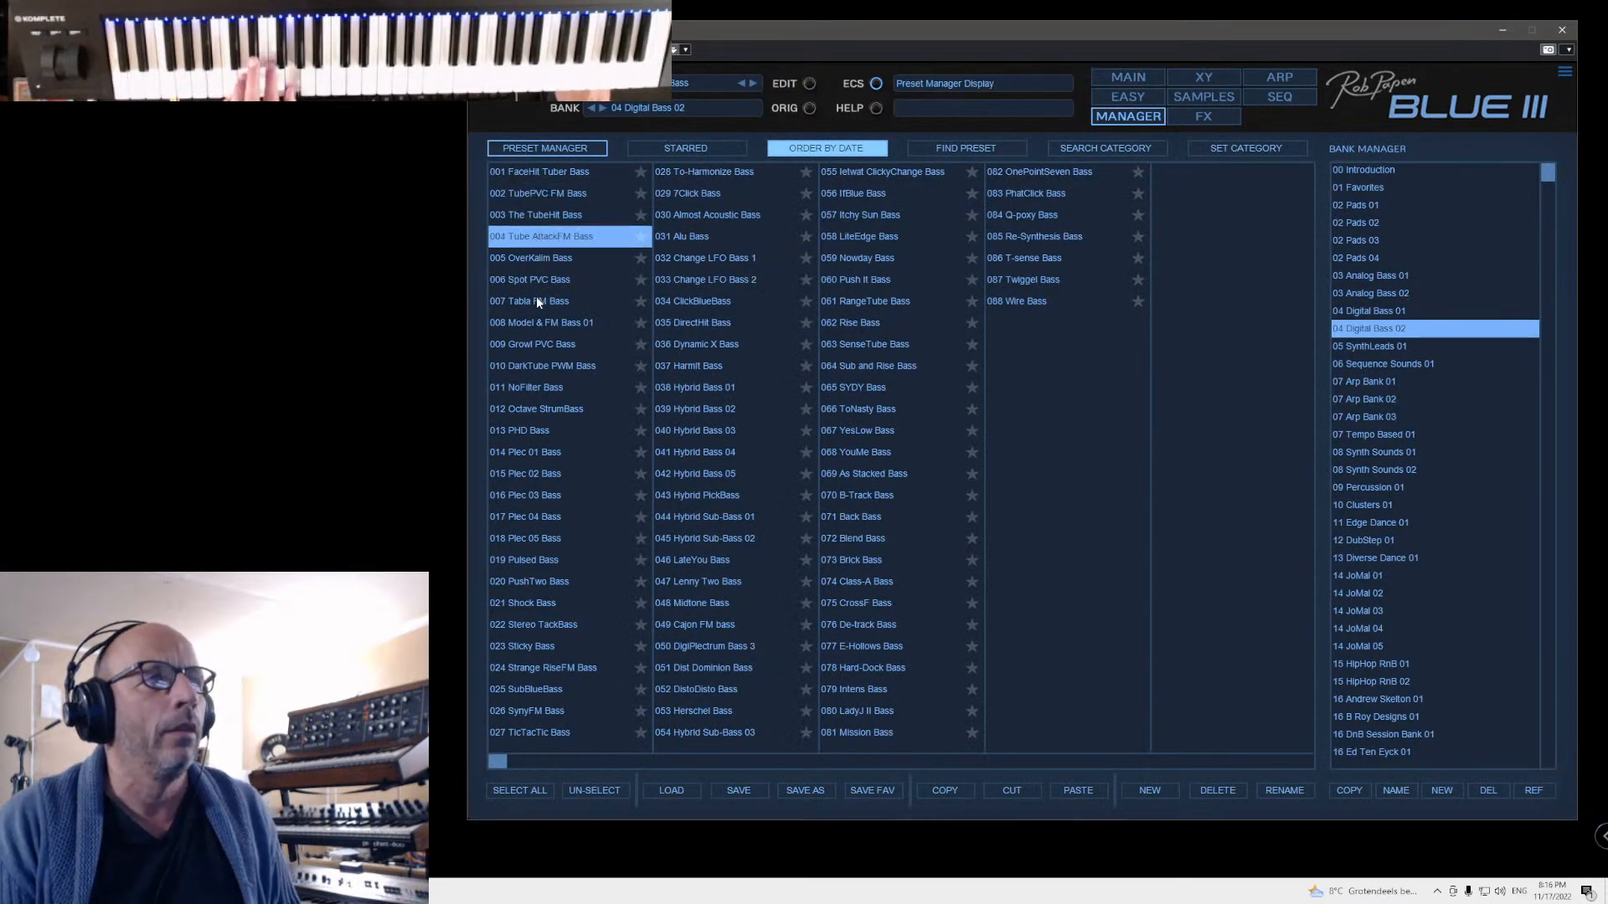
click(1128, 77)
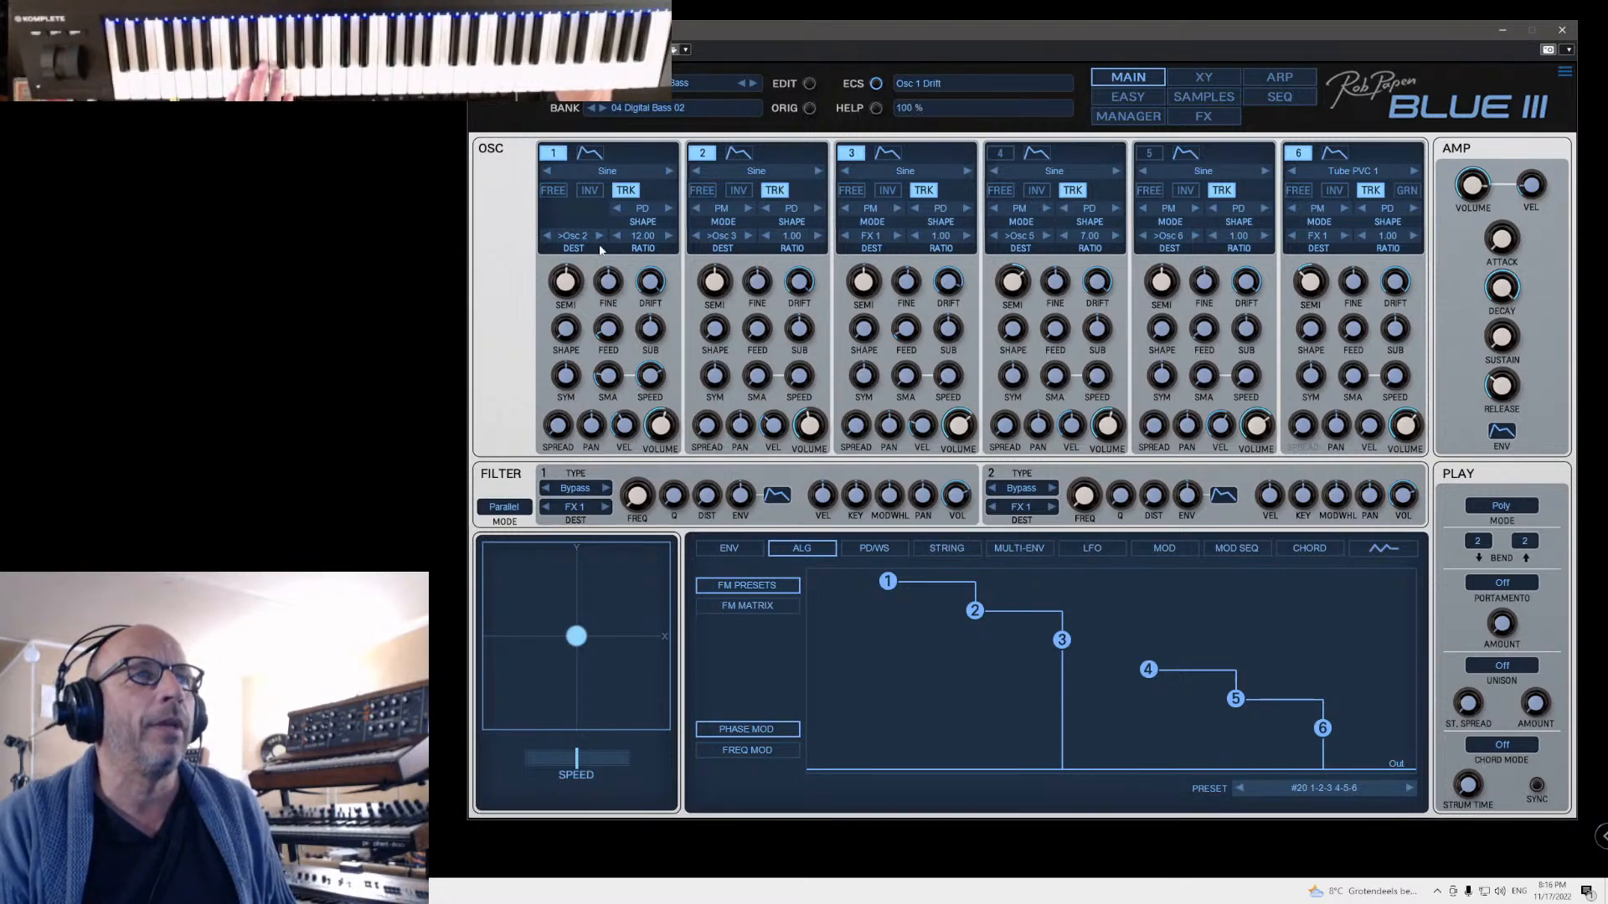
Step: Switch oscillator 6 off and slightly lengthen the decay of oscillator 2's envelope
click(1295, 156)
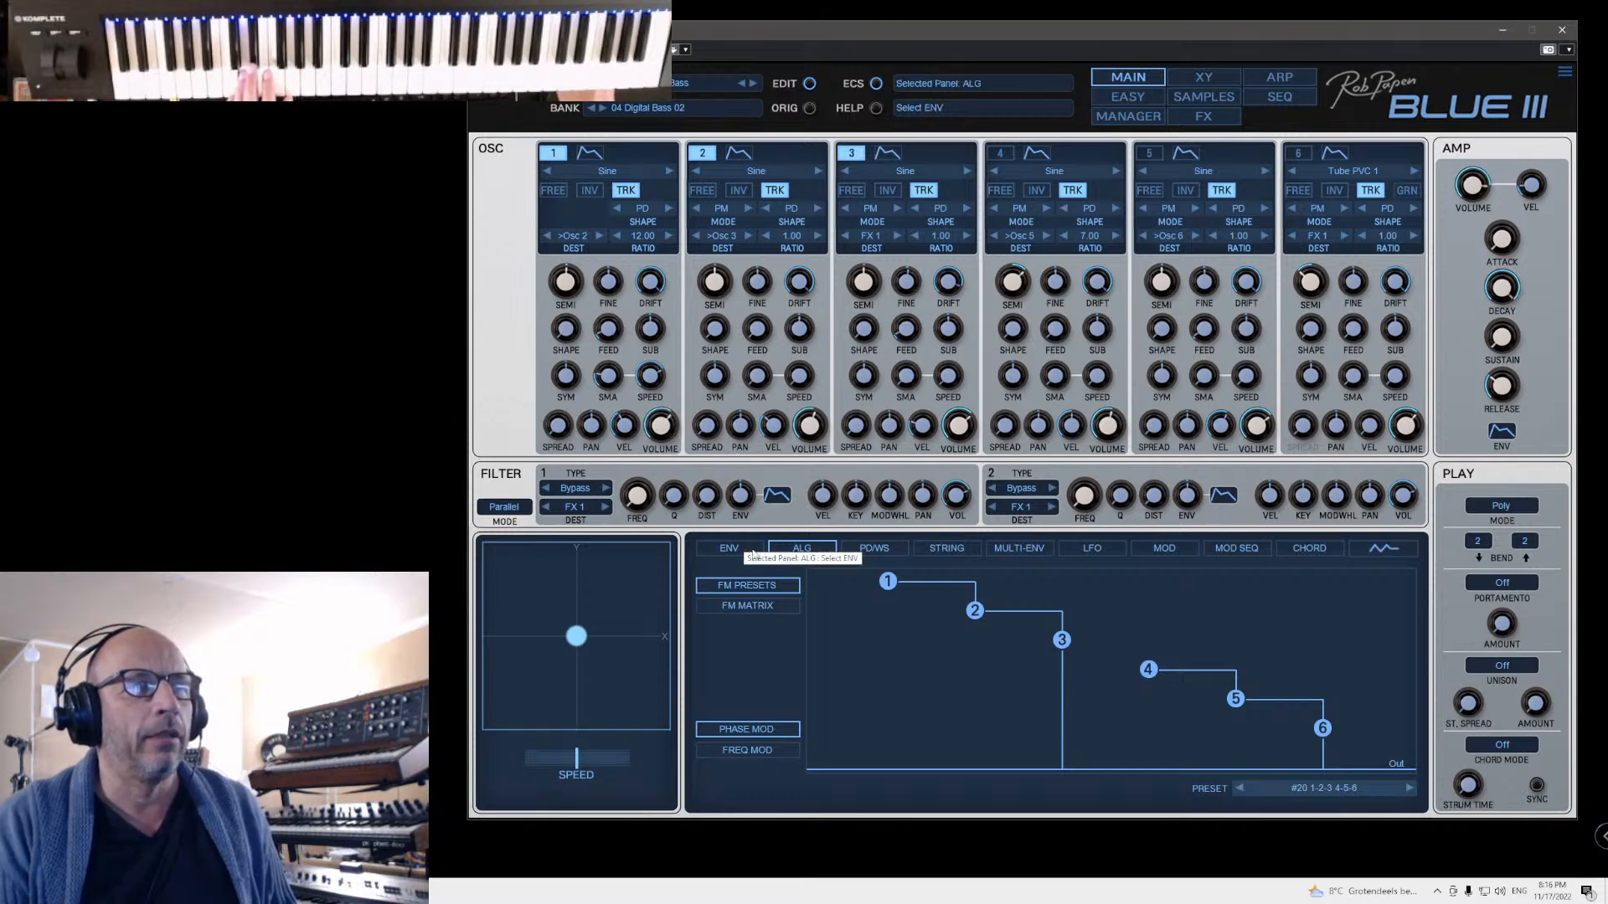
click(741, 156)
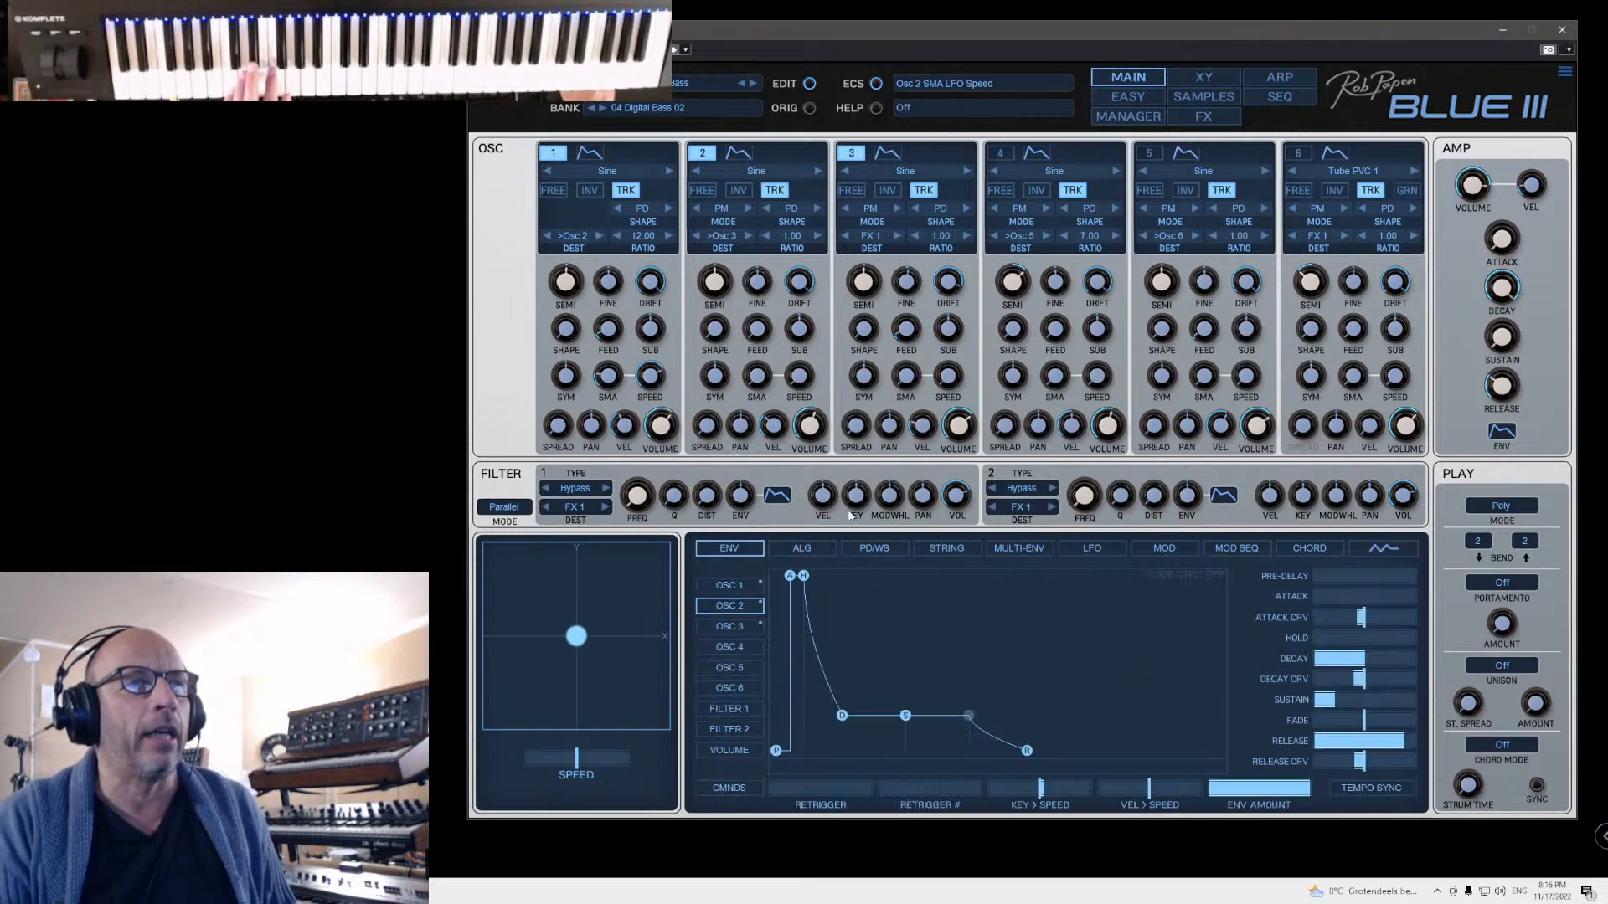
drag(829, 716, 869, 716)
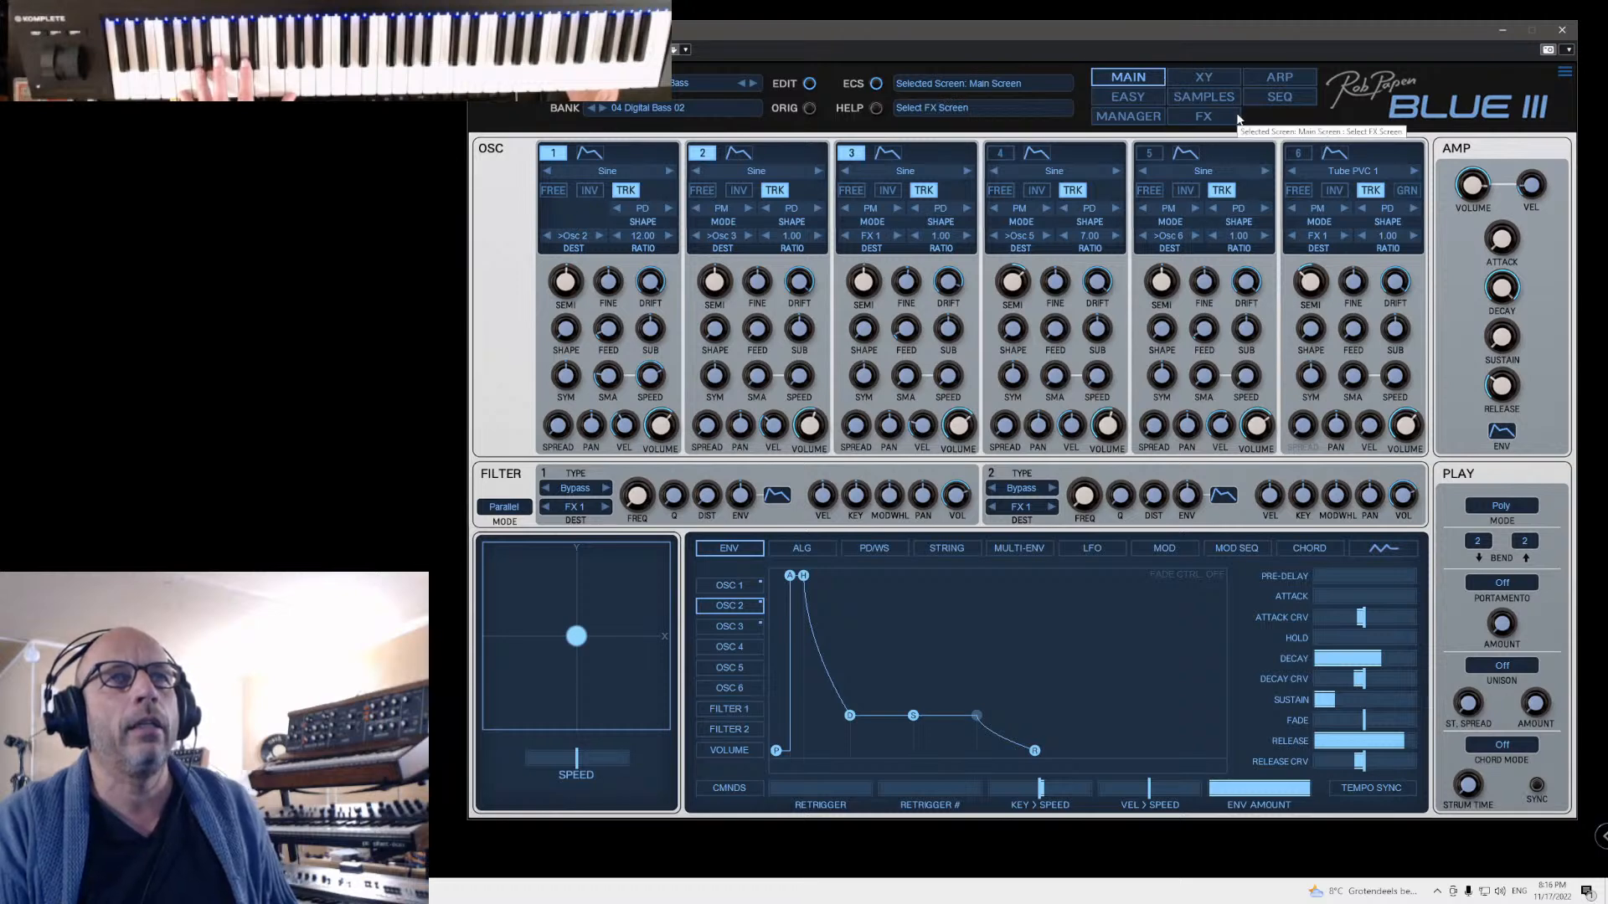
Step: Switch oscillator 6 back on and set its wave to the tuned percussion sample Balafon Single 1
click(1295, 159)
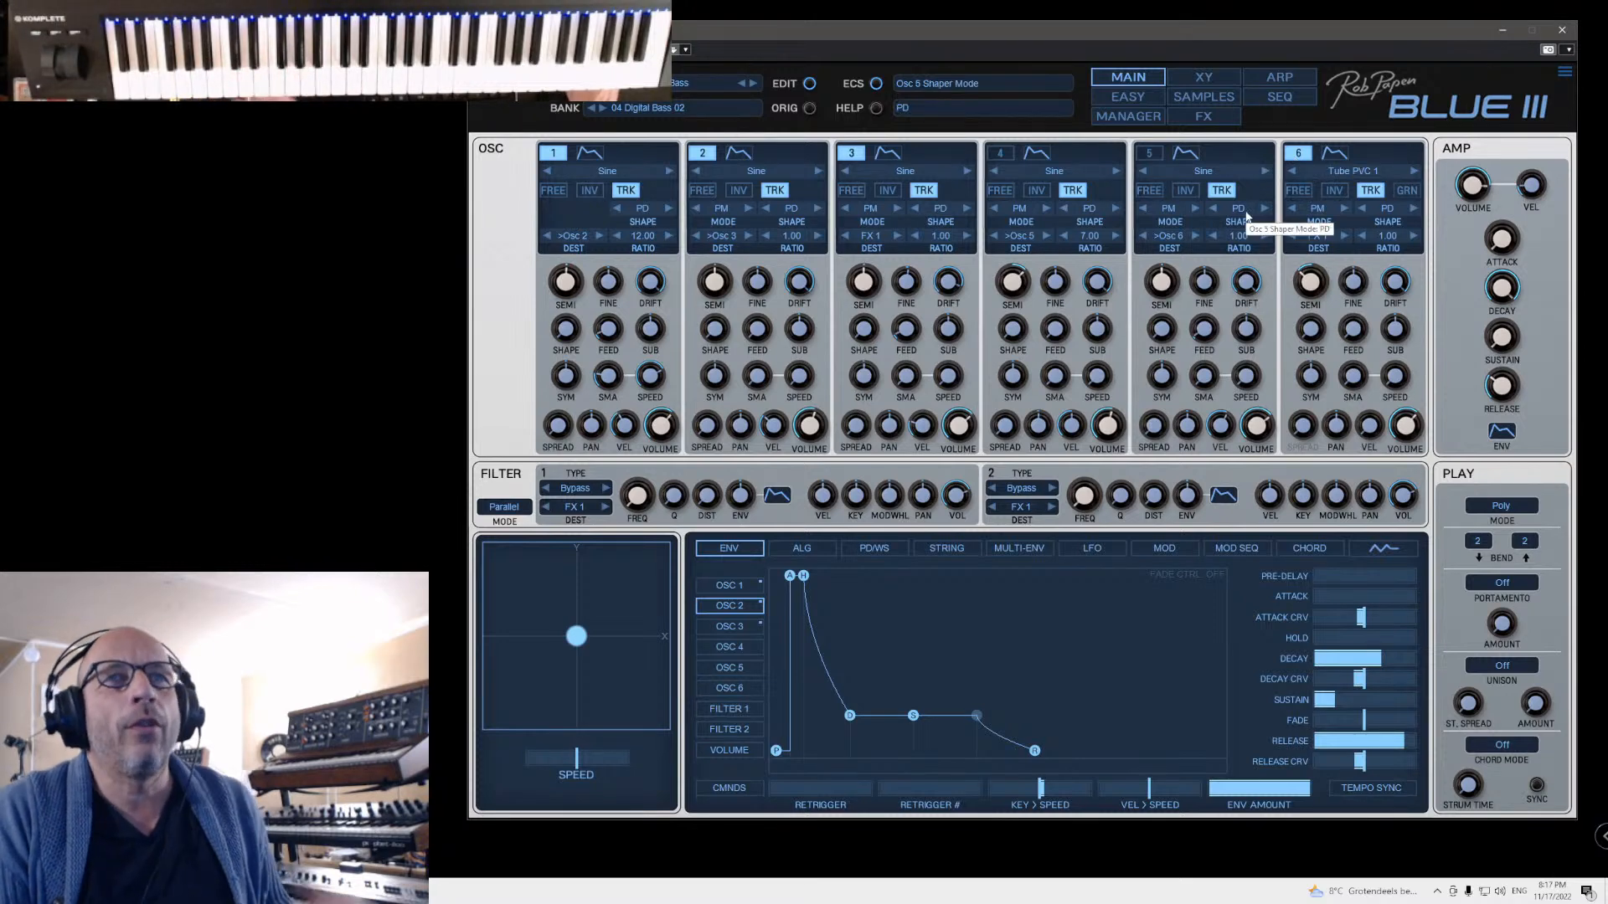
click(1357, 171)
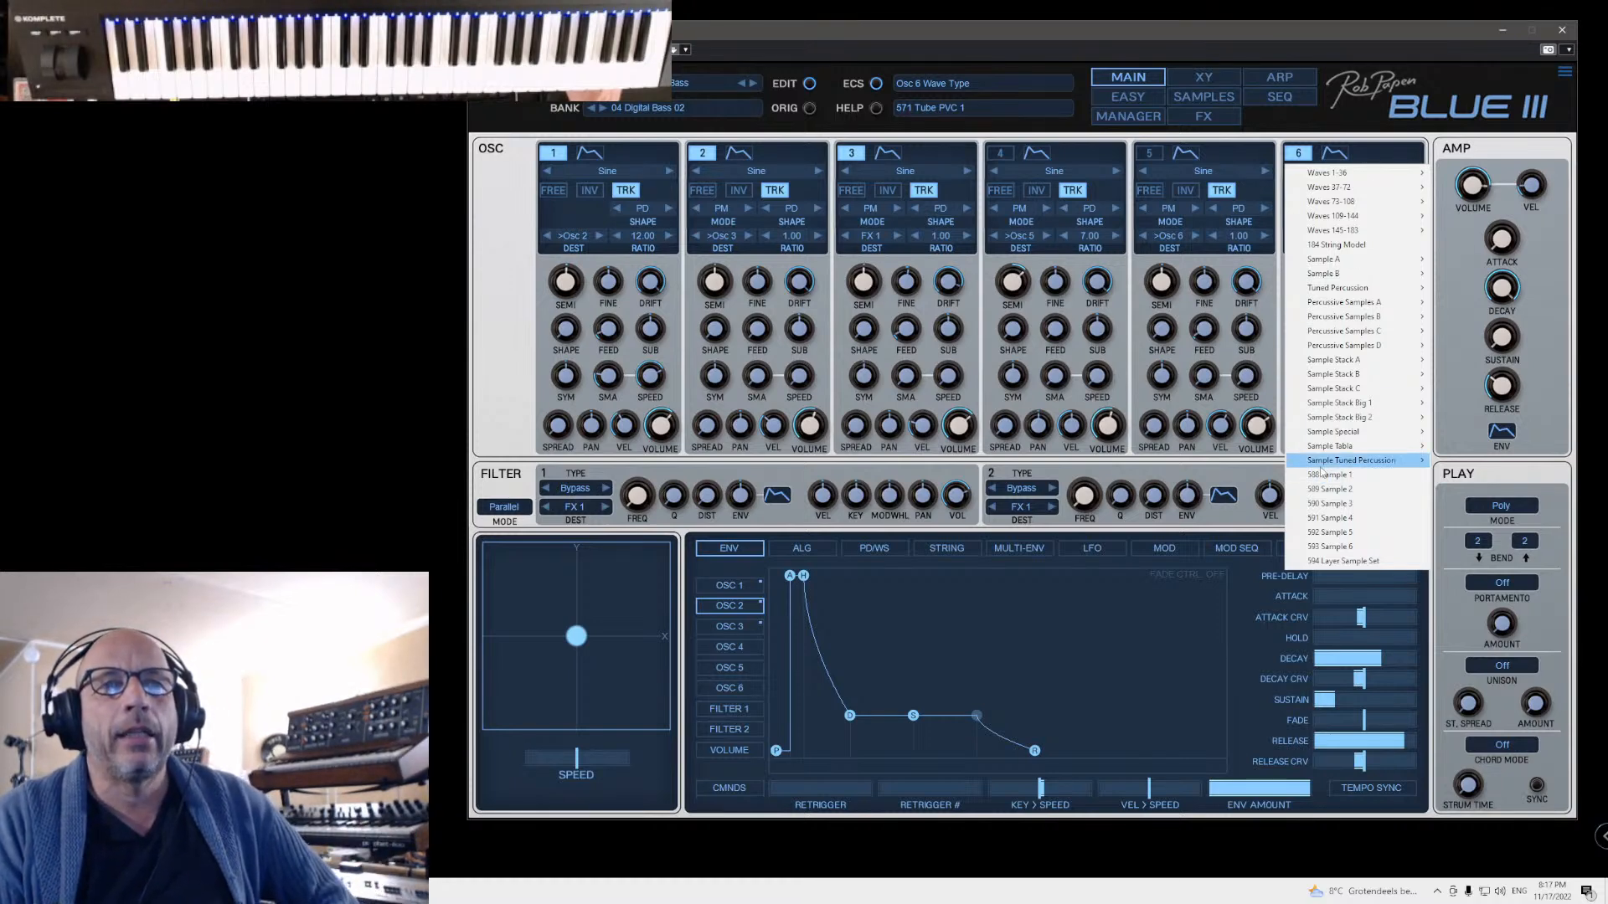
mouse_move(1321, 467)
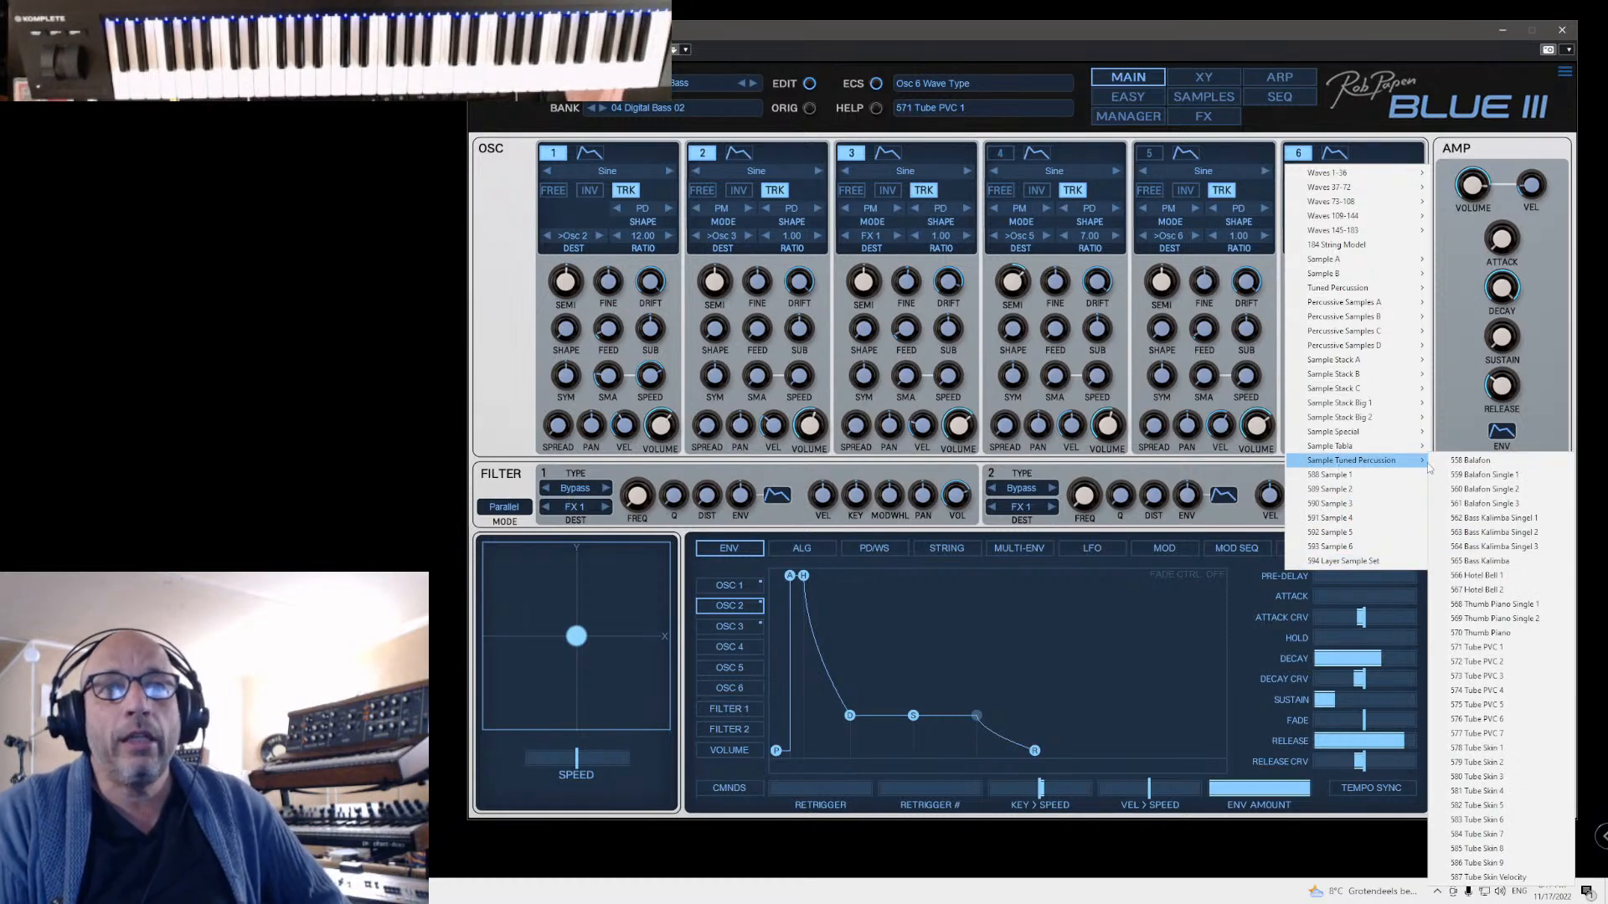
click(1476, 475)
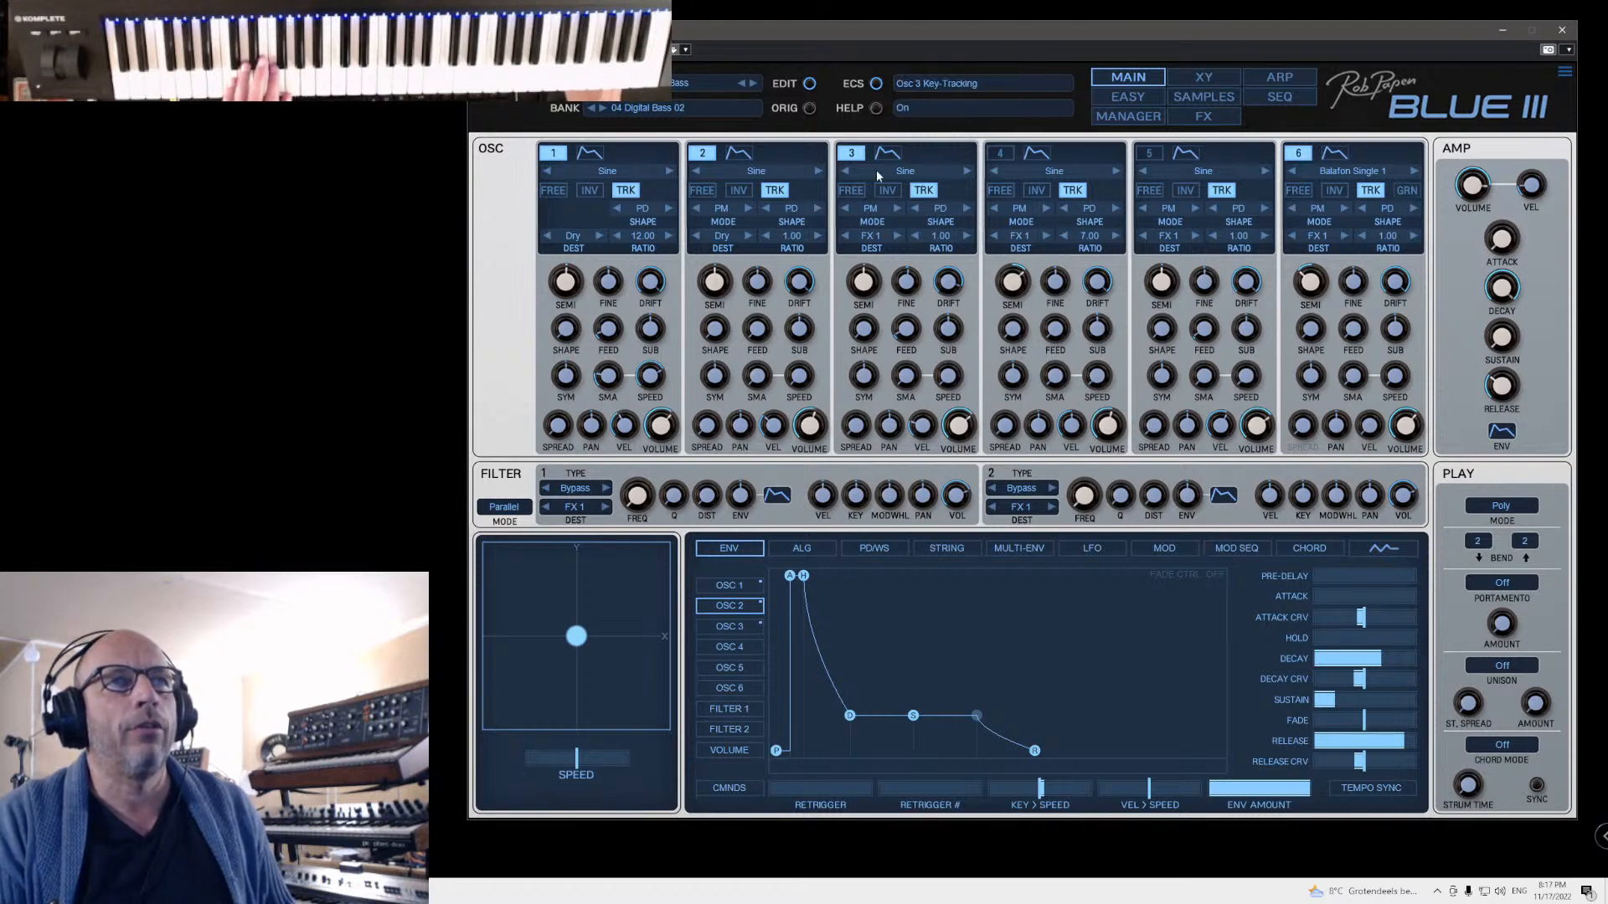
Step: Change oscillator 6's wave to the sample Bass Kalimba Singel 1
click(1415, 175)
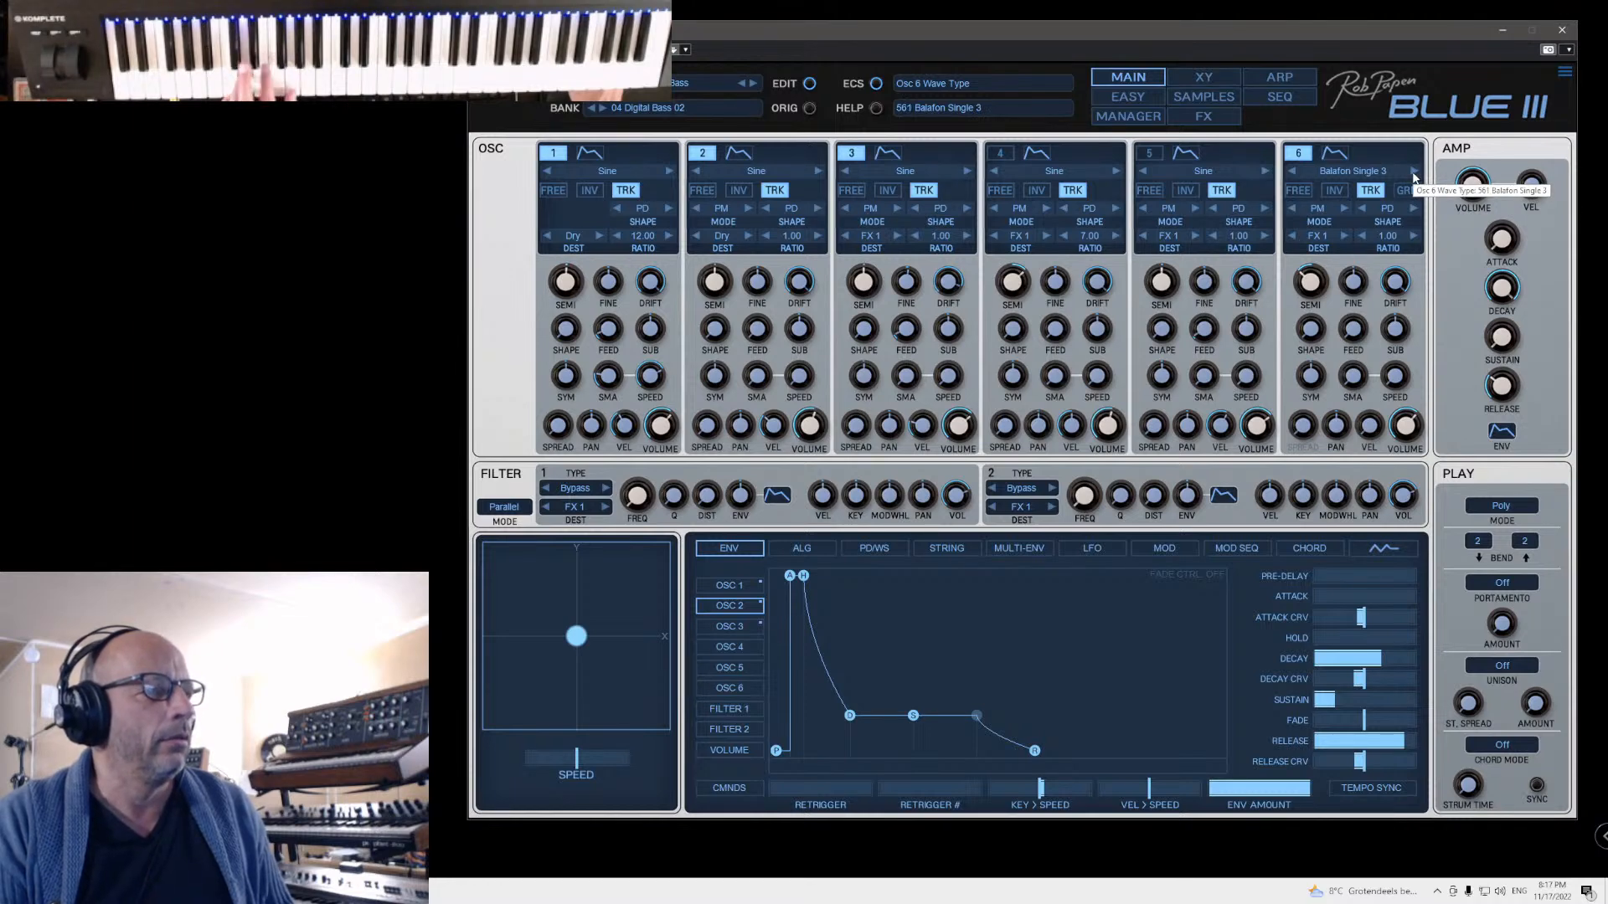
click(1415, 174)
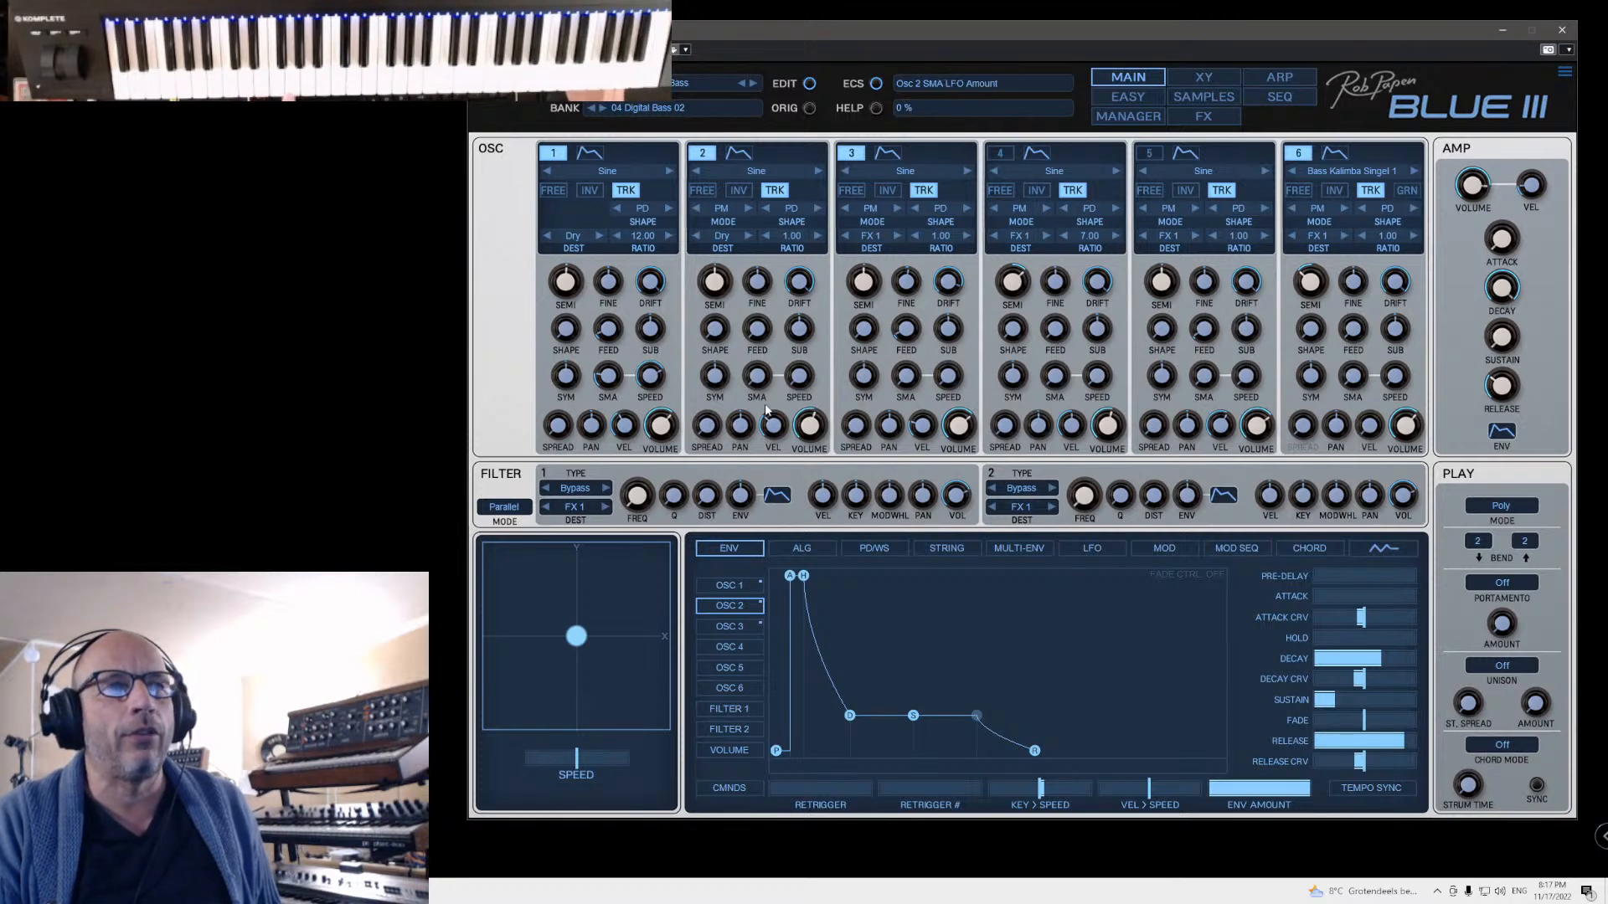
click(576, 238)
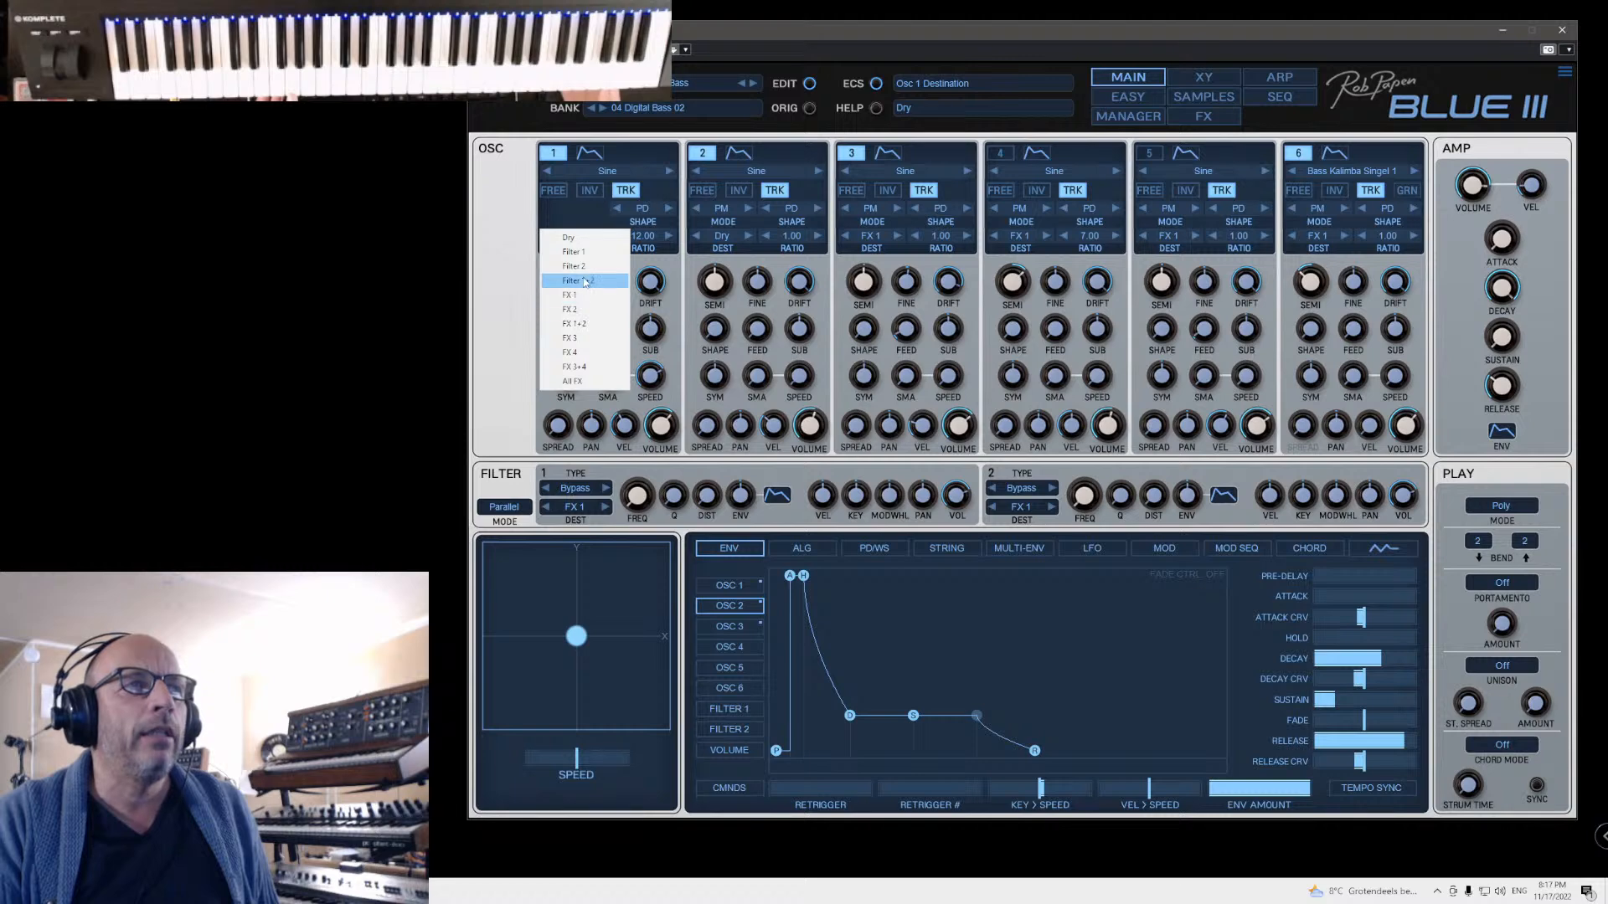
click(573, 251)
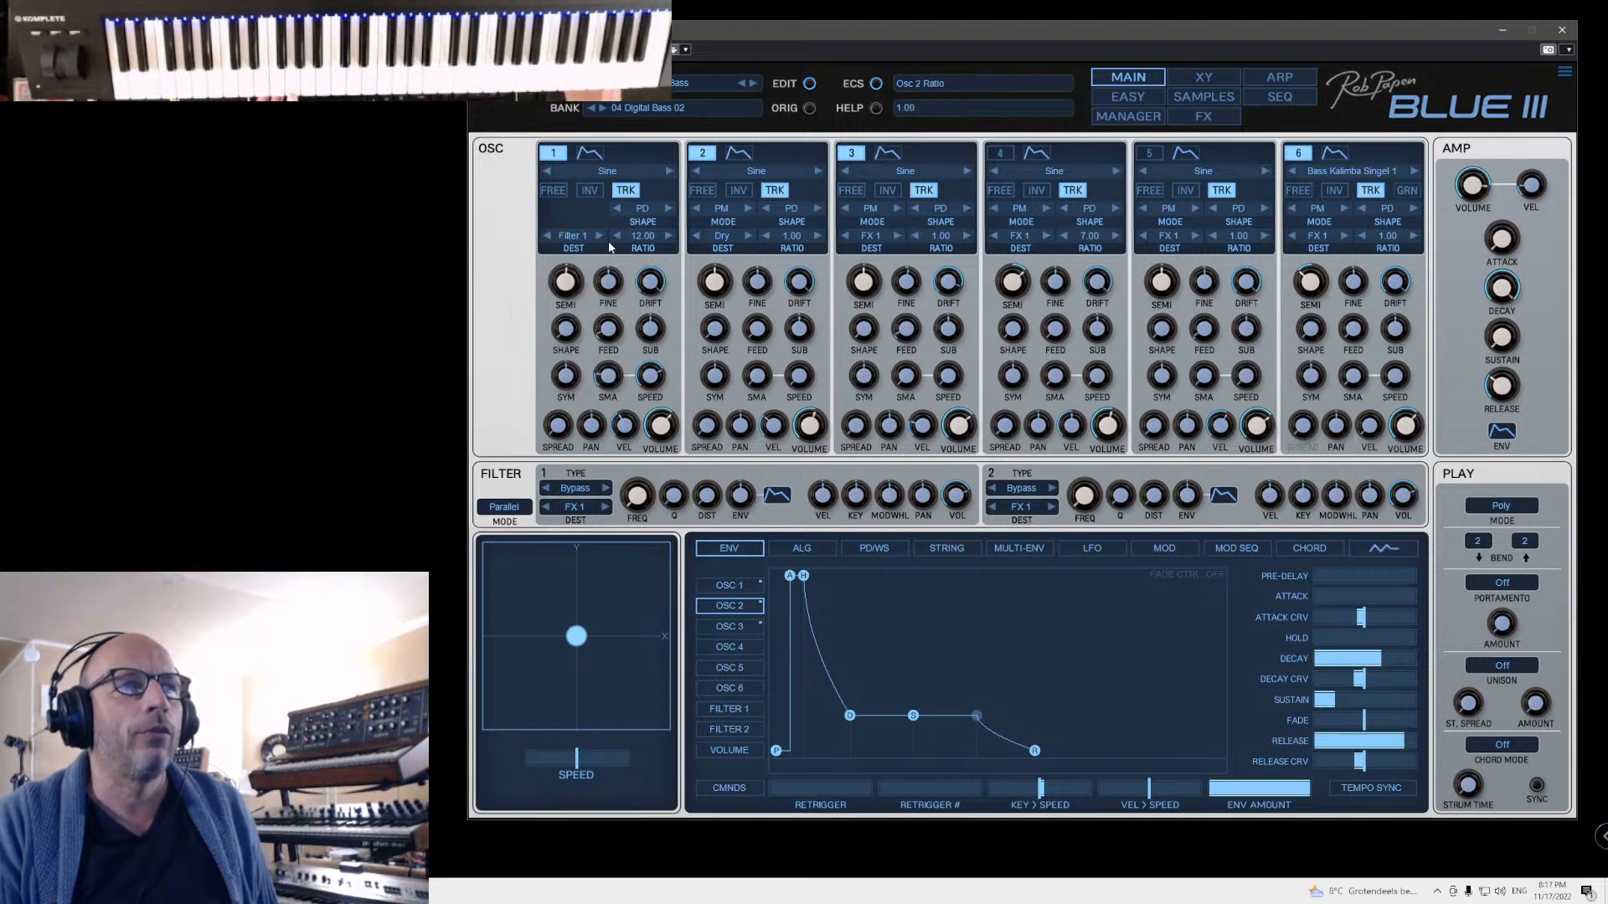
click(576, 238)
click(574, 238)
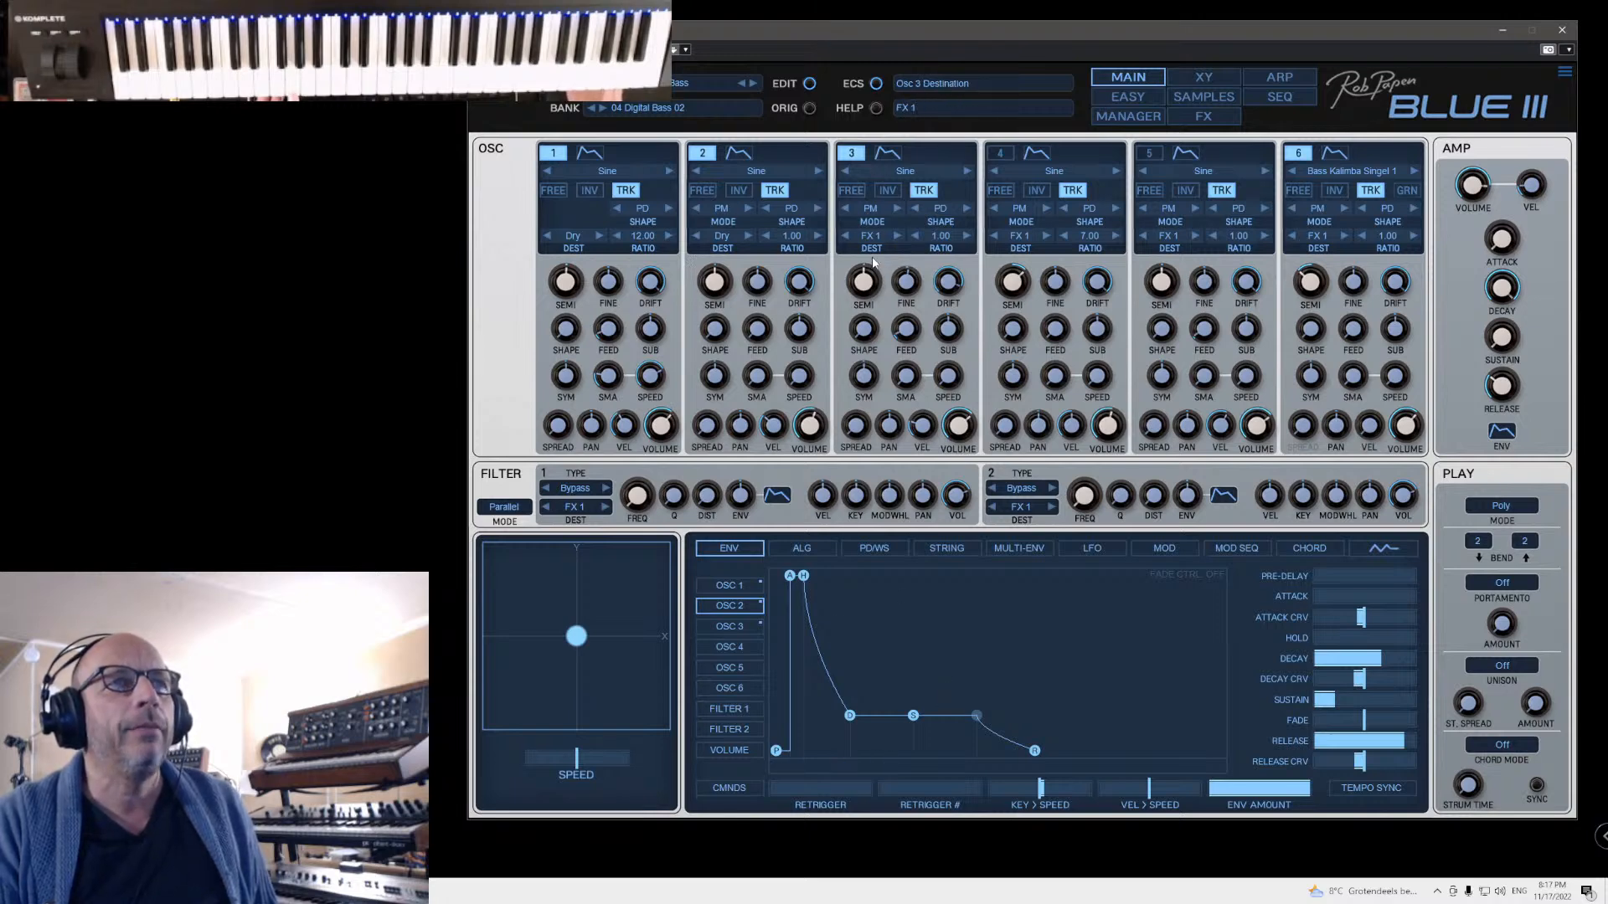
Step: Route oscillators 3 and 6 to Filter 1 and set that filter's type to 24dB LP Type 1
click(806, 550)
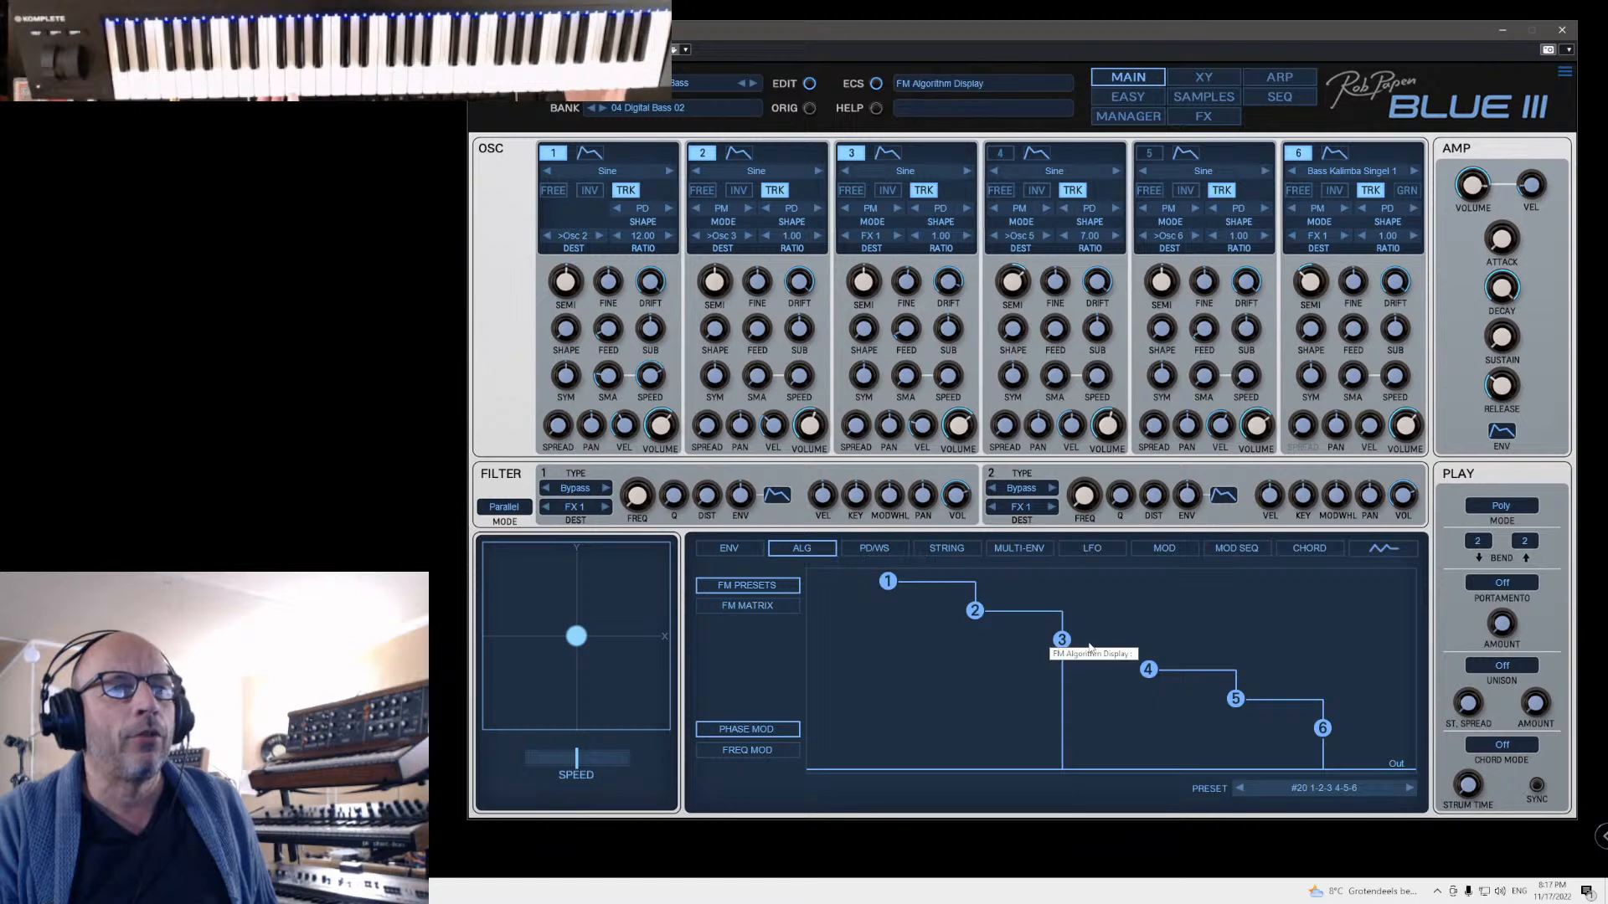
click(878, 242)
click(875, 252)
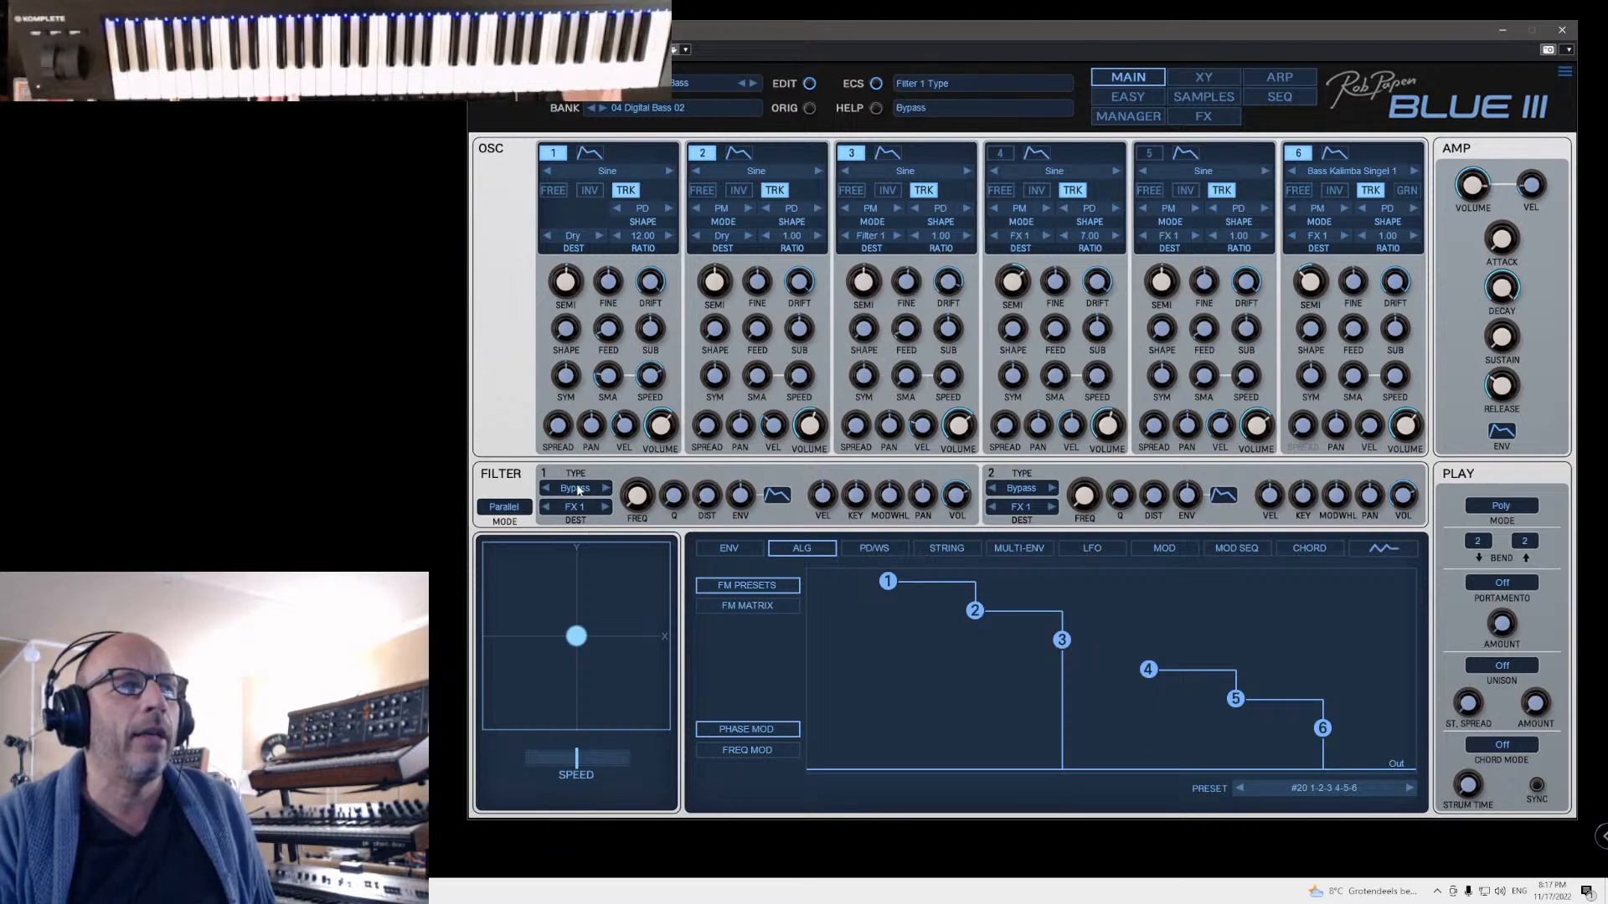
click(582, 486)
mouse_move(609, 551)
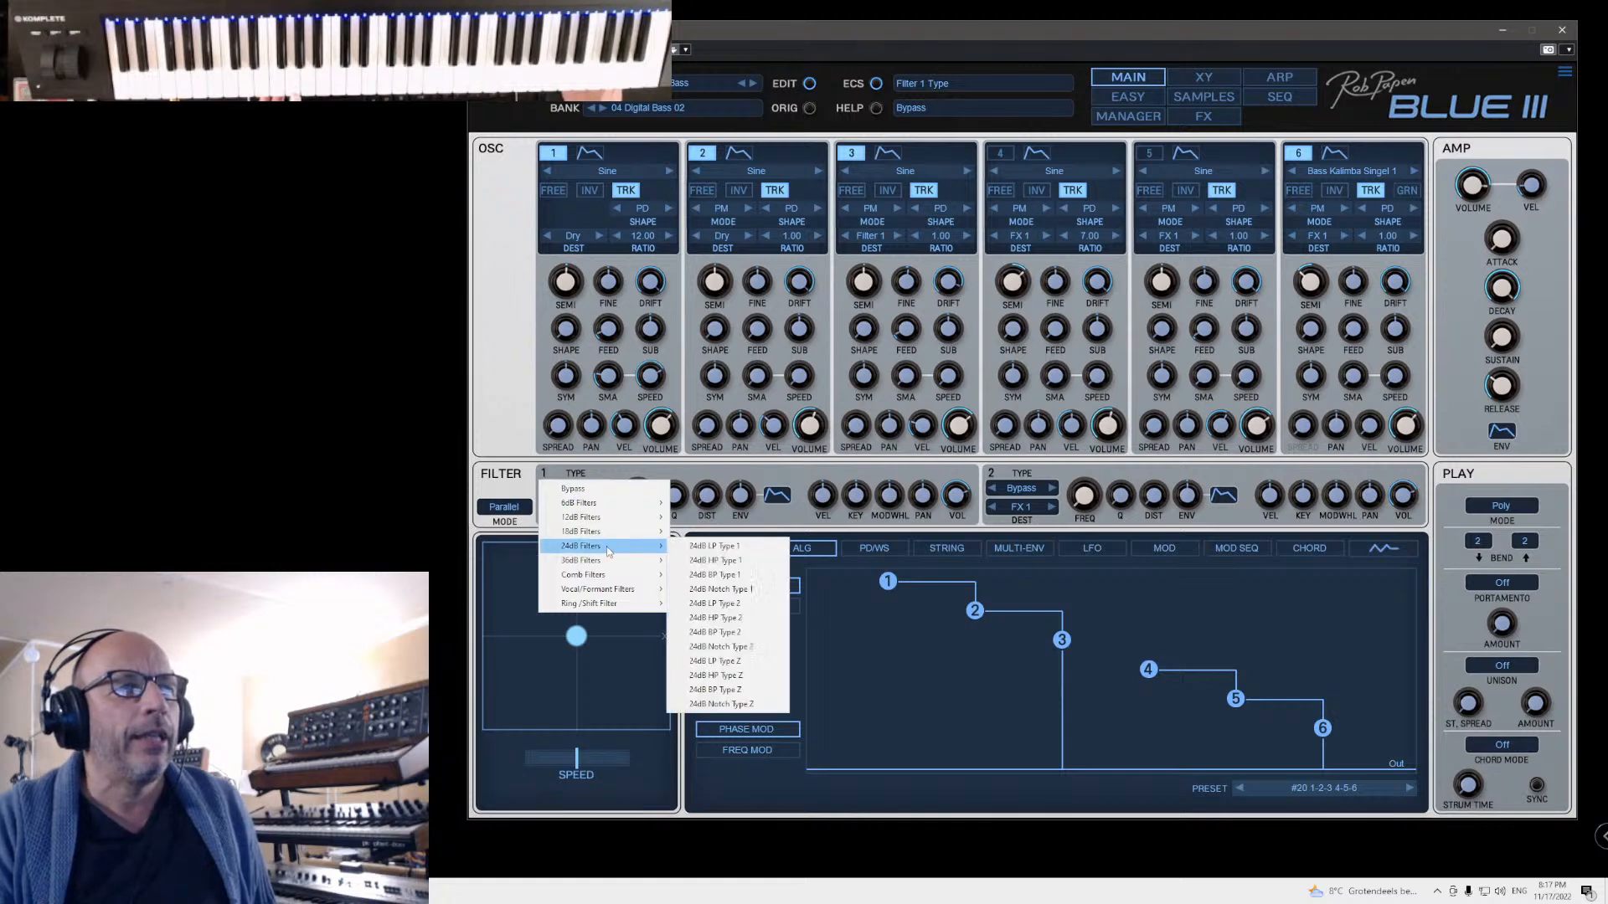
click(779, 546)
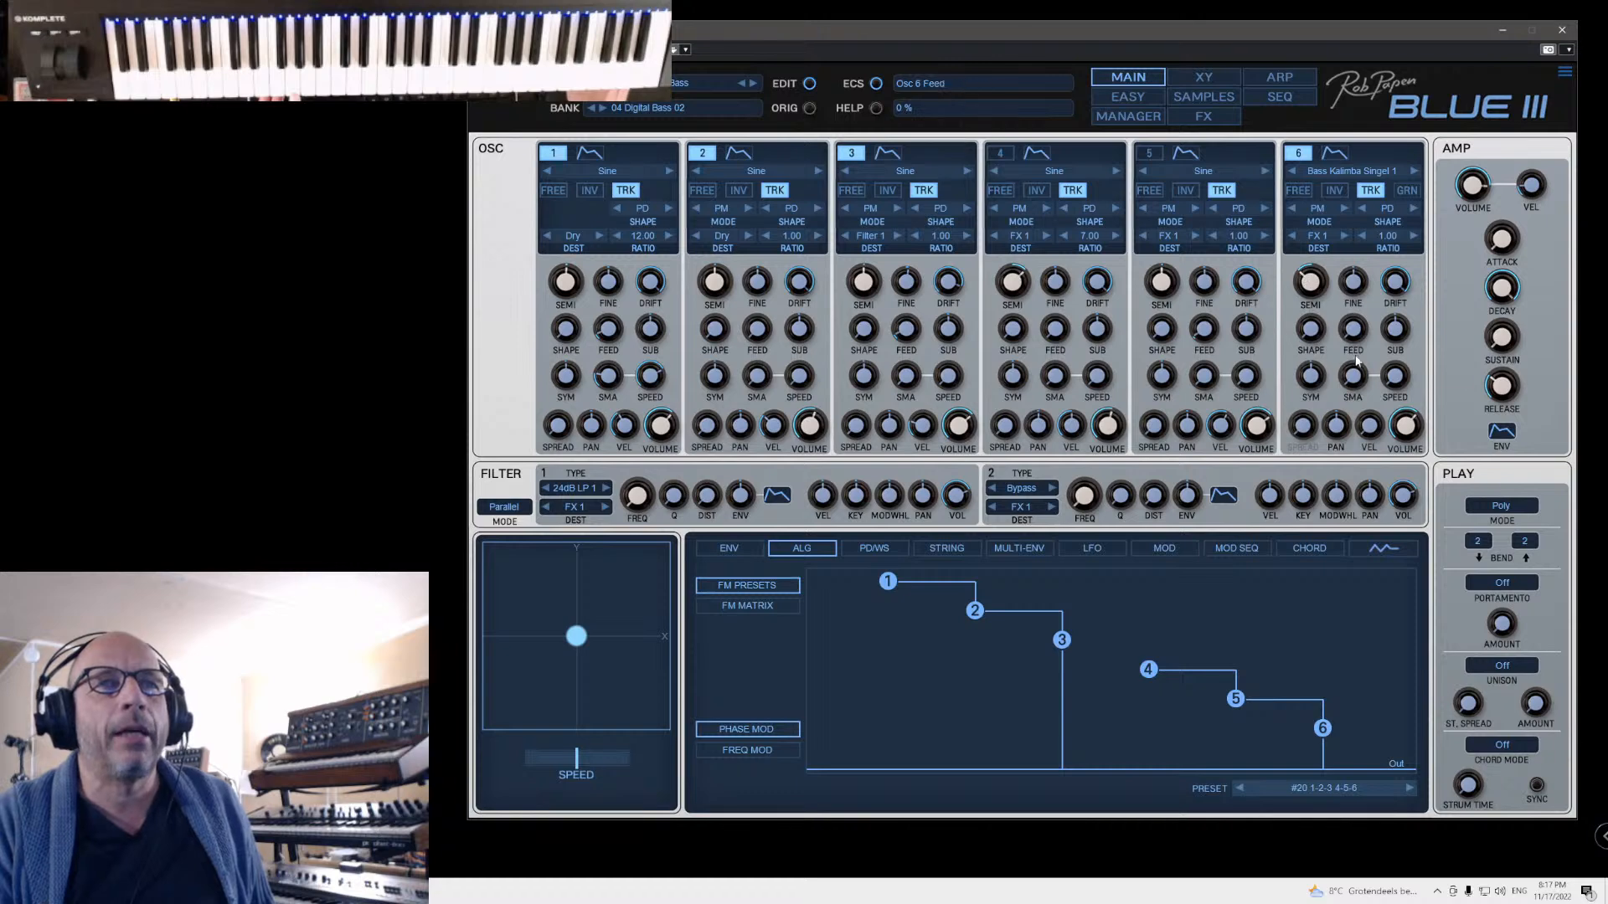
click(1323, 245)
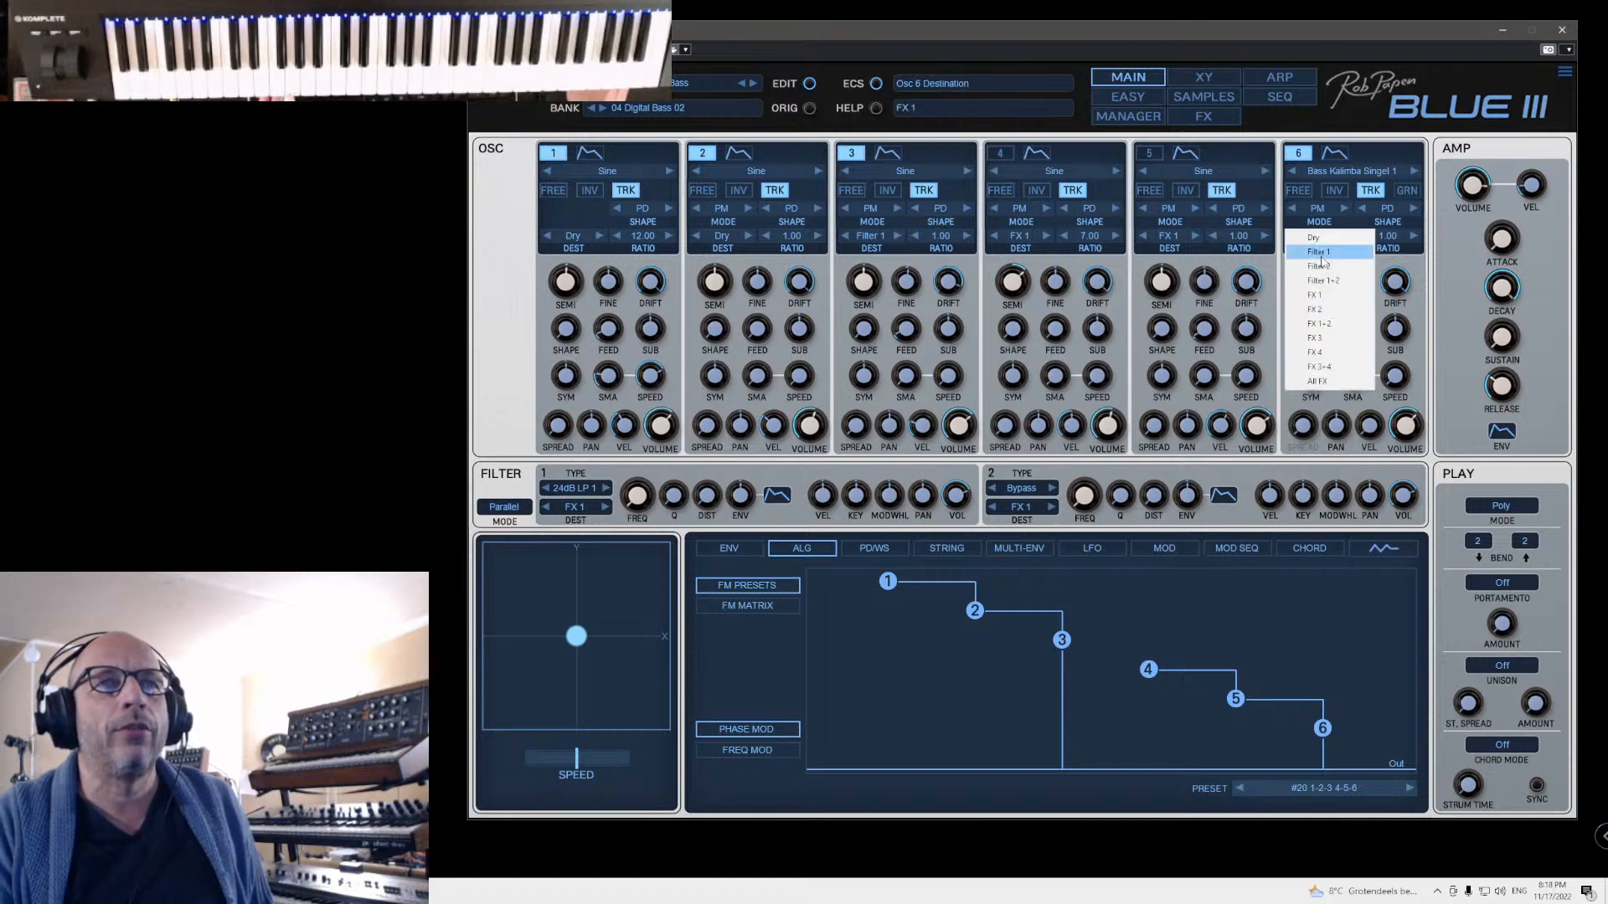
click(1324, 261)
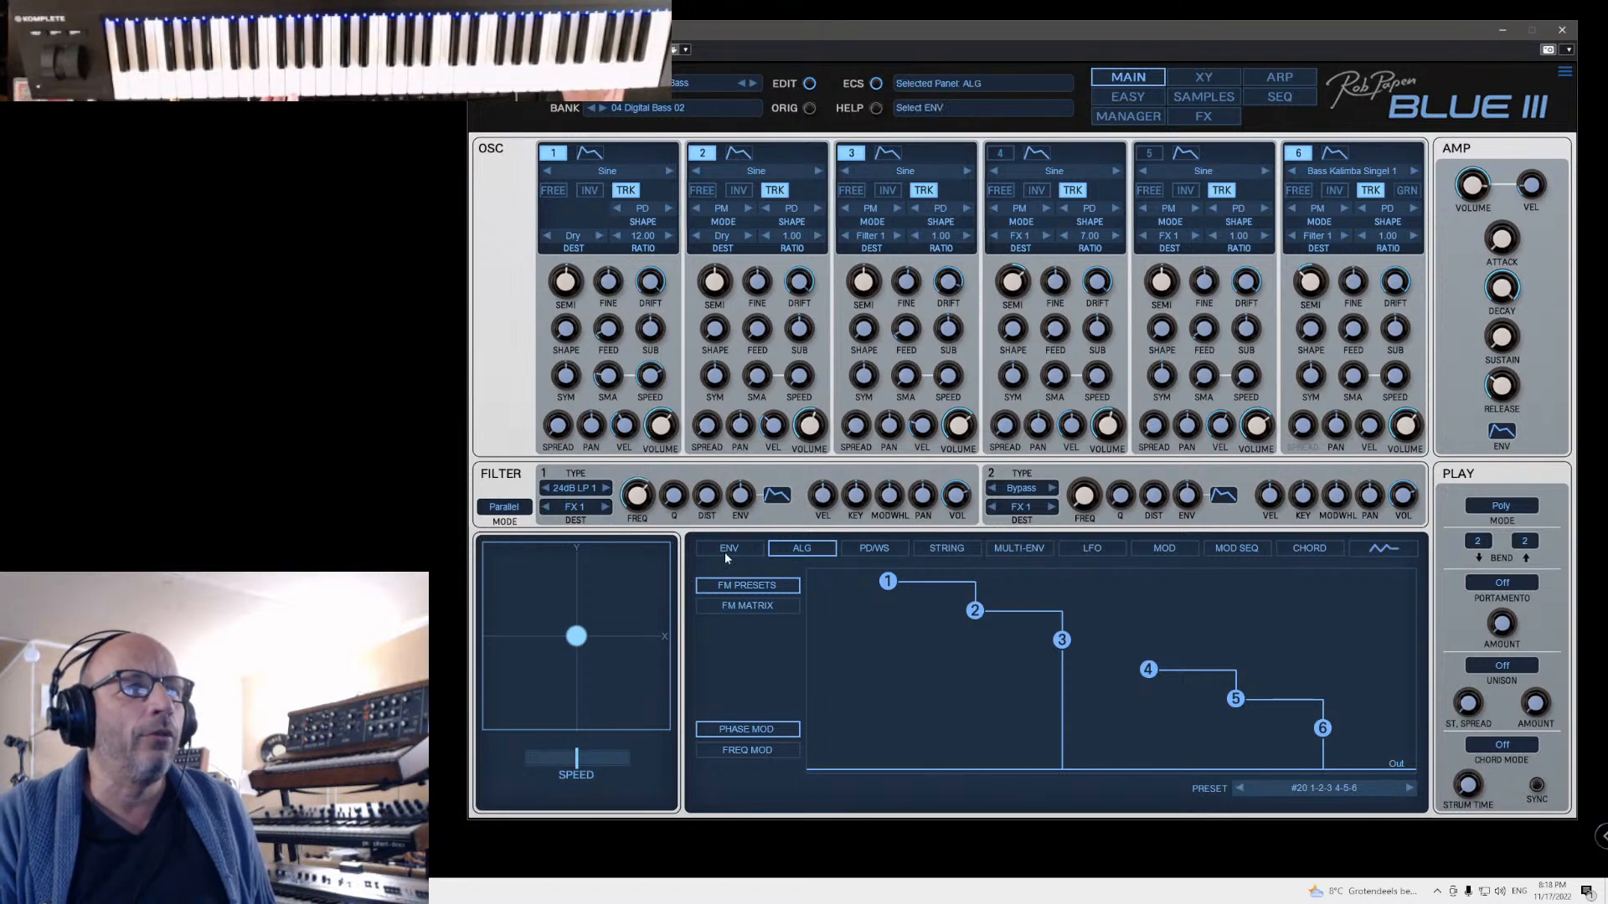
Step: Shape Filter 1 by lowering its frequency, adjusting its envelope amount, setting velocity-to-frequency to 65% and lowering its envelope's sustain
click(739, 499)
drag(738, 501, 739, 429)
drag(653, 507, 651, 539)
drag(741, 501, 750, 546)
drag(825, 483, 825, 482)
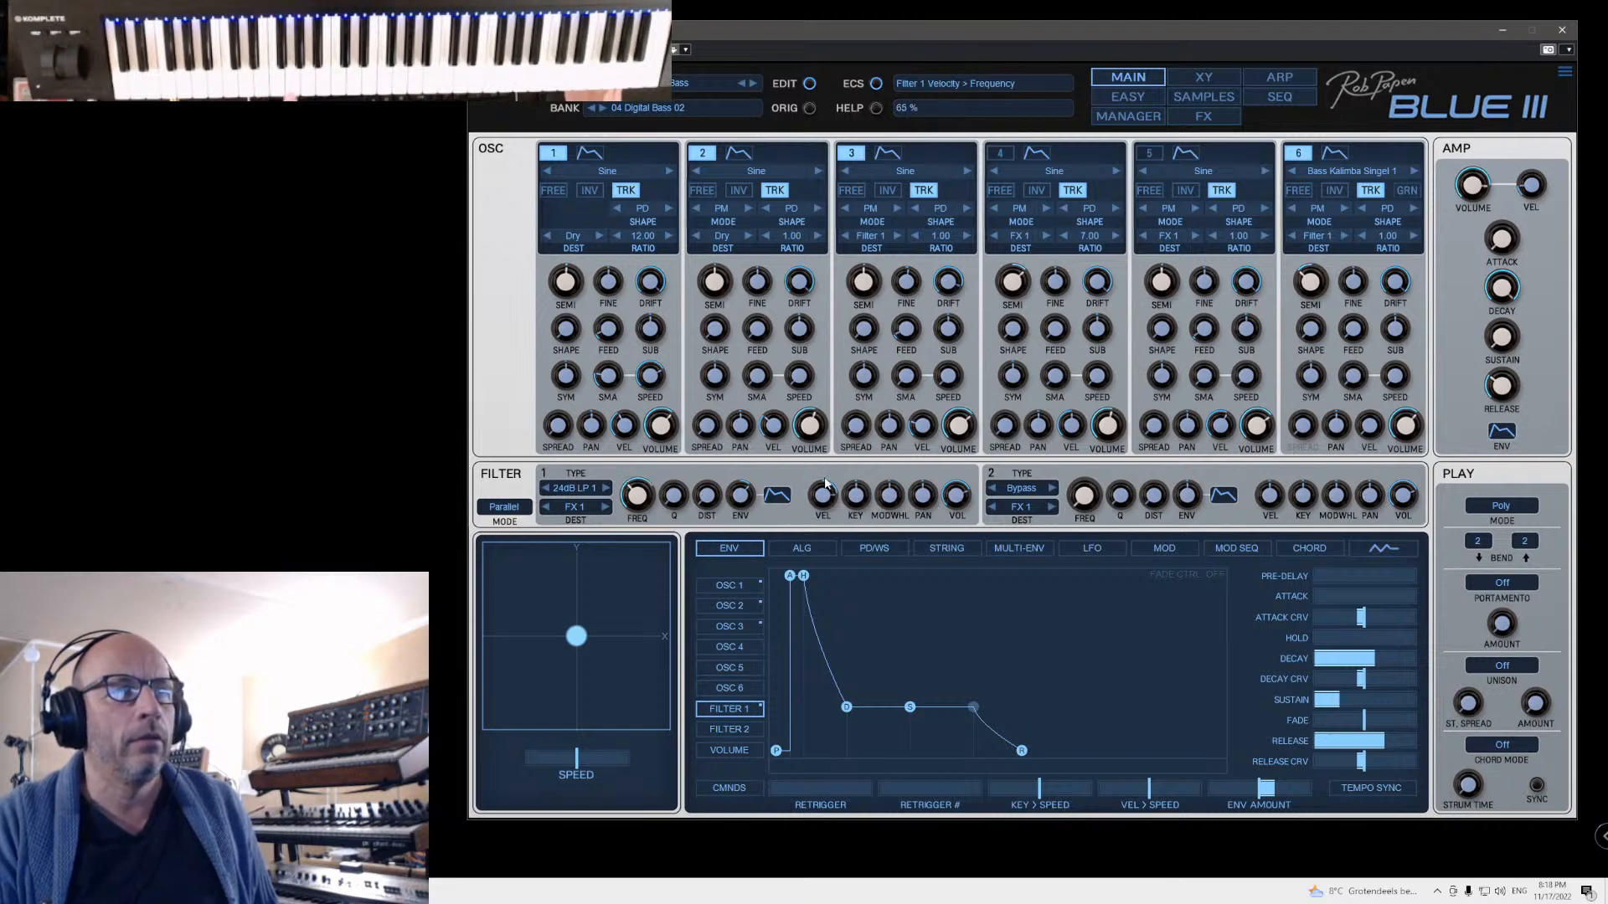
drag(910, 708, 911, 727)
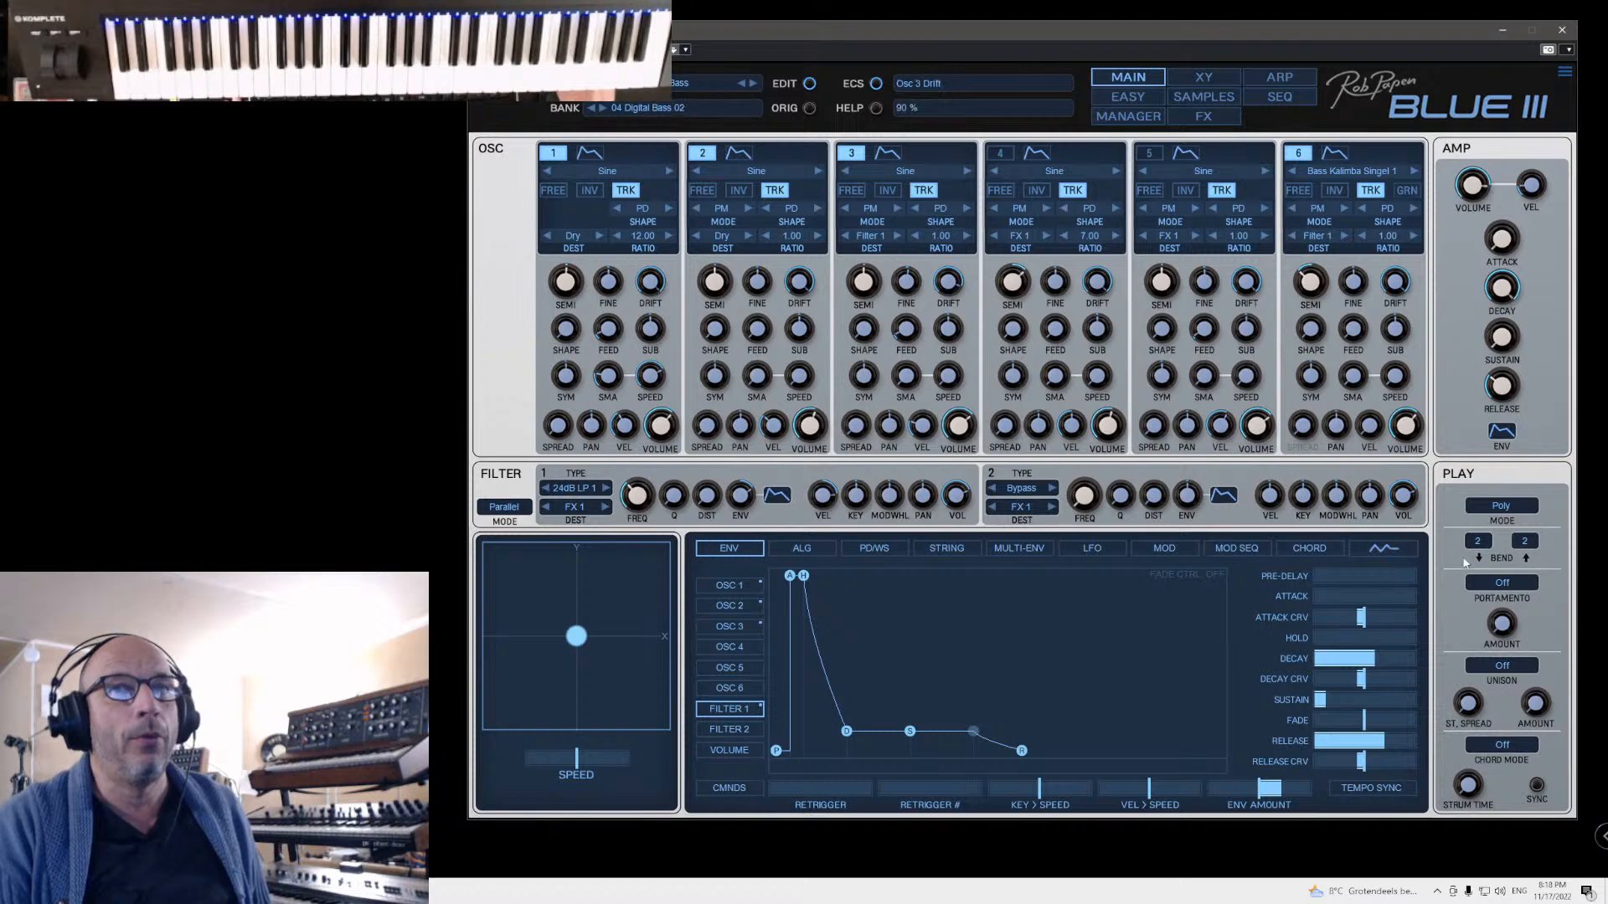
Step: Set the play mode to Legato and save the edited sound as a new preset named Kalim AttackFM Bass
click(1501, 503)
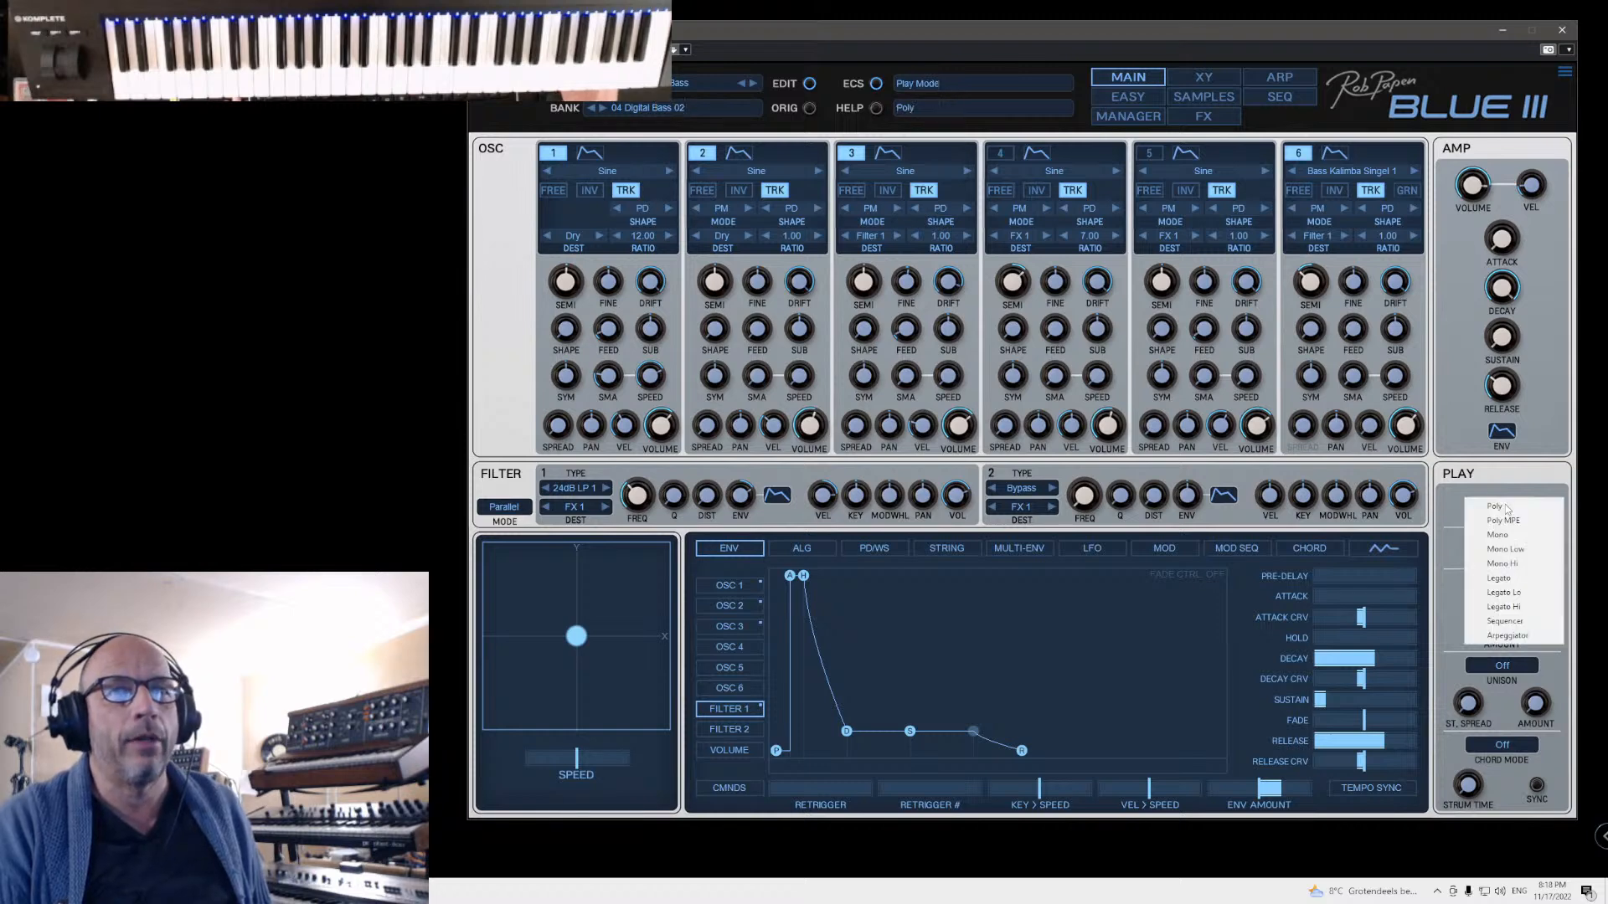
click(1503, 585)
click(649, 107)
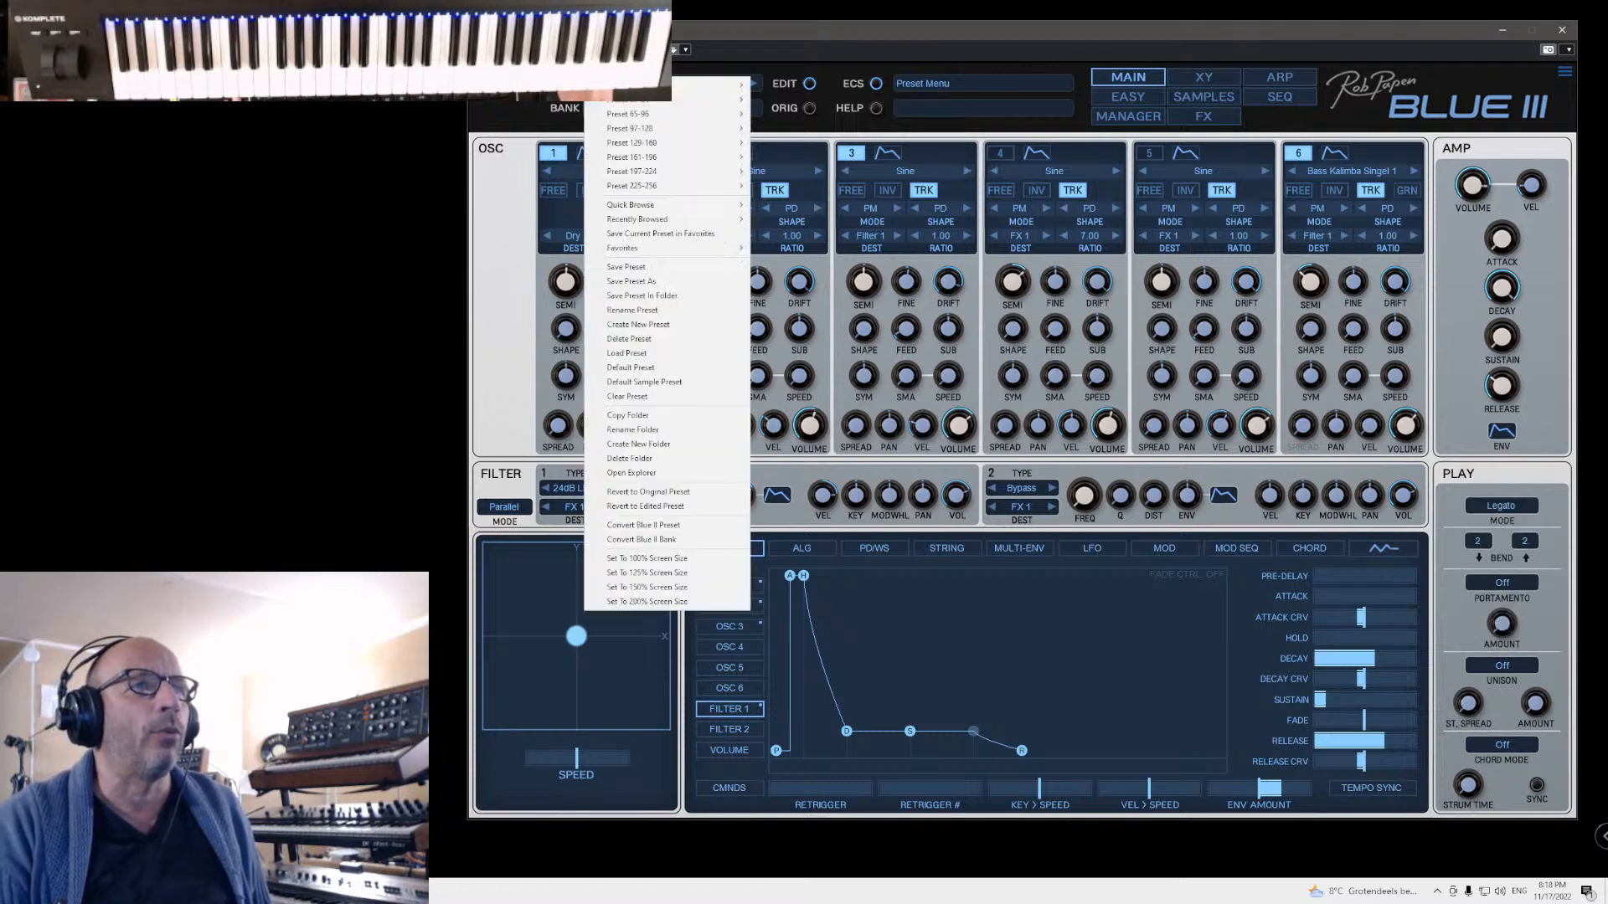
click(634, 283)
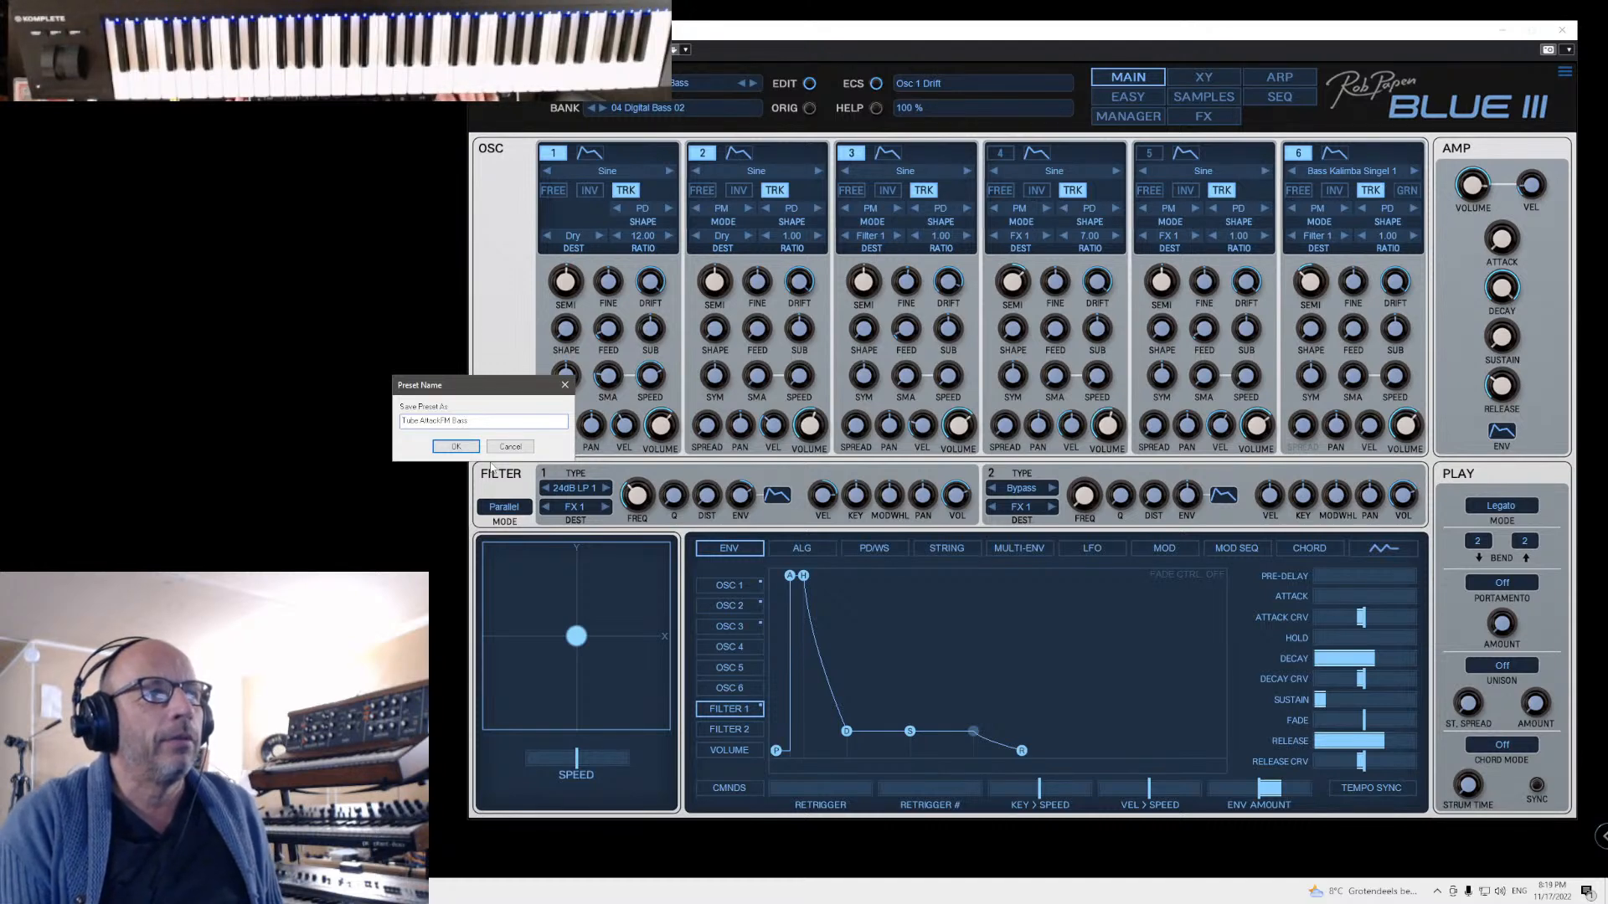
key(BackSpace)
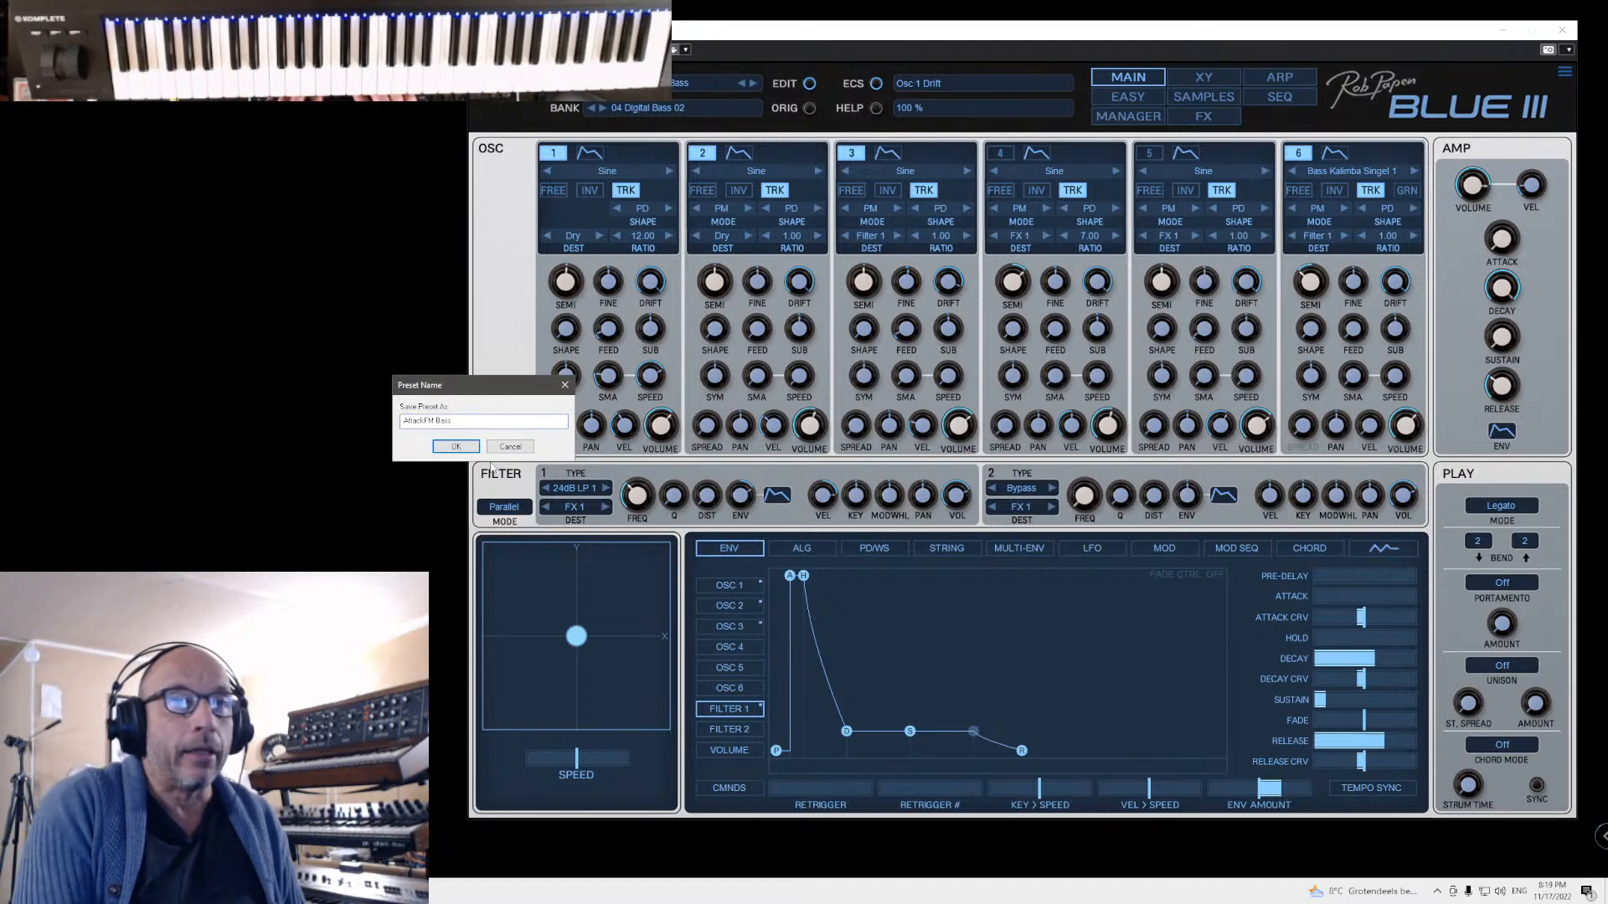
text(Kalim)
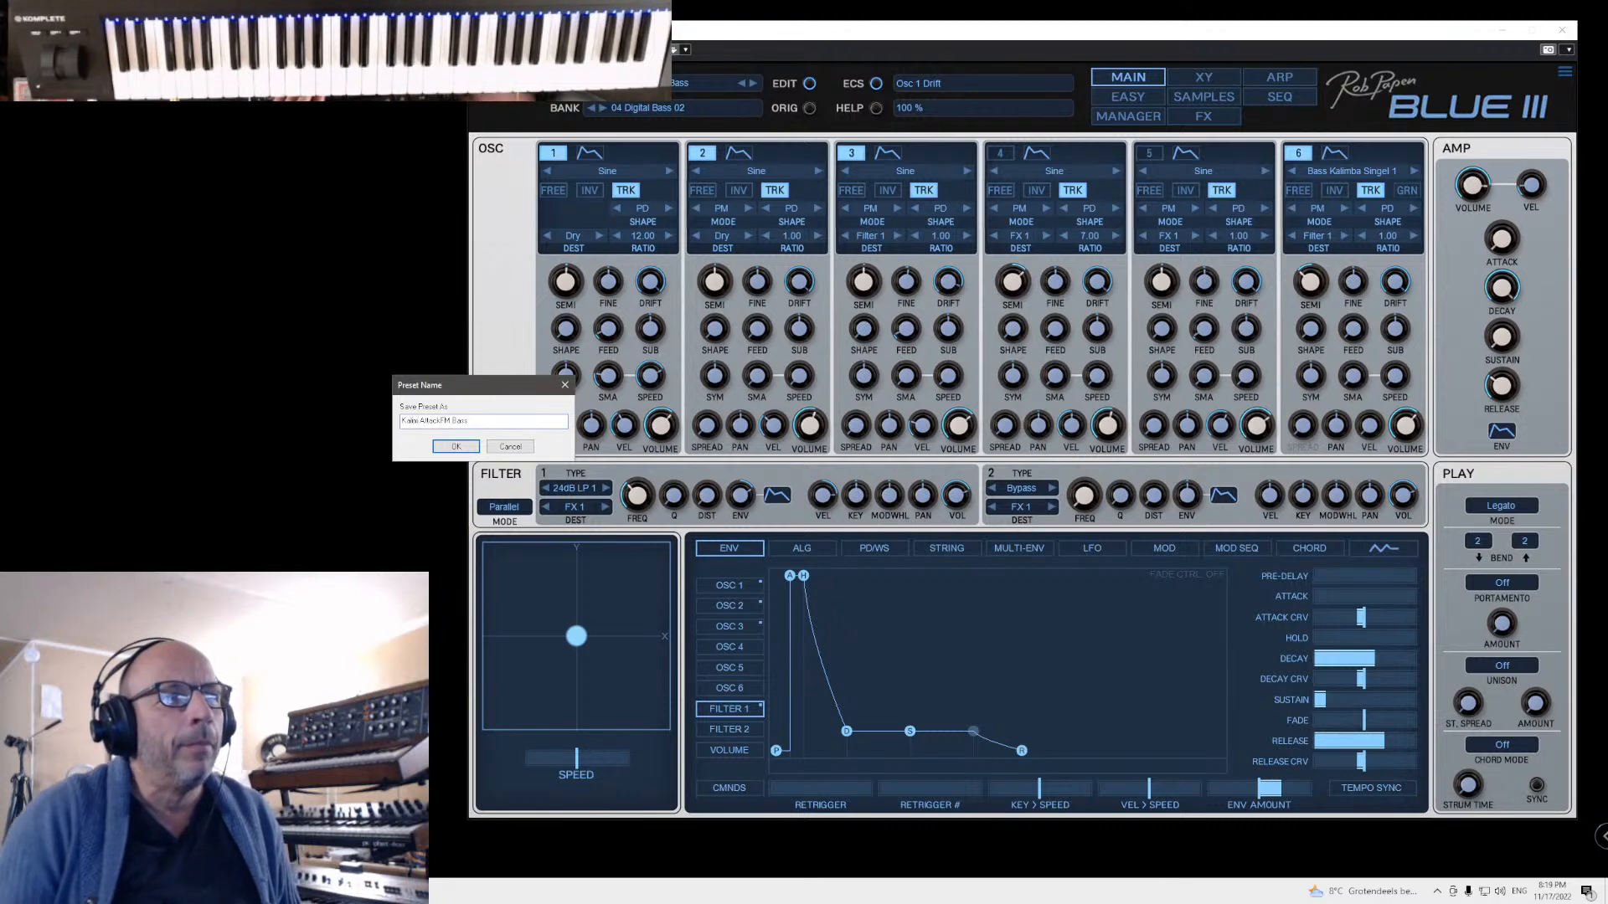
click(457, 447)
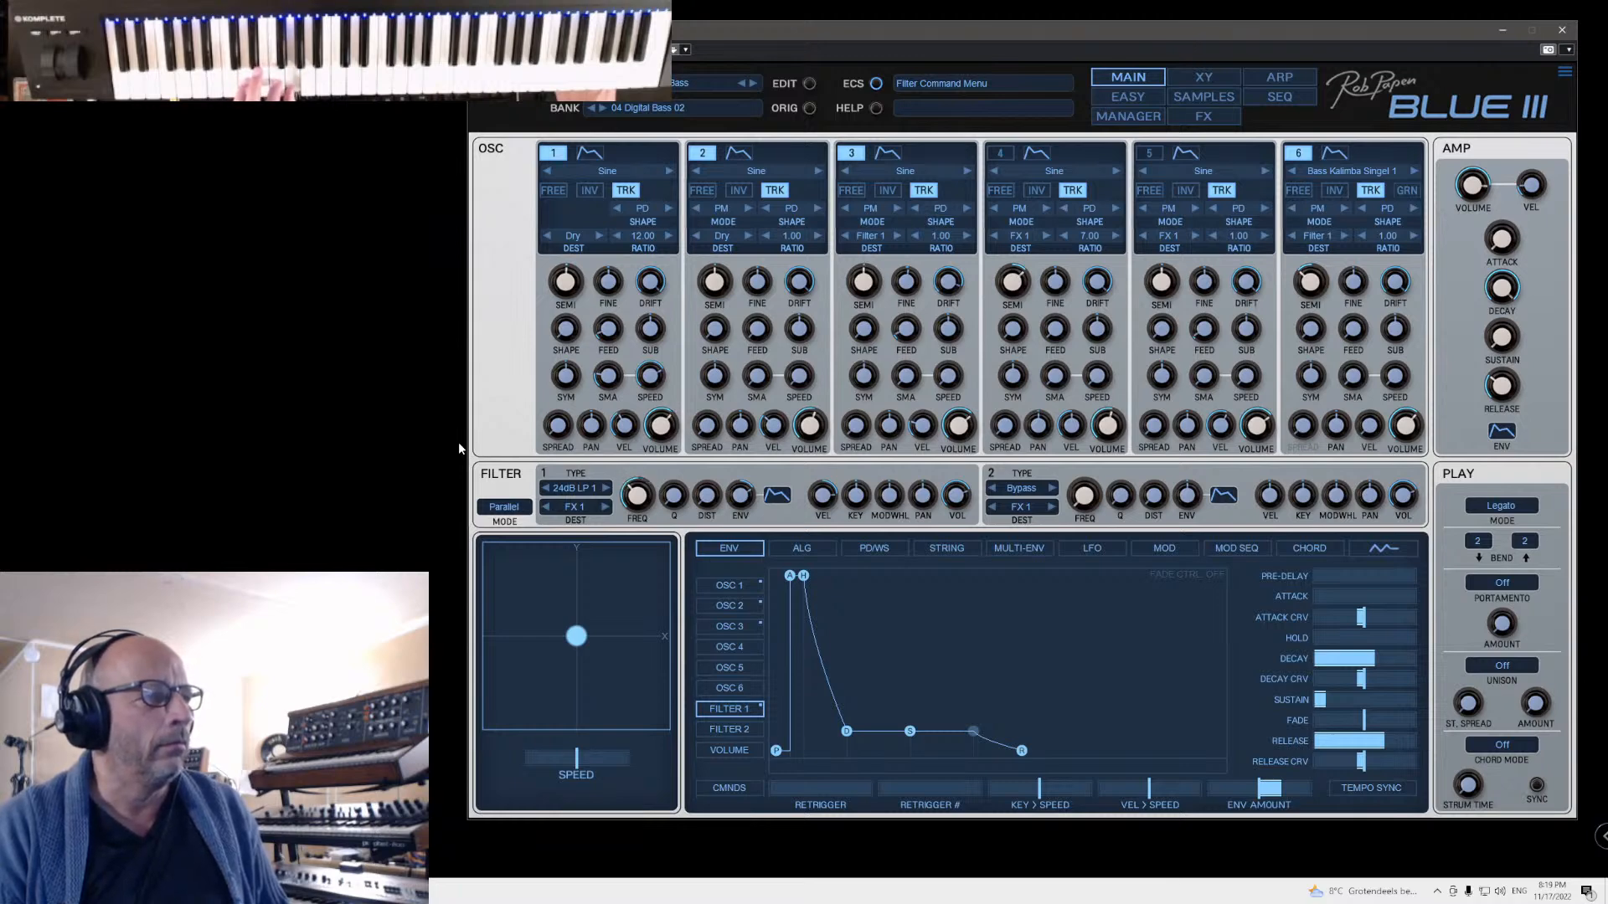
Step: Audition 014 PHD Bass and 012 NoFilter Bass, and load 011 DarkTube PWM Bass to show its oscillators
click(1140, 115)
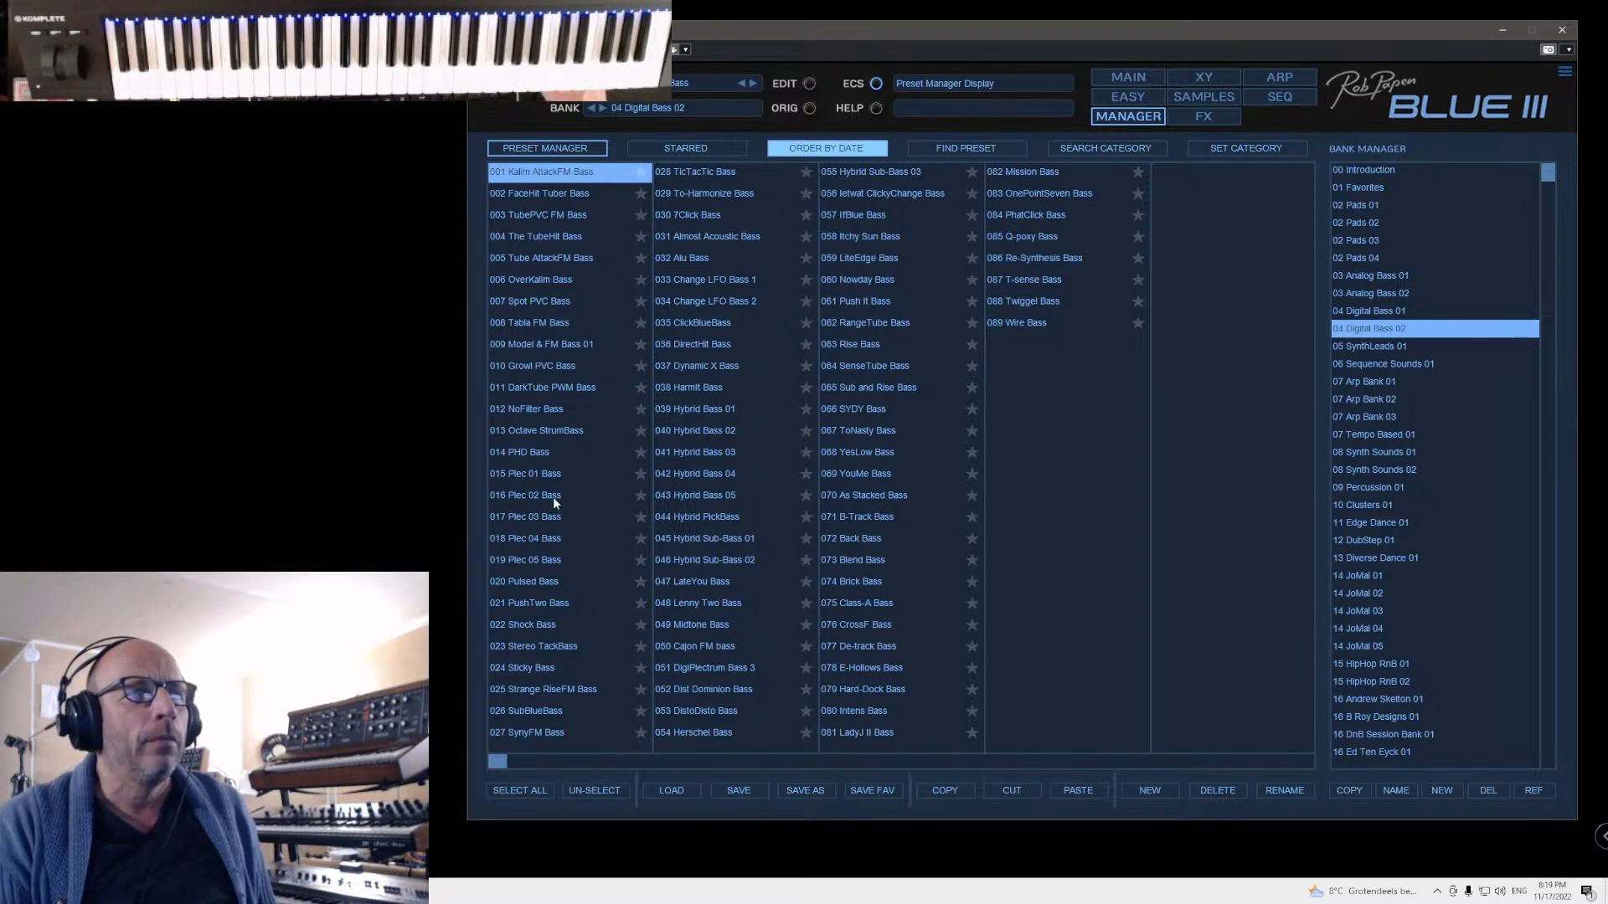
click(535, 452)
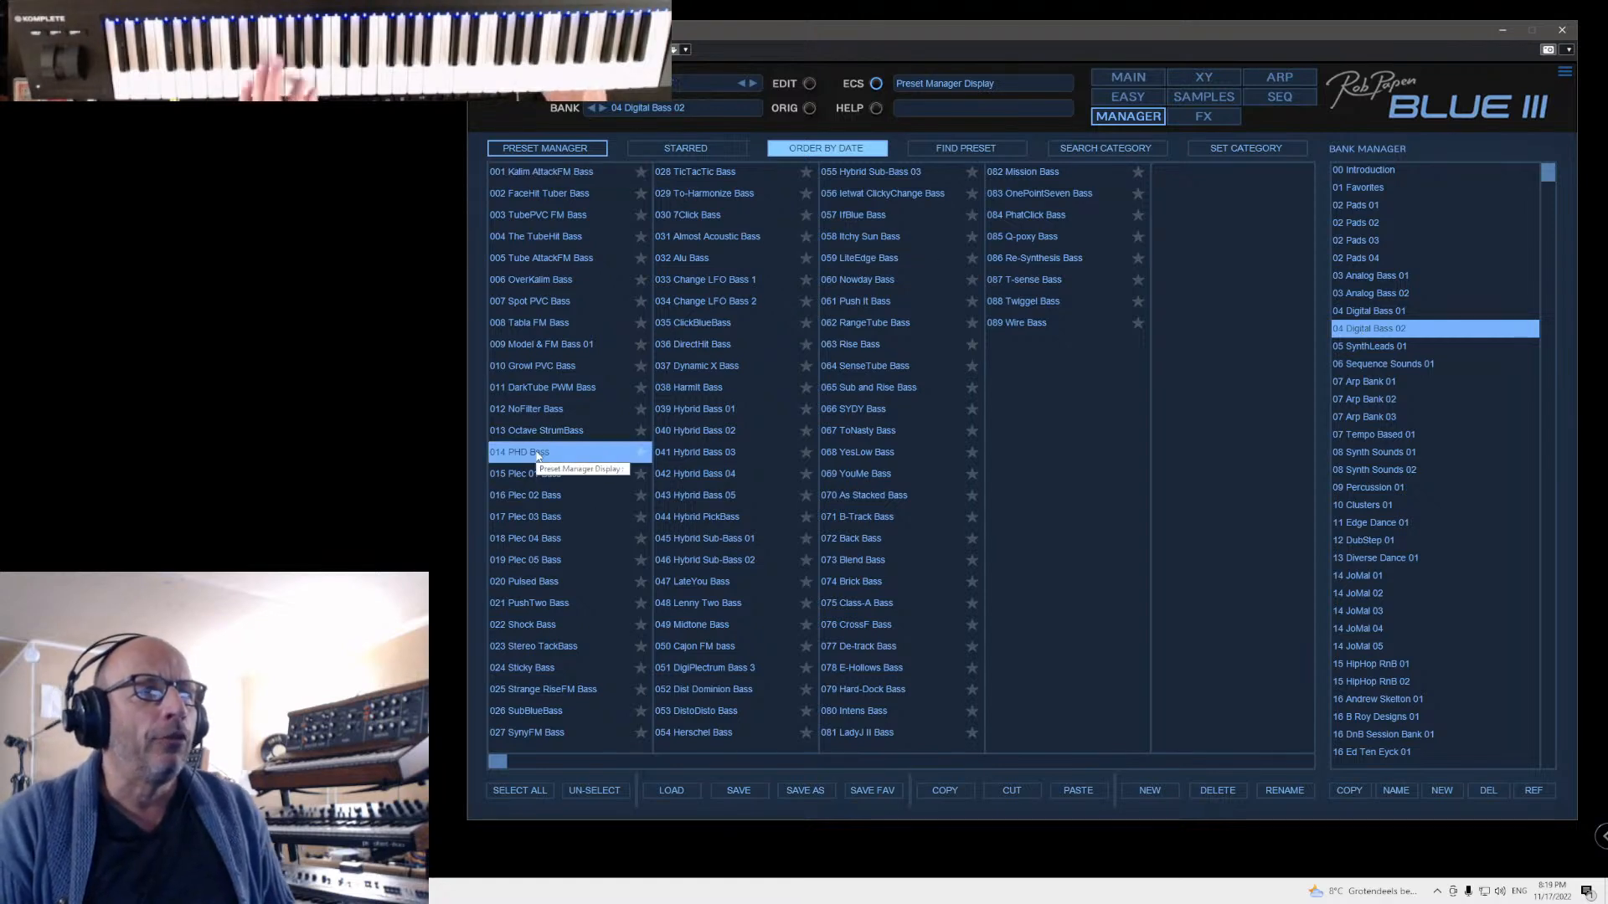
click(531, 408)
click(532, 388)
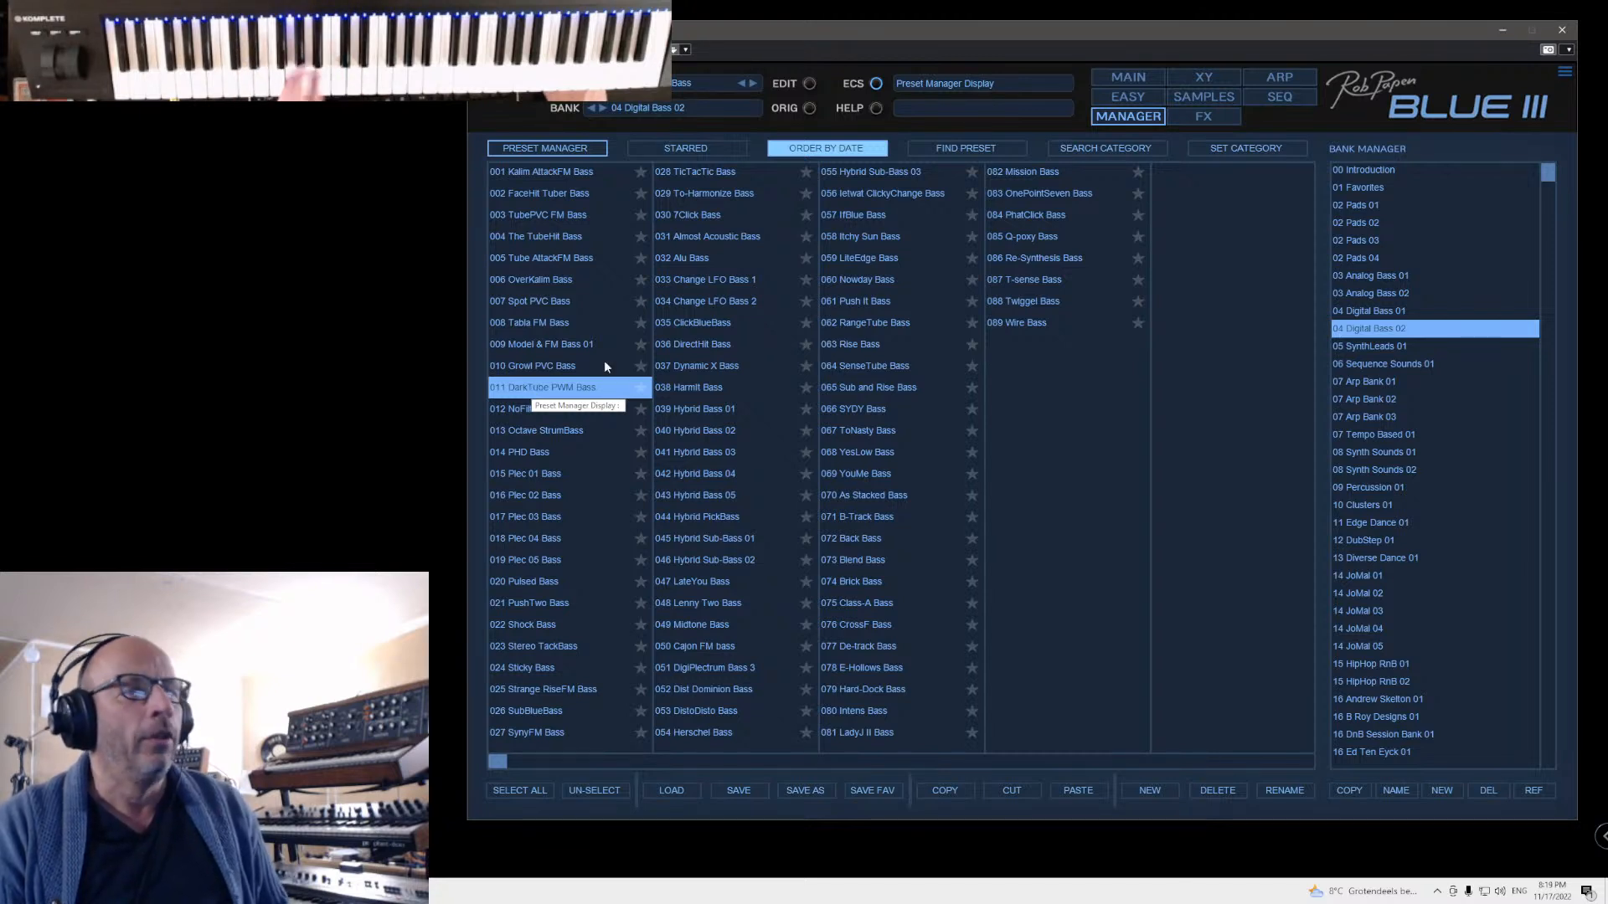
click(1128, 76)
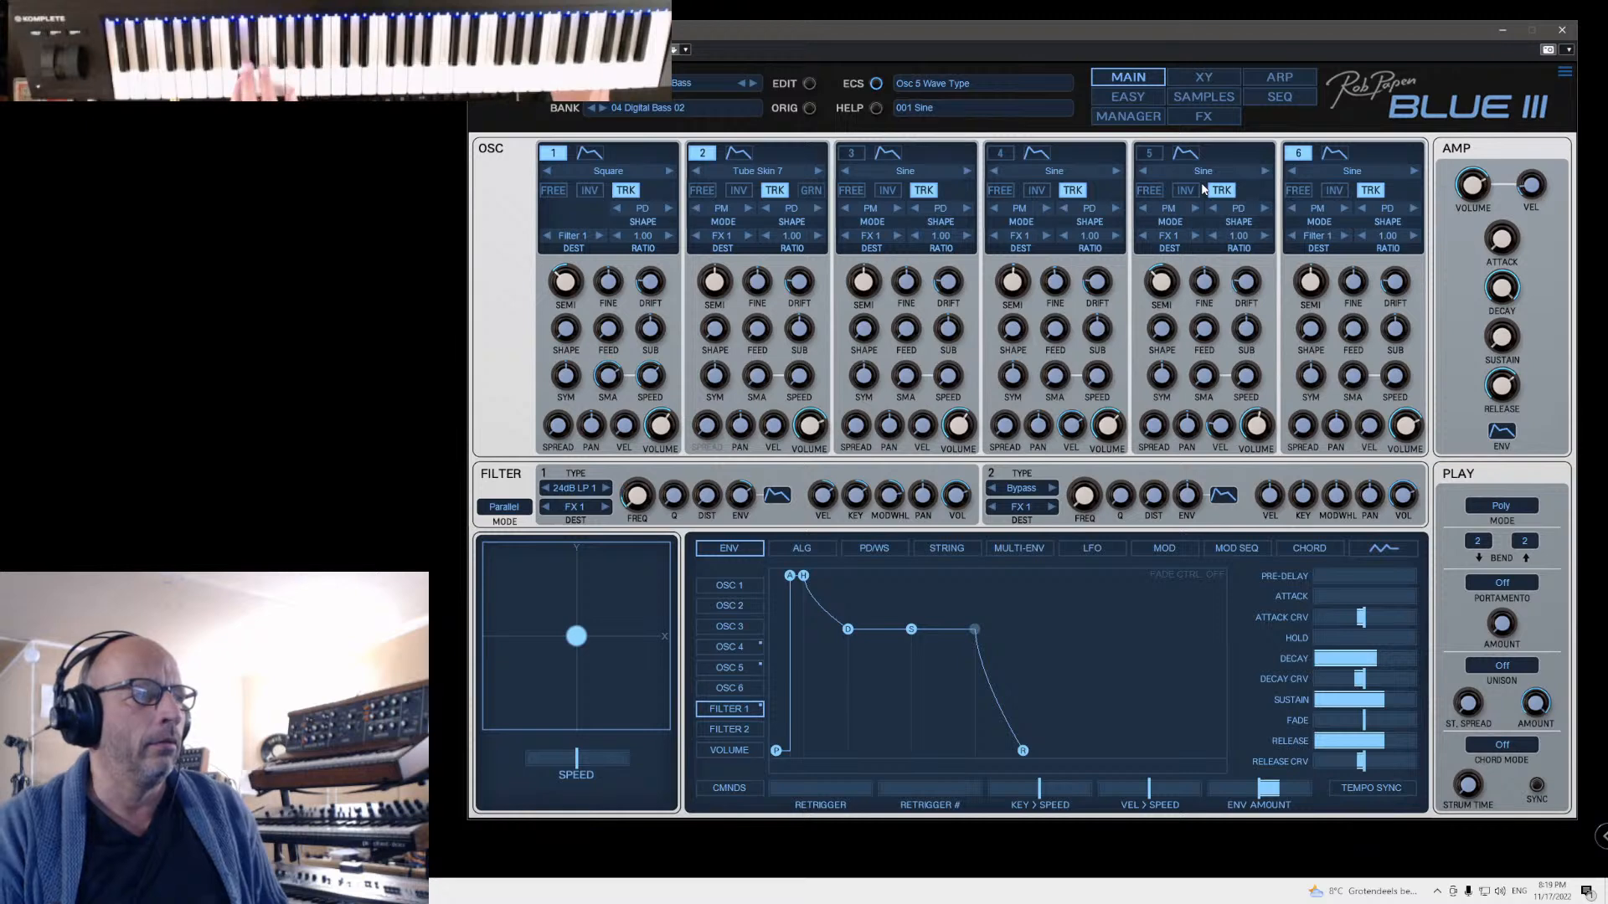
Step: Load the preset 009 Model & FM Bass 01 and show its oscillators and FM algorithm
click(1099, 116)
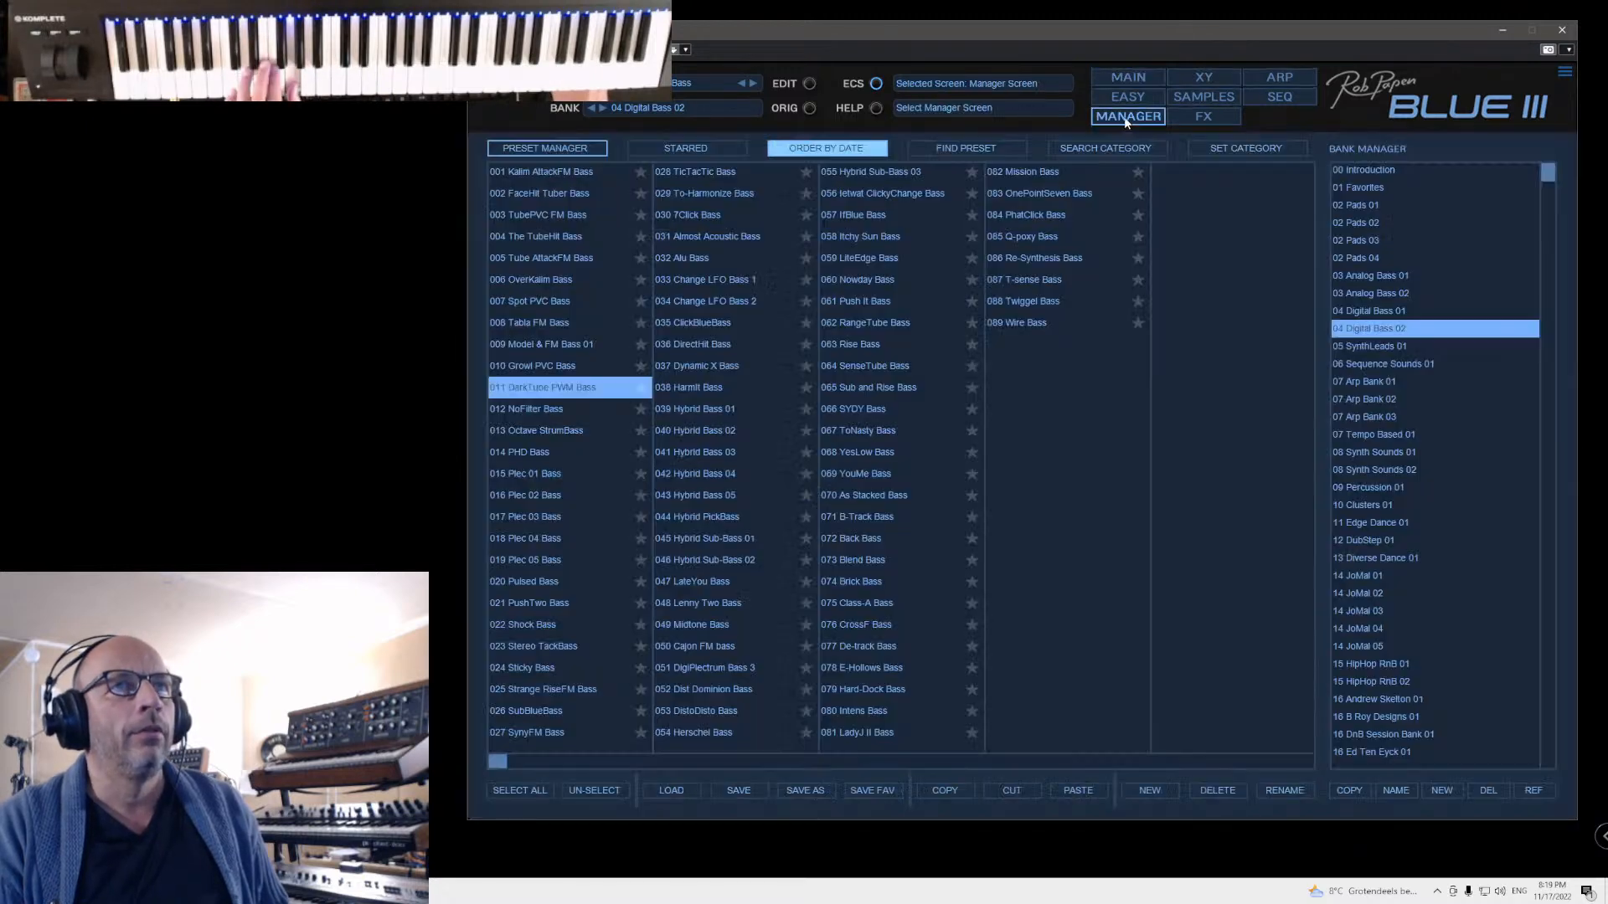
click(529, 347)
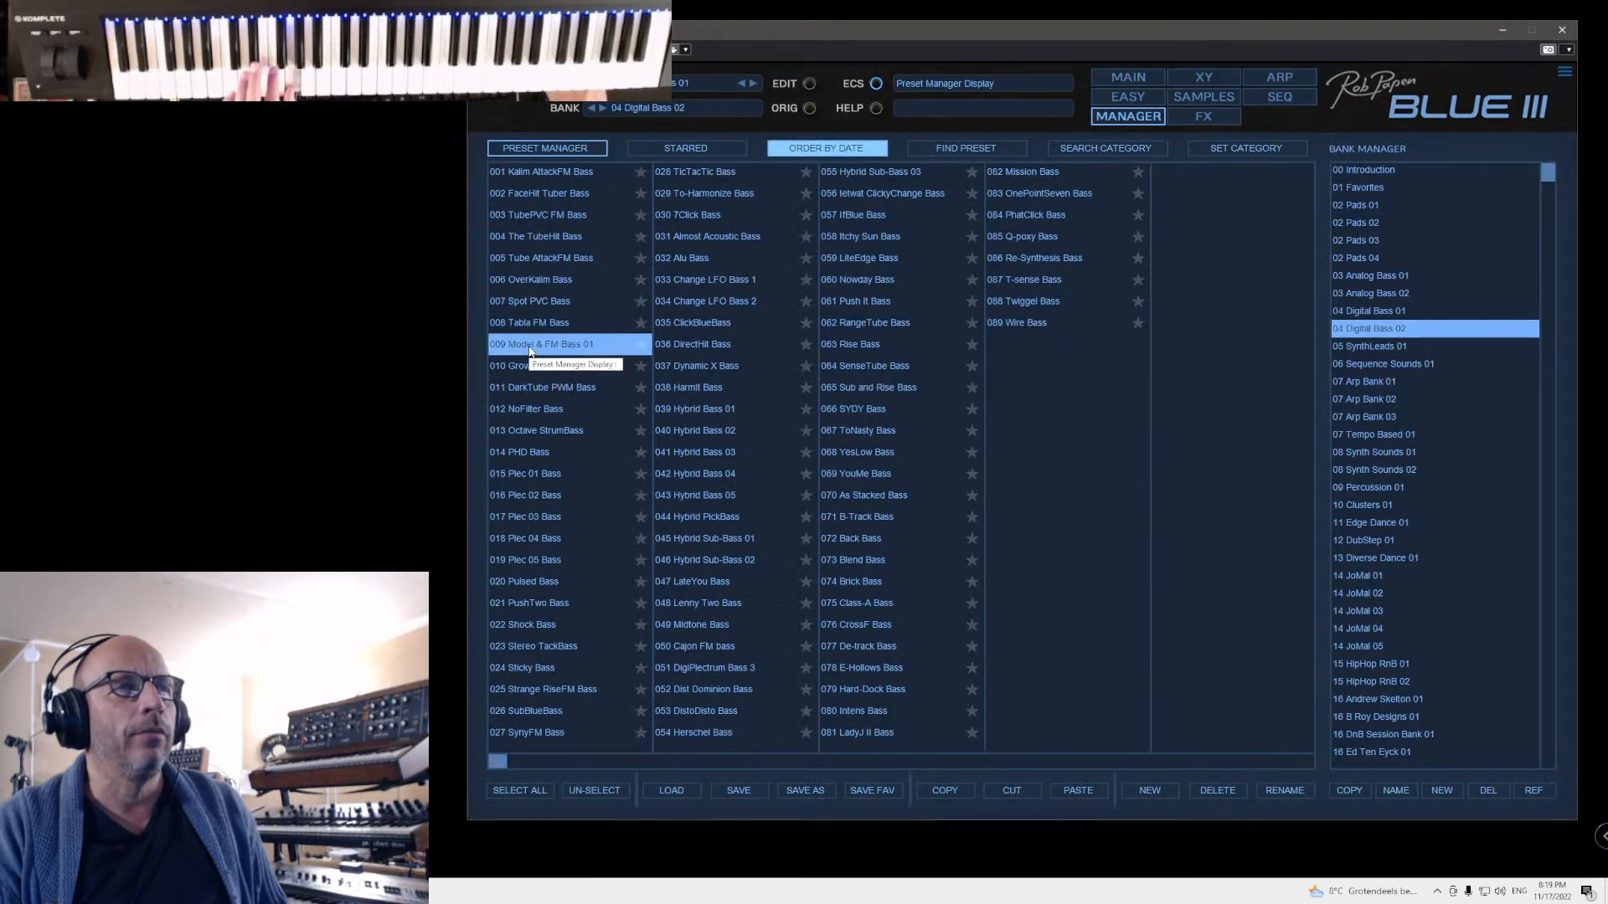
click(1128, 78)
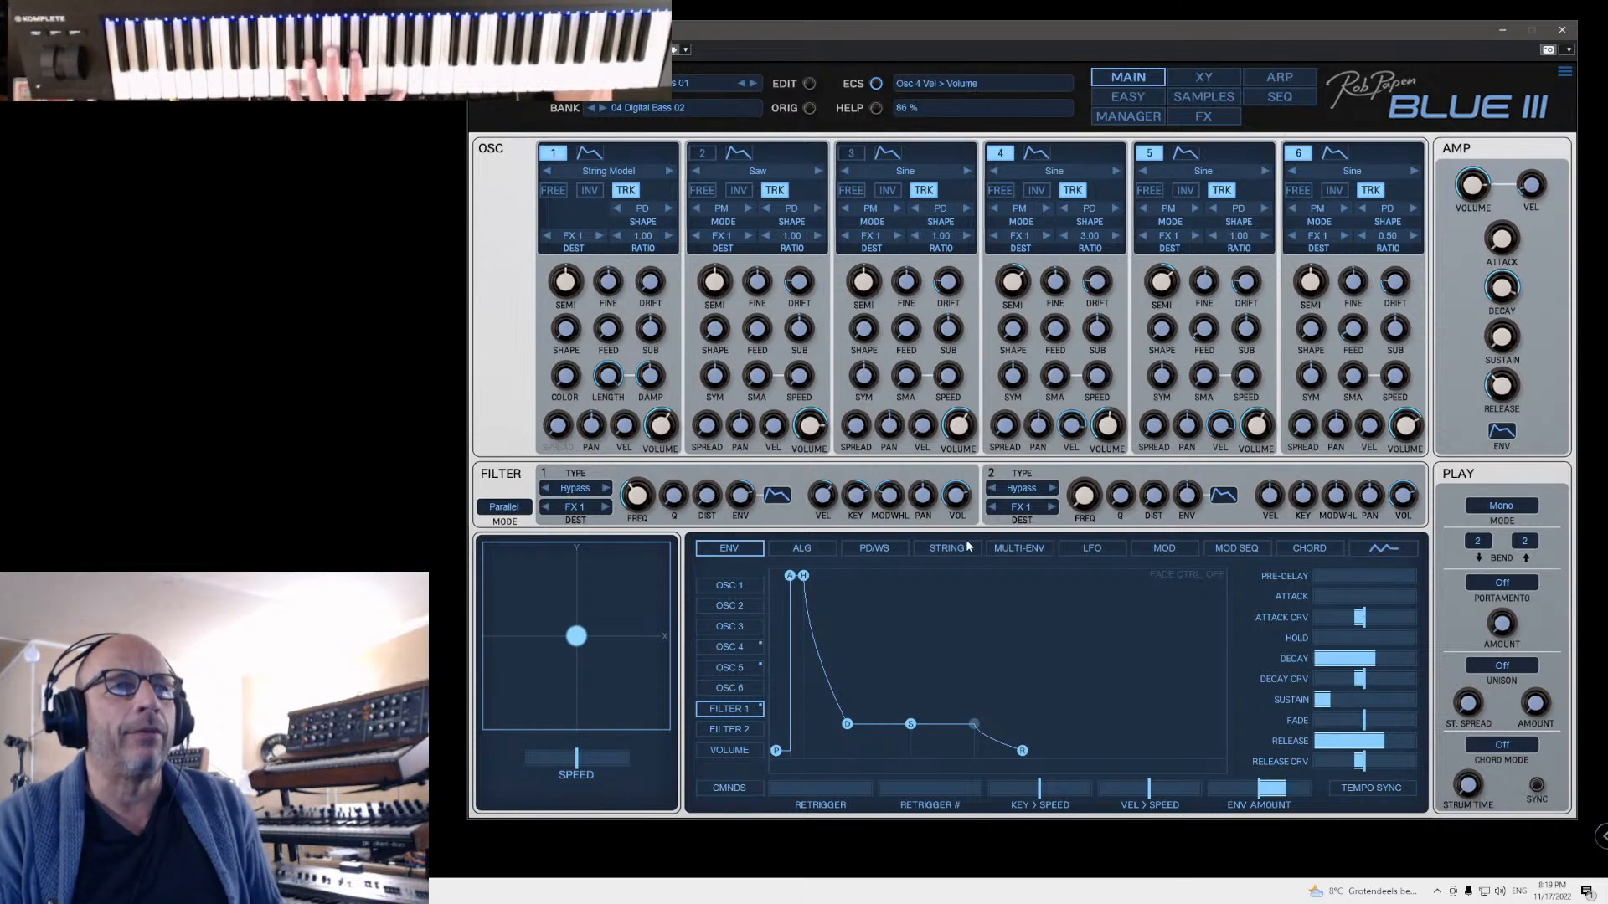
click(781, 555)
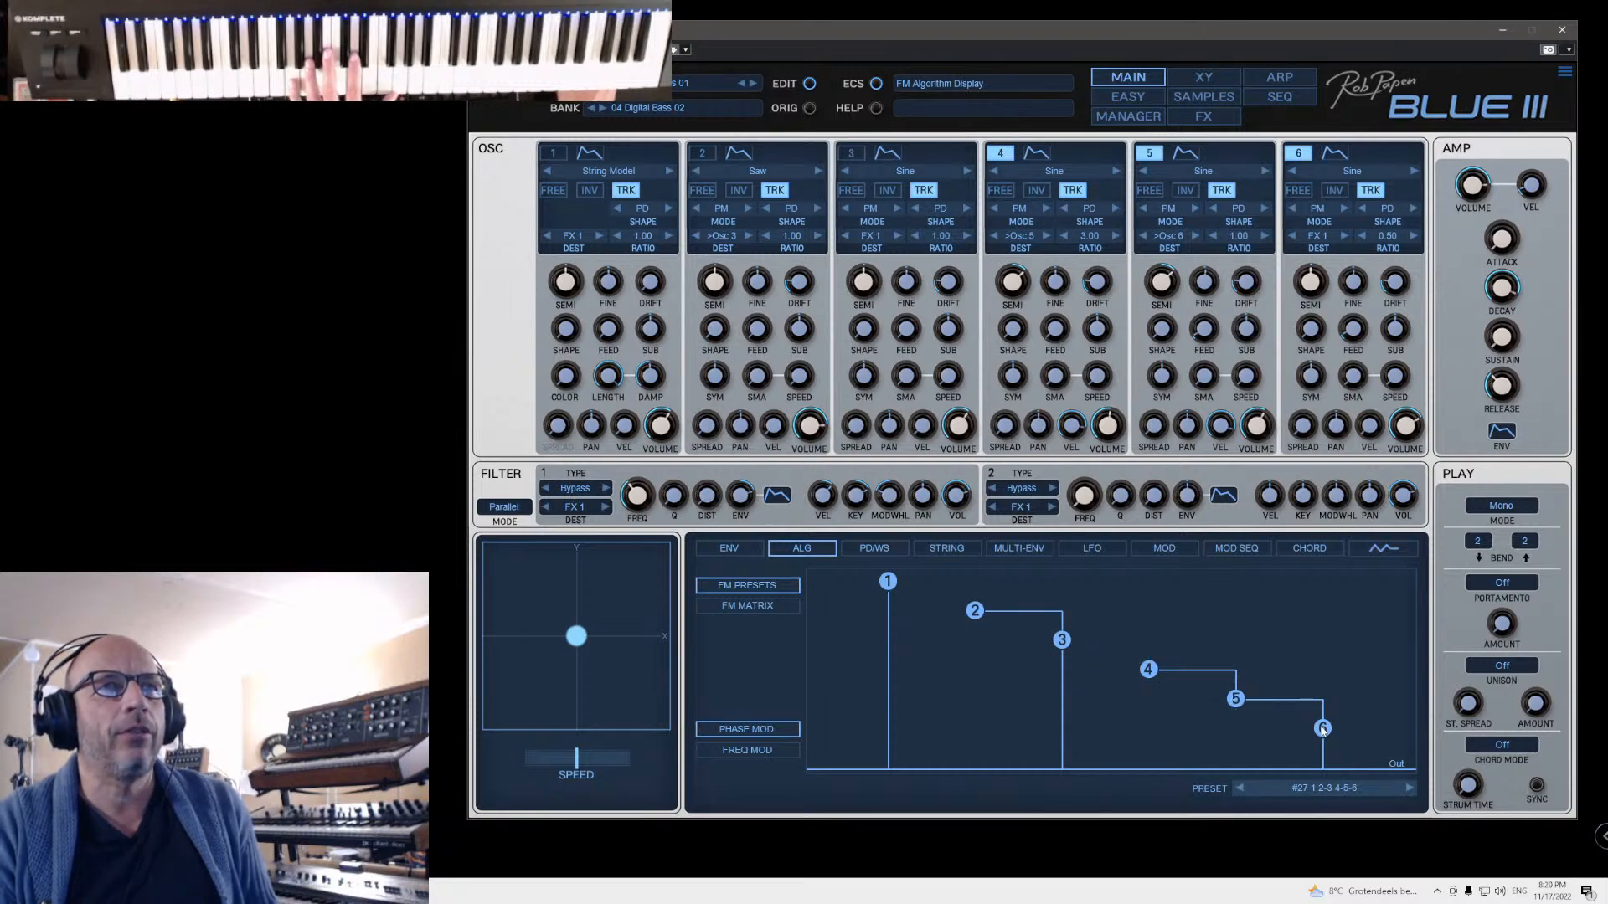
Step: Switch oscillator 1 back on and show its string model settings while oscillator 6 is temporarily switched off
click(554, 154)
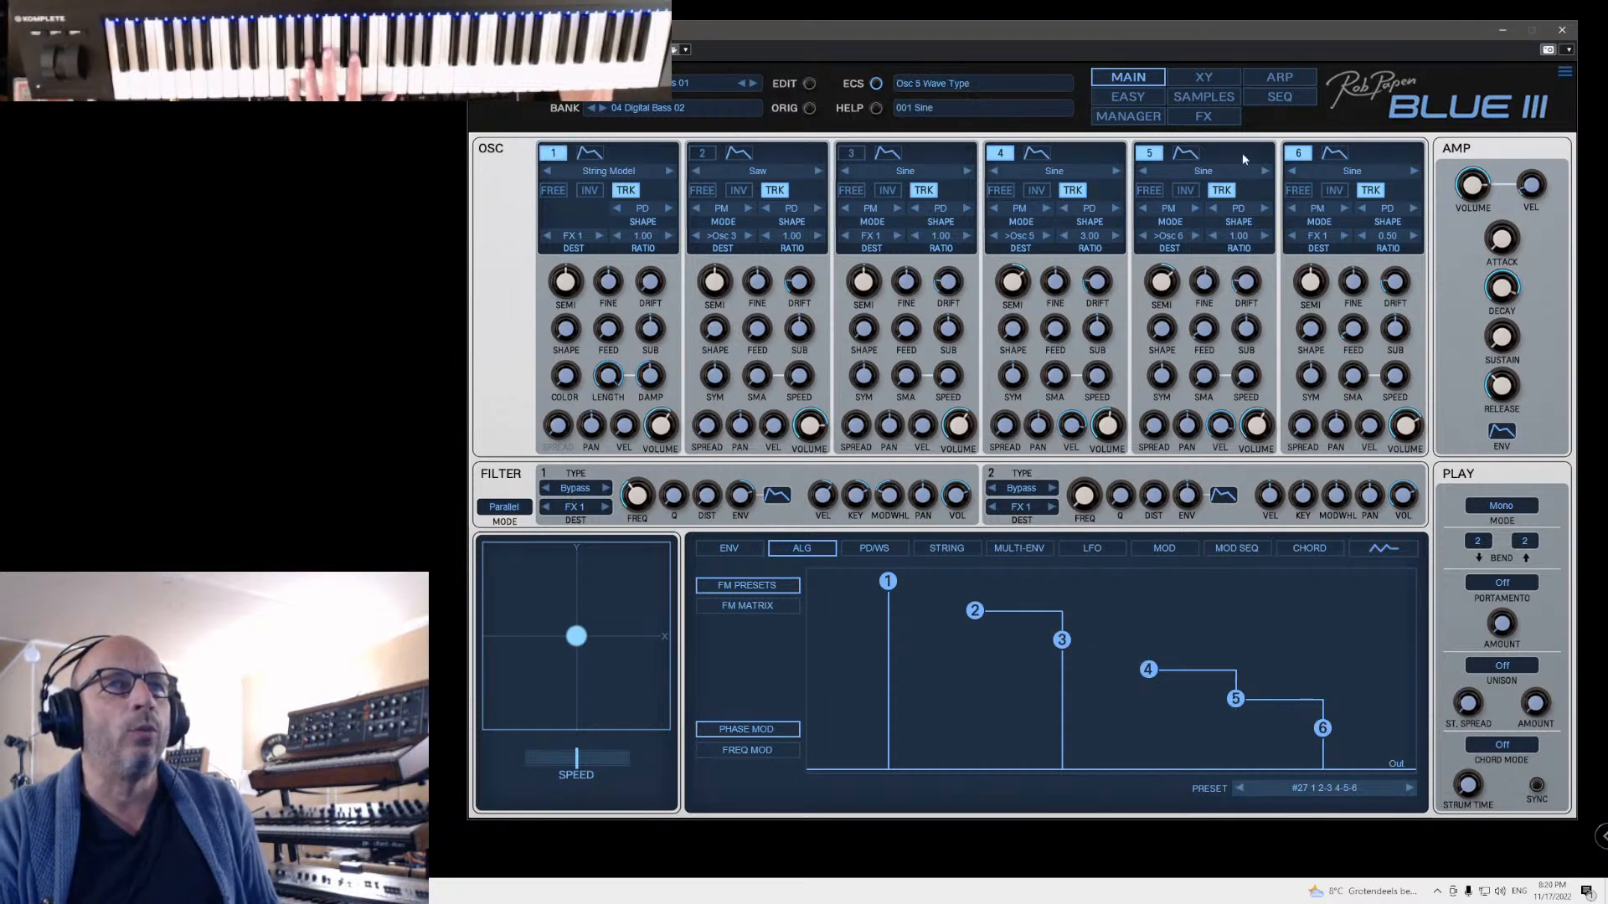
click(1300, 155)
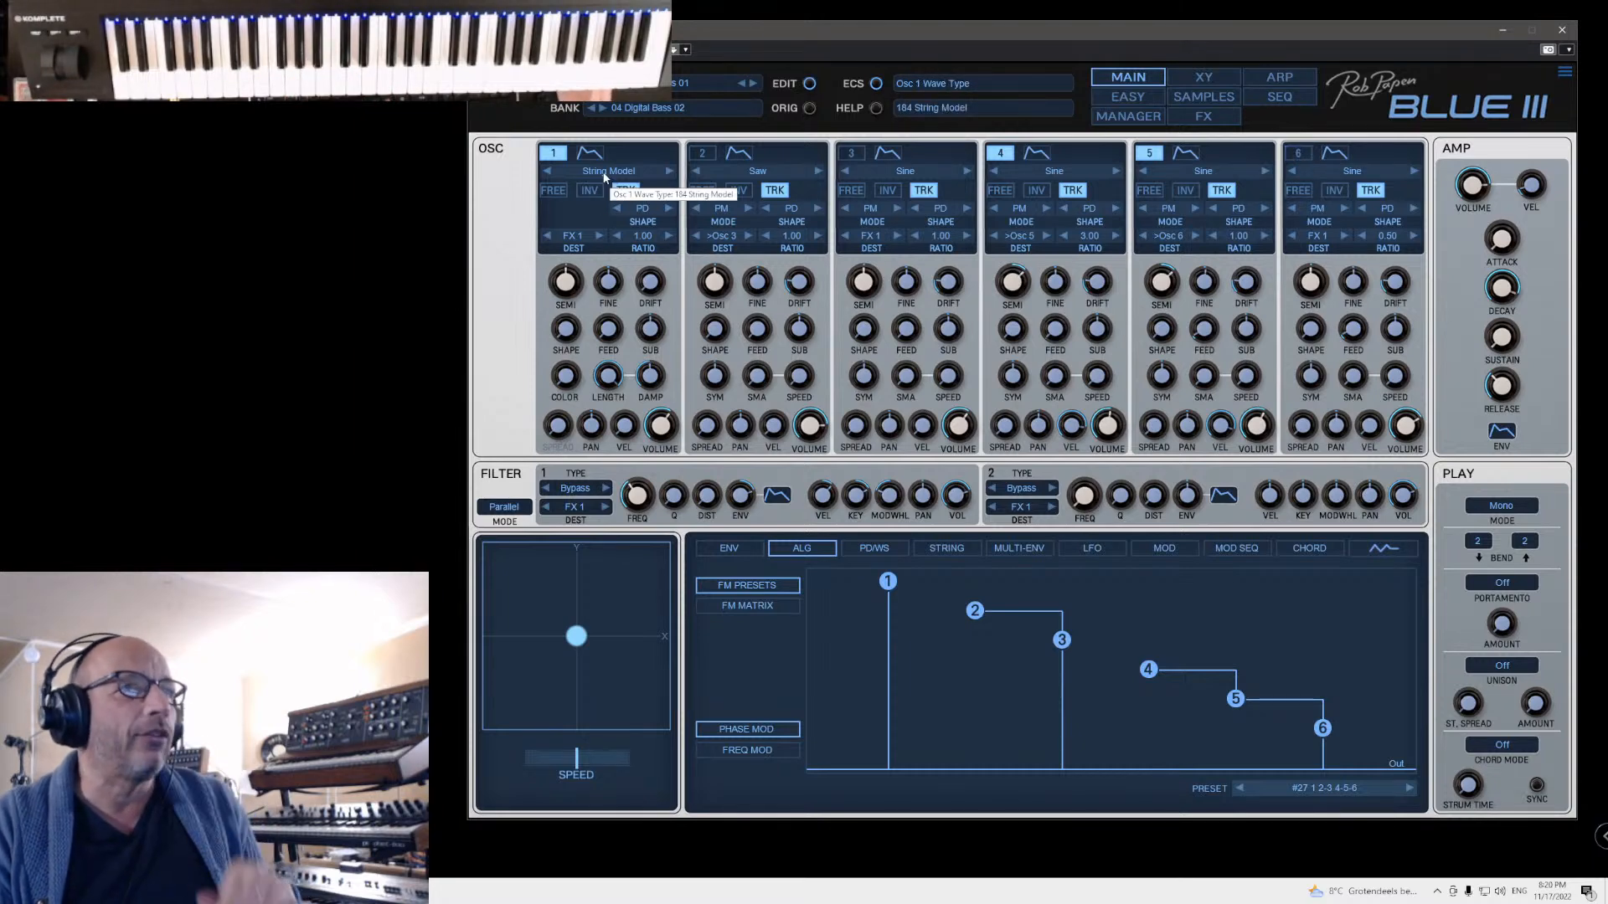
click(955, 549)
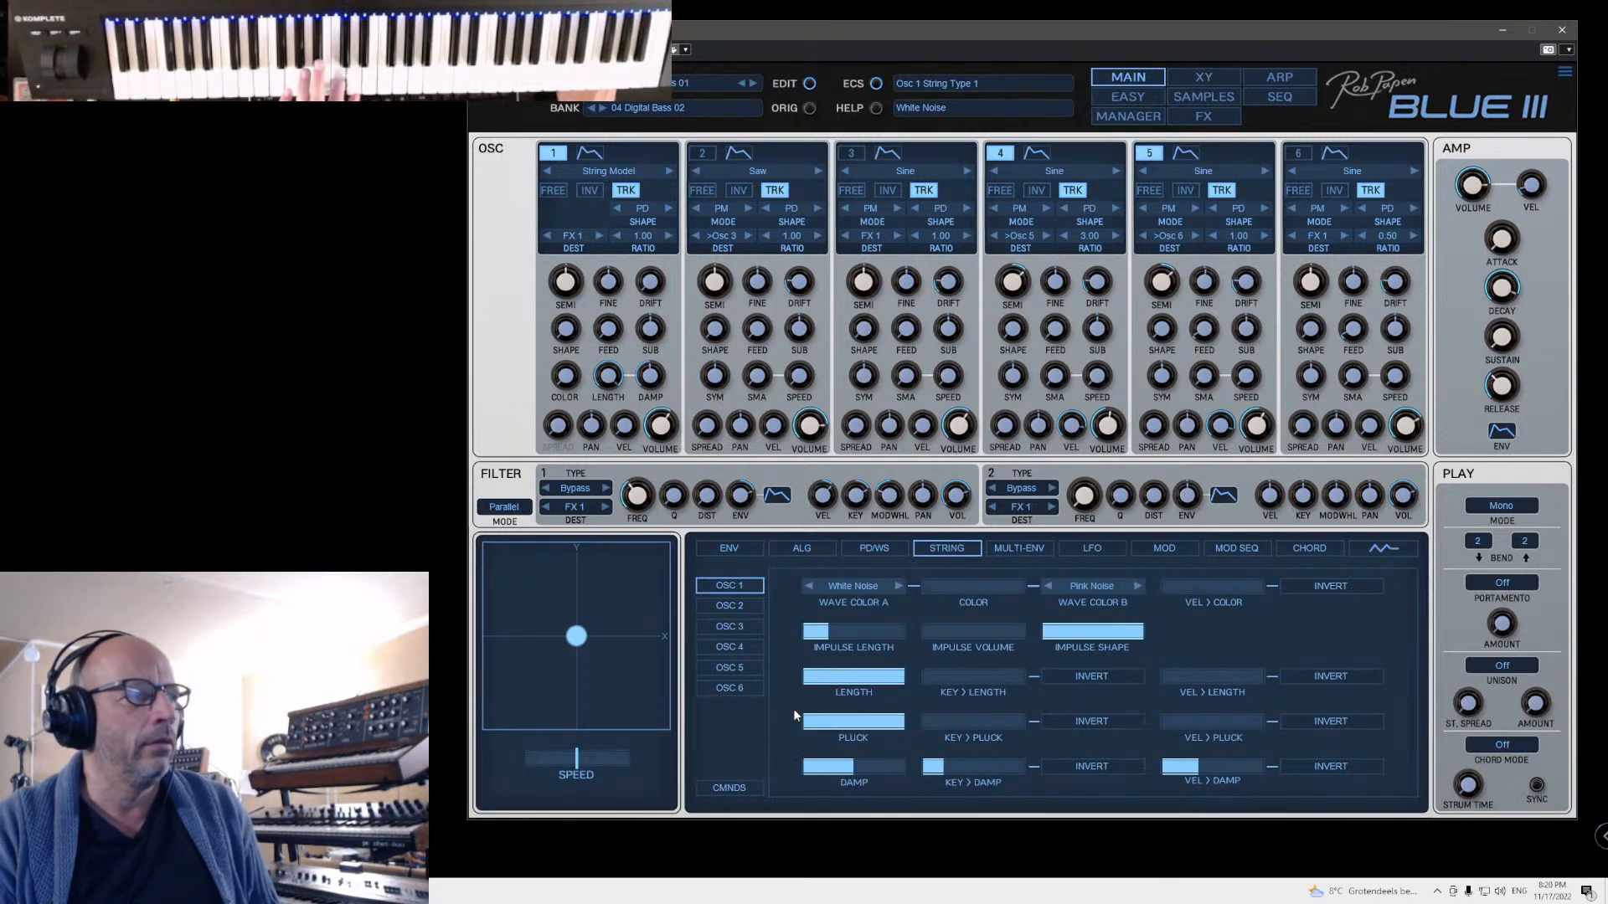
click(1298, 154)
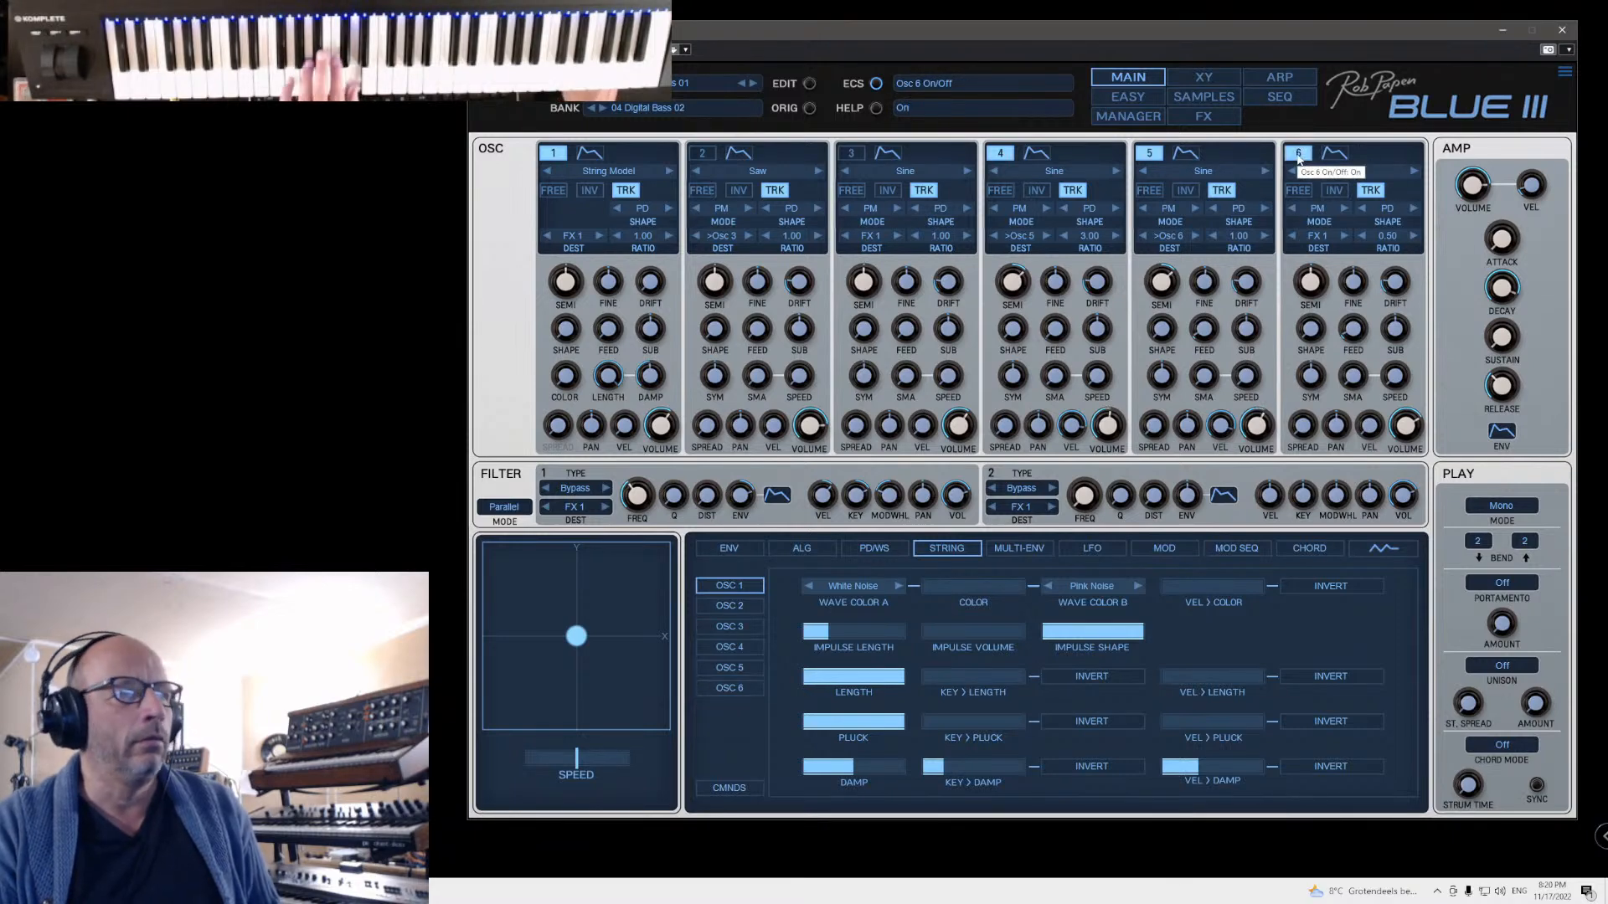
Step: Open the bank 05 SynthLeads 01 ordered by date and load the preset 002 VoxSyn Four Lead
click(1155, 122)
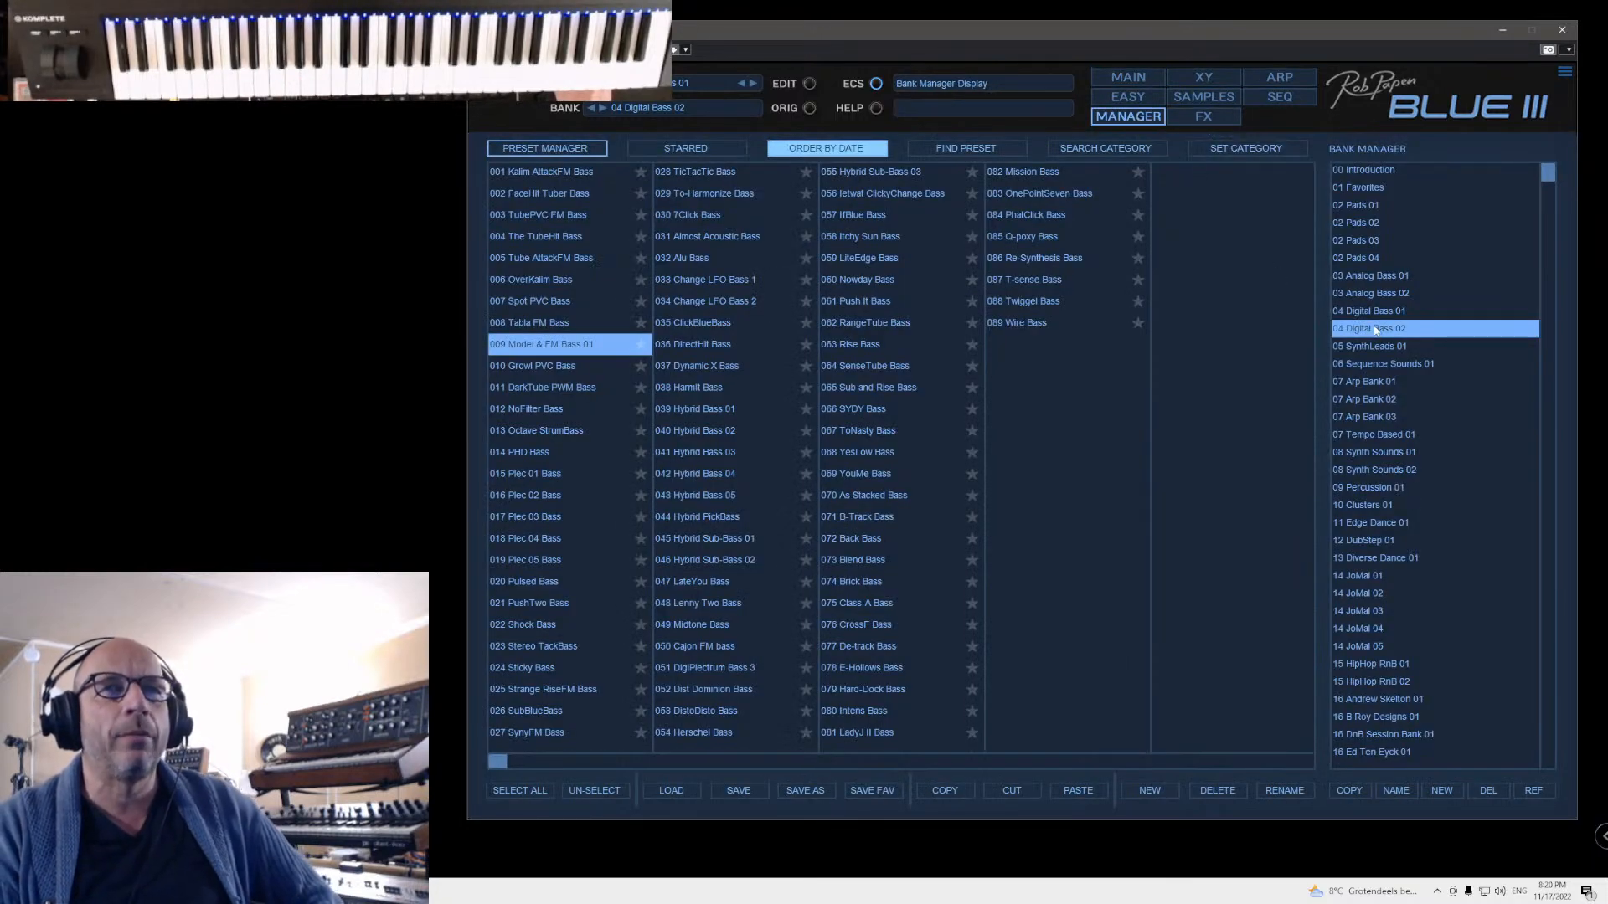
click(1360, 347)
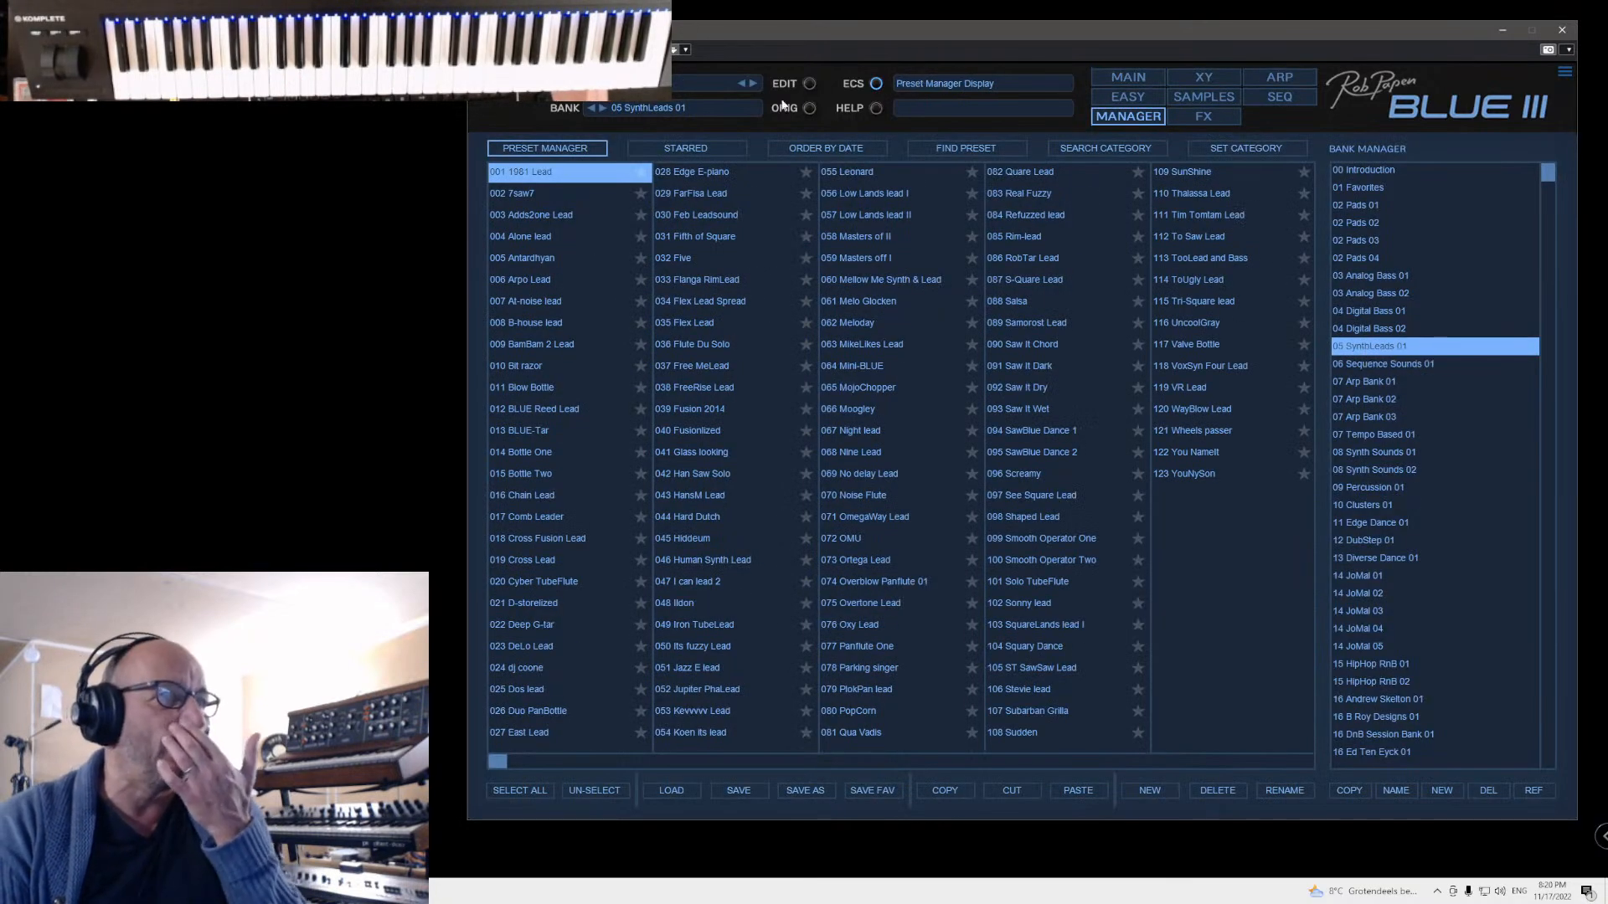
click(814, 153)
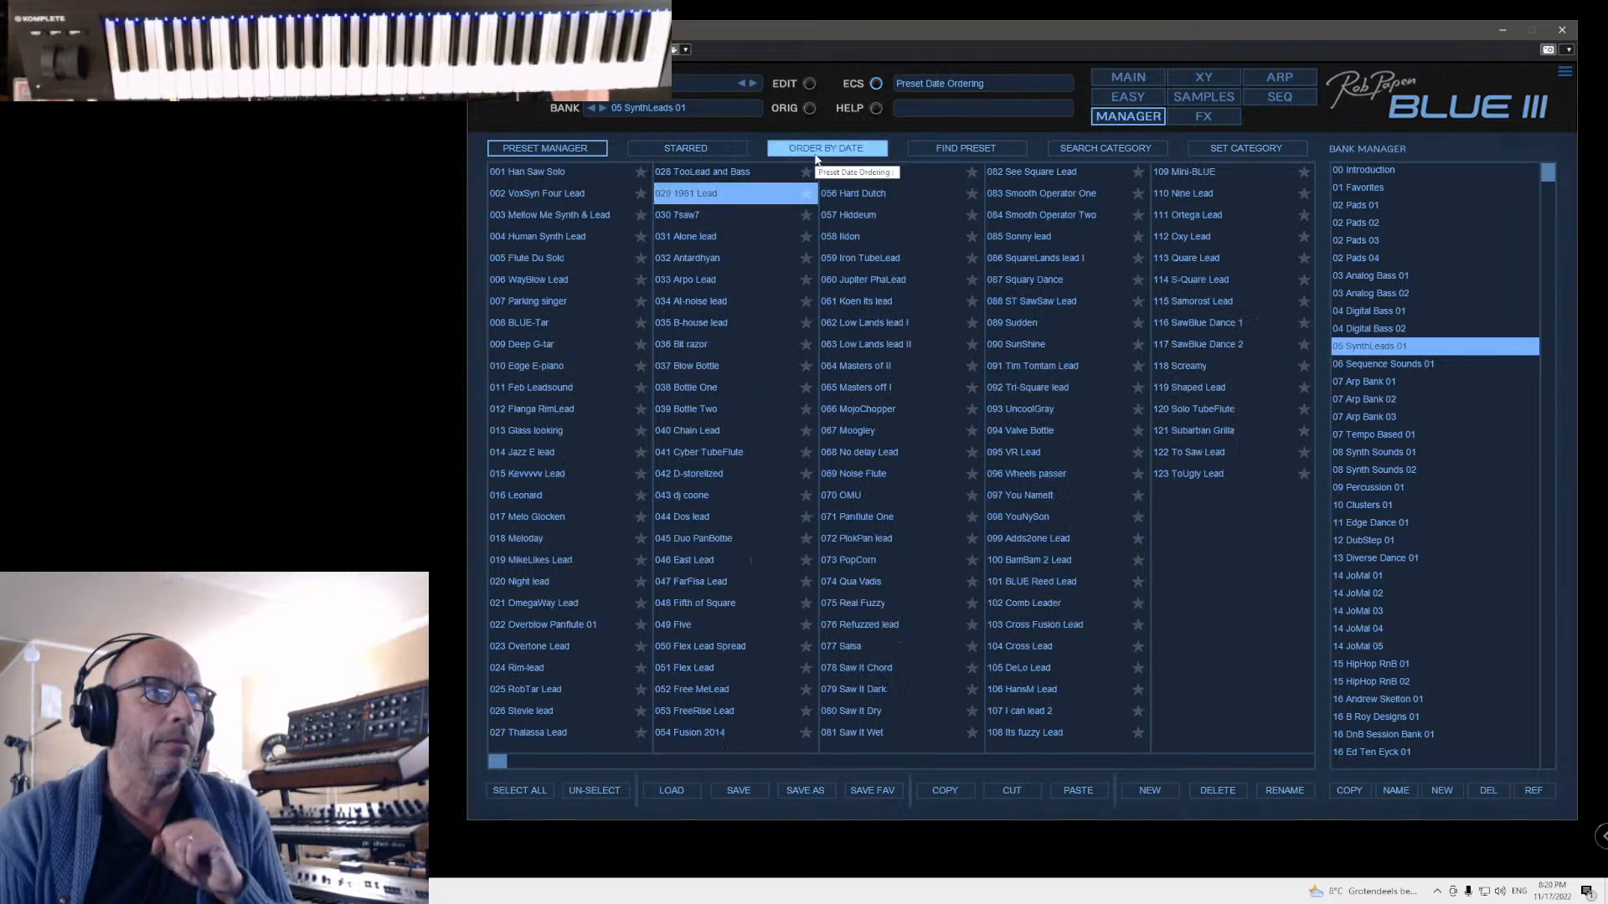
click(529, 194)
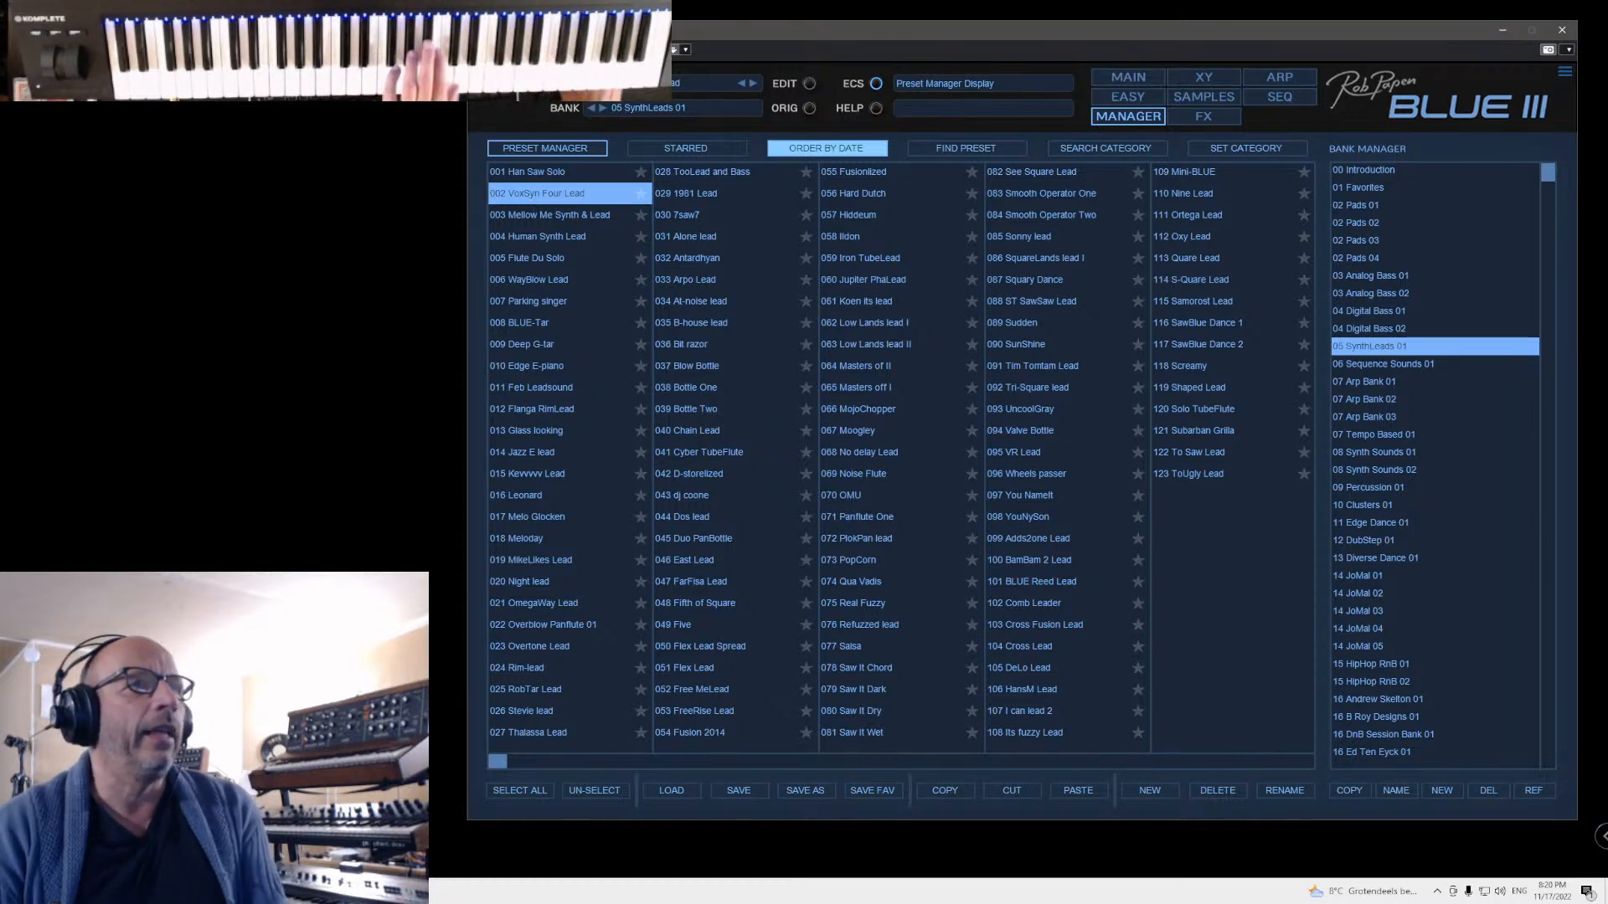
Step: Load the presets 003 Mellow Me Synth & Lead and 004 Human Synth Lead in turn, showing the oscillators of each
click(528, 214)
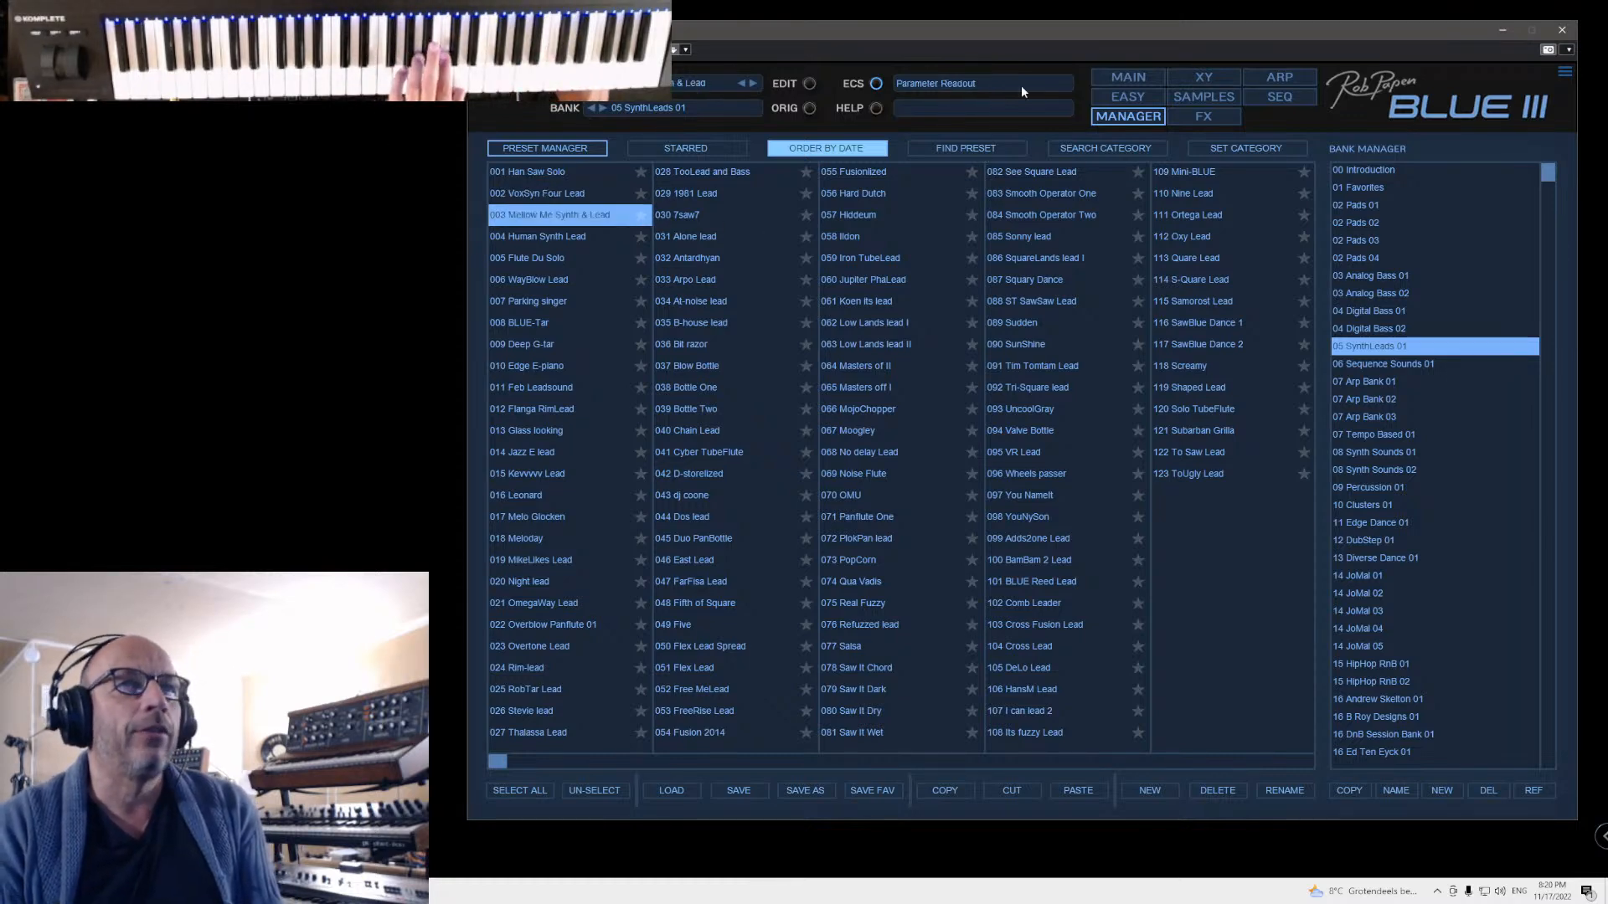
click(1128, 77)
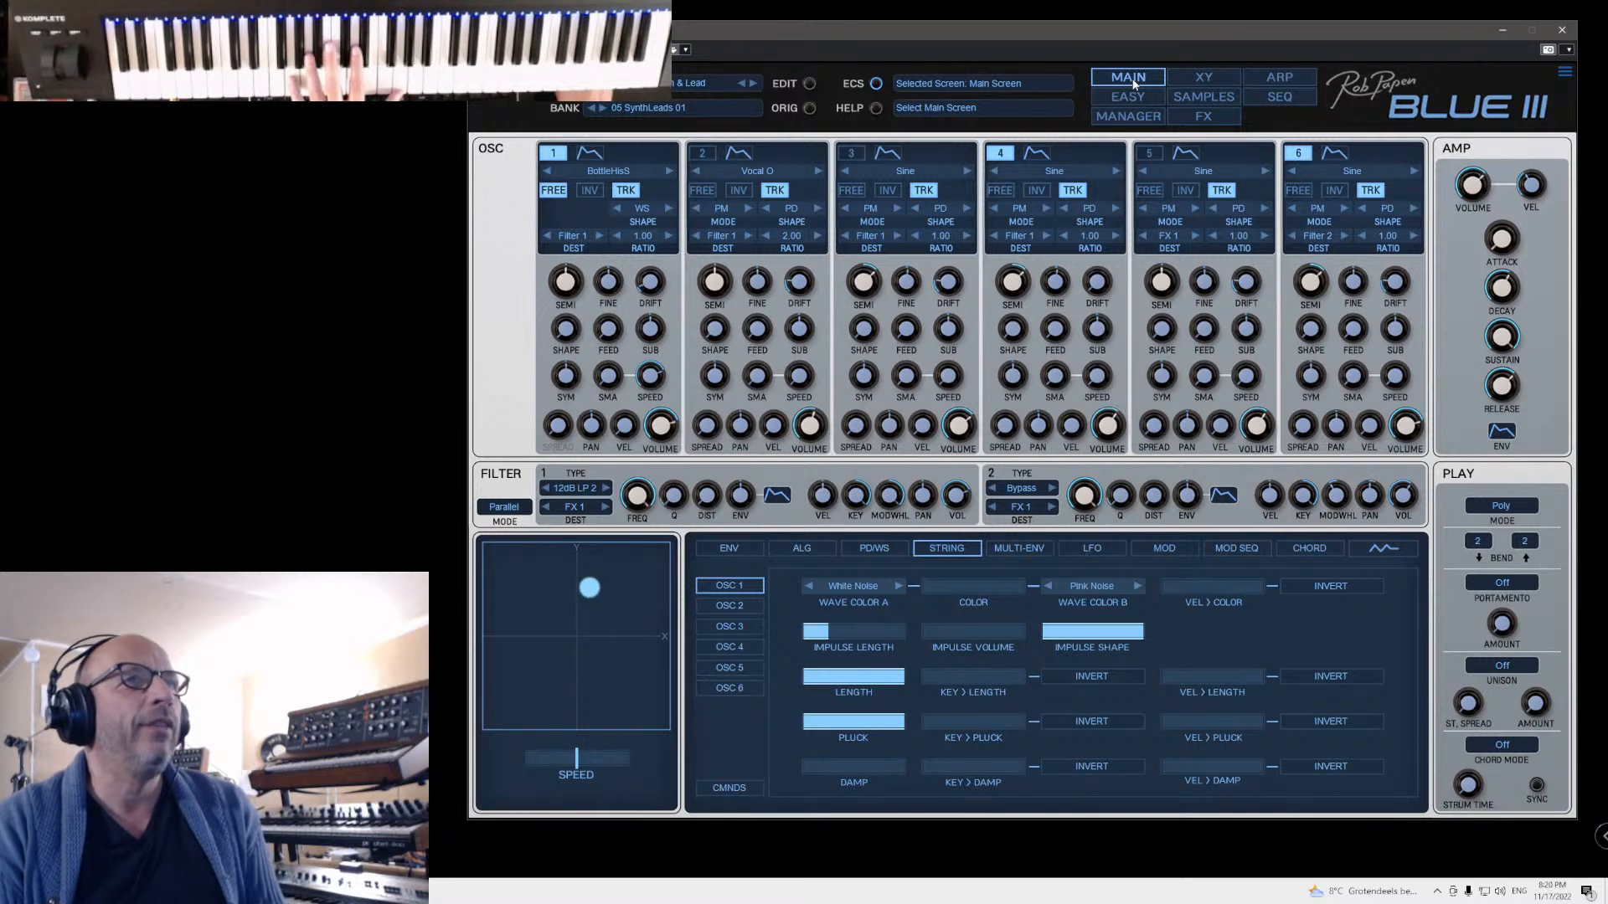
click(1128, 117)
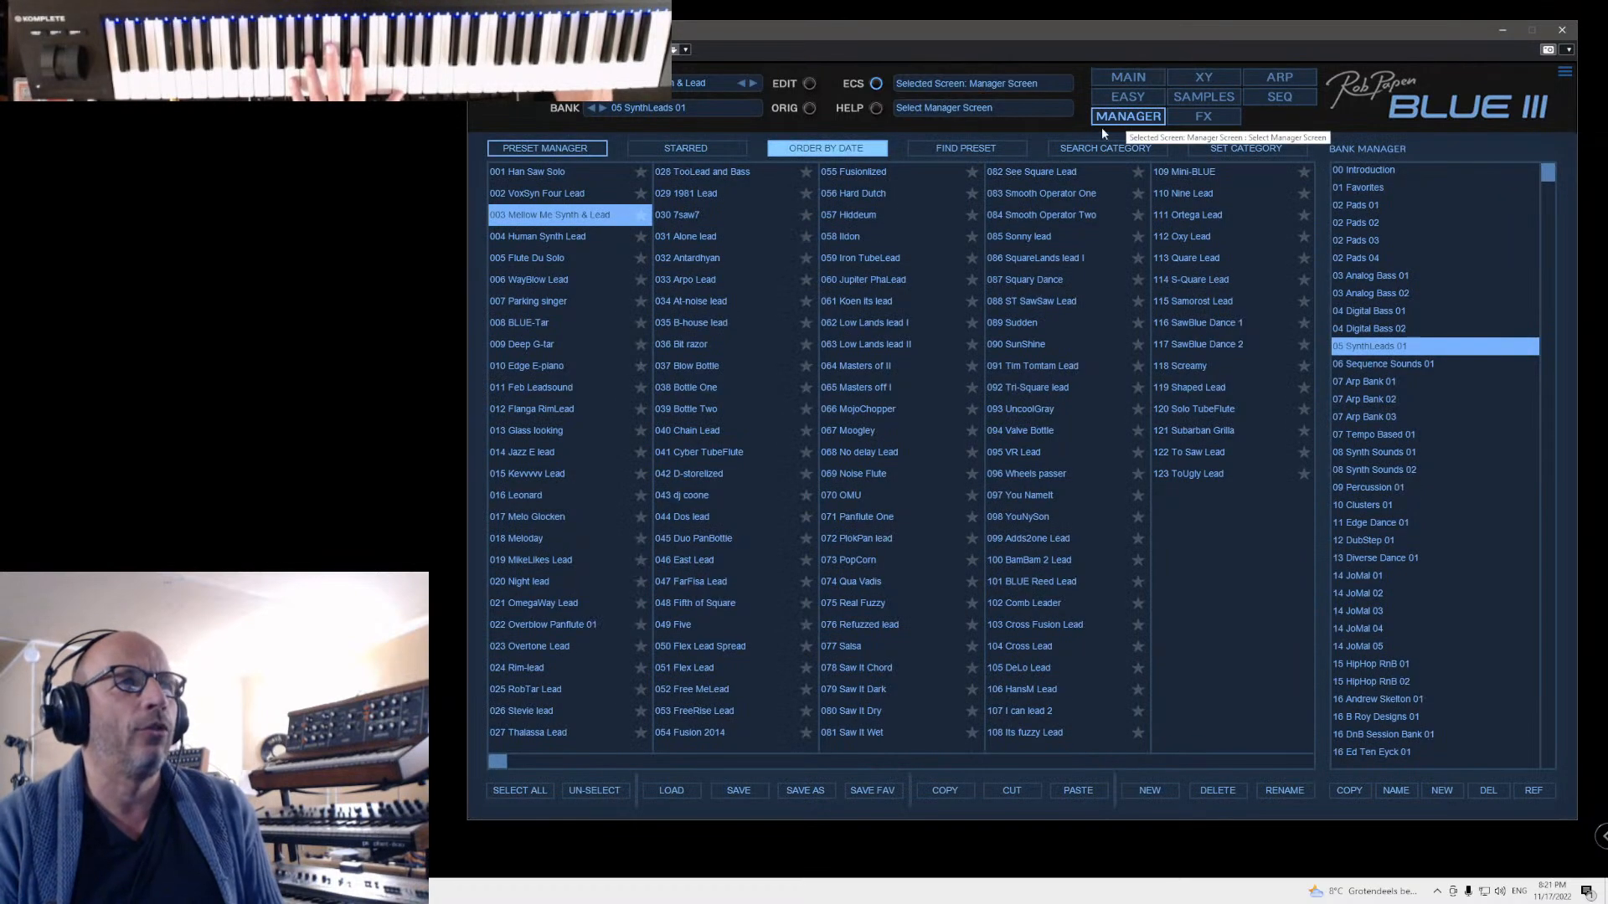
click(1129, 77)
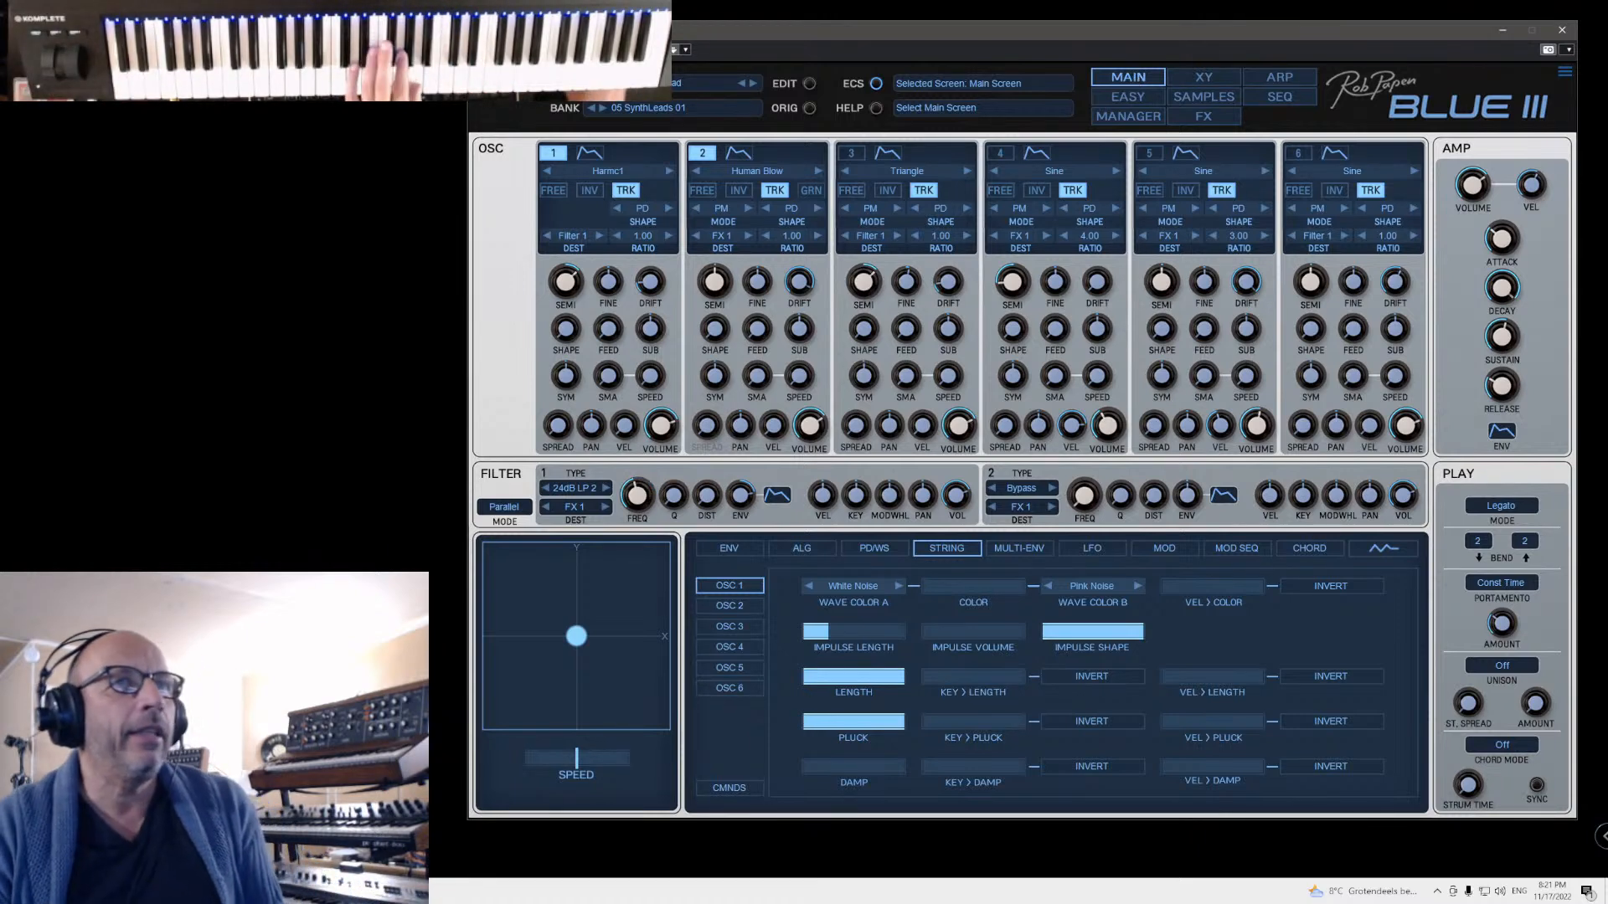
Step: Switch oscillator 1 off and back on, and do the same with oscillator 2, to hear each one alone
click(554, 155)
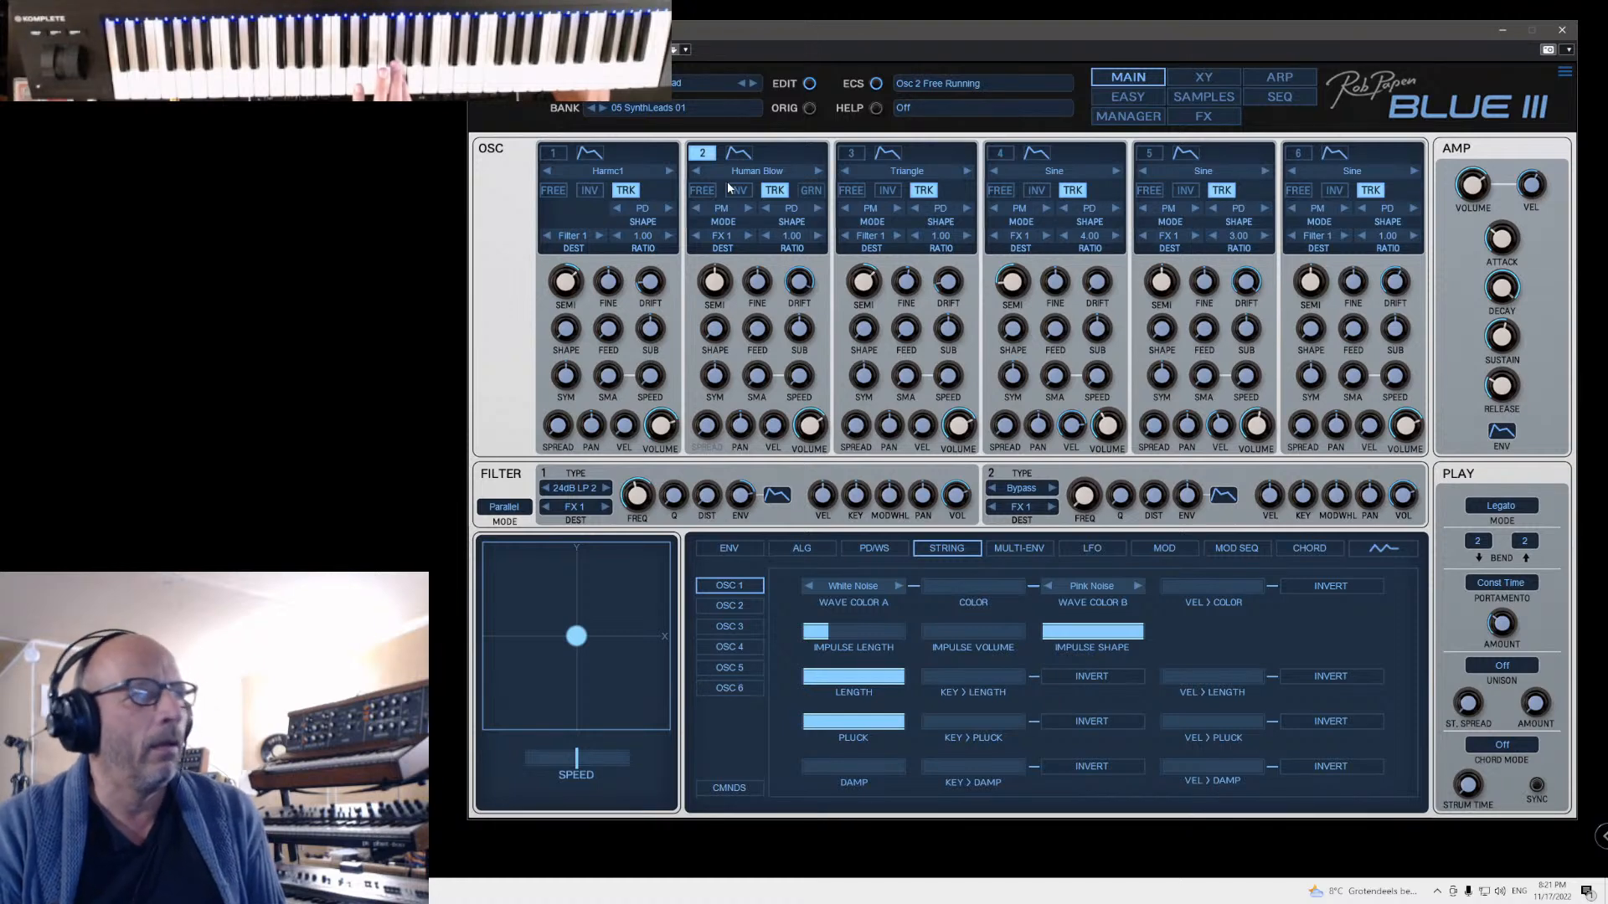
click(556, 154)
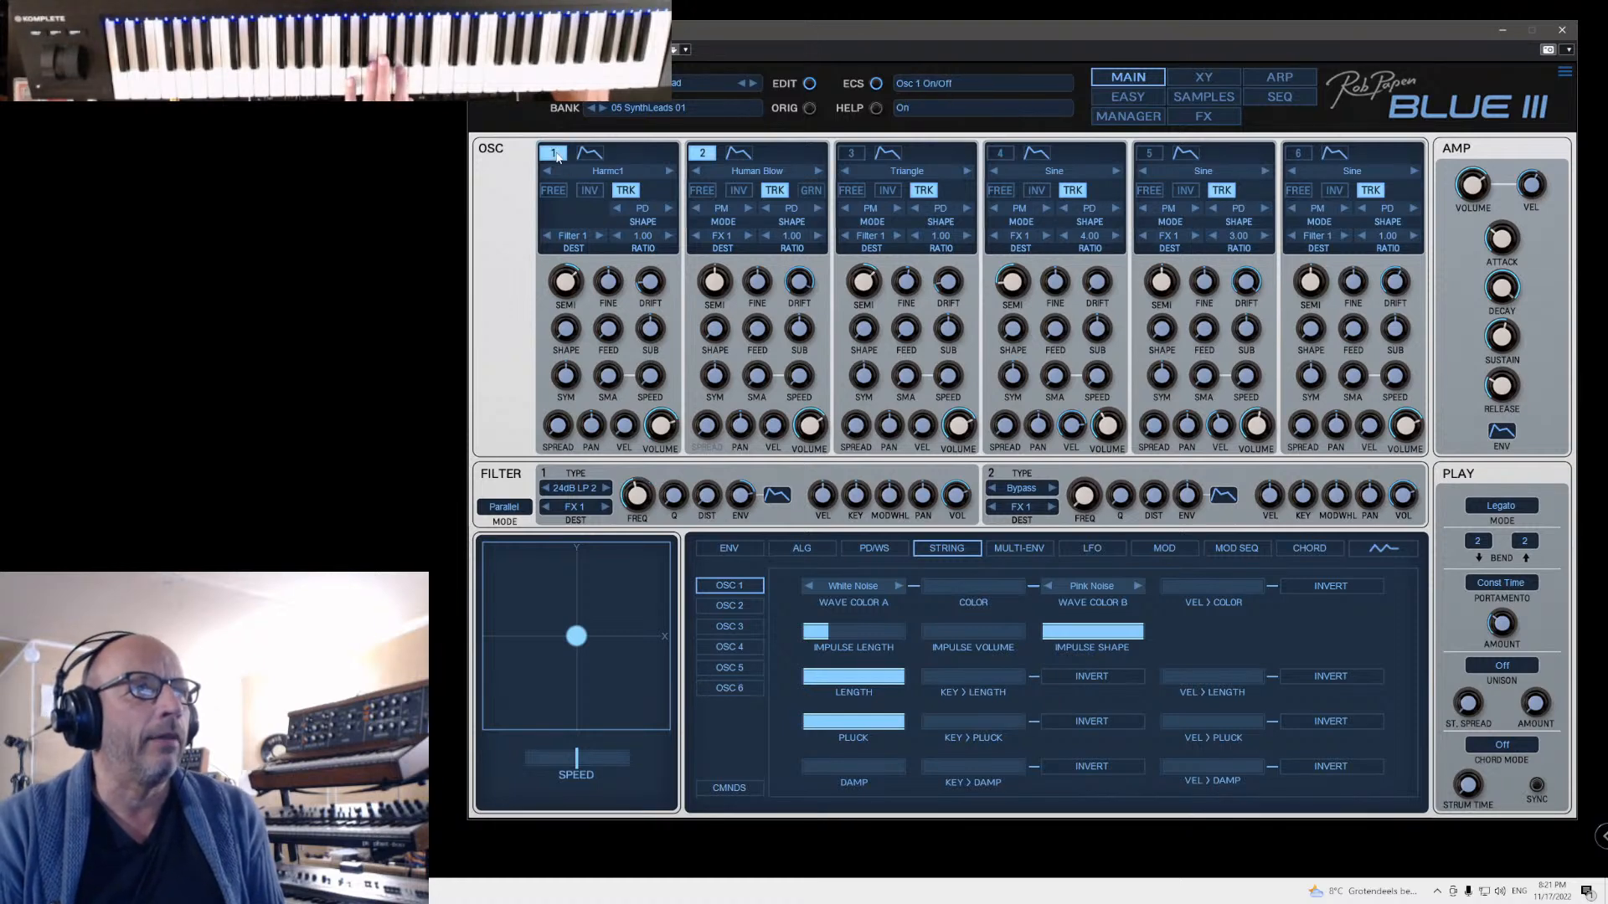
click(705, 163)
click(708, 160)
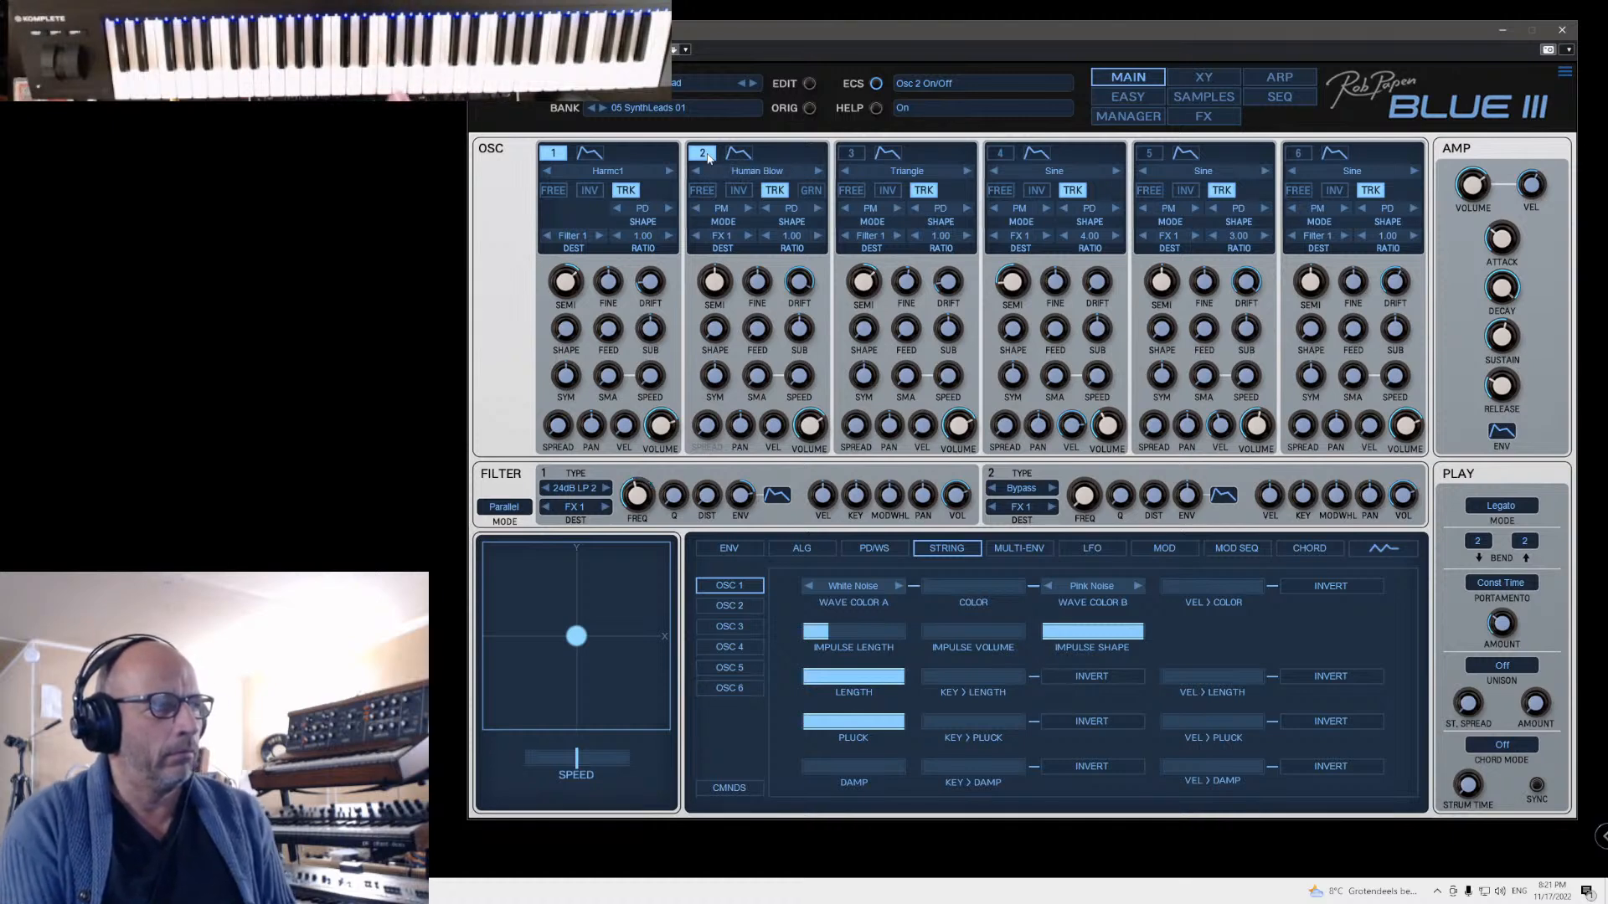
Step: Load the preset 005 Flute Du Solo and show its oscillators
click(1118, 117)
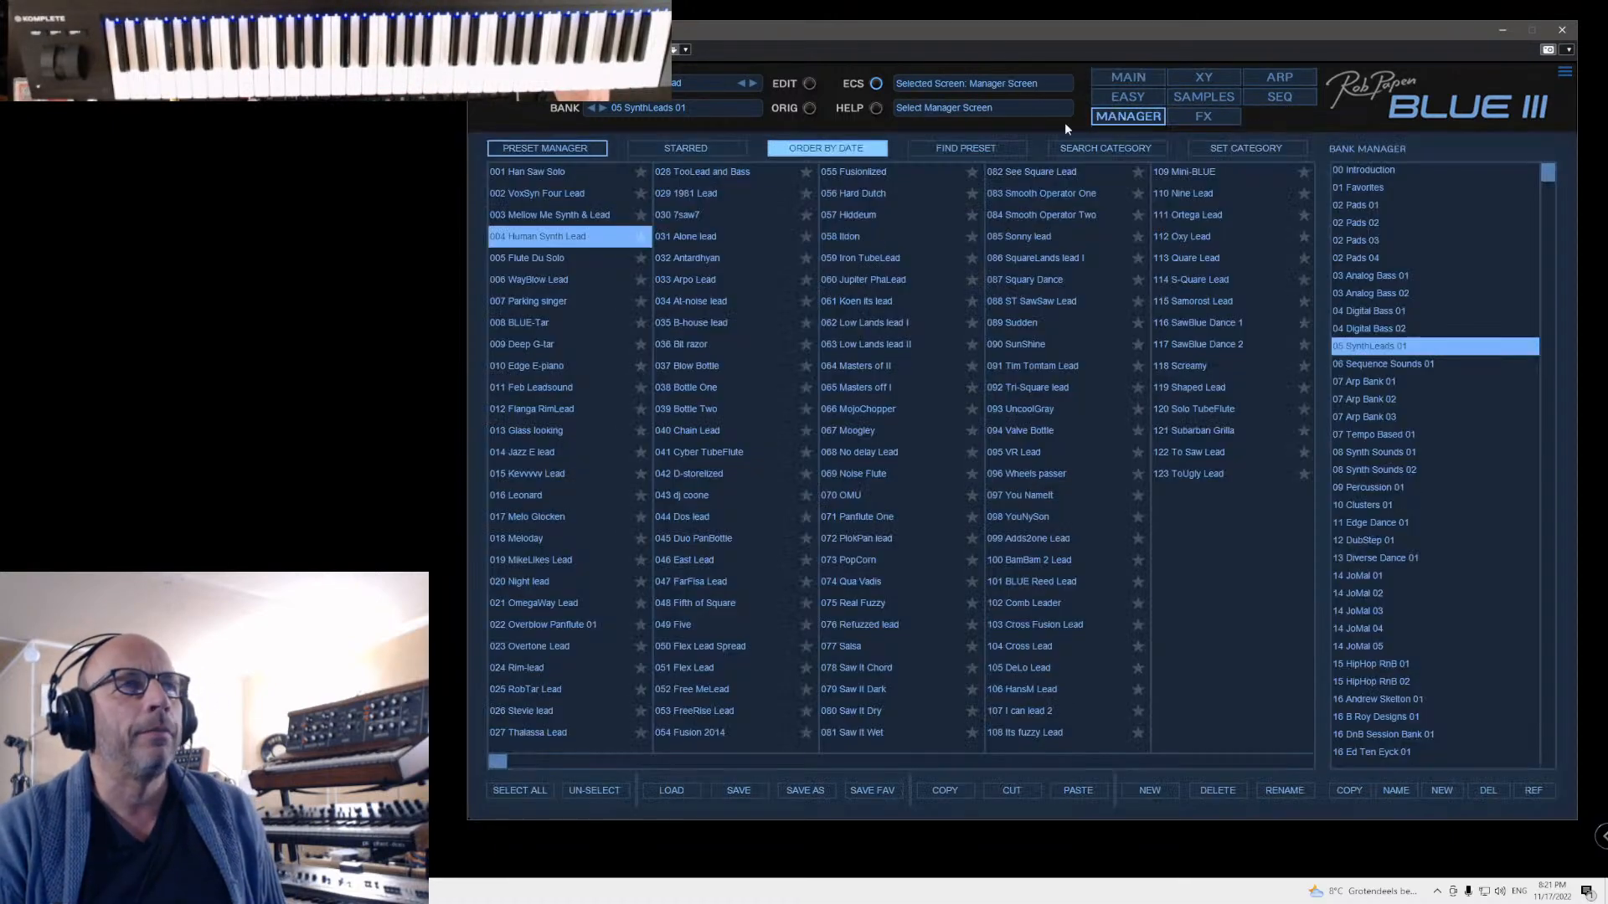
click(540, 262)
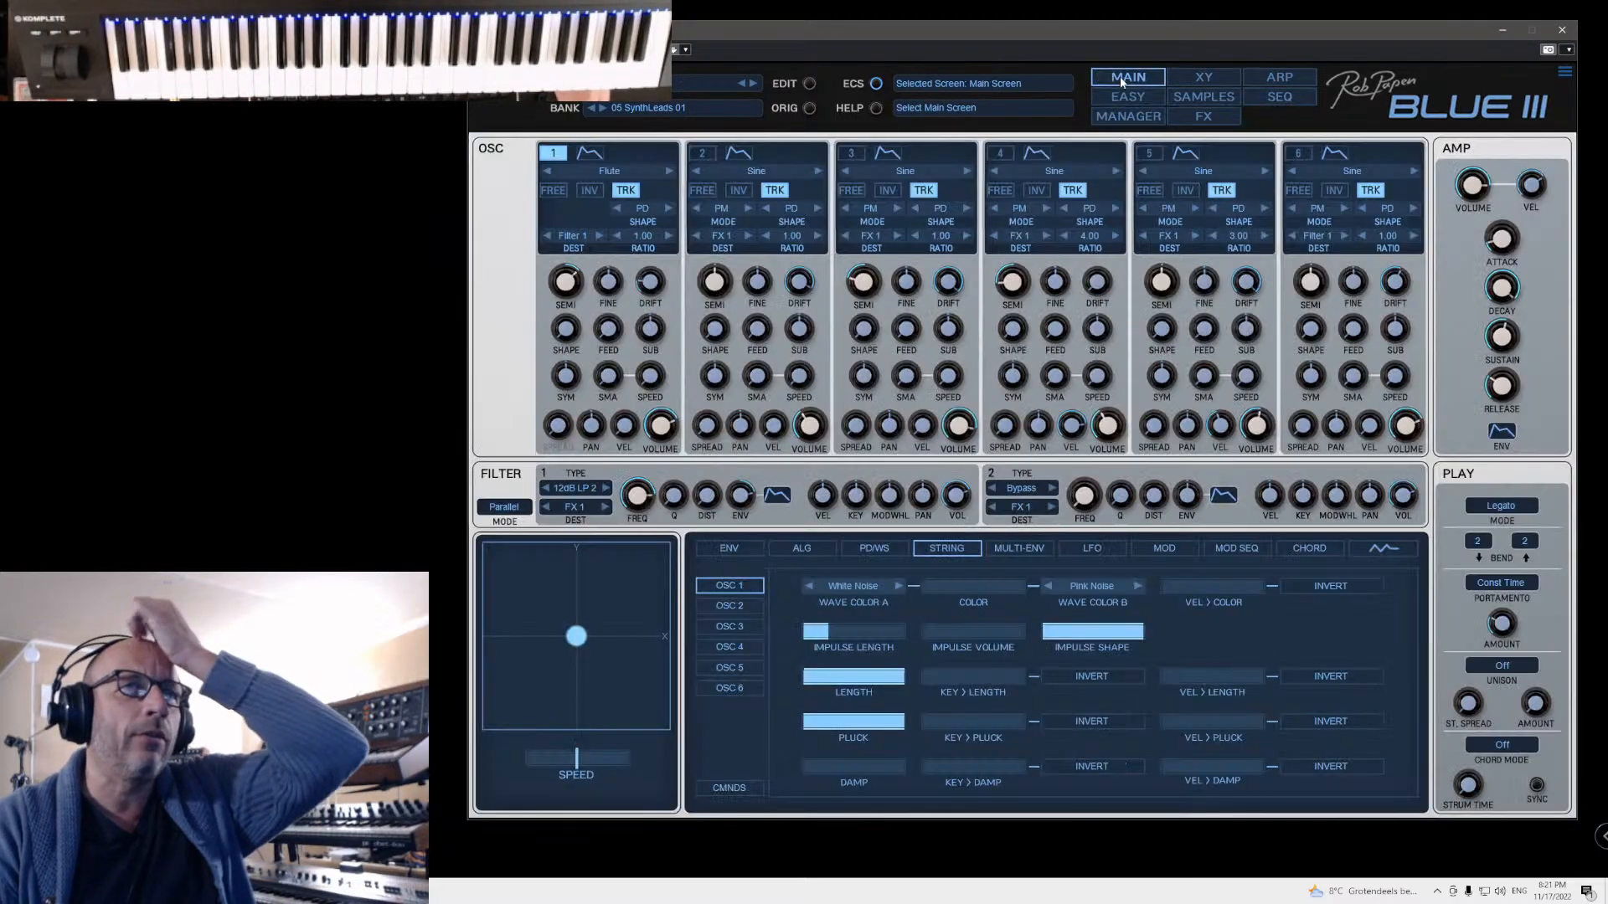
click(1125, 79)
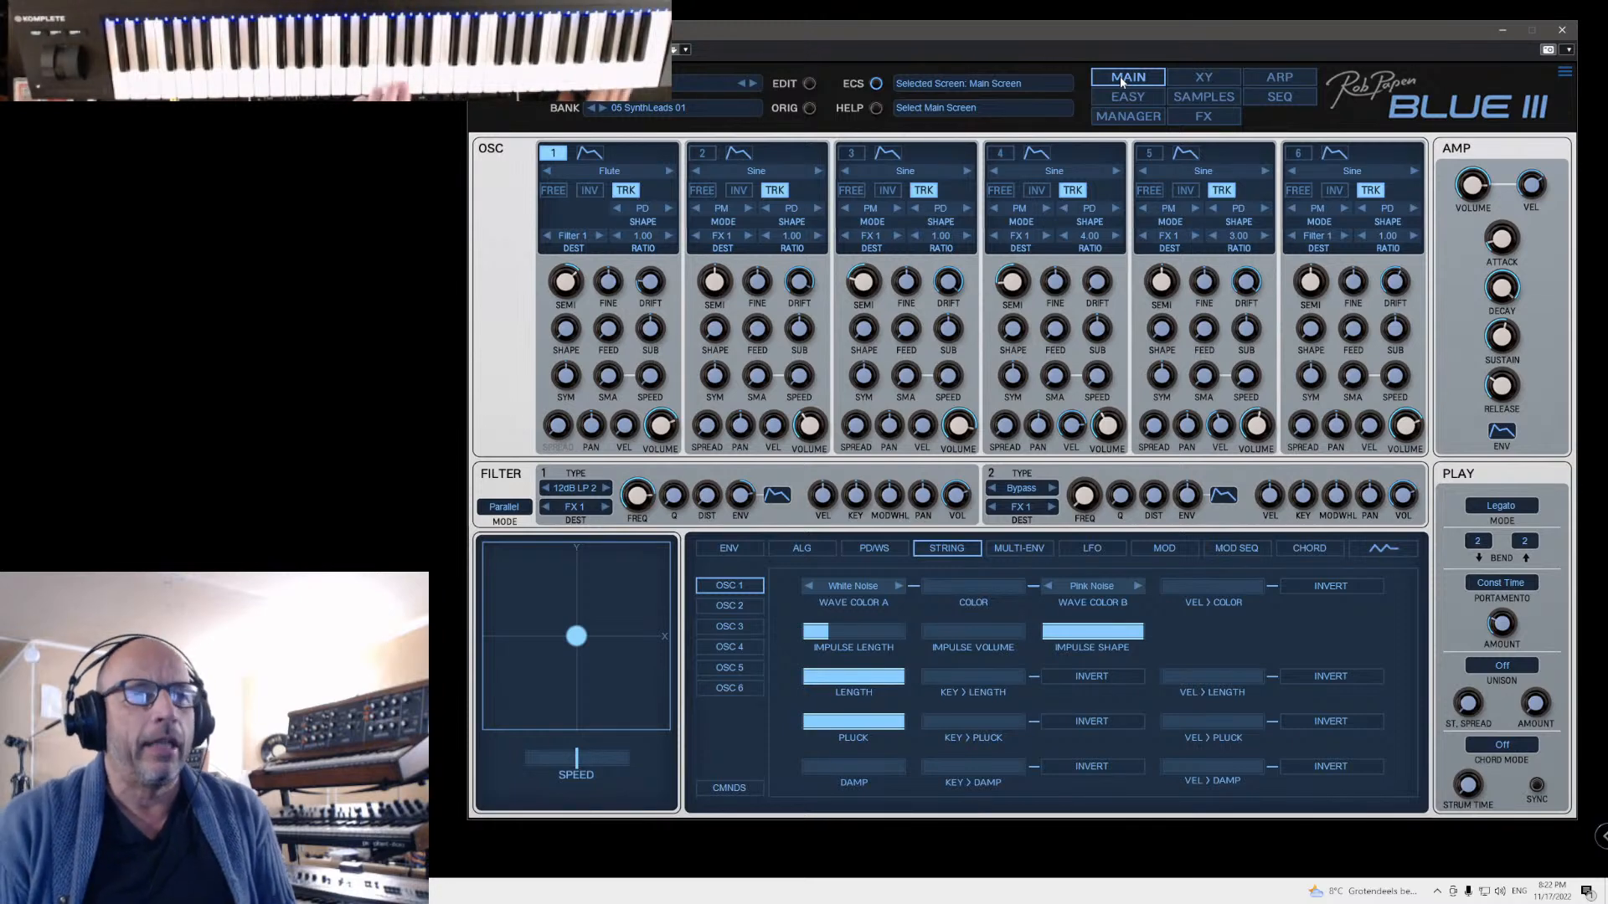
Step: Show the vibrato LFO settings, try its amount at 88 % and restore the original preset
click(1113, 548)
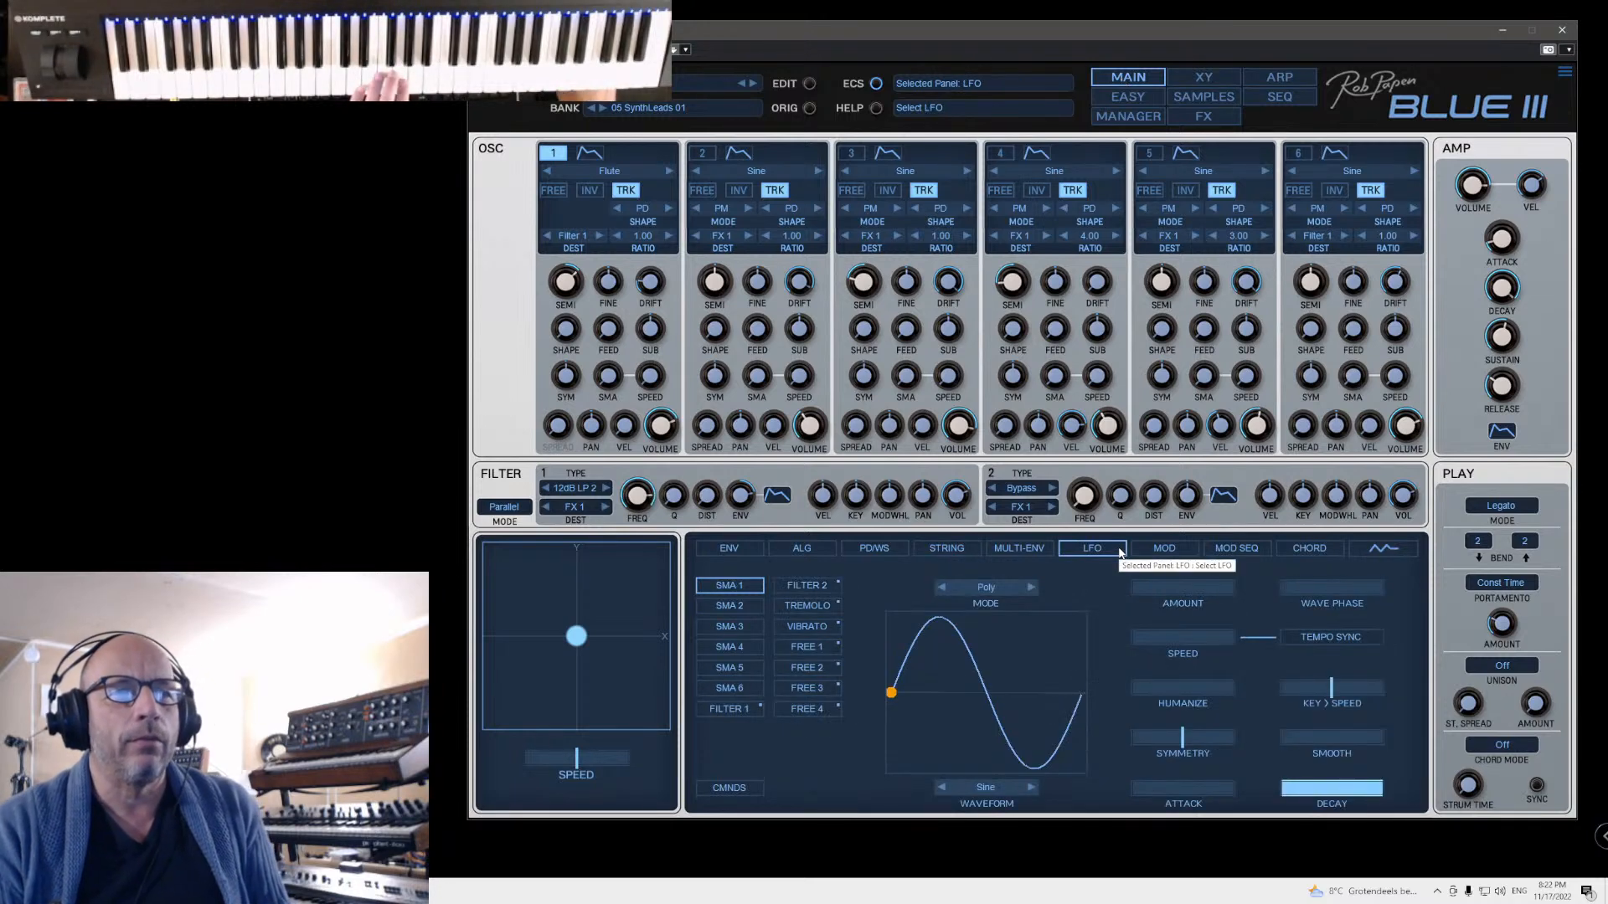
click(799, 628)
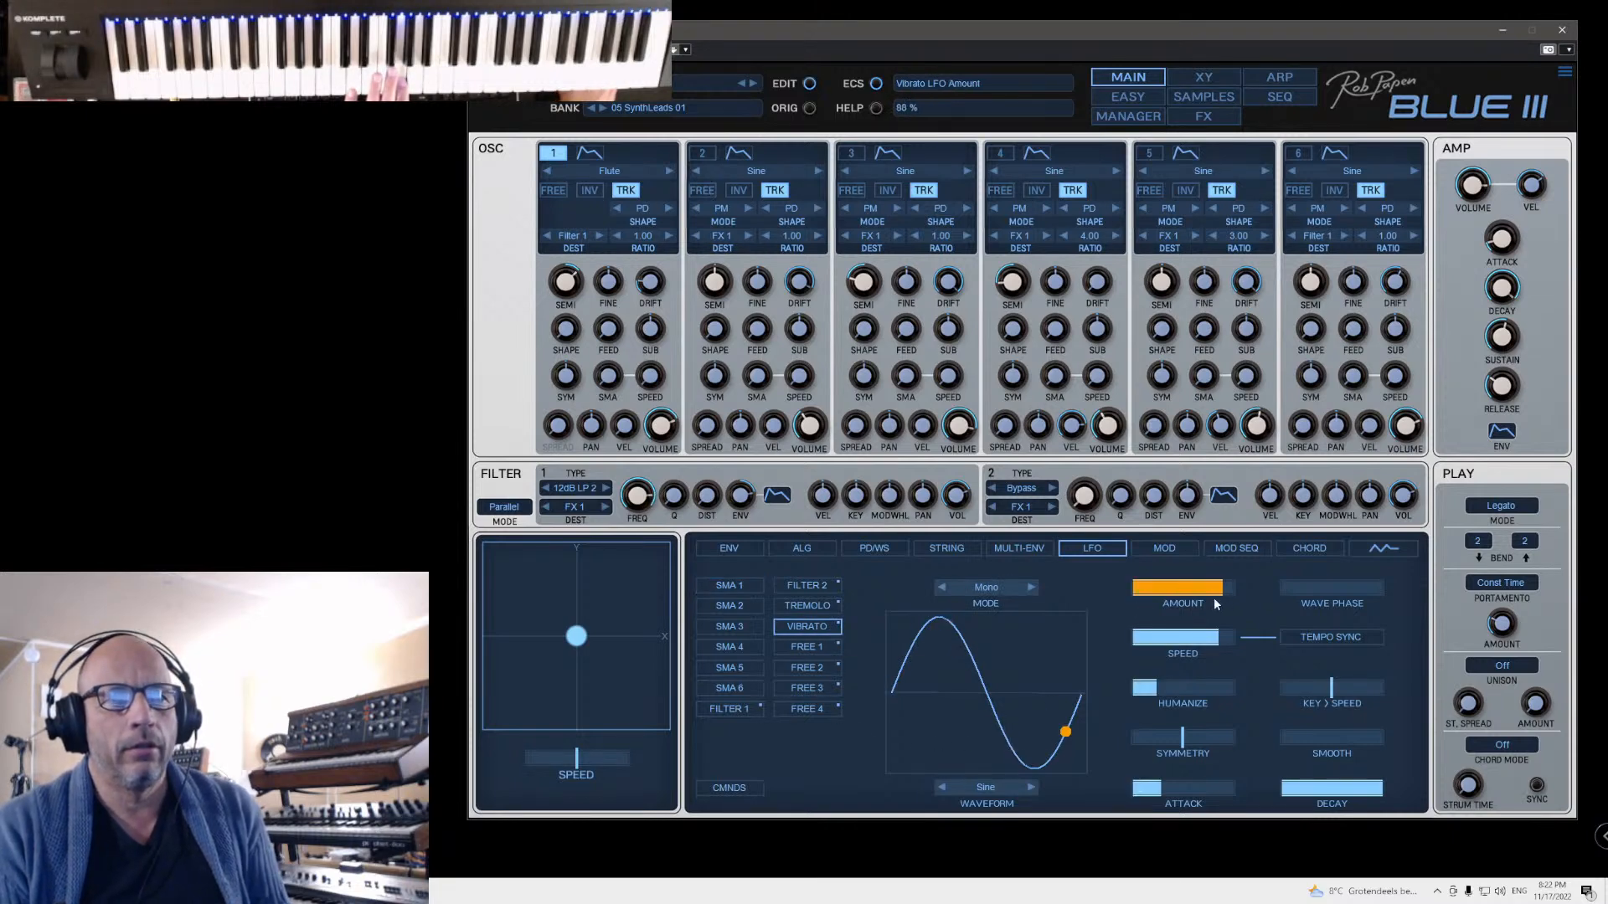
drag(1224, 596, 1162, 600)
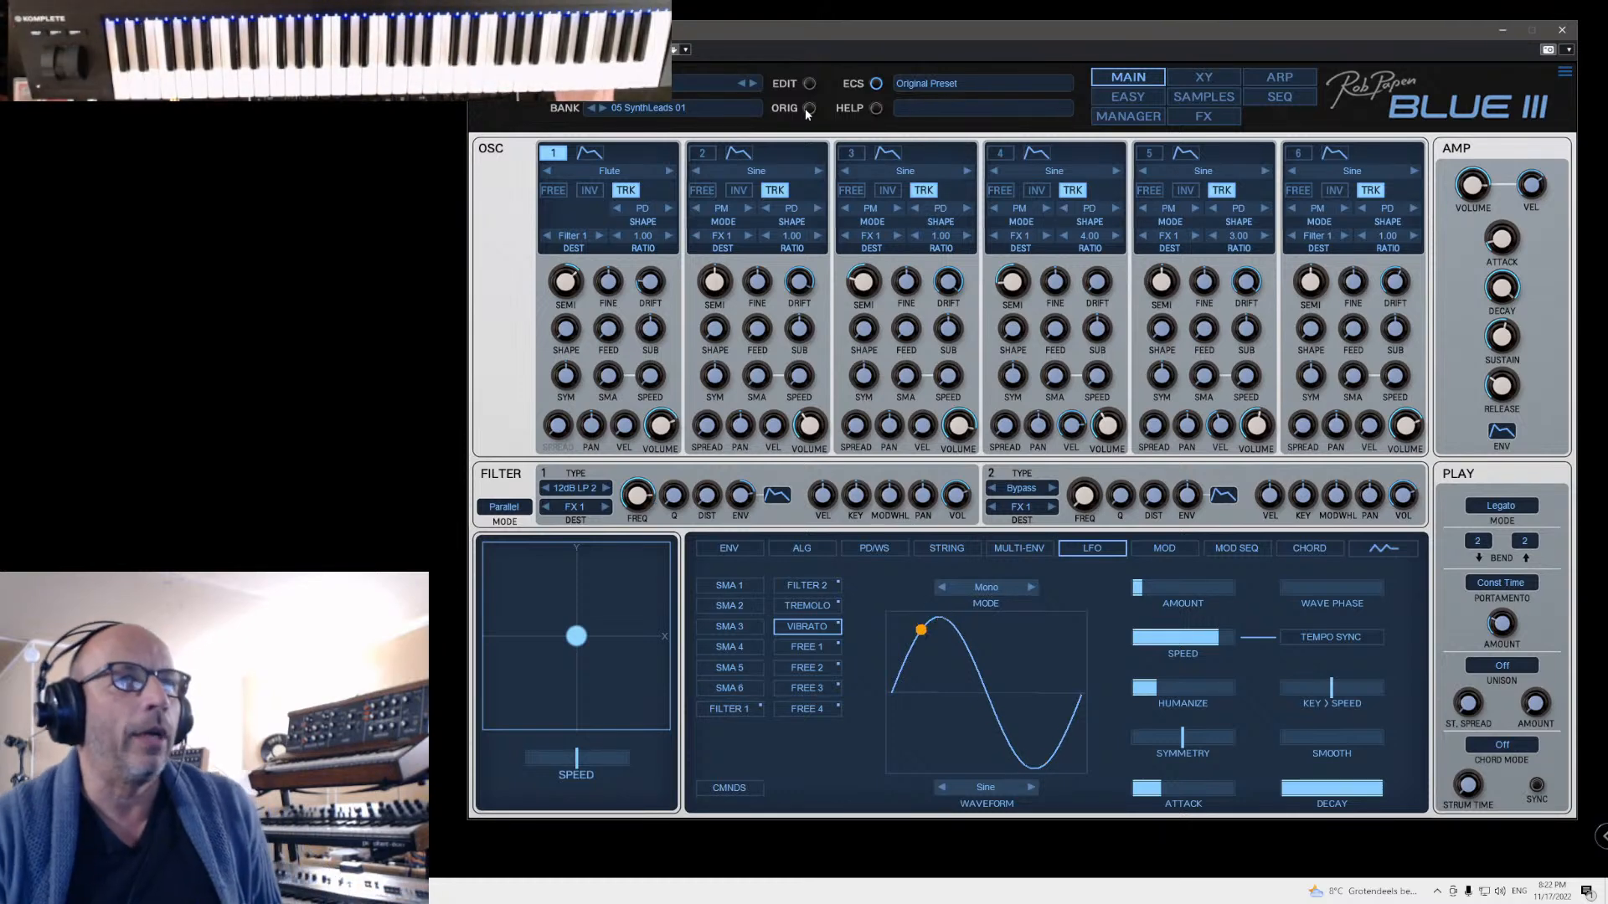
Step: Load 006 WayBlow Lead to show its oscillators, and load the preset 007 Parking singer
click(1128, 116)
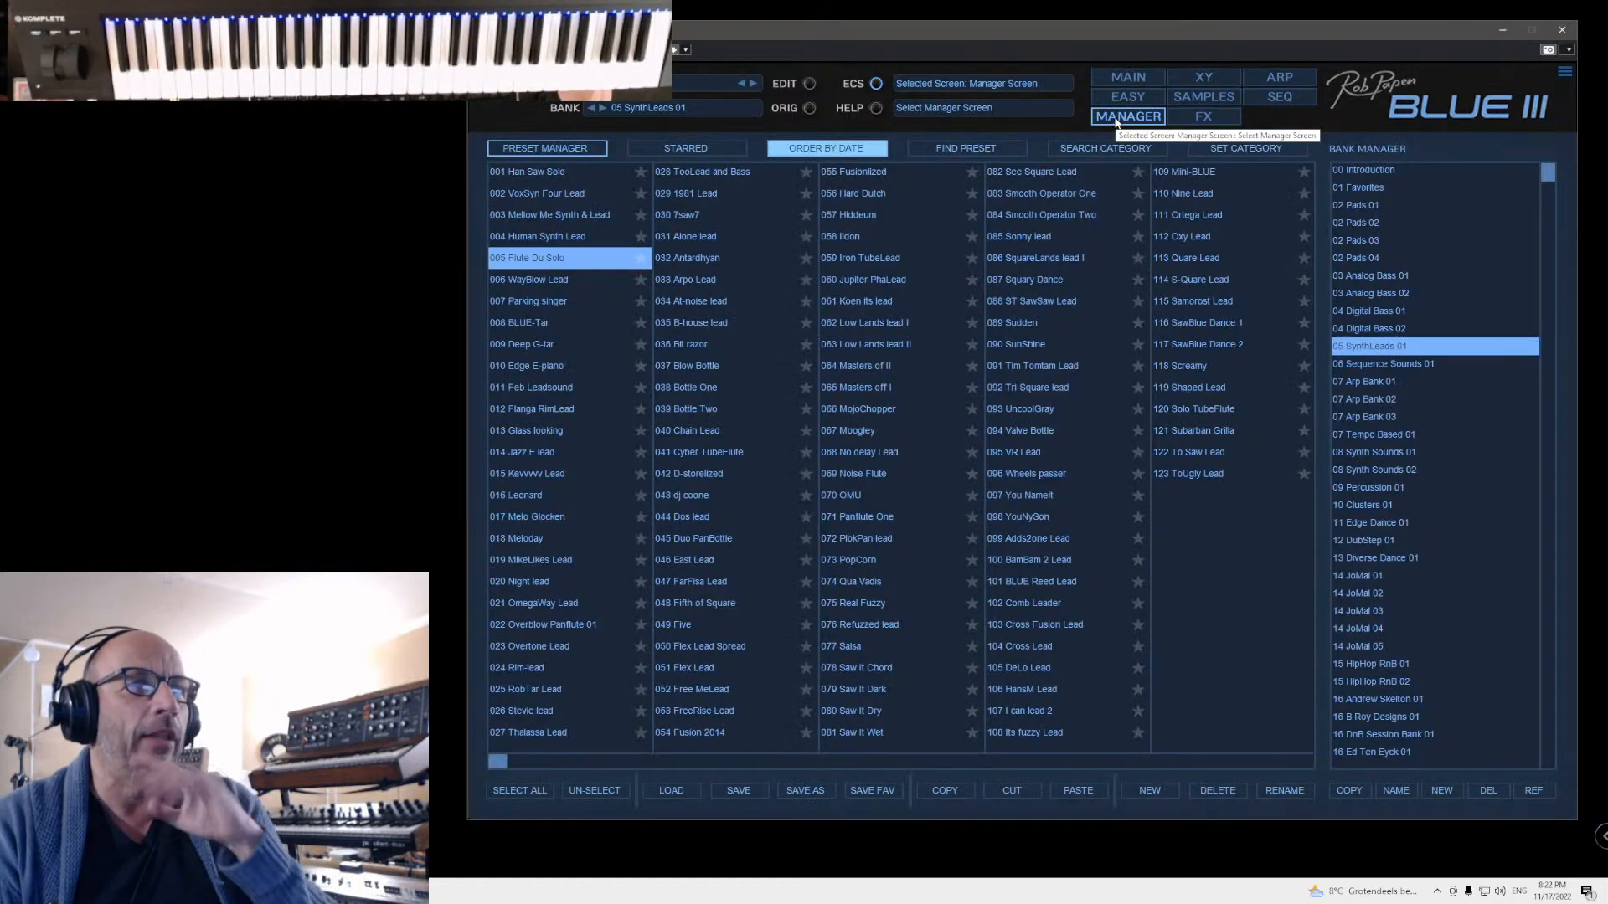
click(528, 282)
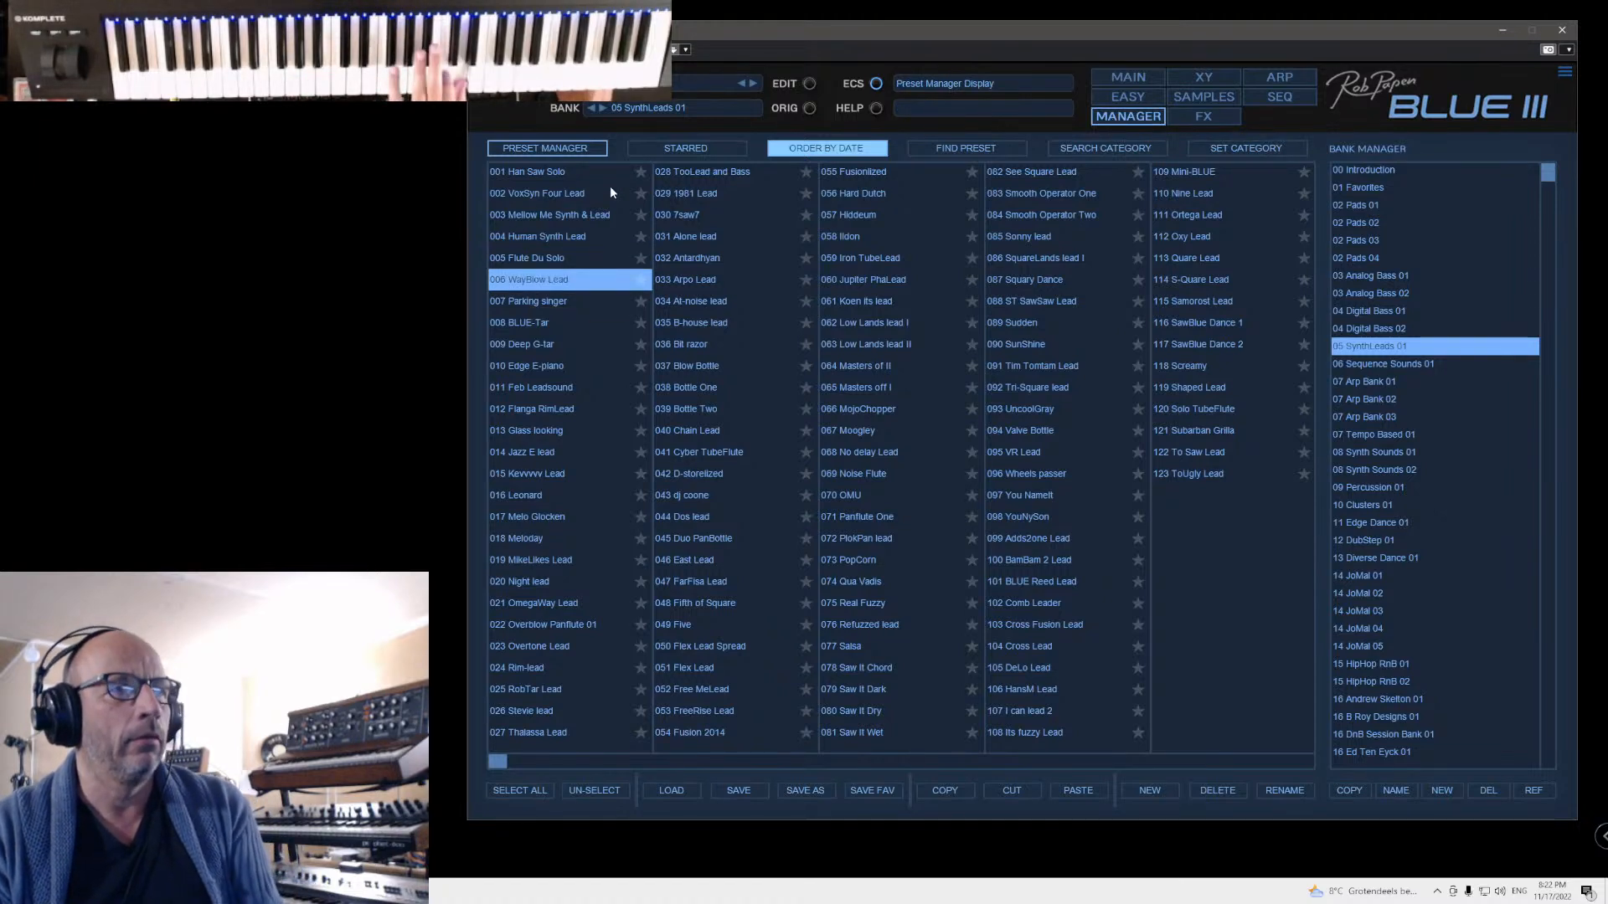
click(1128, 78)
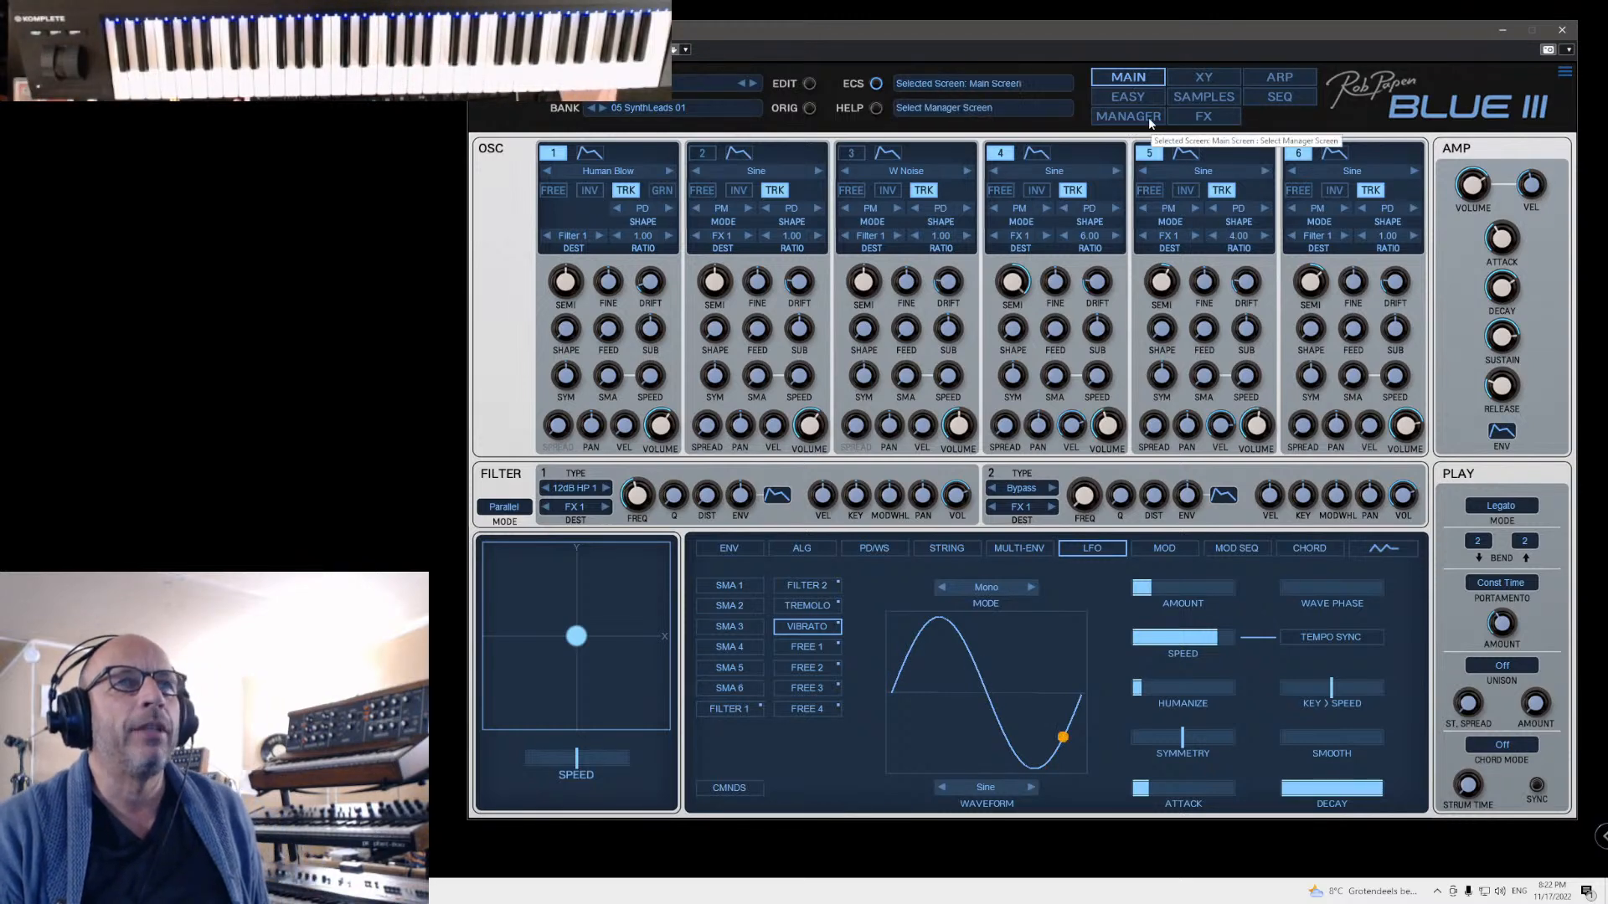
click(1125, 118)
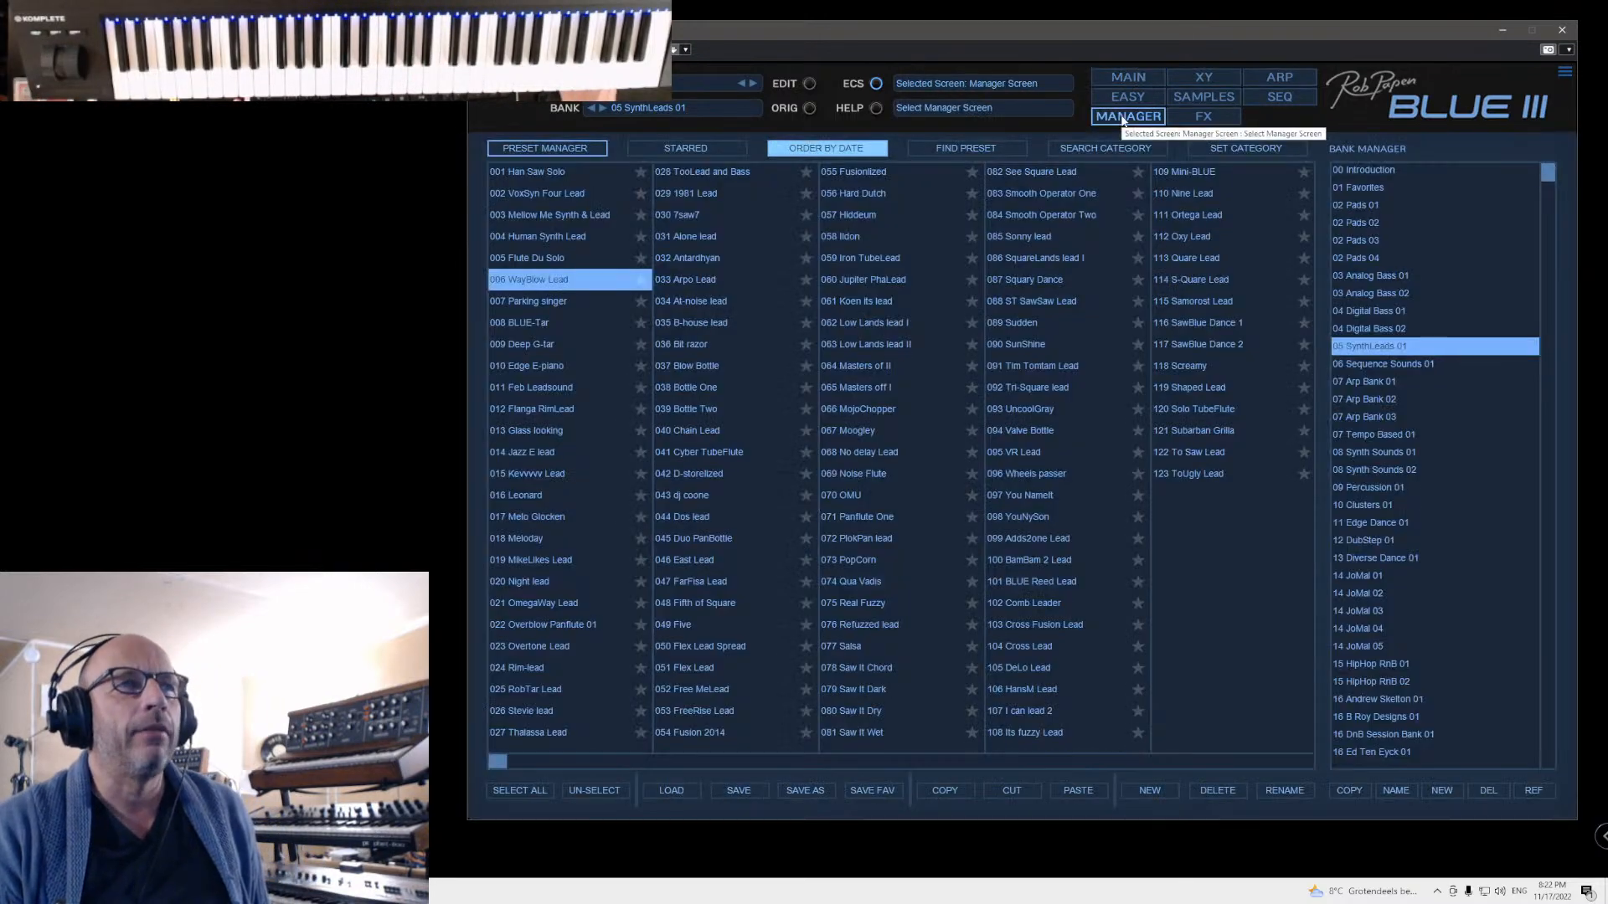
click(531, 302)
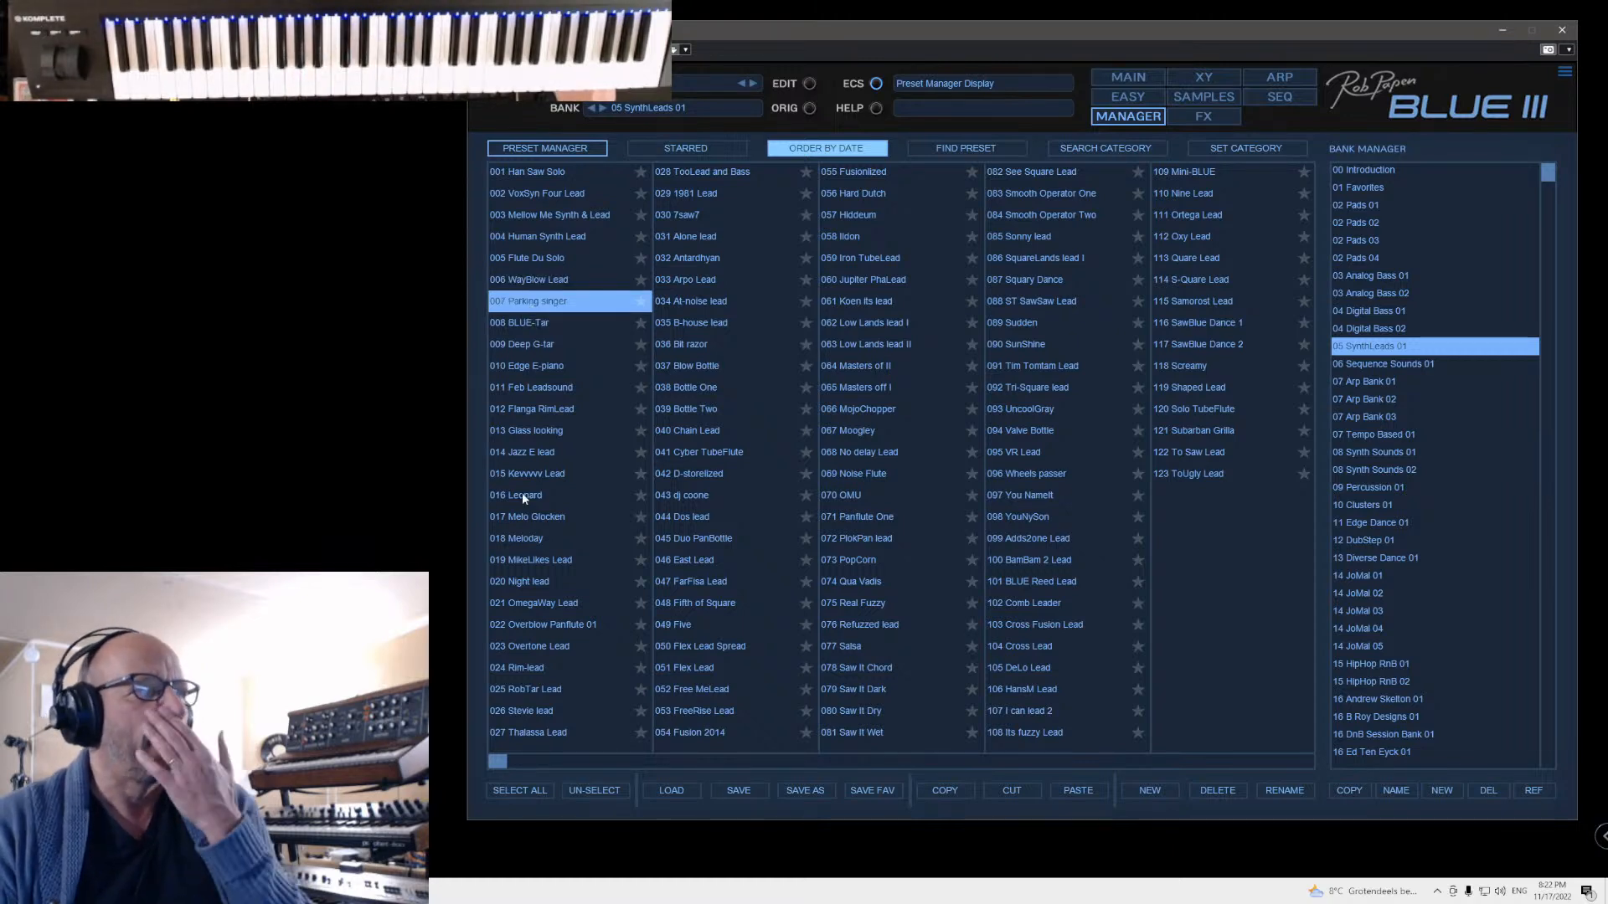
Step: Open the bank 06 Sequence Sounds 01 ordered by date and load the preset 001 Face Tube String Seq
click(1365, 367)
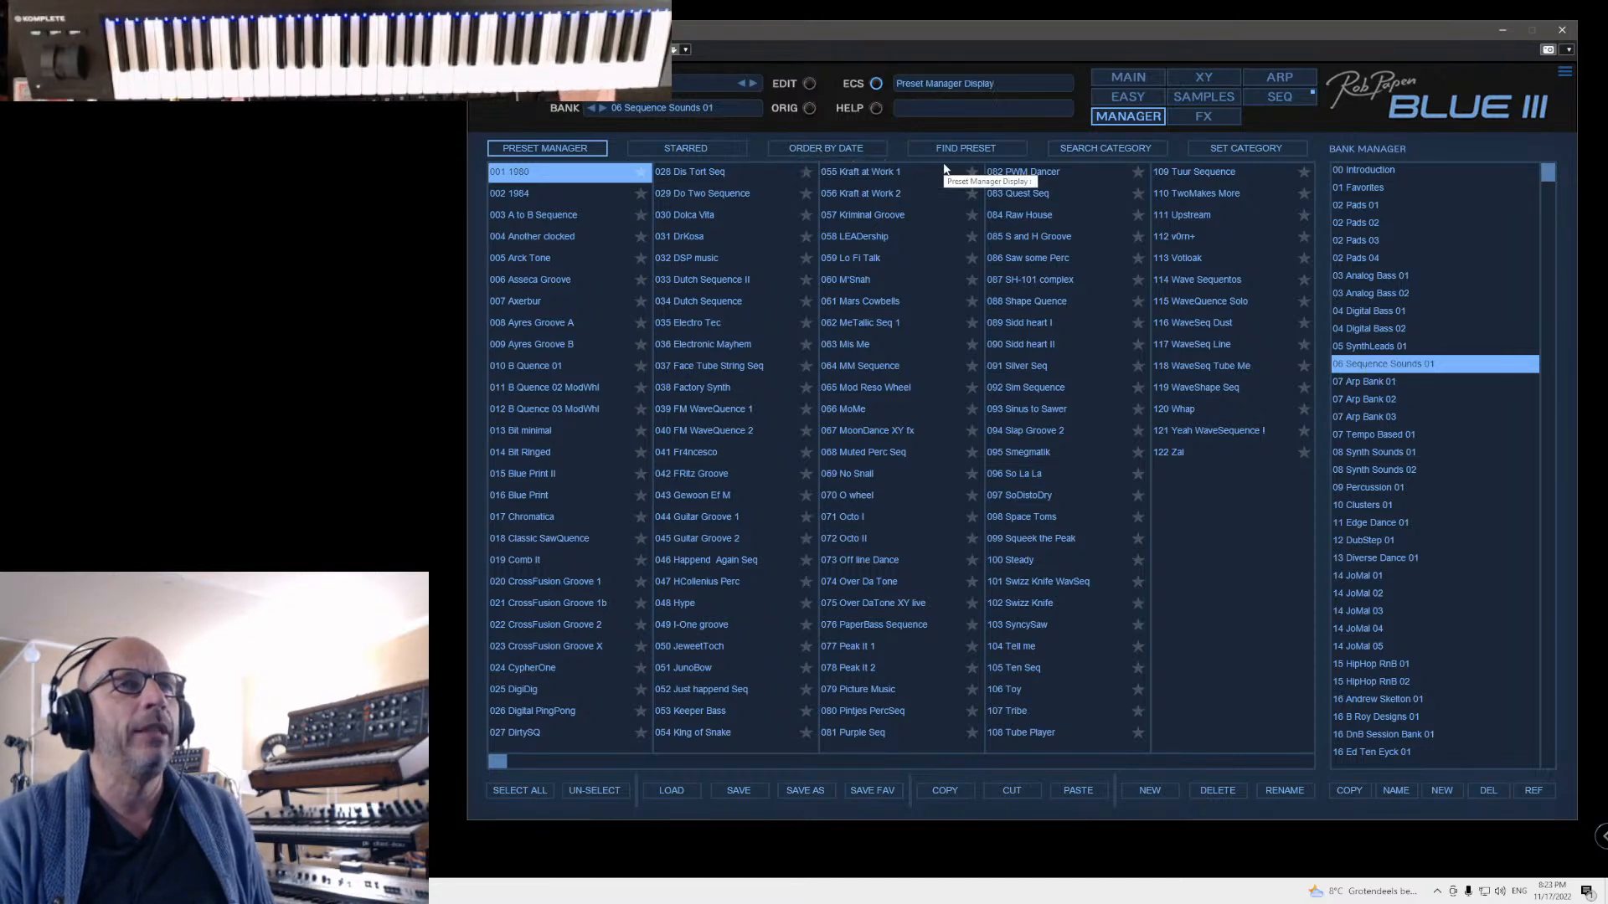
click(825, 148)
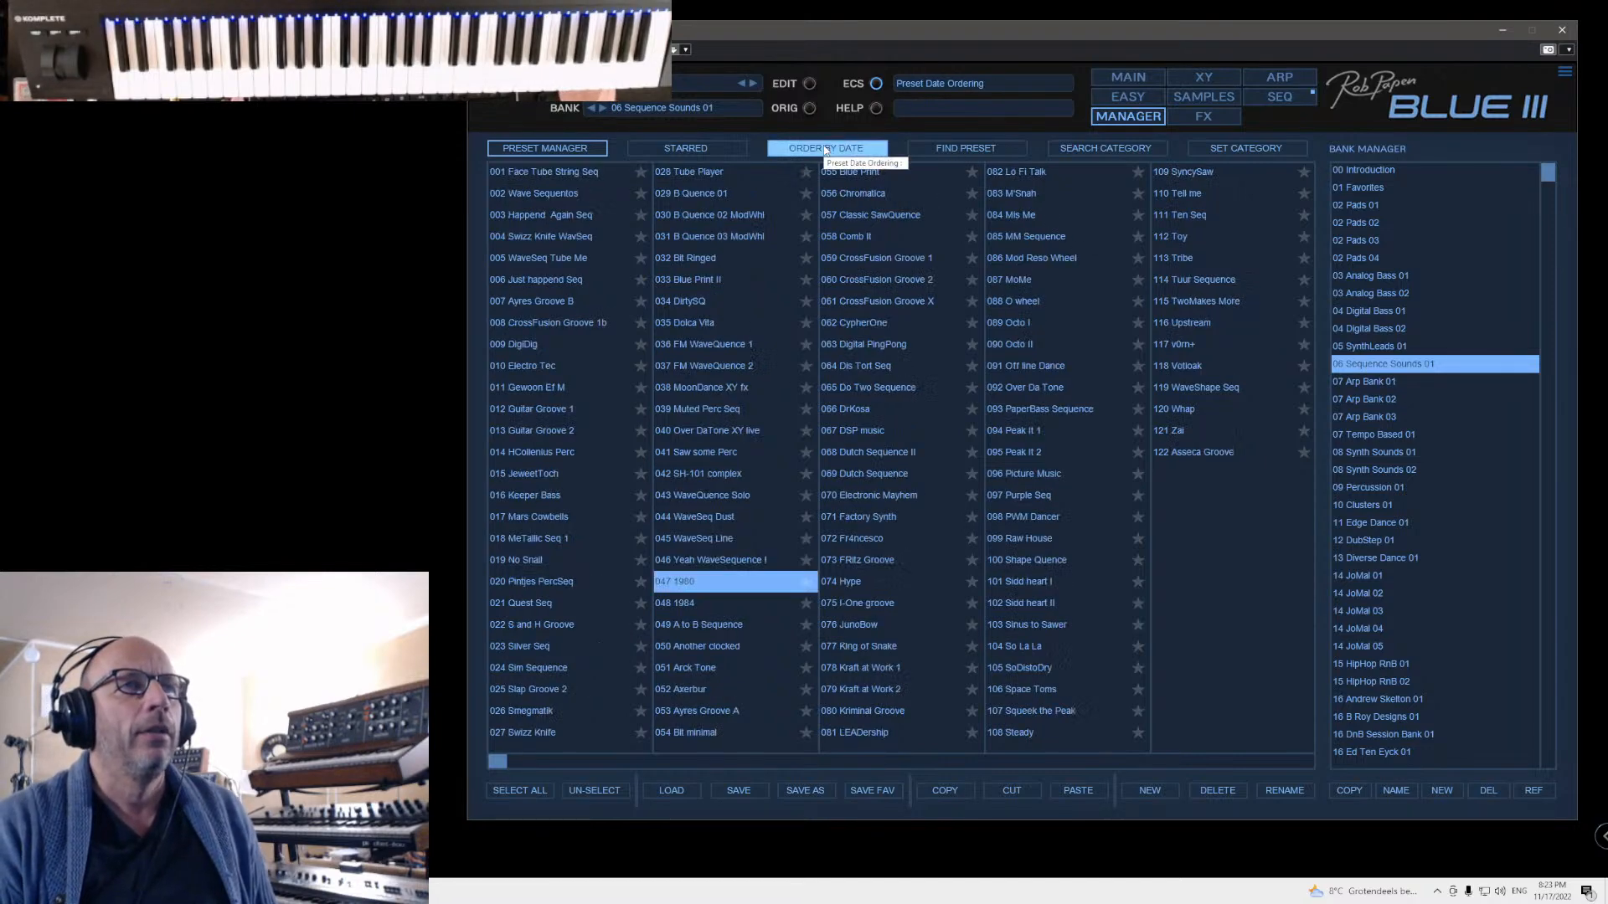
click(565, 171)
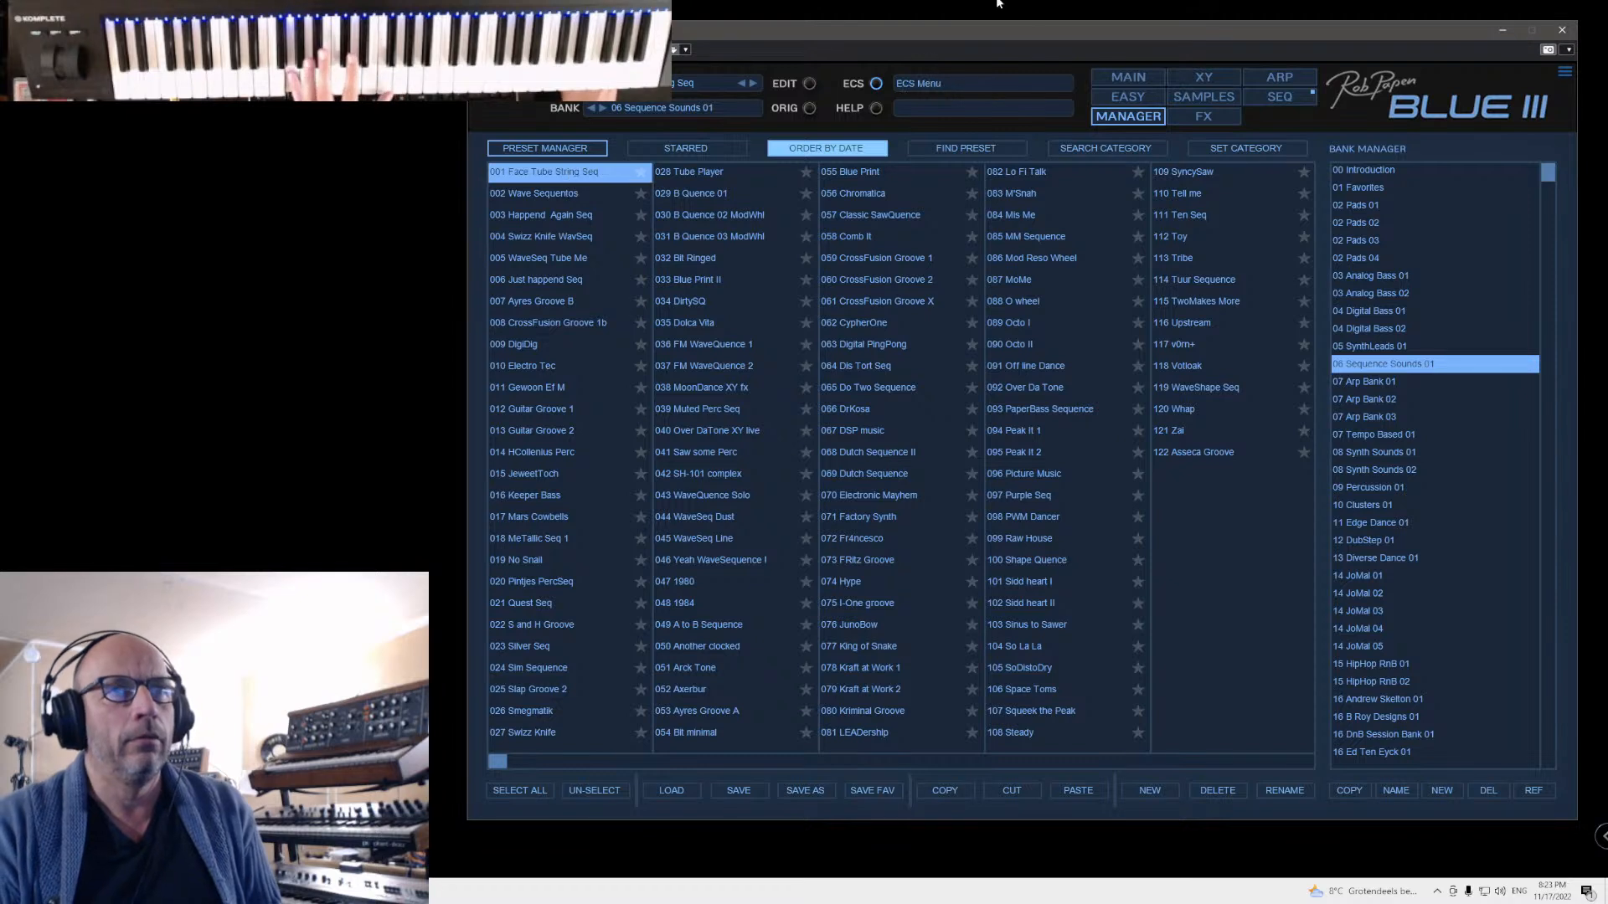
Step: Show the sequencer in its Wave edit view and set the oscillator 1 waveform of step 4 to 544 Tabla-A TA
click(1296, 99)
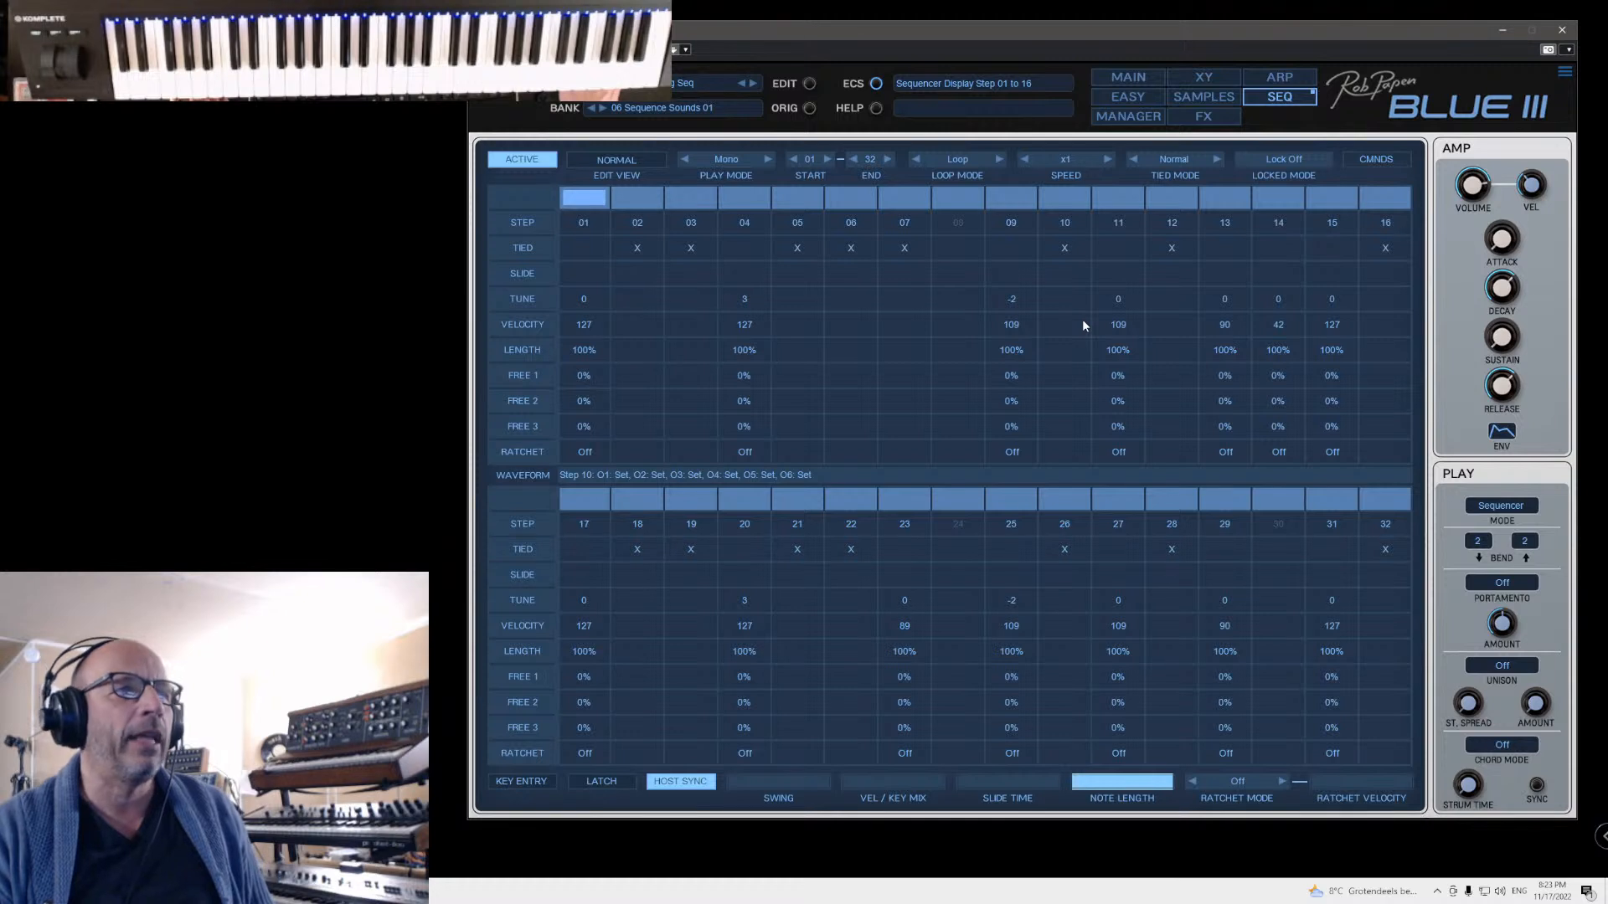
click(624, 164)
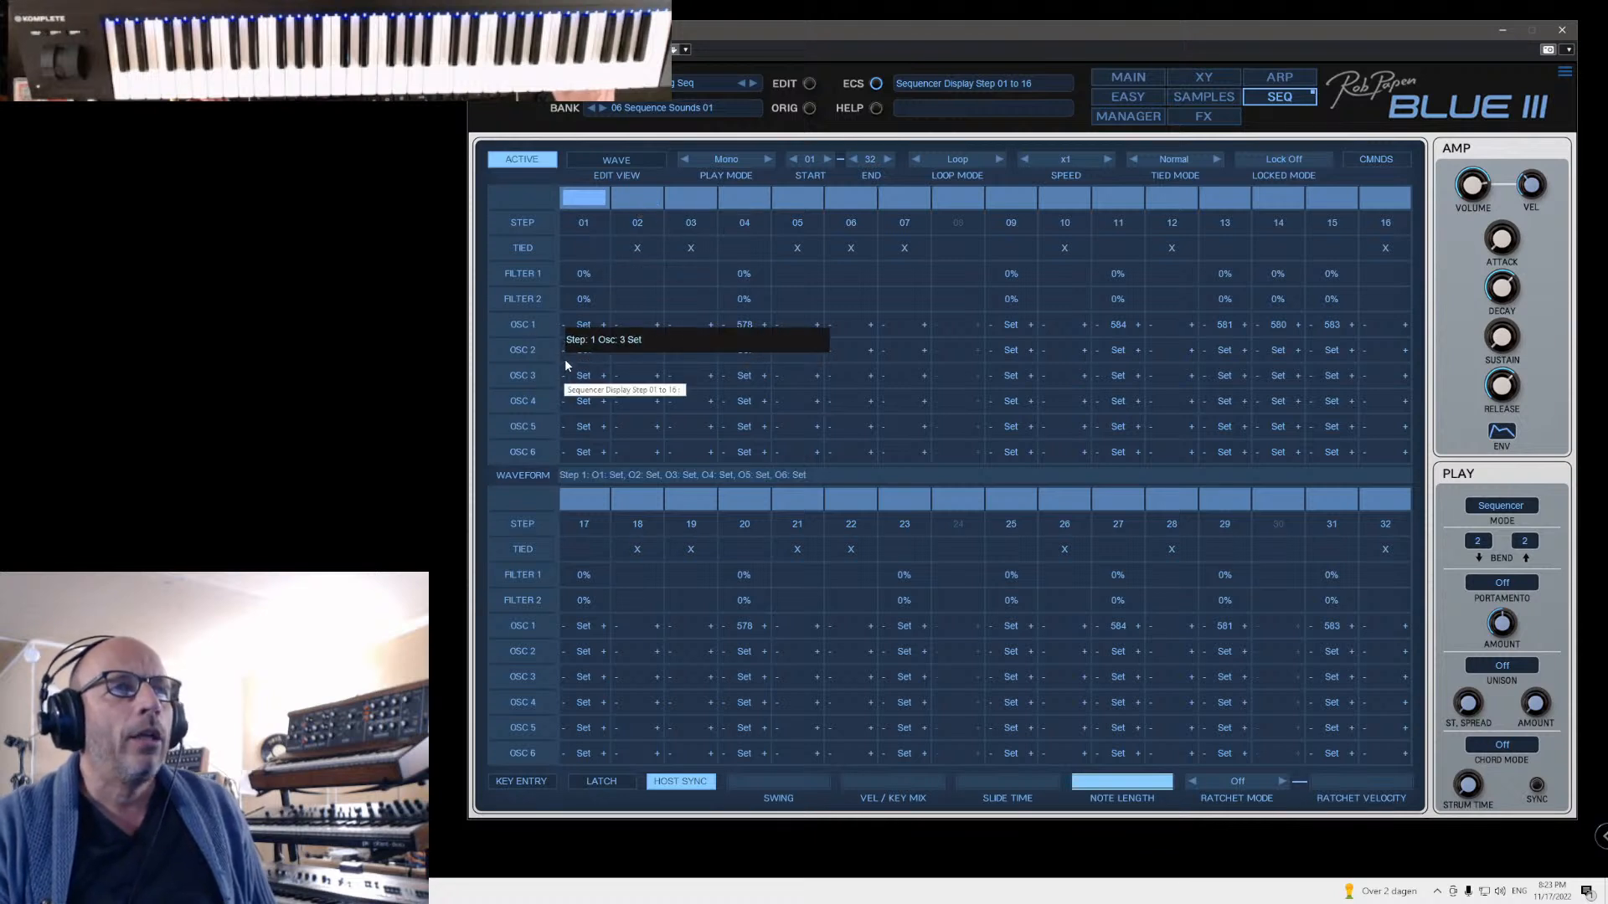
click(762, 324)
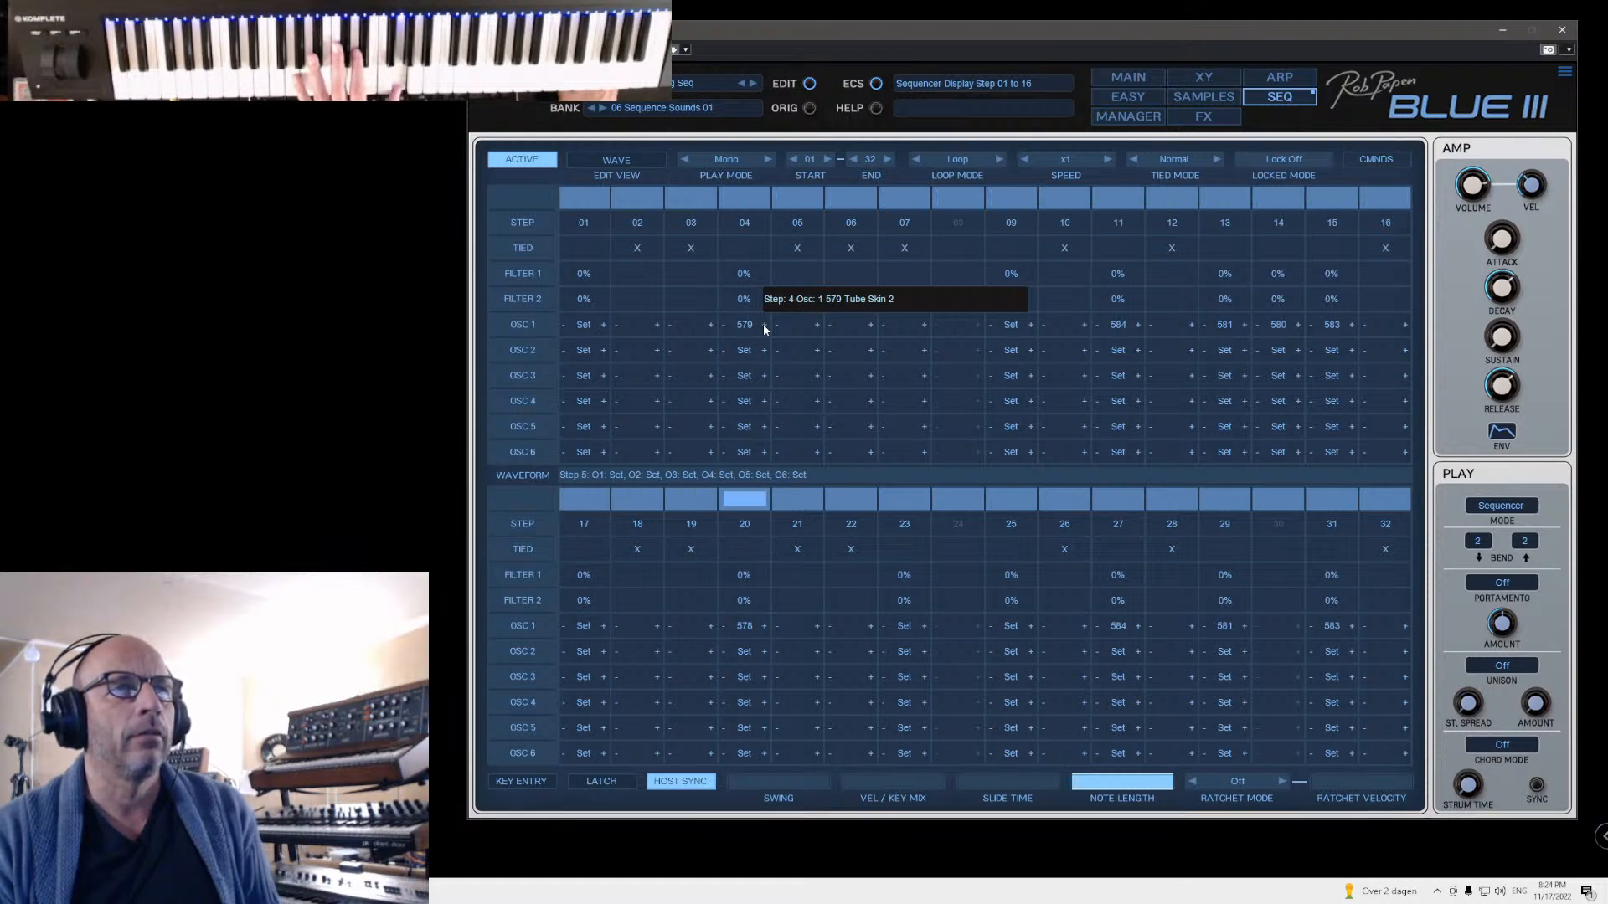
click(762, 324)
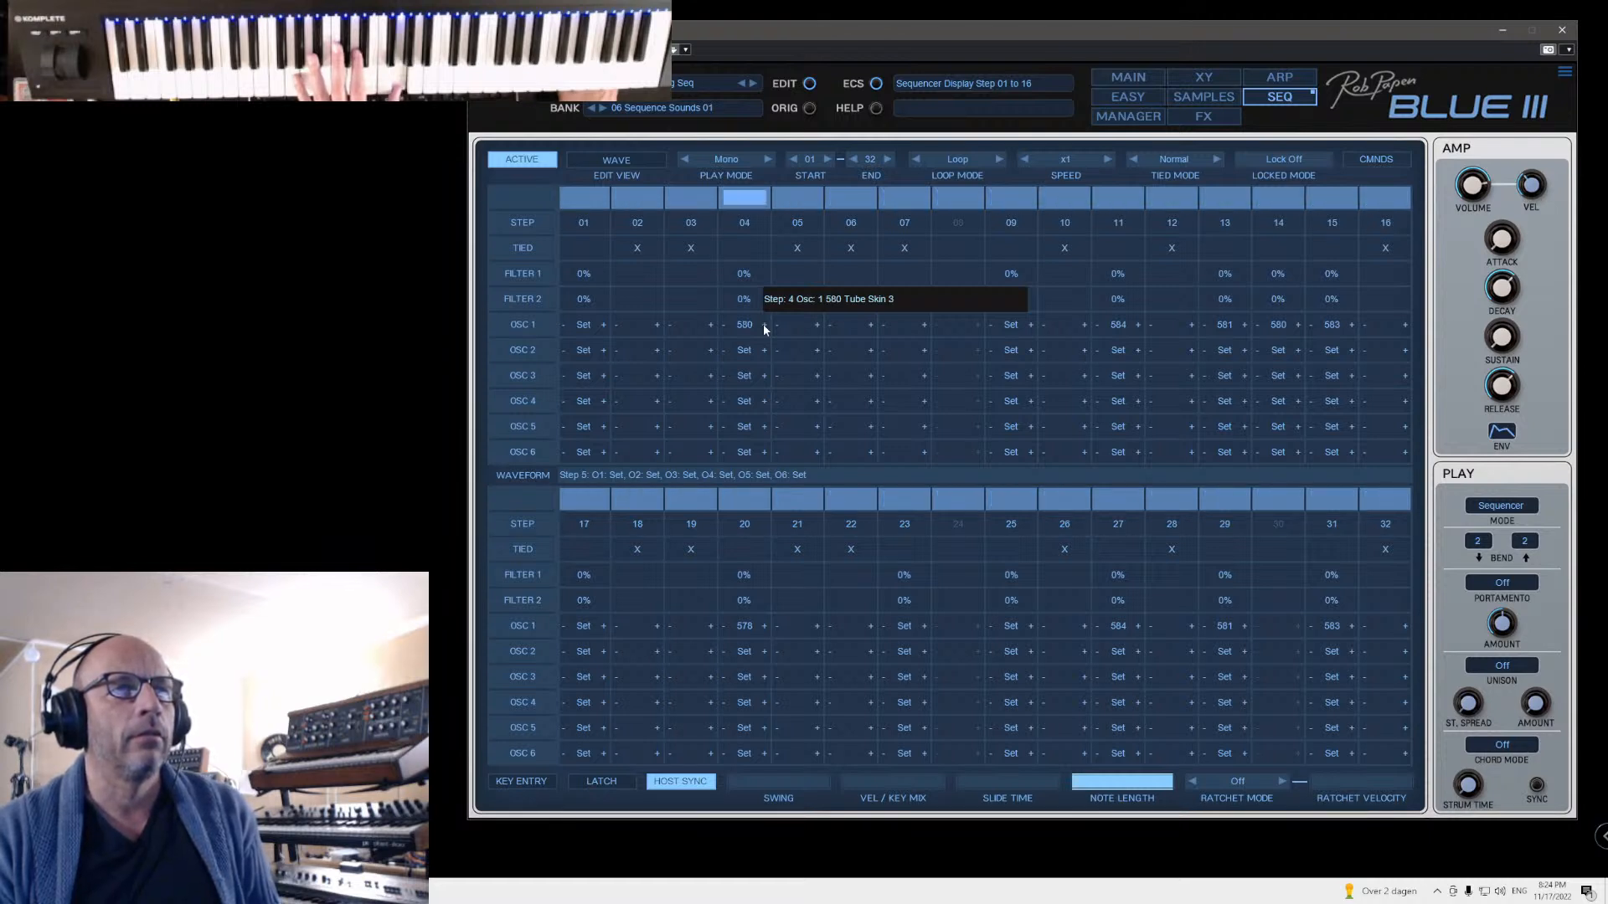
click(744, 324)
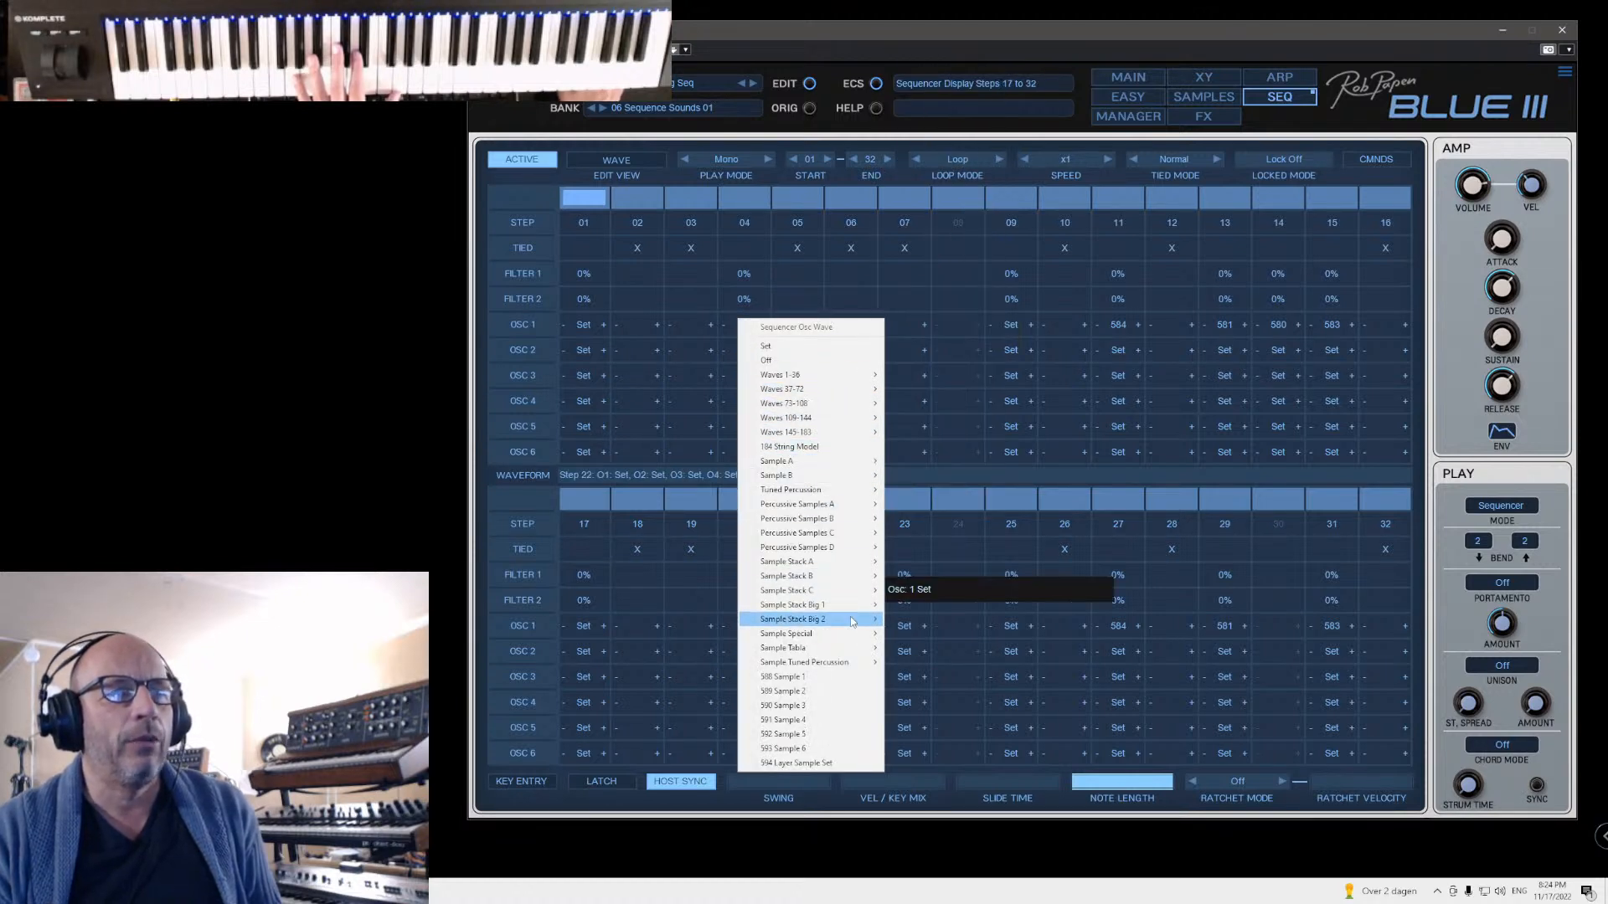
mouse_move(854, 648)
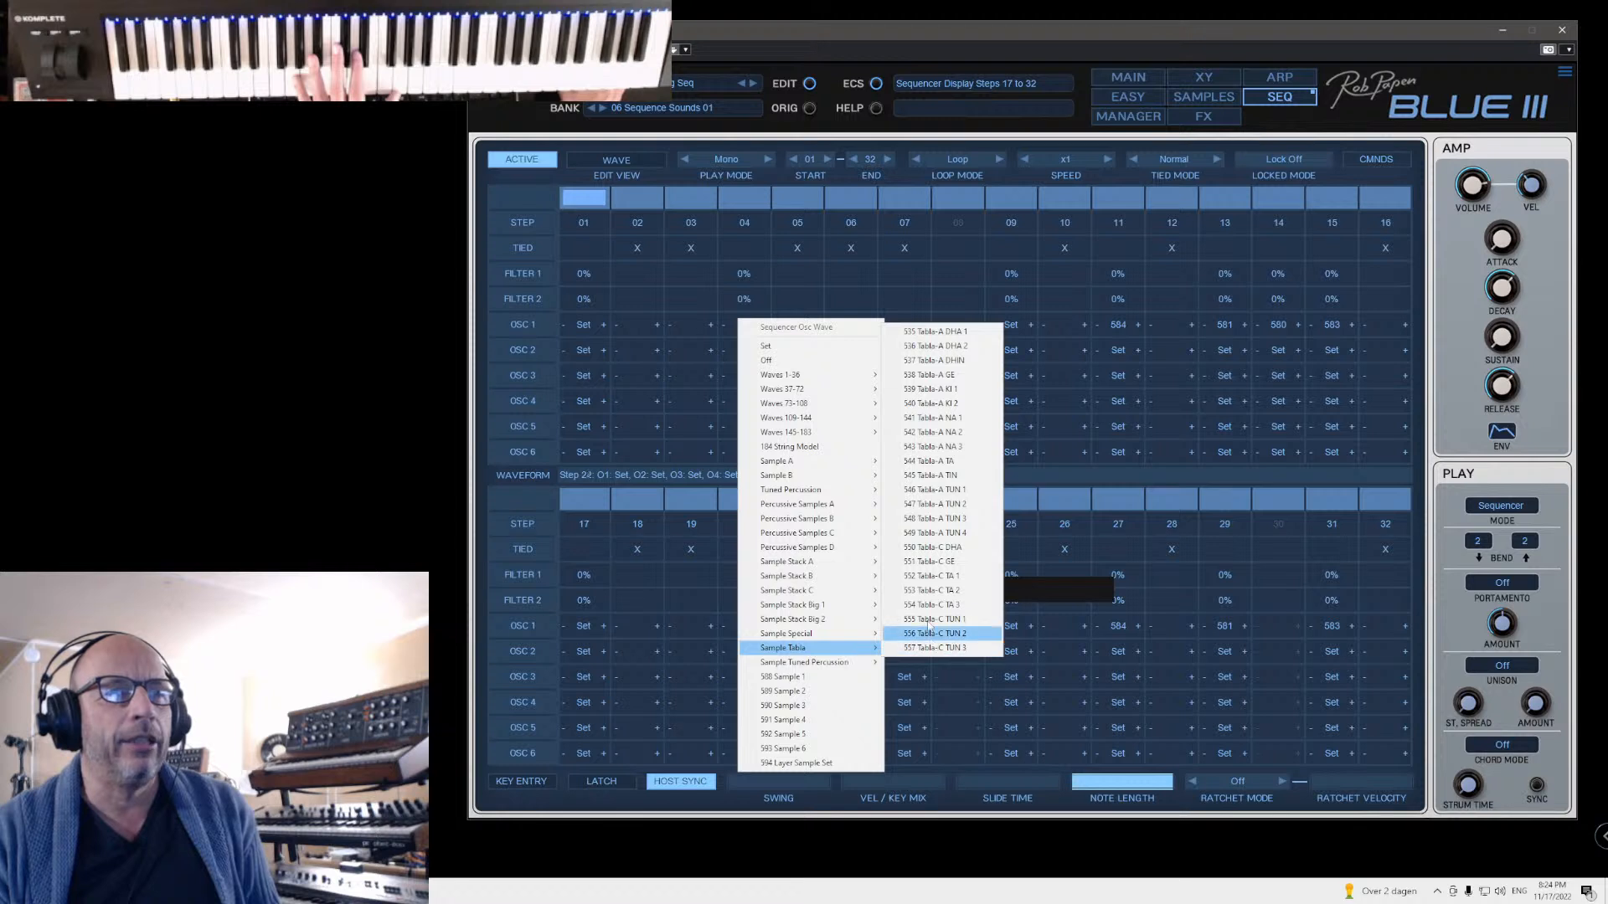
click(928, 461)
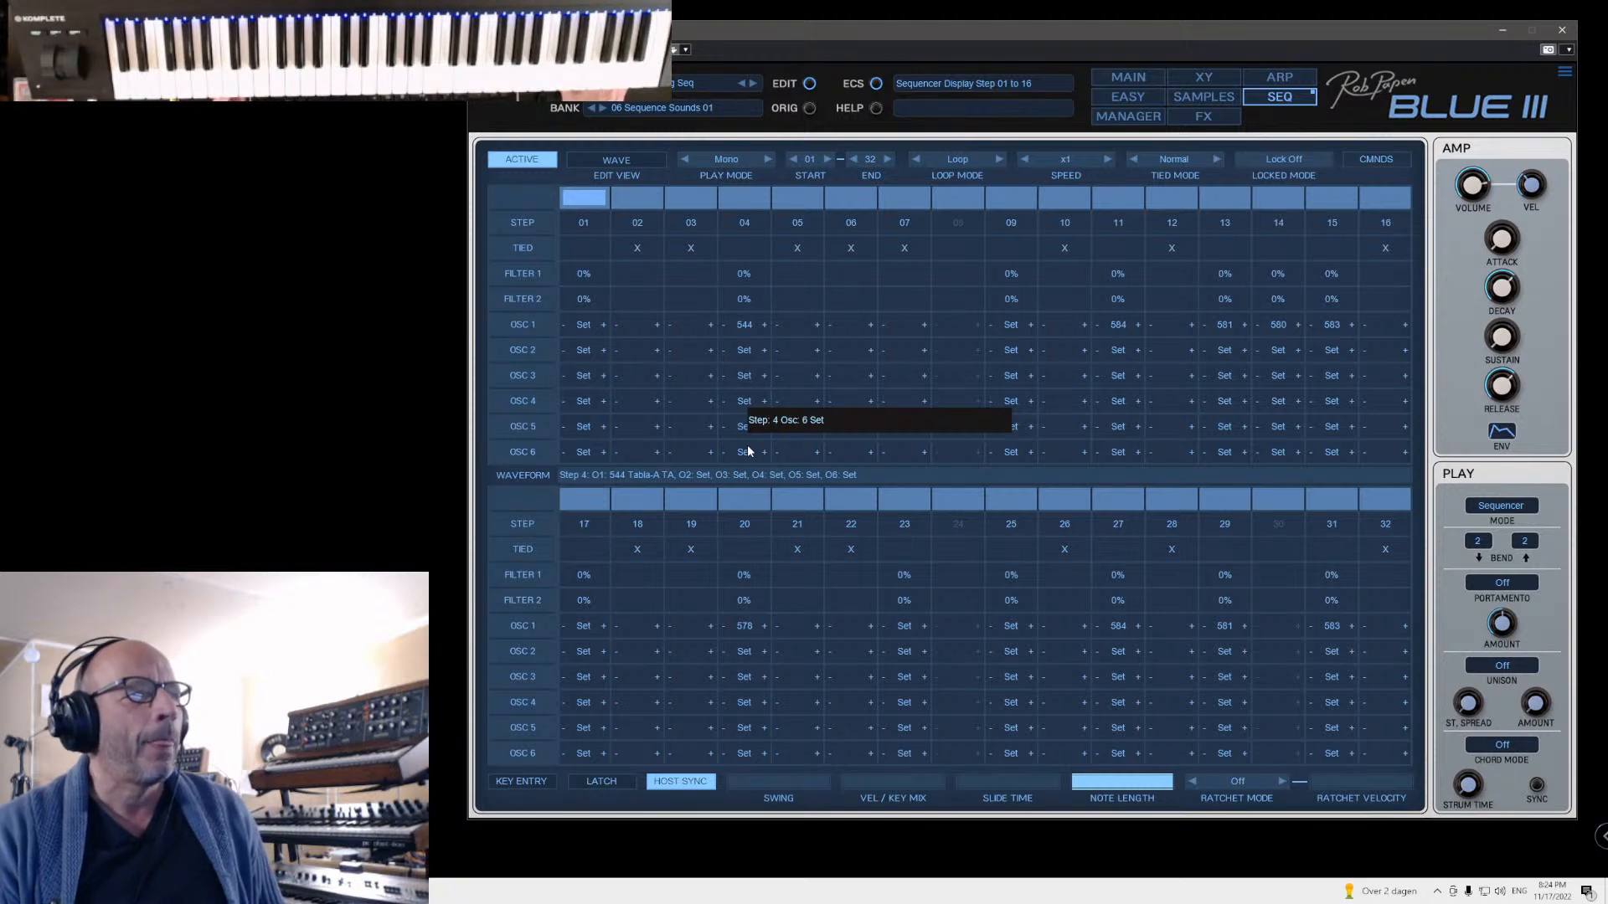
Step: End the sequence at step 16 and set the oscillator 1 waveform of step 9 to 112 Spec 057
click(872, 160)
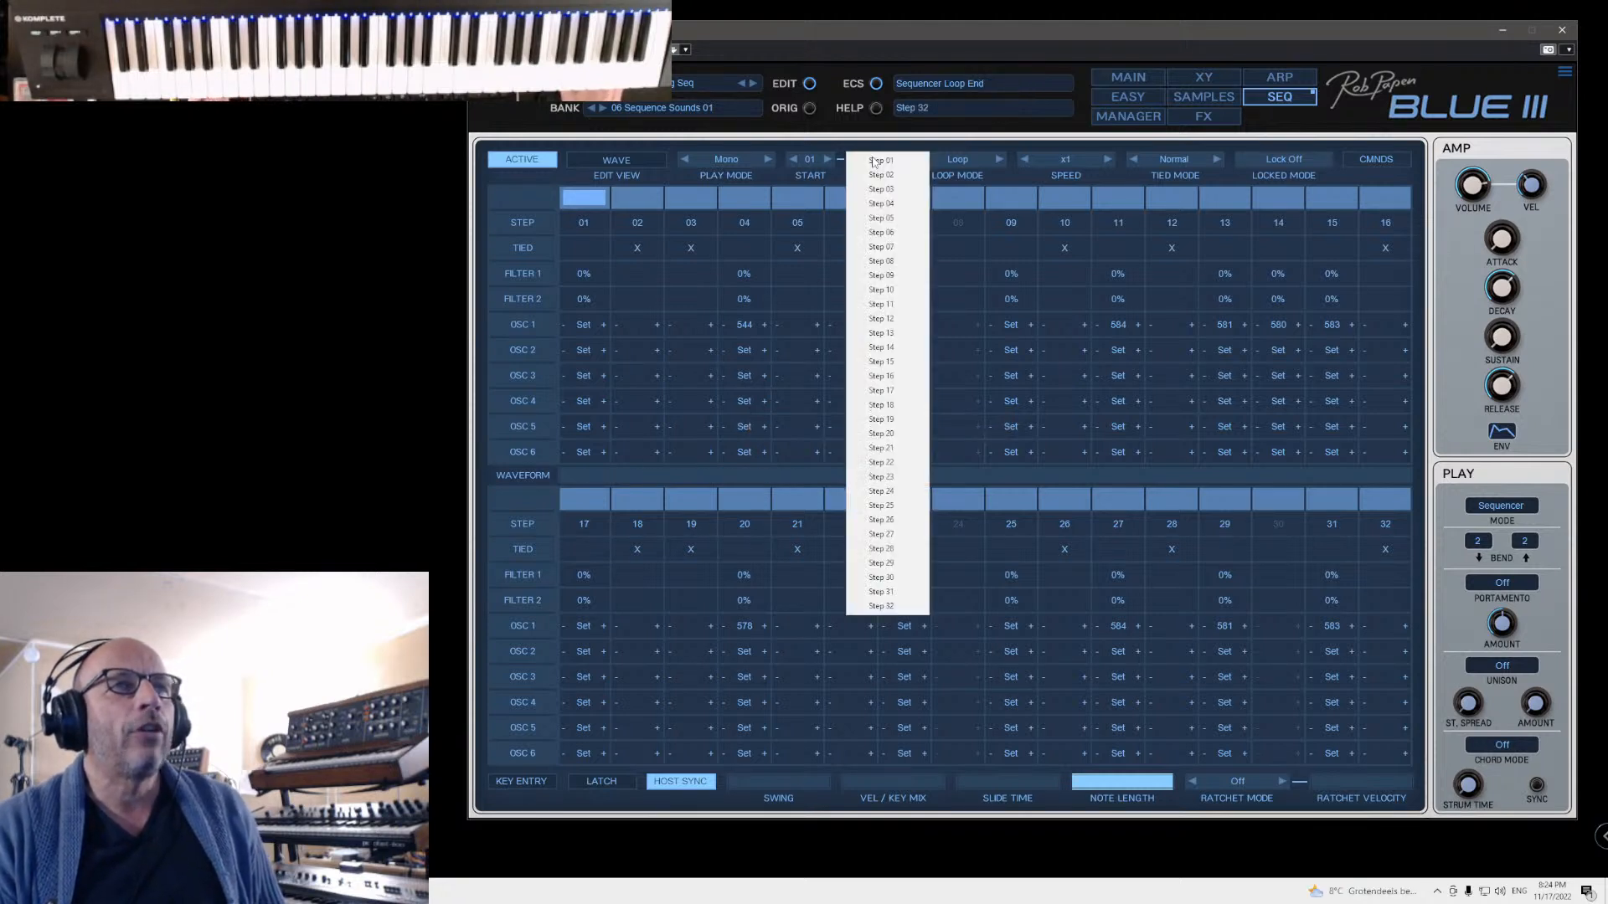
click(901, 377)
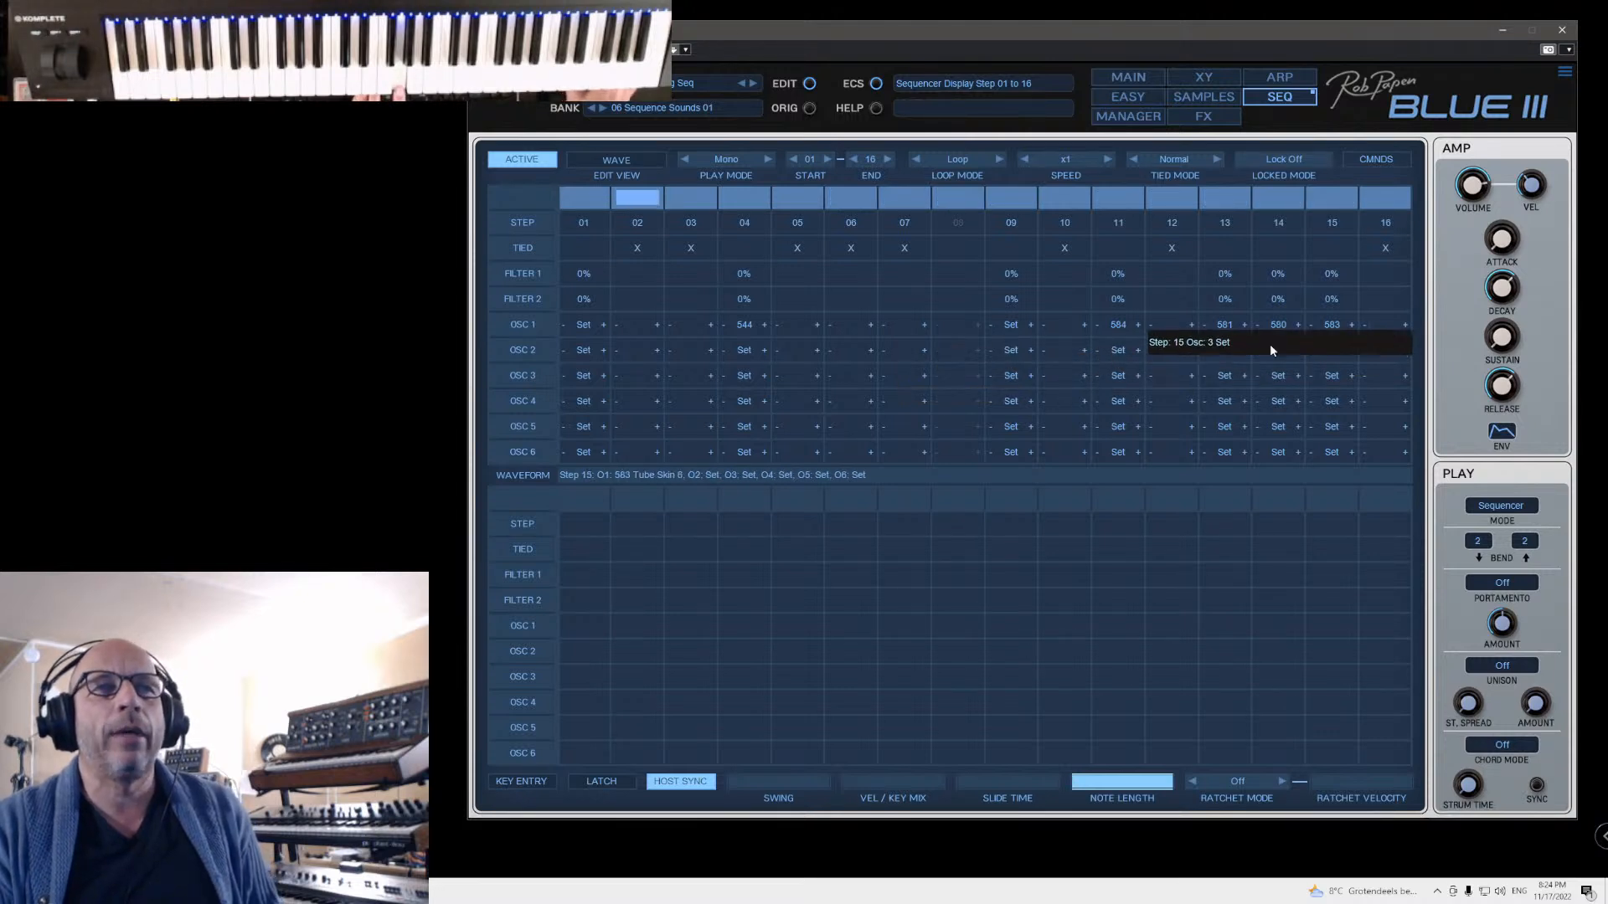
click(1011, 326)
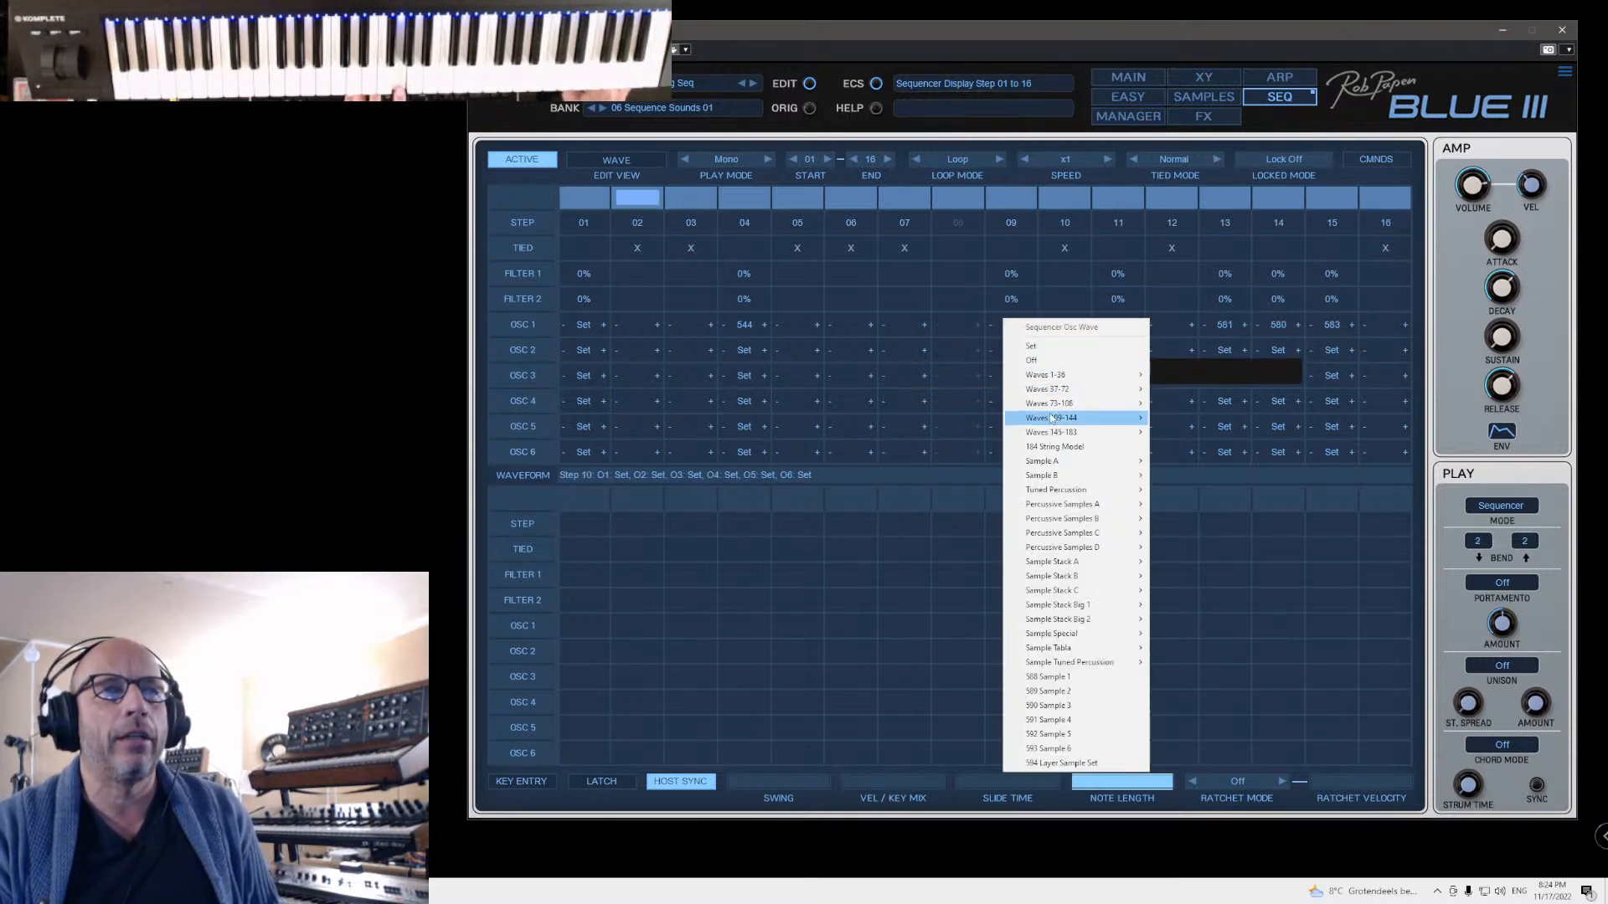
mouse_move(1080, 417)
click(1182, 434)
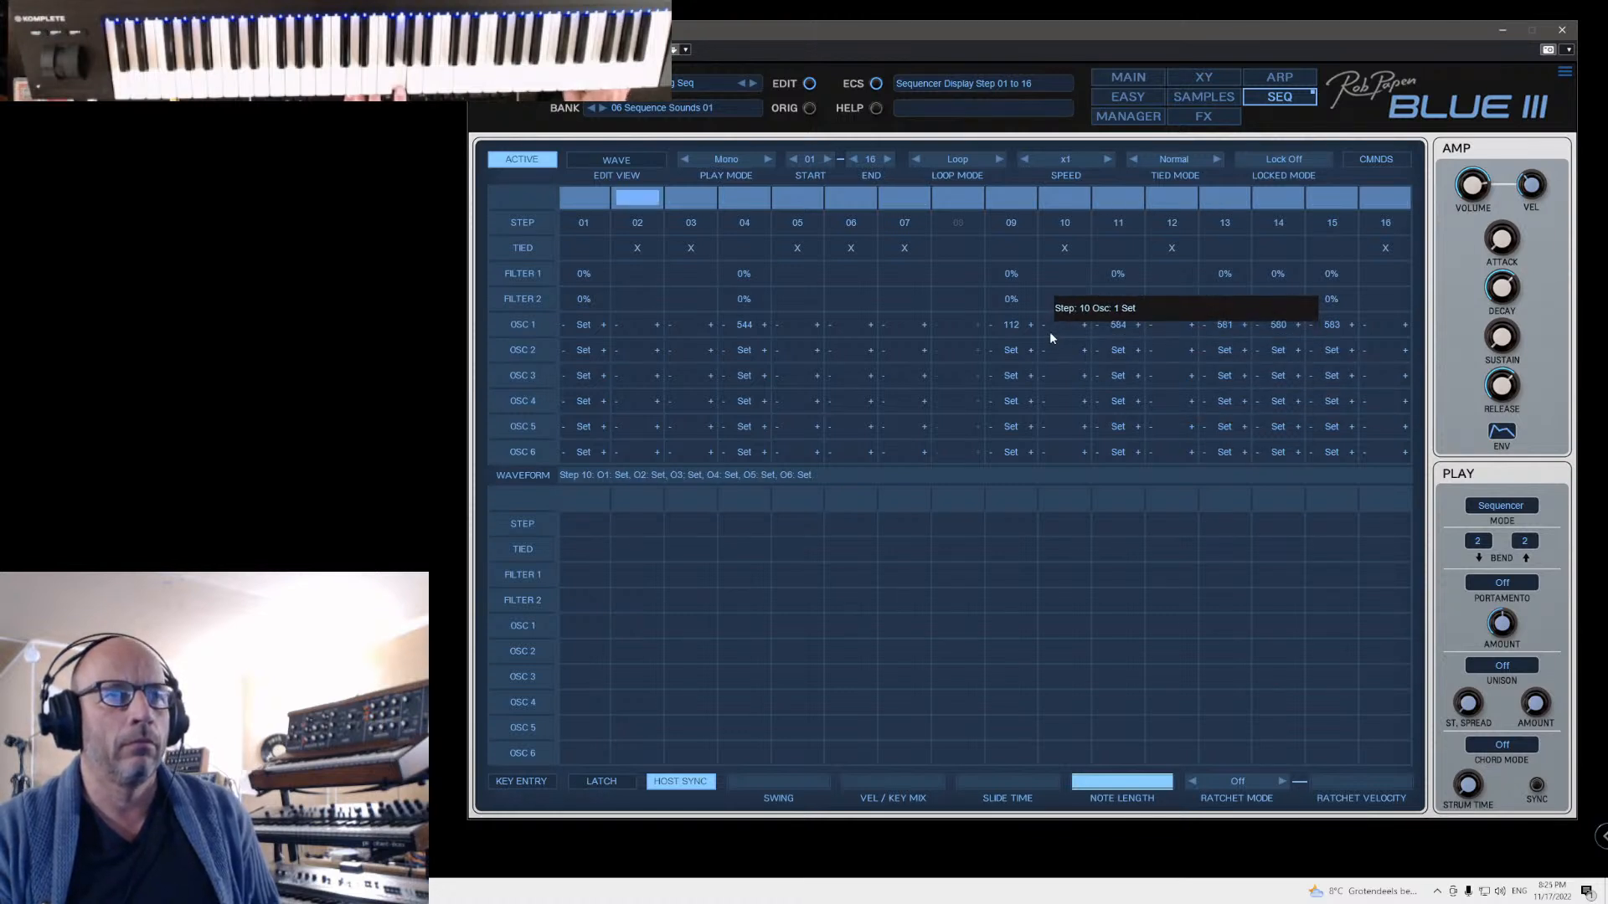
Step: Return the sequencer to the Normal edit view and untie step 6 briefly before tying it again
click(630, 157)
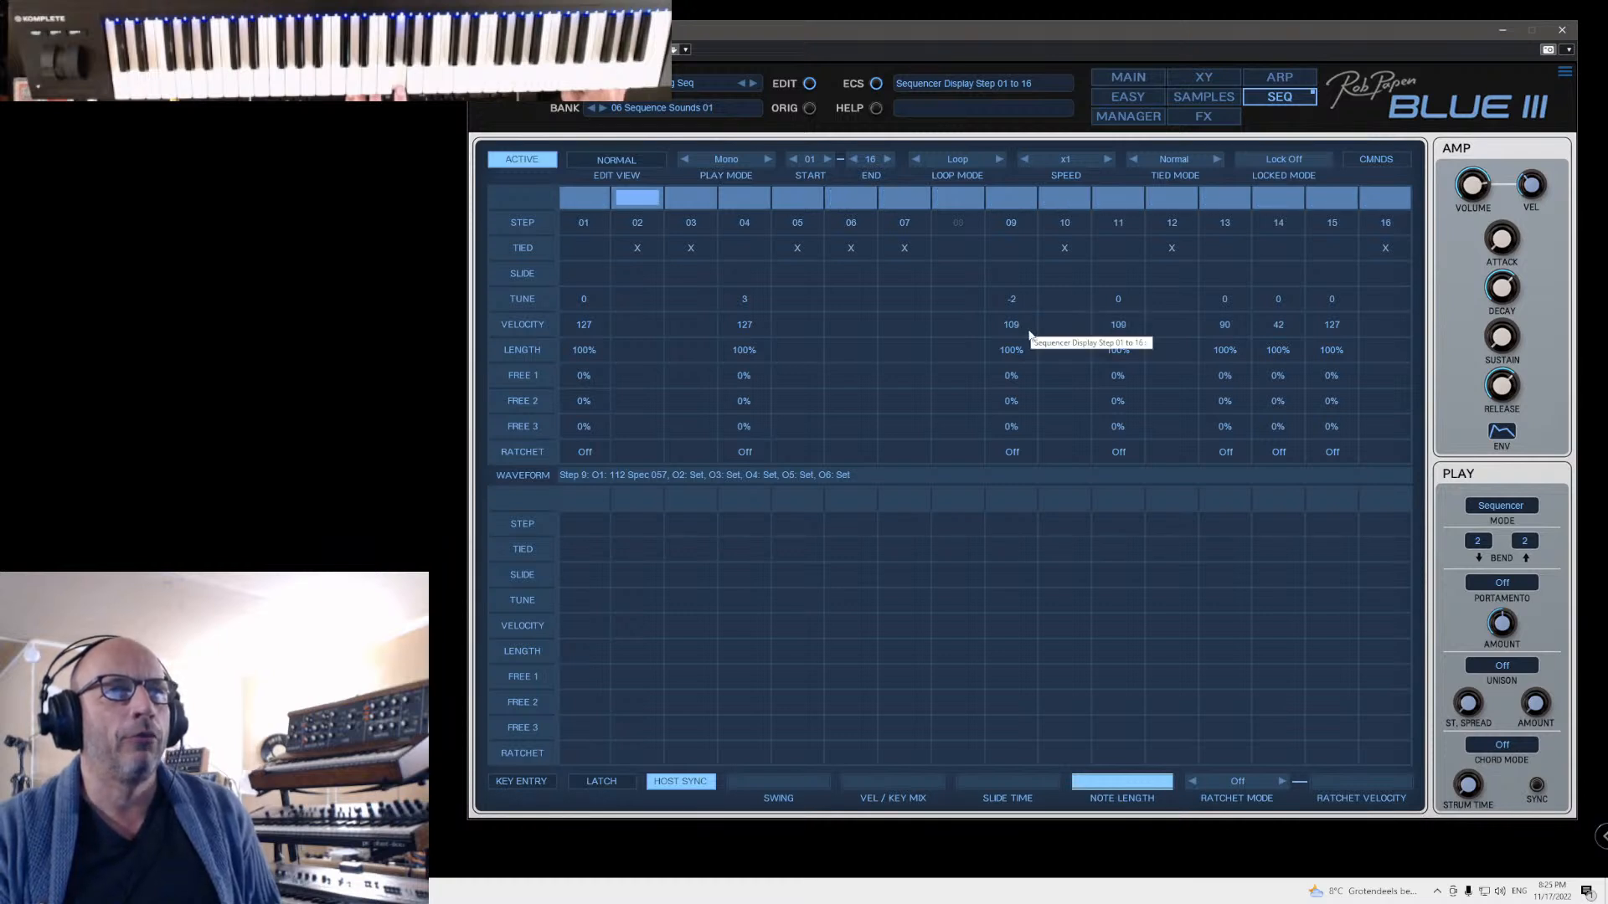
click(851, 248)
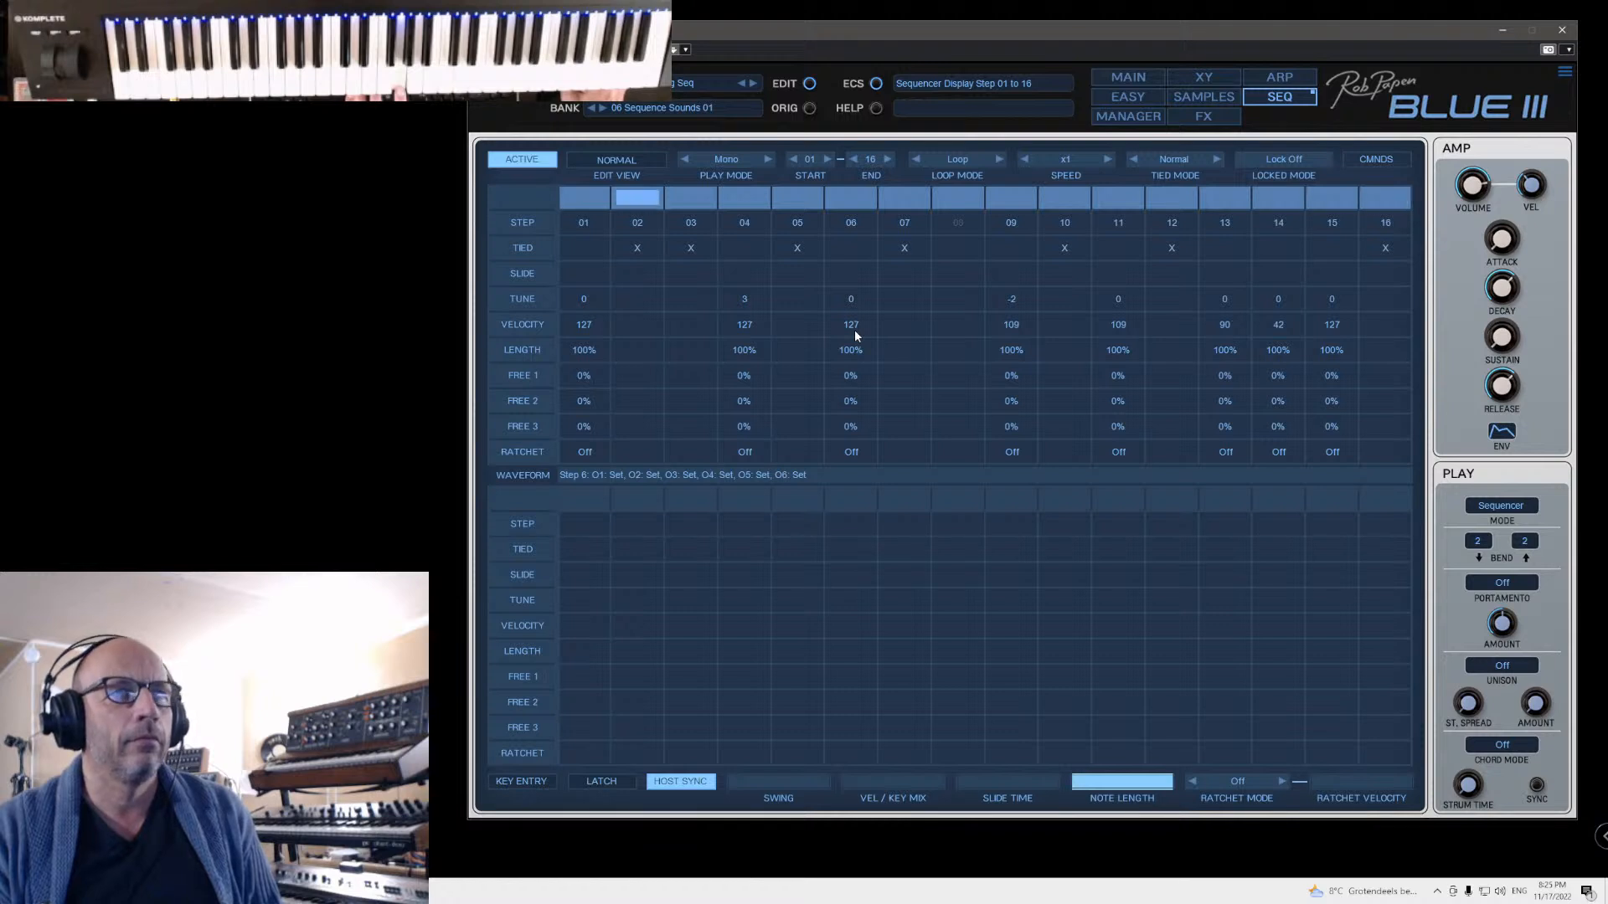
click(848, 249)
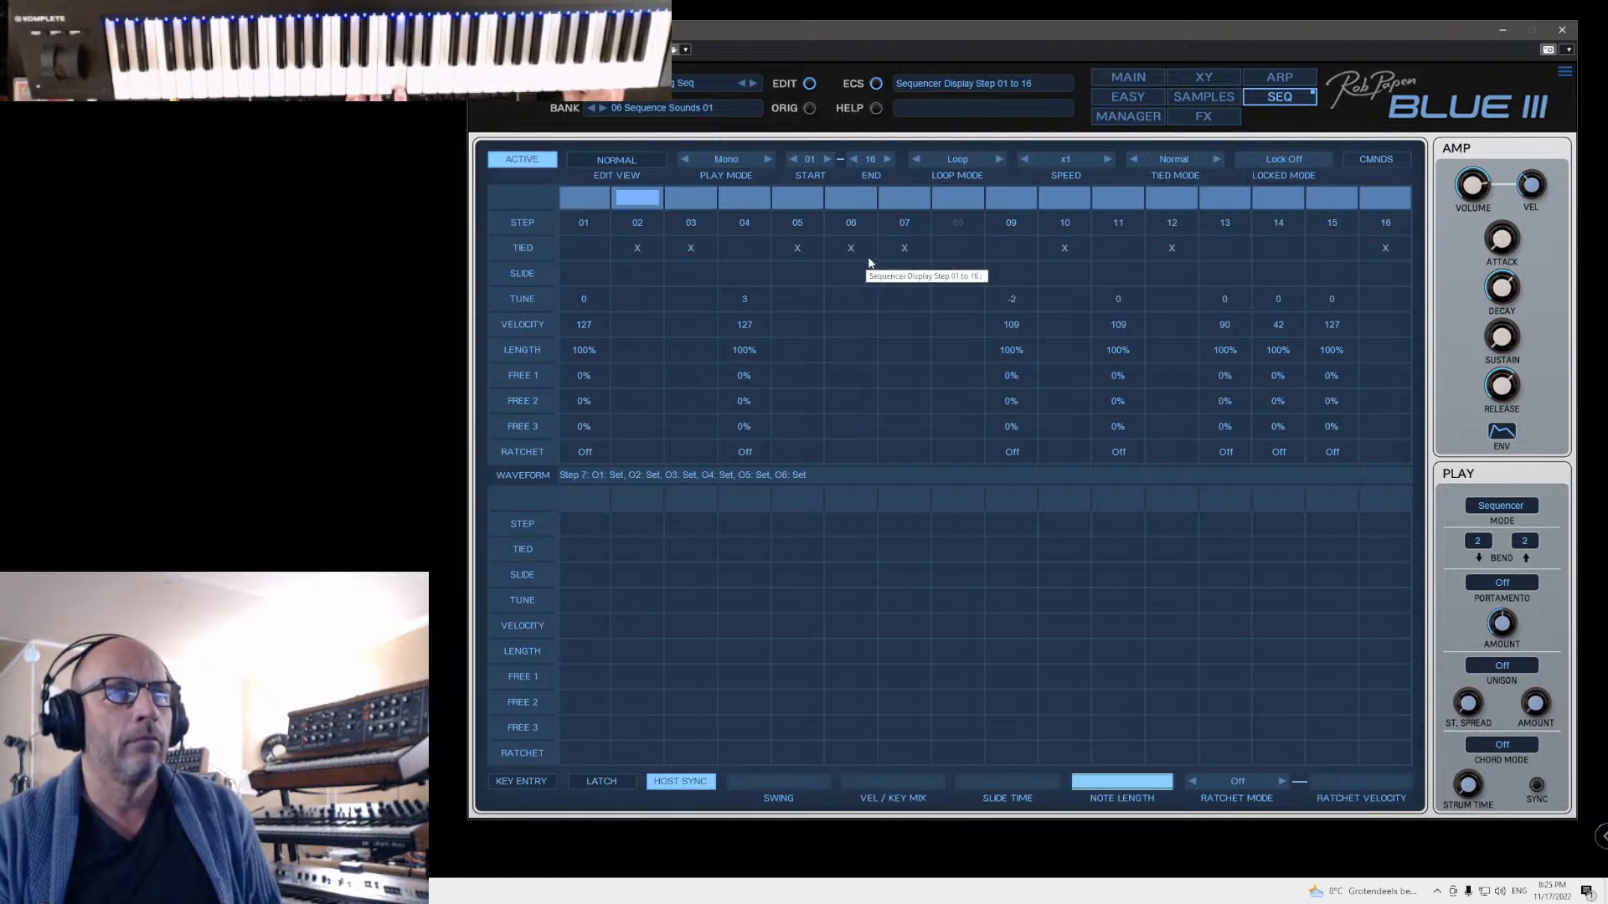
Step: Untie sequencer step 7 and set its velocity to 58
click(900, 252)
drag(920, 323, 912, 387)
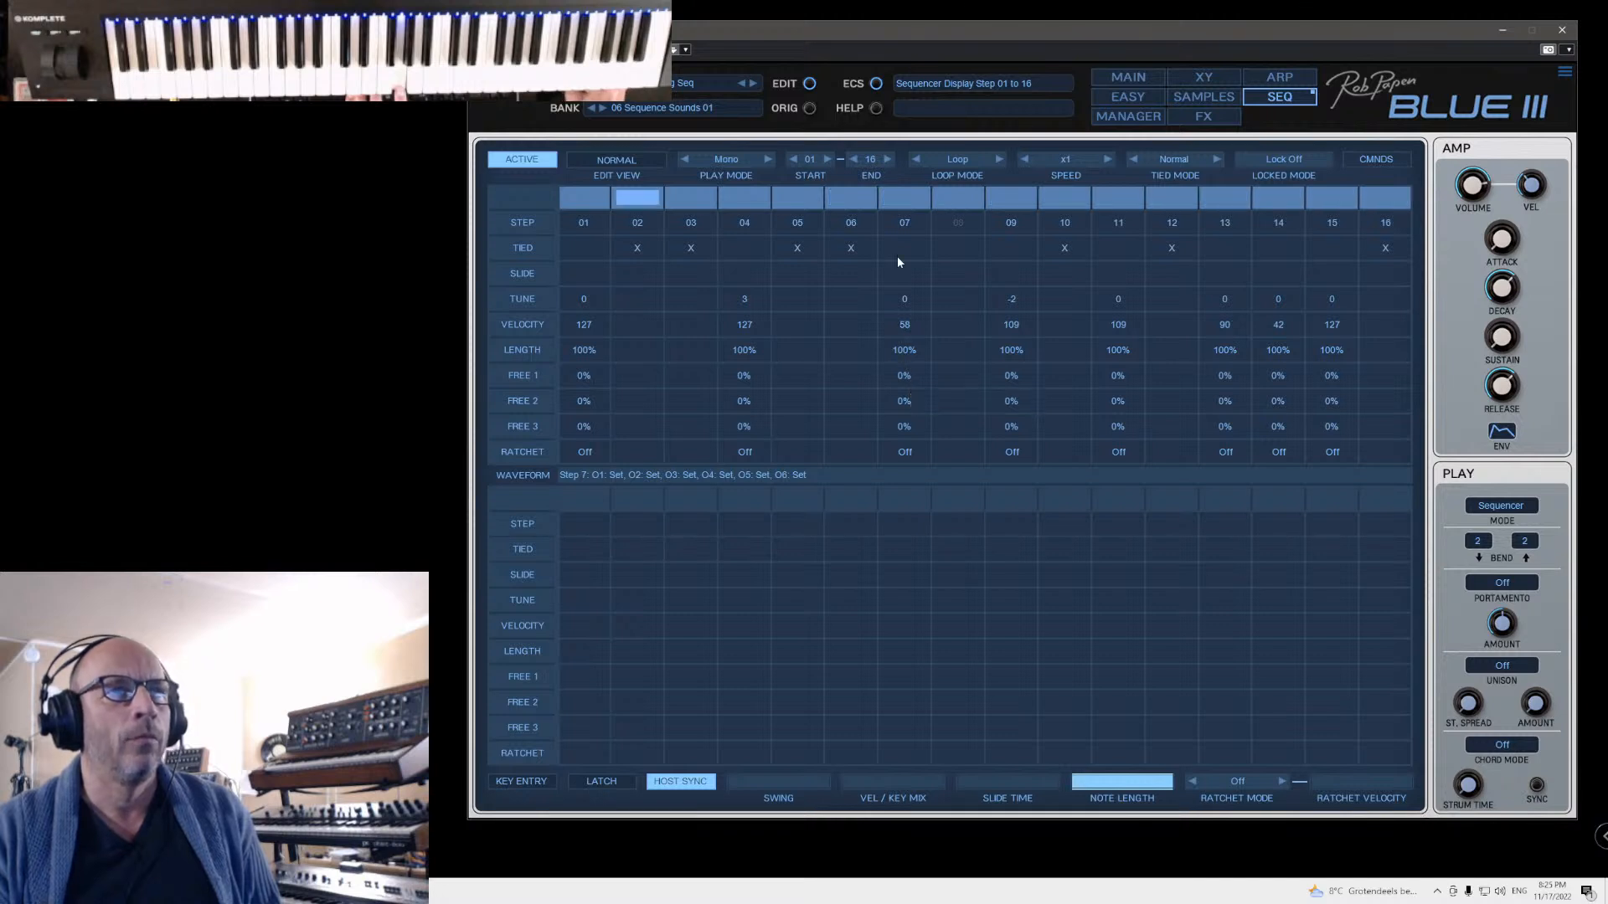
Step: In the Wave edit view, set the oscillator 1 waveform of step 7 to 528 Vox Click
click(628, 162)
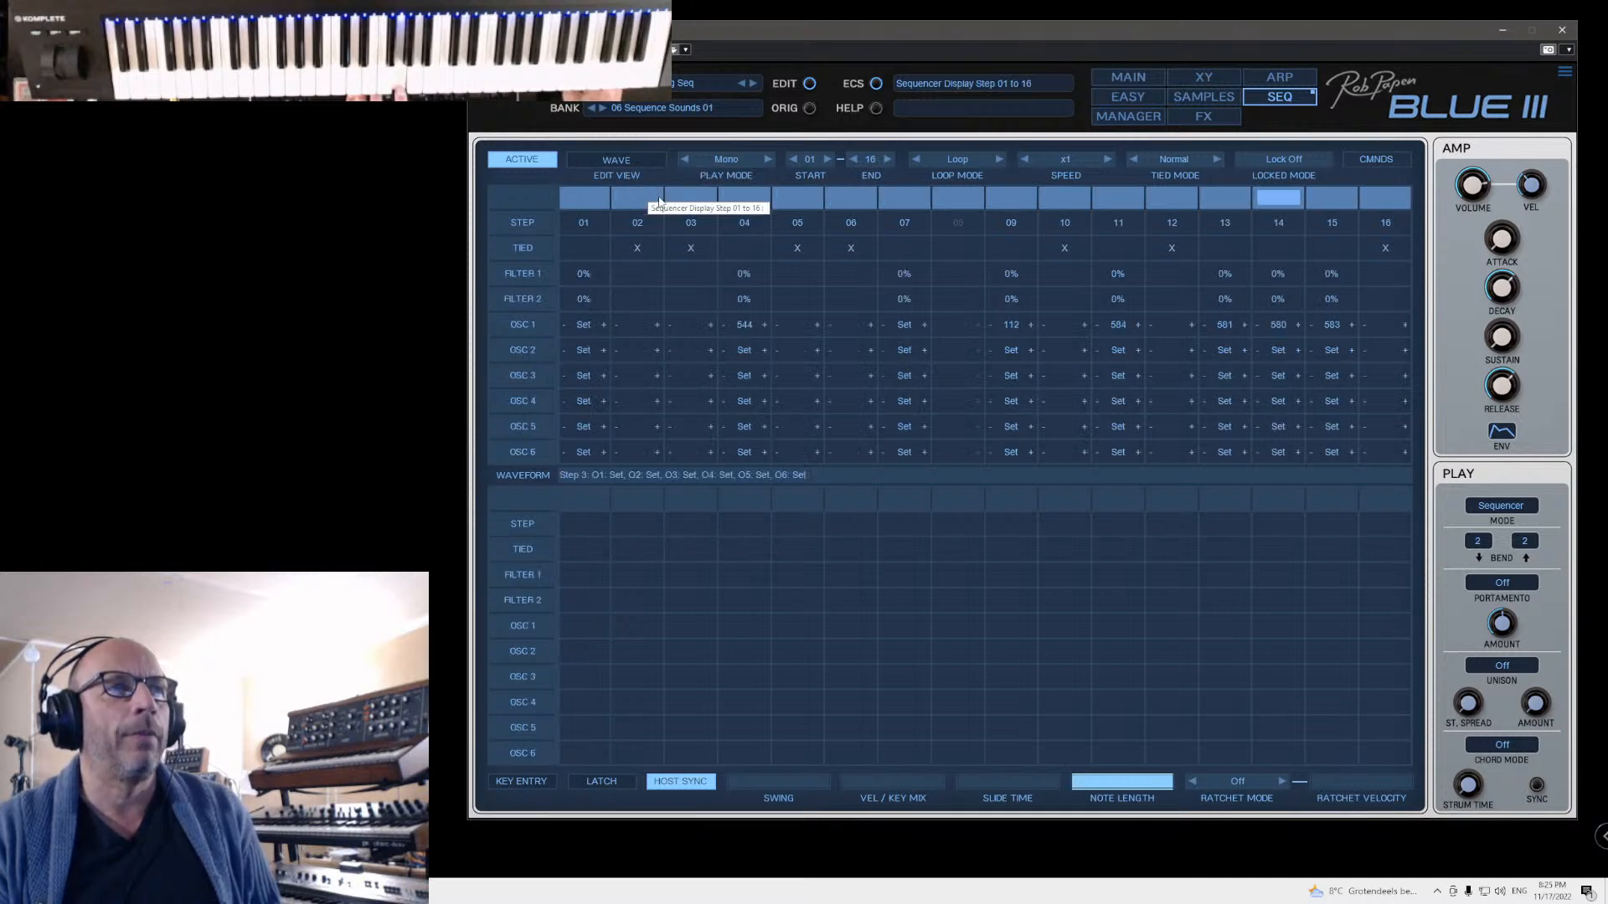
click(901, 330)
mouse_move(949, 627)
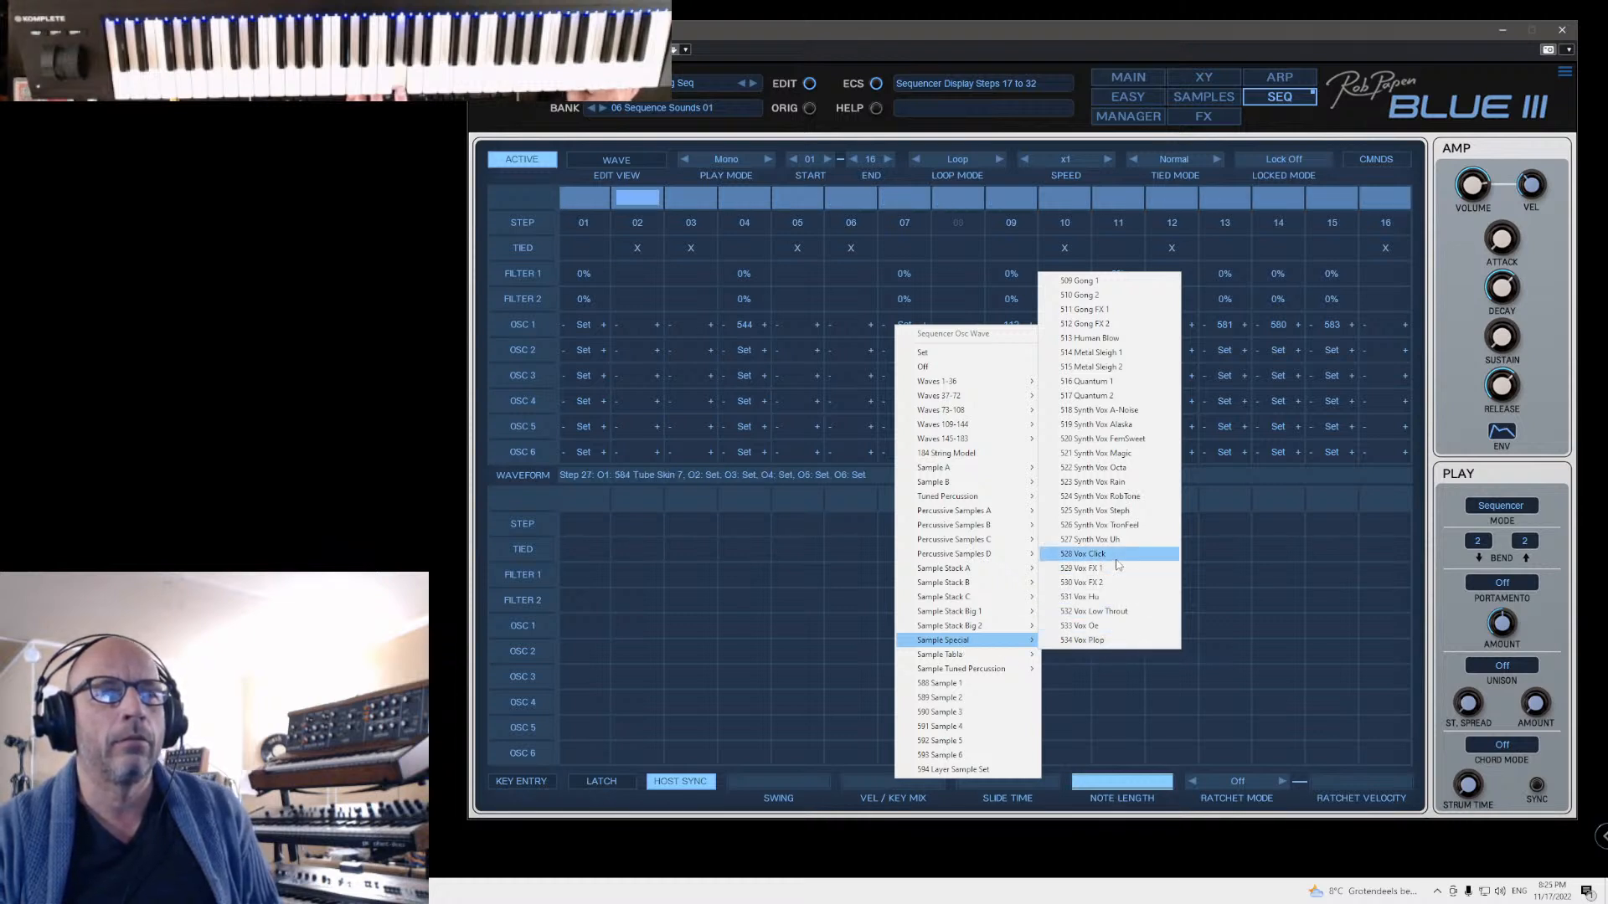
click(1116, 555)
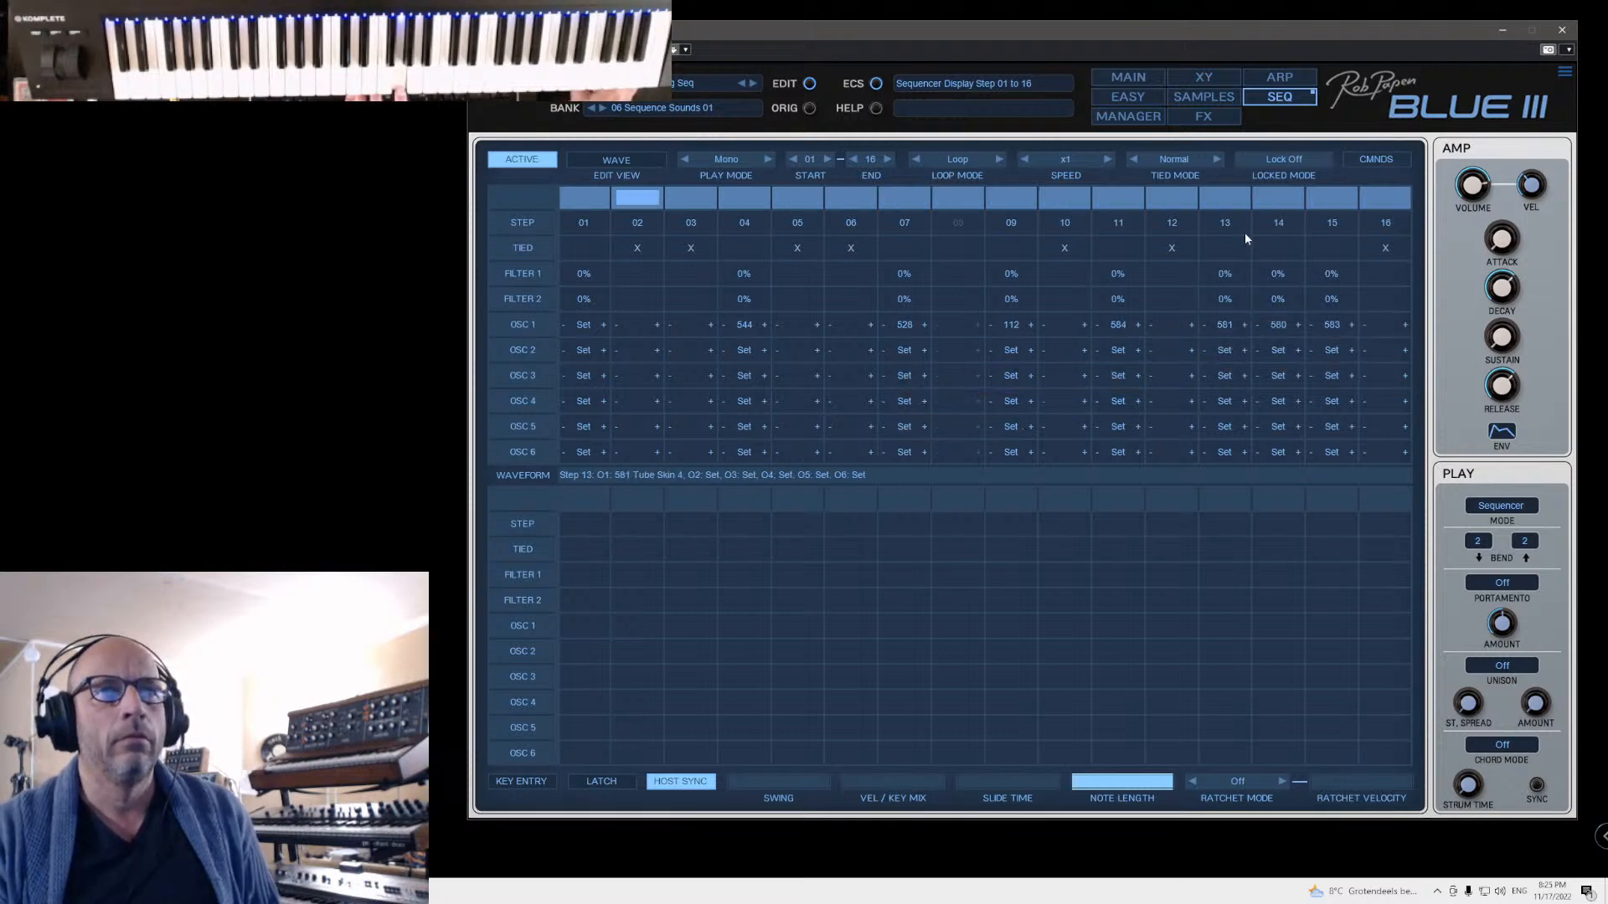
Step: Switch off sequencer steps 14, 15 and 16
click(1281, 221)
click(1320, 226)
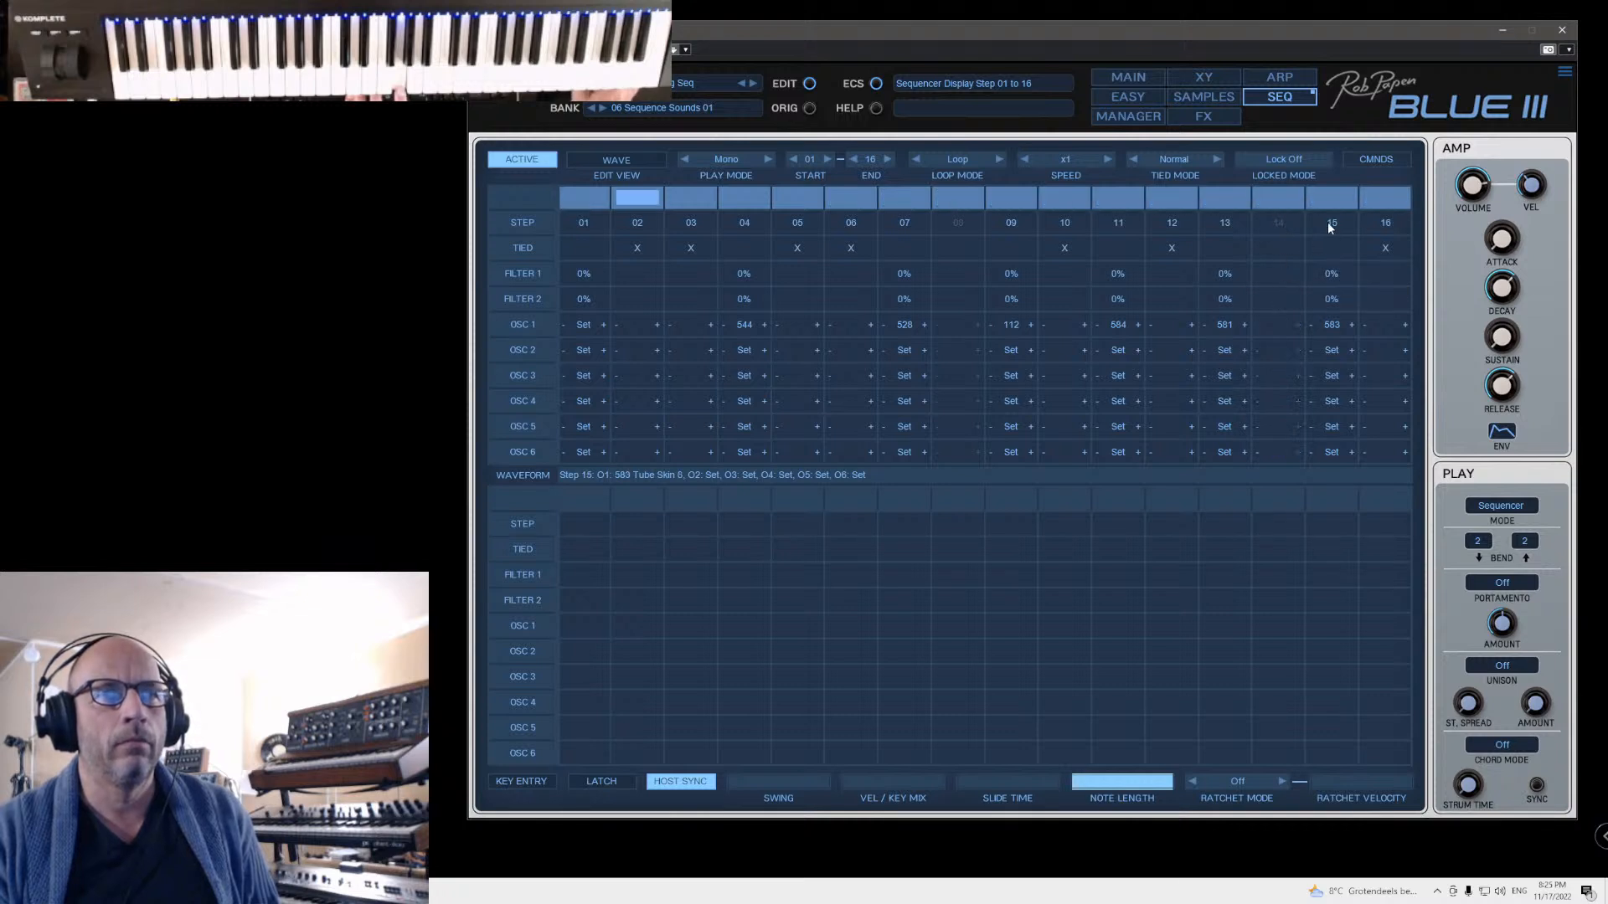
click(1384, 224)
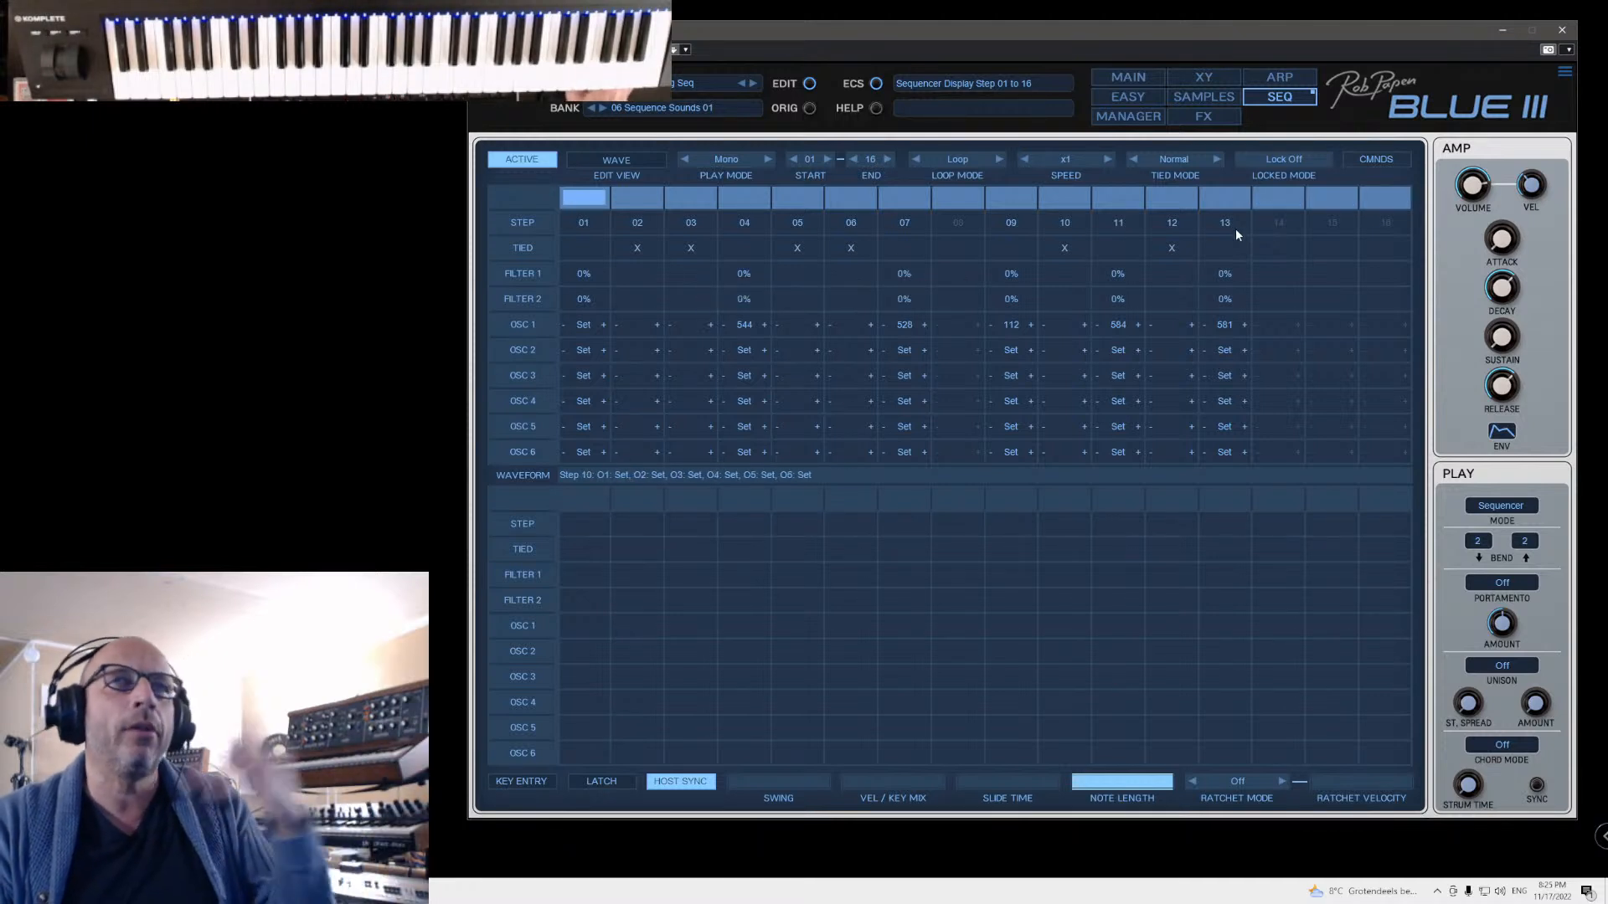
Step: Copy sequencer steps 1-16 to 17-32 and end the loop at step 32
click(1378, 159)
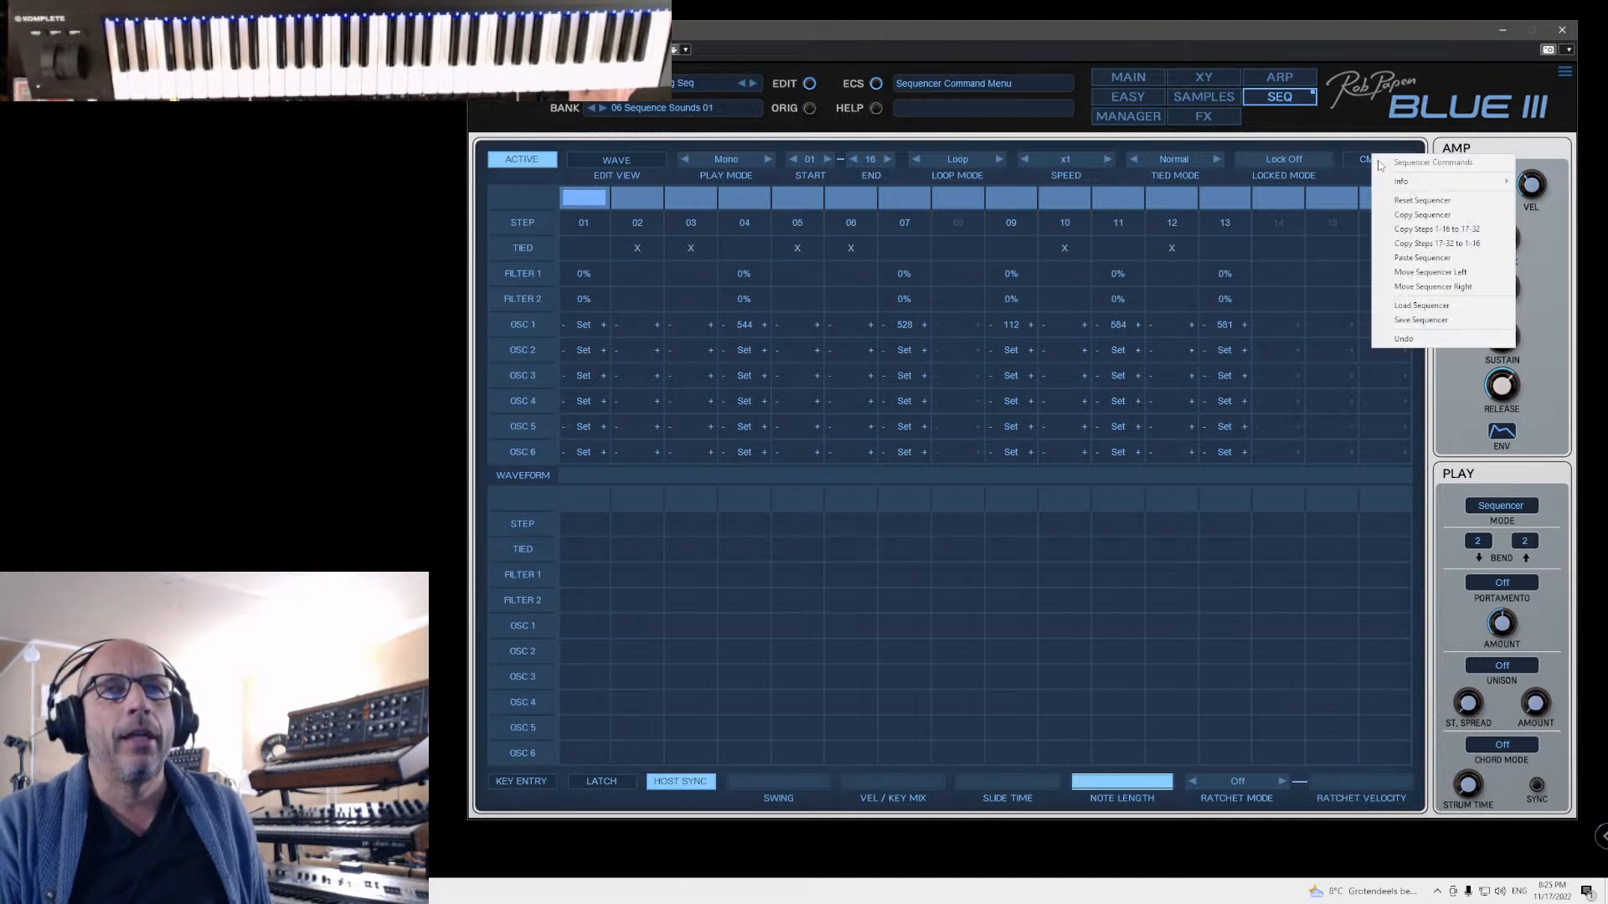
click(1429, 230)
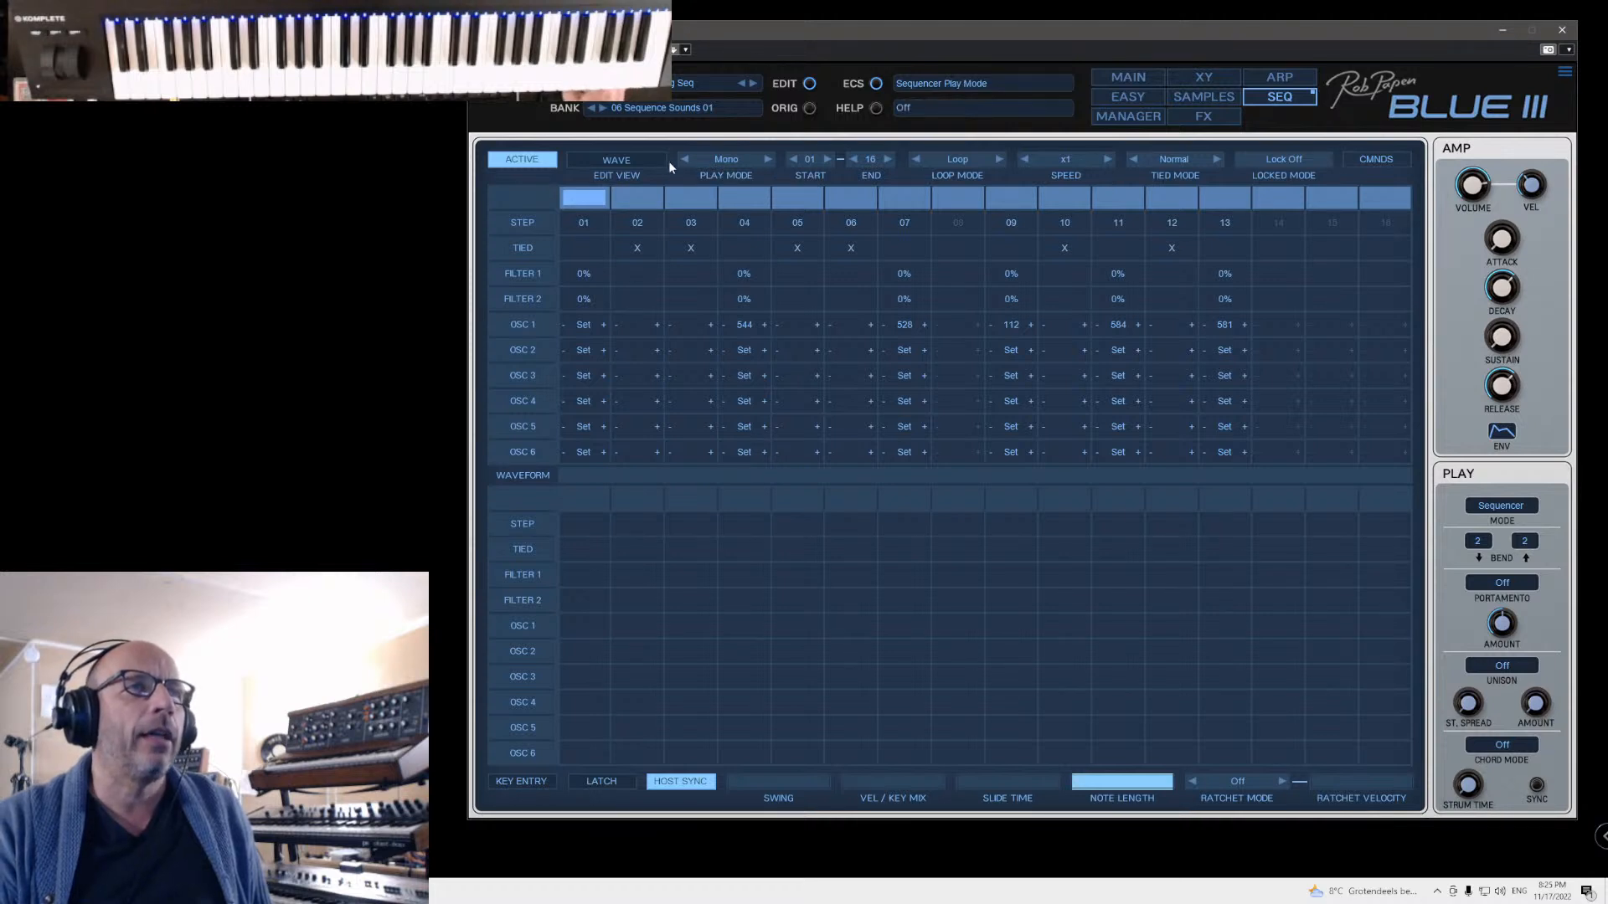
click(871, 161)
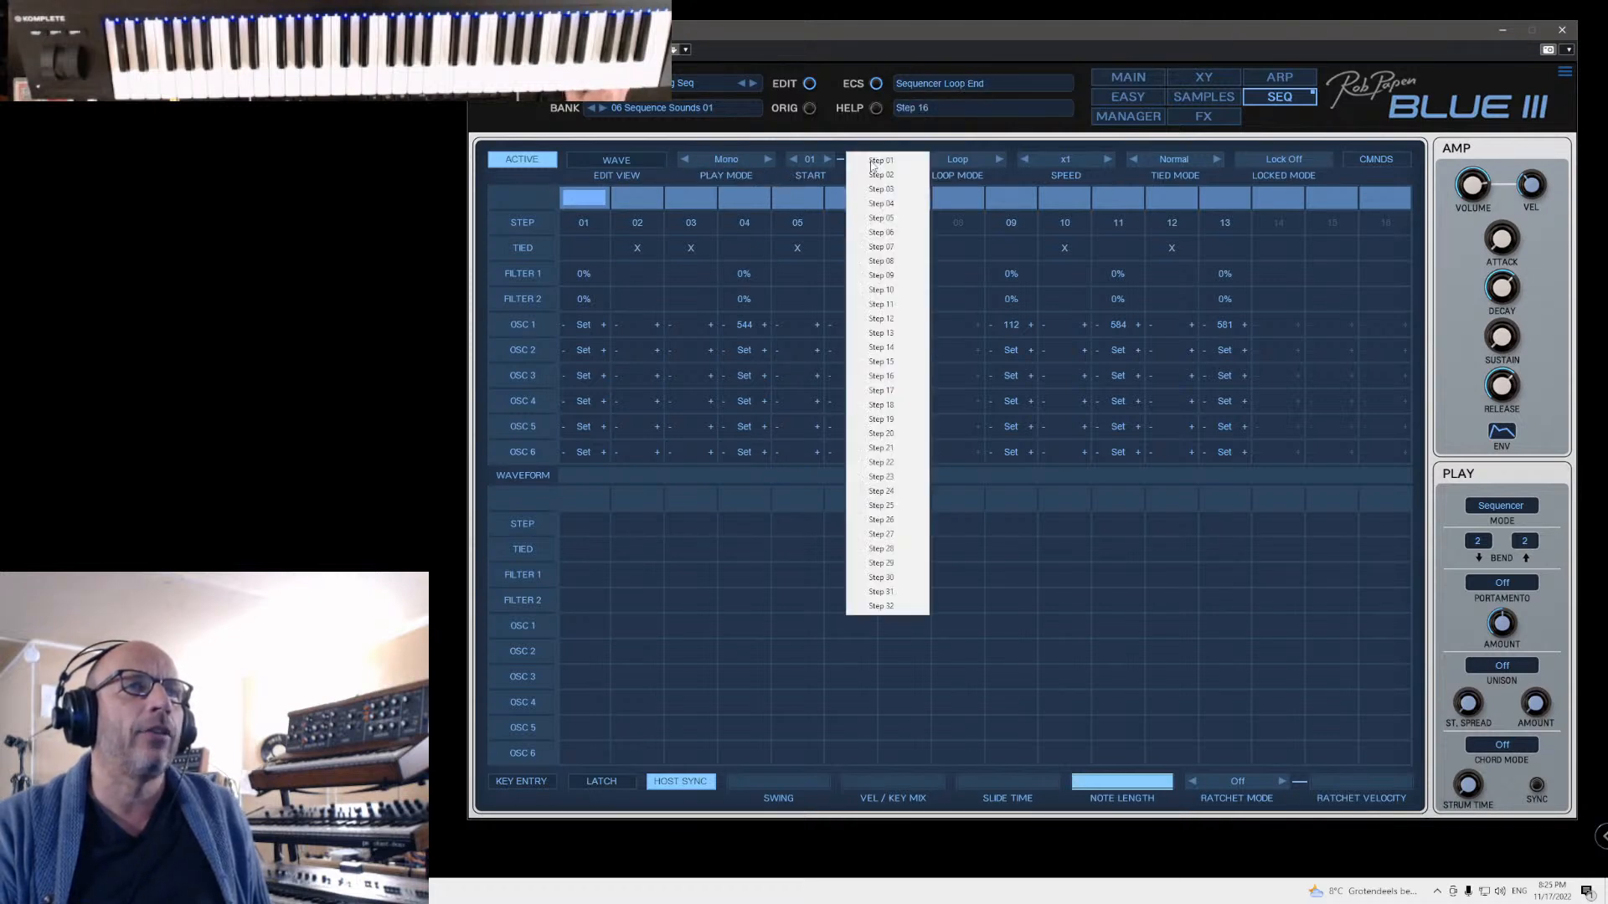
click(880, 605)
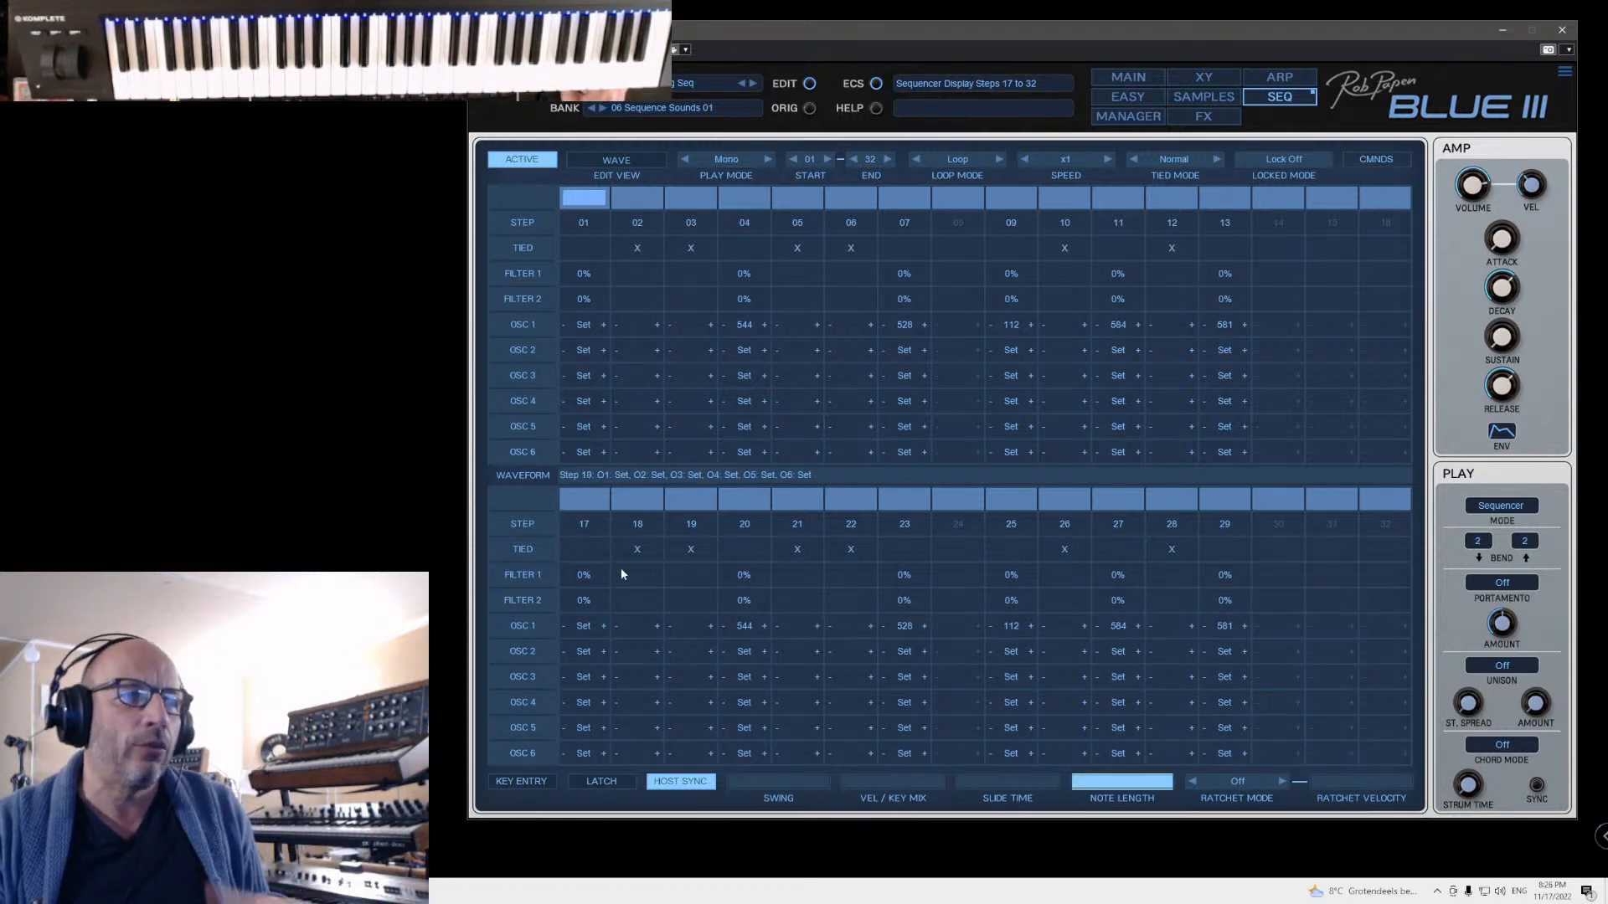
Step: Advance the oscillator 1 waveform of step 20 to 545 and that of step 23 to 530 Vox FX 2
click(763, 627)
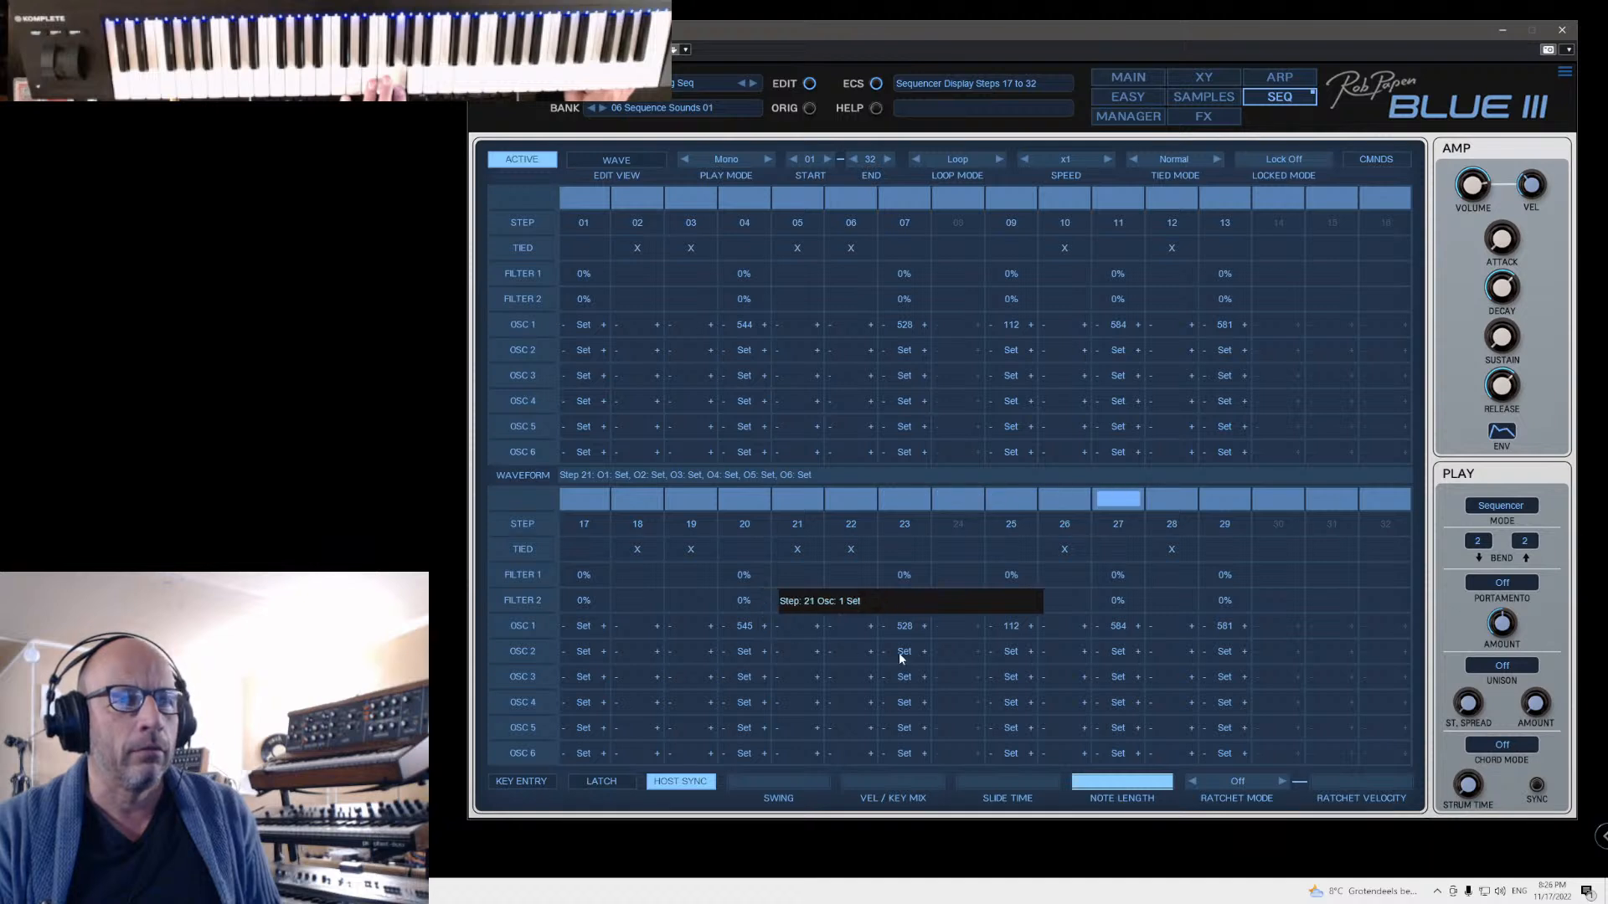
click(923, 625)
click(922, 626)
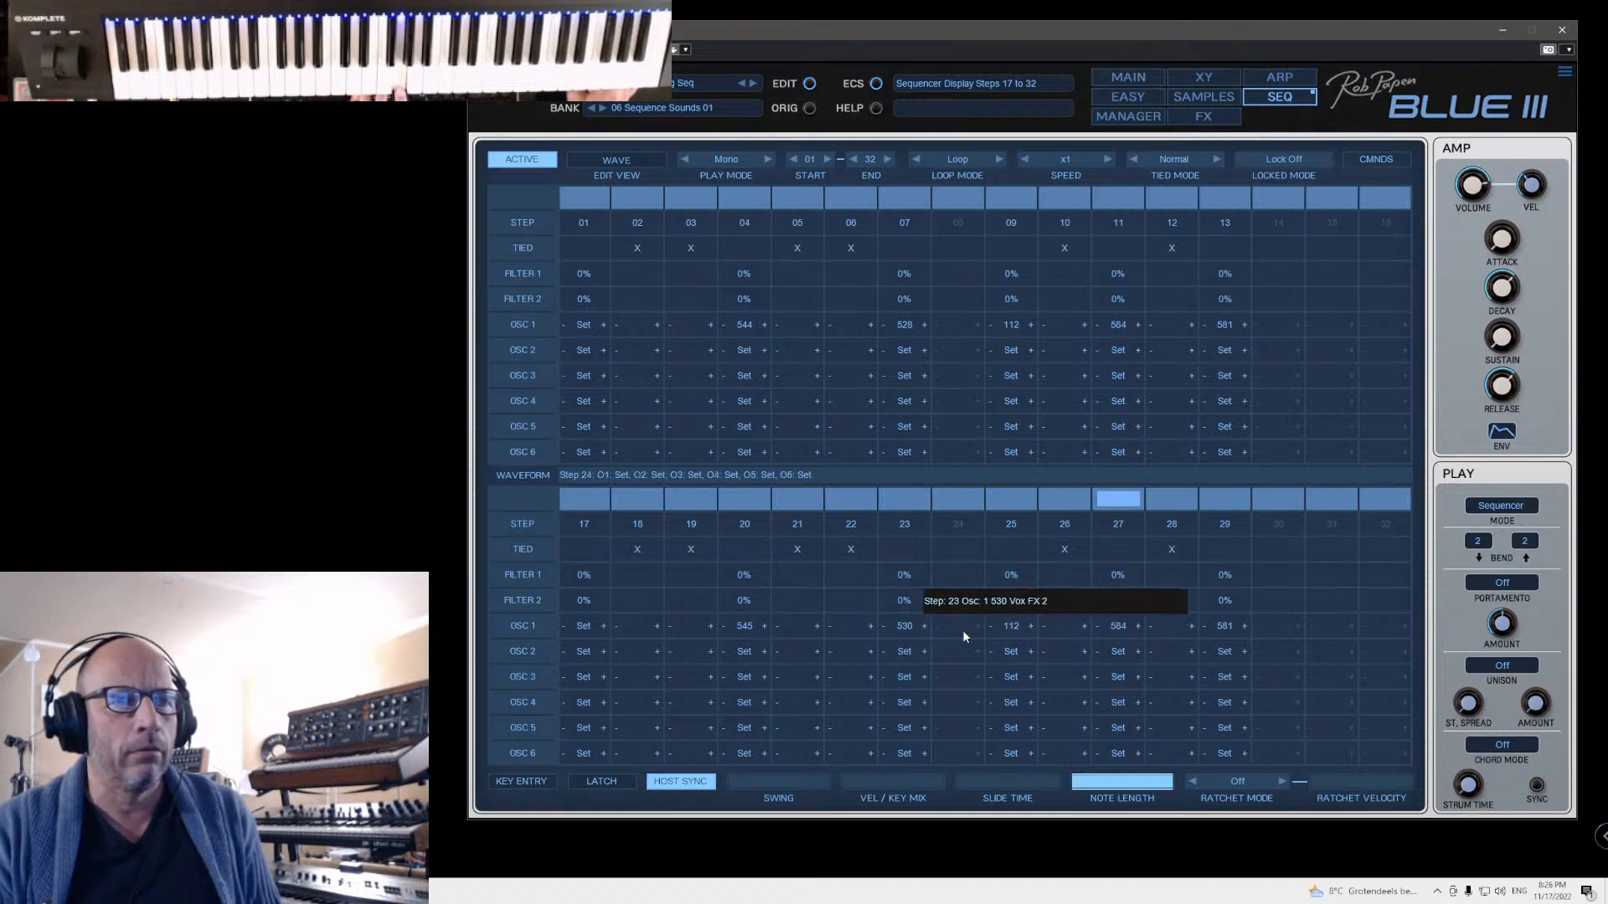
Step: Activate sequencer step 24 and tie steps 25 and 27
click(956, 524)
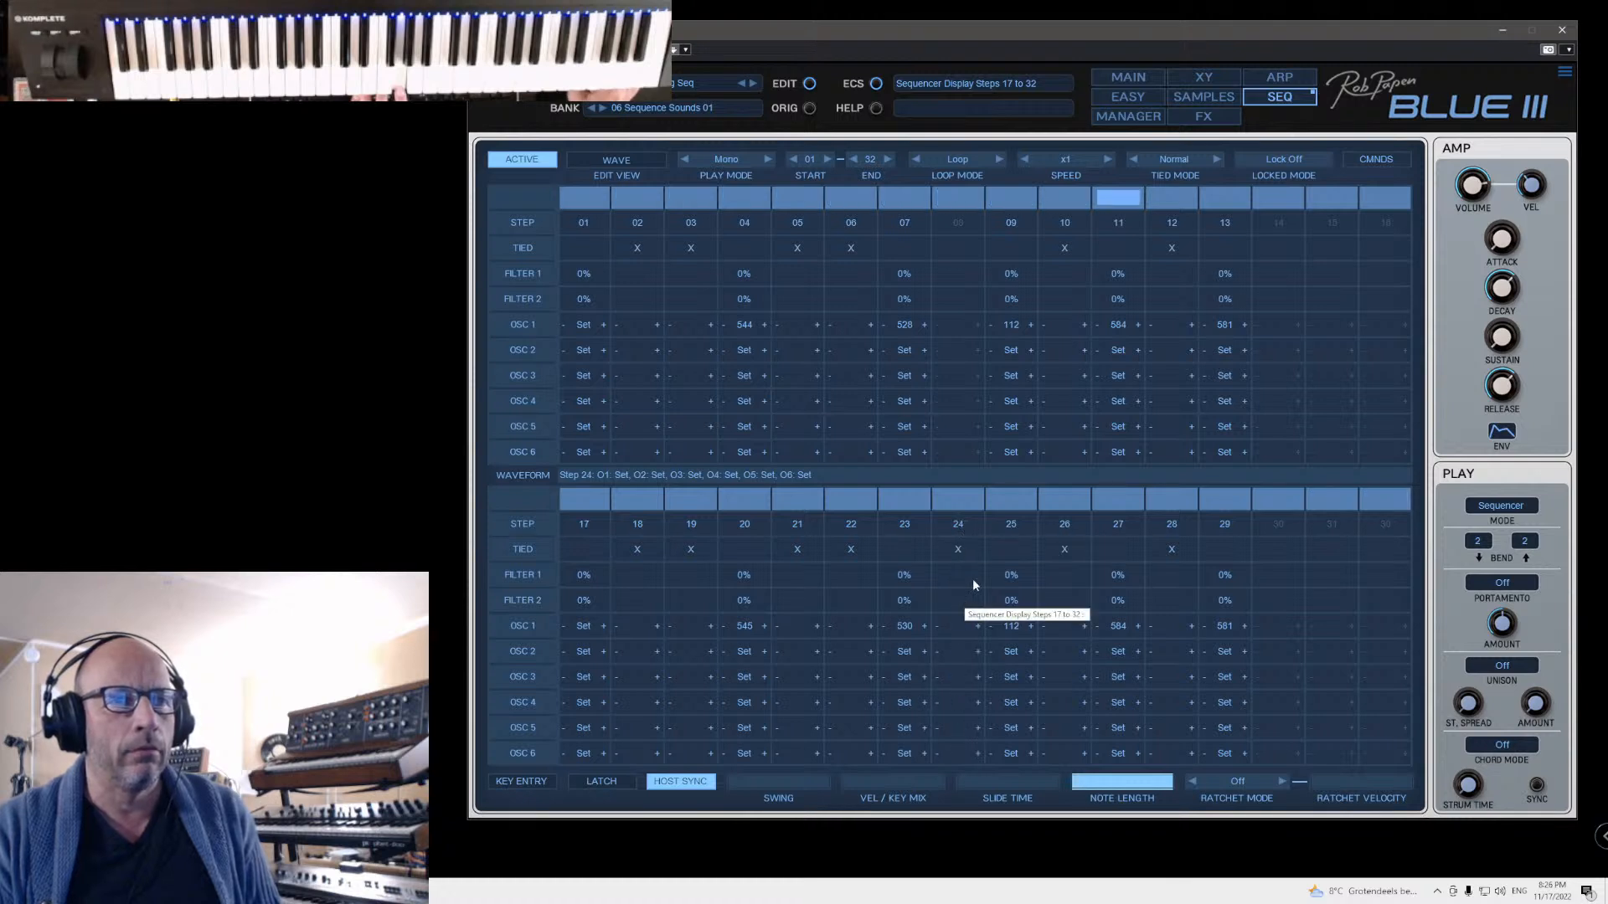
click(1018, 554)
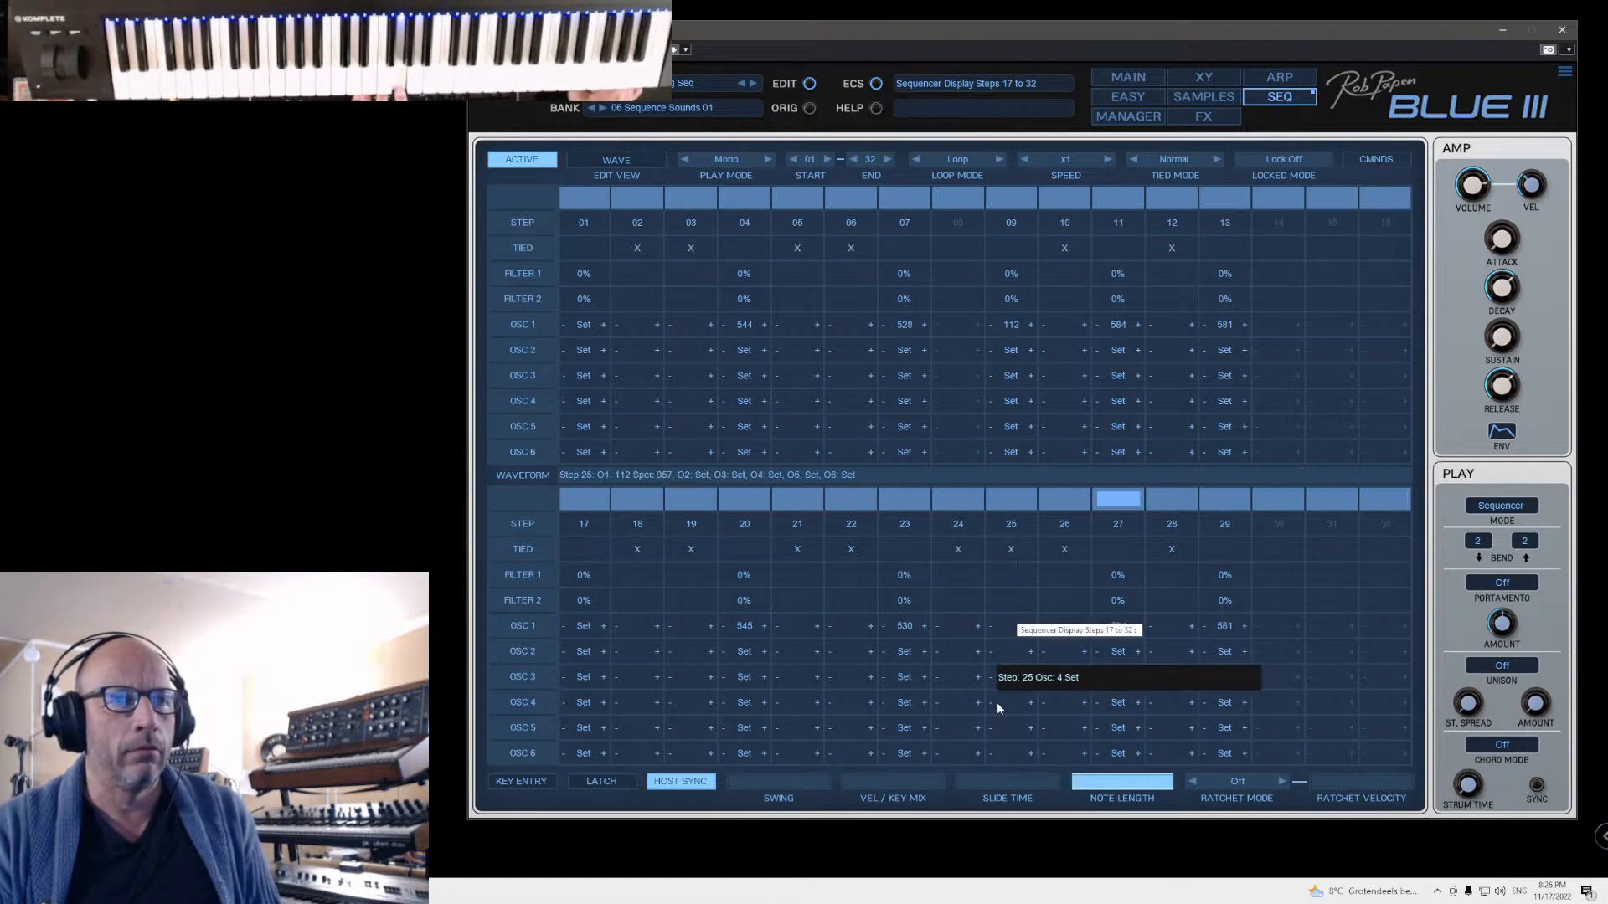
click(1114, 551)
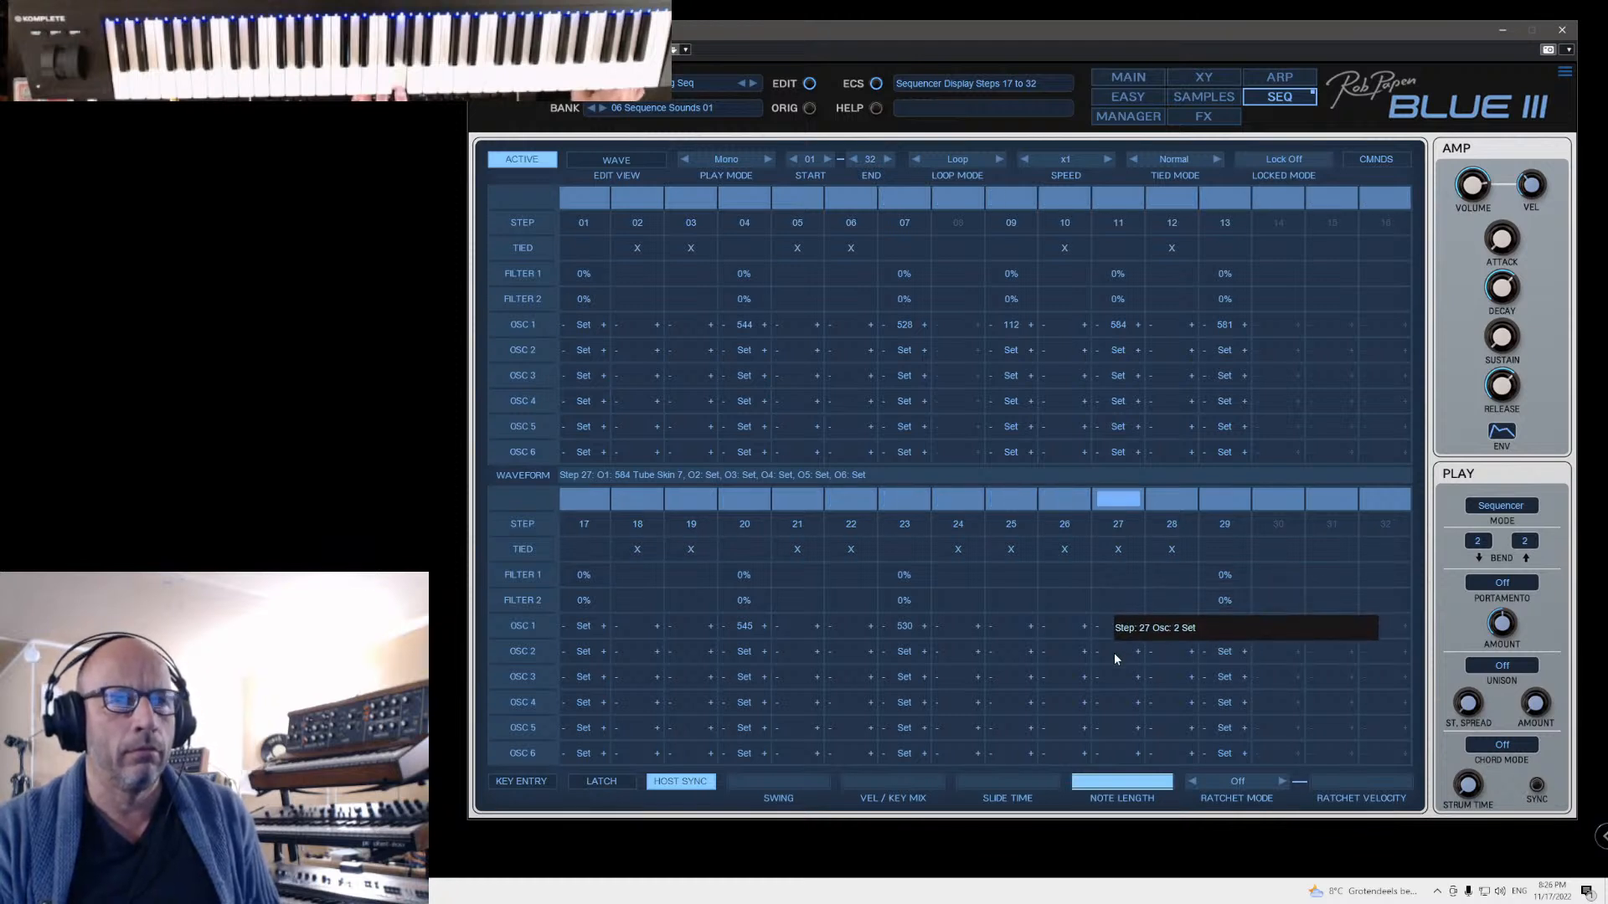
Step: In the Normal edit view, set the tied mode to Special and tune step 26 to 12 and step 27 to 24
click(616, 161)
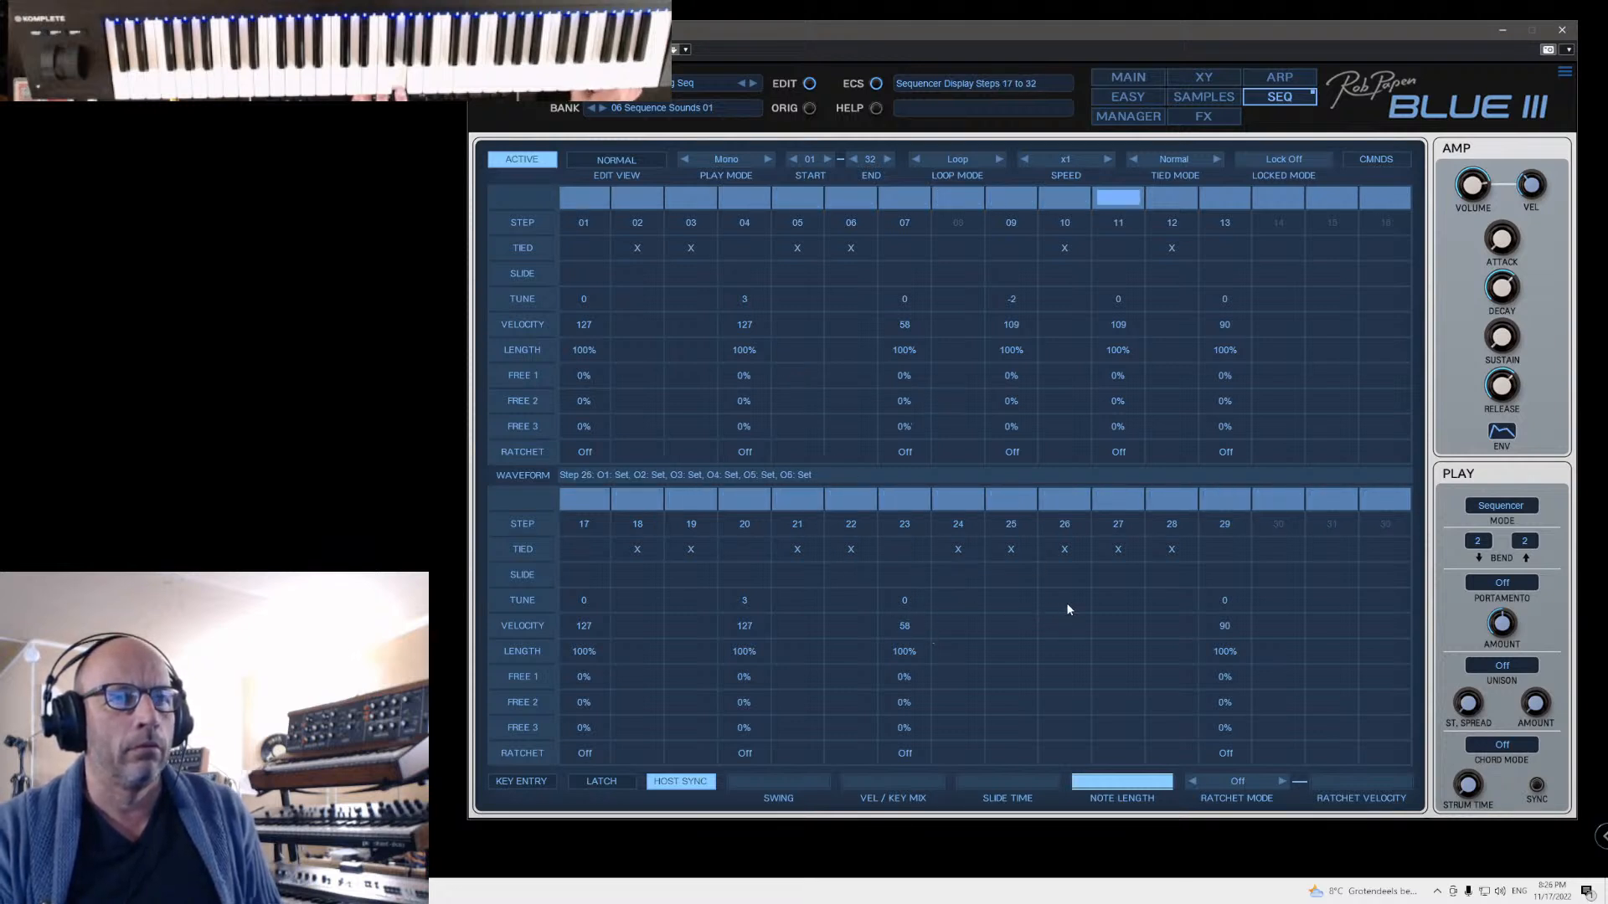
click(1177, 161)
click(1187, 176)
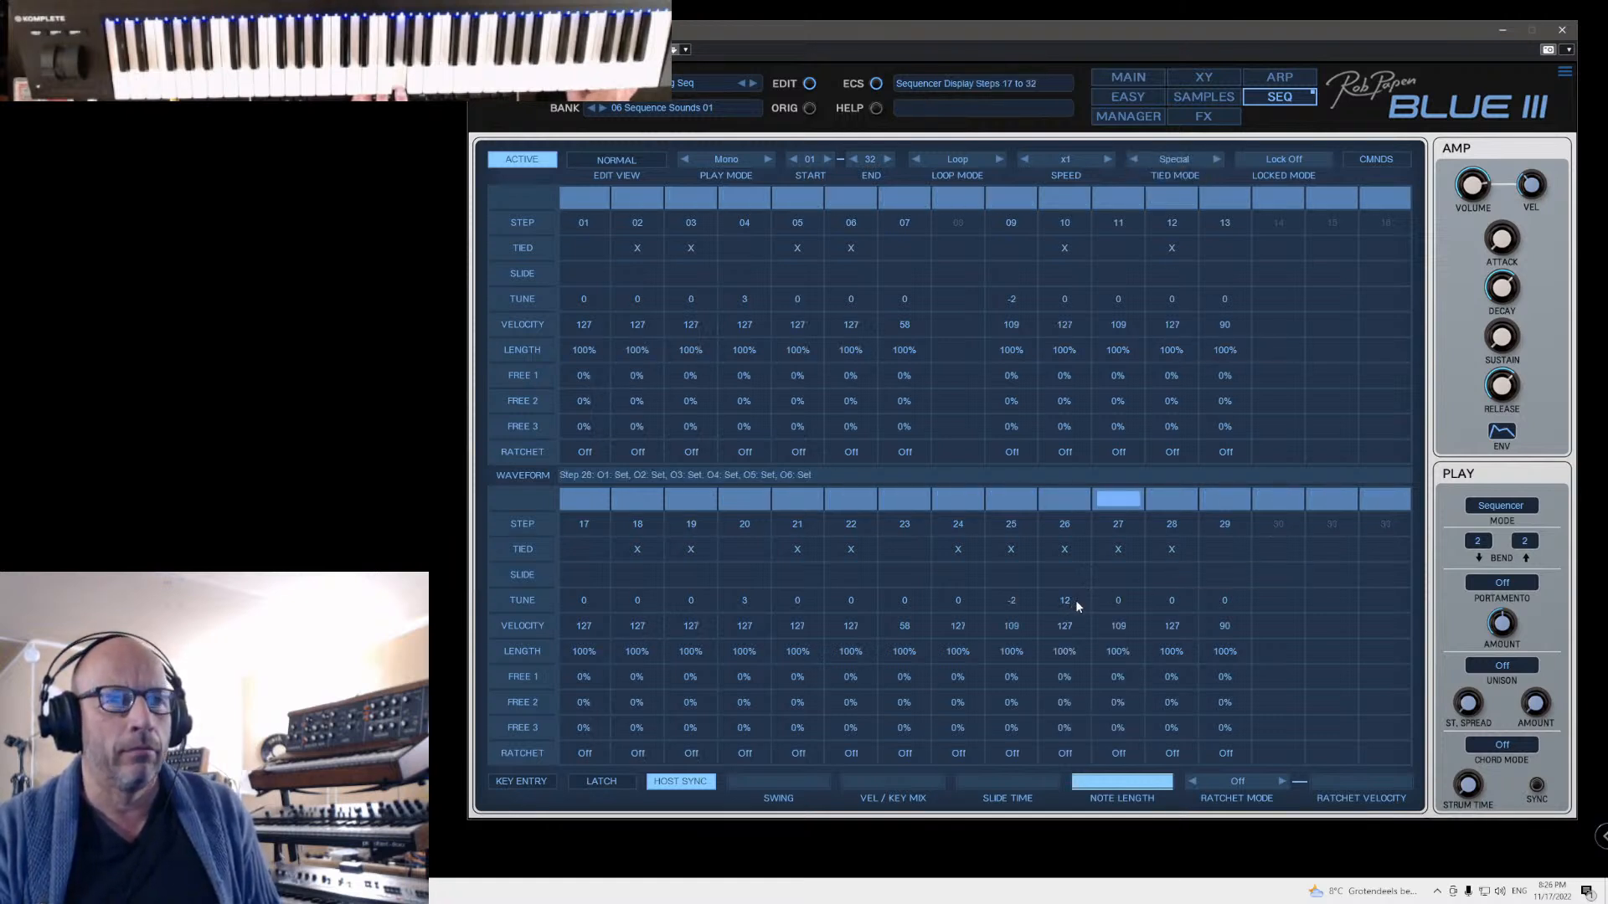
drag(1110, 606, 1133, 571)
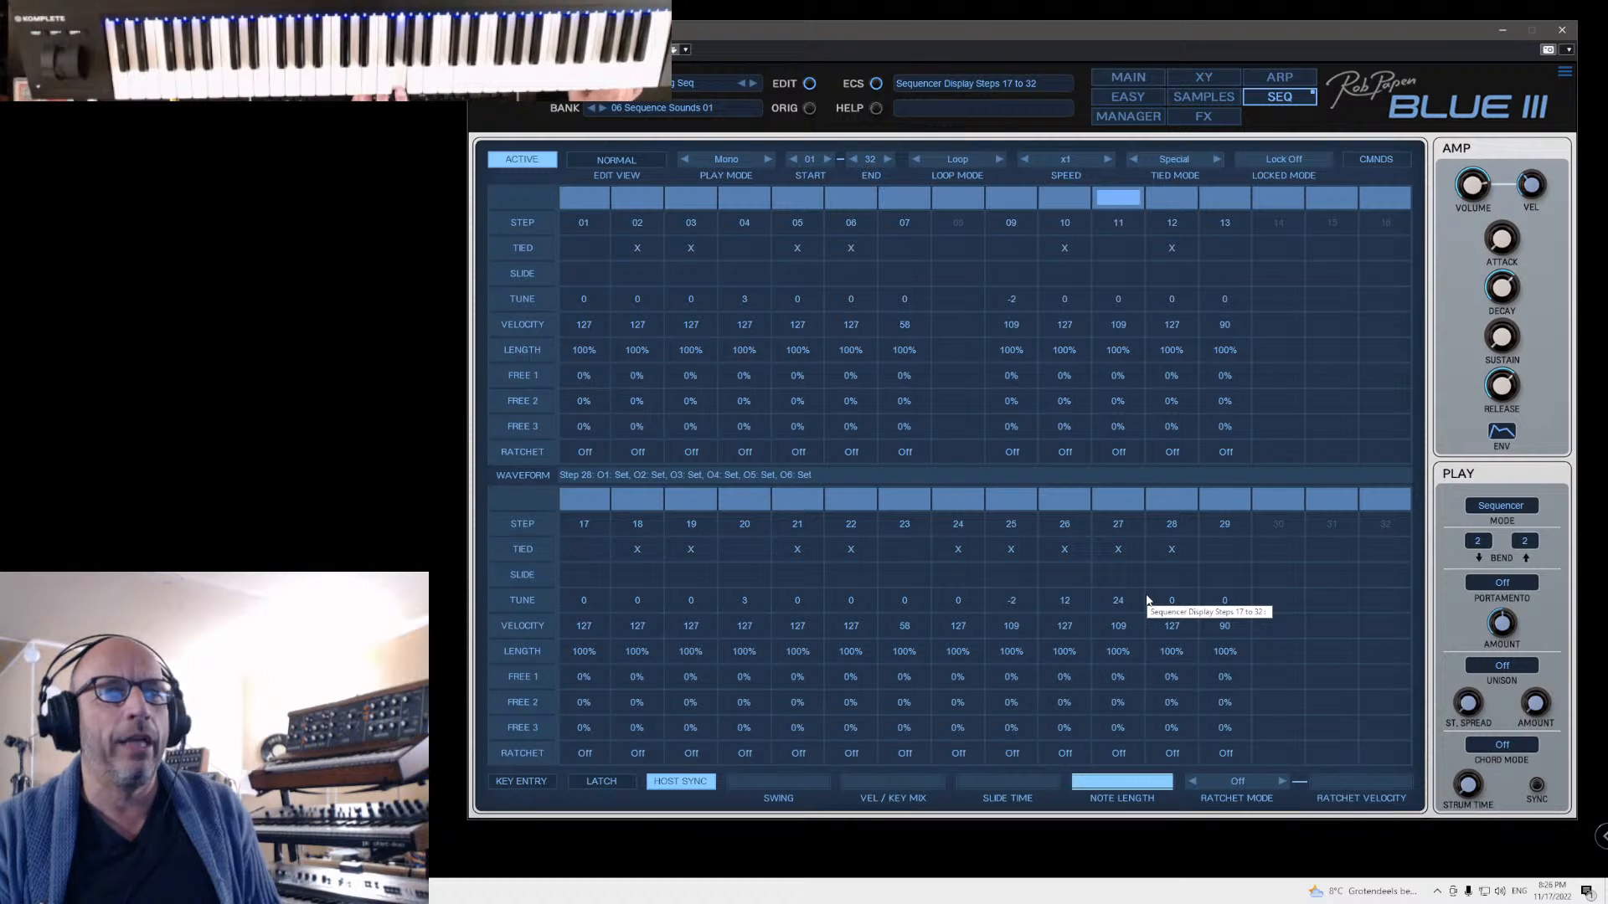
Step: Tie step 29, untying step 27 briefly before tying it again
click(1124, 548)
click(1223, 553)
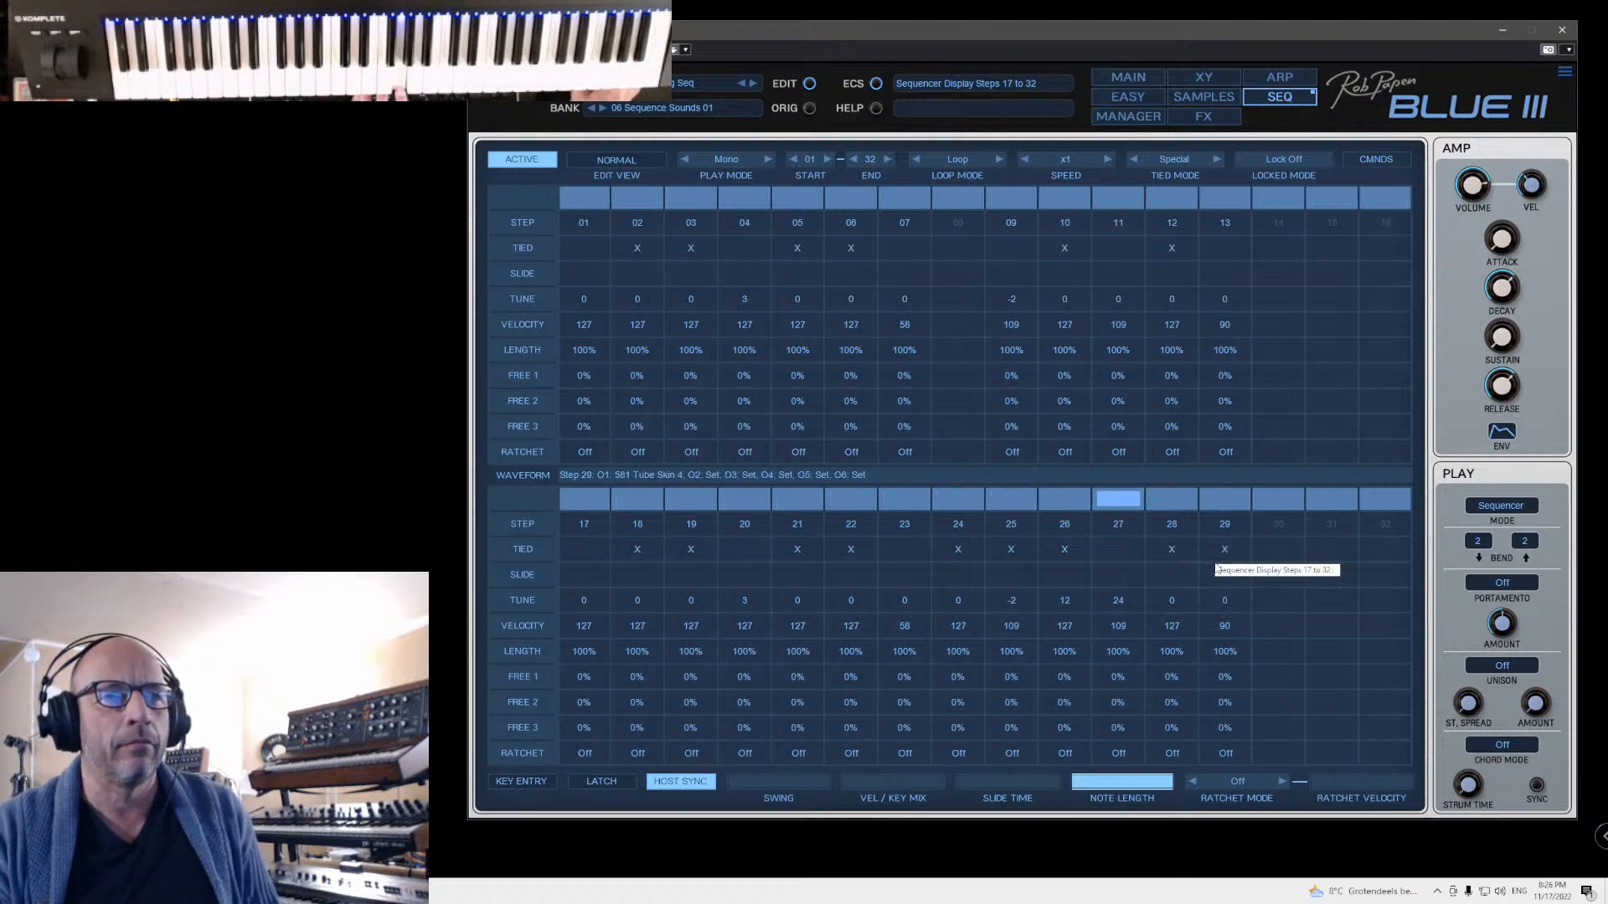
click(1128, 552)
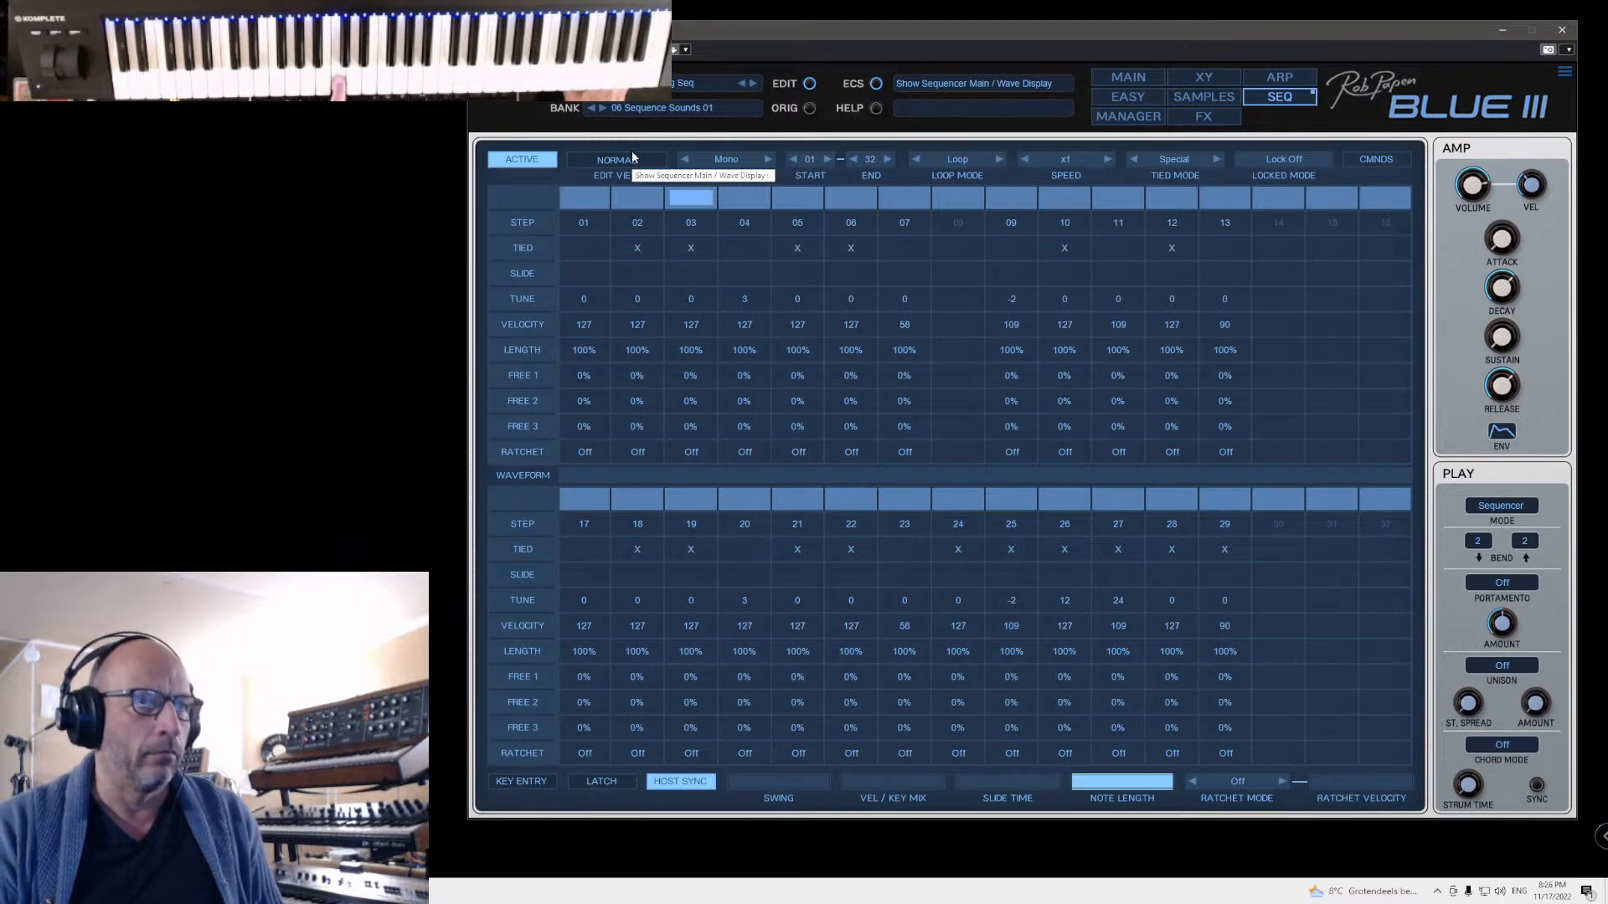
Step: Load a Stereo Delay into FX 2, set its feedback to 25 % and raise its mix slightly
click(1203, 116)
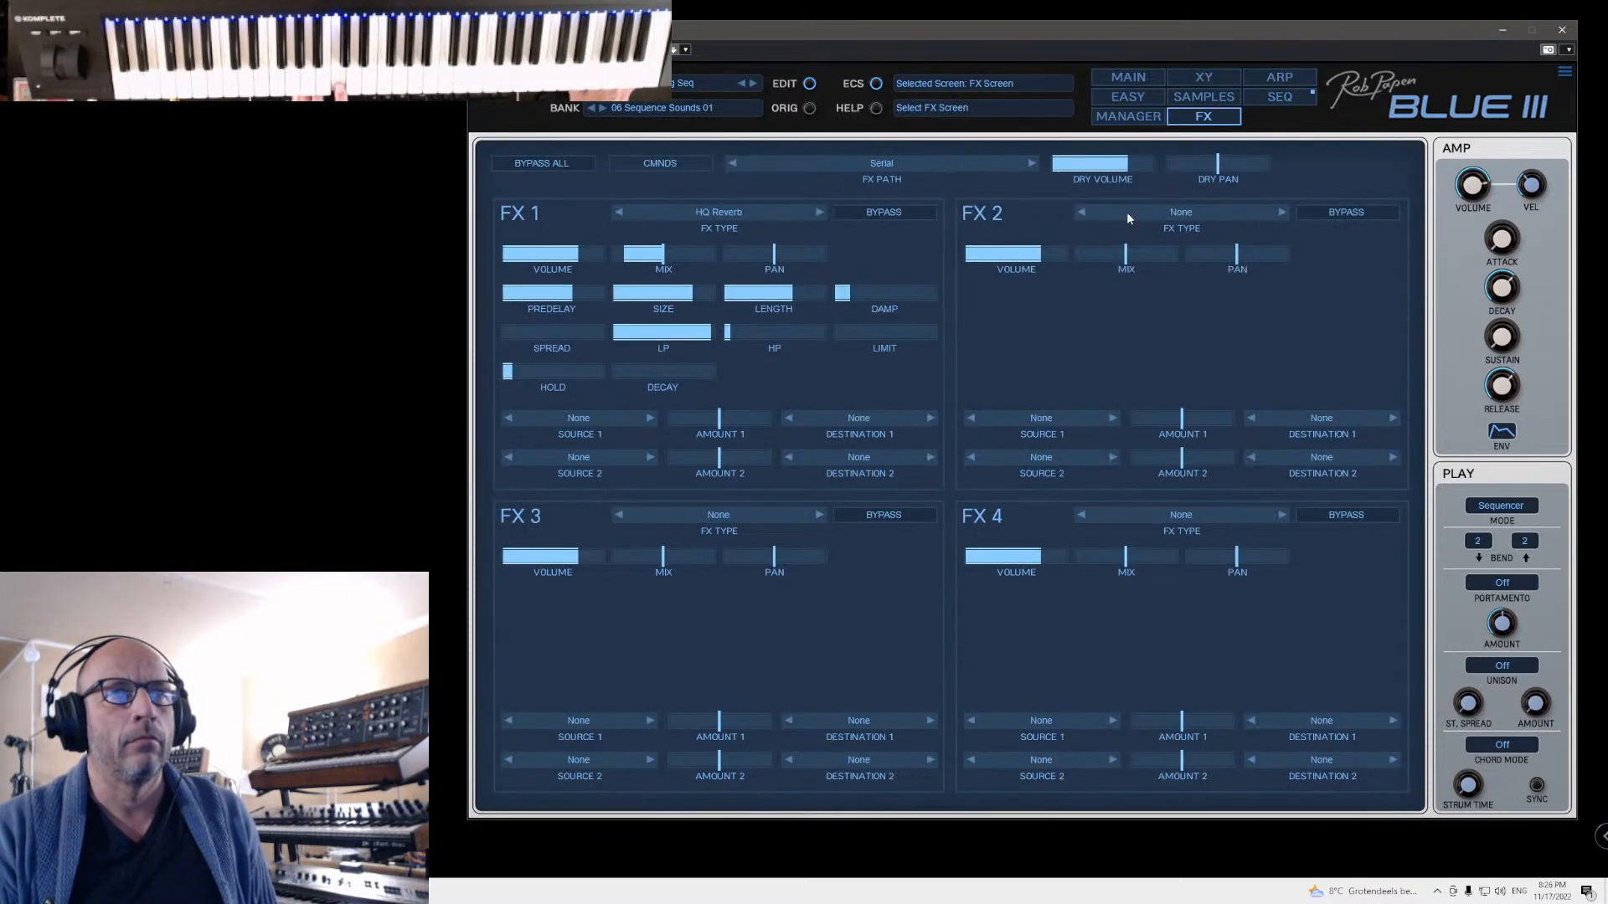
click(1171, 224)
mouse_move(1151, 234)
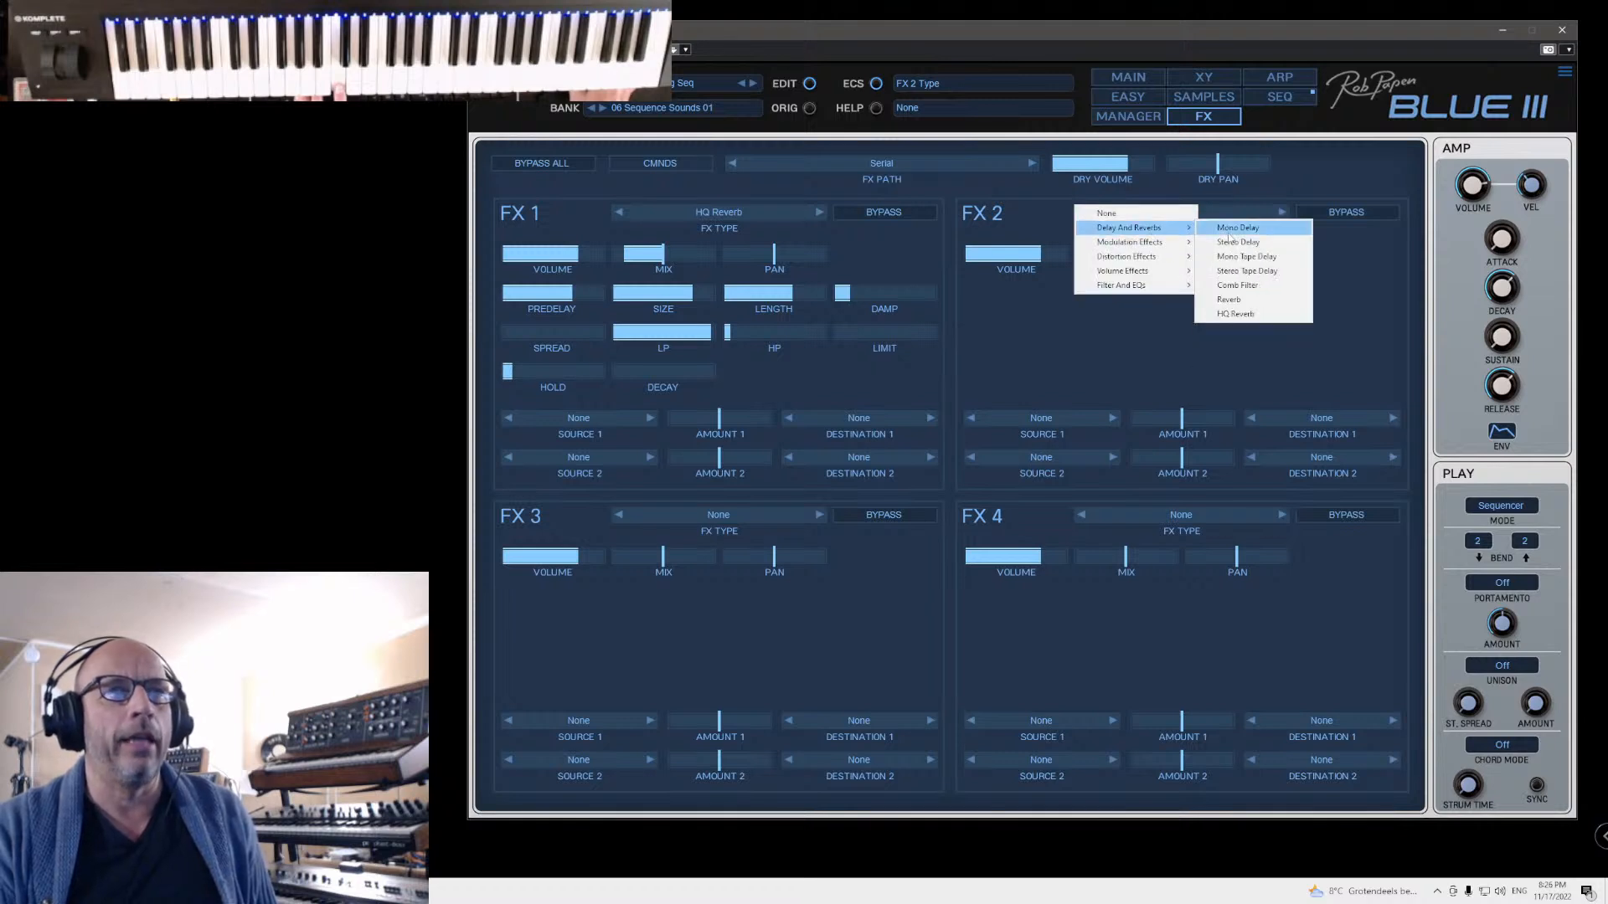
click(1251, 243)
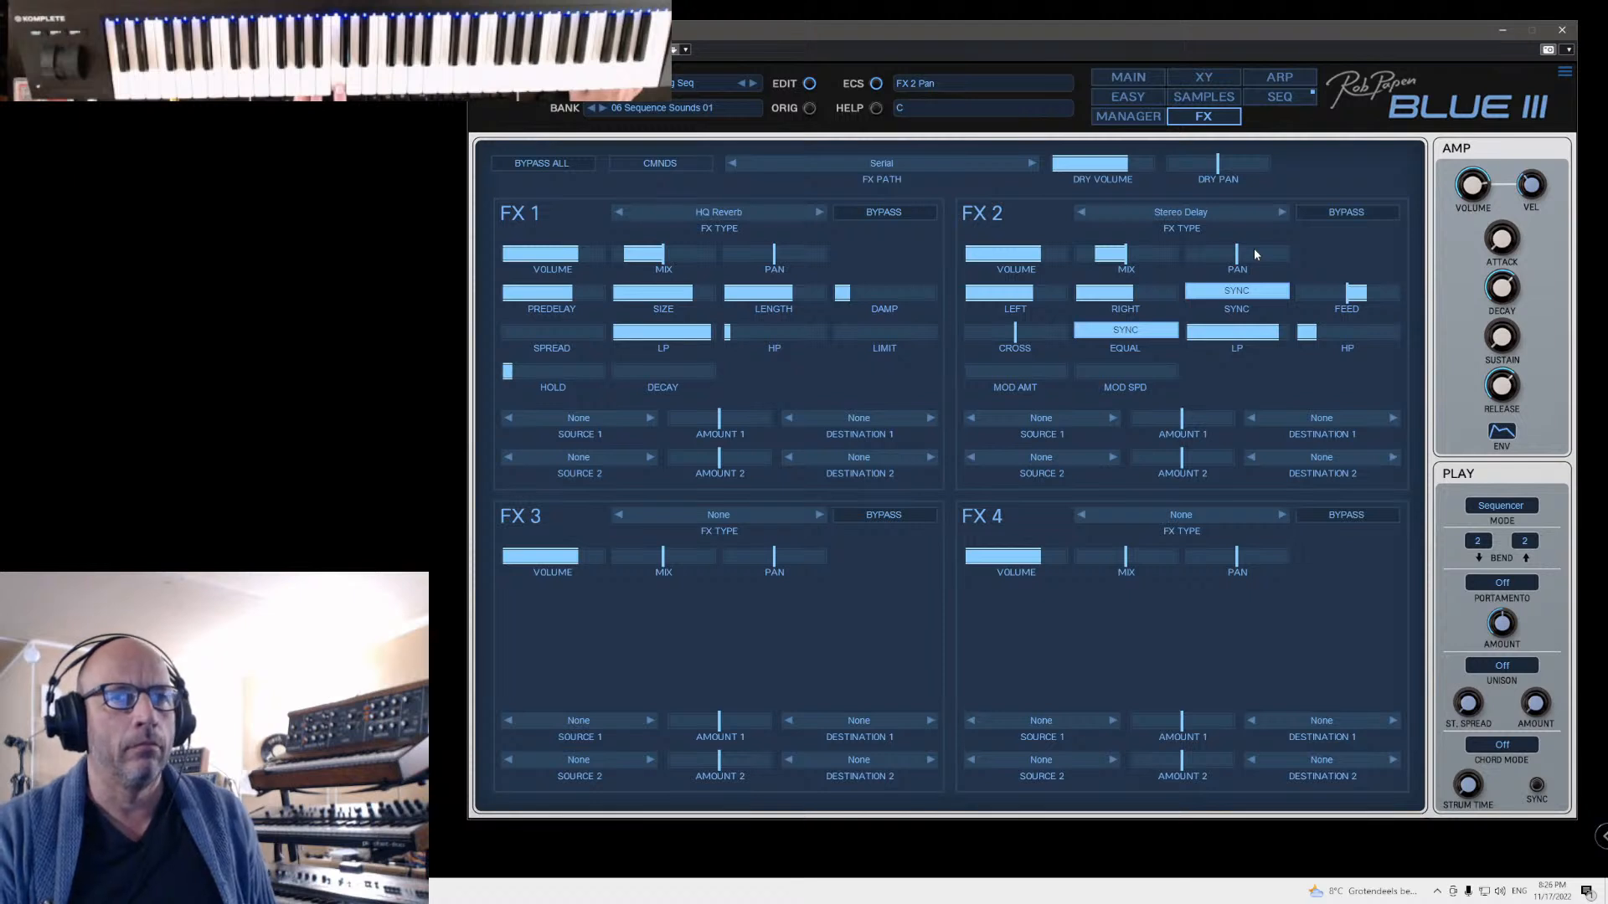
drag(1367, 299, 1359, 299)
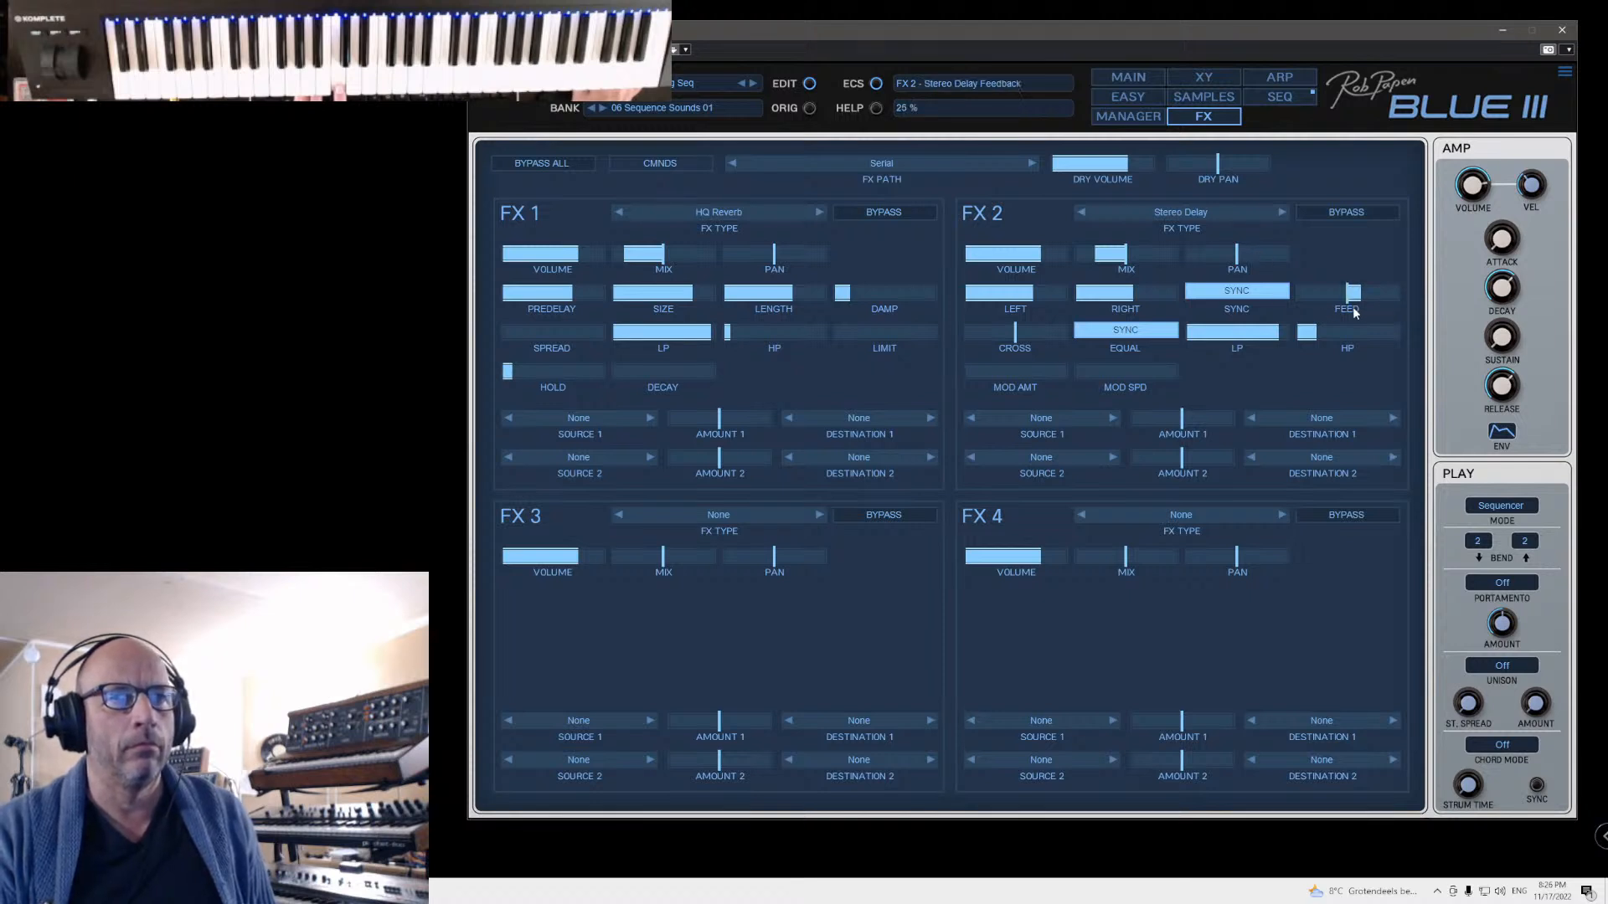
click(1107, 256)
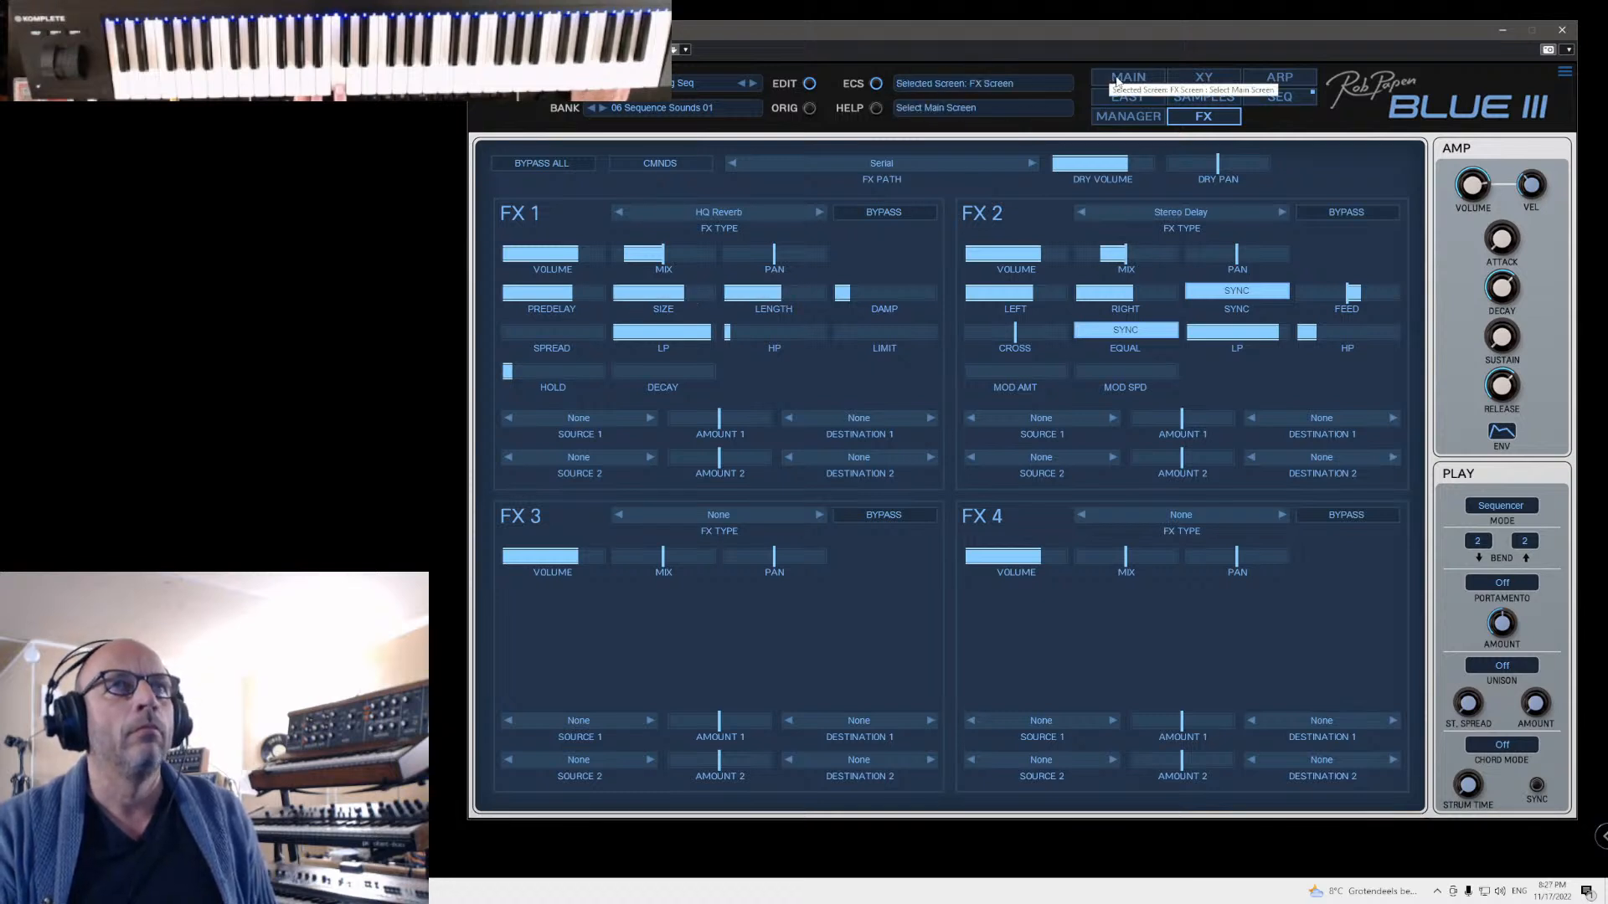
Step: Return to the sequencer screen and save the edited preset under the new name Face II String Seq
click(1280, 99)
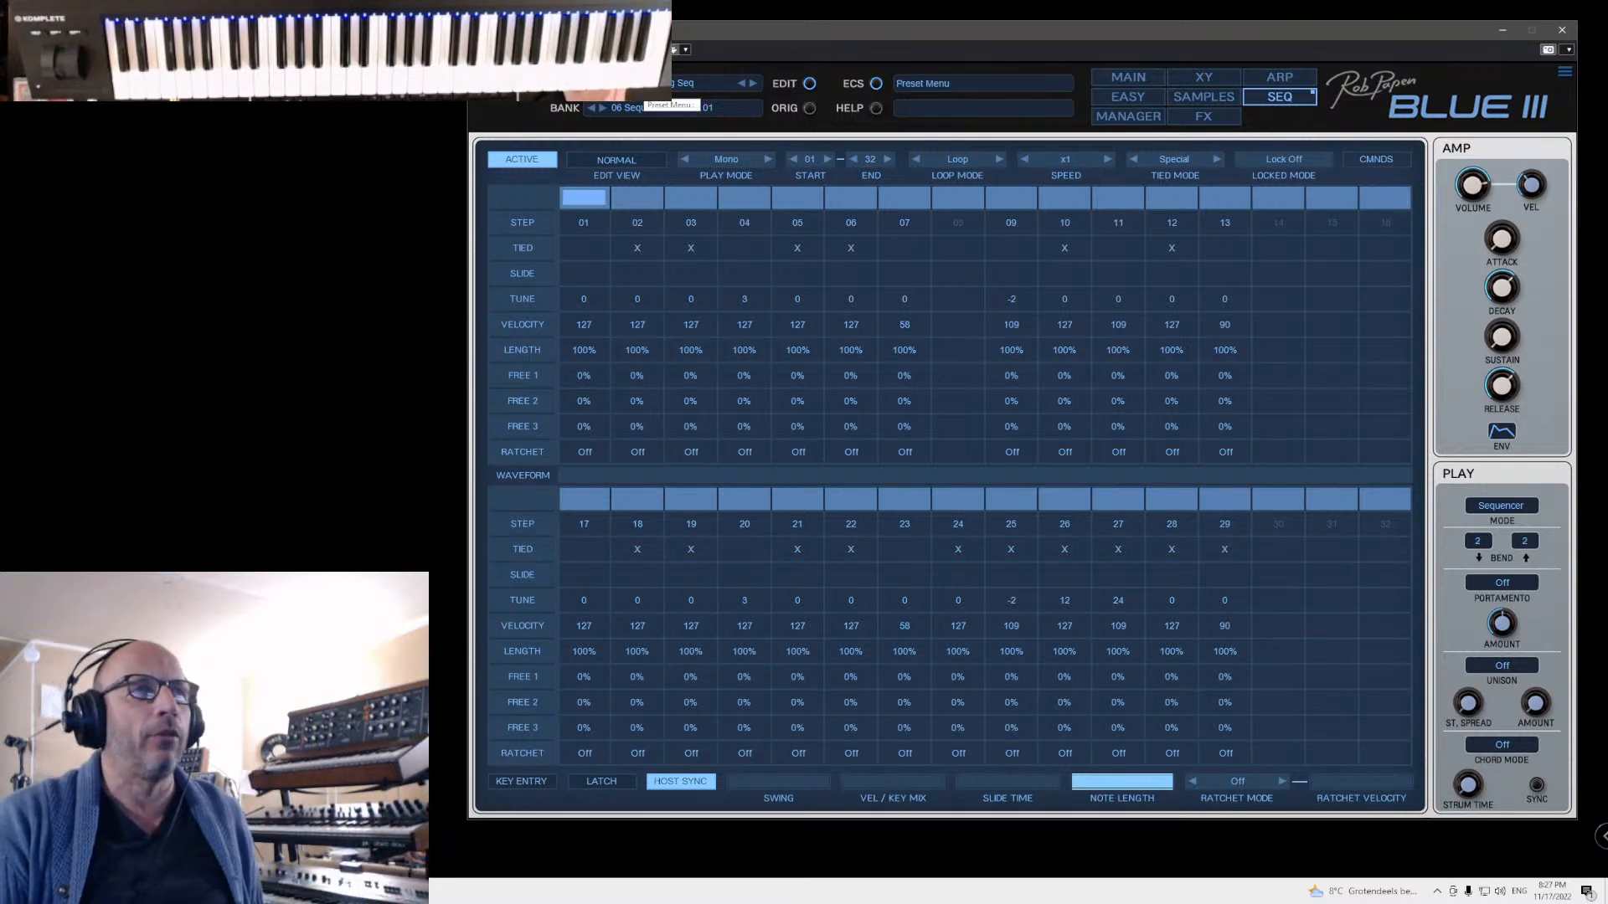
click(703, 83)
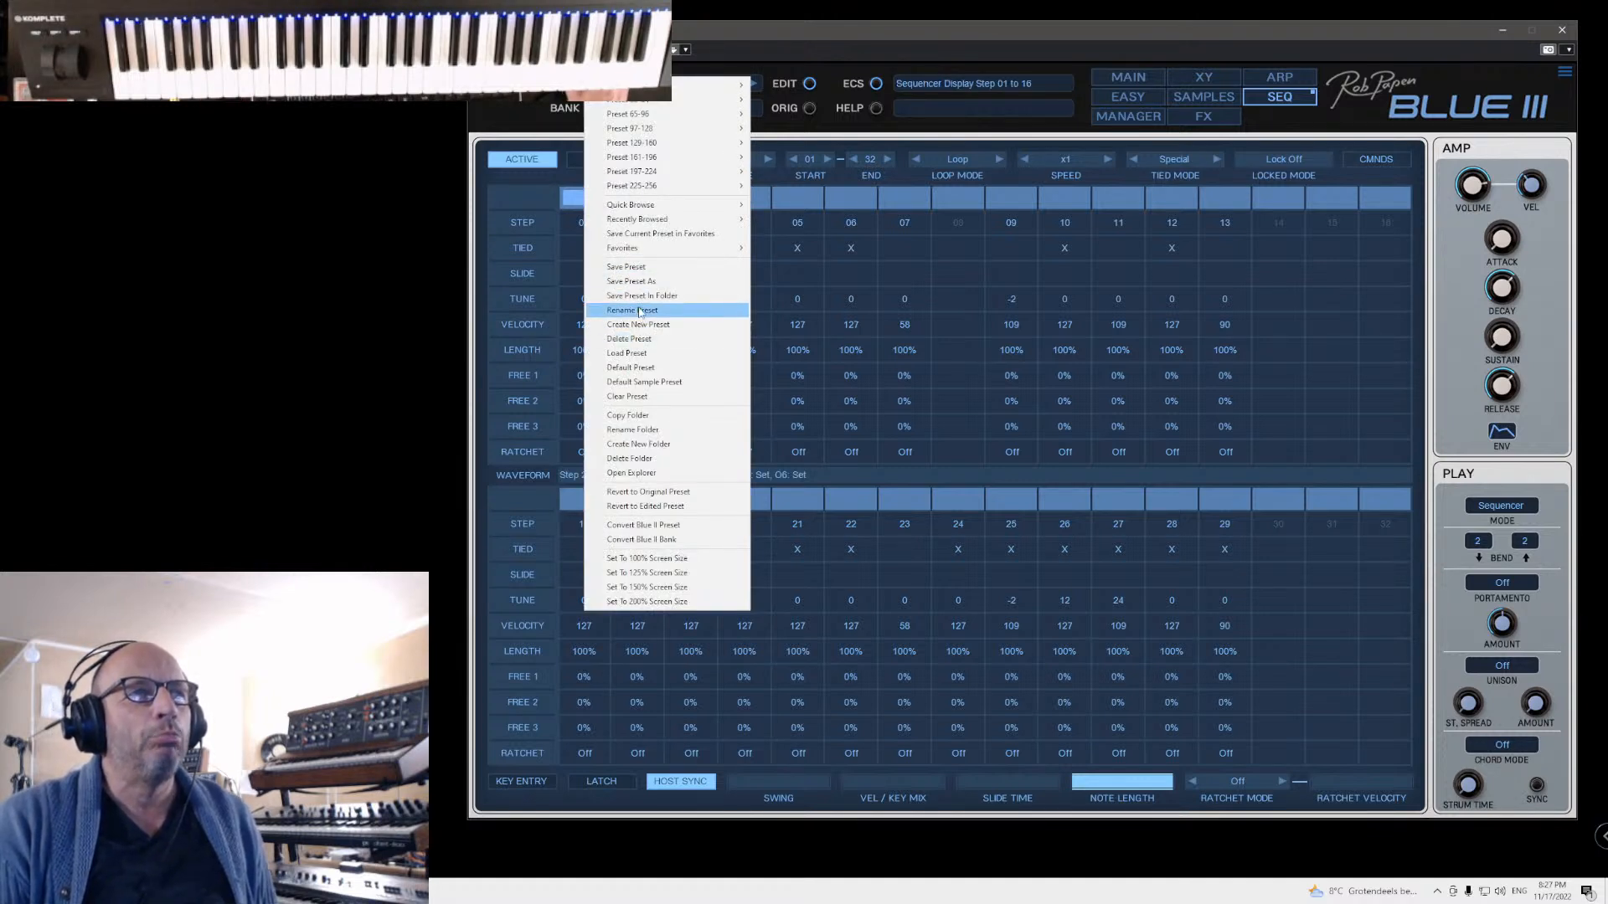
click(631, 282)
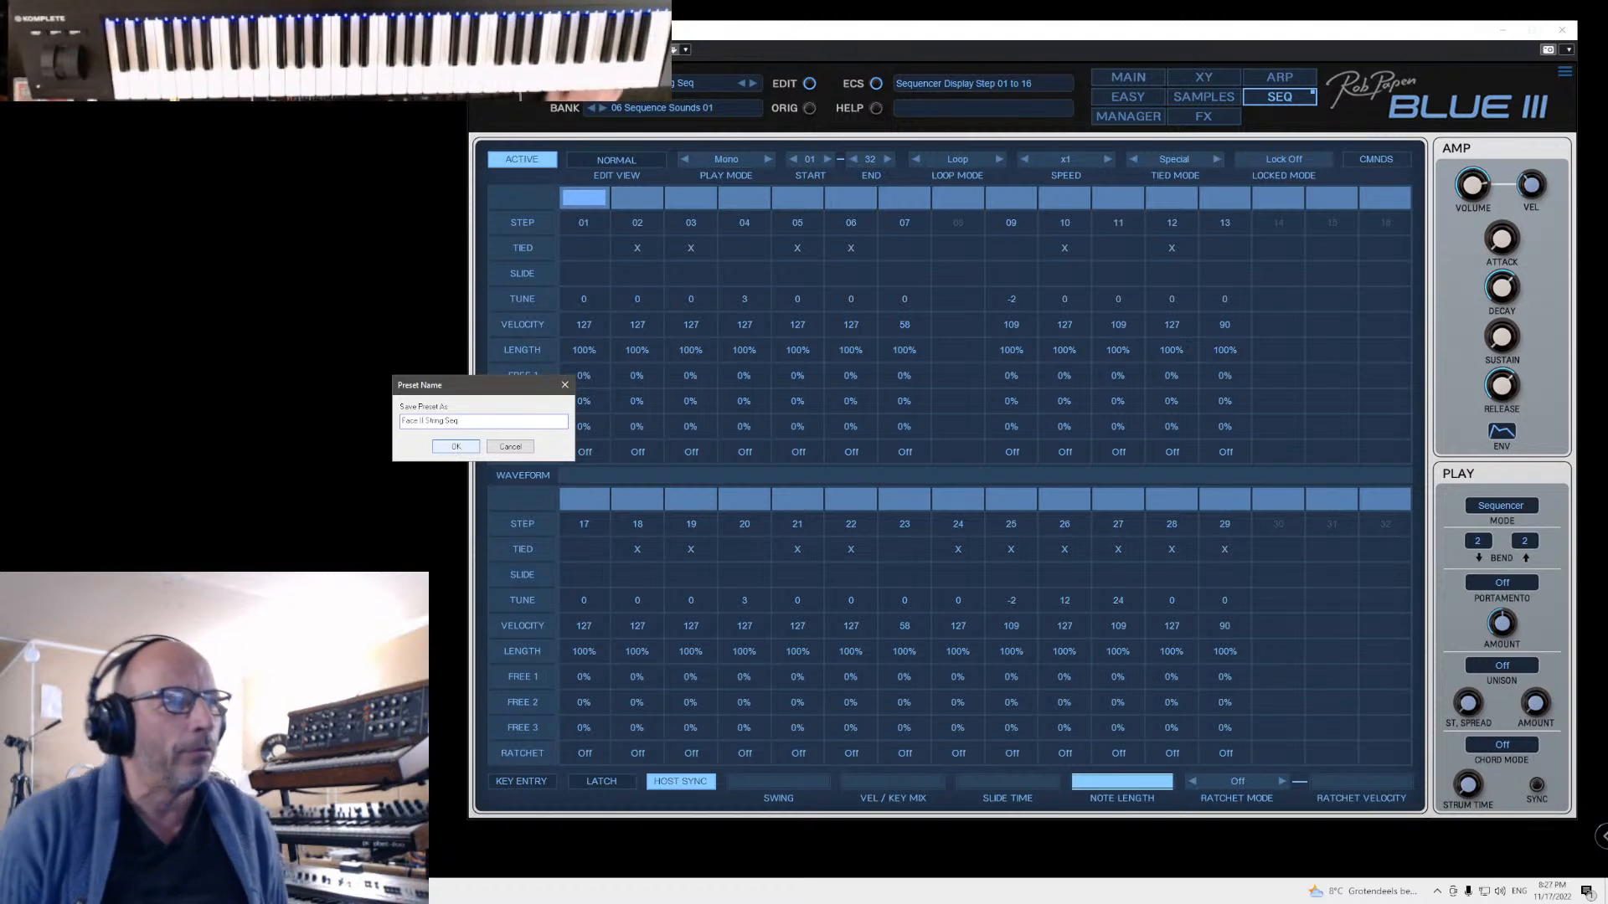
click(456, 447)
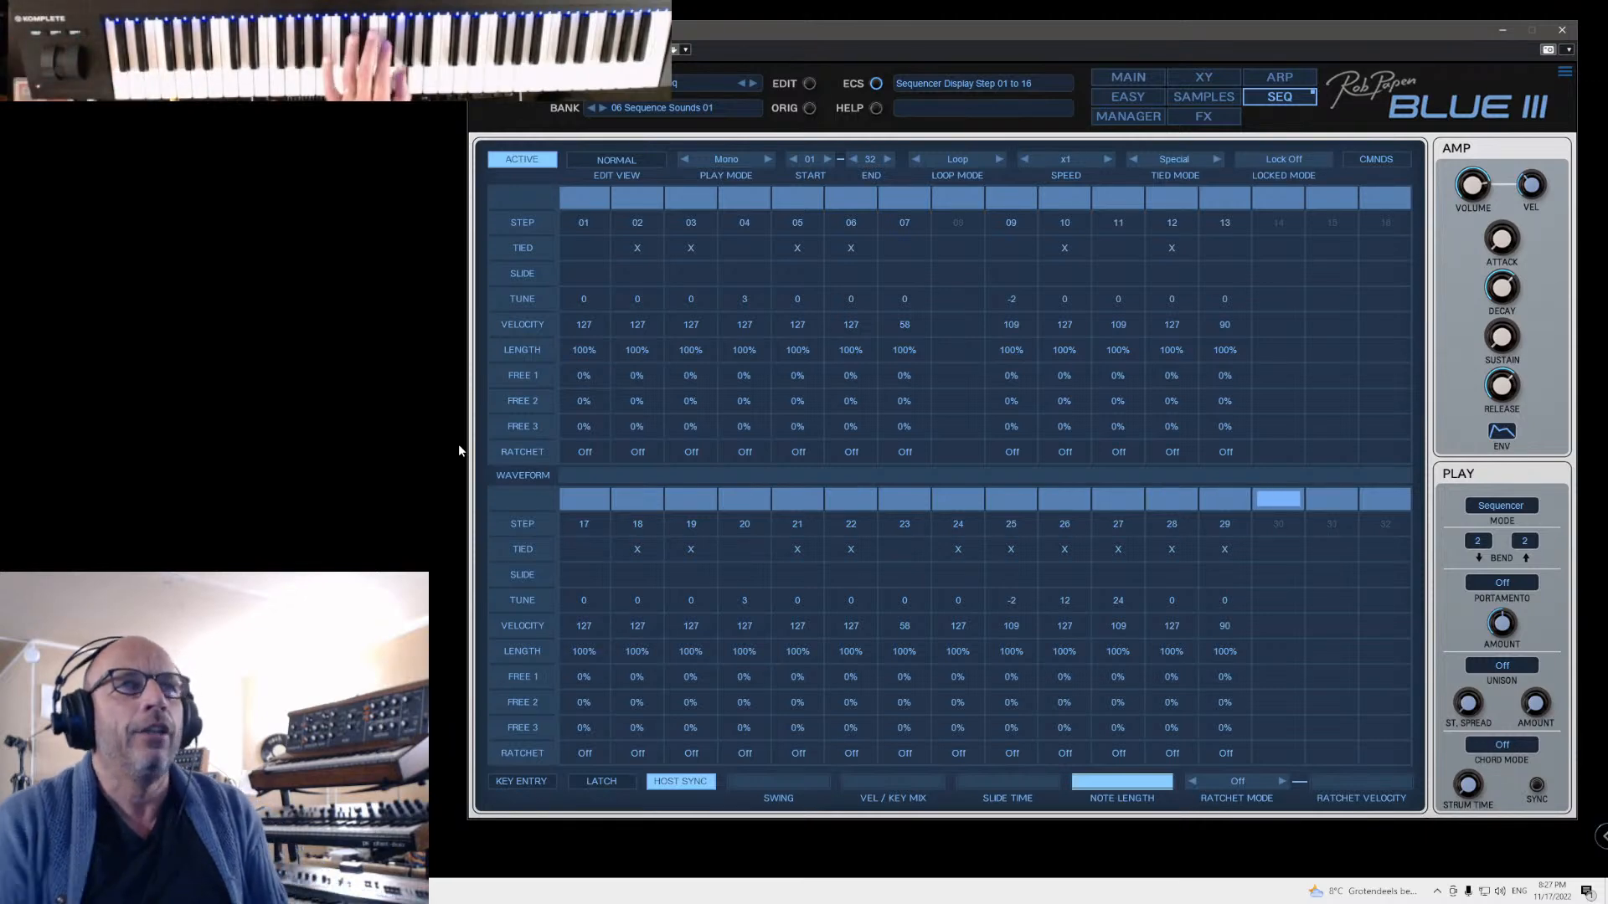
Step: On the main screen, switch oscillator 1 off and on again and move the XY point around before returning it to centre
click(1128, 77)
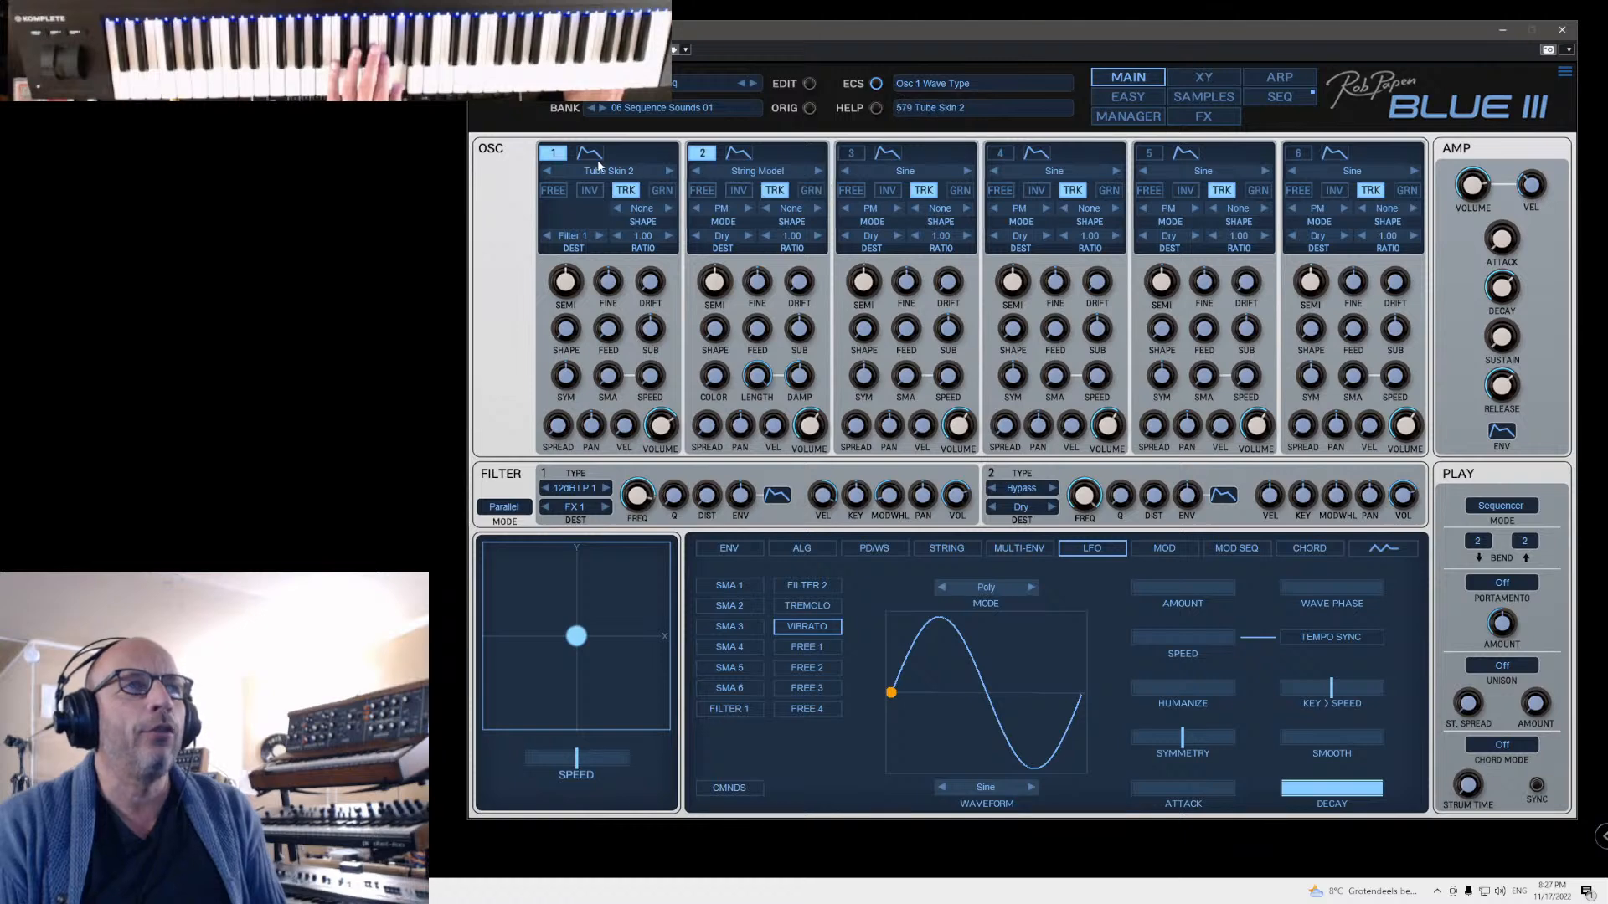
click(552, 159)
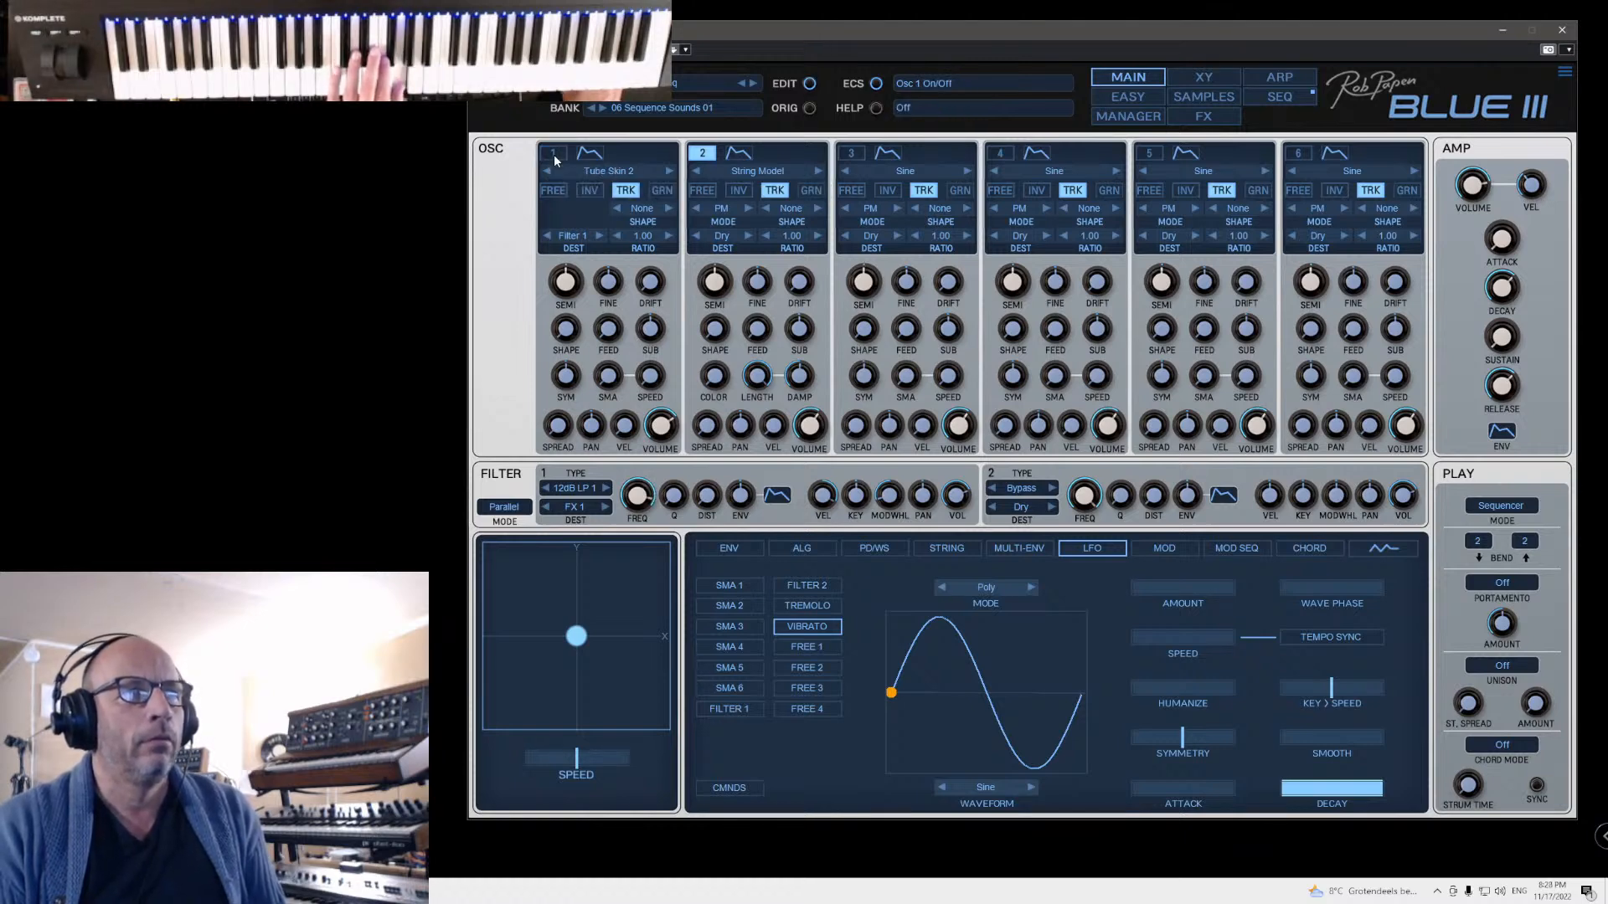
click(554, 154)
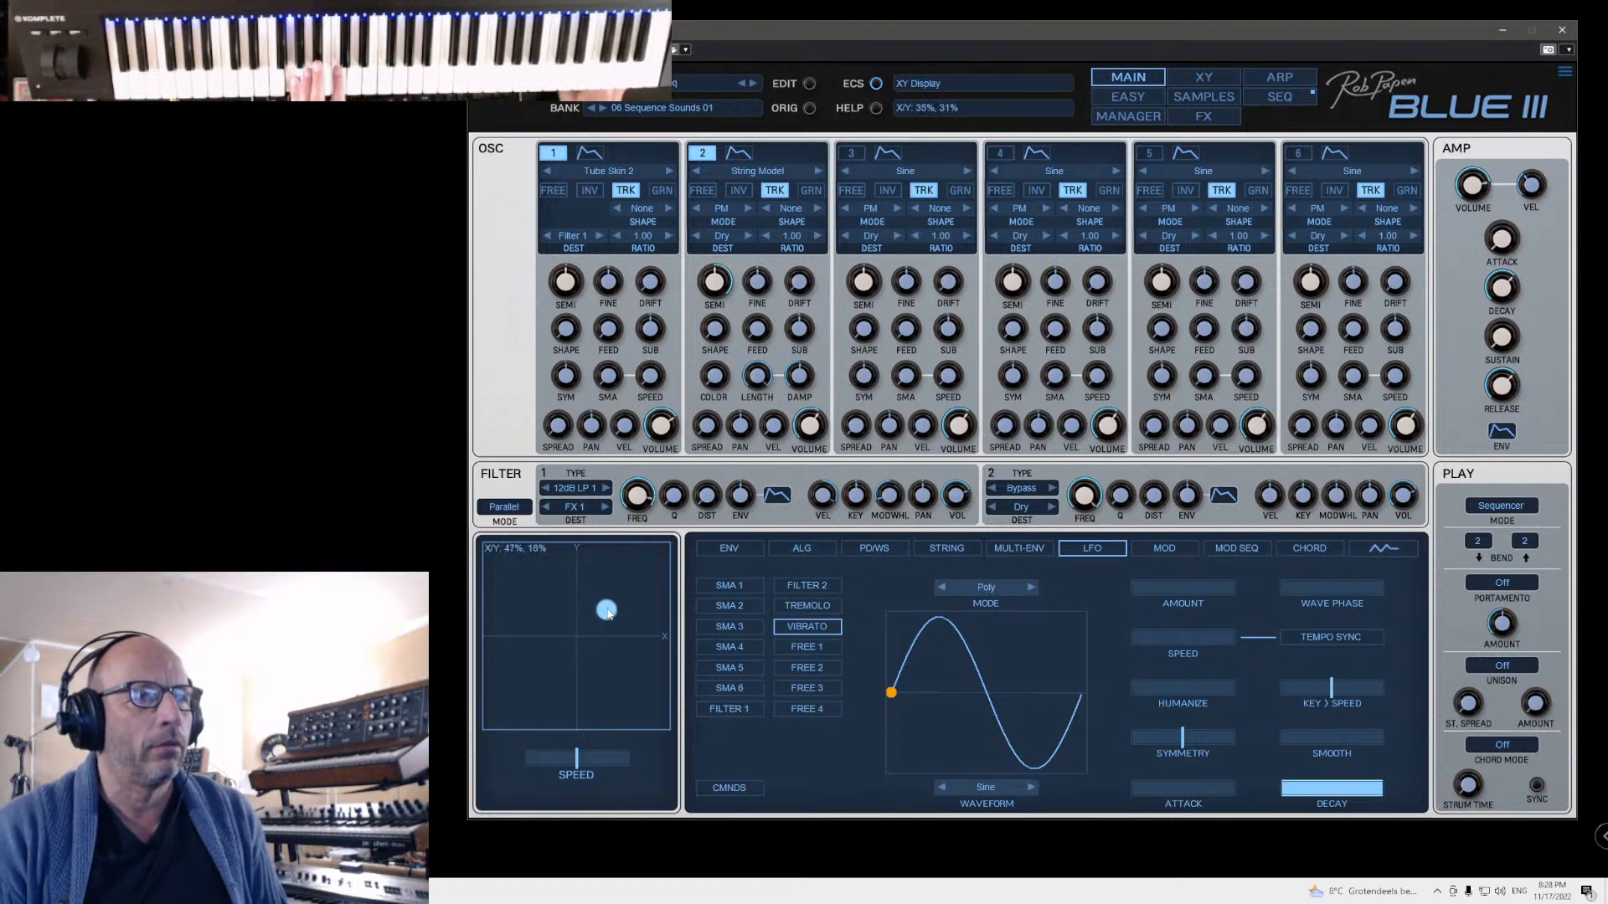
drag(608, 563, 574, 642)
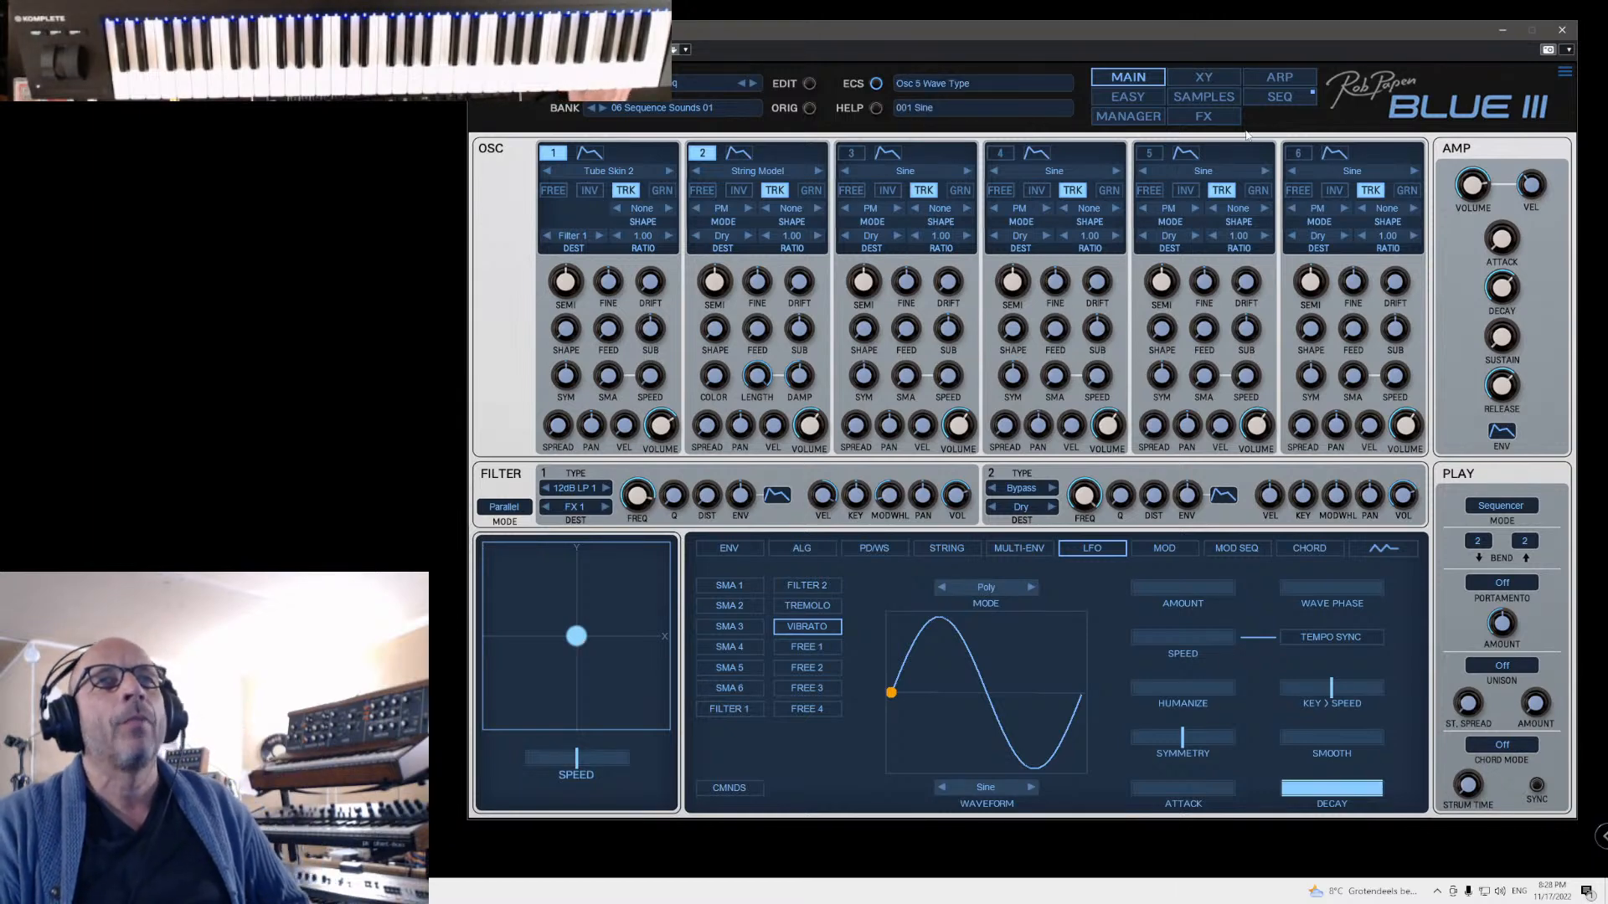
Step: Show the sequencer screen again, then the preset manager for the bank 06 Sequence Sounds 01
click(1280, 96)
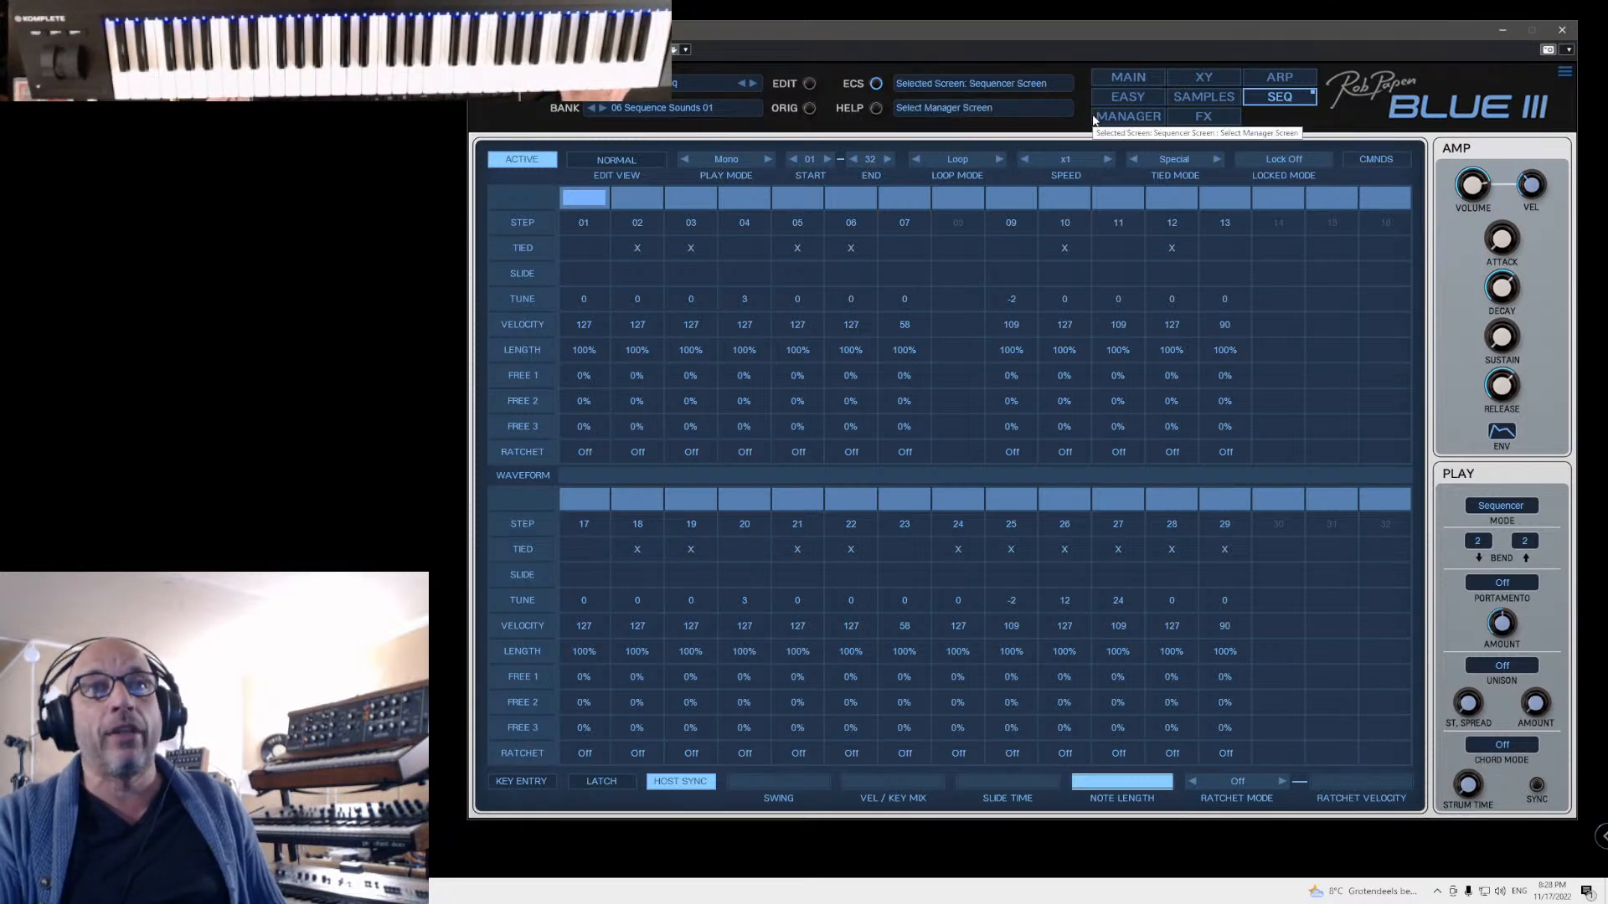
click(1123, 122)
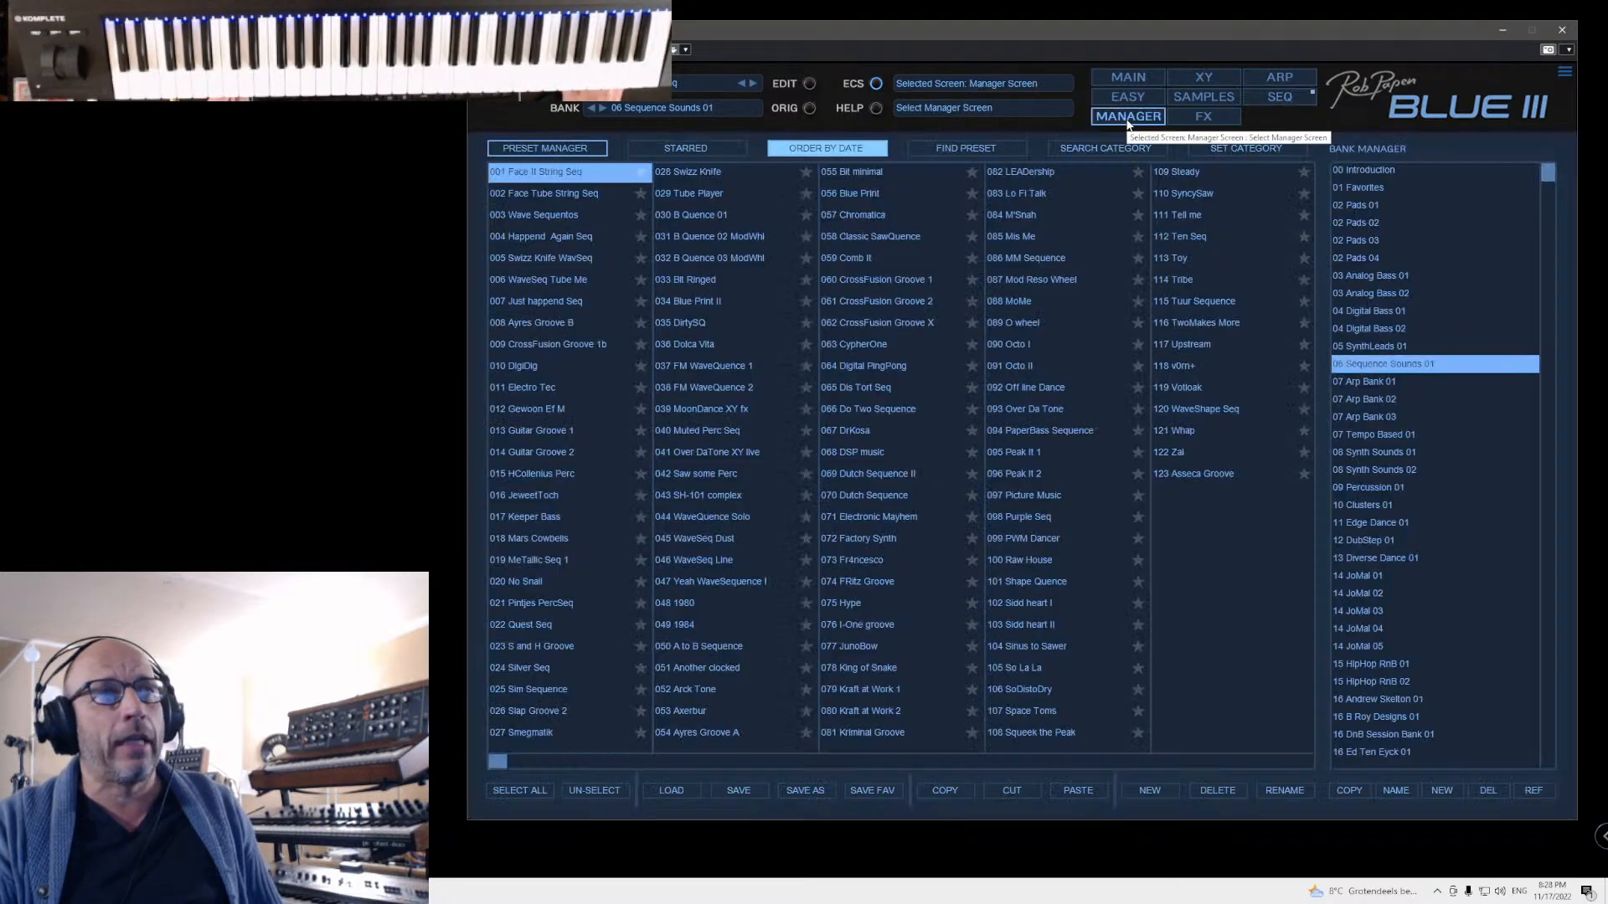
Step: Load preset 003 Wave Sequentos from the bank 06 Sequence Sounds 01 and show its sequencer screen
click(564, 219)
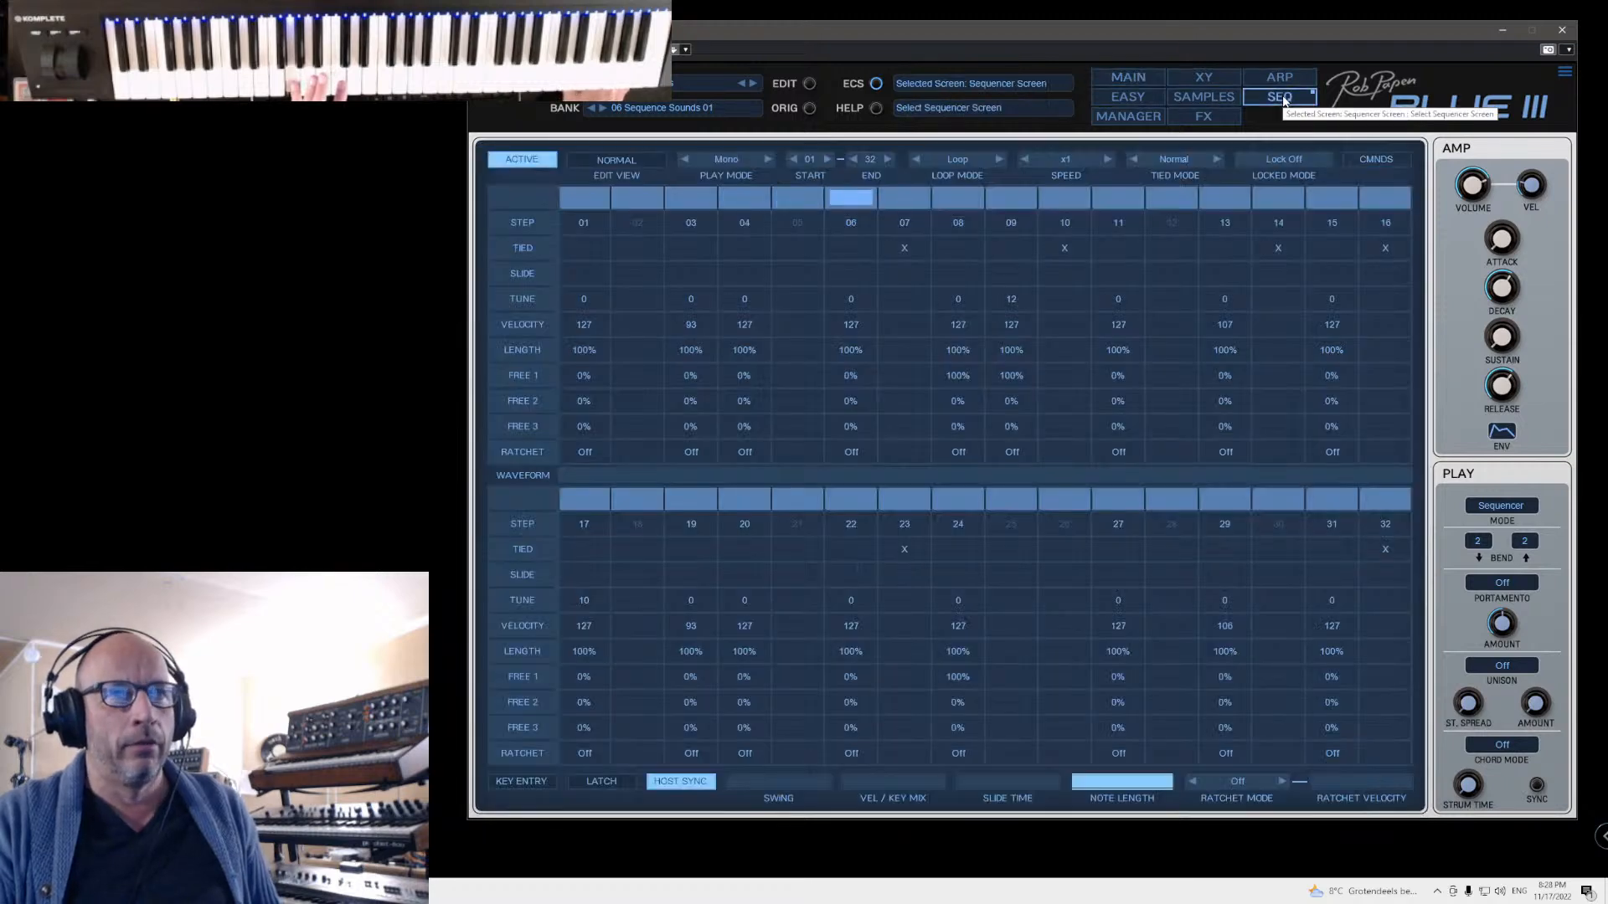
click(1282, 98)
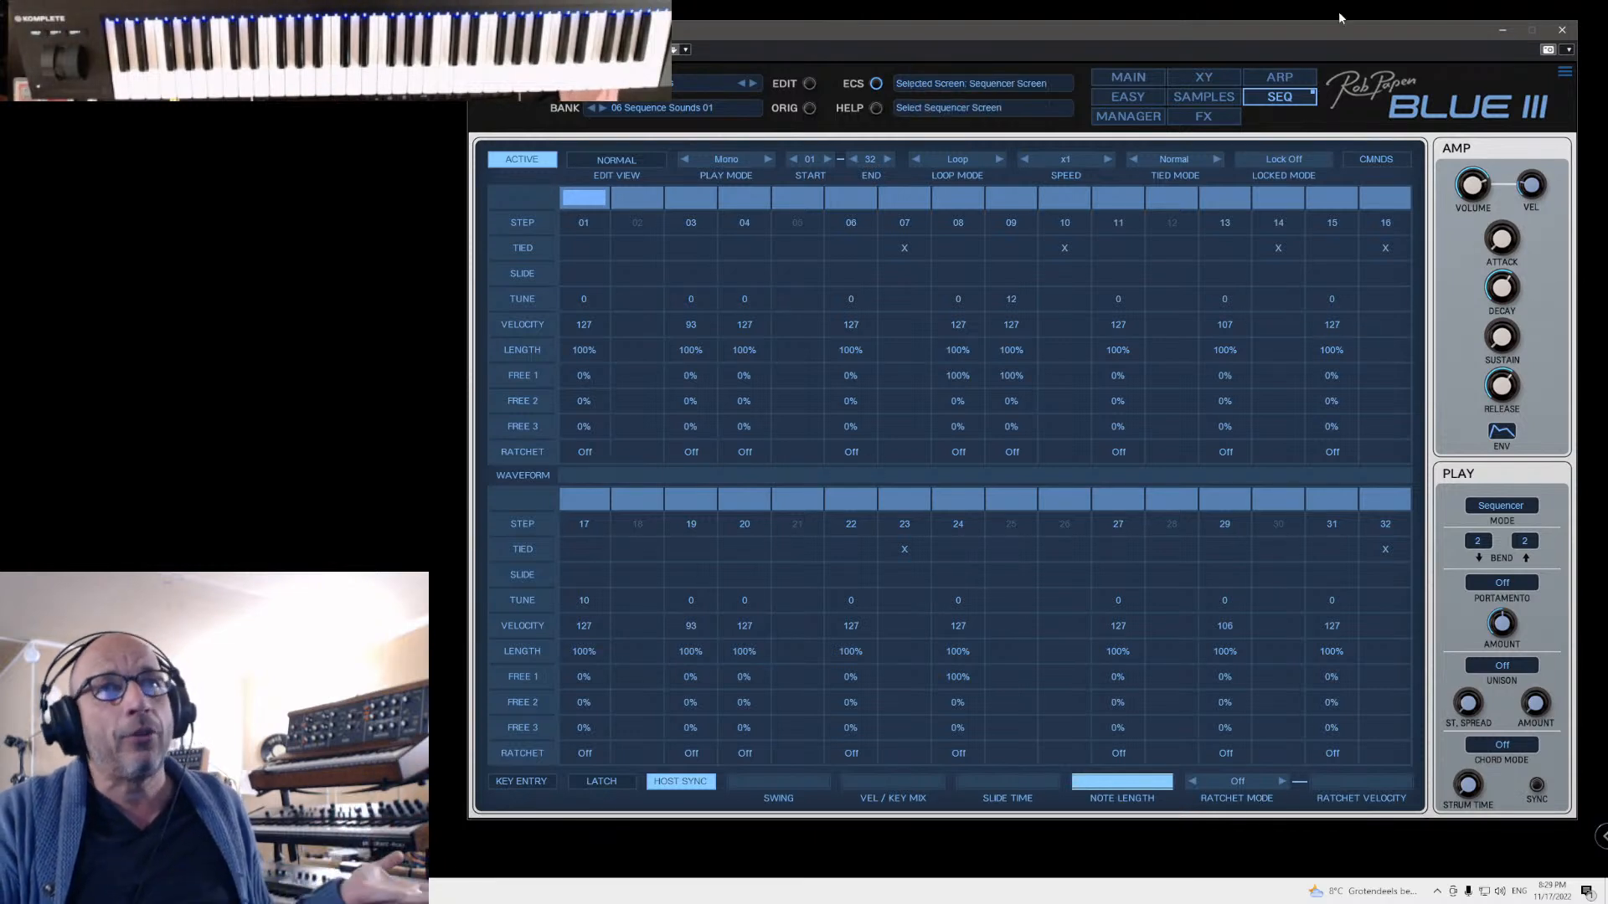
Step: Compare the arpeggiator screen with the sequencer screen and examine the list of arpeggiator commands
click(1278, 76)
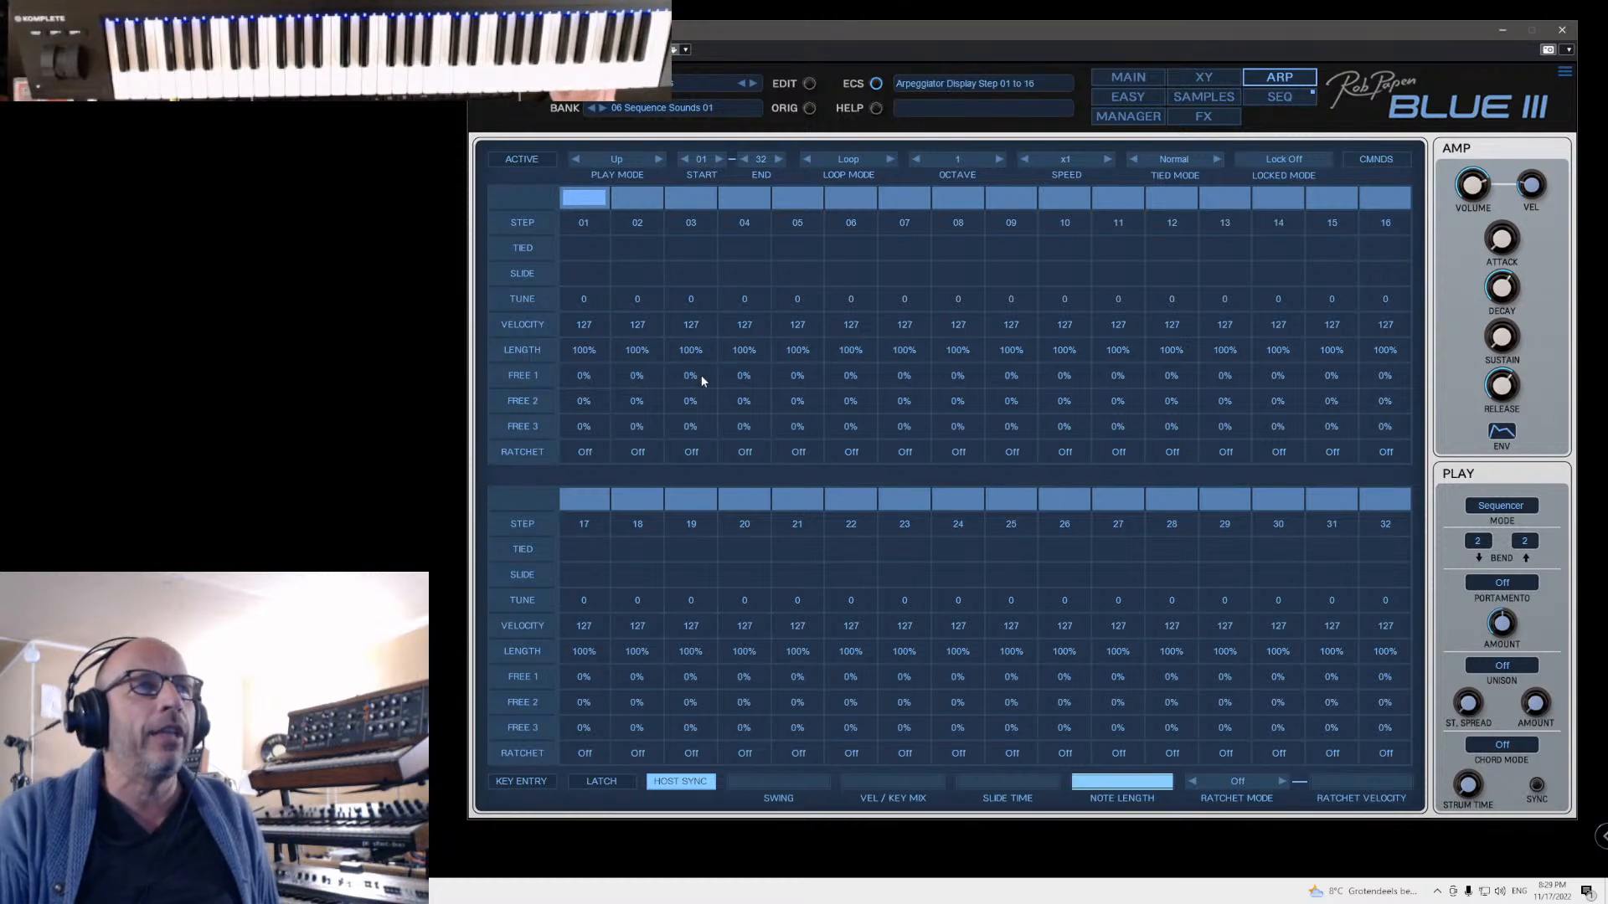
click(1273, 98)
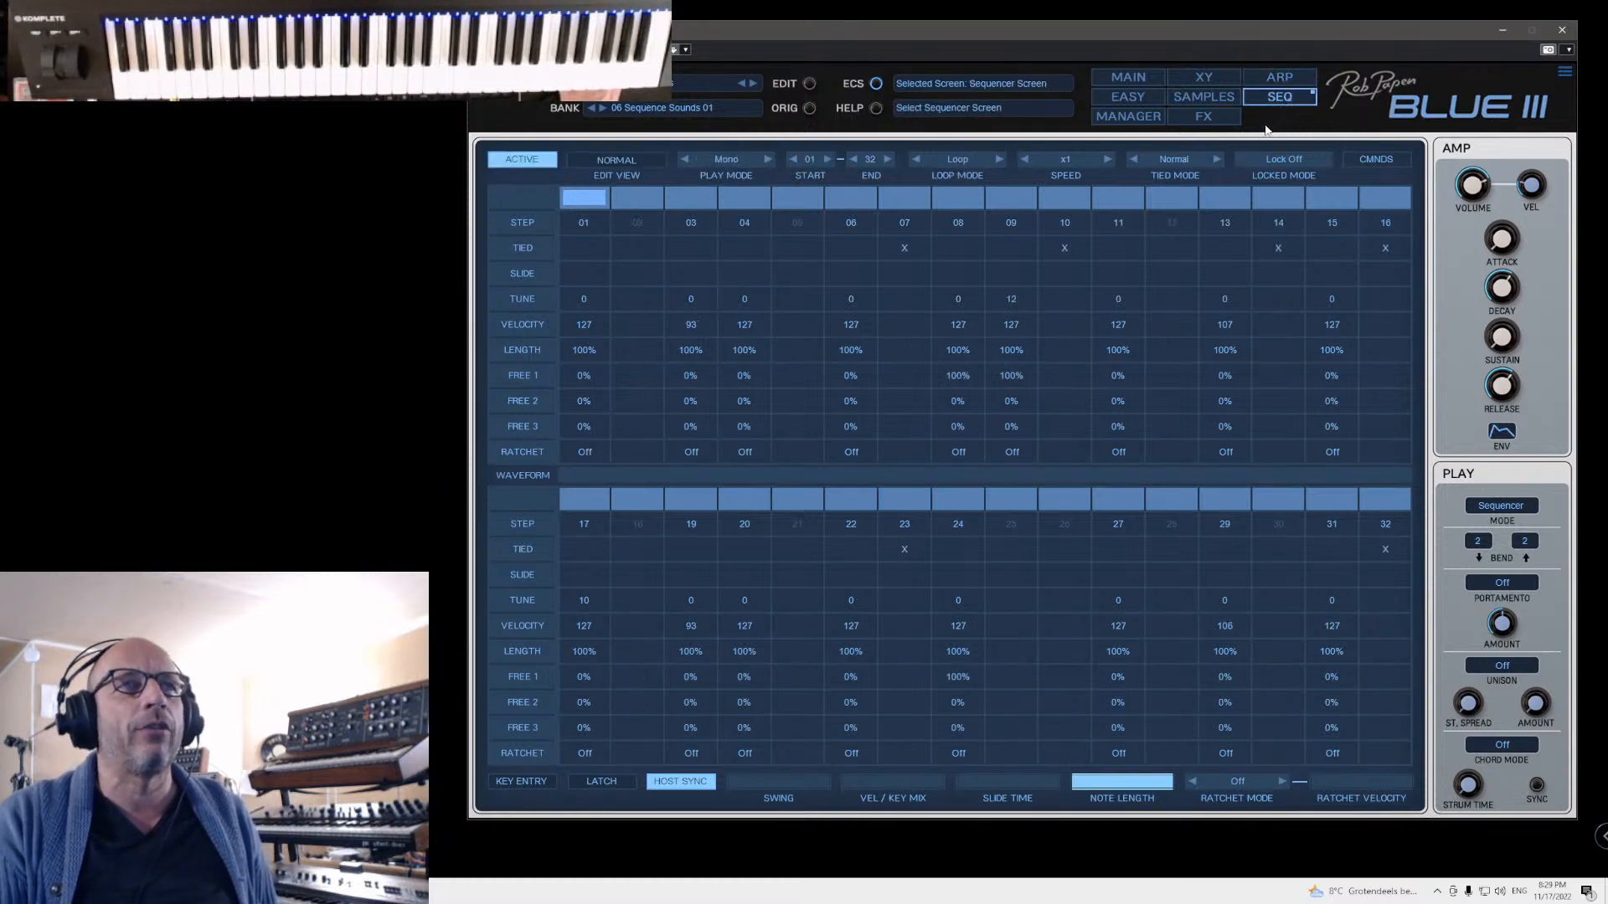
click(1279, 76)
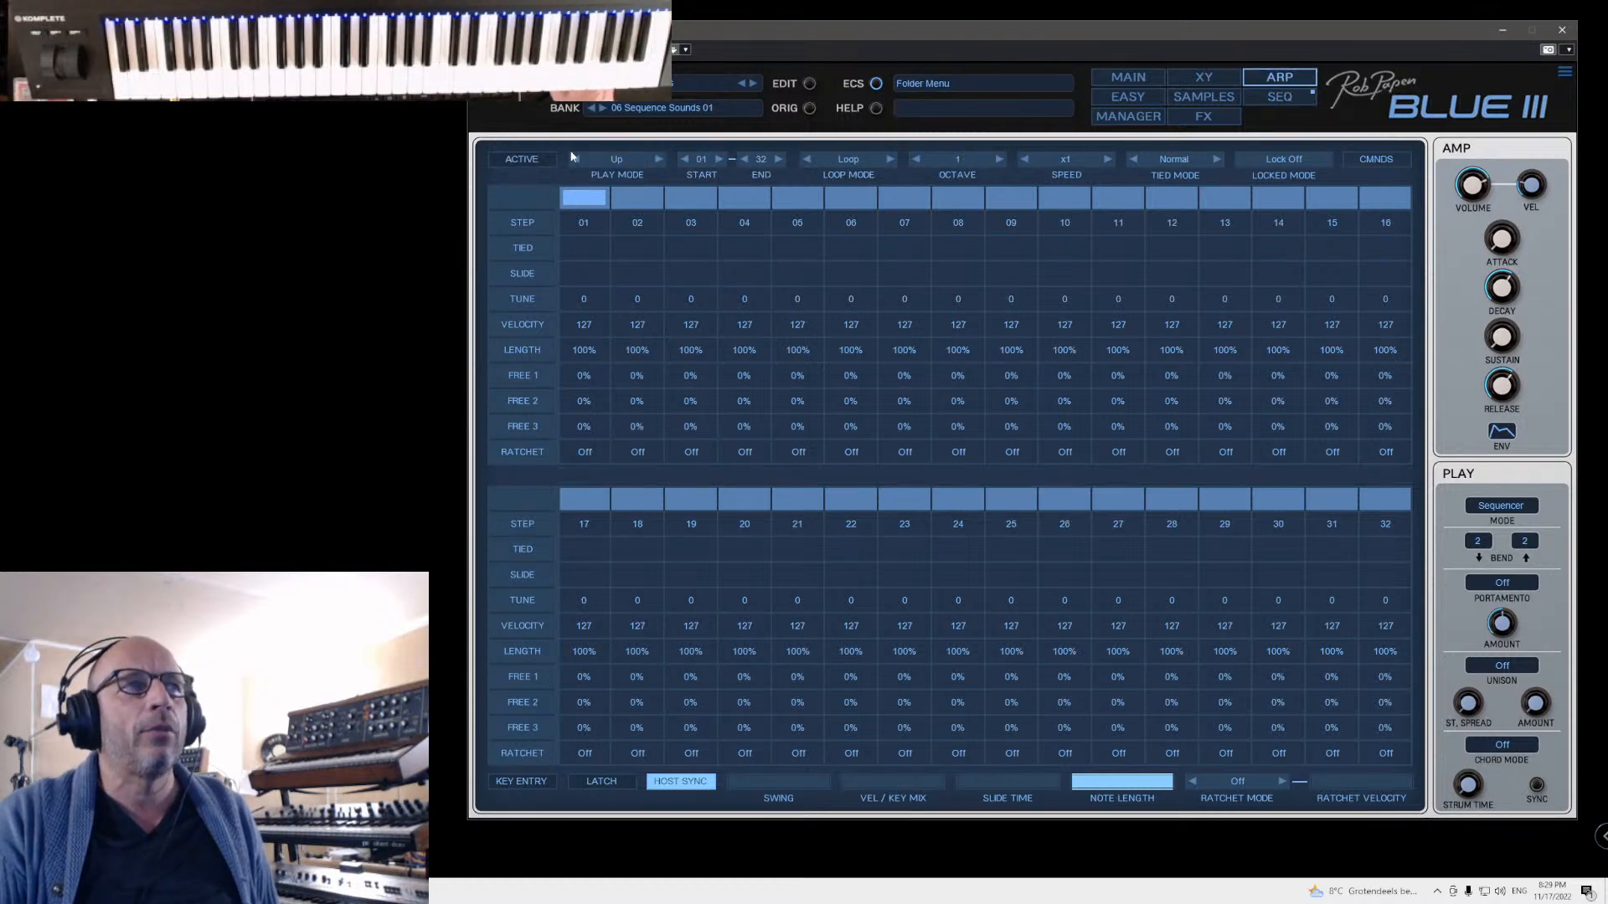
click(1378, 161)
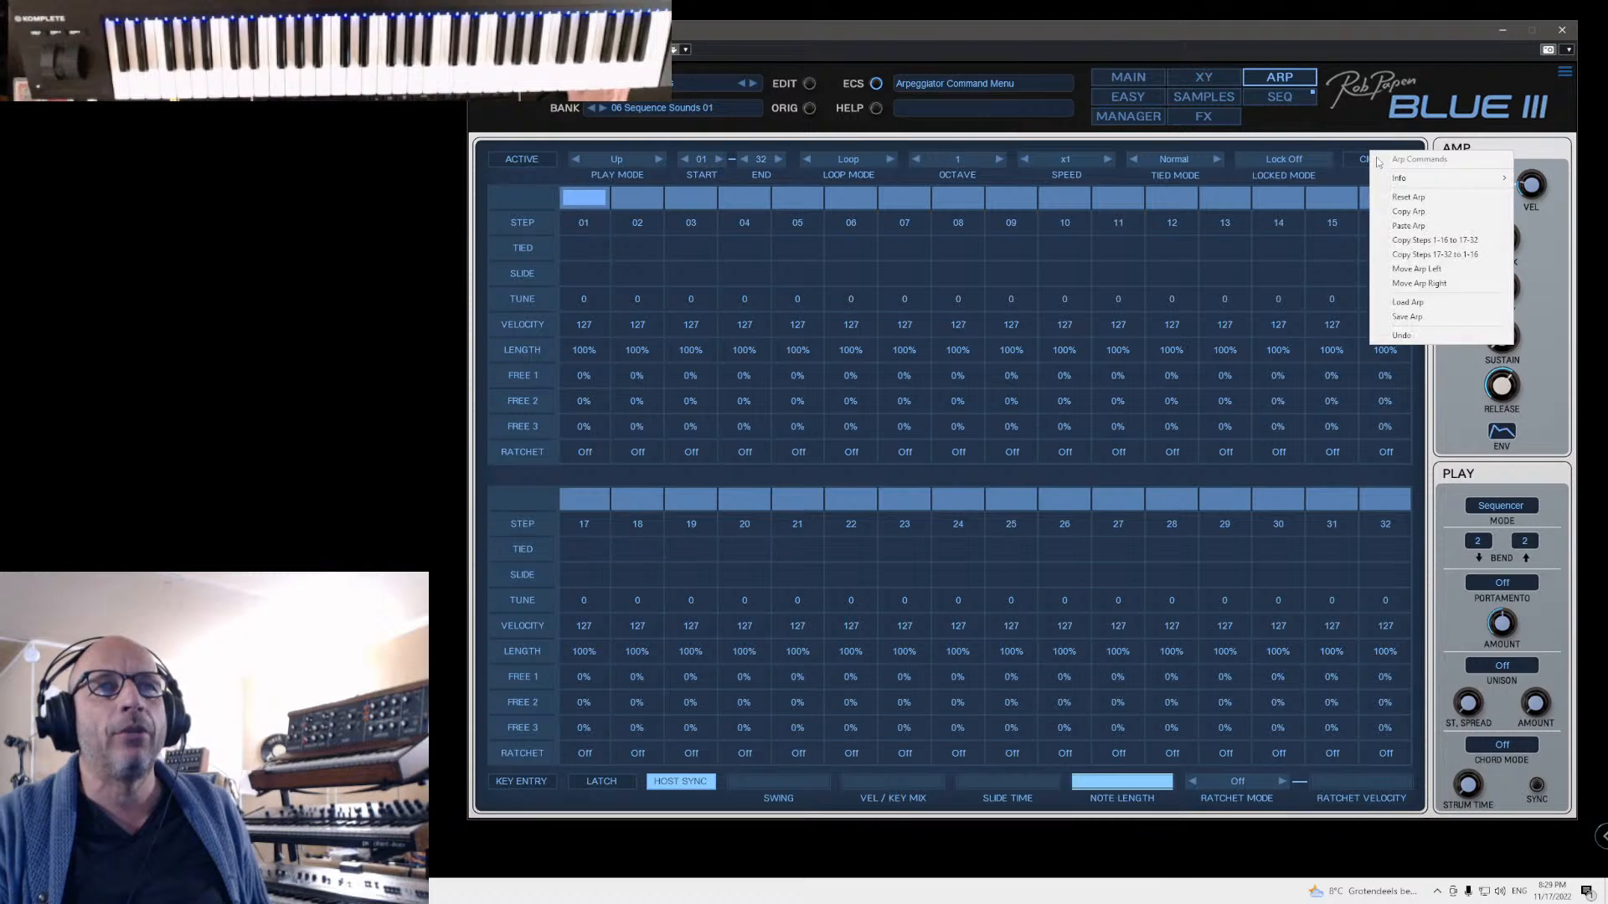
click(1335, 149)
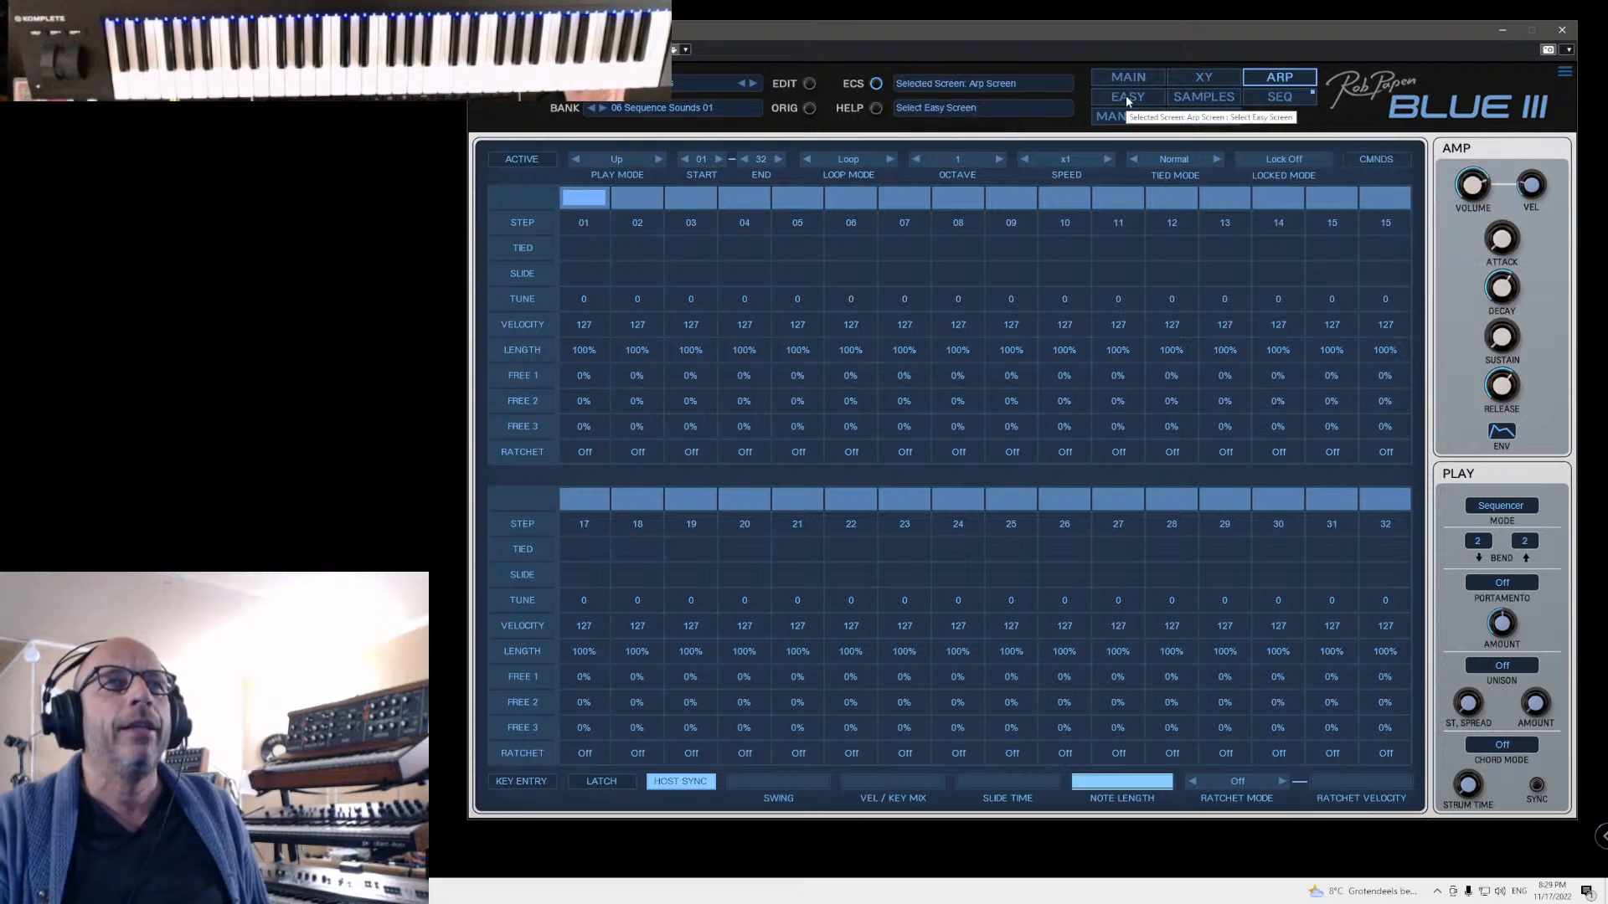
Step: Open the bank 07 Arp Bank 03 in the preset manager, order it by date, try Tube Tone Arp and load Maui Fem Sunset
click(1127, 115)
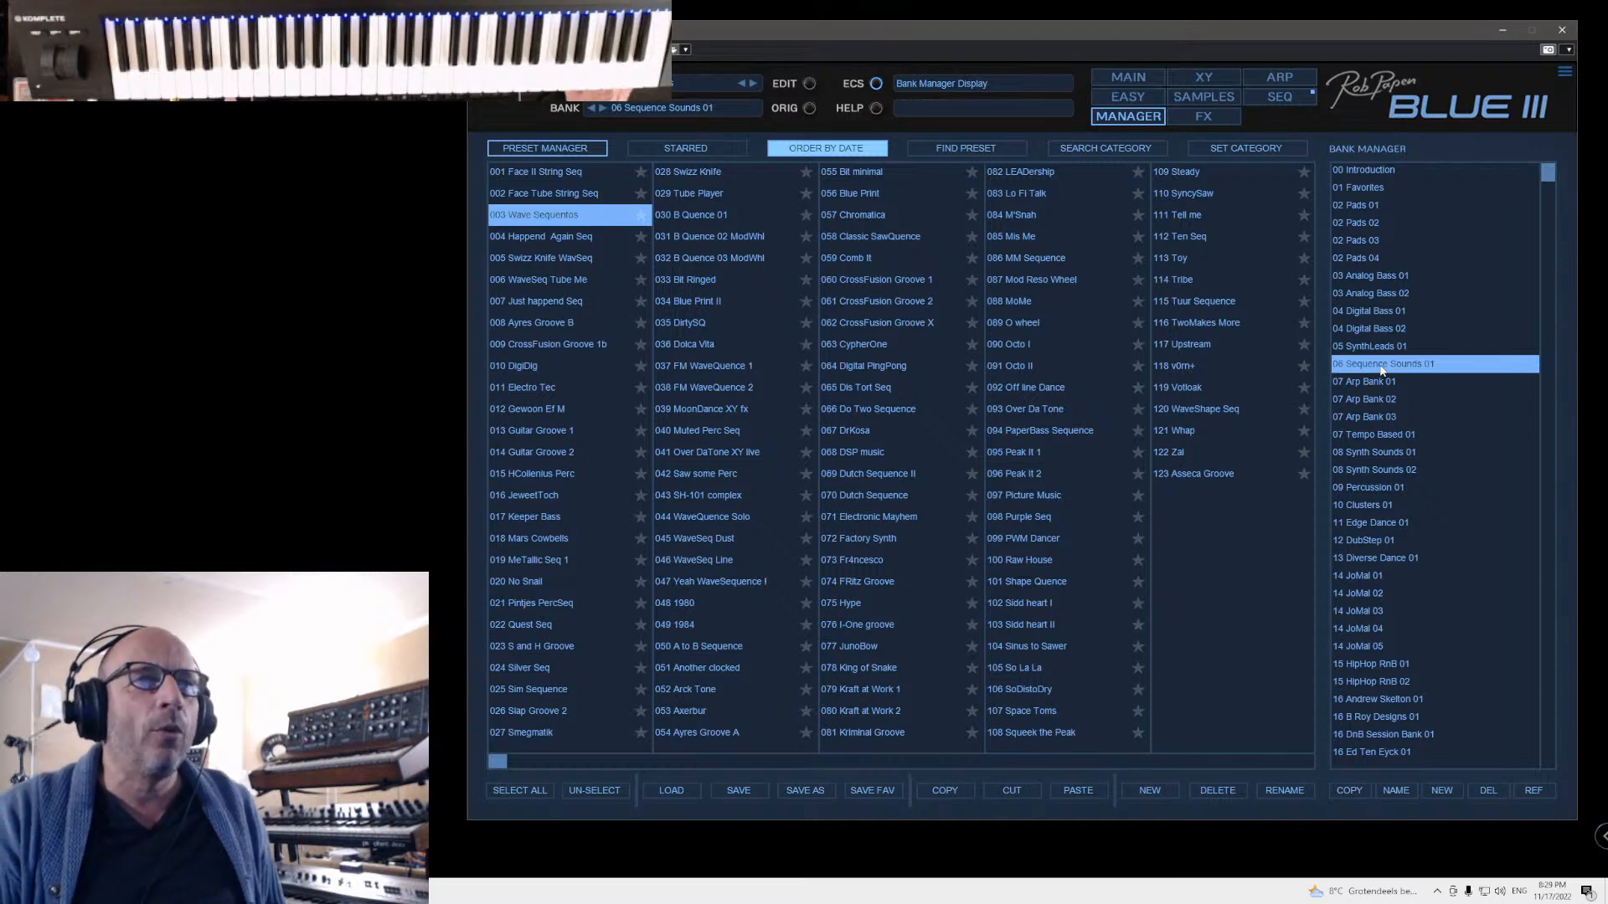
click(1346, 418)
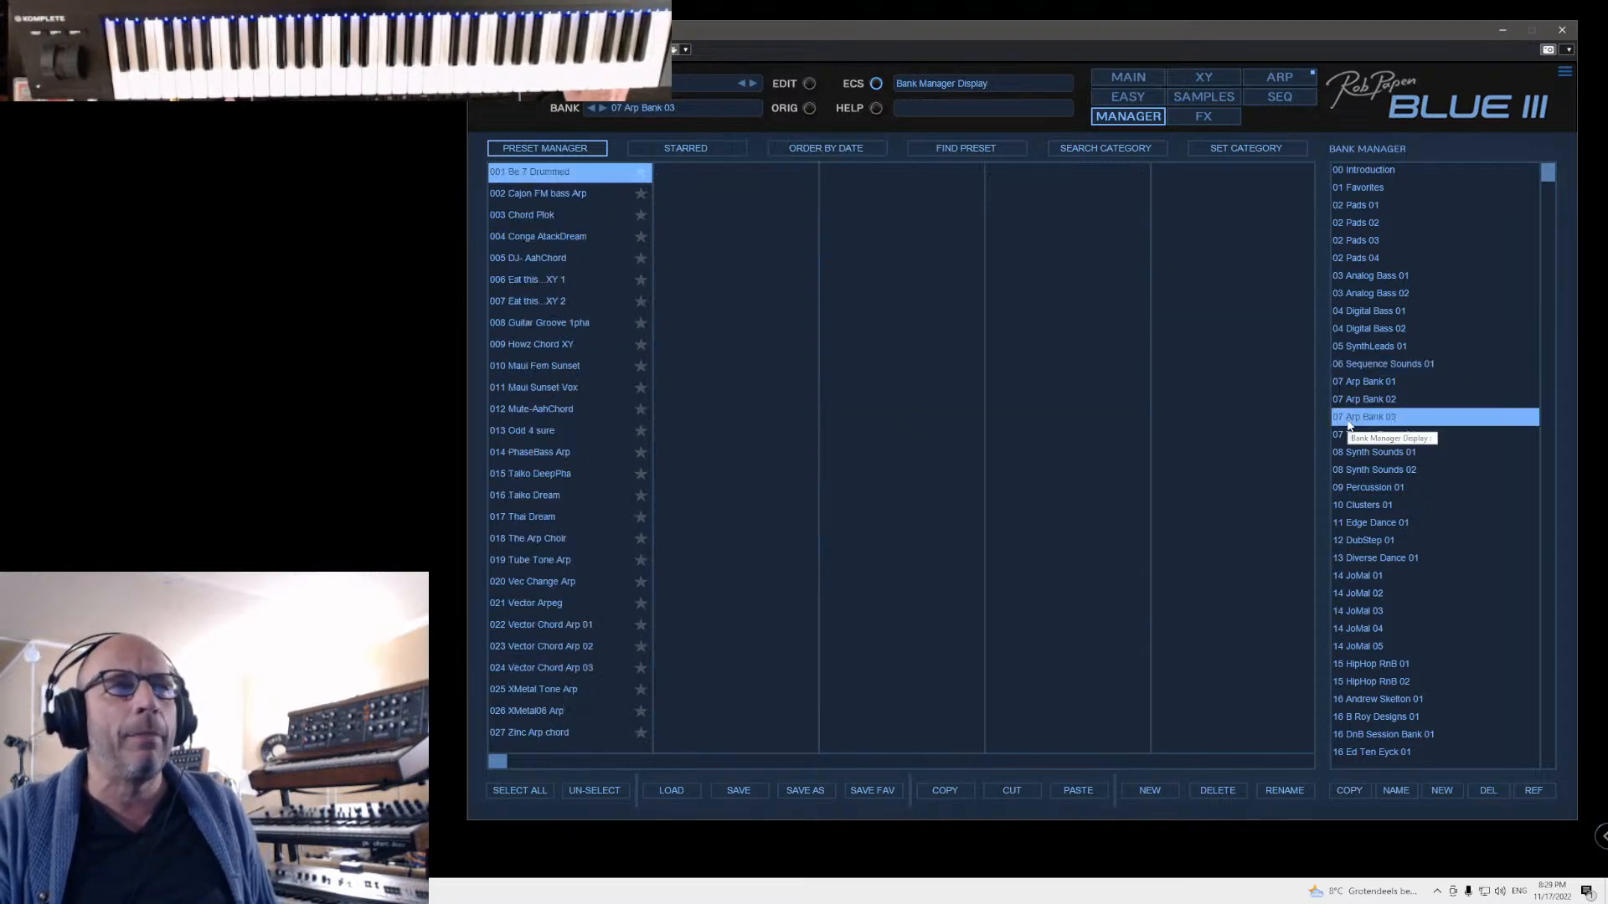
click(786, 151)
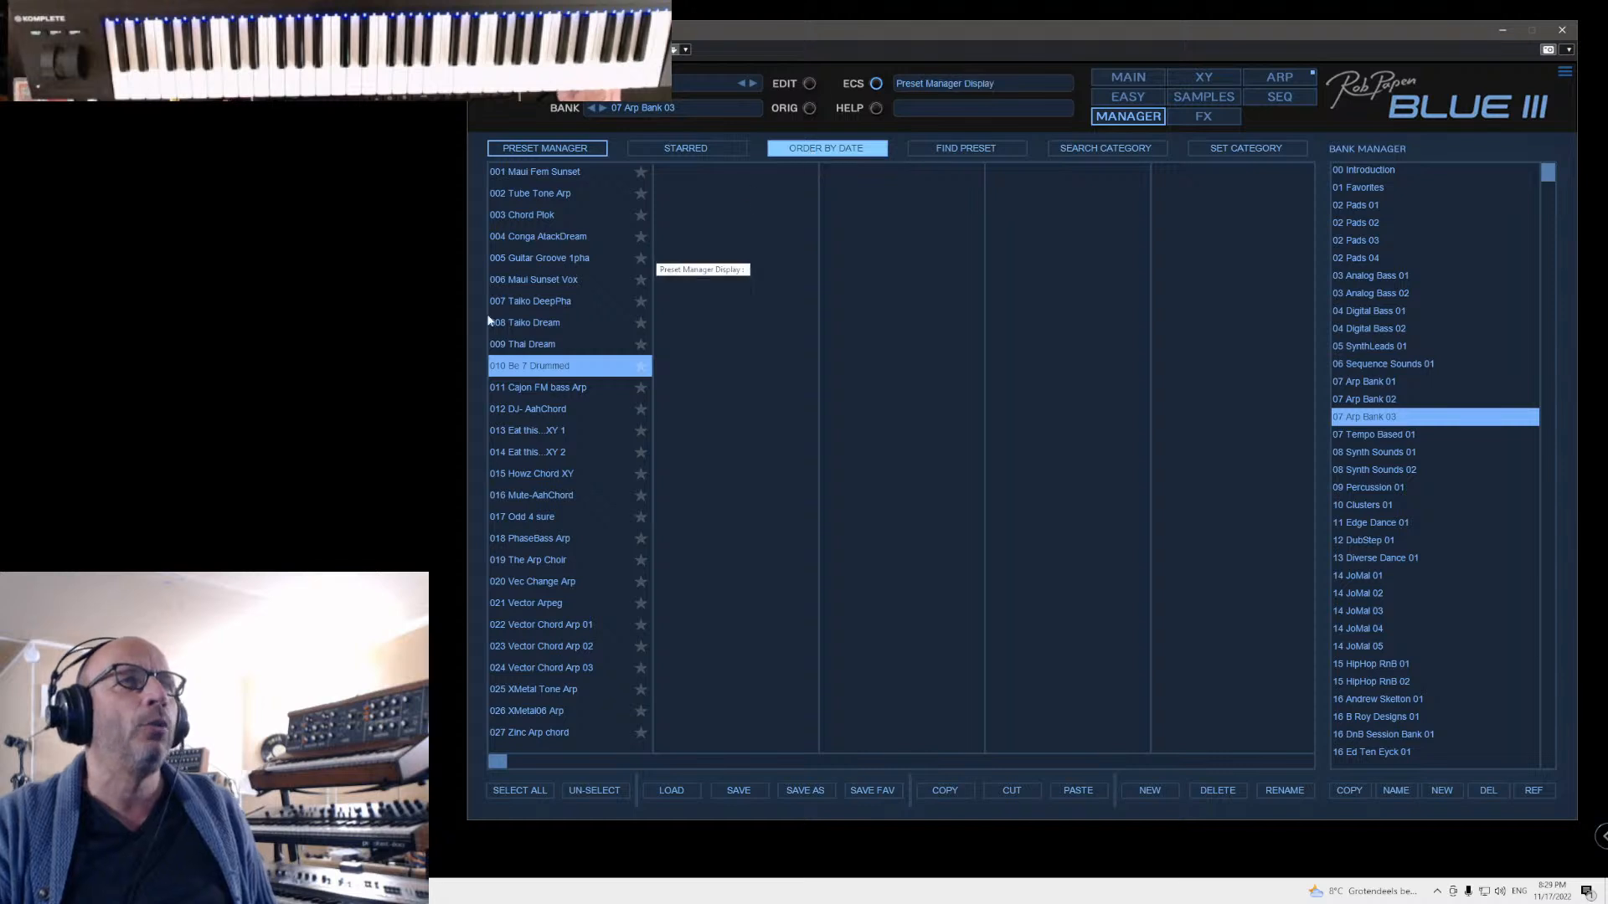
click(527, 197)
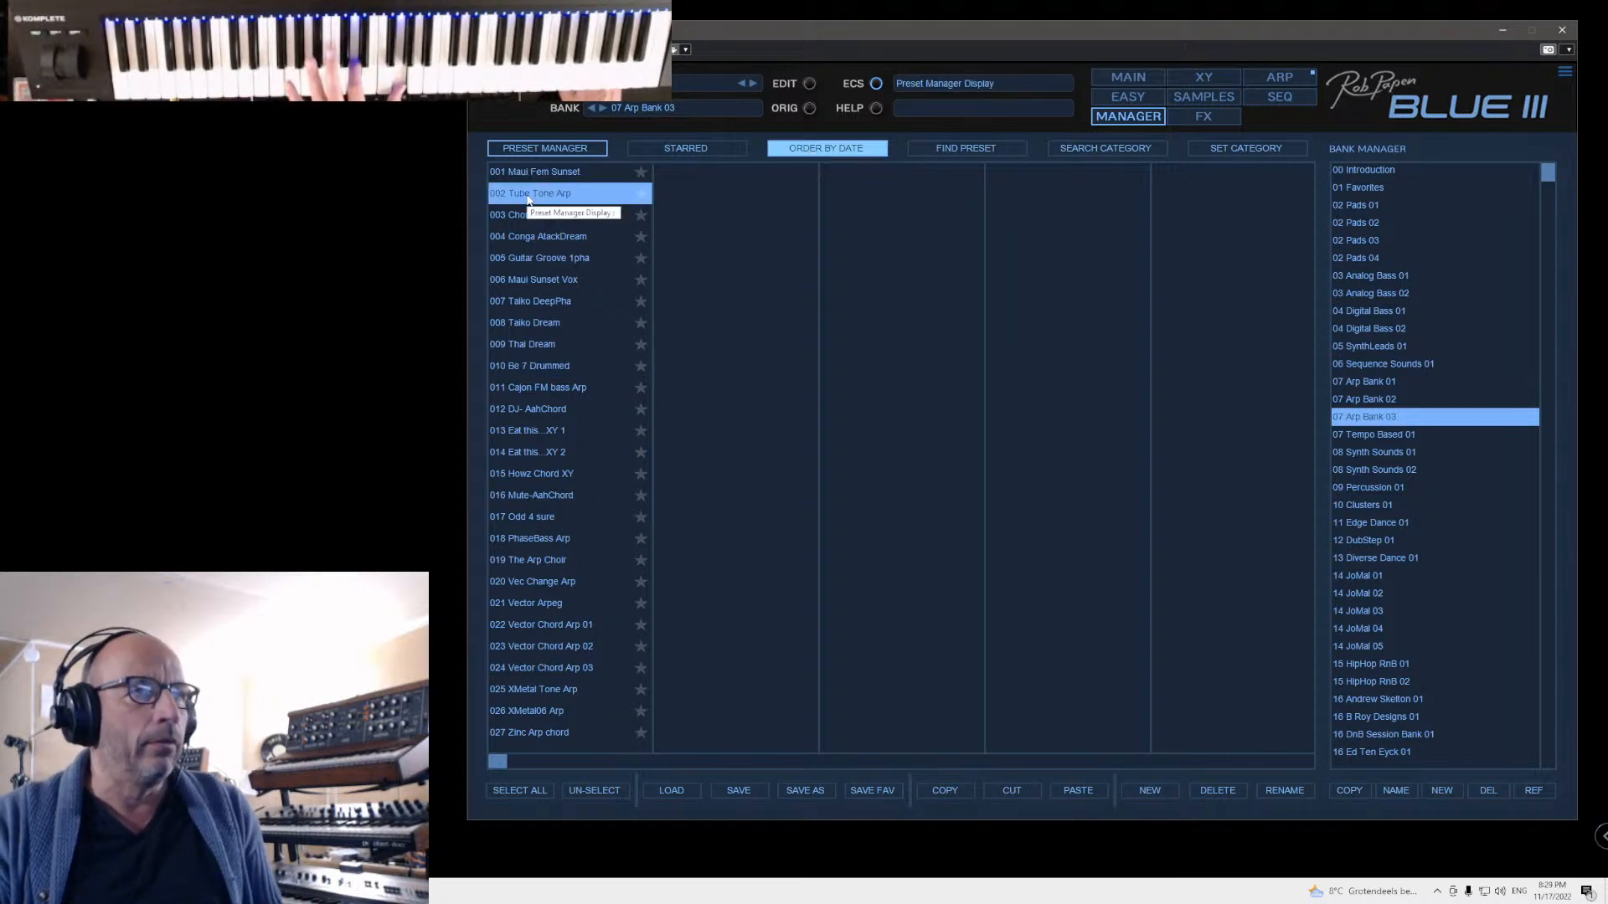
click(540, 172)
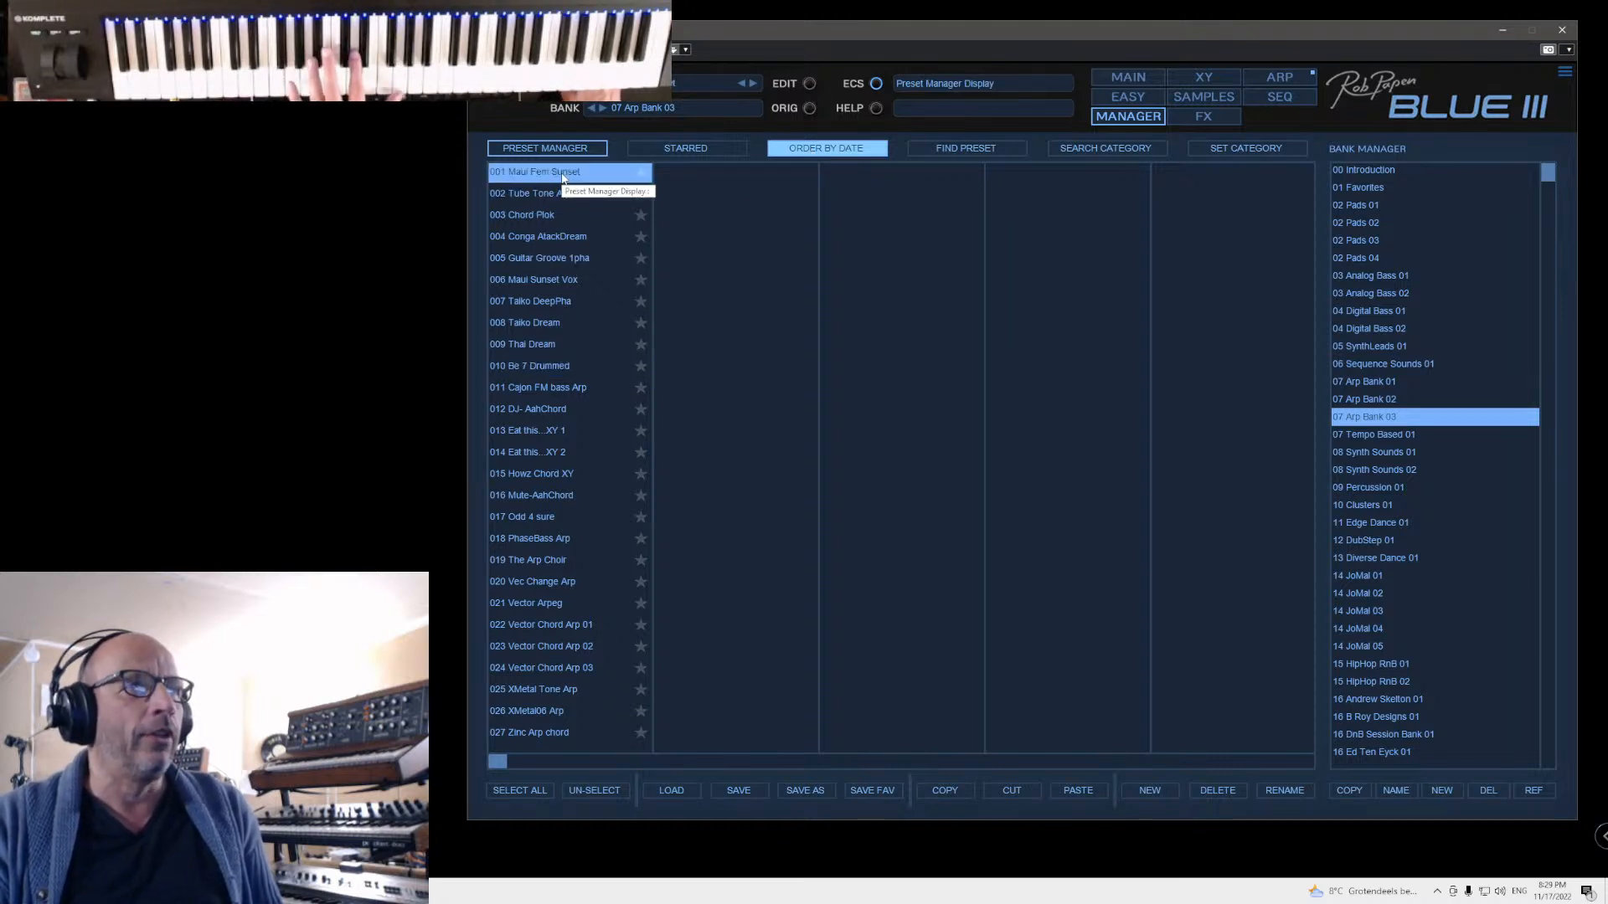
Step: Examine the preset's arpeggiator steps, its output waveform display on the main screen and the command list of oscillator 1
click(1280, 76)
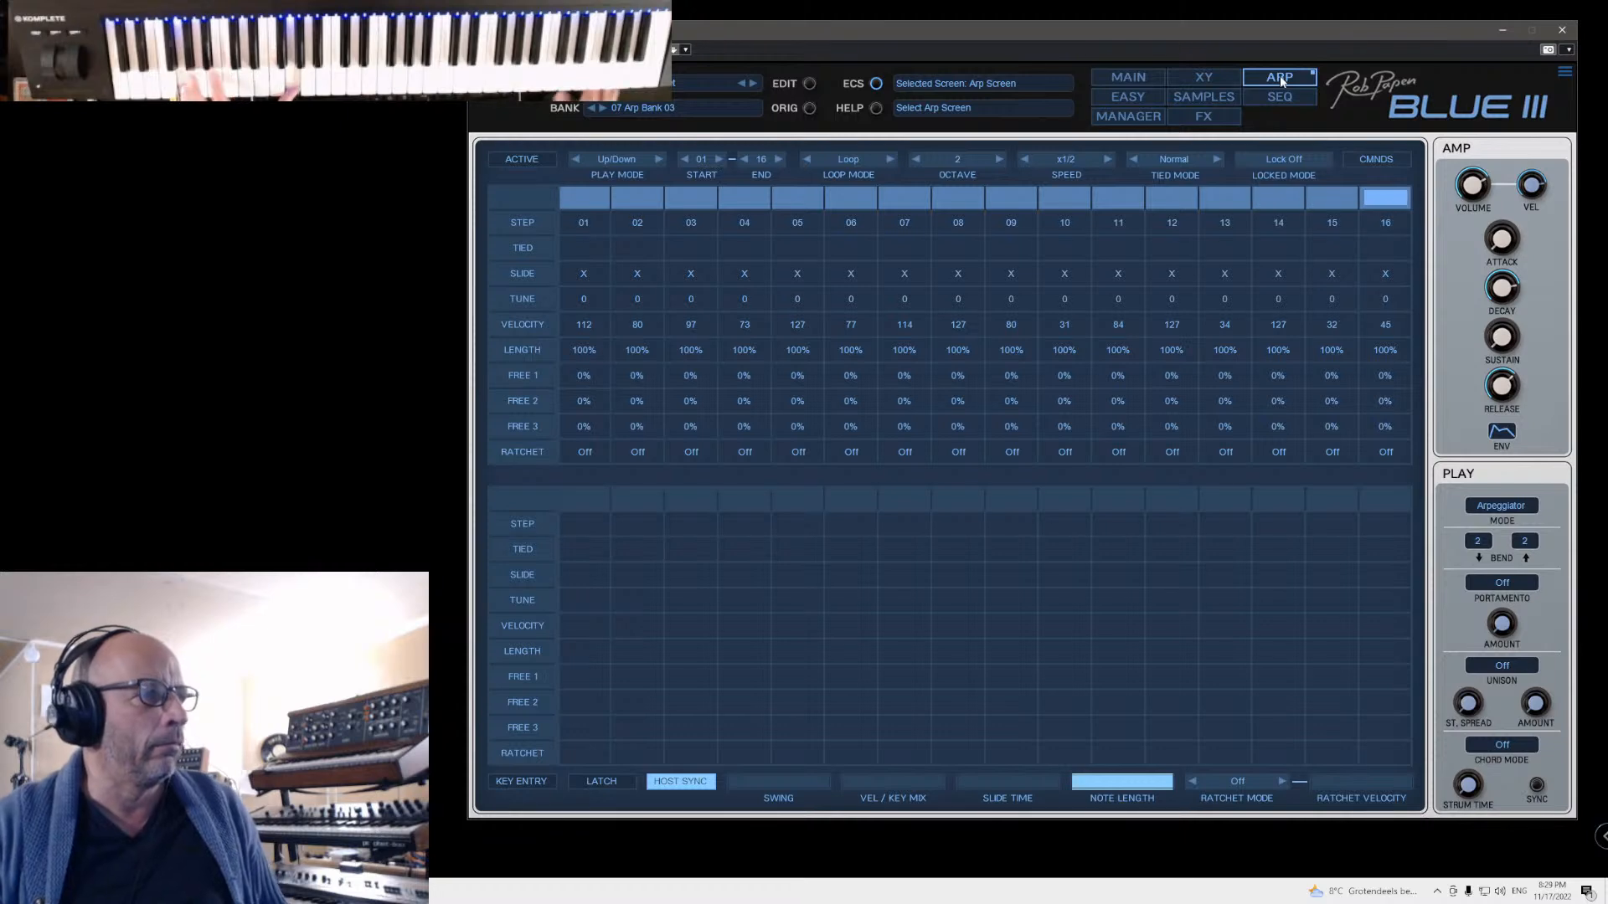
click(1134, 73)
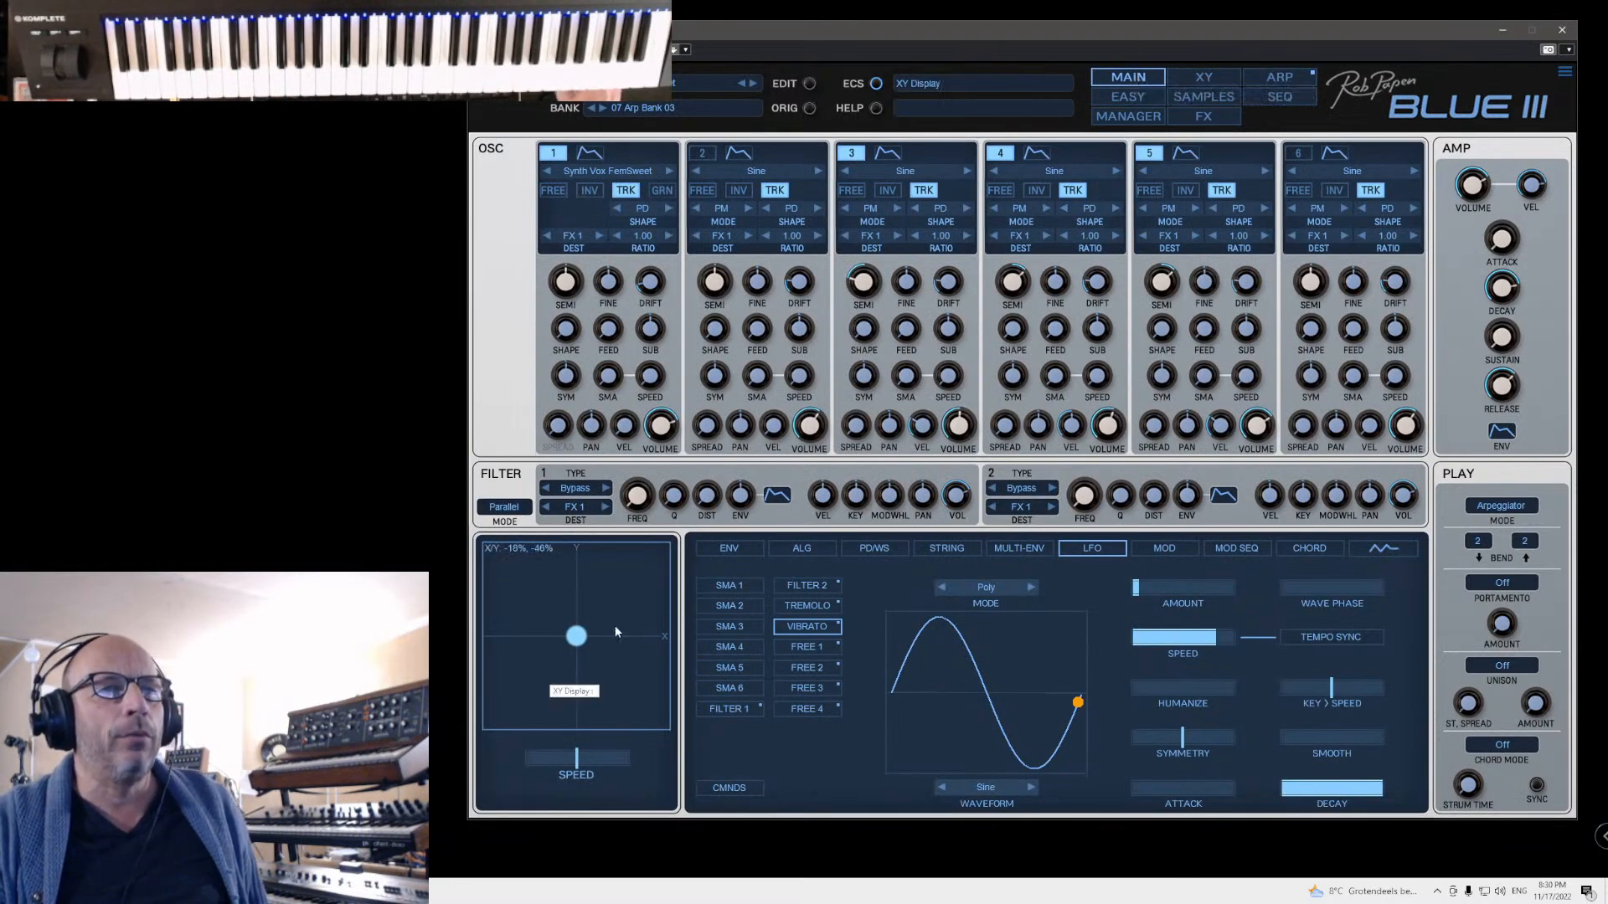
click(1378, 551)
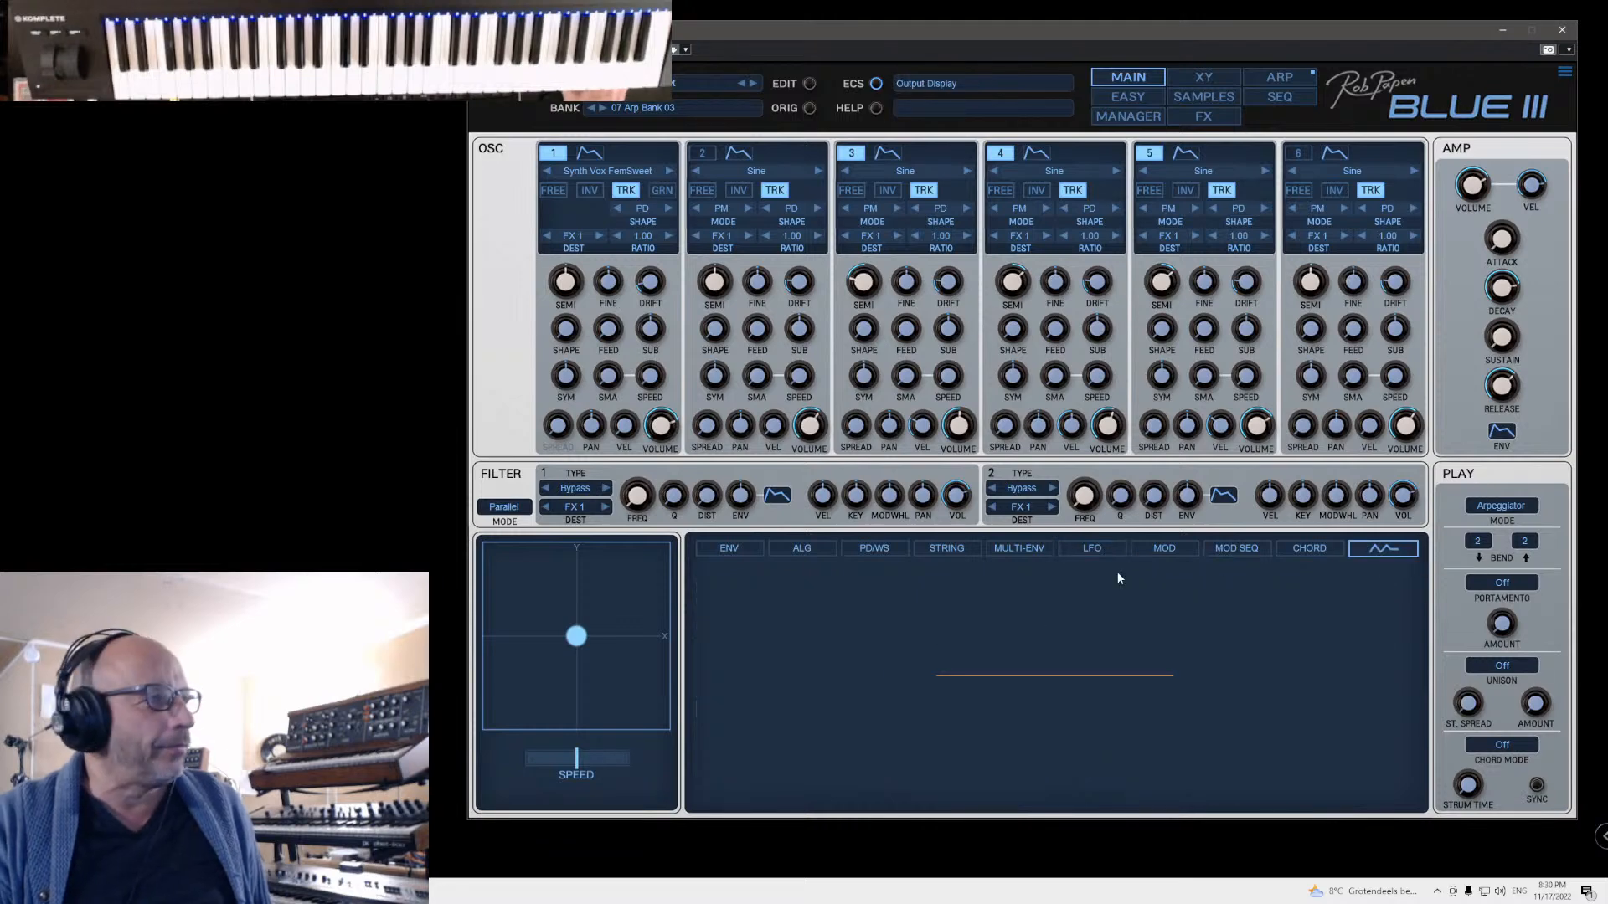
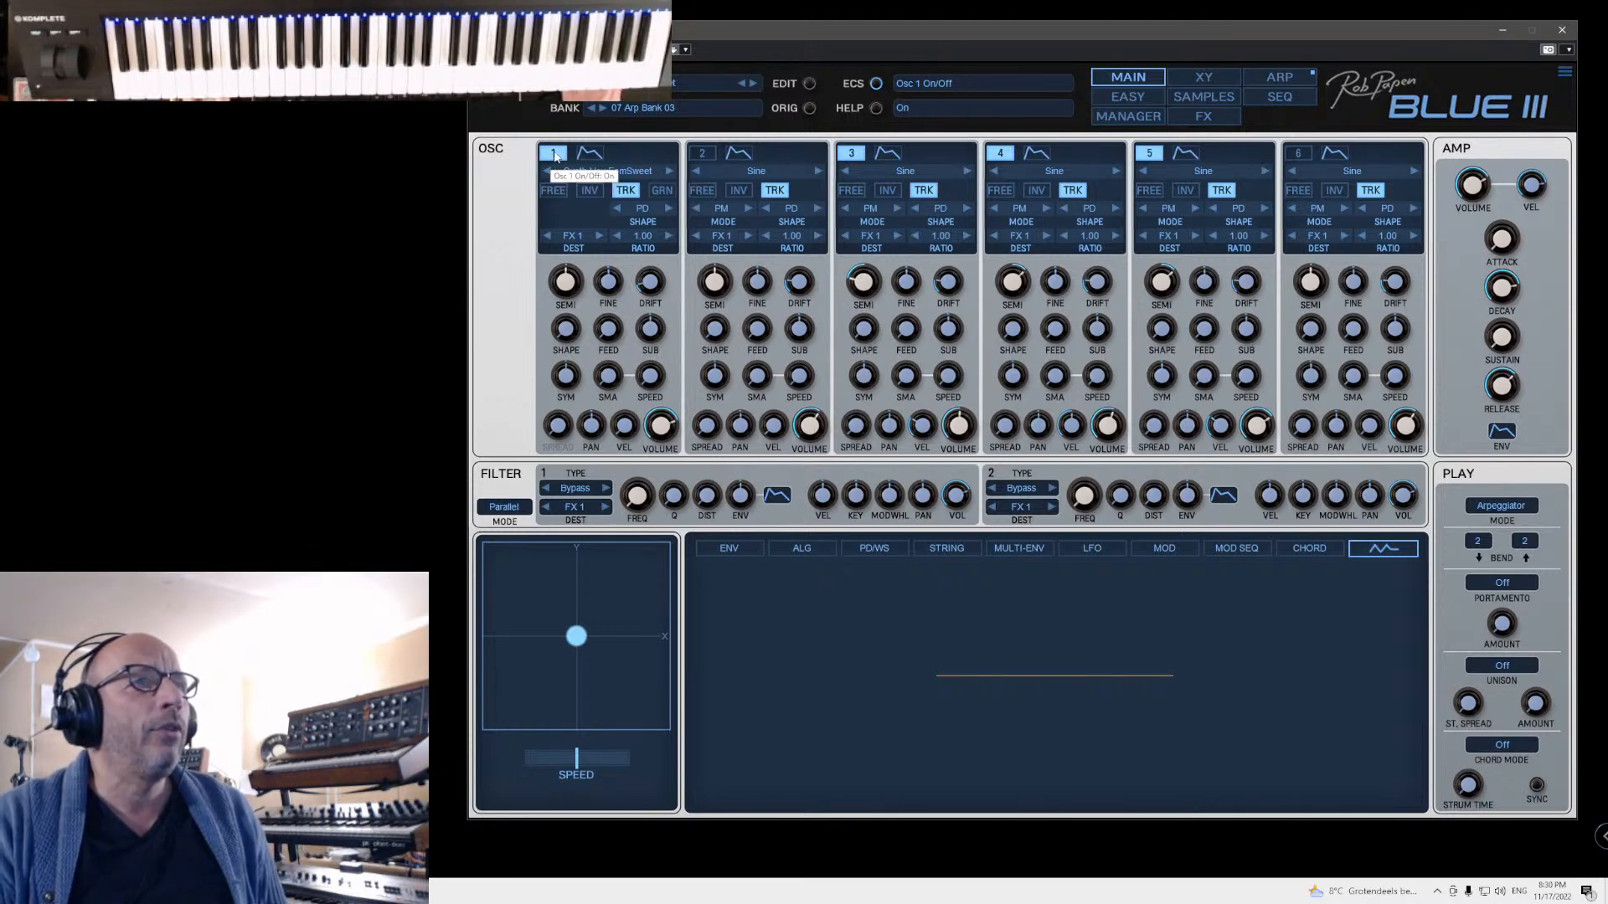
right_click(555, 156)
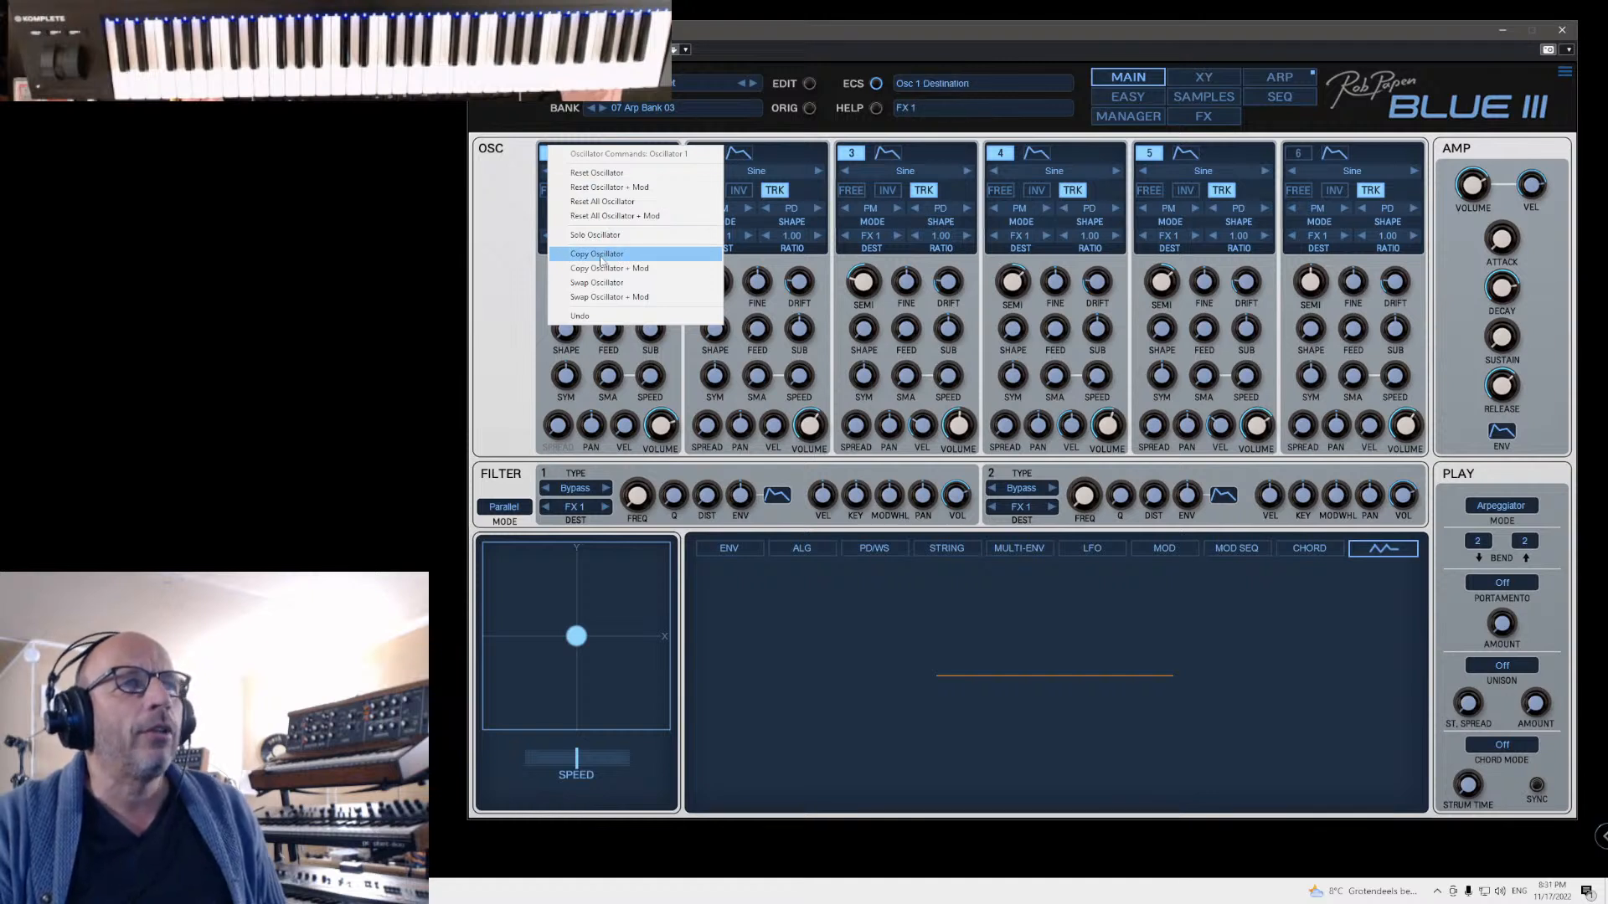
click(493, 207)
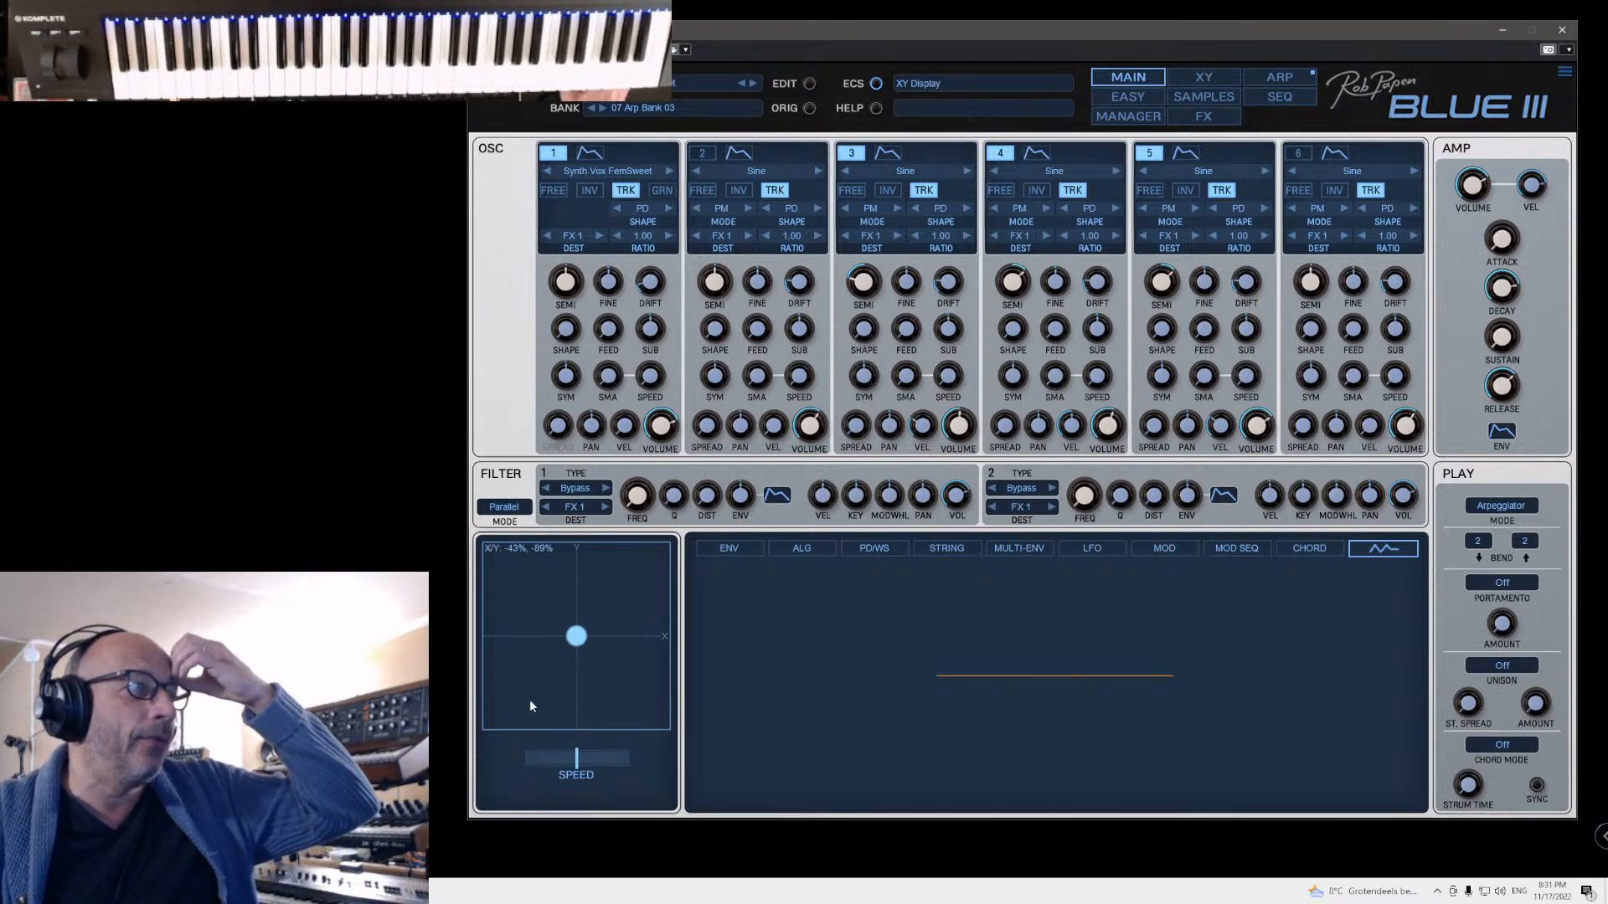
Step: Show the FM algorithm display and browse forward through the algorithm presets up to #23 1-2-3 456
click(813, 544)
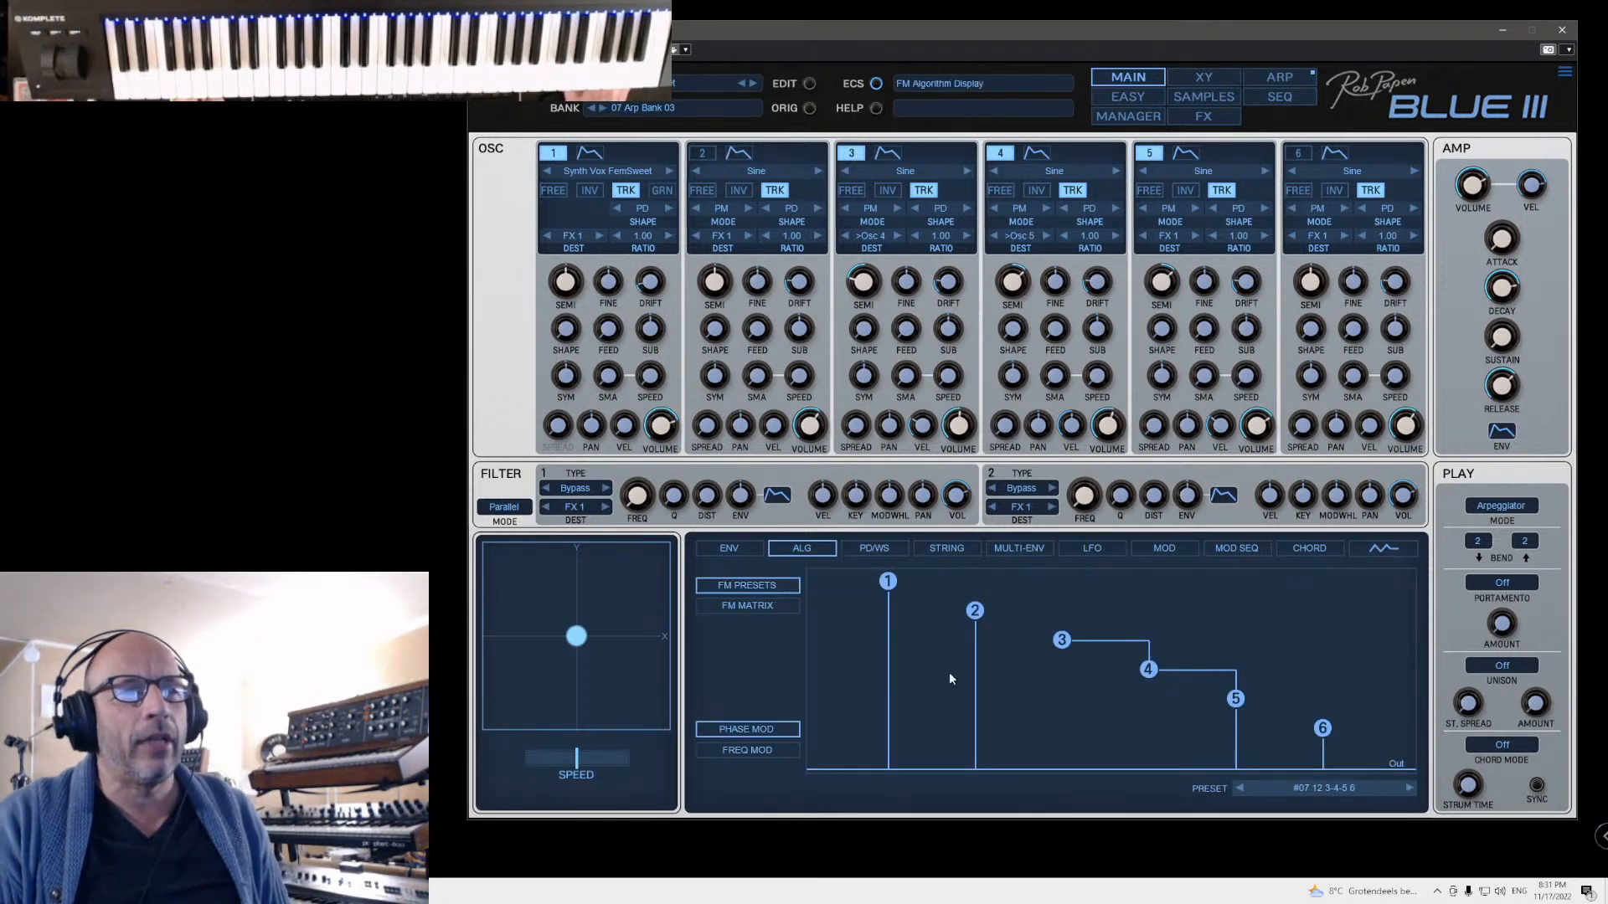
click(1409, 788)
click(1410, 788)
click(1409, 788)
click(1409, 788)
click(1409, 788)
click(1409, 788)
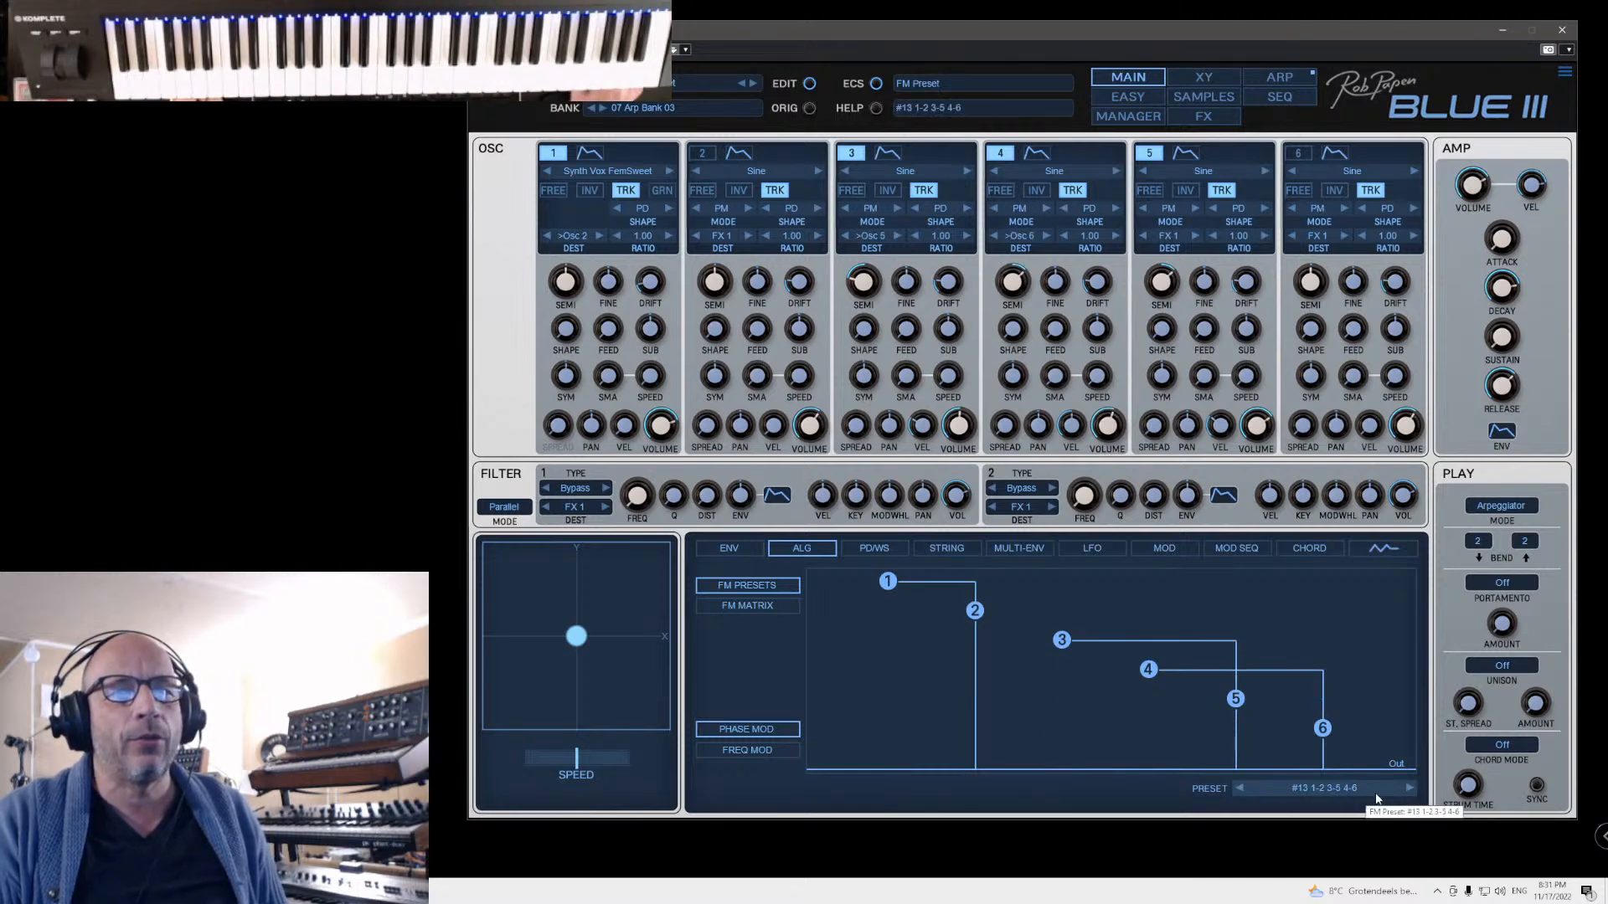
click(1406, 788)
click(1406, 788)
click(1406, 788)
click(1406, 788)
click(1402, 788)
click(1402, 788)
click(1403, 788)
click(1402, 788)
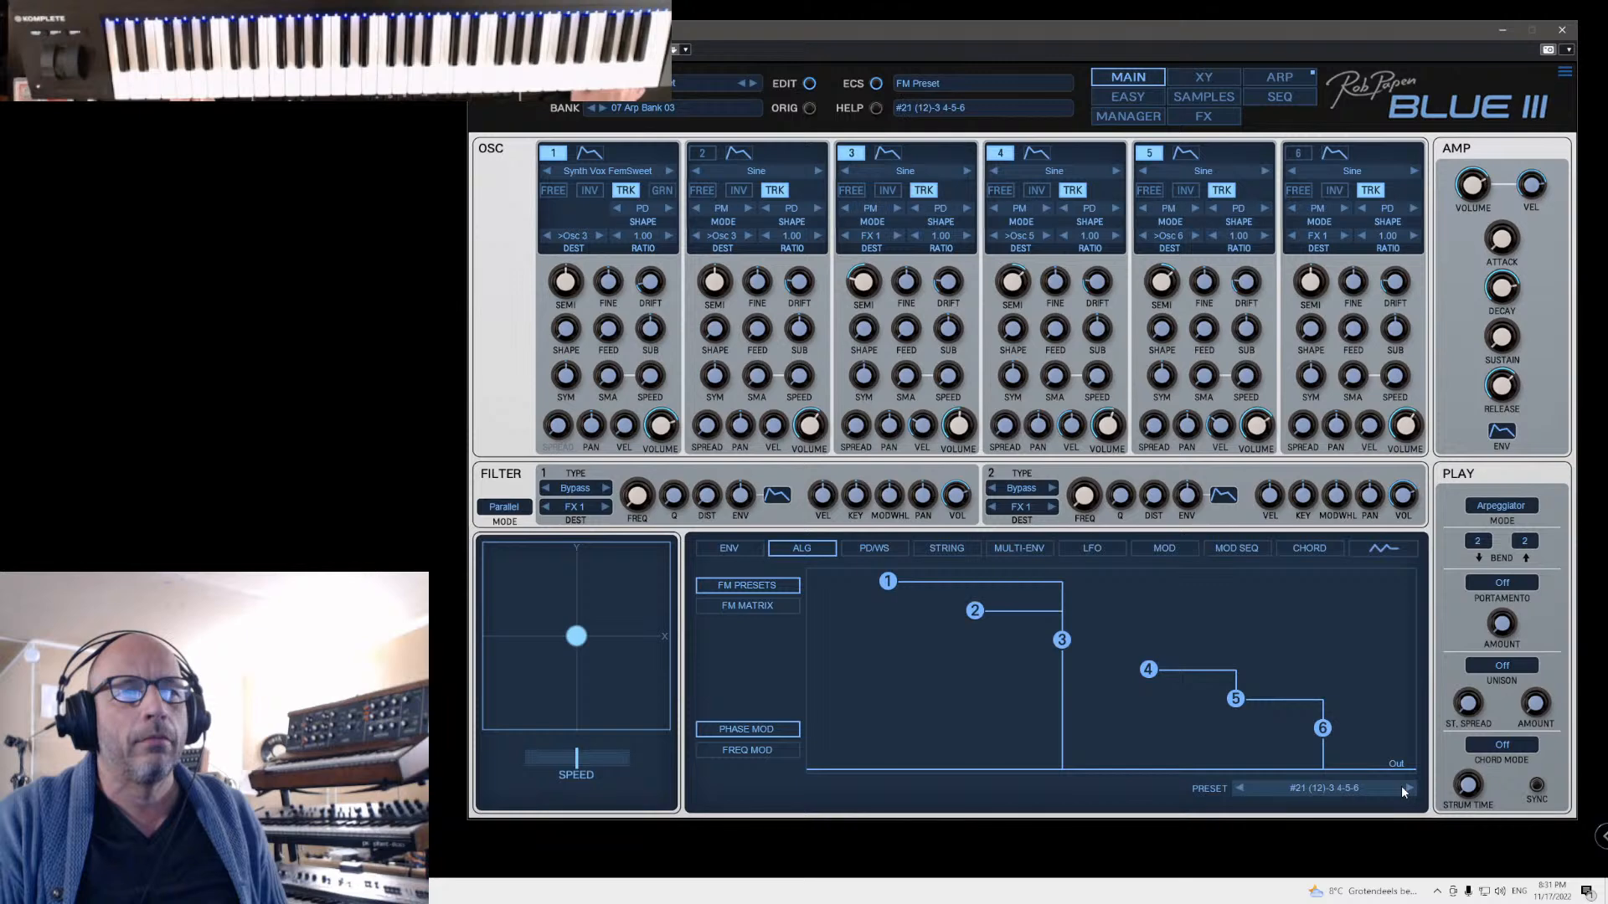
click(1403, 788)
click(1402, 788)
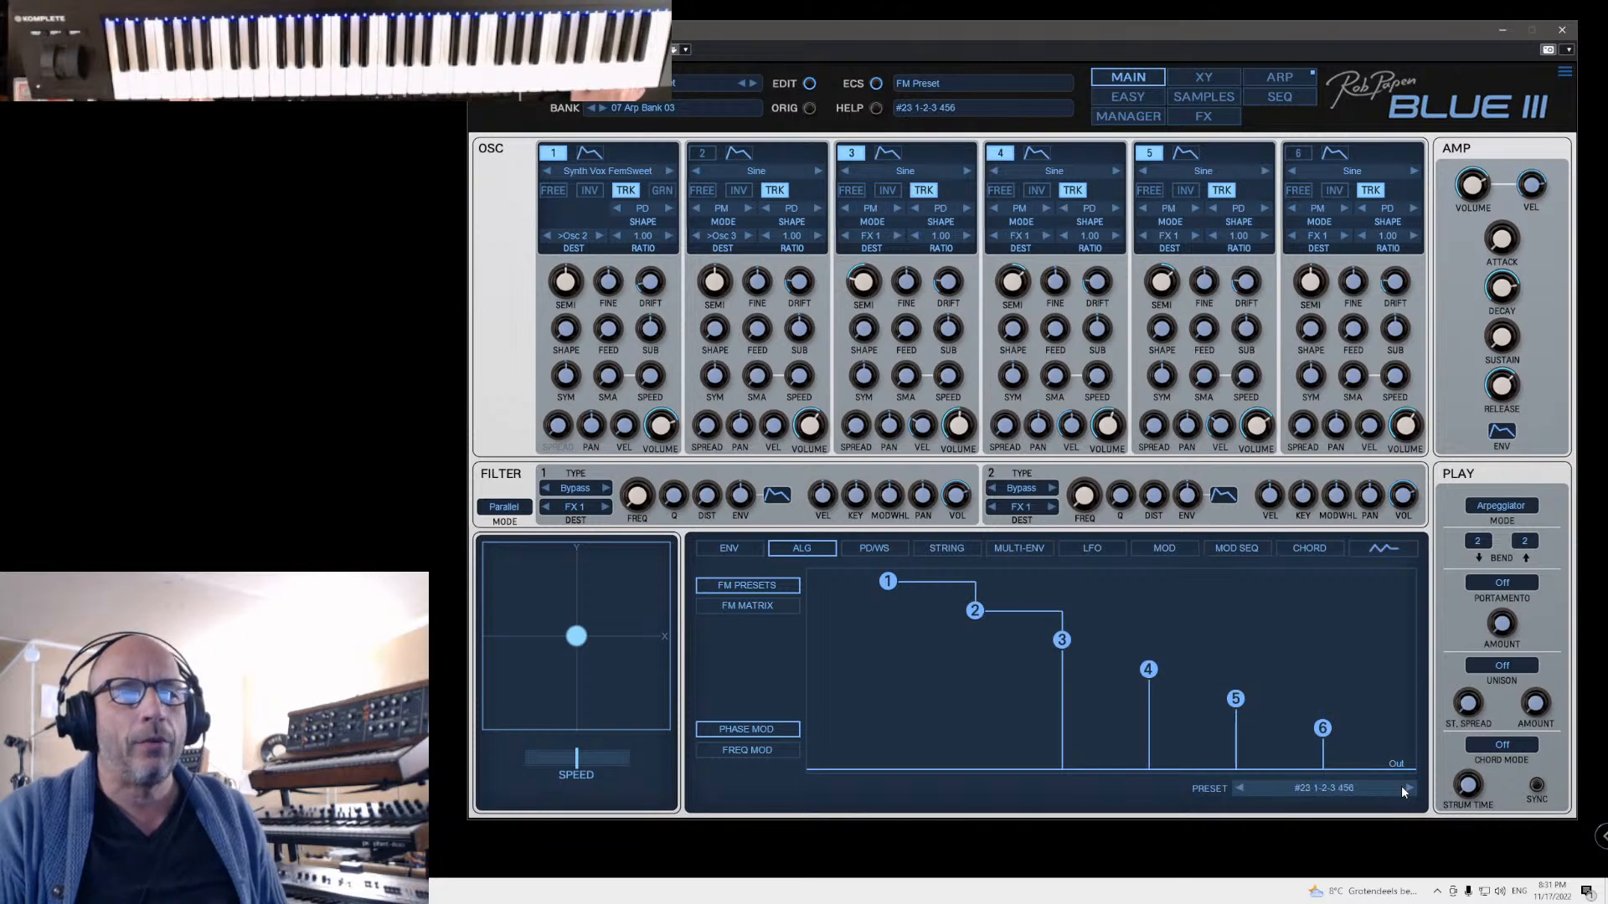
Step: Choose FM algorithm preset #01 123456, show the FM matrix and look at the wave list of oscillator 1
click(1303, 791)
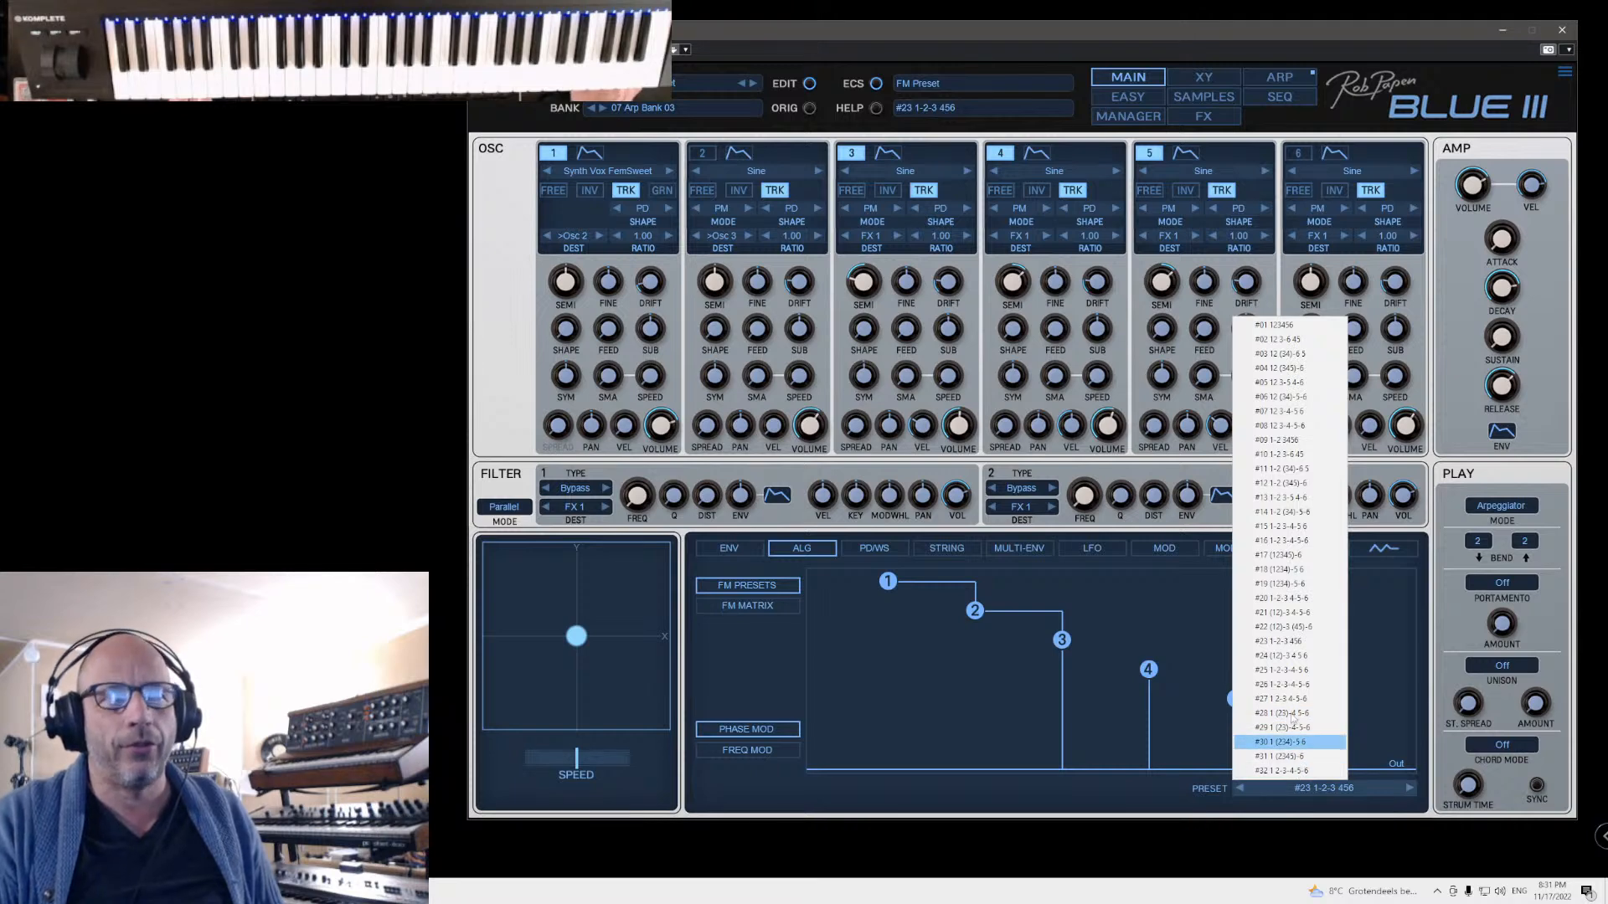
click(1282, 325)
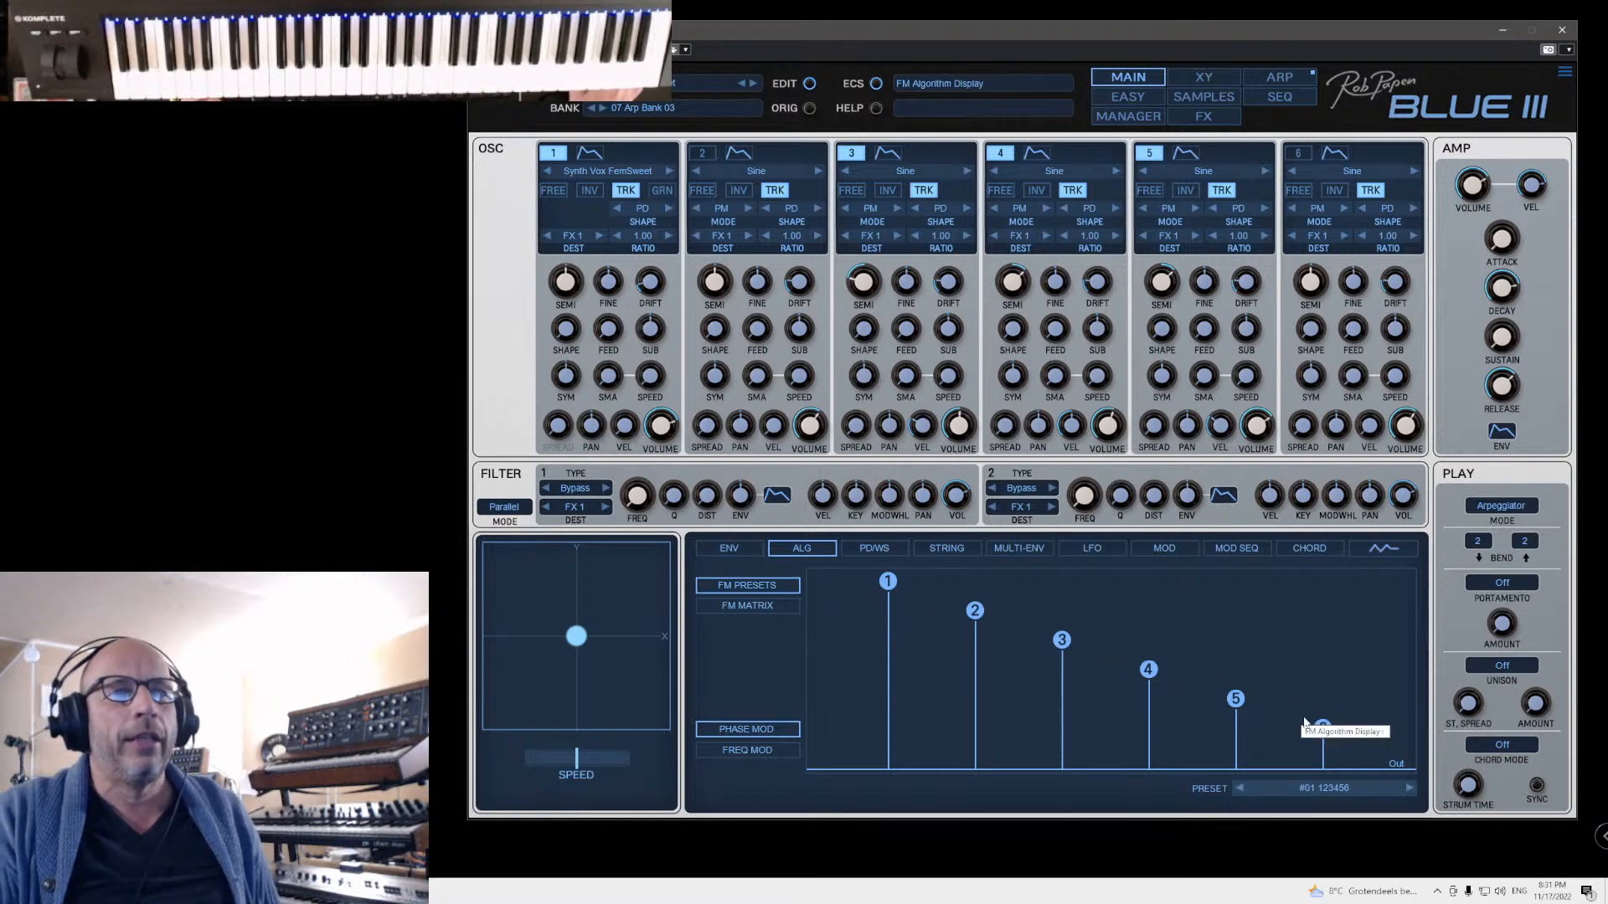
click(762, 609)
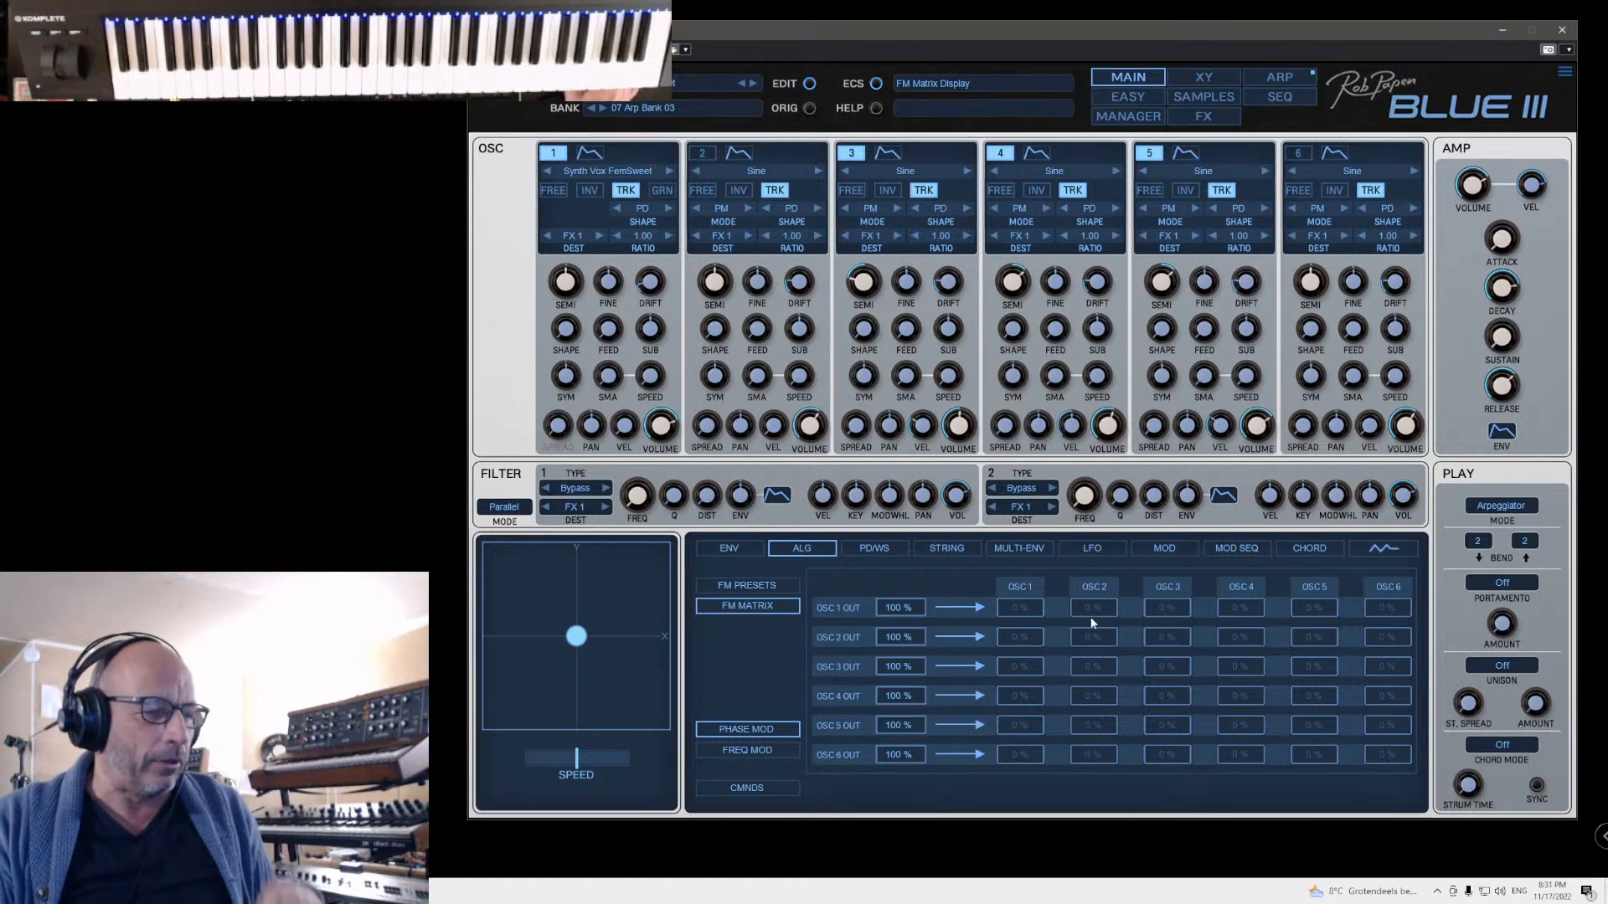
click(607, 171)
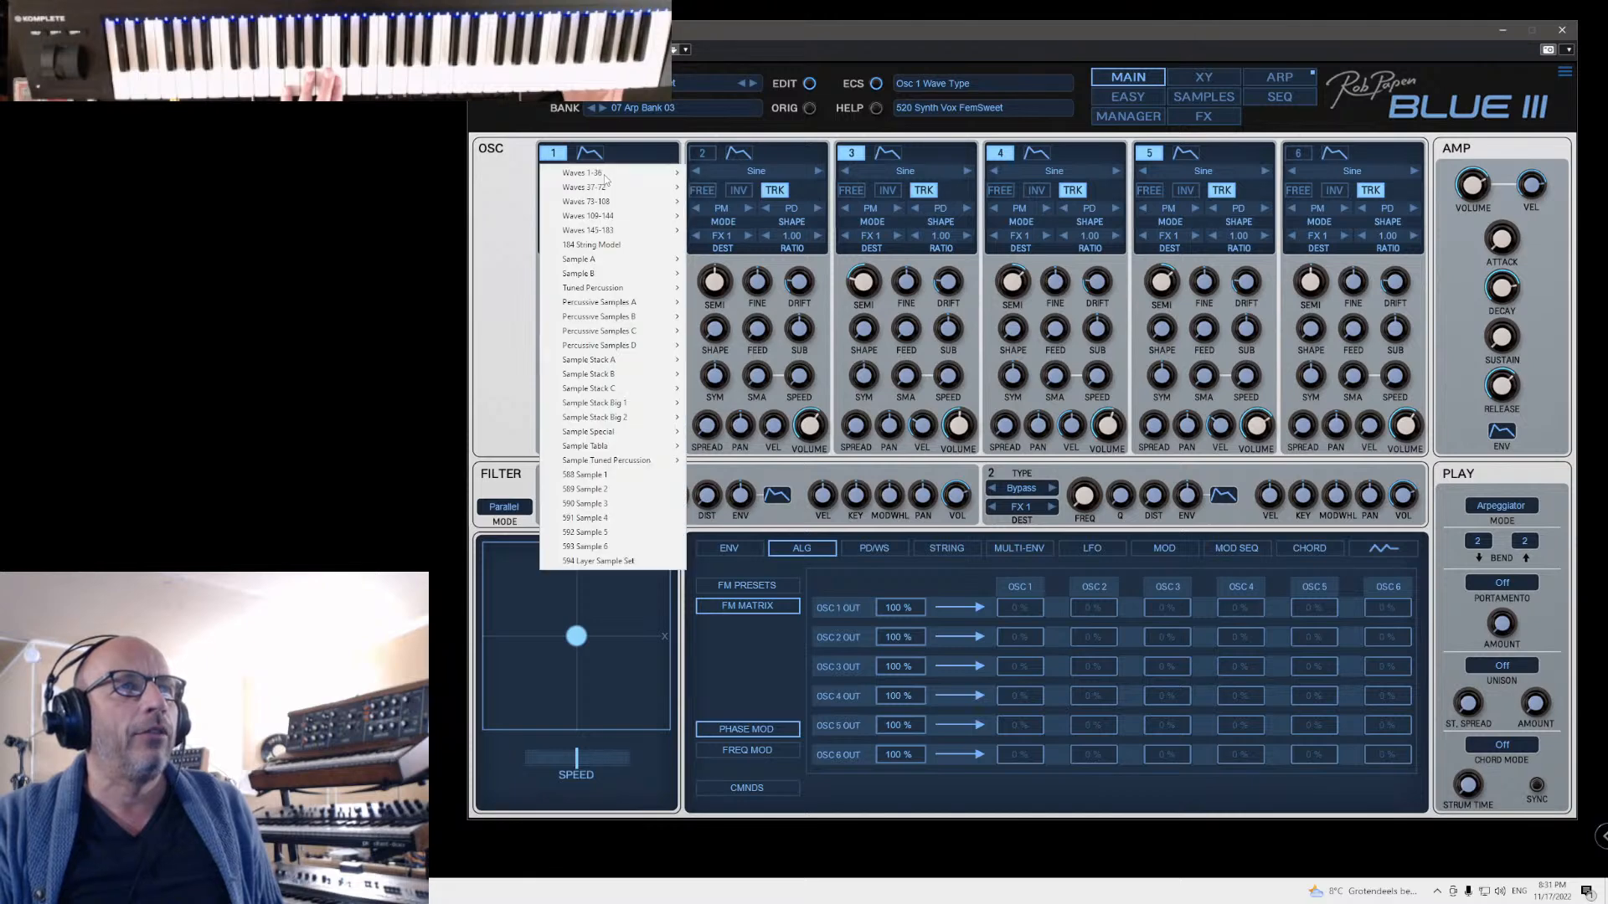
Step: Load the preset 035 Default from the bank 00 Introduction and return to the main screen
click(1144, 119)
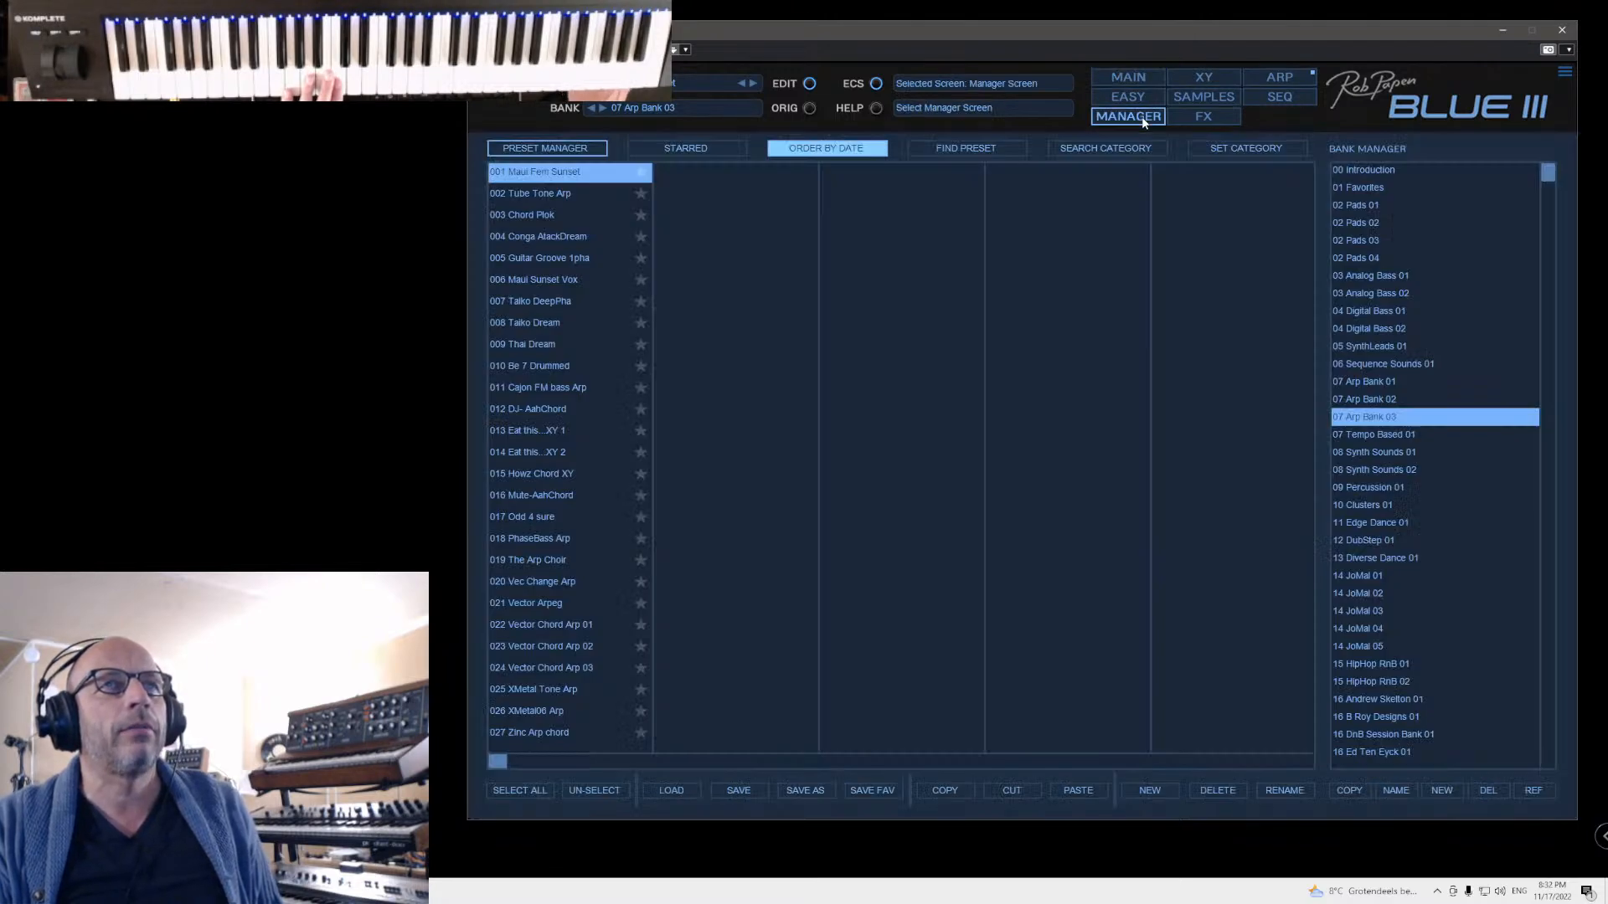
click(1364, 171)
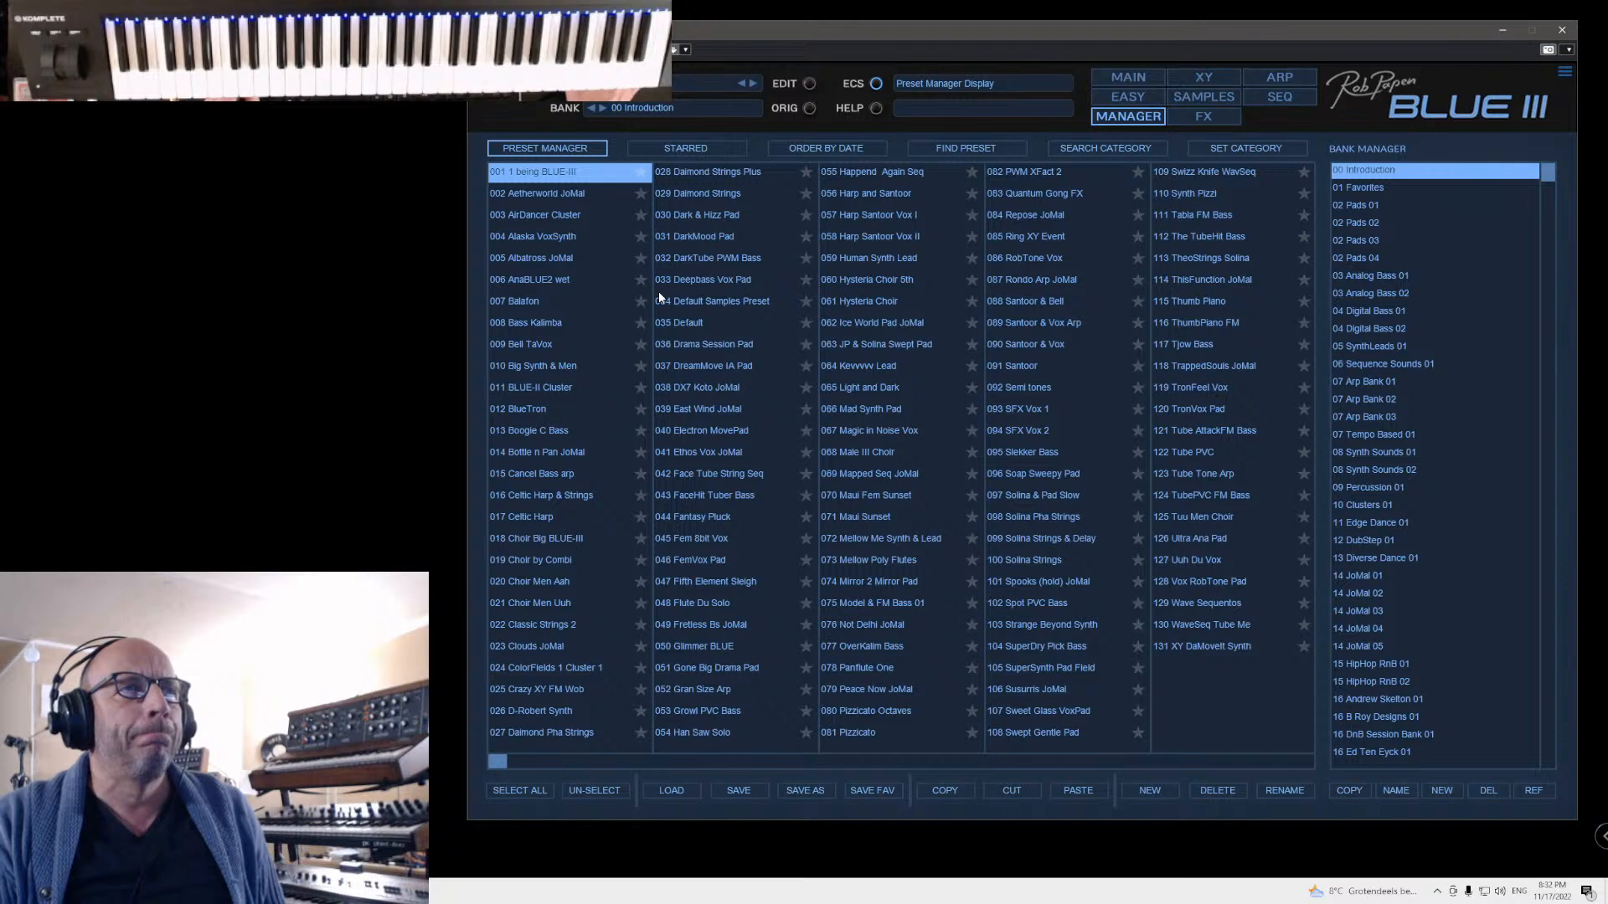
click(680, 320)
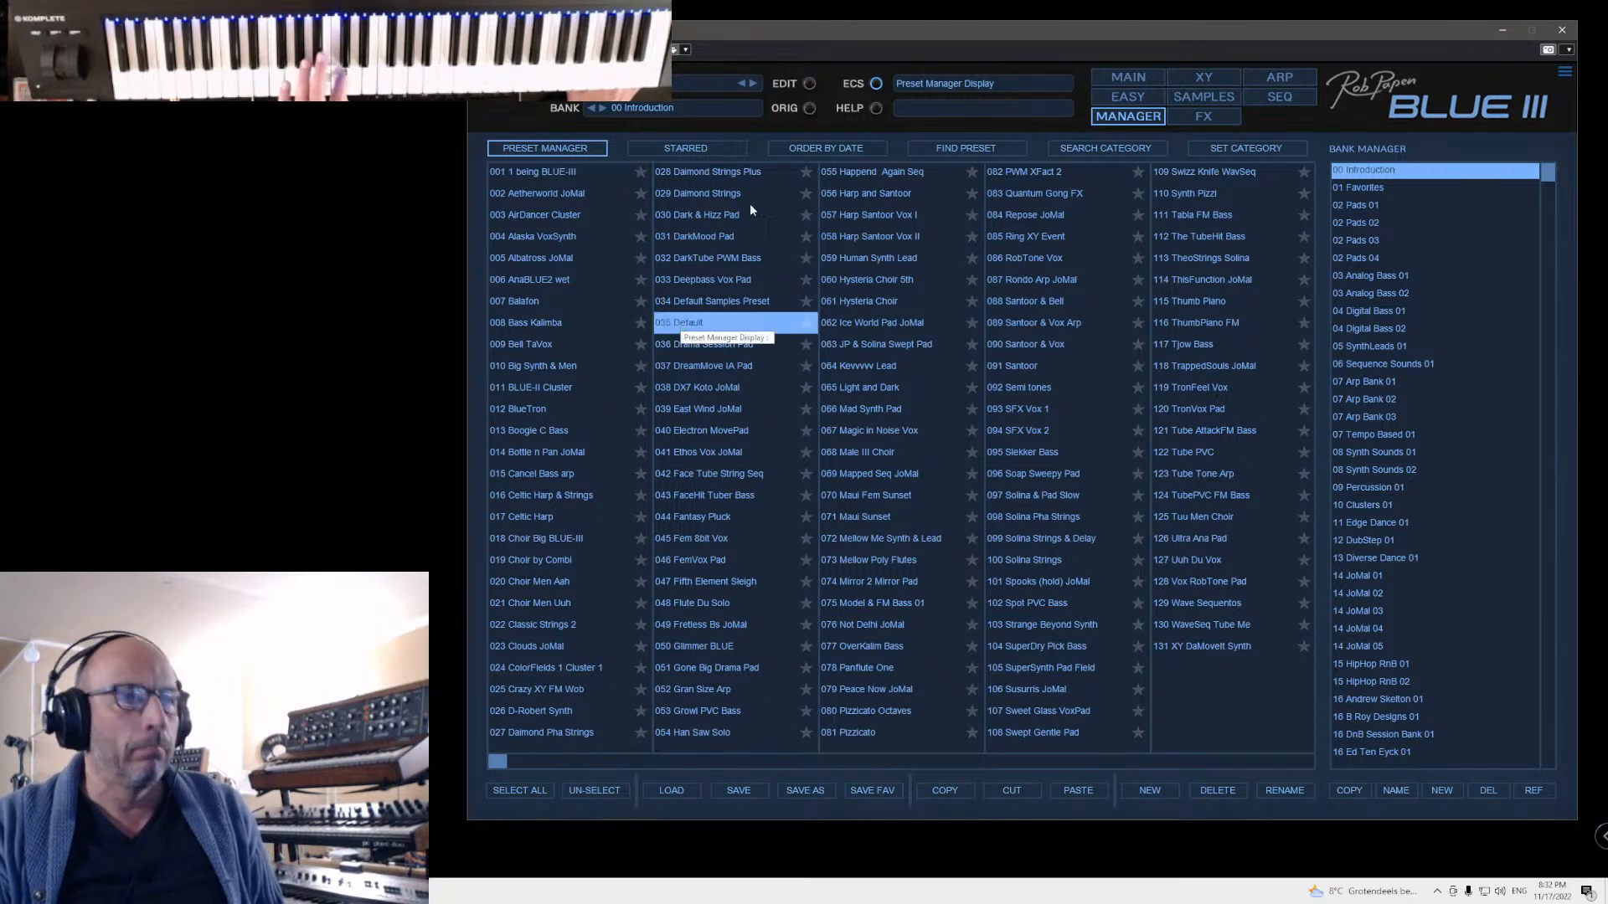
click(1128, 78)
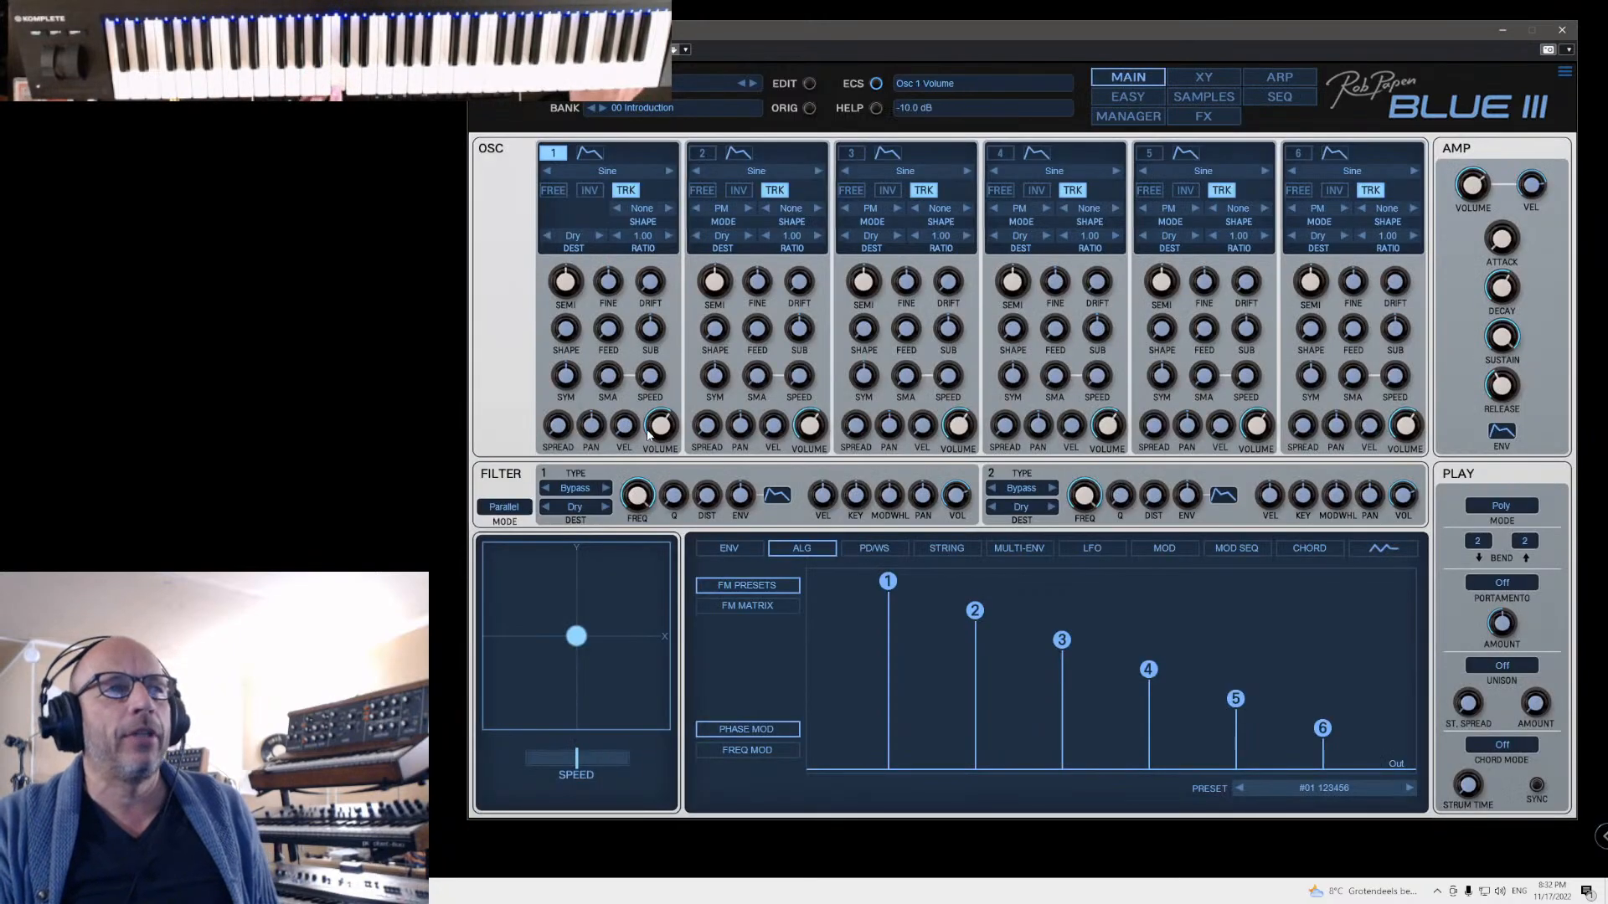
Step: Show the FM matrix and switch on oscillators 2 and 3
click(763, 607)
click(702, 152)
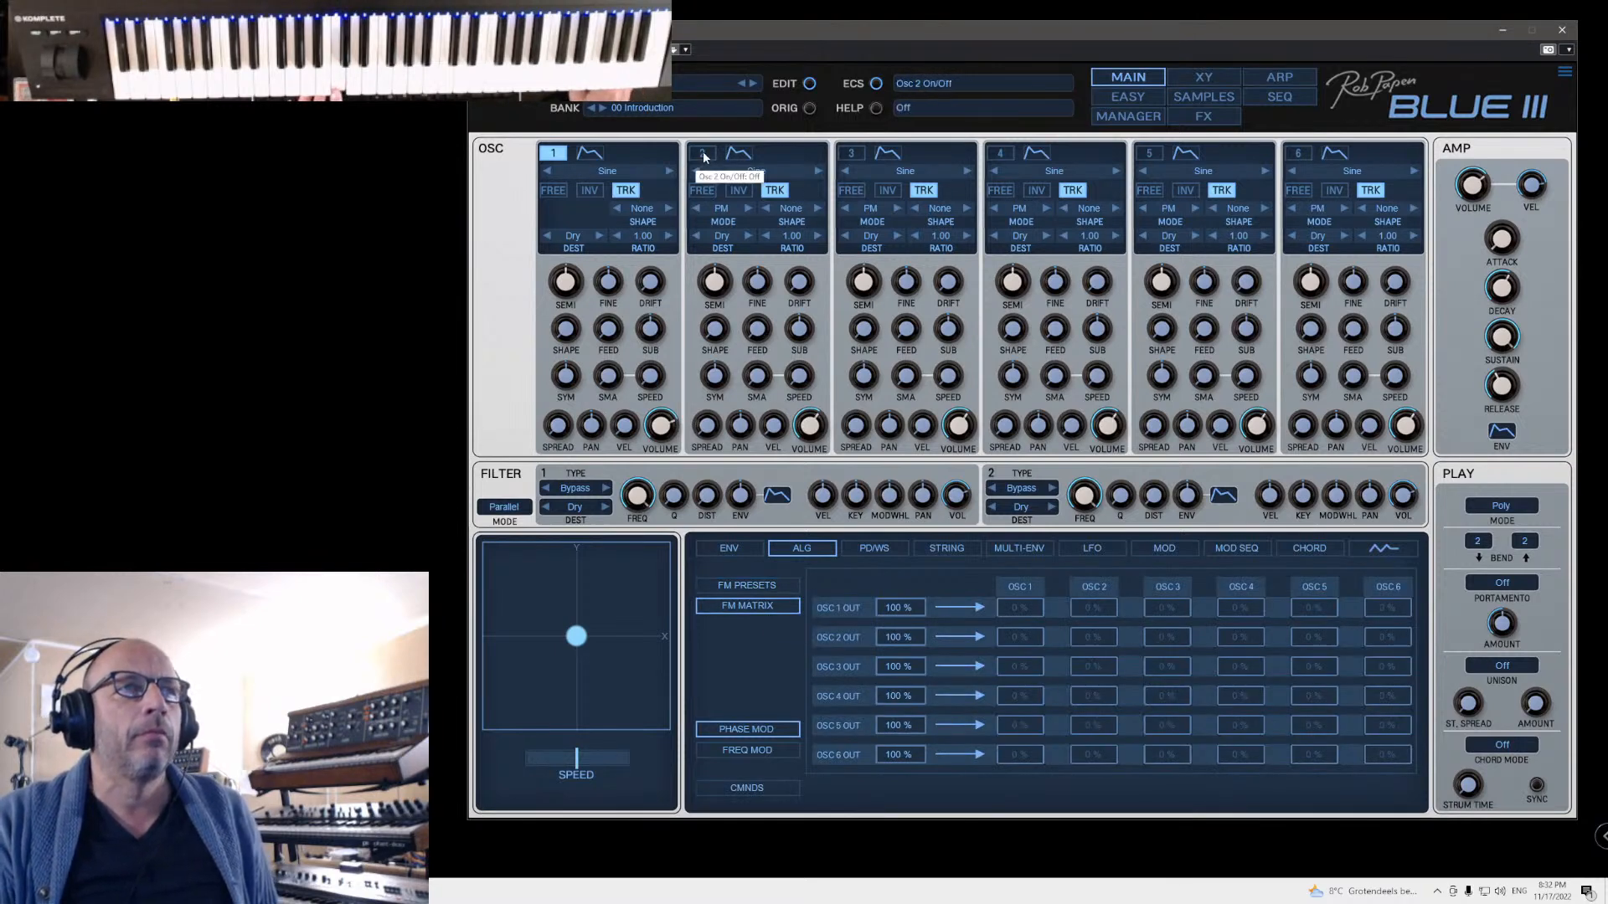
click(852, 154)
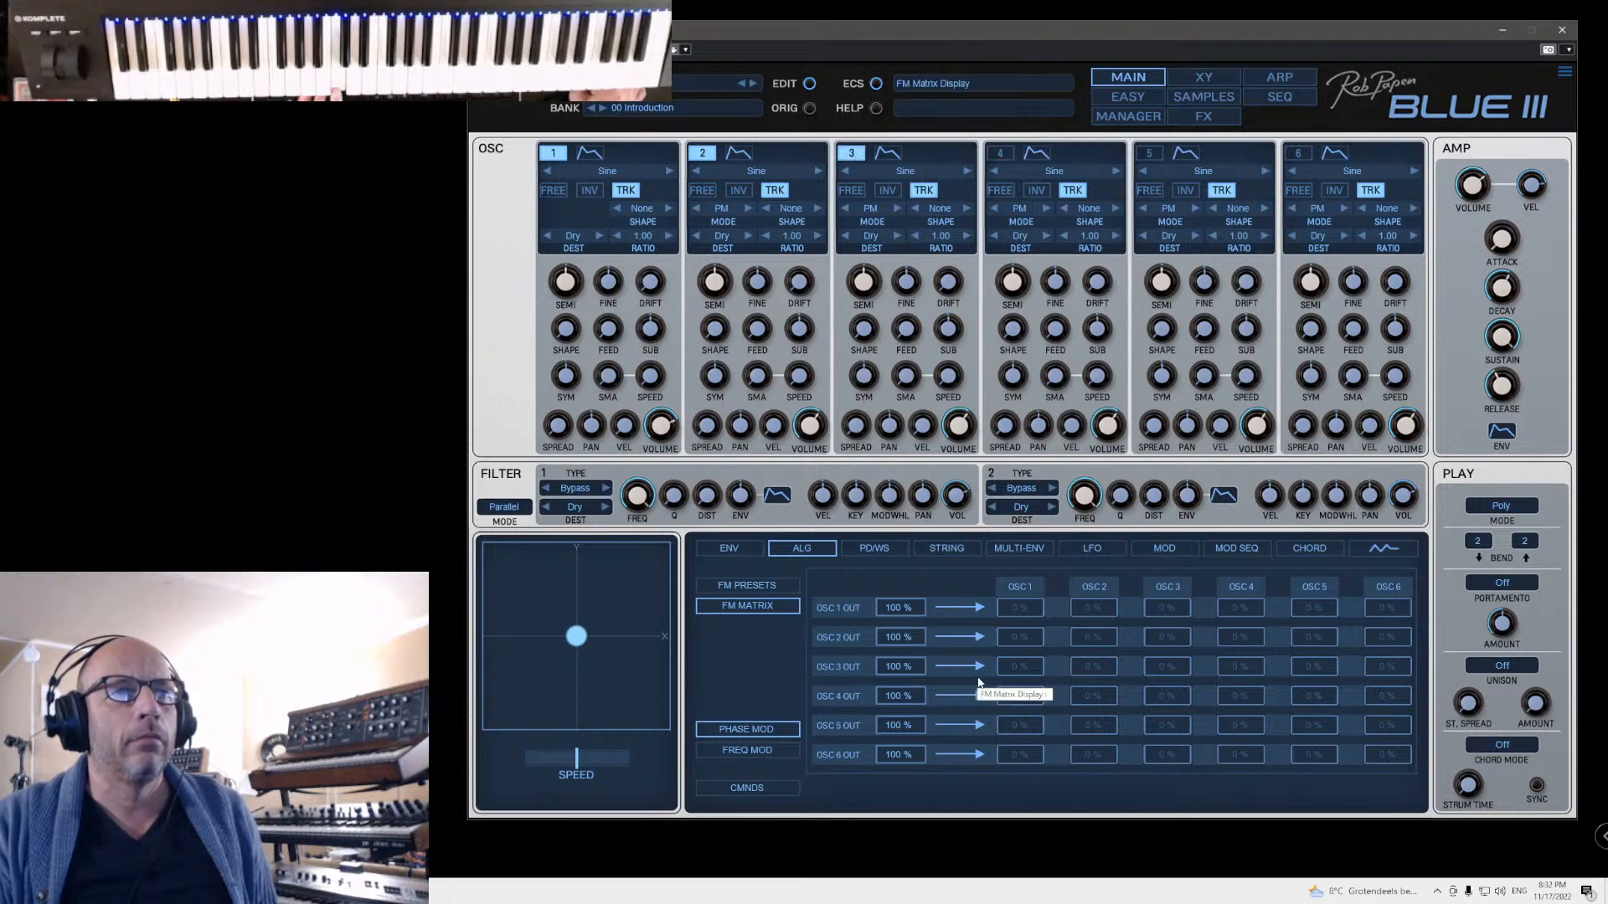
Step: Try oscillator 1 modulating itself in the FM matrix, return the amount to 0 %, and try the oscillator's Feed control
drag(1011, 612, 1016, 596)
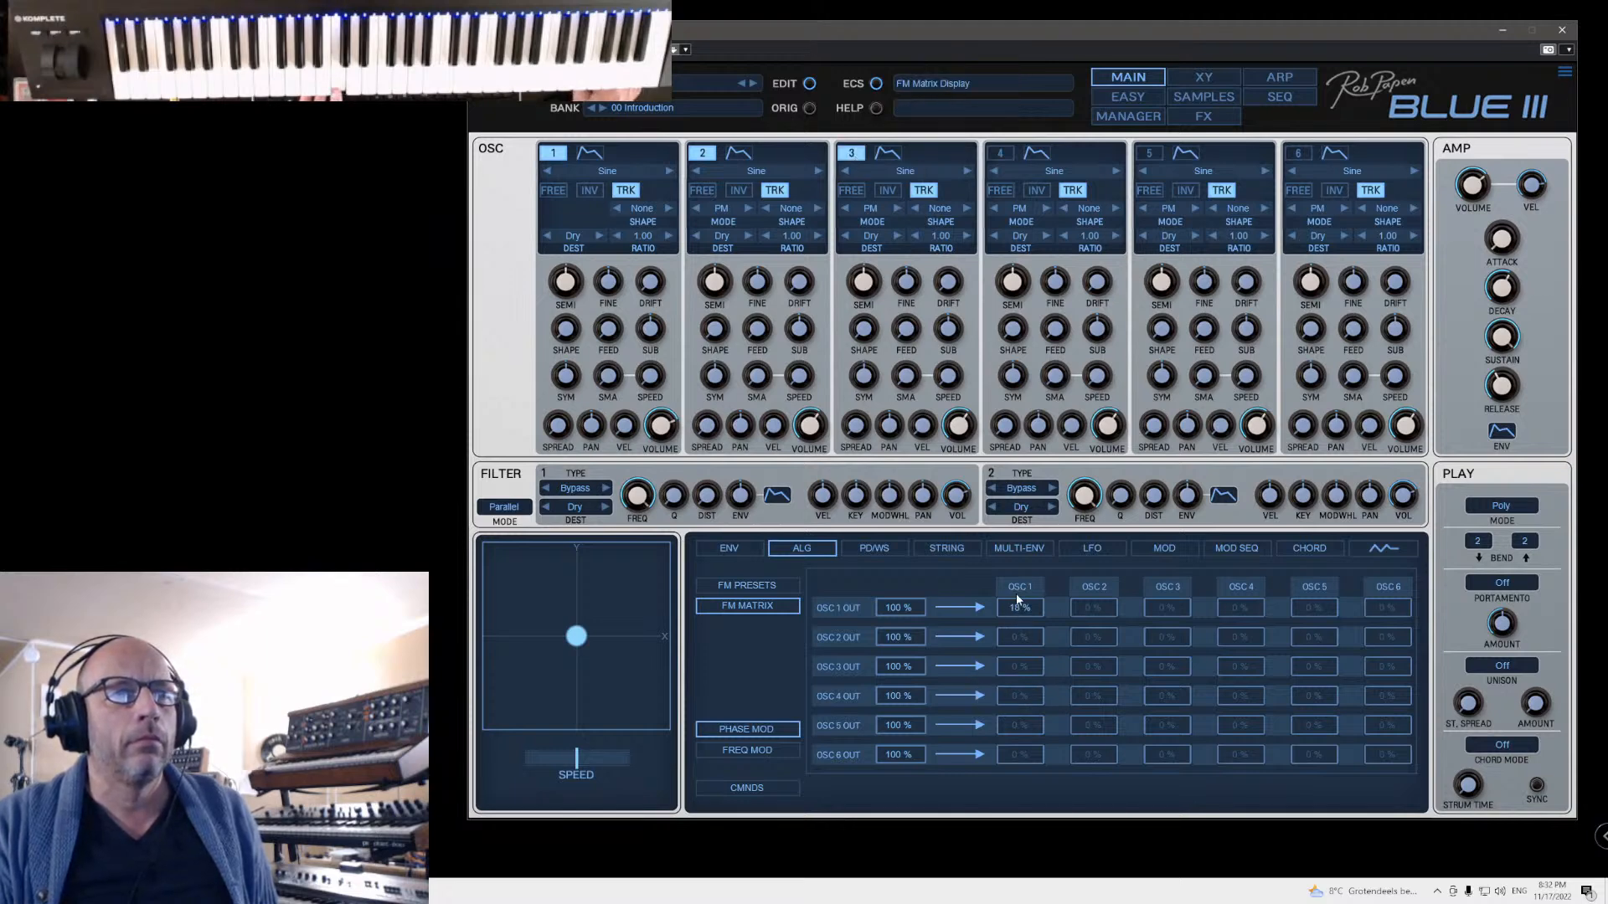
drag(1018, 605, 1006, 621)
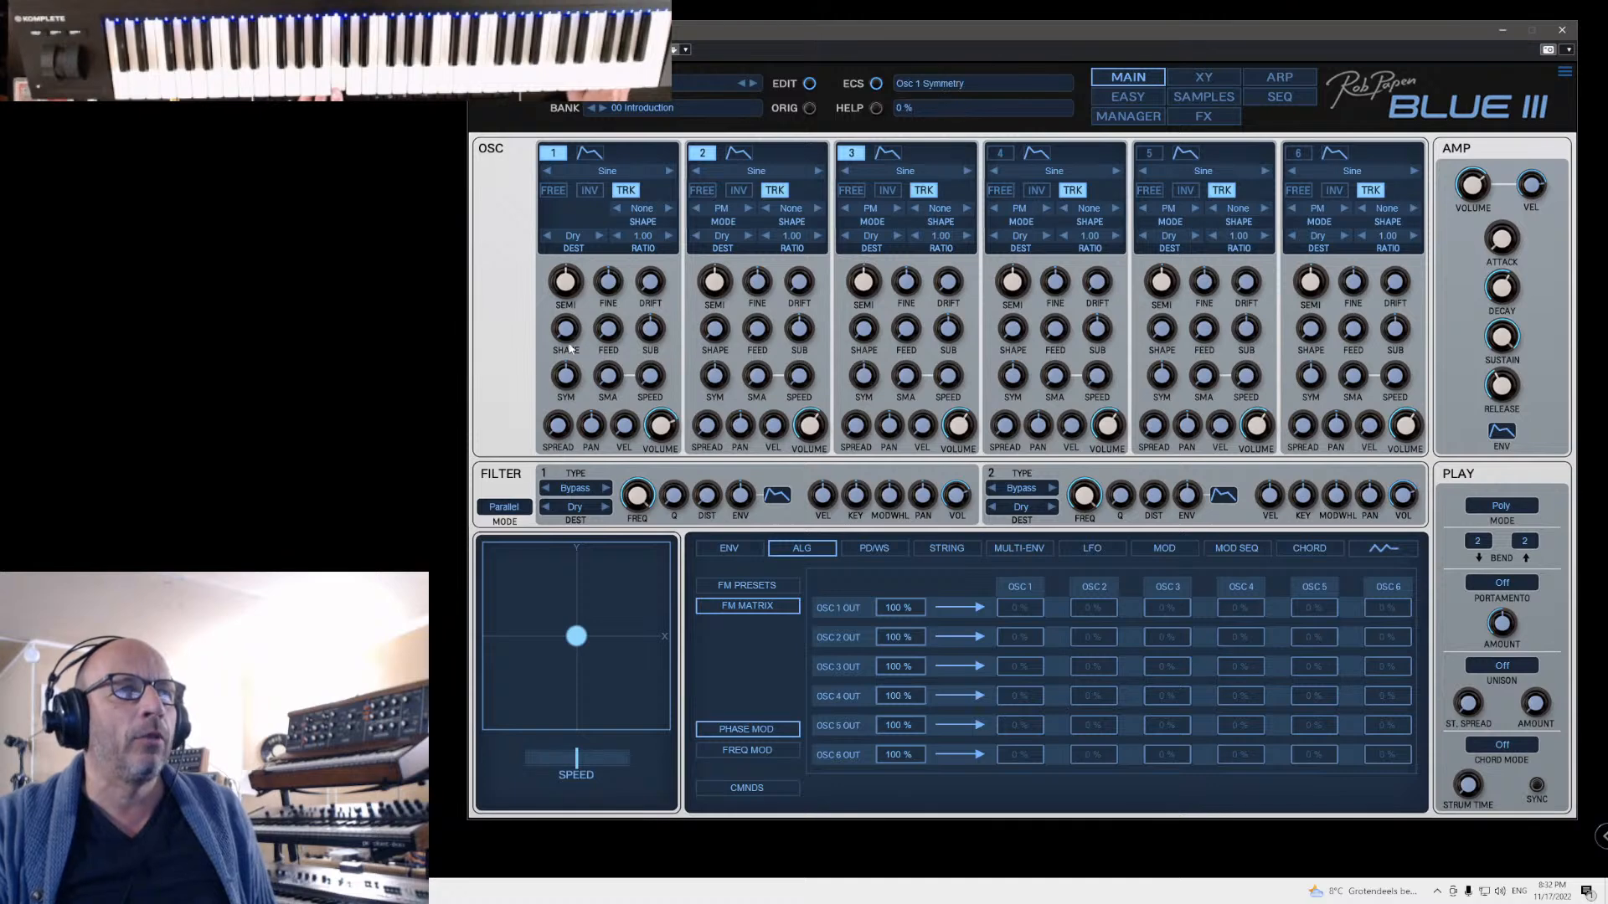
drag(608, 332, 608, 318)
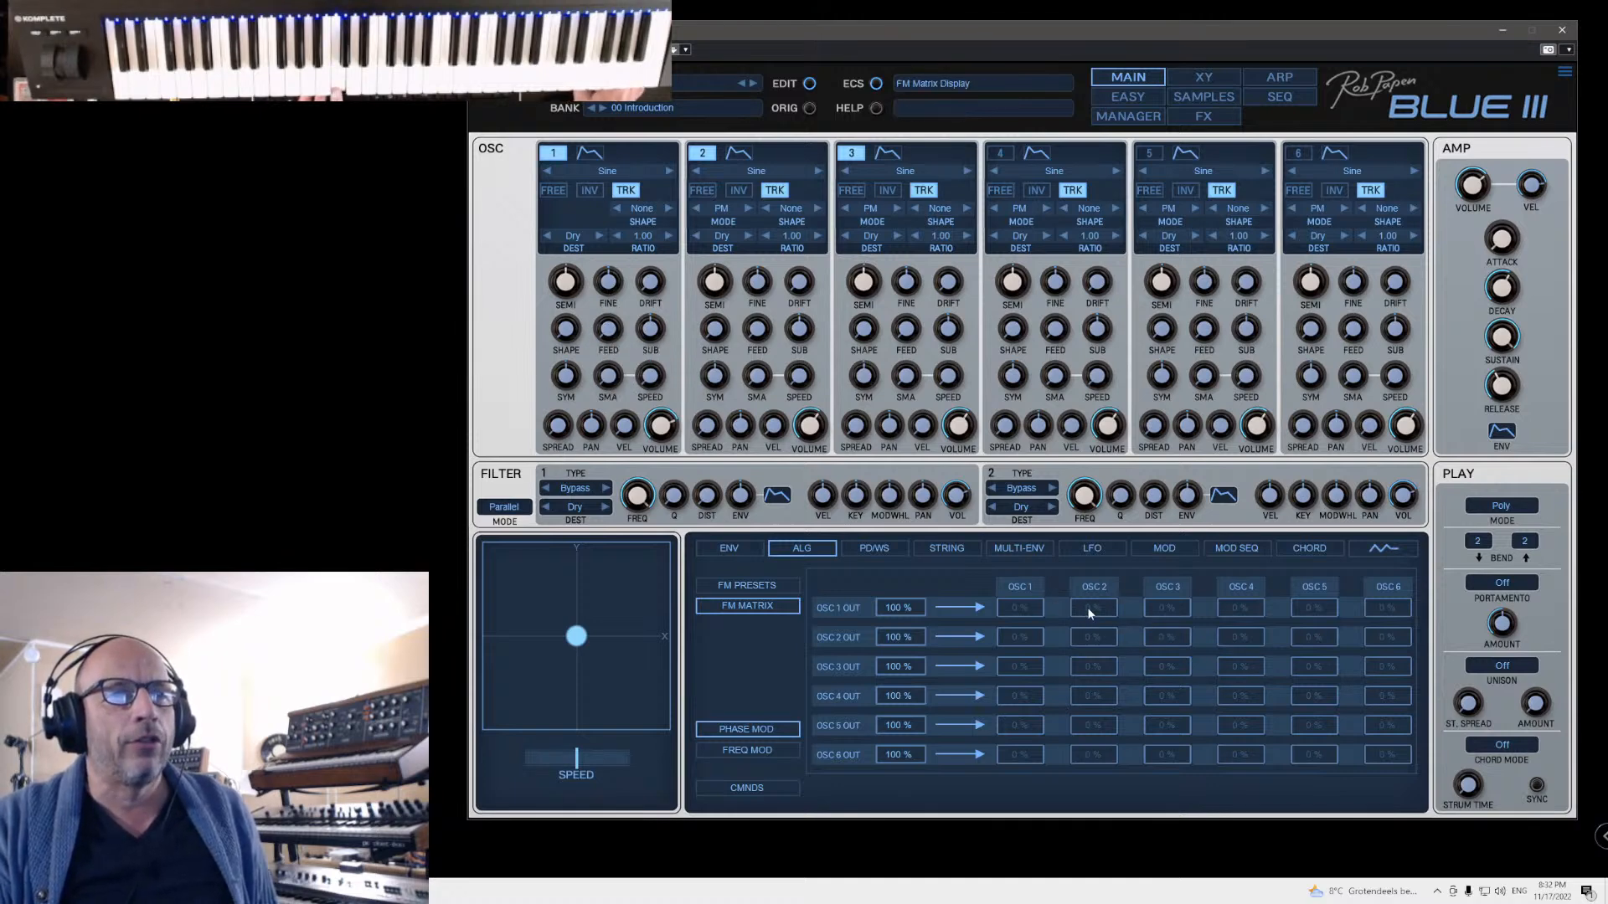
Step: Set oscillator 1 to modulate oscillator 2 by 100 % in the FM matrix, trying oscillator 1's output at 0 % before restoring 100 %
drag(1089, 607, 1077, 432)
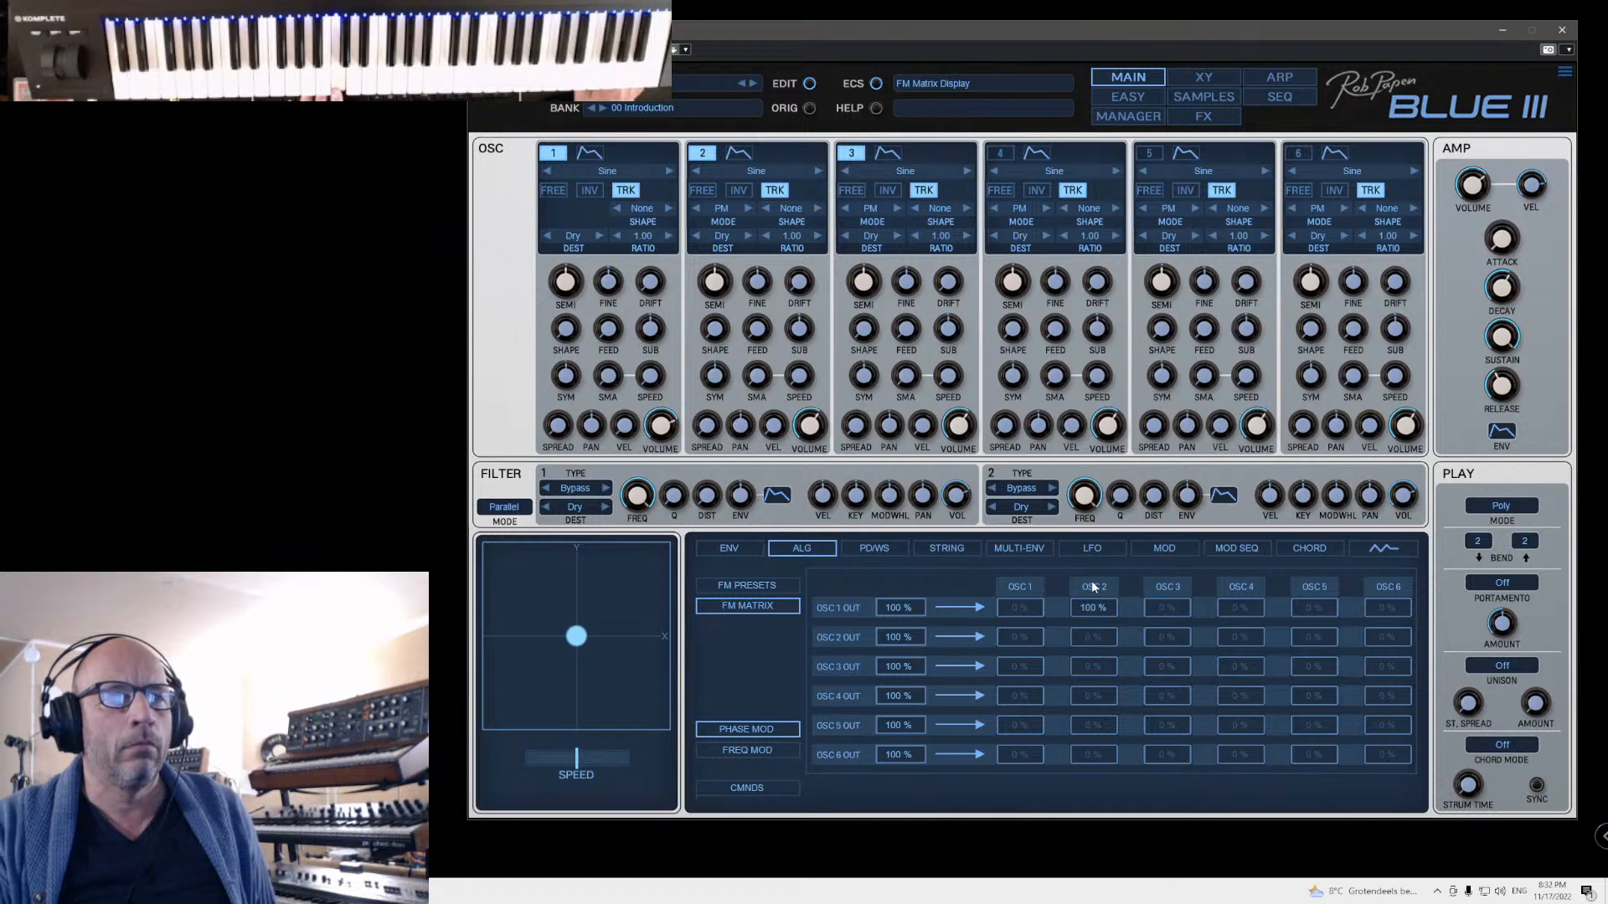
drag(900, 608, 889, 690)
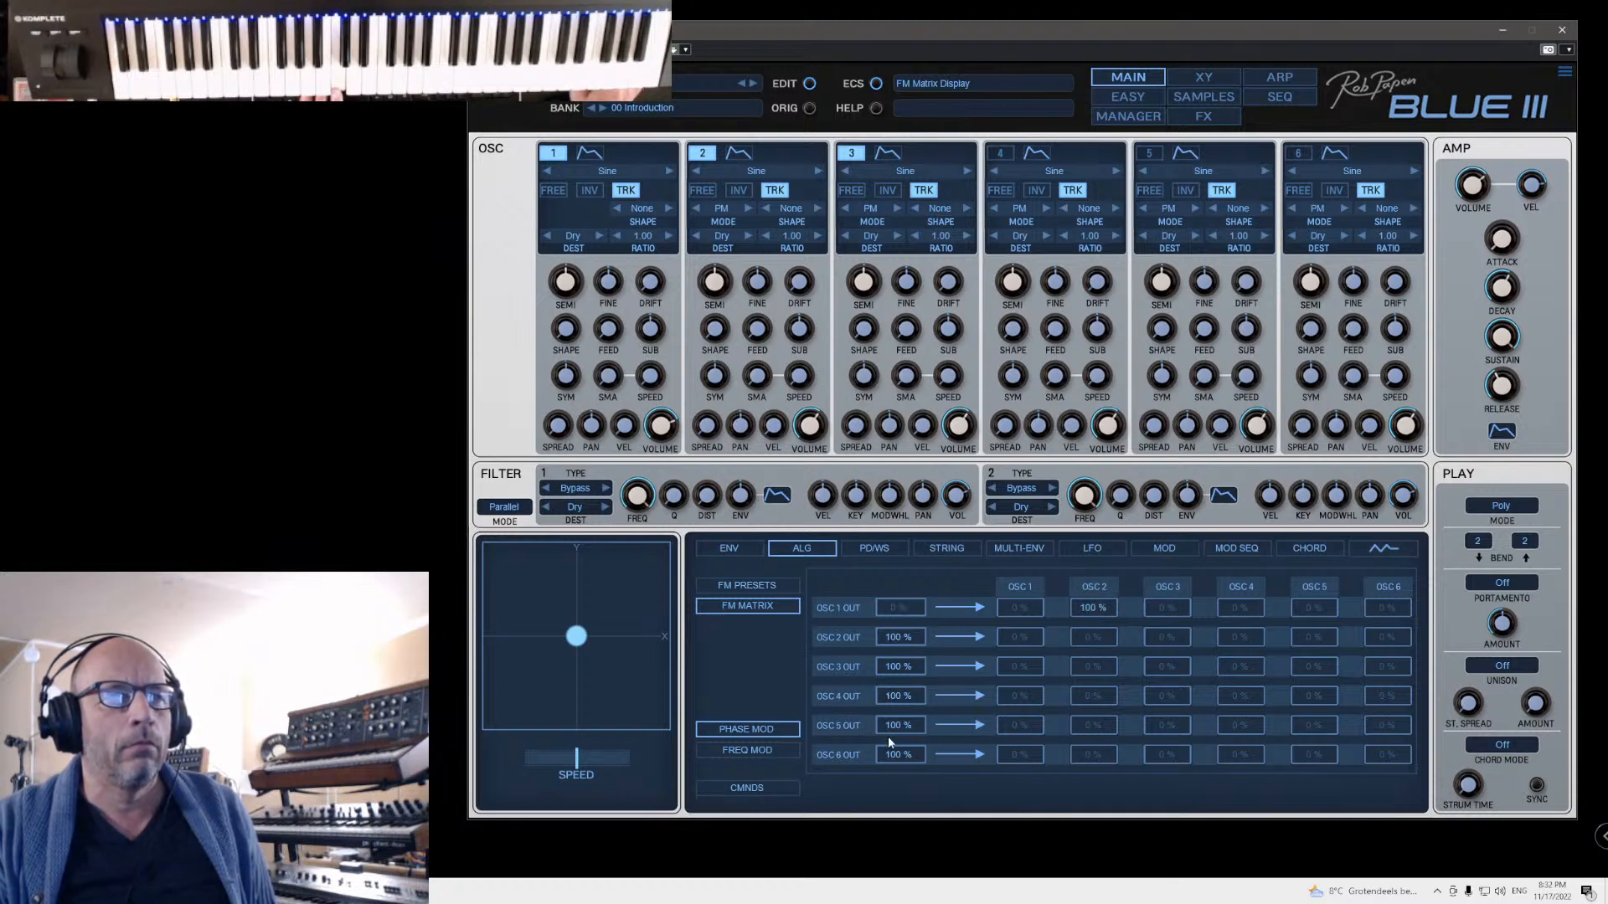
drag(1092, 631, 1098, 583)
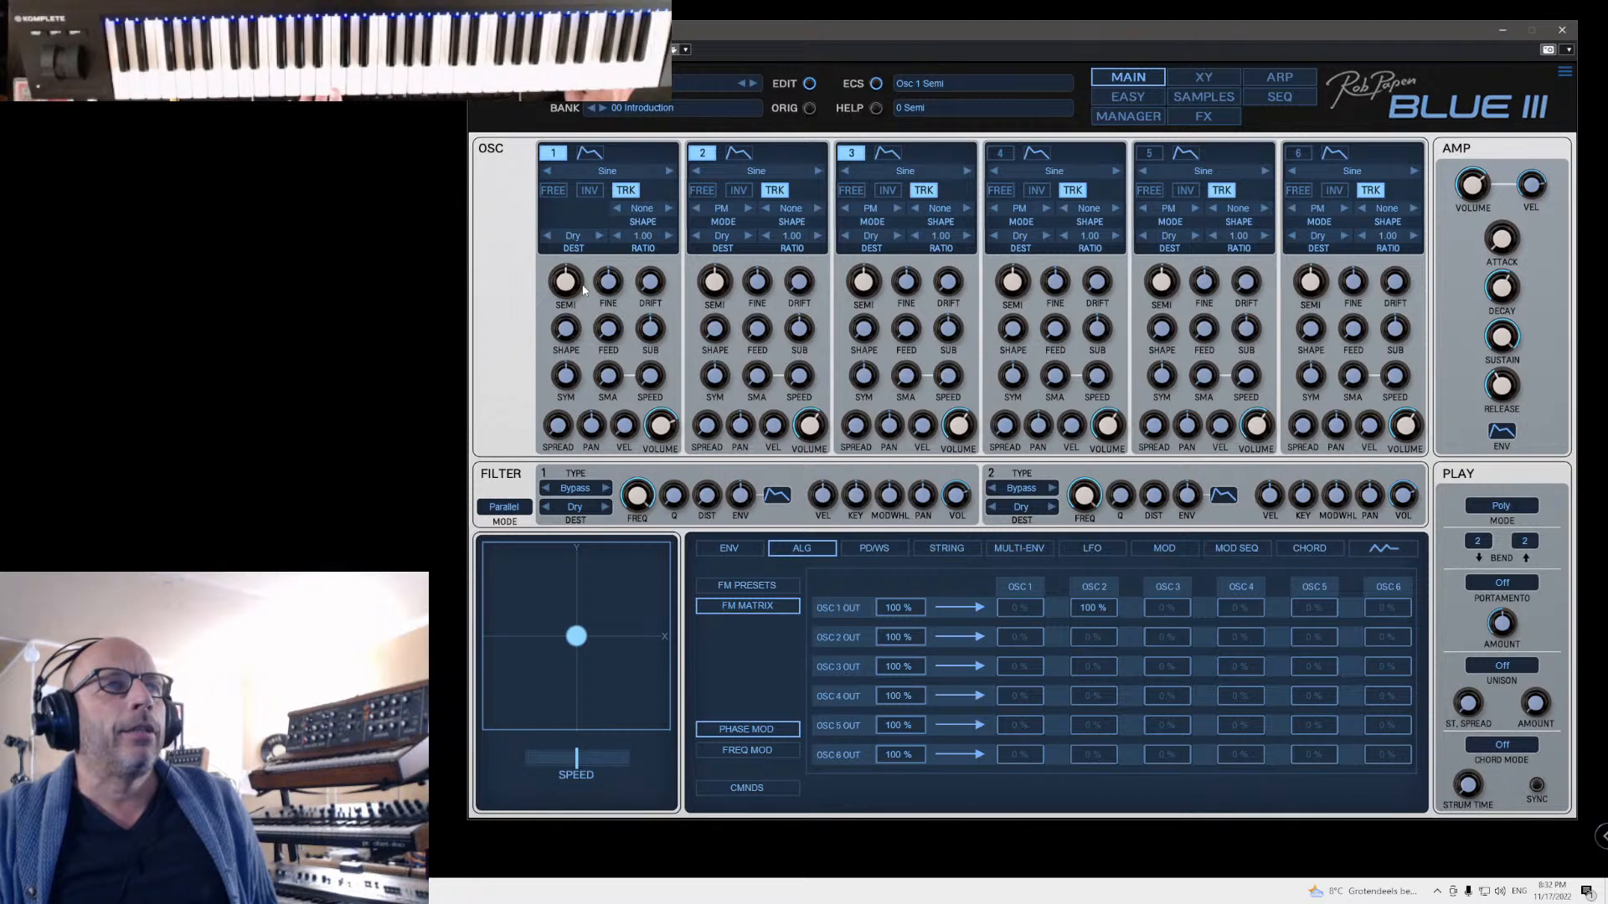
Step: Switch off oscillators 1 and 3, isolate oscillator 2 to try its output in the FM matrix, and switch oscillator 1 back on
click(552, 152)
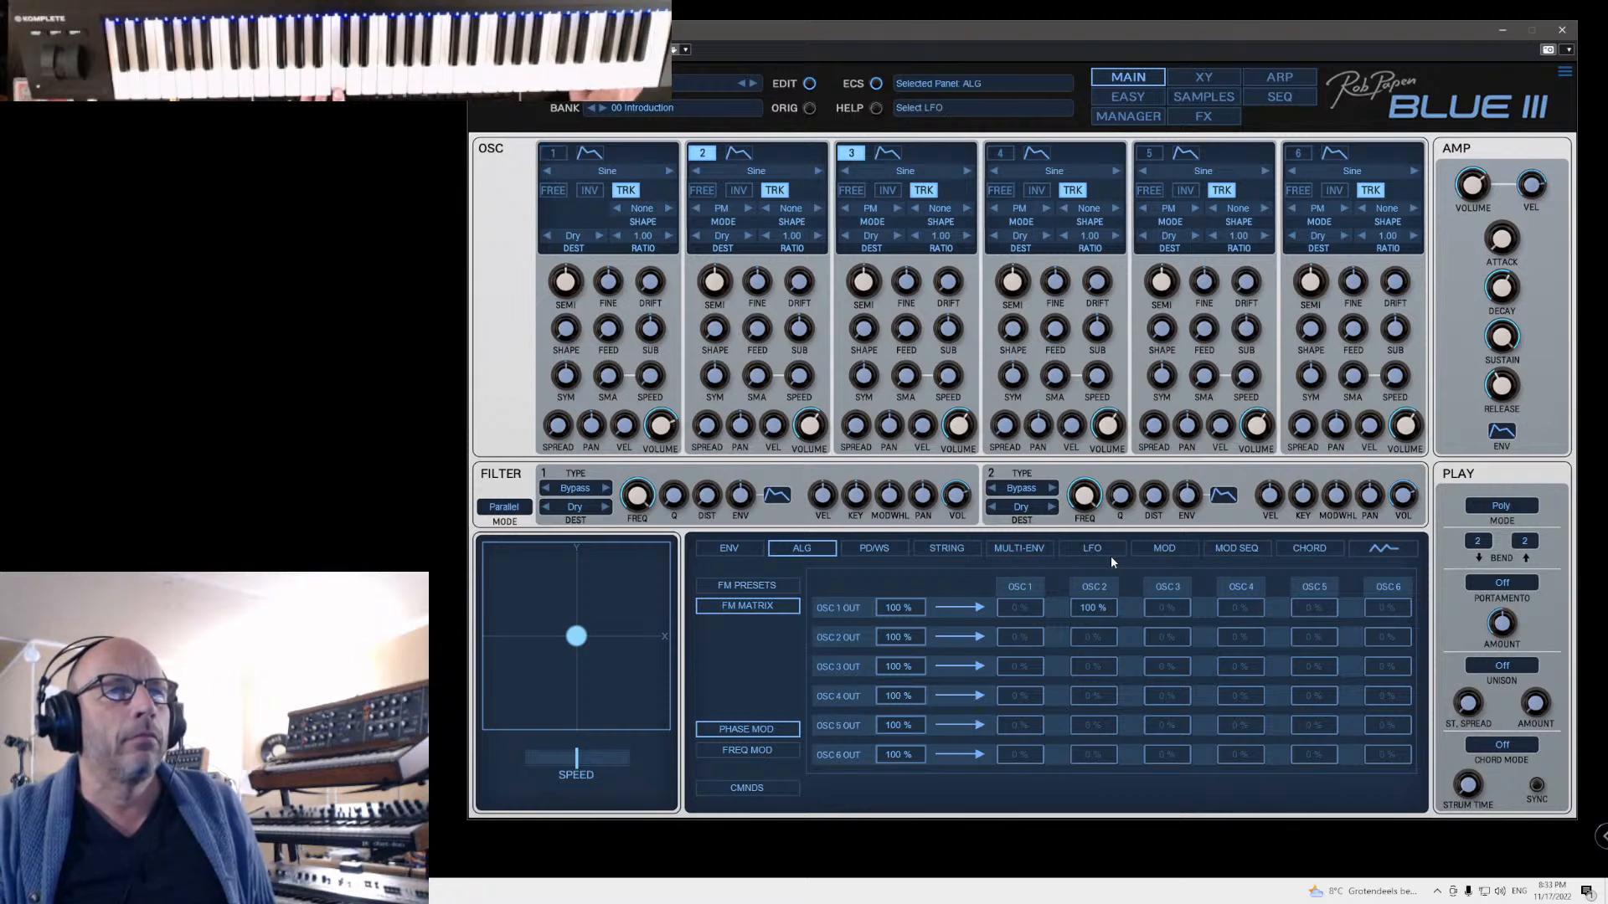
click(703, 155)
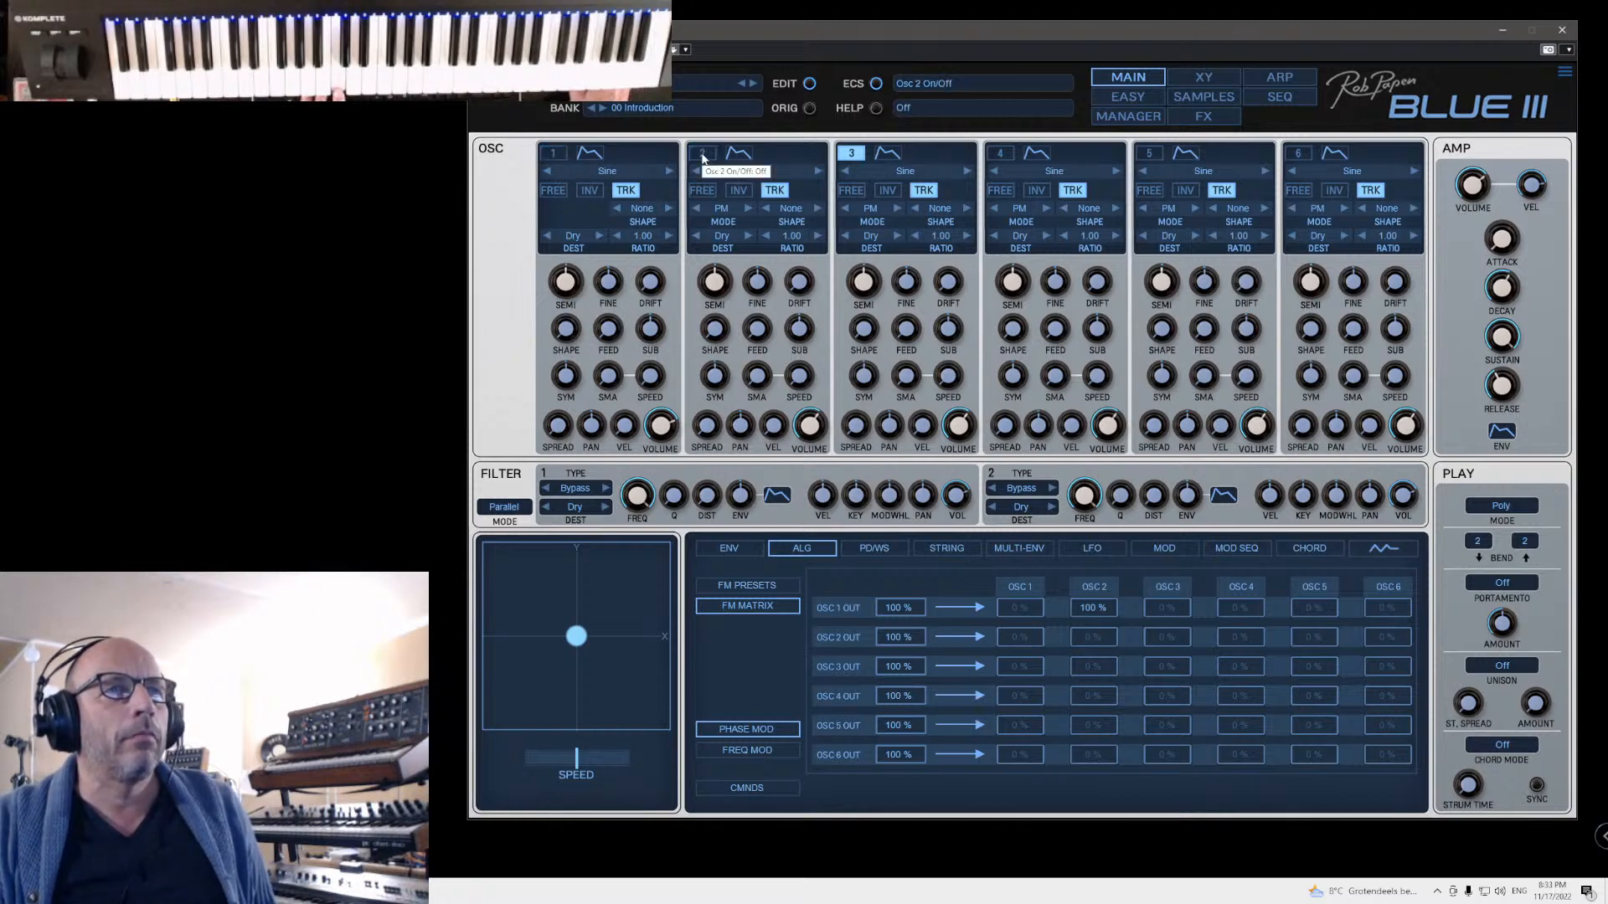
click(851, 153)
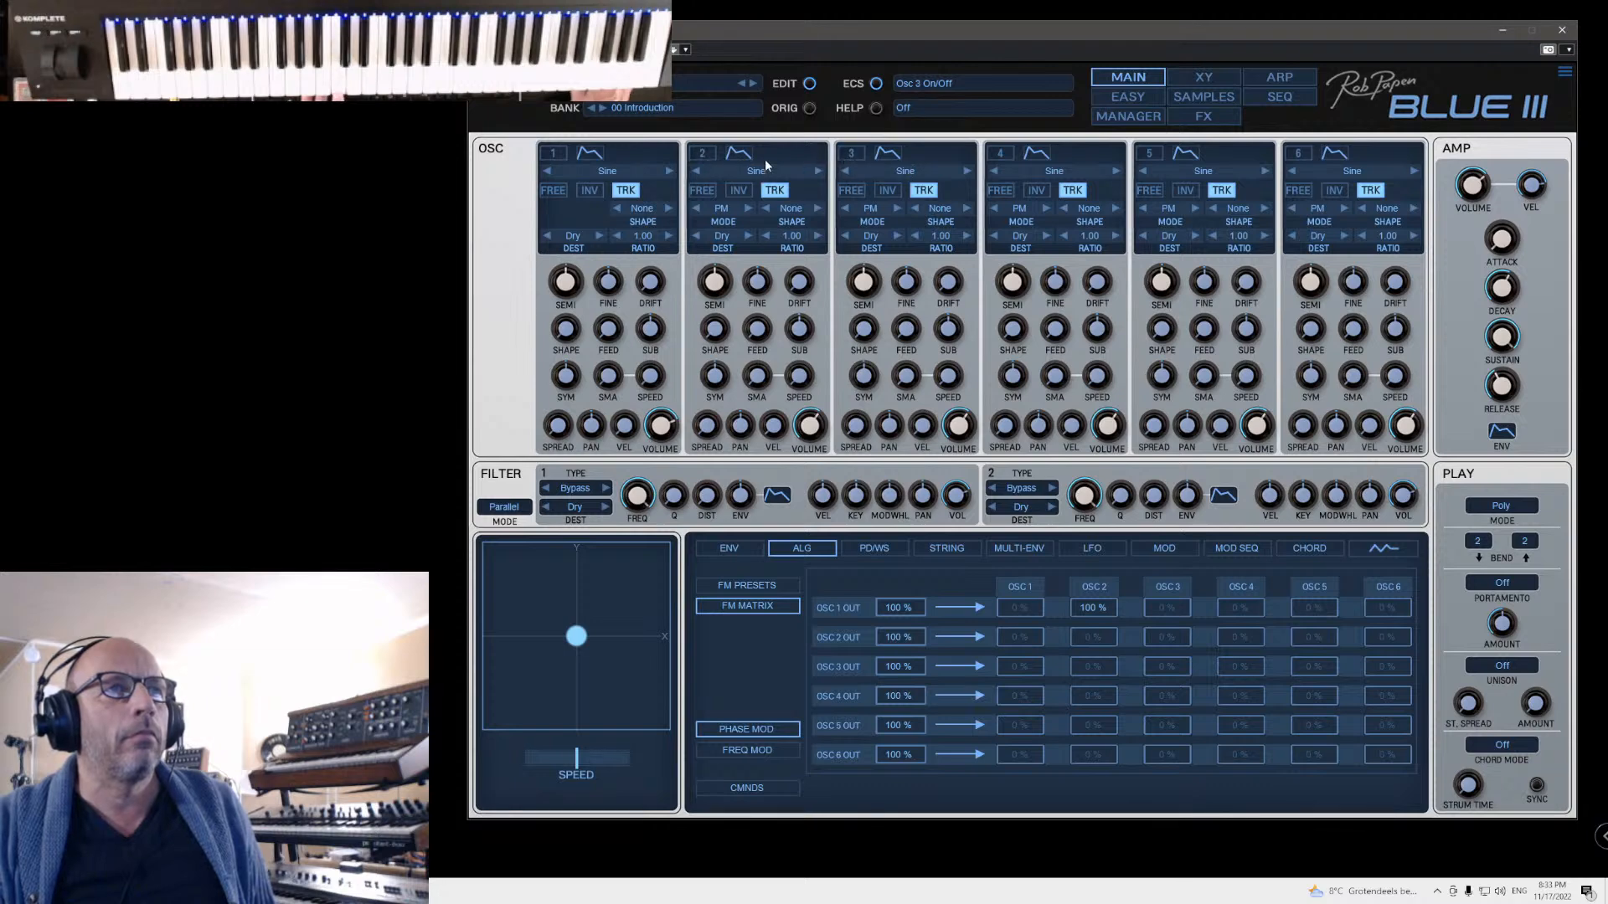
click(703, 153)
drag(901, 634, 893, 658)
drag(890, 727, 915, 670)
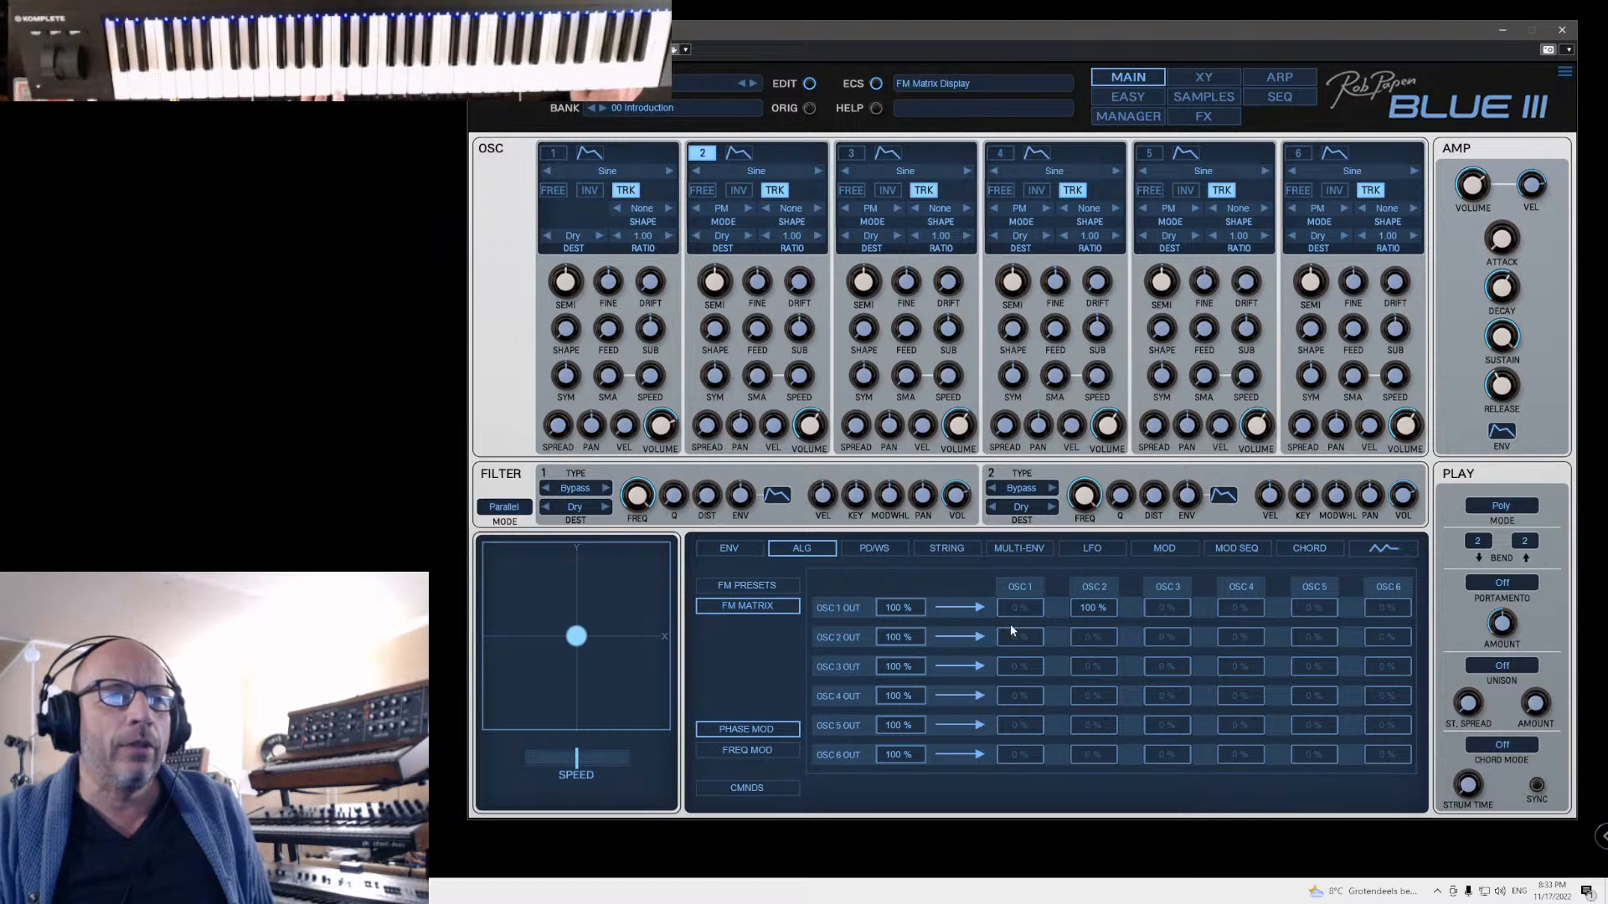
drag(1013, 608, 1023, 561)
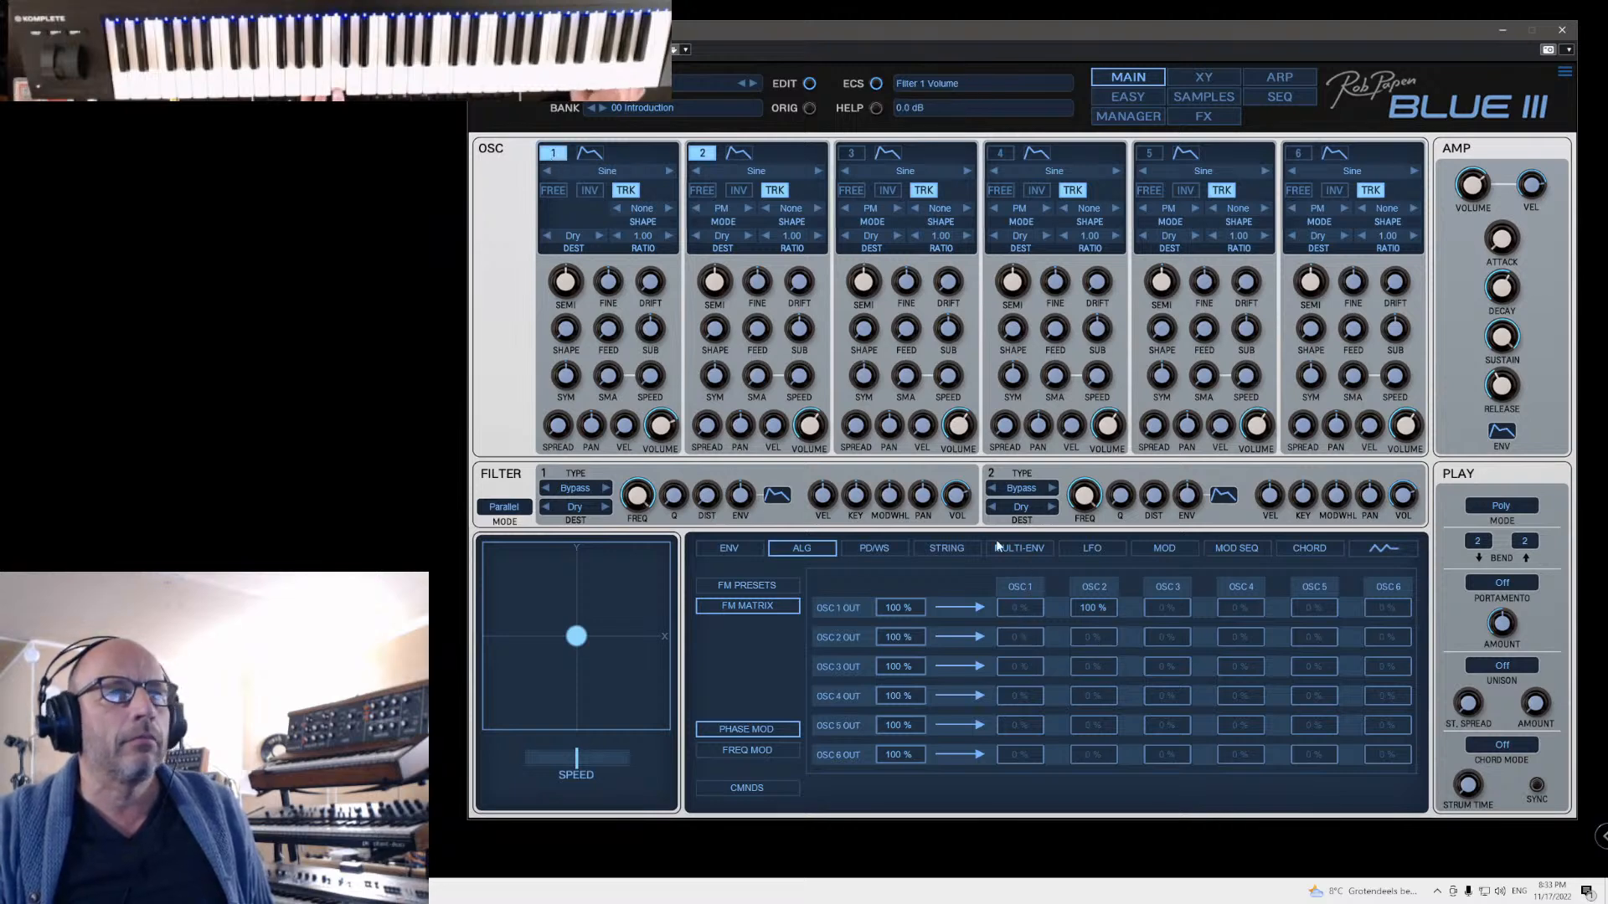
Step: Set oscillator 1's destination to FX 1 and load Stereo Delay as the FX 1 effect type
click(577, 238)
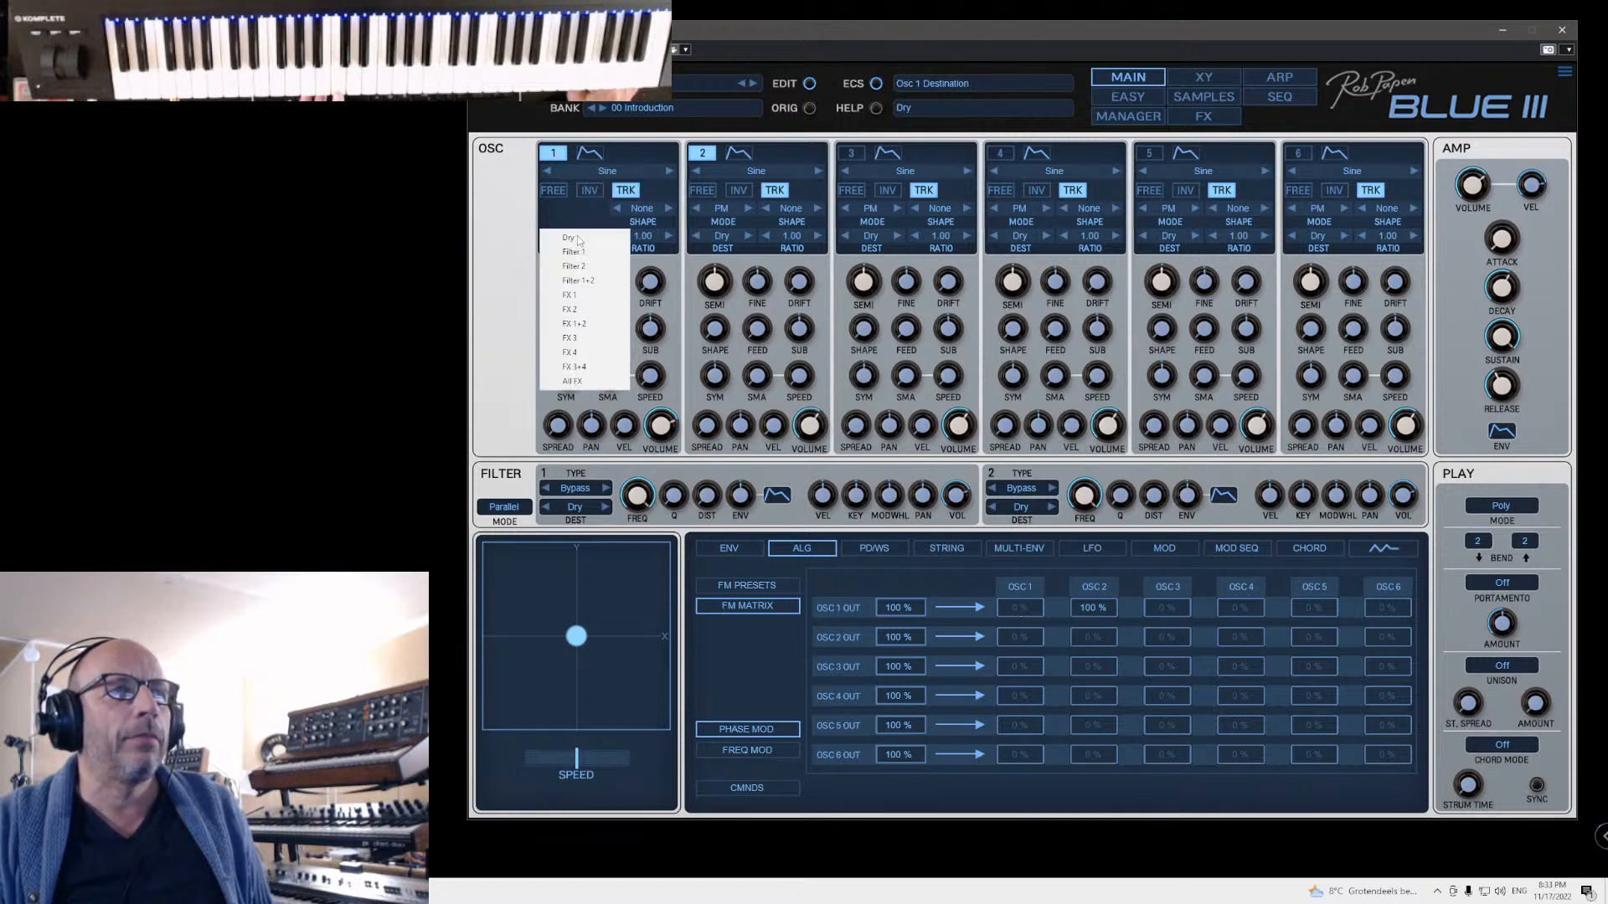
click(573, 295)
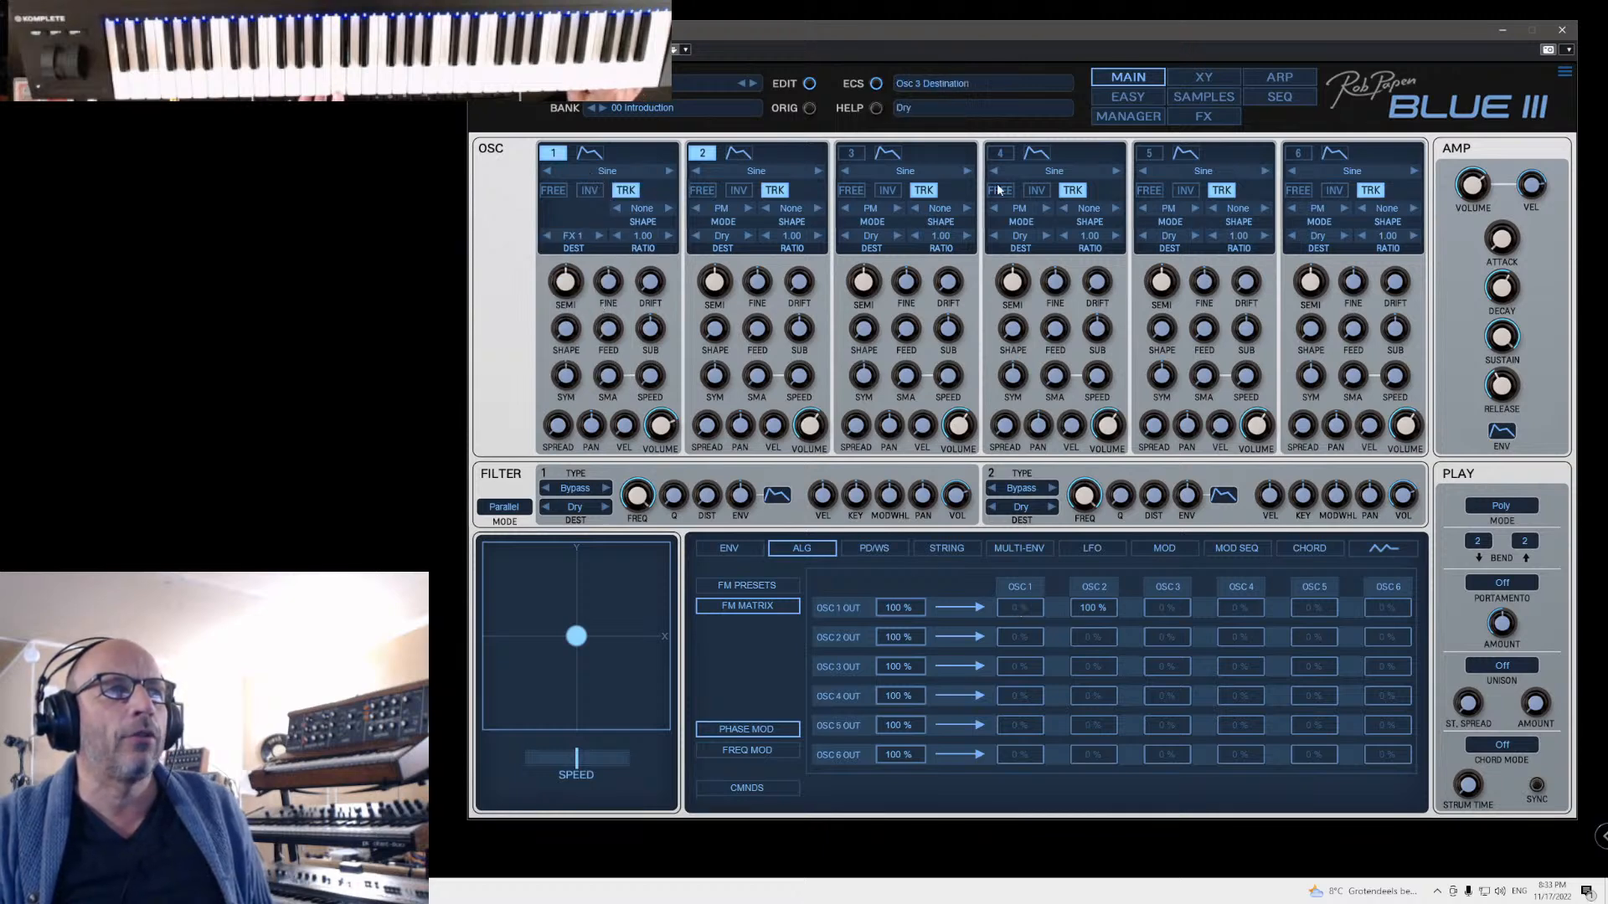
click(1203, 116)
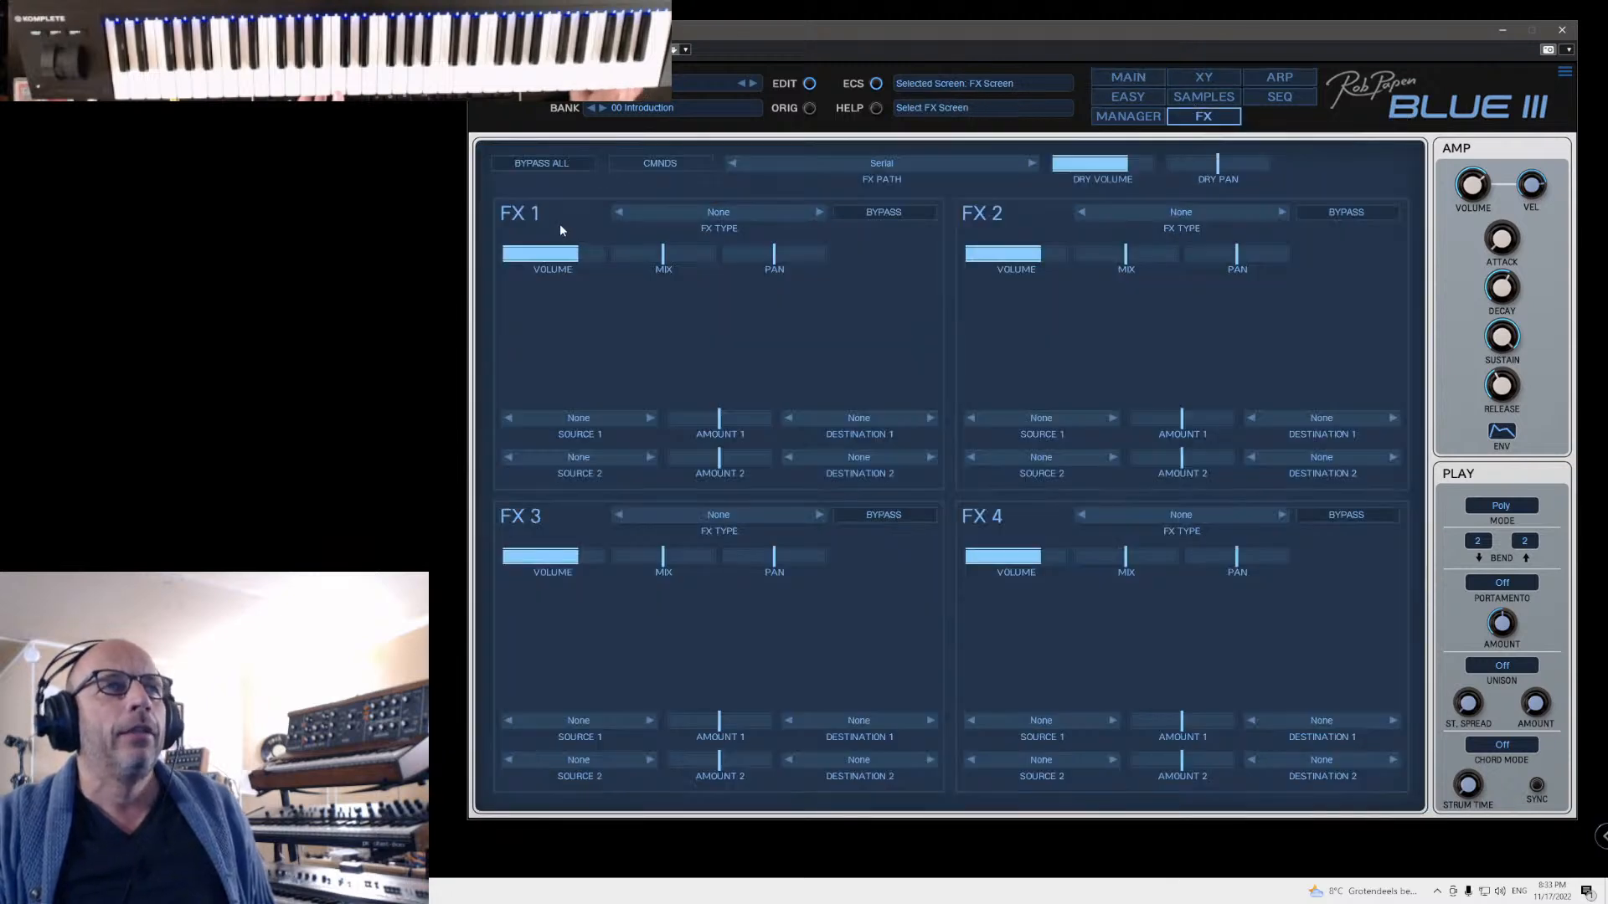
click(681, 216)
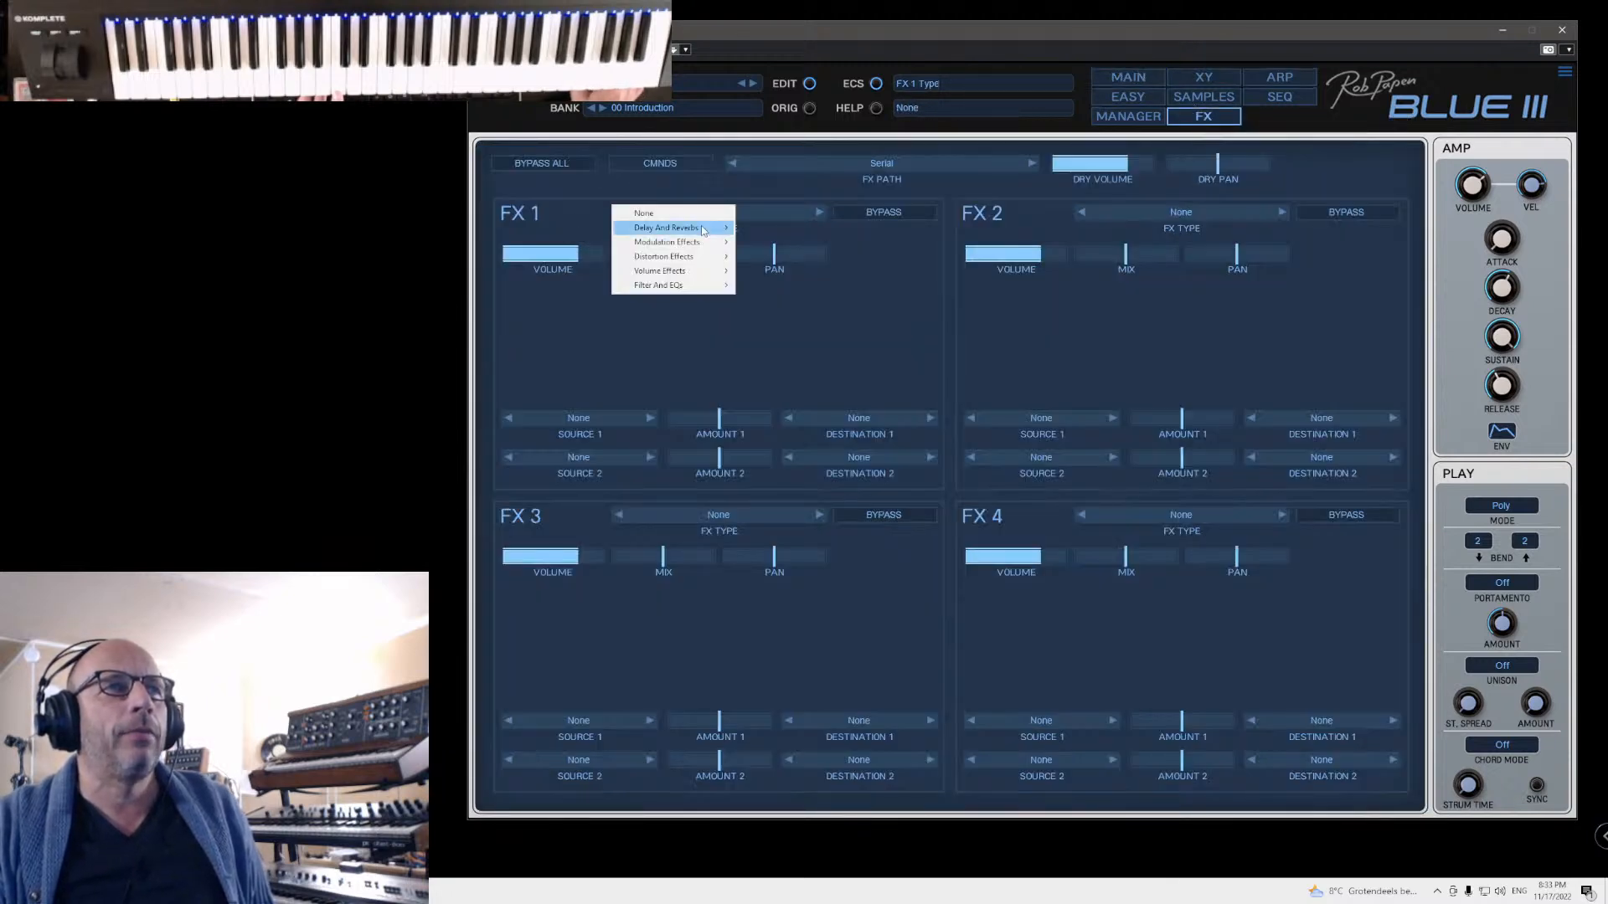
mouse_move(704, 231)
click(771, 240)
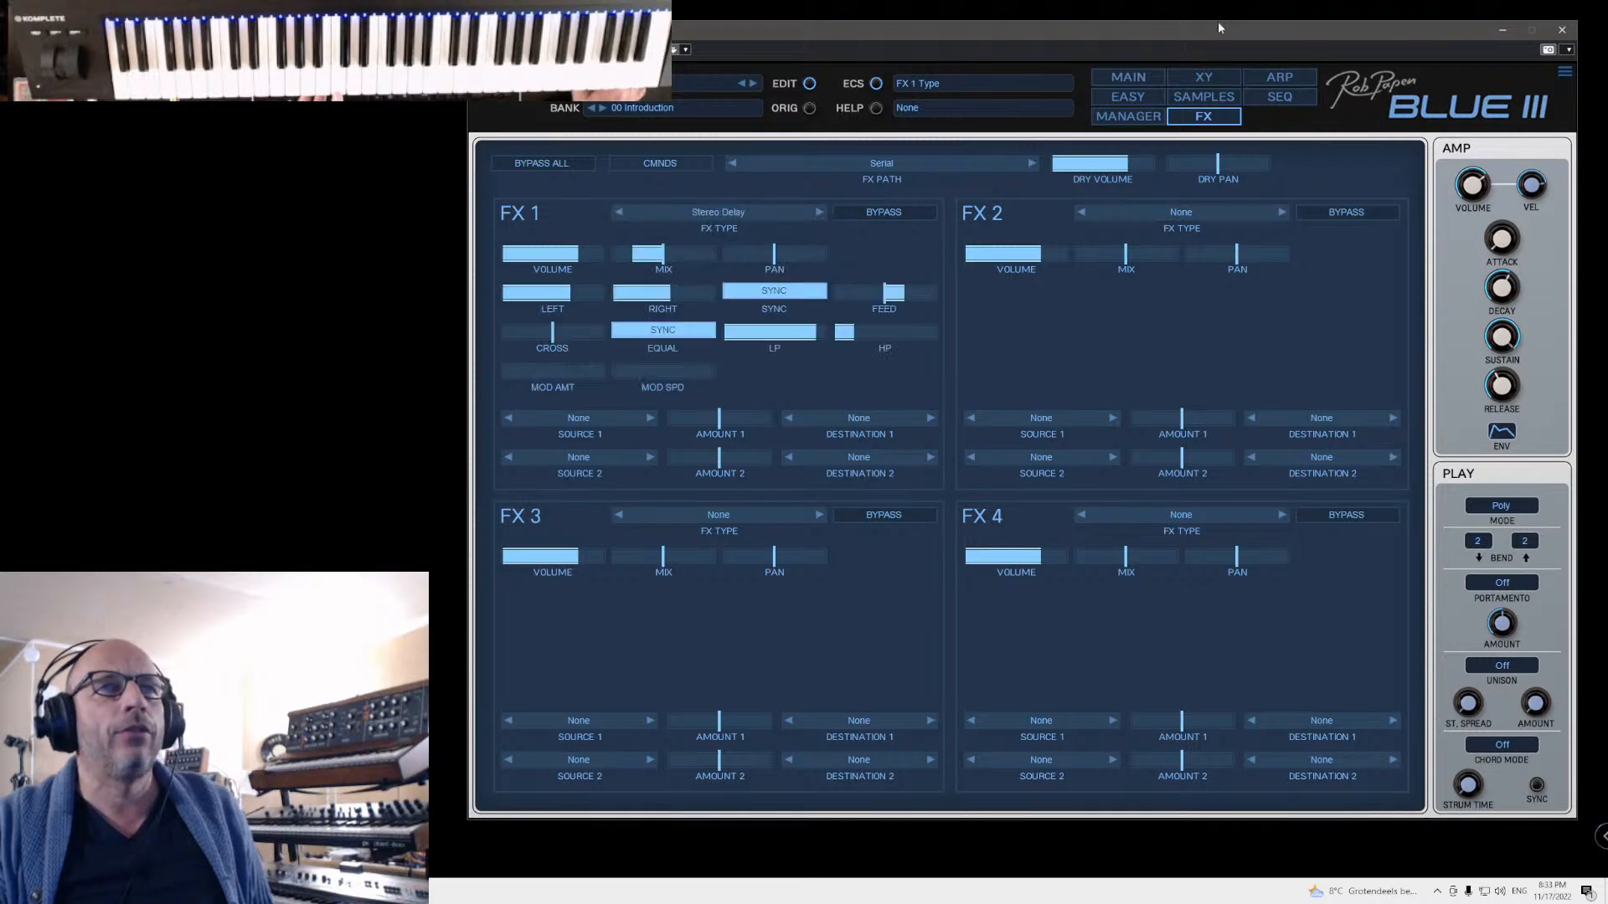
Step: Switch oscillator 2 off and back on, then set the FM matrix Osc 2 column to 87% for Osc 1 and 14% for Osc 2
click(1127, 78)
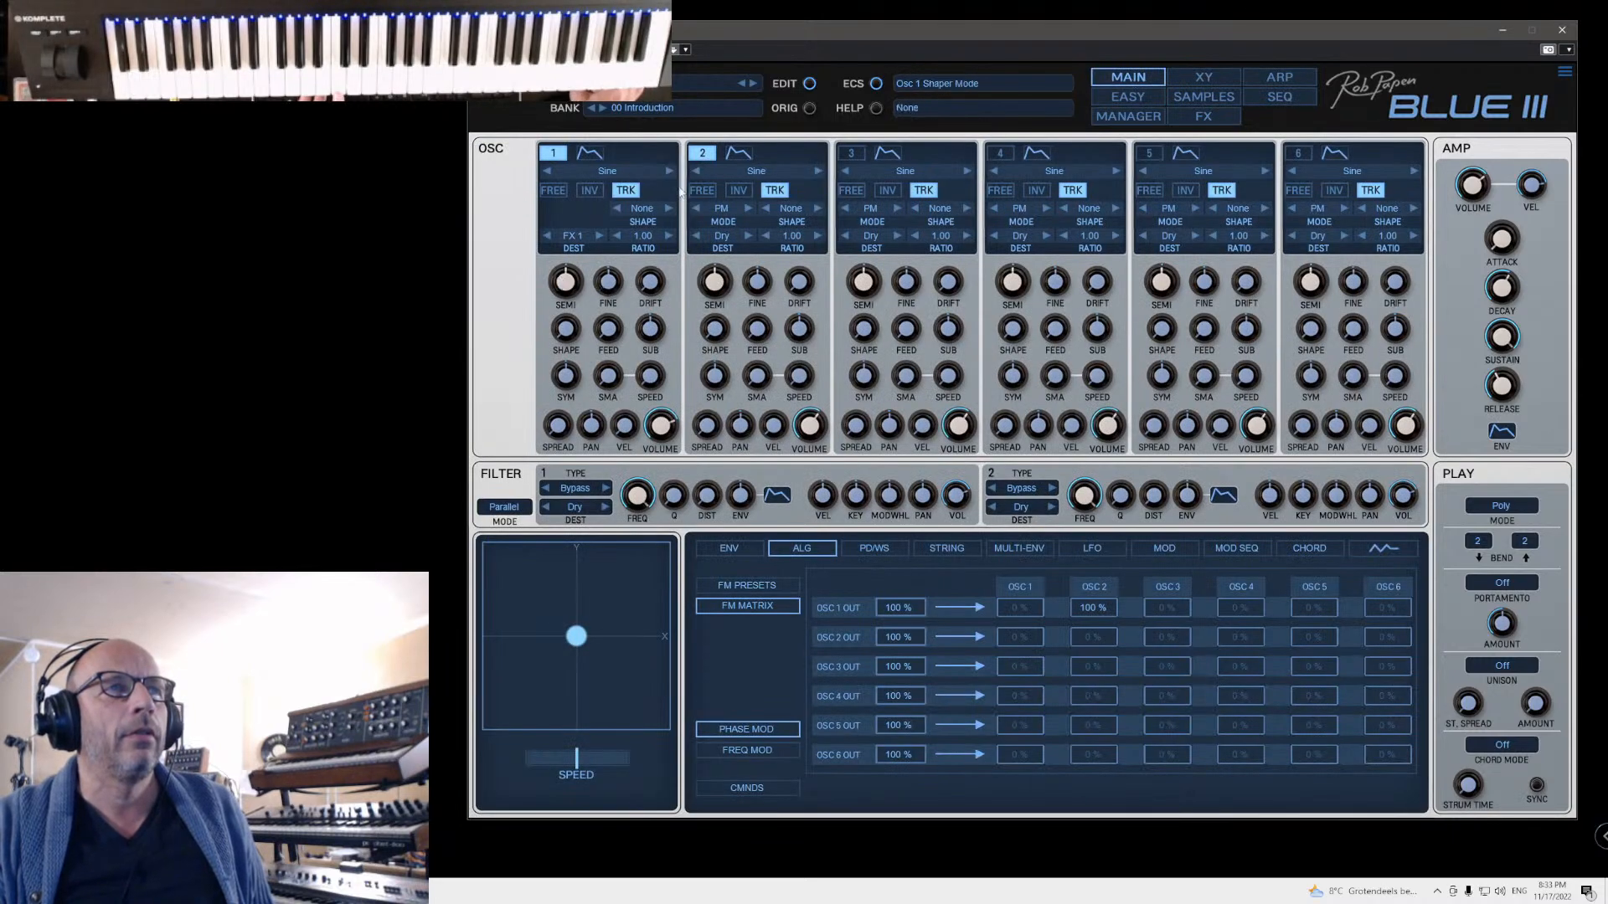
click(702, 152)
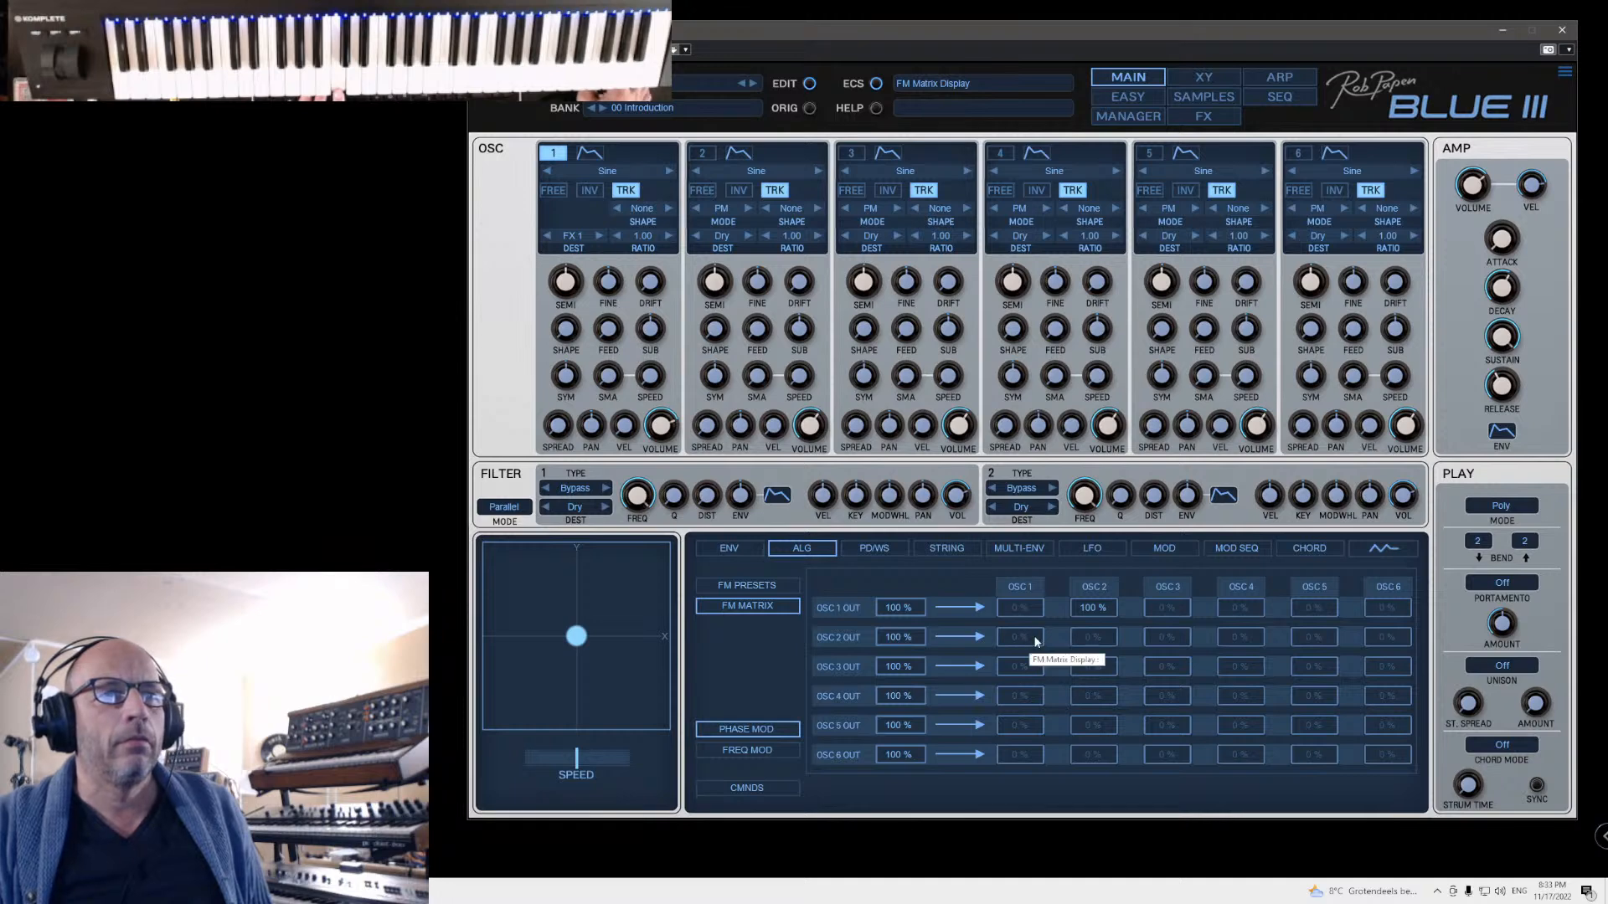
click(703, 155)
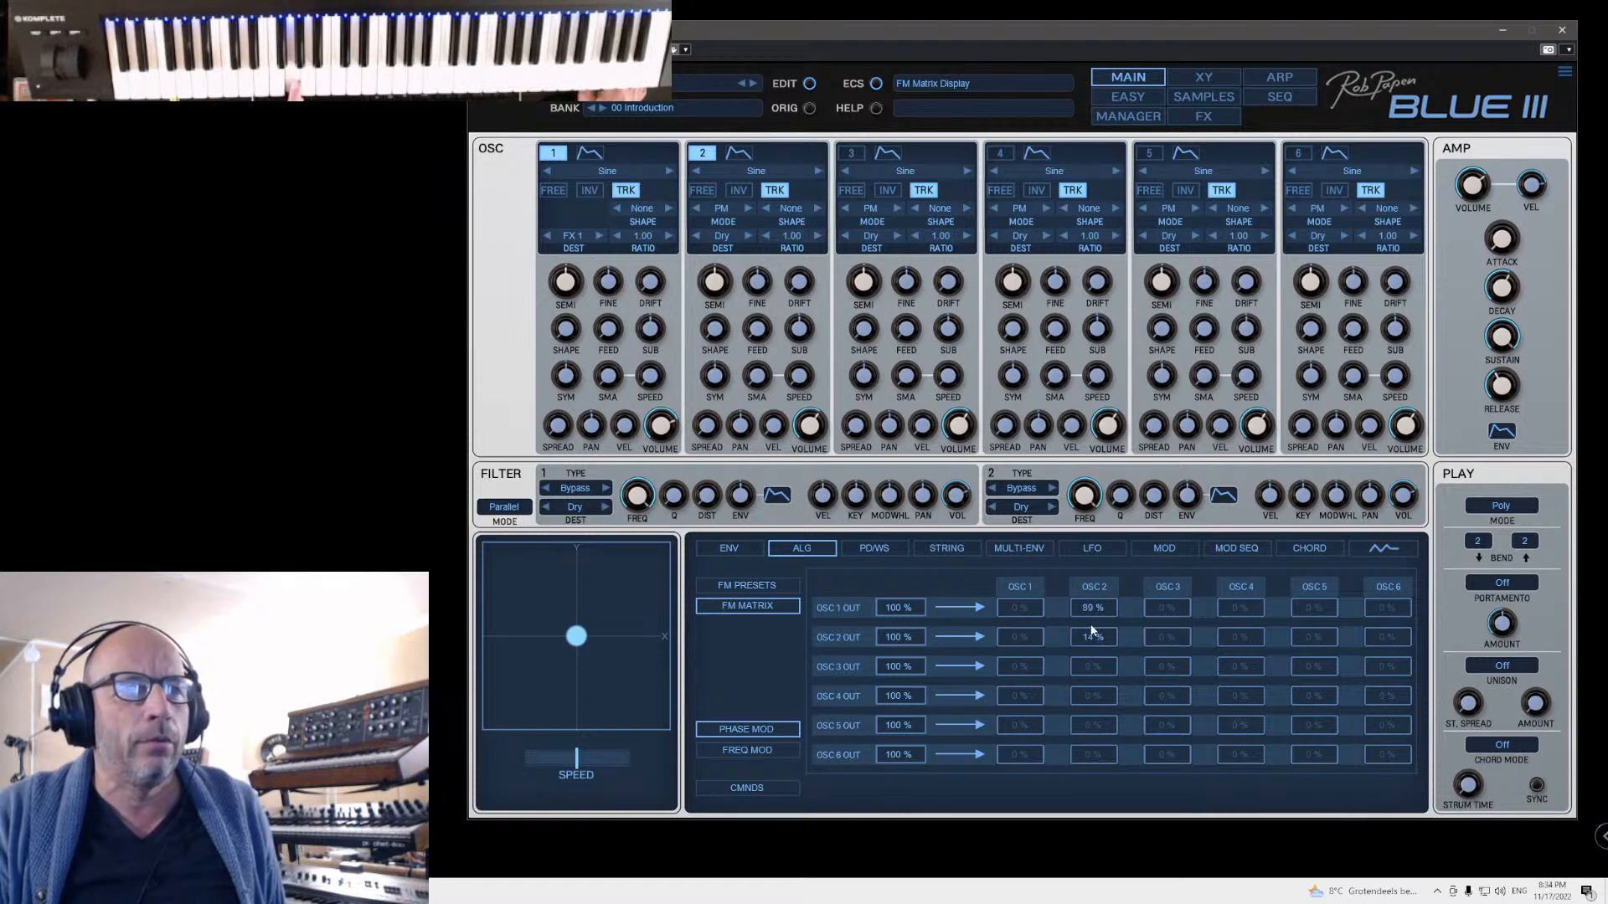
drag(1096, 636, 1098, 609)
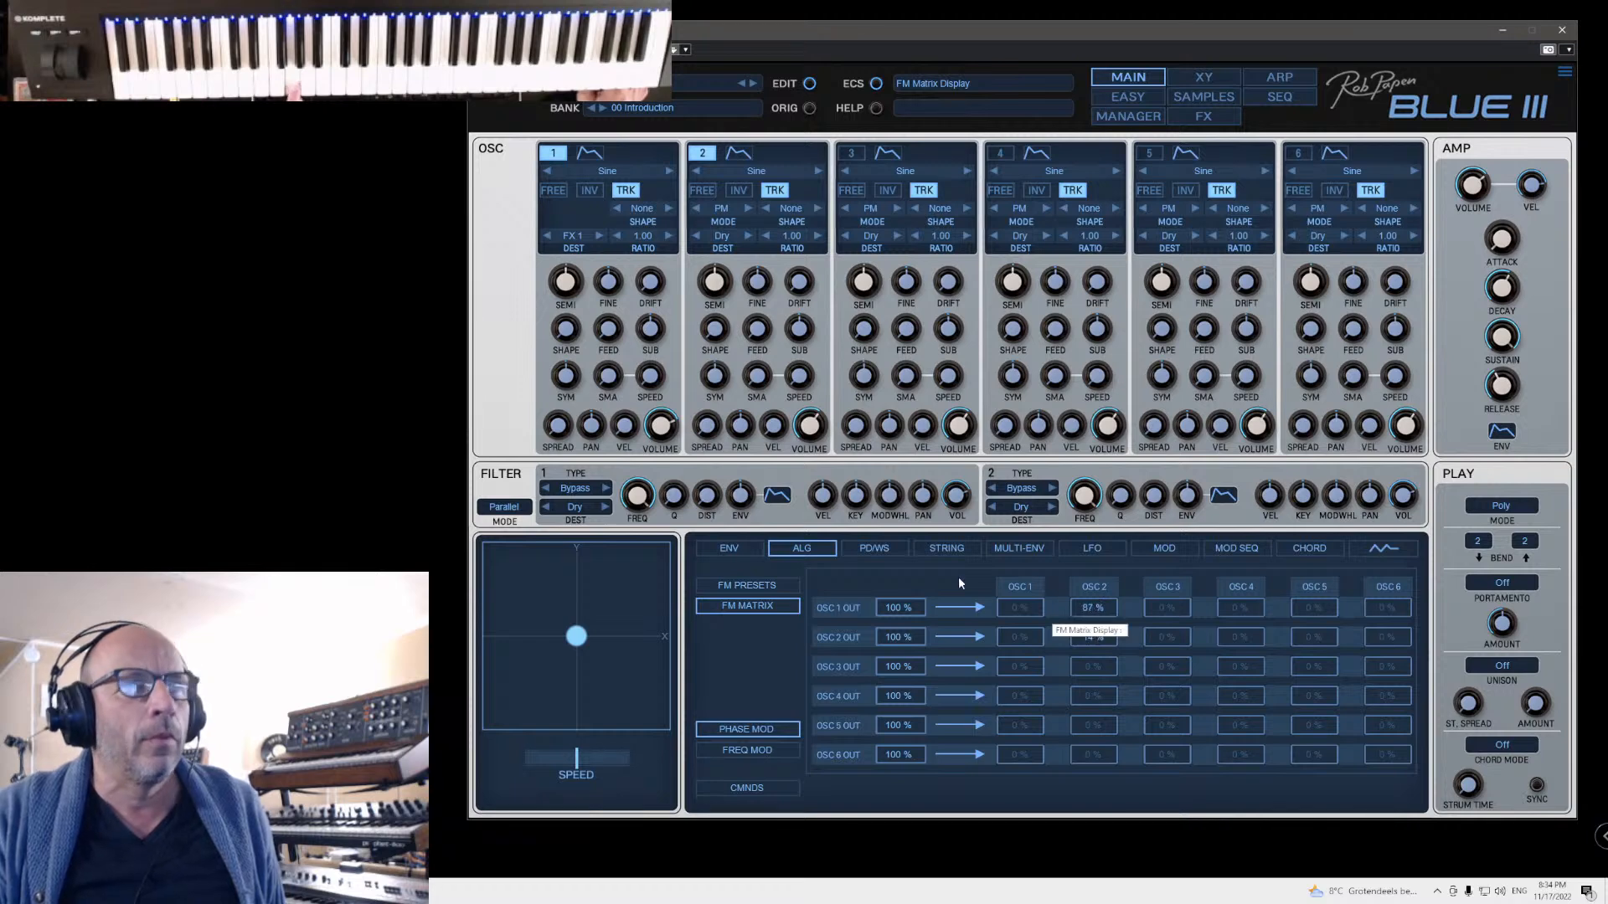
Step: Route oscillator 1 to Dry and turn the effects section's dry volume fully down
click(574, 236)
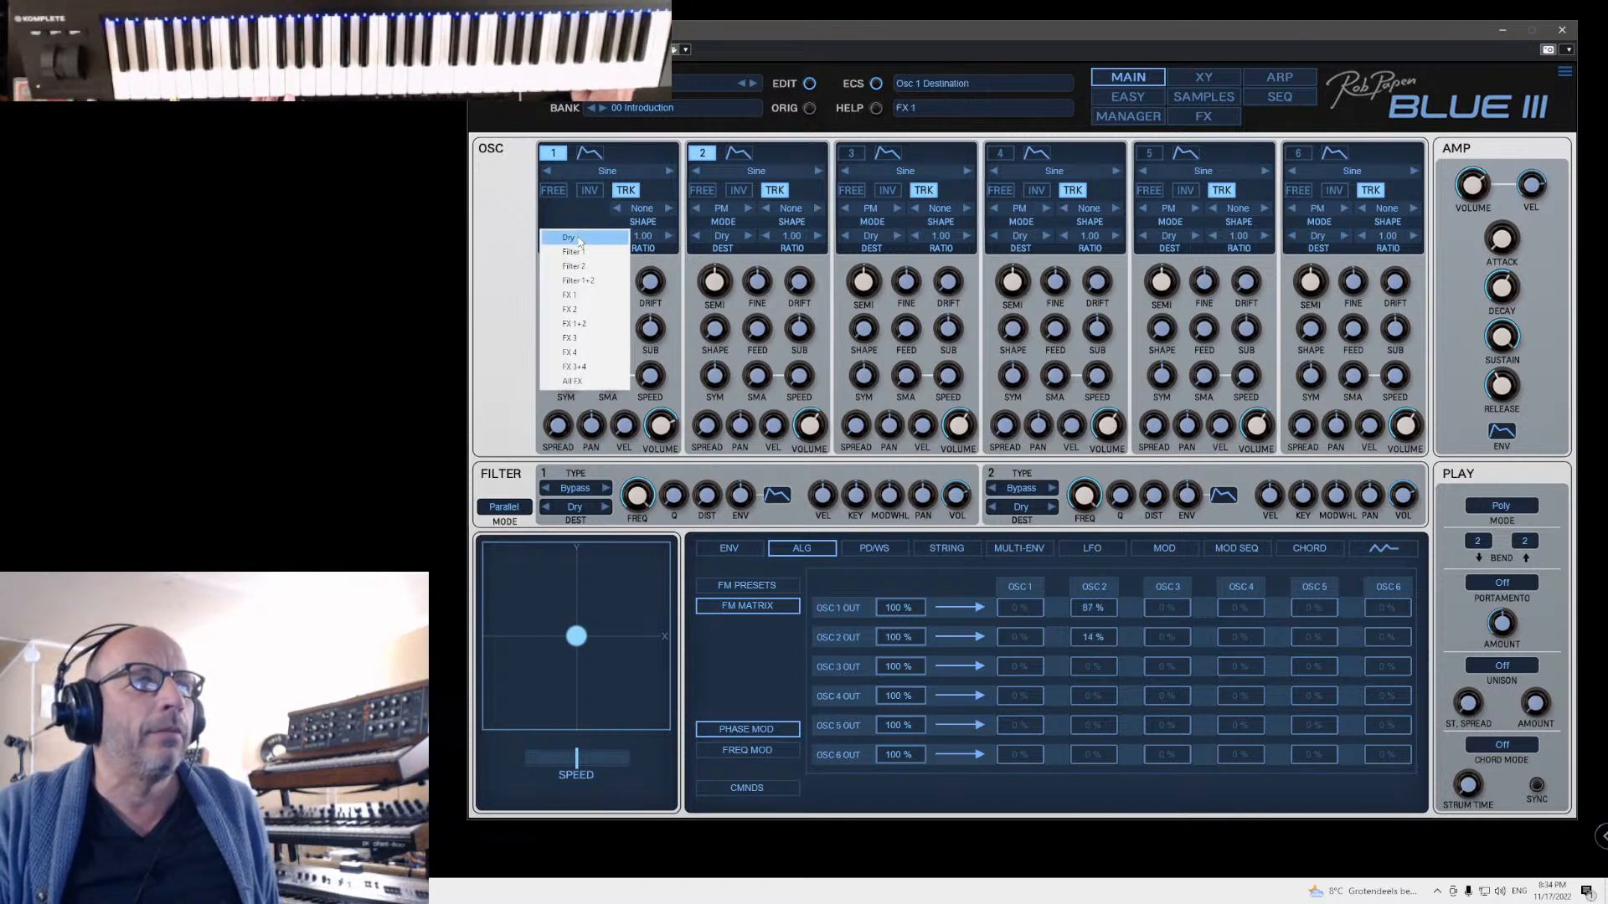
click(578, 239)
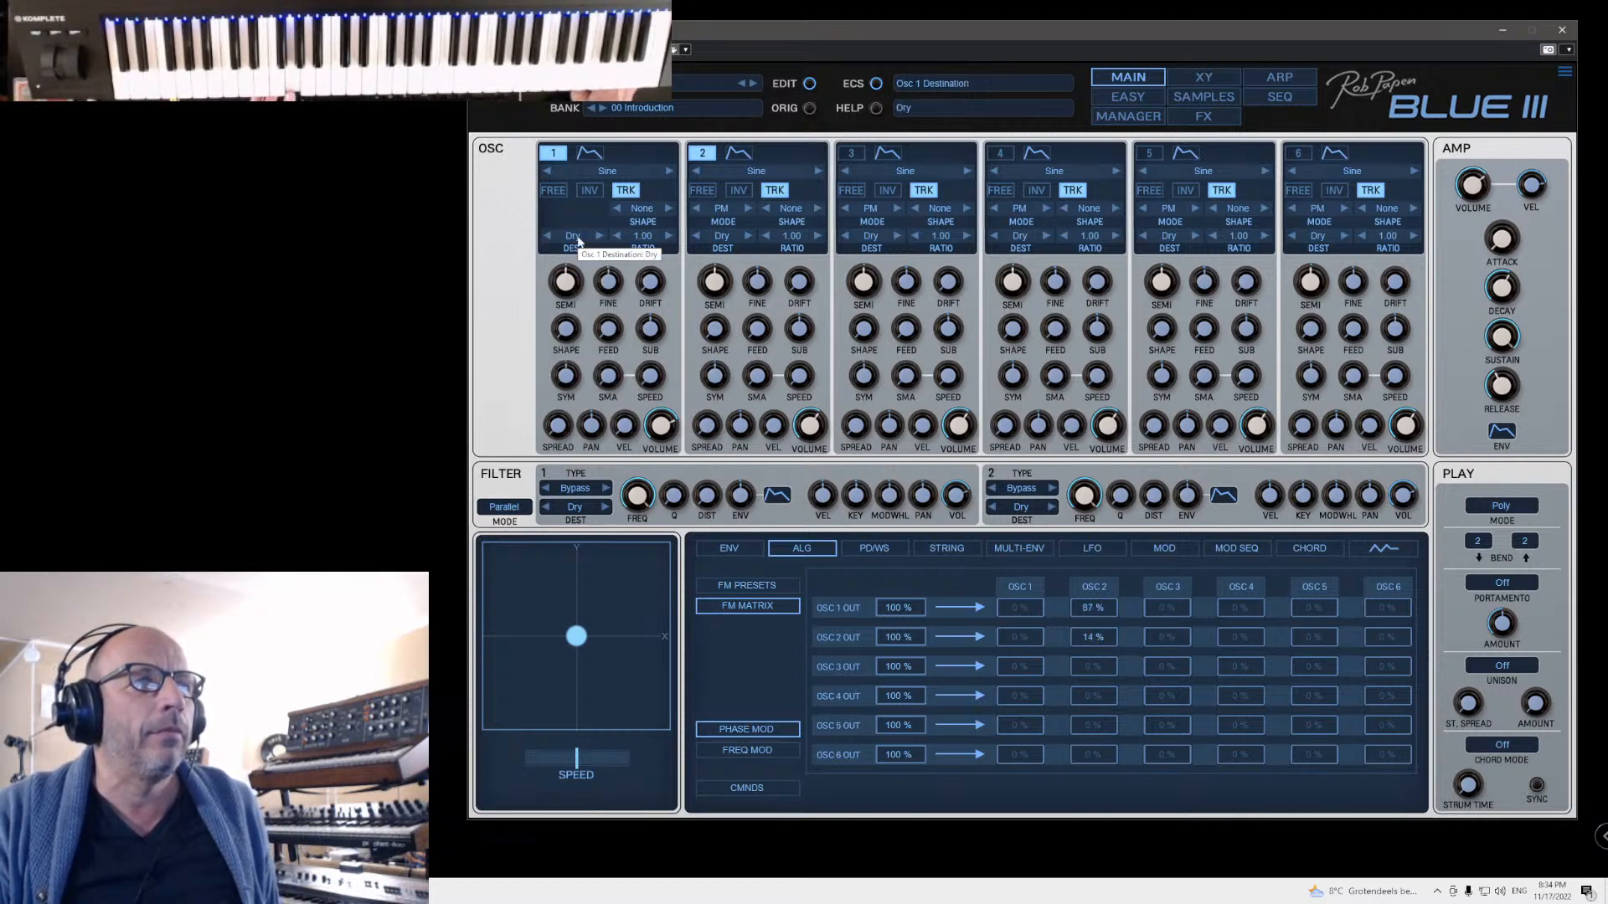
click(1204, 117)
drag(1130, 165, 991, 185)
click(1128, 76)
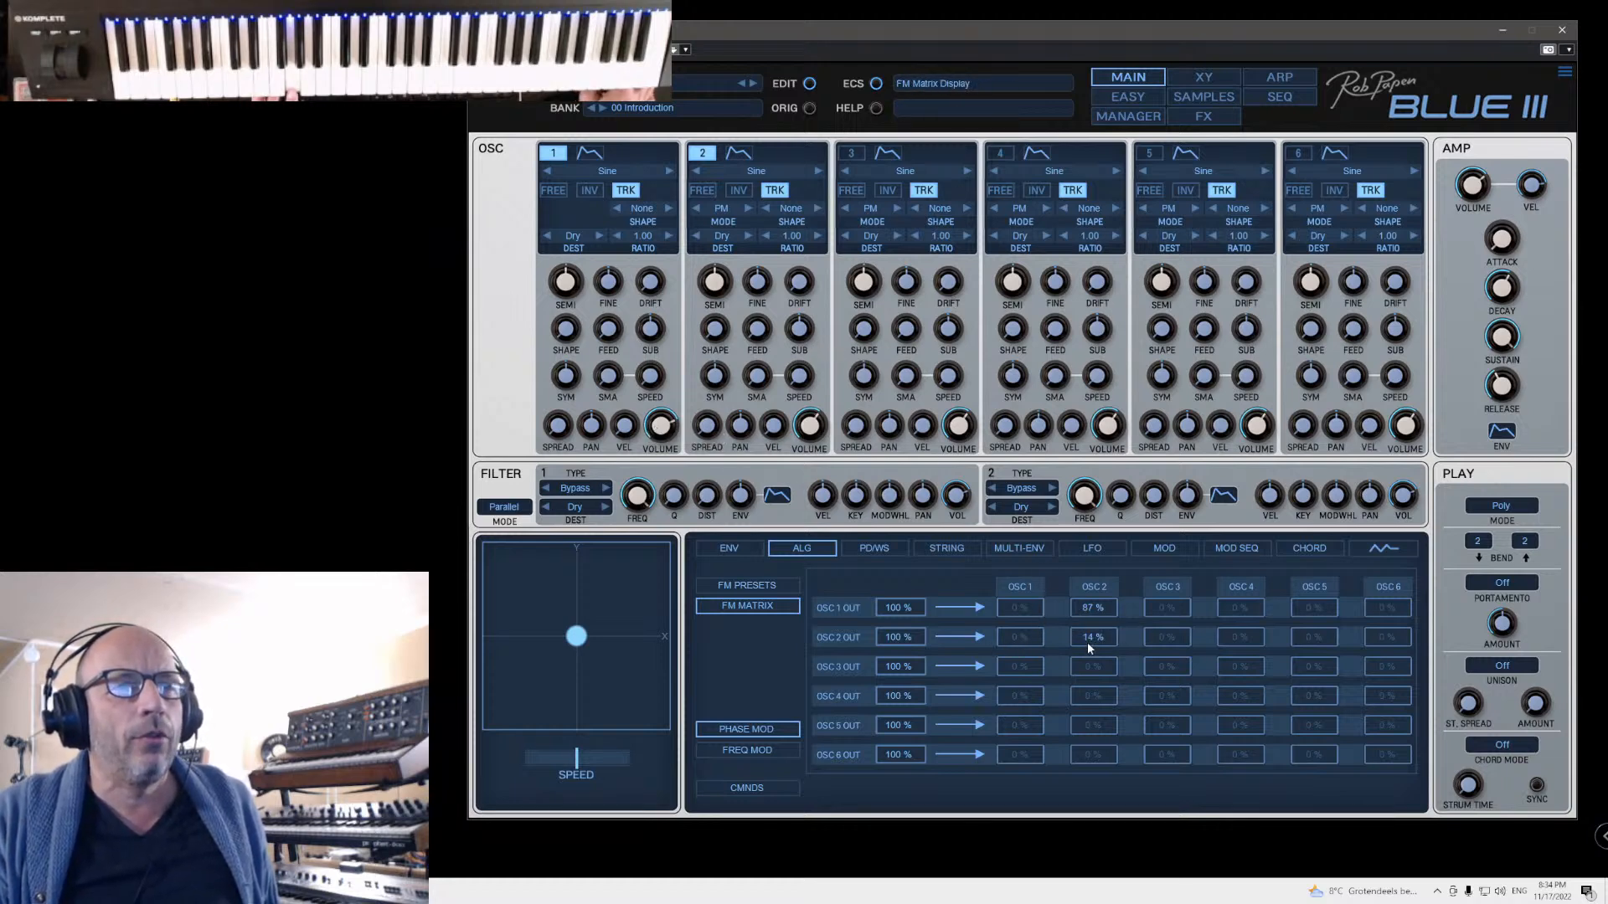
Step: Reduce Osc 2's self-modulation to 0% in the FM matrix and route oscillator 2 through Filter 1 into FX 1
drag(1094, 630, 1114, 695)
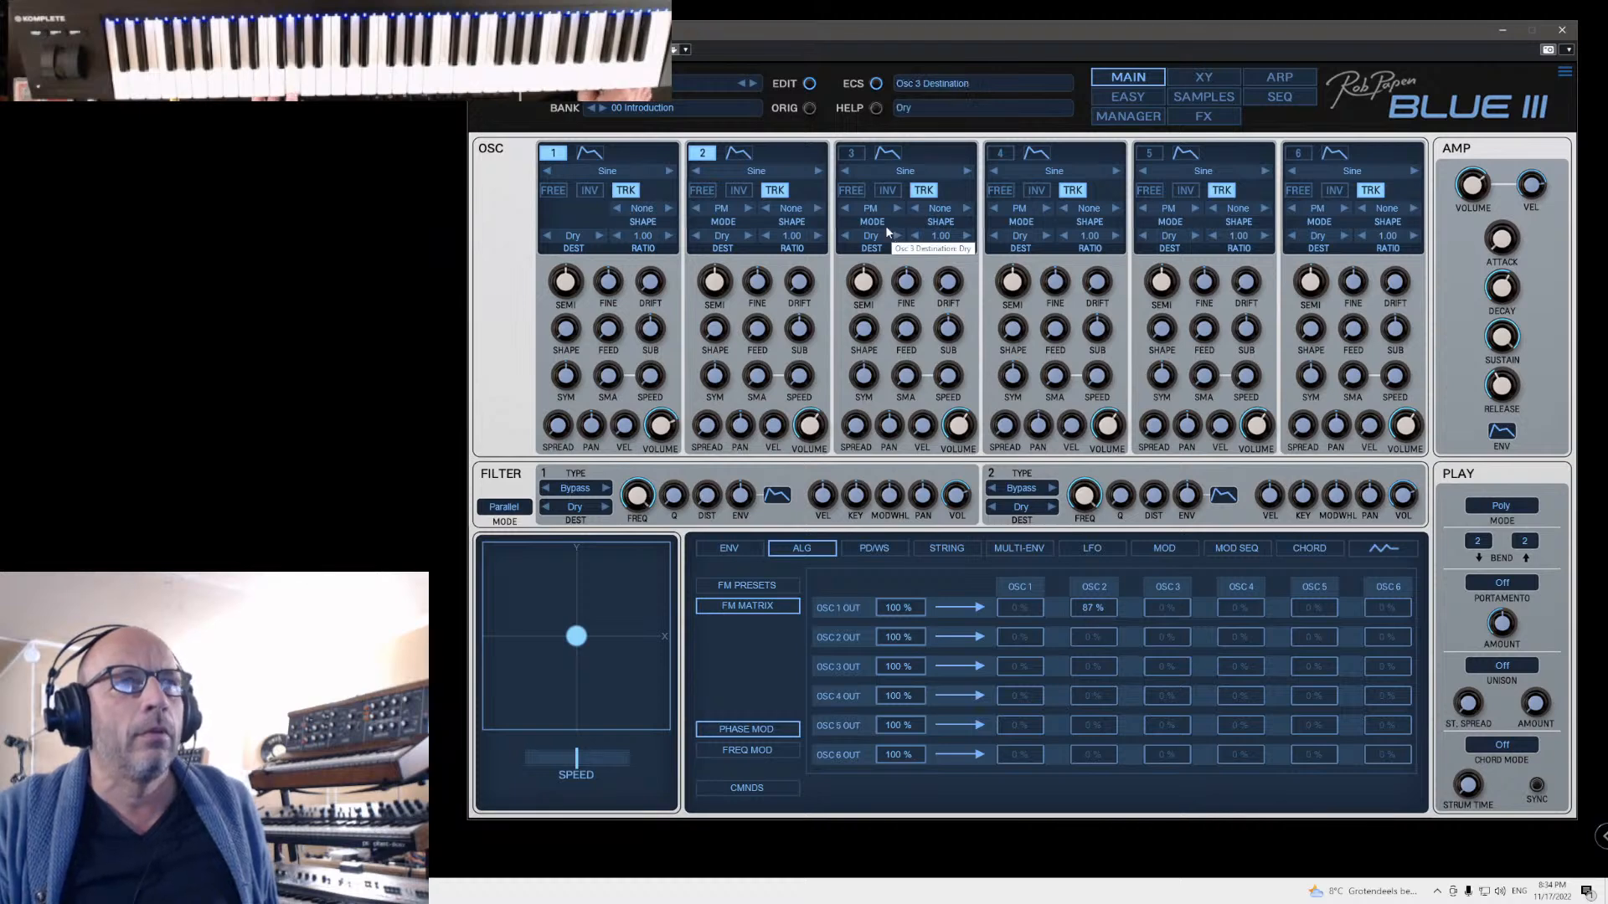
click(721, 236)
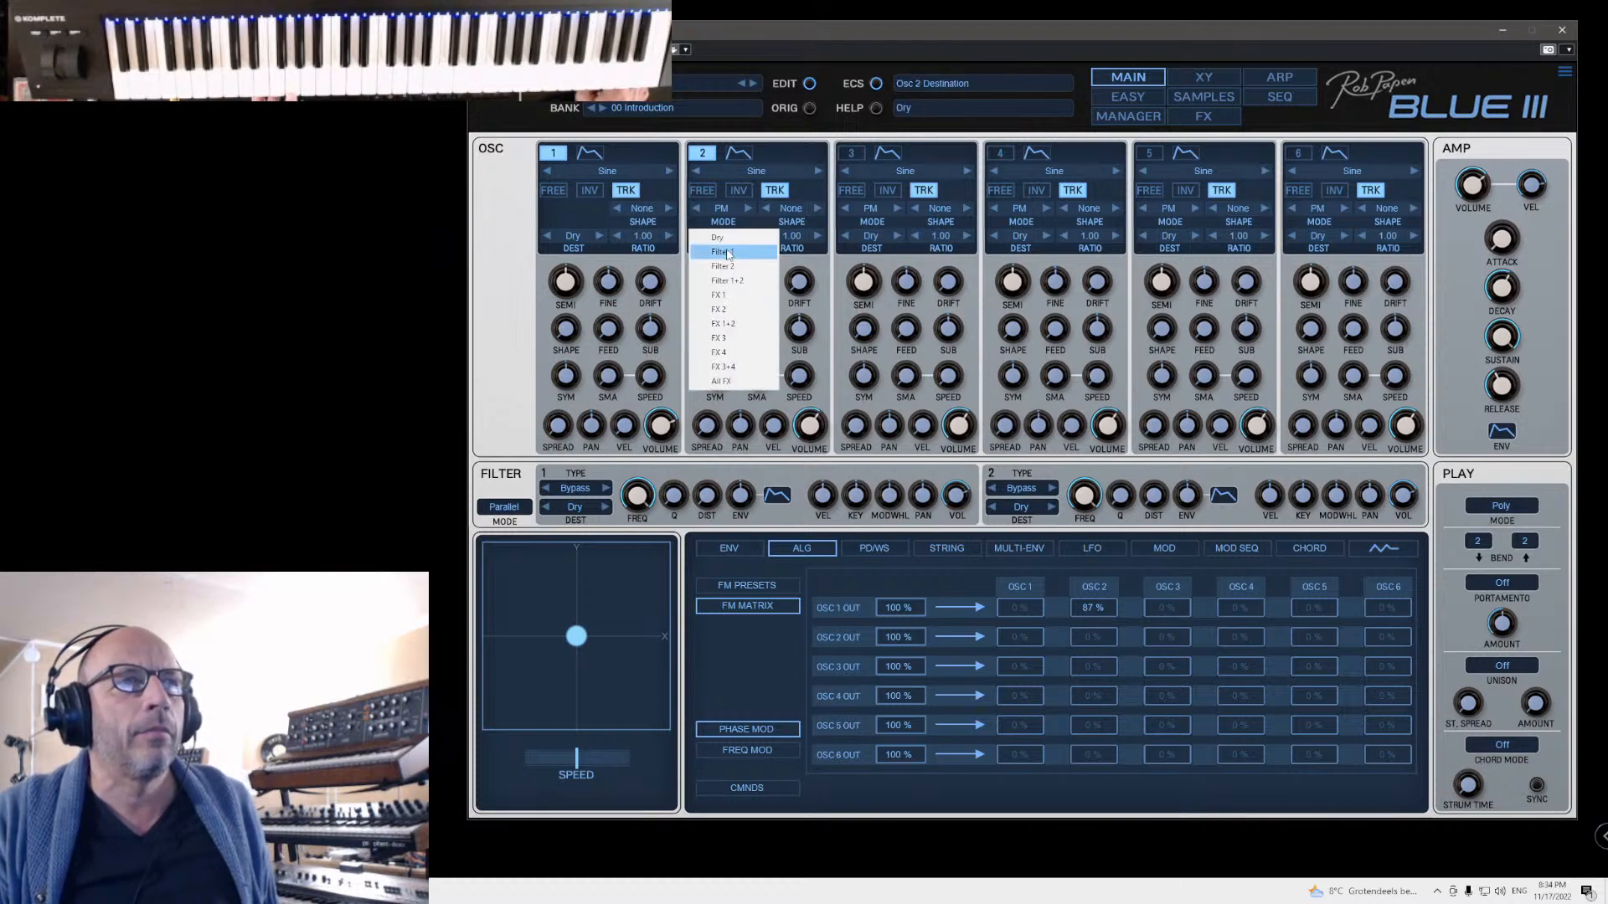
click(722, 251)
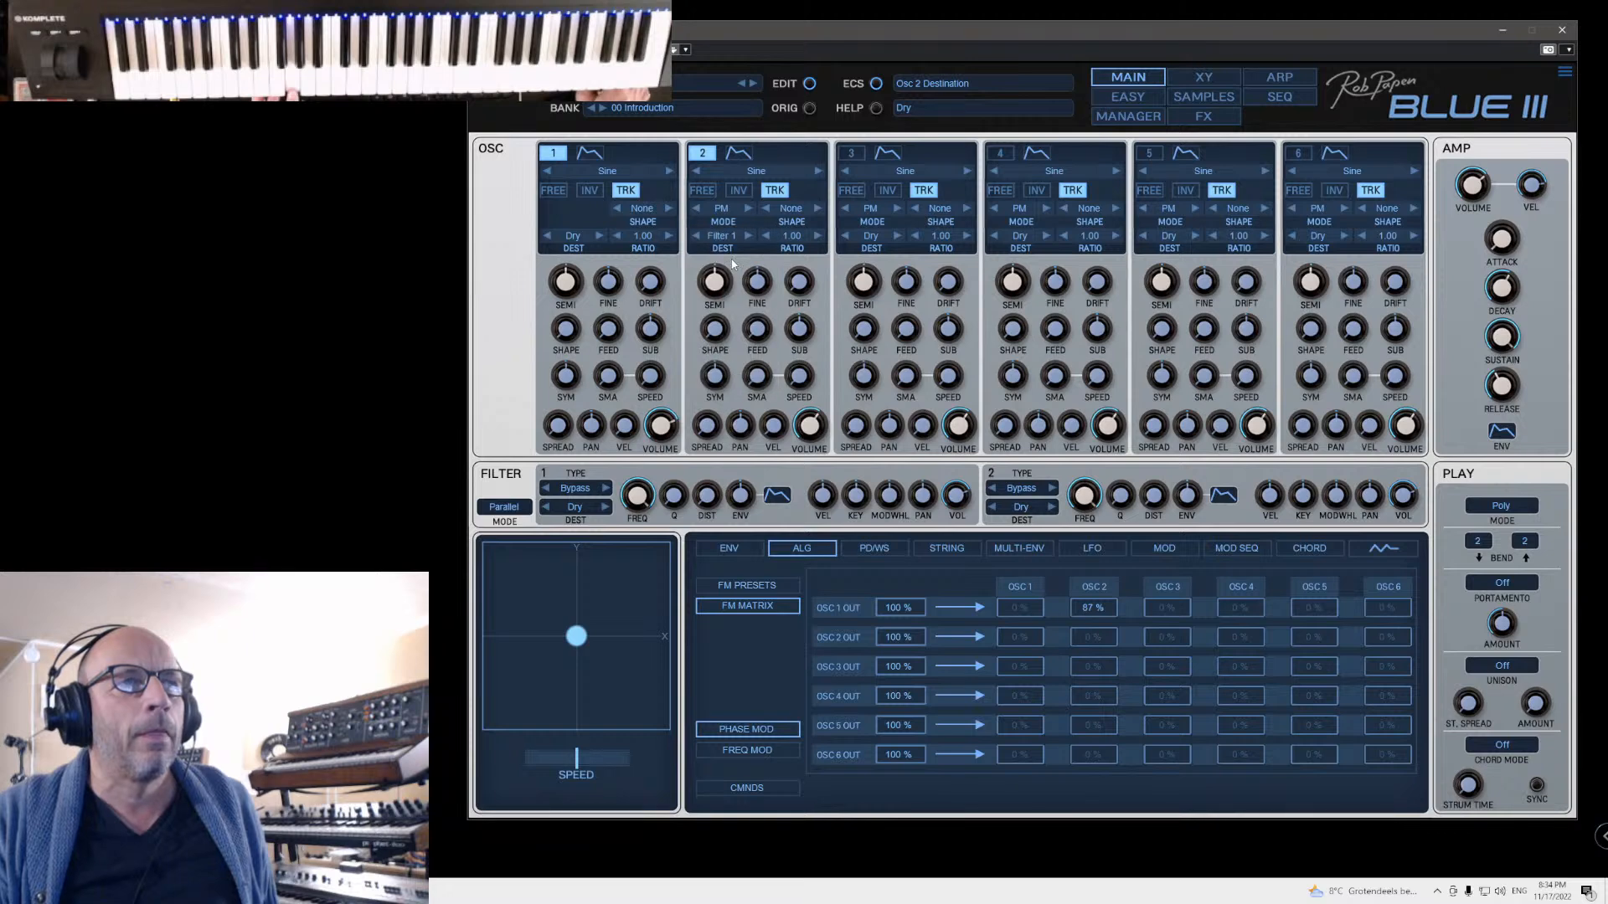
click(585, 506)
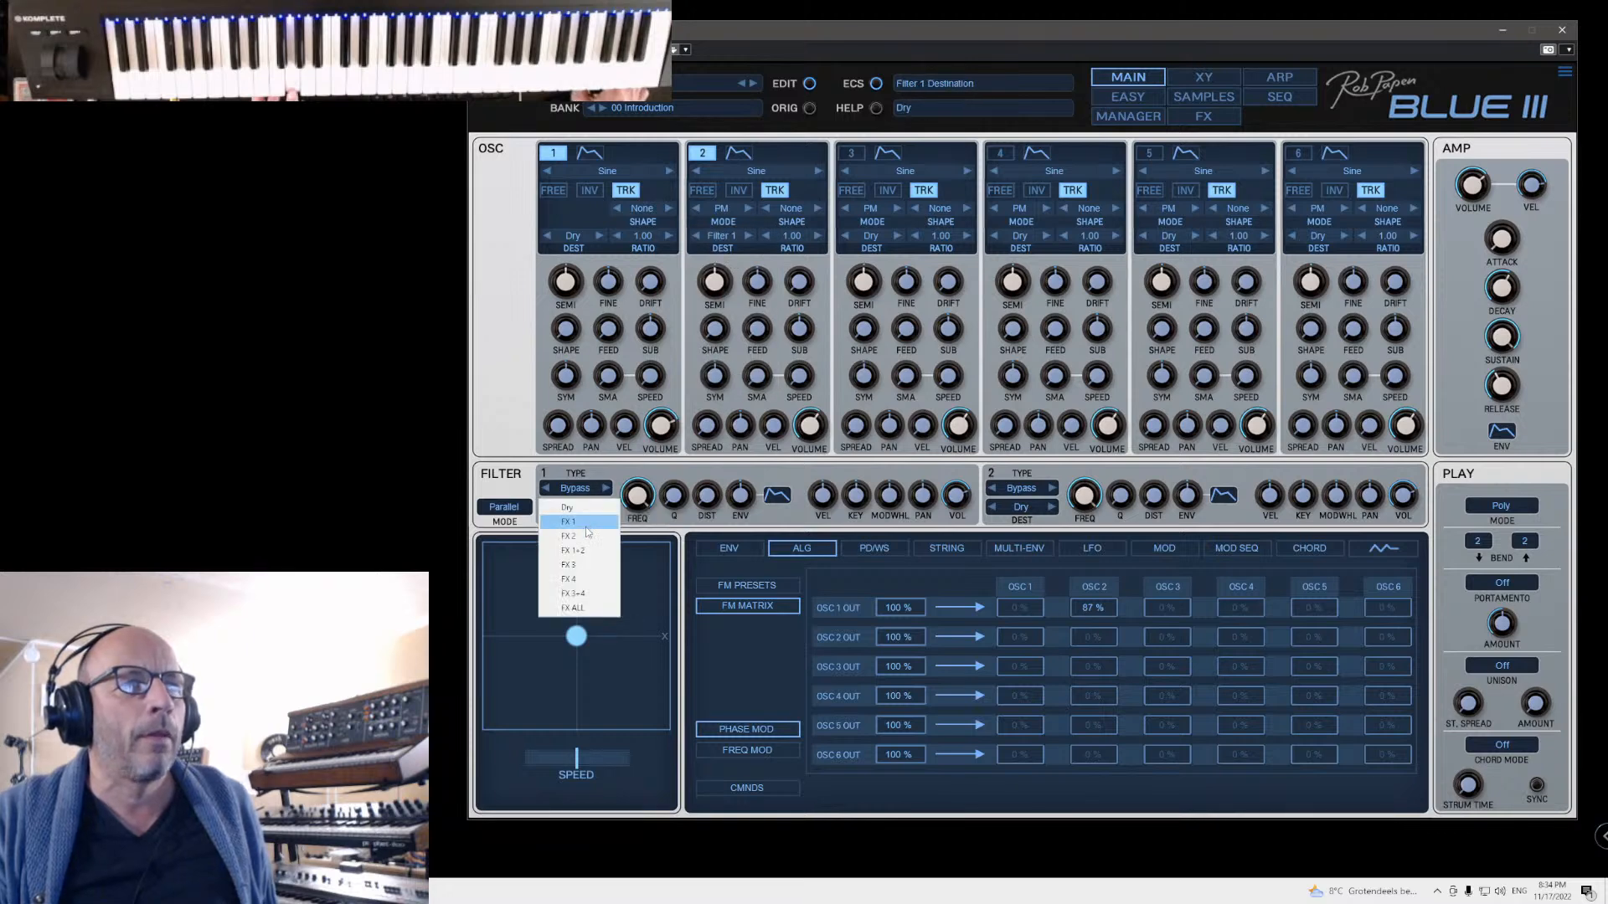
click(587, 527)
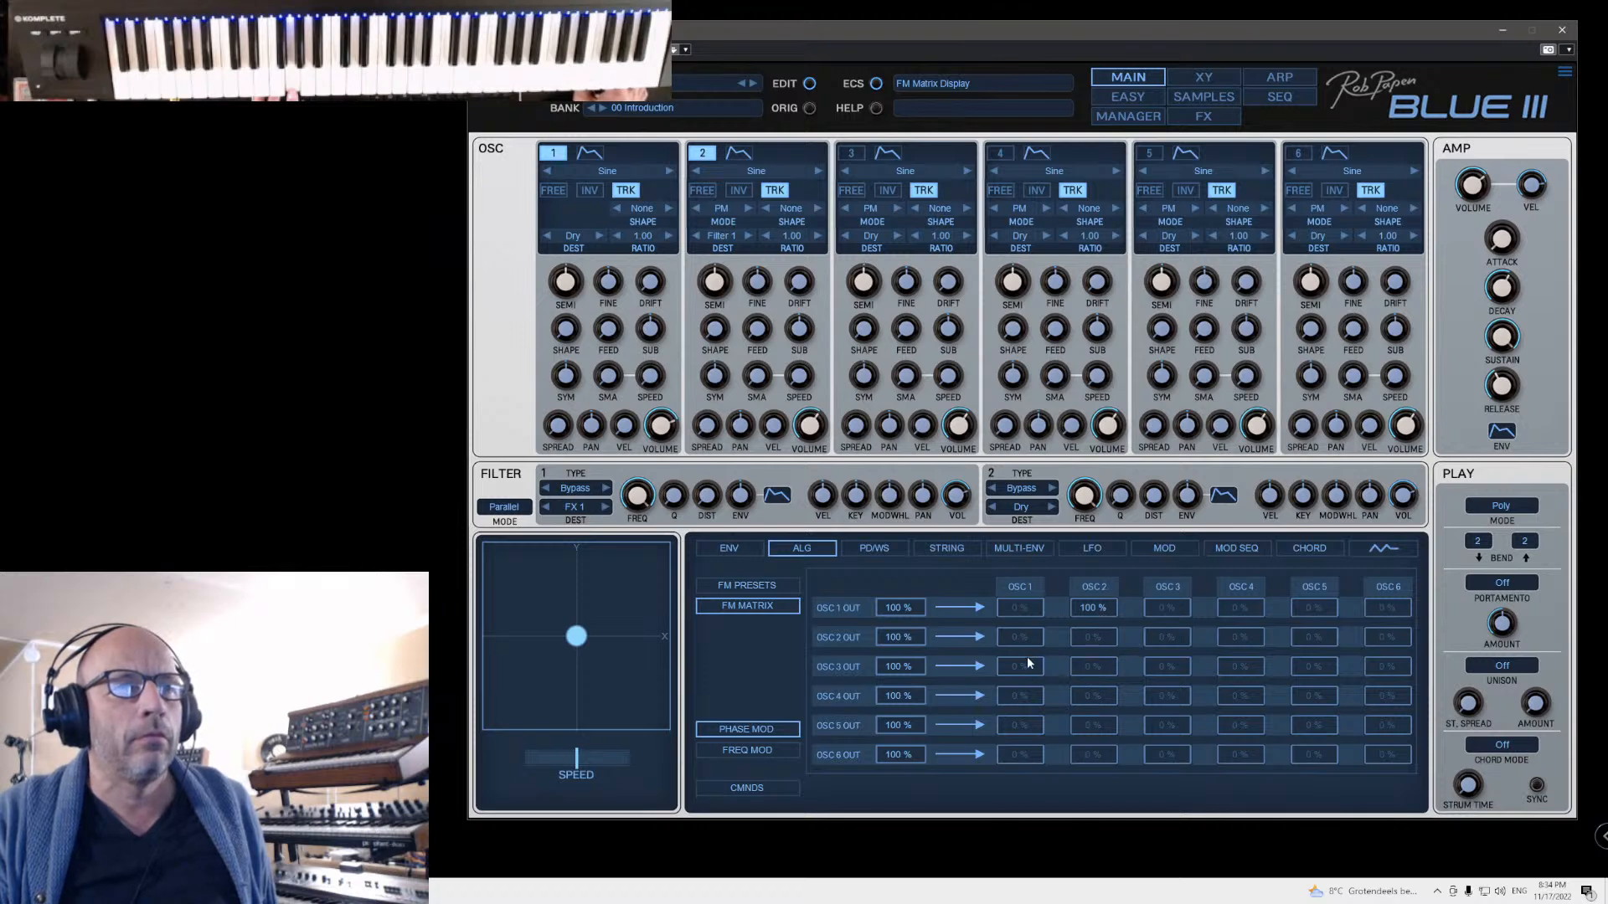
Step: Set the FM matrix to 40% self-modulation for Osc 2 and 26% in the Osc 3 row under Osc 1
drag(1025, 637, 1026, 683)
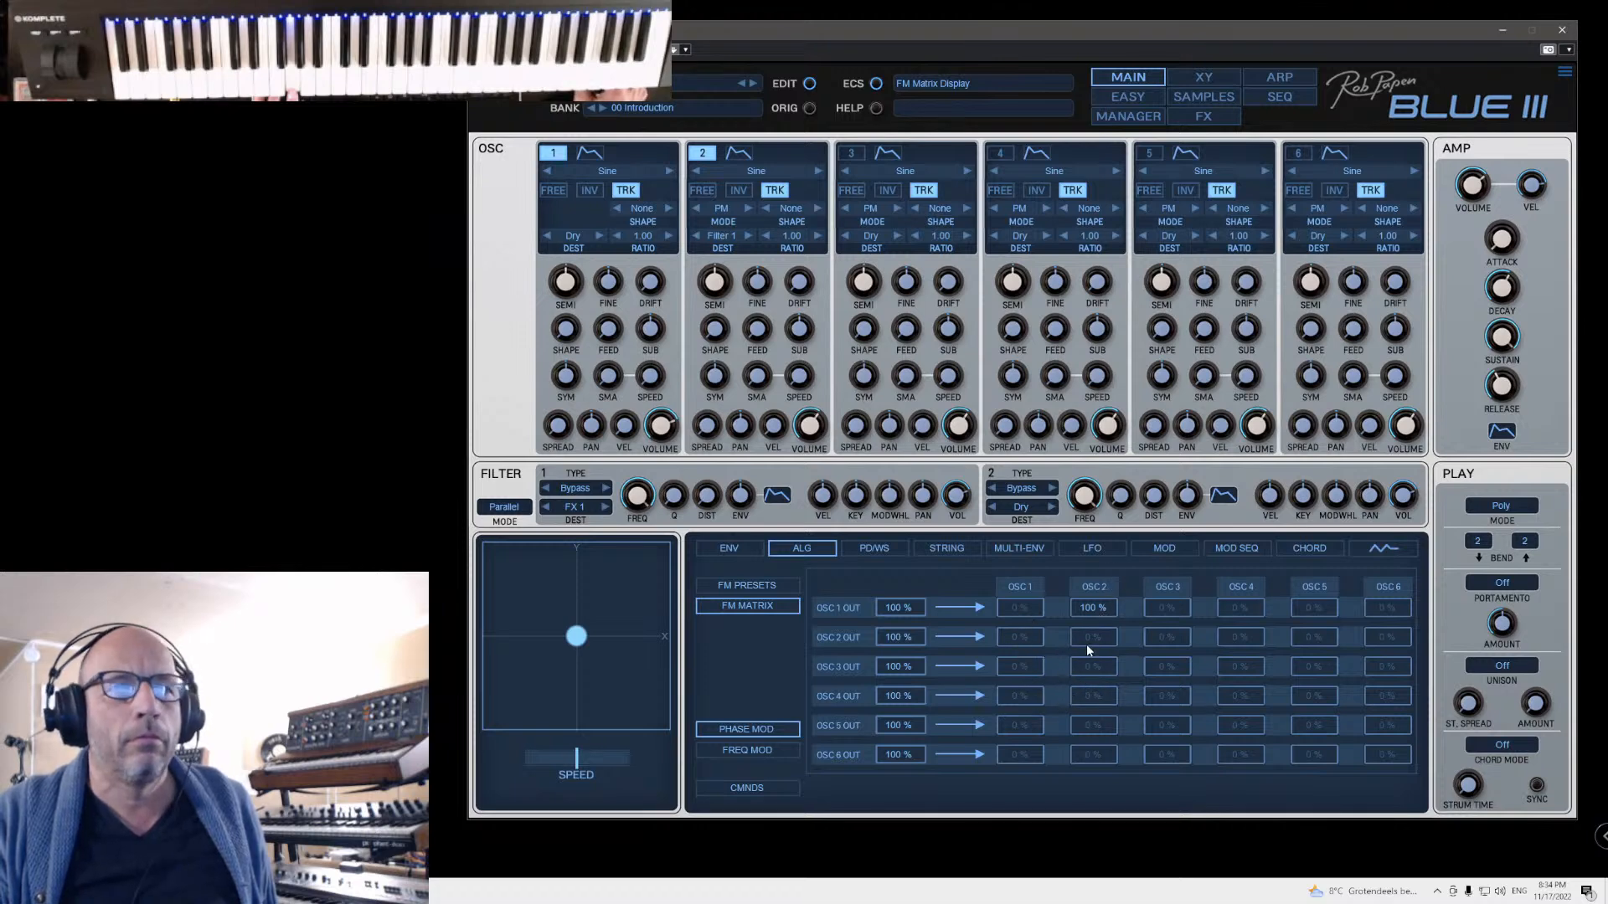
drag(1092, 638, 1092, 611)
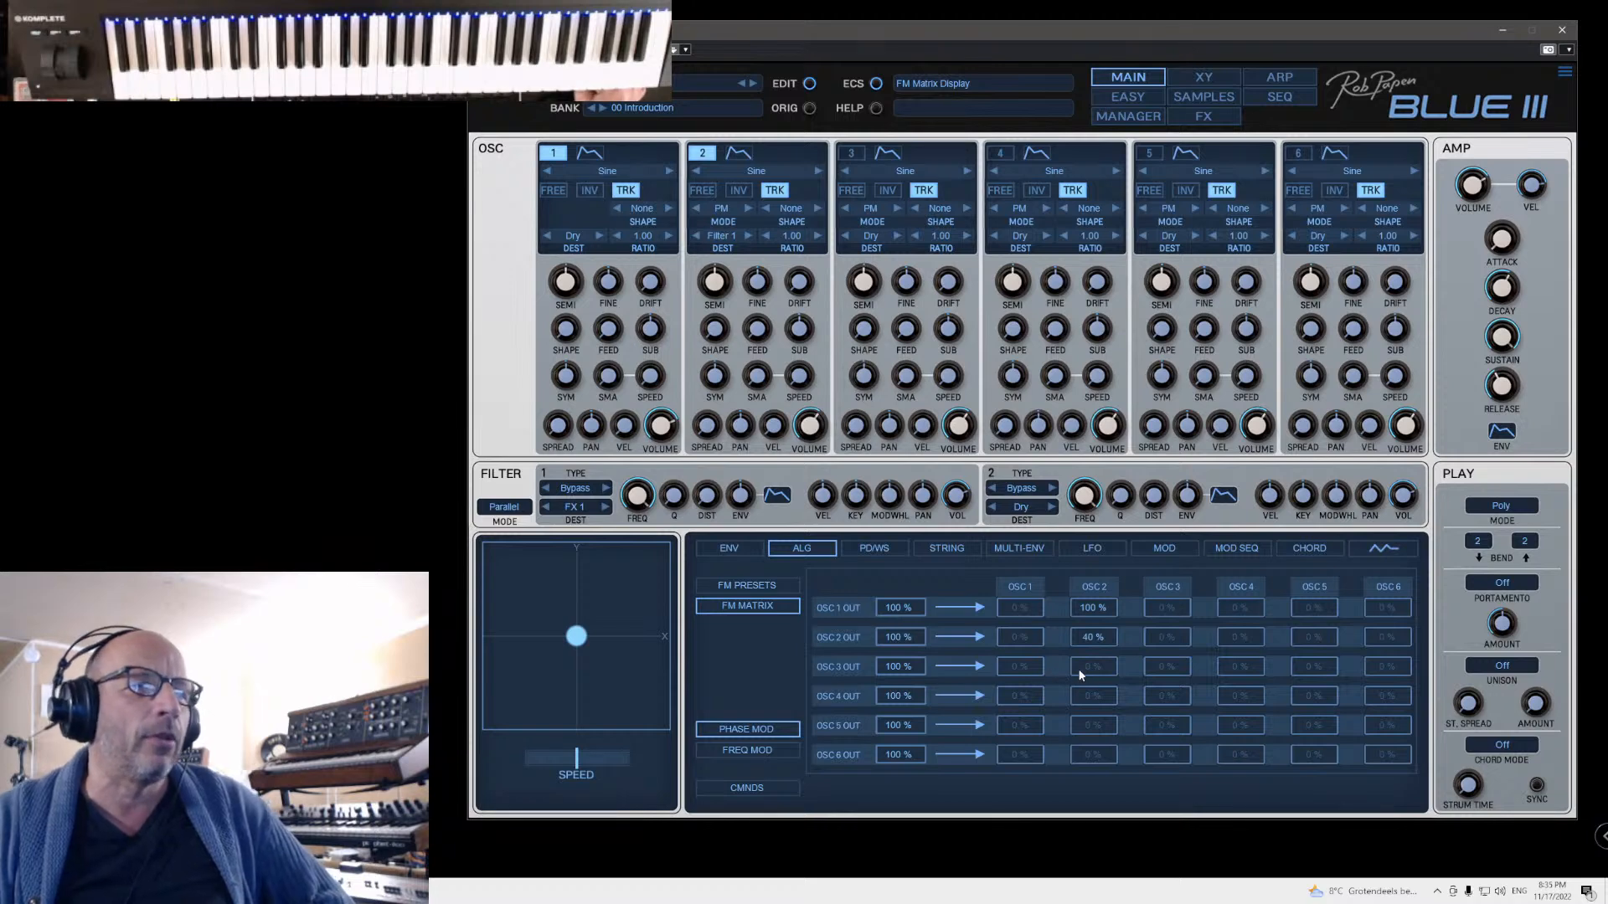
drag(1091, 638, 1082, 731)
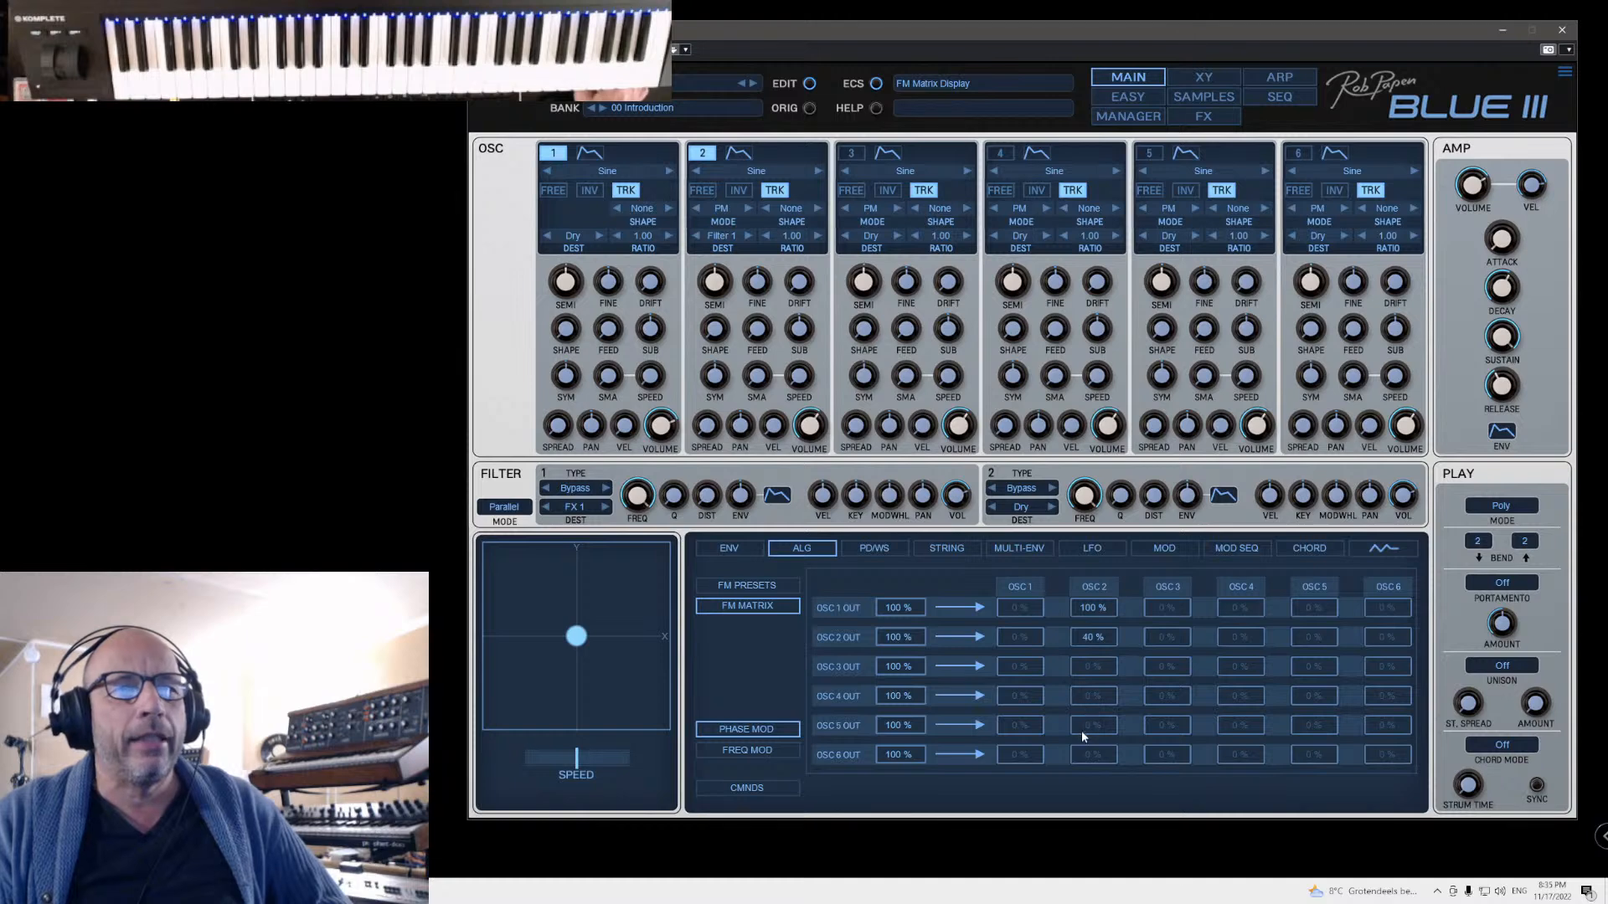
drag(1020, 658, 1021, 638)
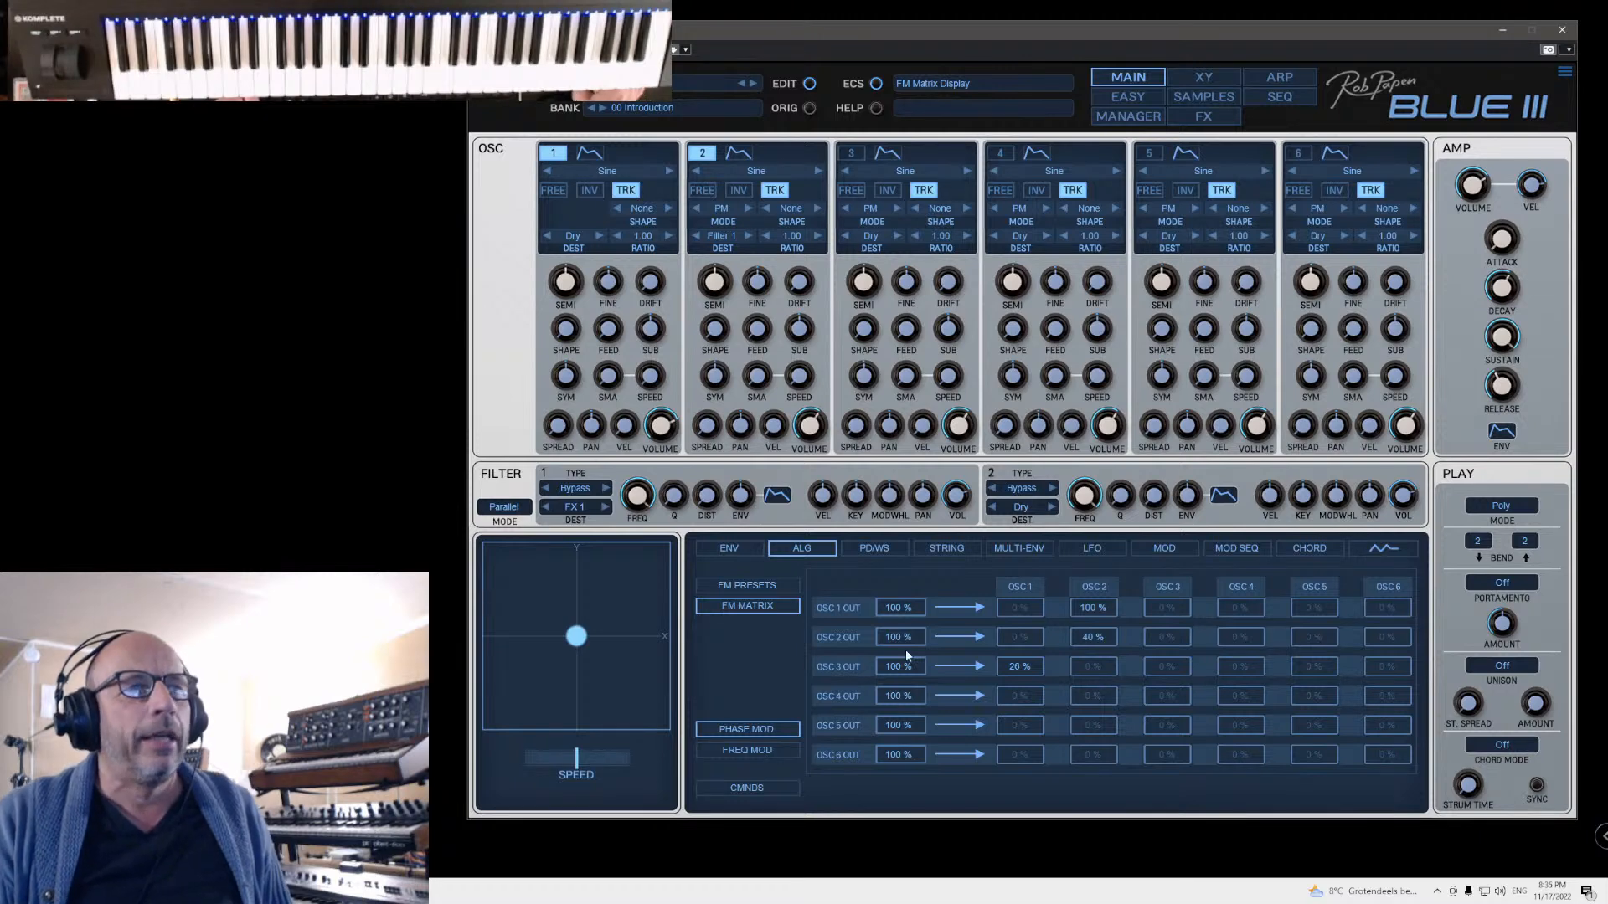
Step: Choose FM preset #09 1-2 3456 for the algorithm and display its routing in the FM matrix
click(747, 585)
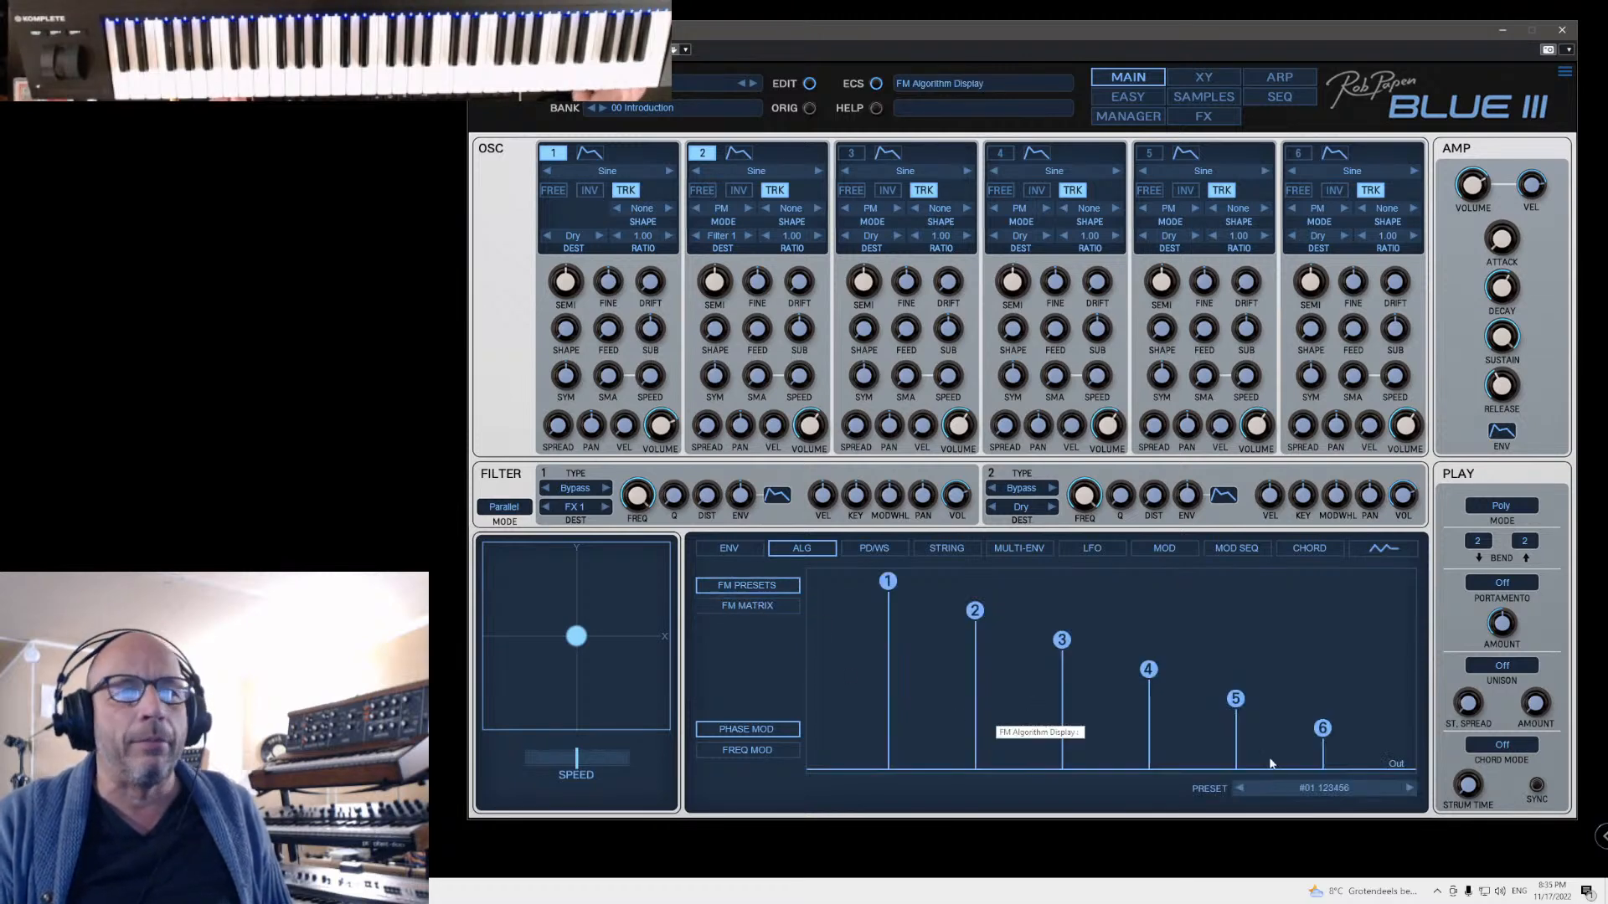
click(1409, 788)
click(1409, 788)
click(1409, 788)
click(1410, 788)
click(1409, 788)
click(1409, 788)
click(1409, 788)
click(1410, 788)
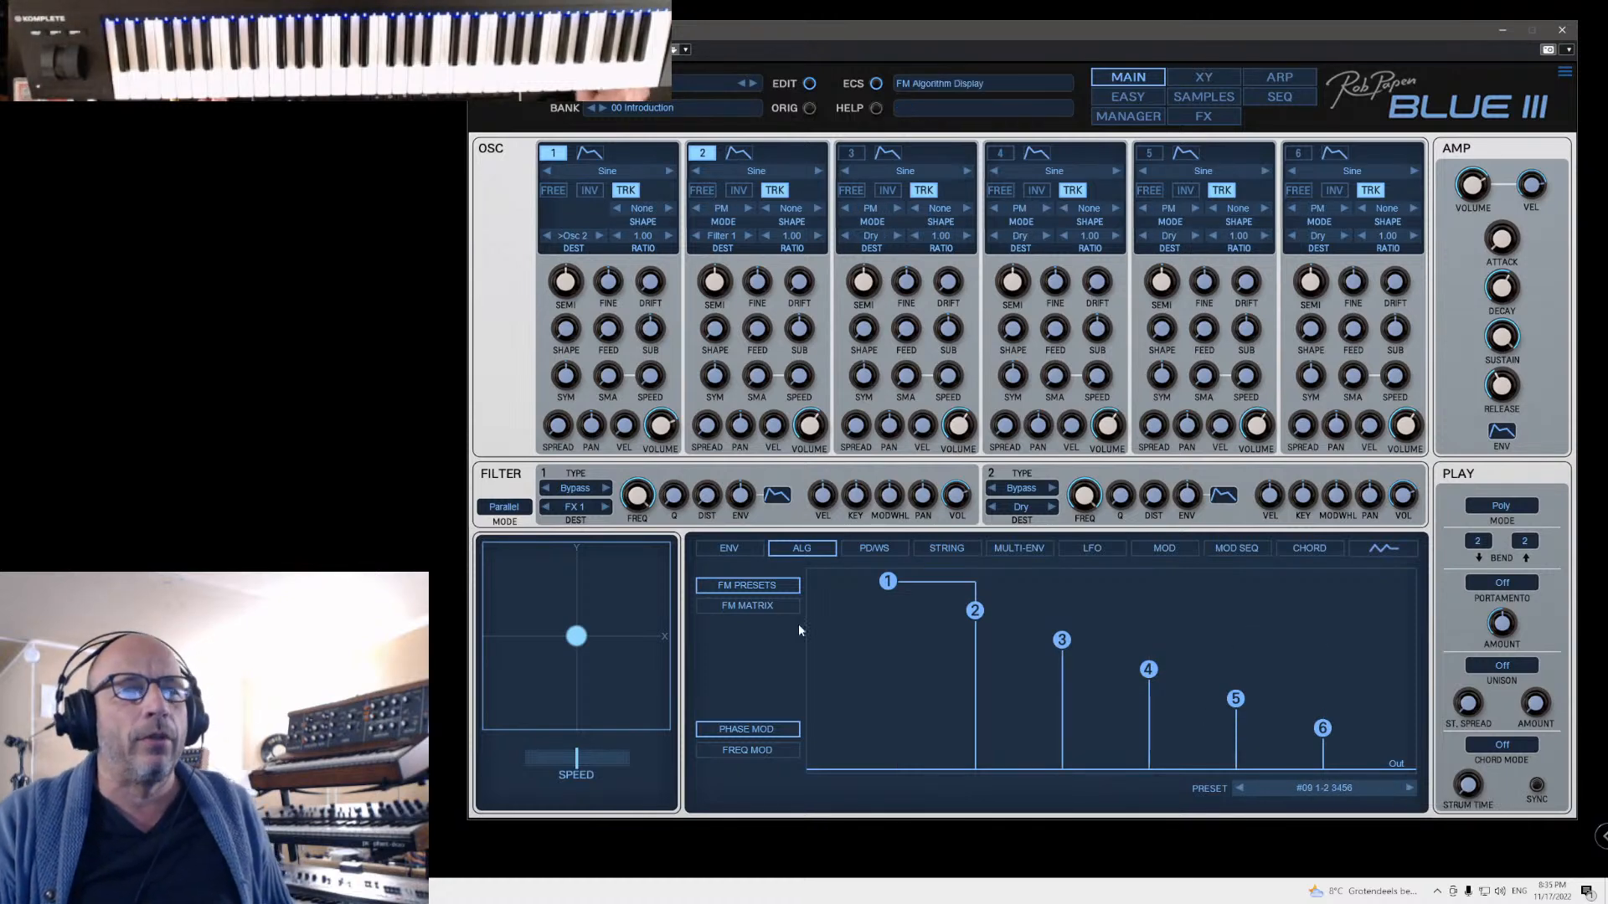
click(750, 611)
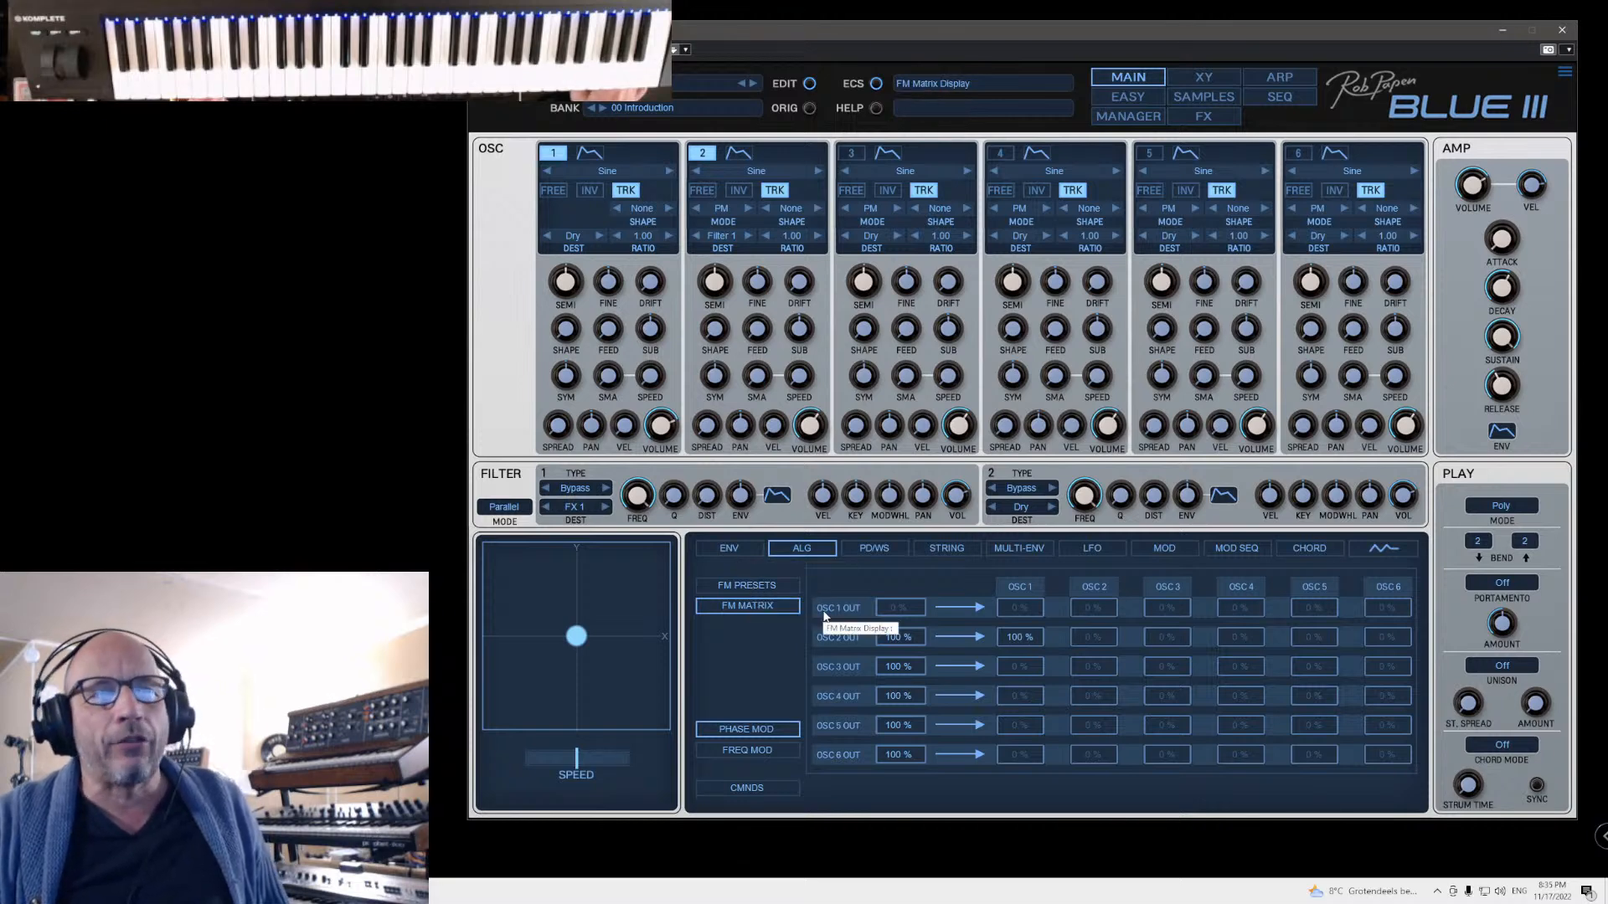
Step: Show the Filter 1 envelope and select Dry as oscillator 1's destination
click(720, 551)
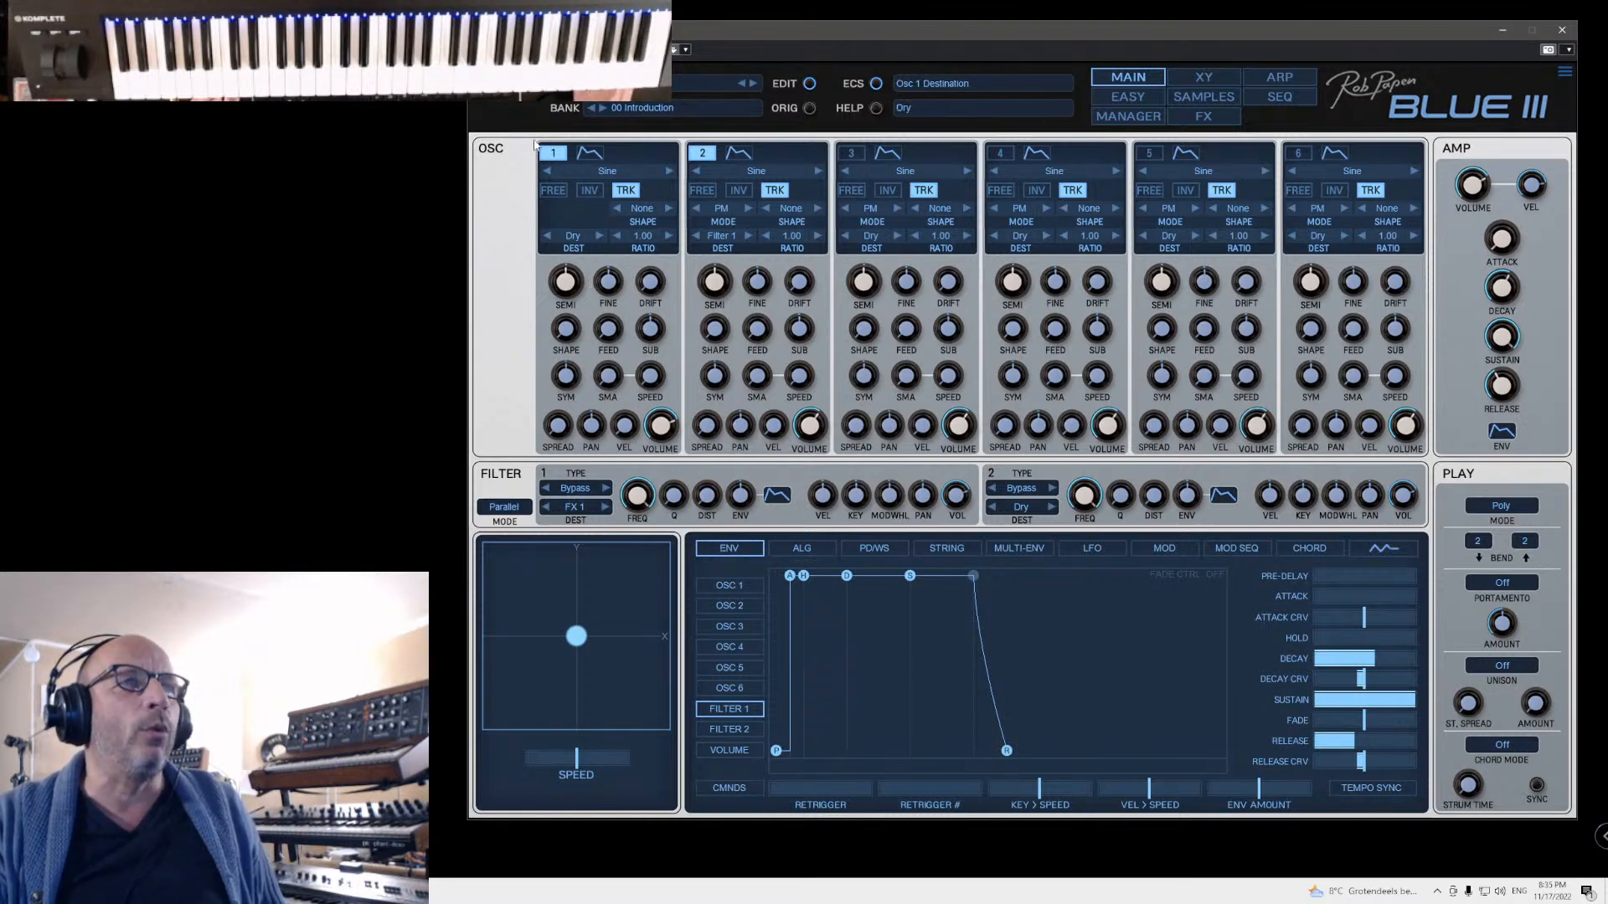
click(571, 235)
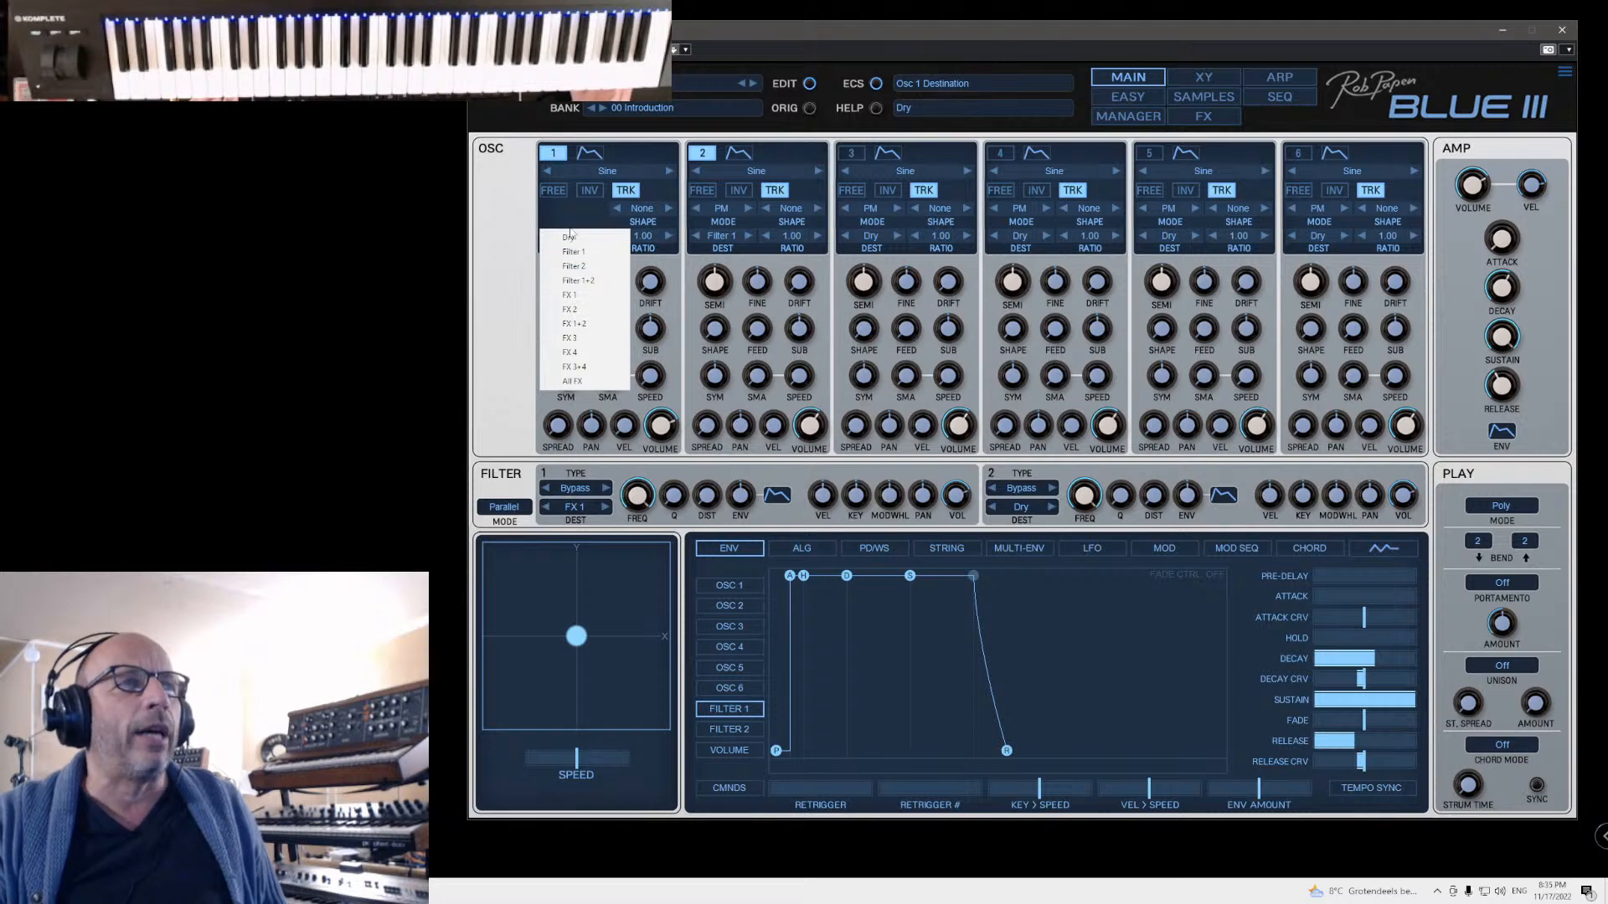
click(573, 240)
Step: Turn the effects section's dry volume back up and route oscillator 1 to Filter 1
click(1203, 116)
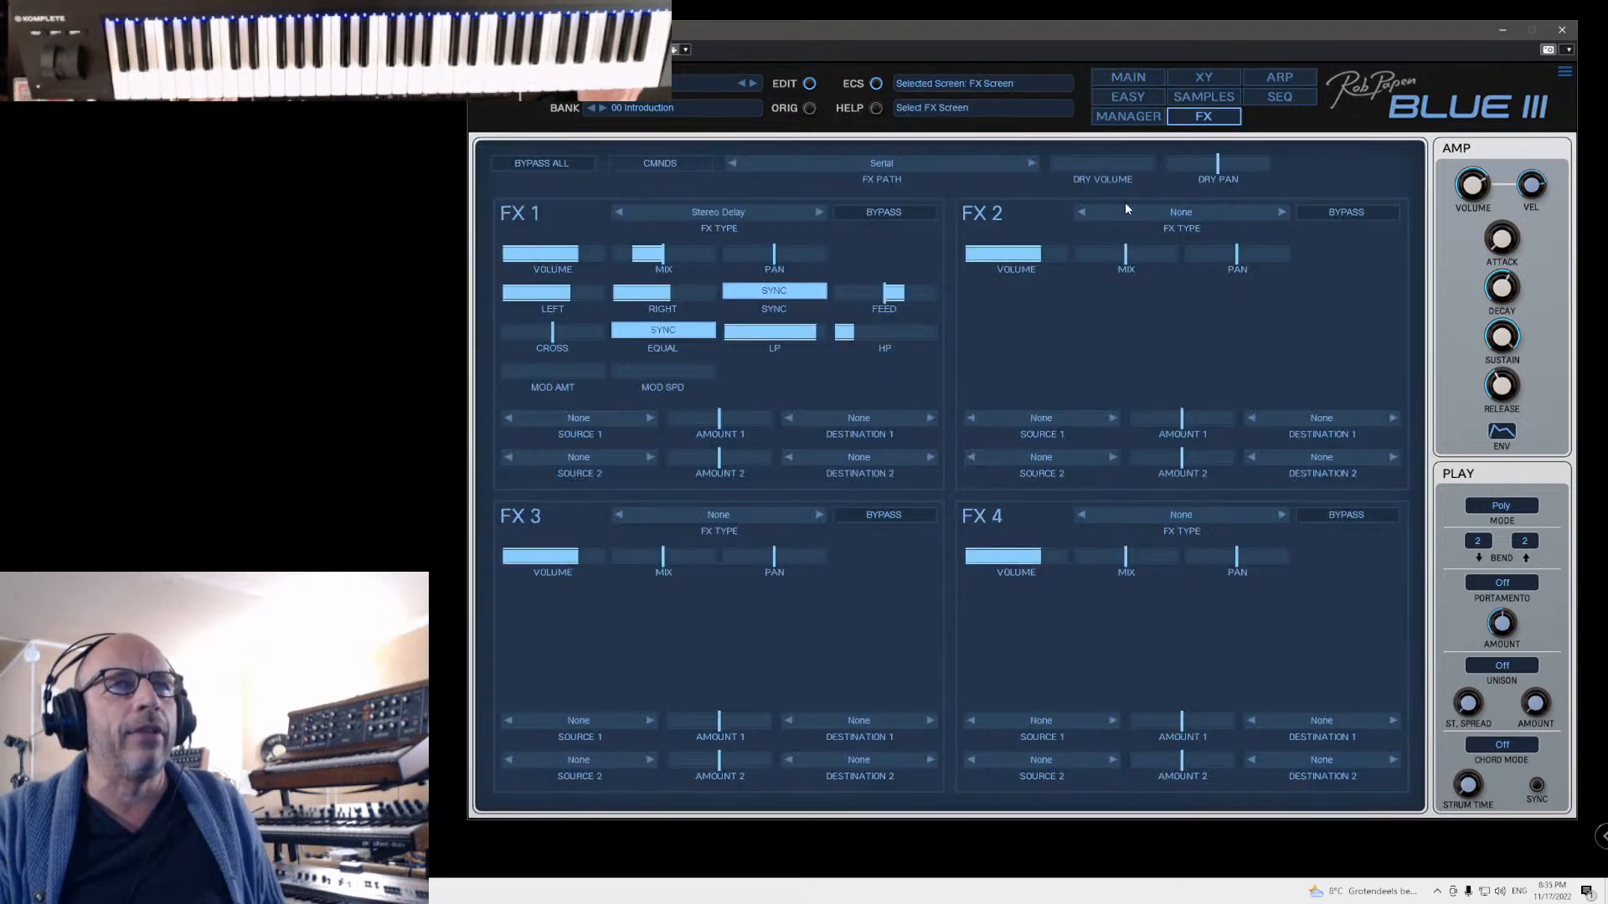
drag(1062, 165, 1164, 178)
click(1113, 81)
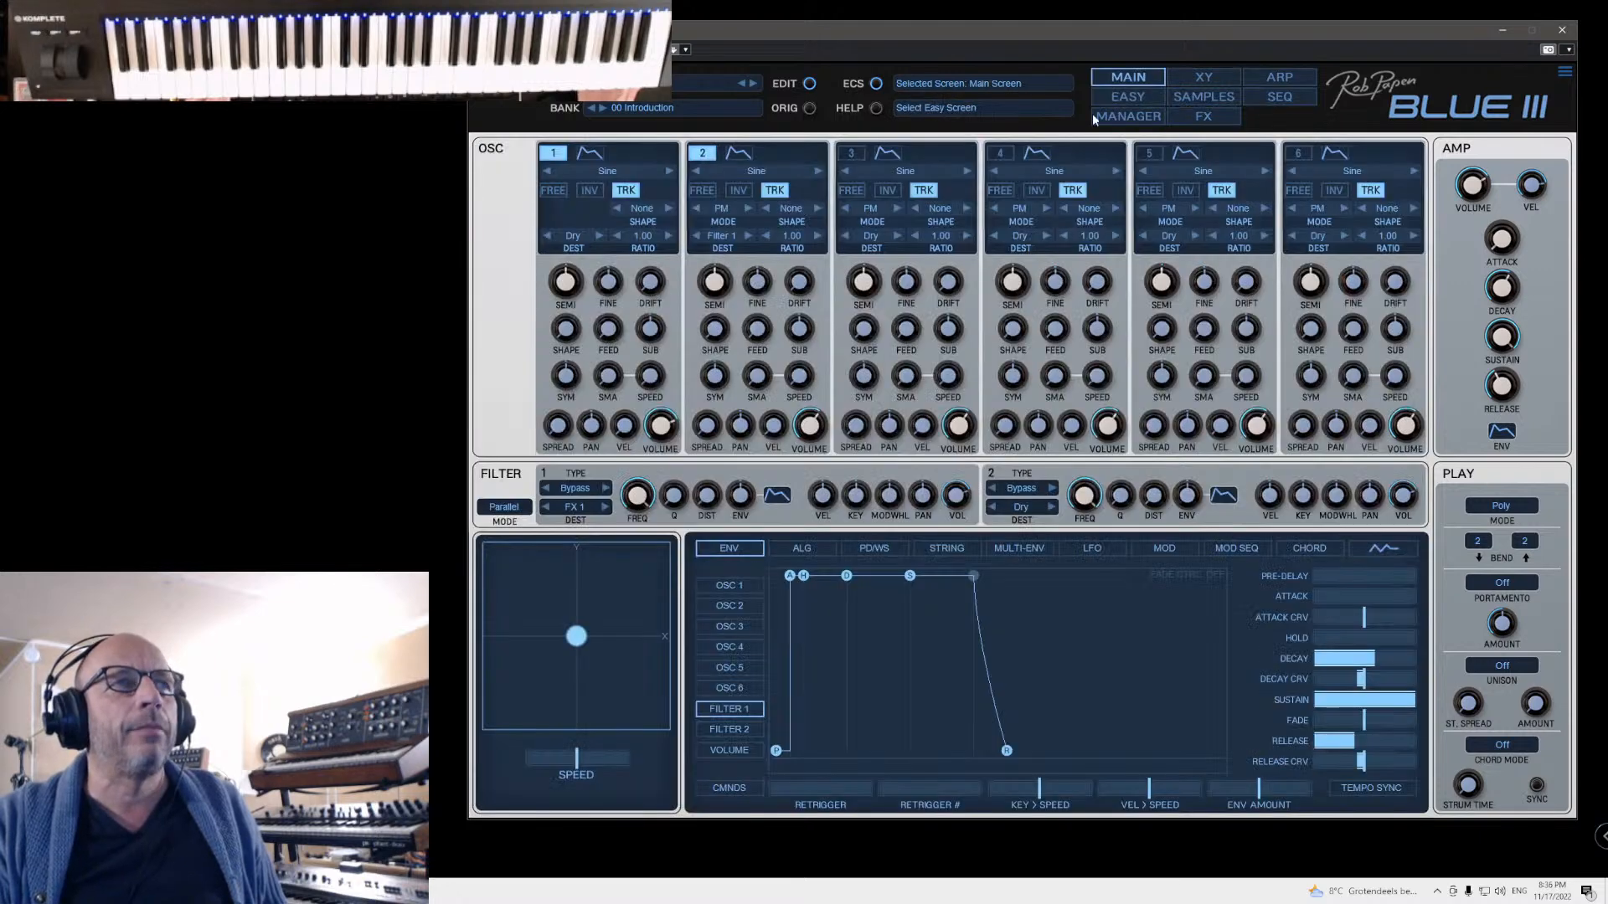
click(620, 238)
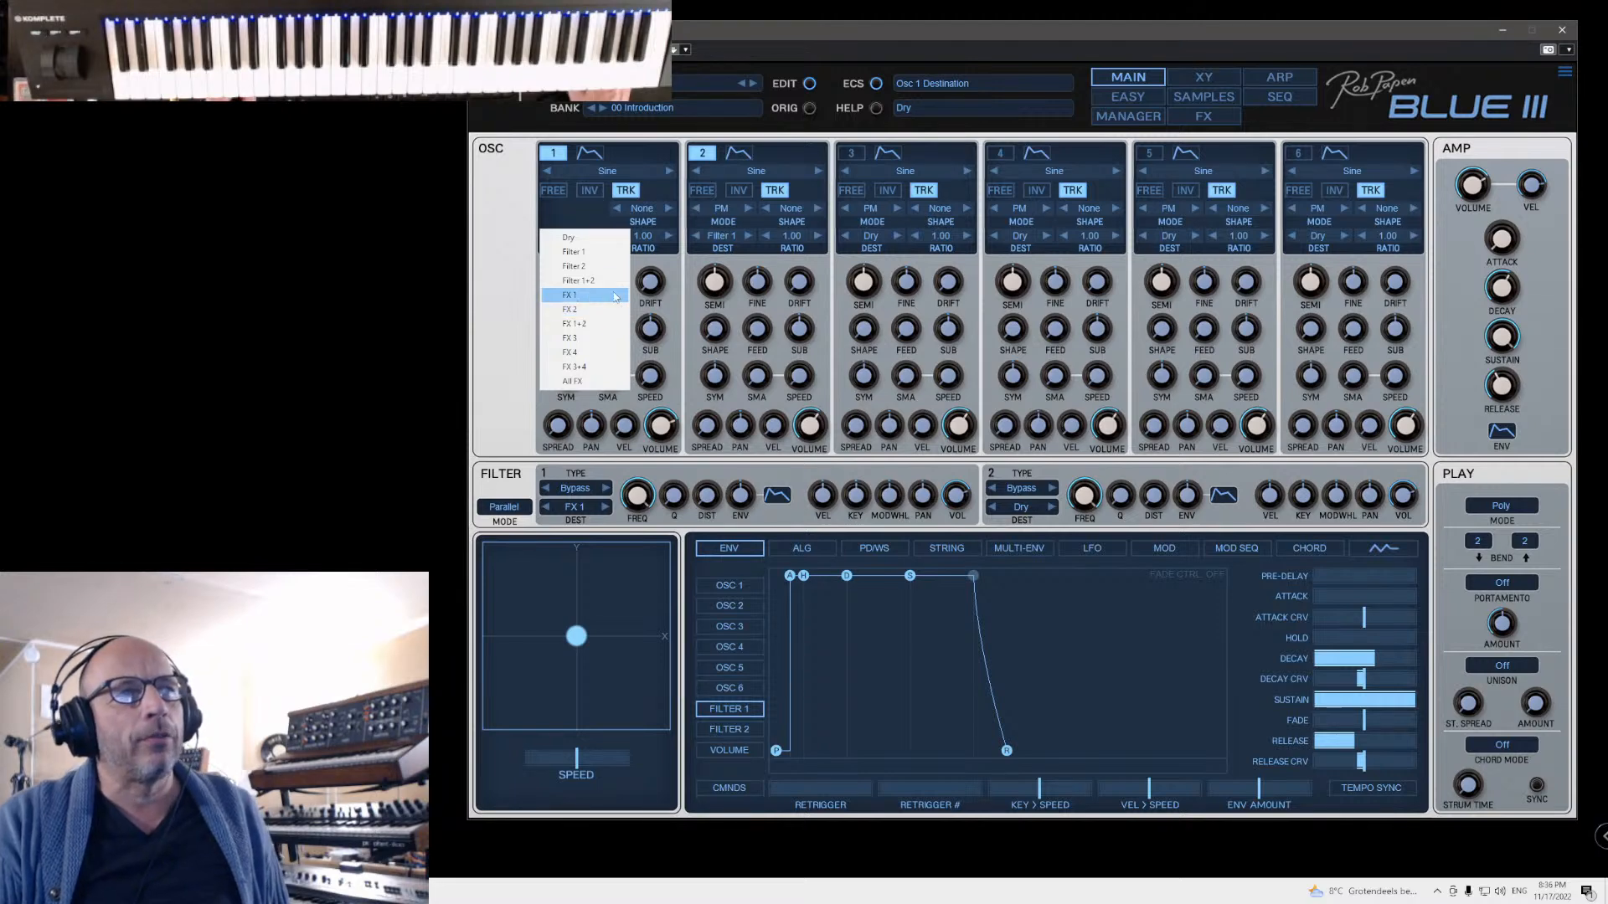
click(598, 252)
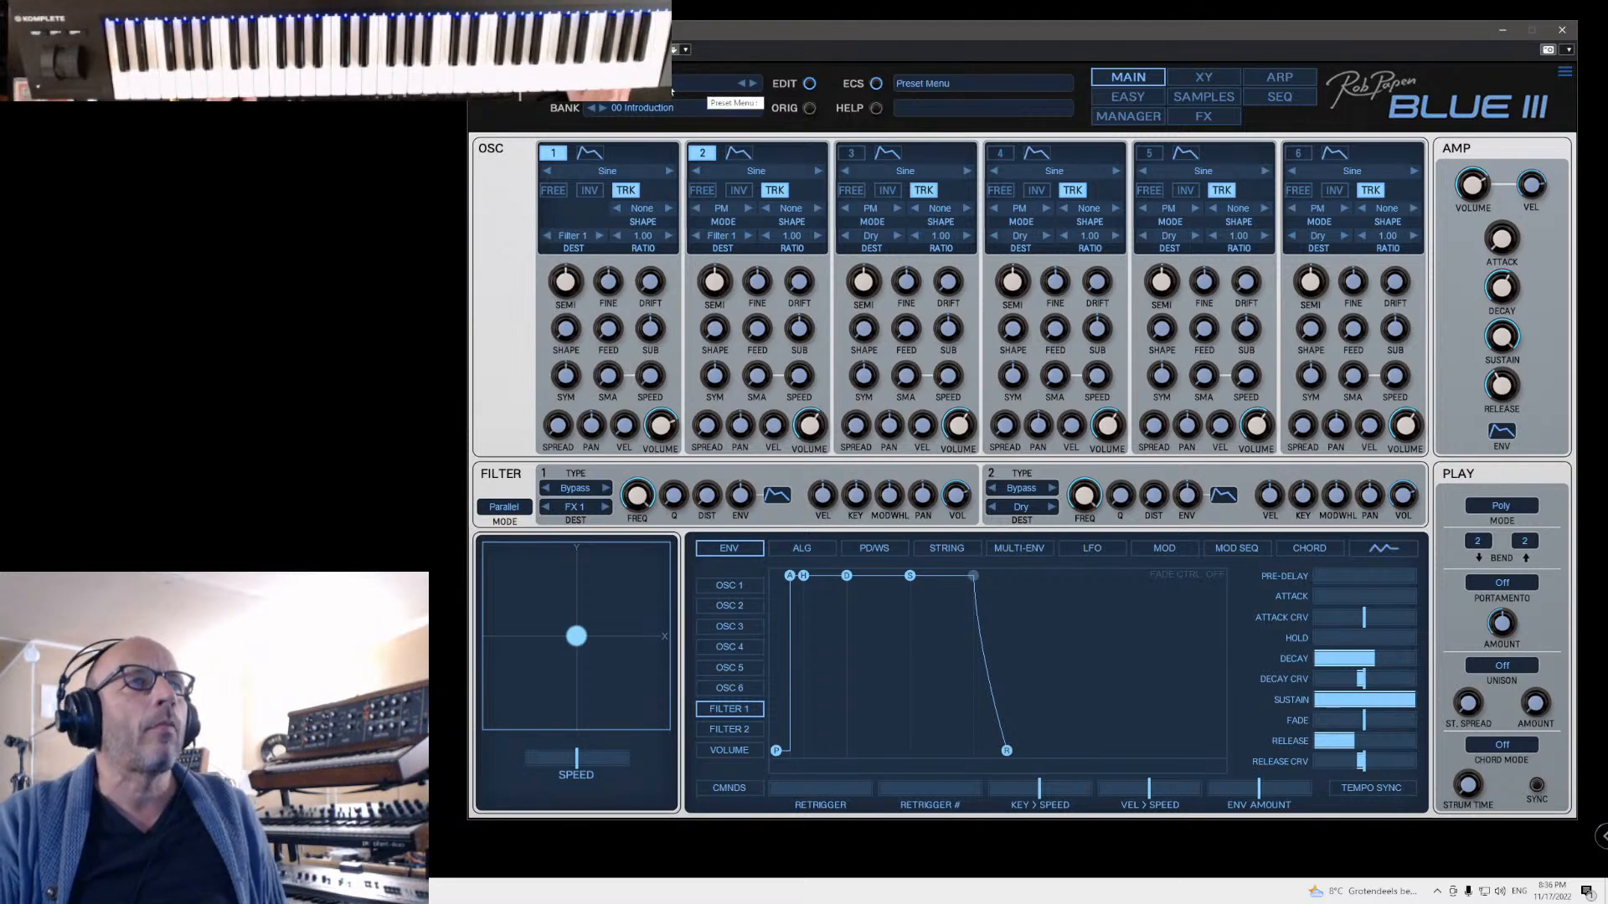
Step: Load preset D-Robert Synth from the 08 Synth Sounds 02 bank ordered by date, and show its oscillators
click(1107, 123)
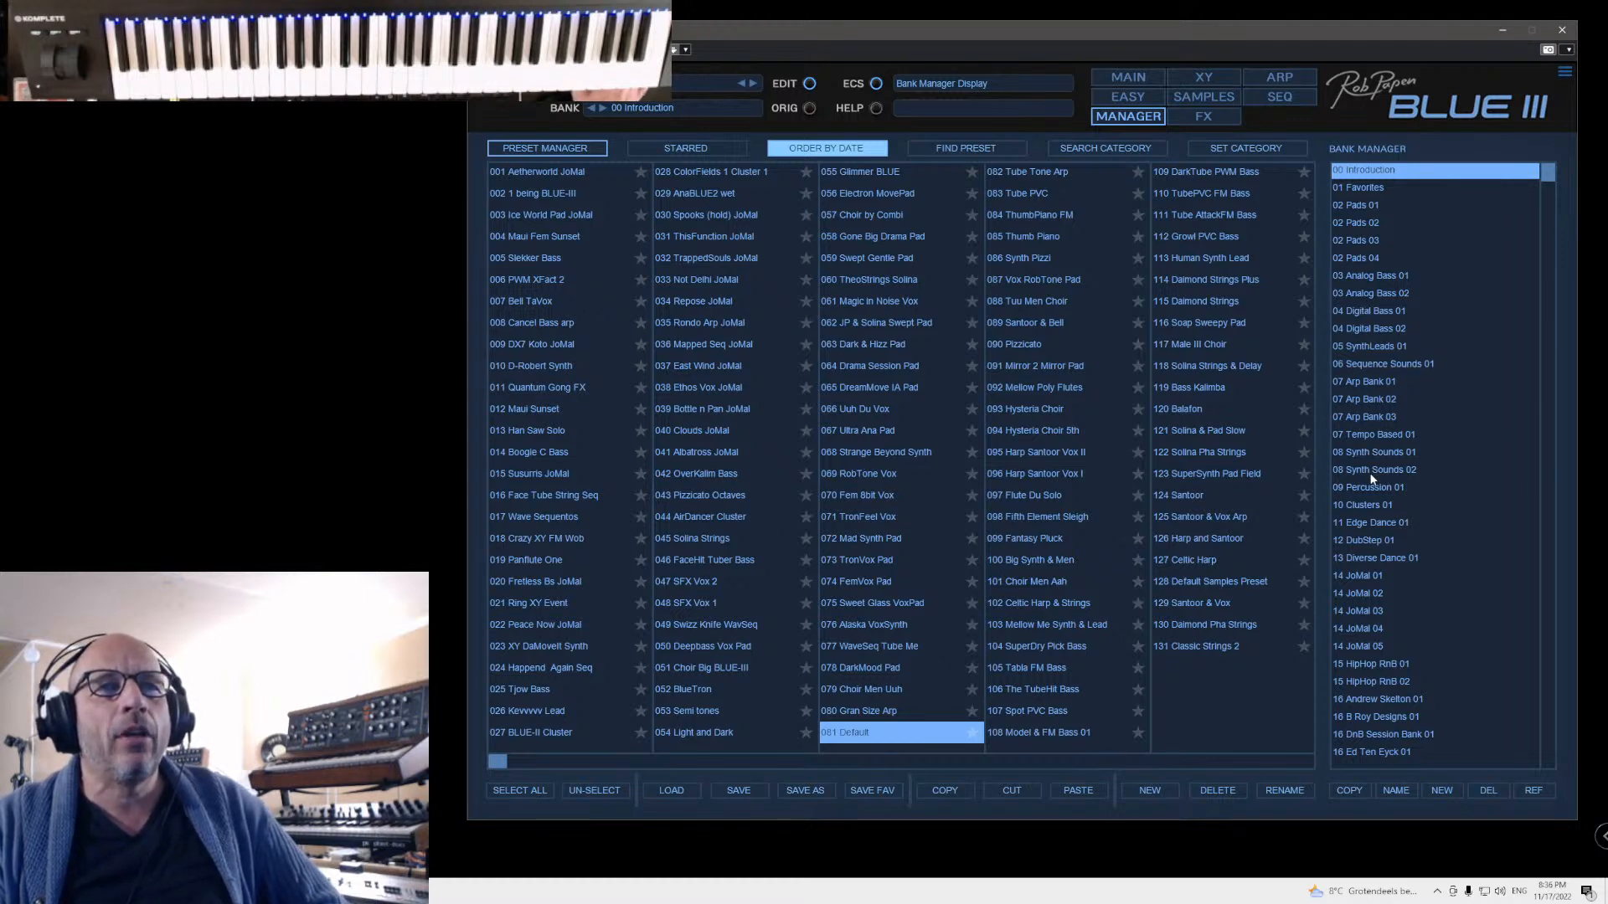
click(1387, 431)
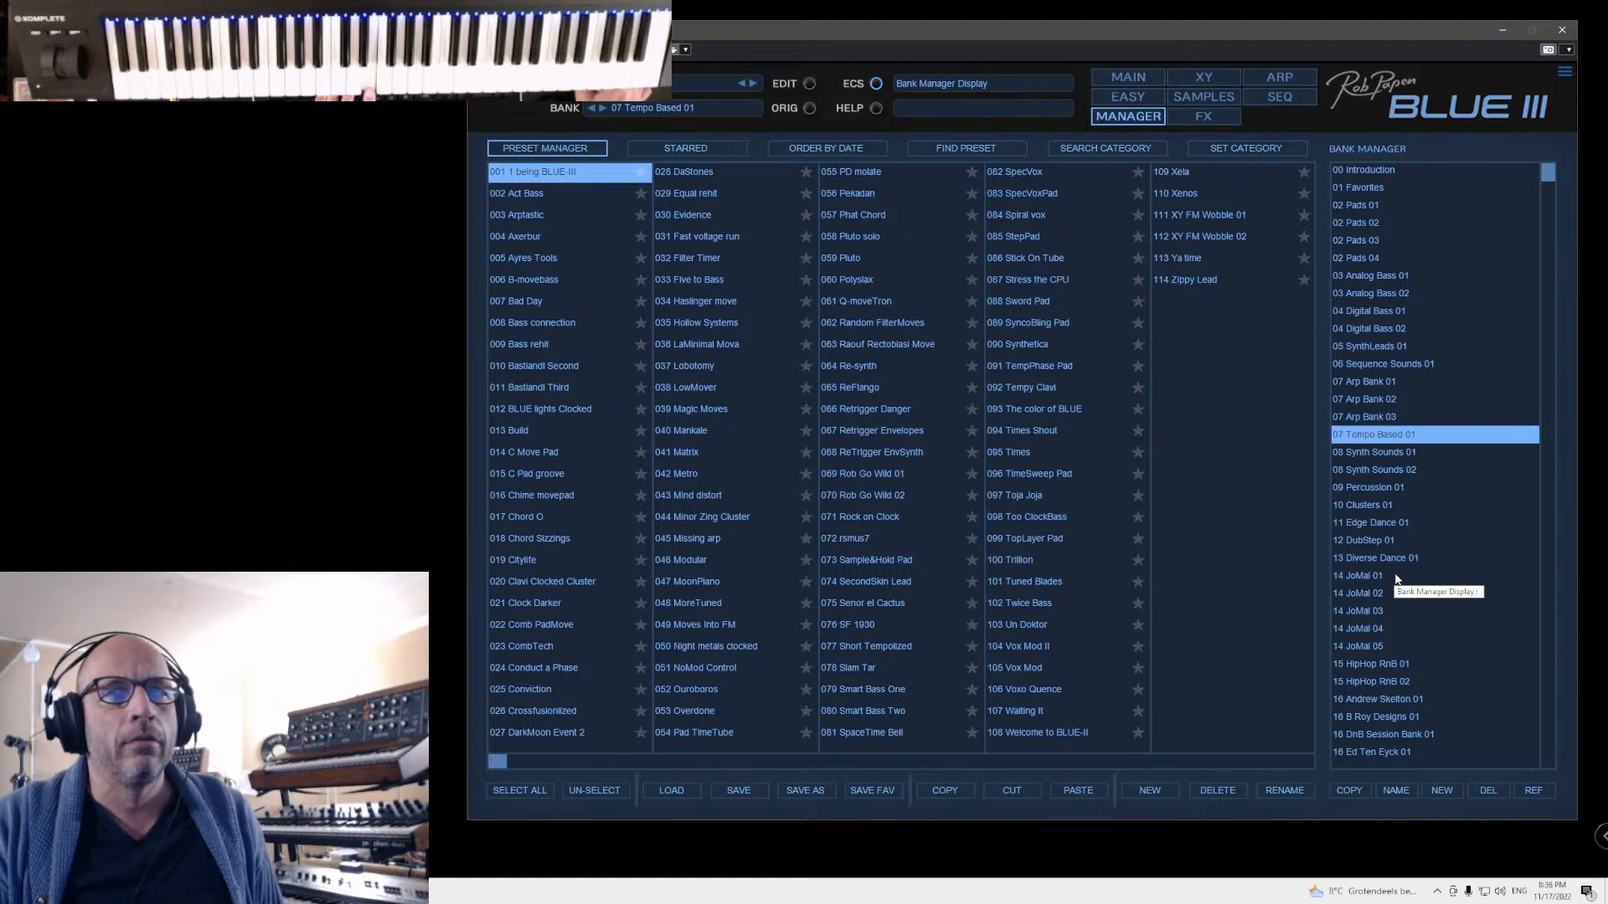
click(1359, 469)
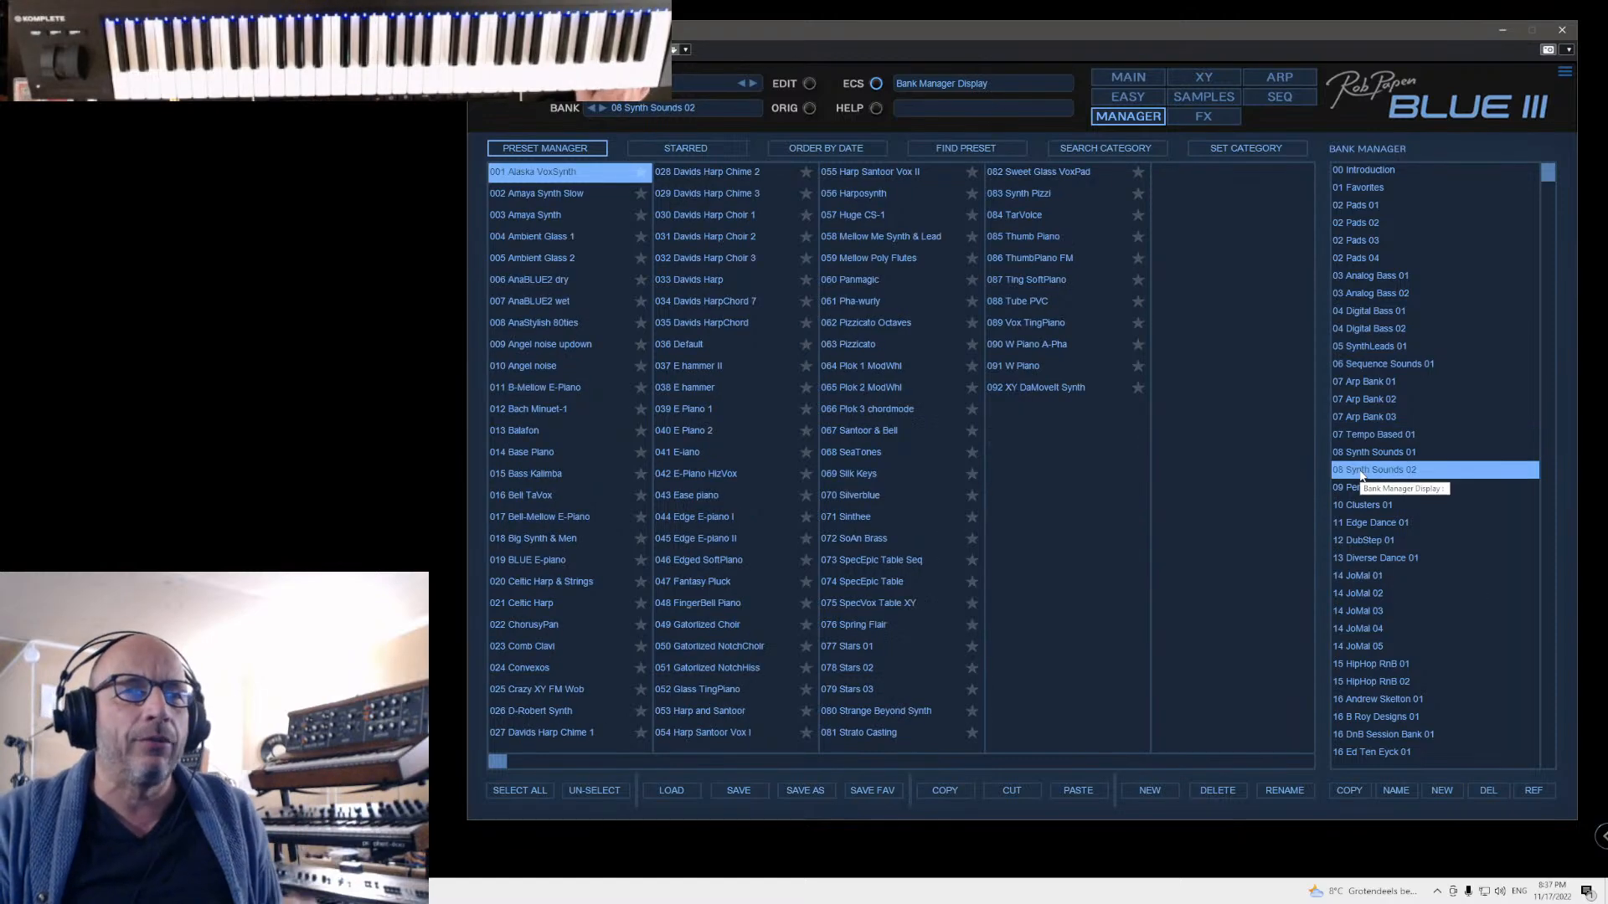
click(824, 149)
click(545, 194)
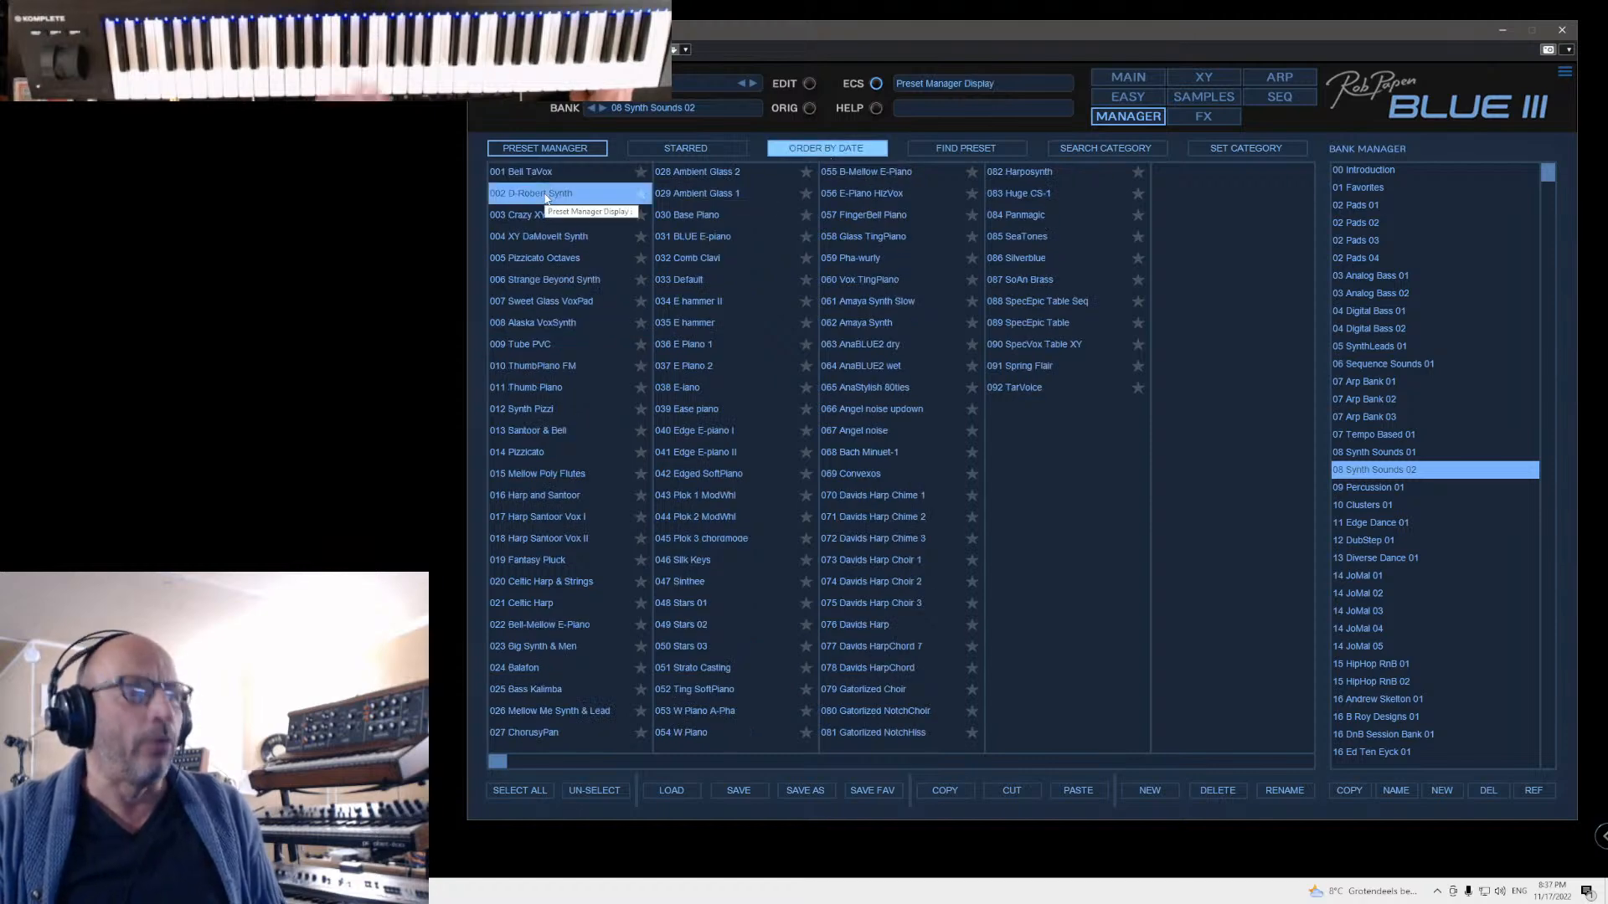
click(1129, 78)
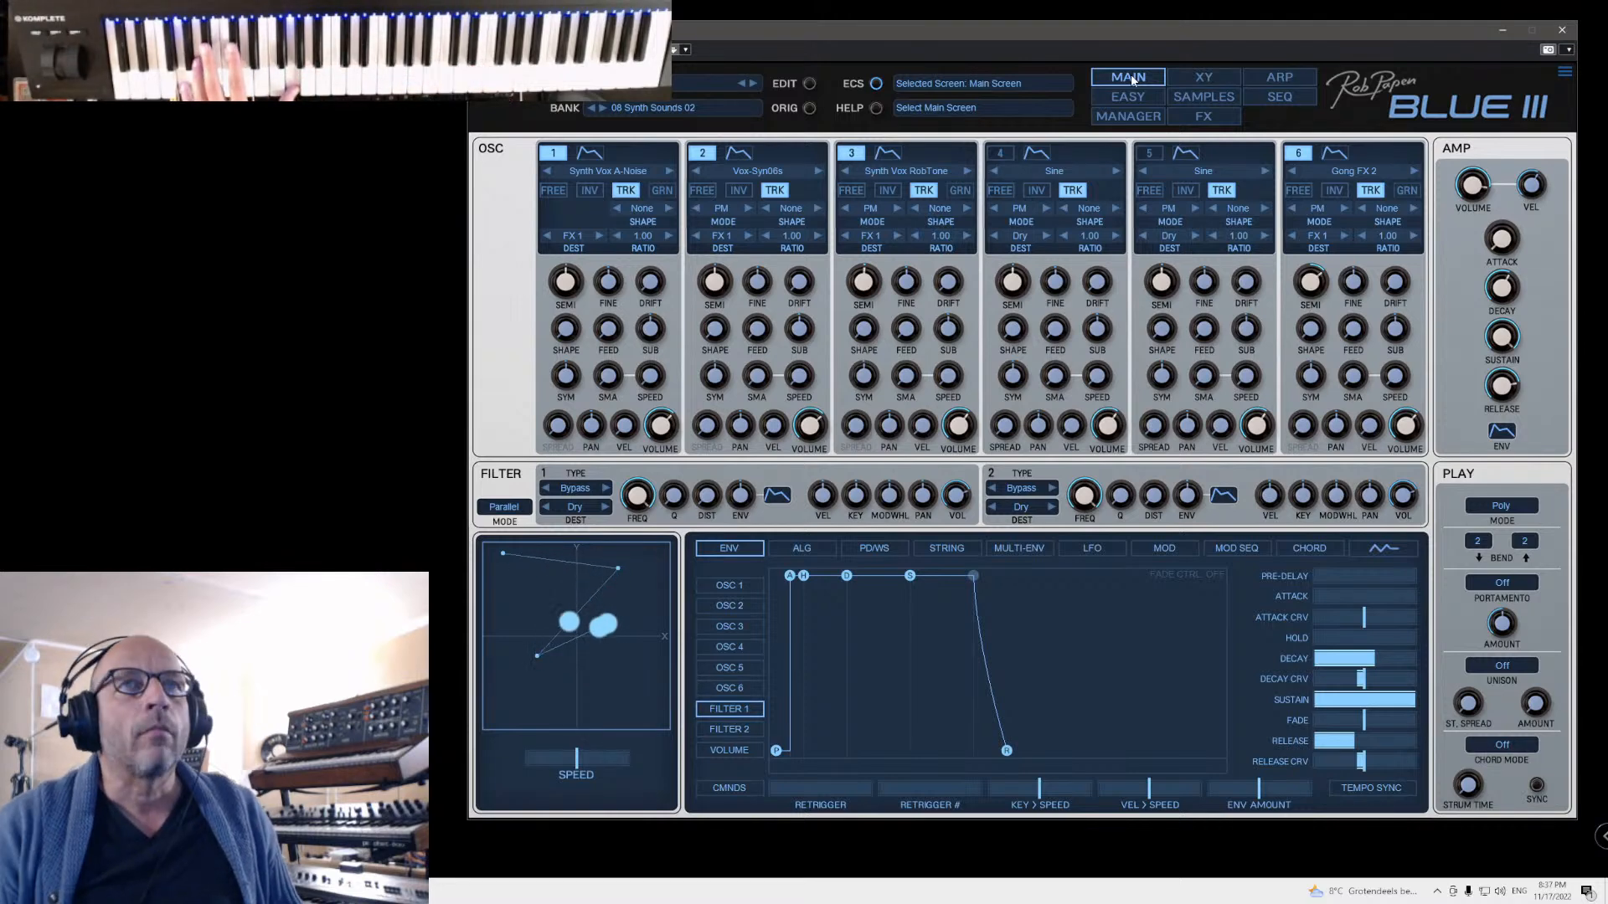
Step: Set the XY pad to Off/Live and move the vector point from oscillator 3's corner to oscillator 2's corner
click(1199, 75)
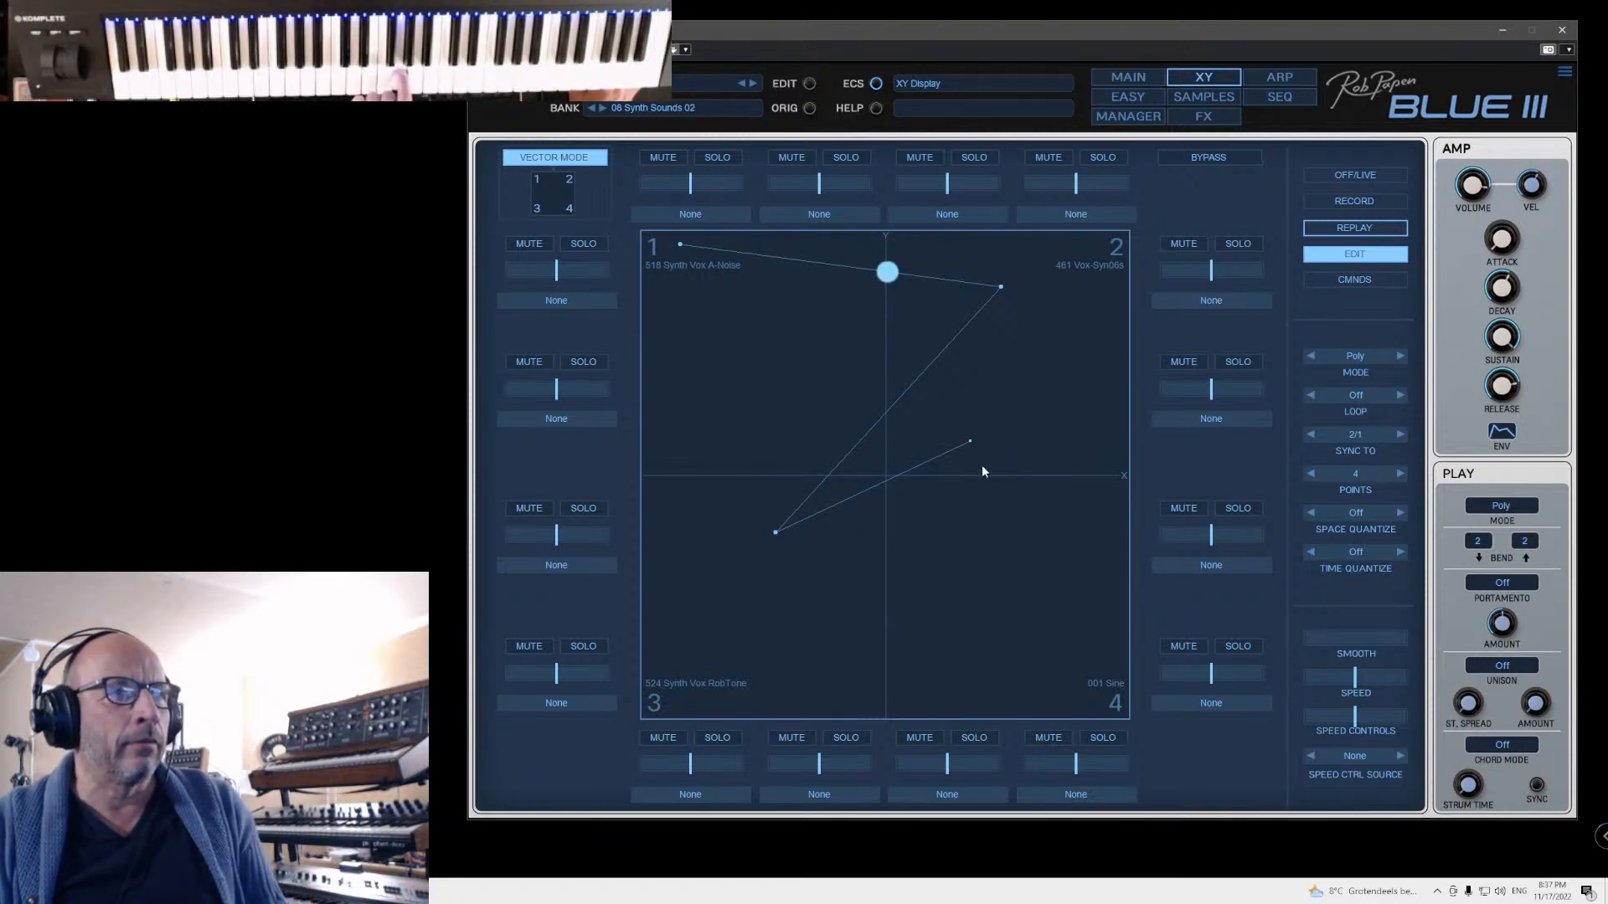
click(1352, 174)
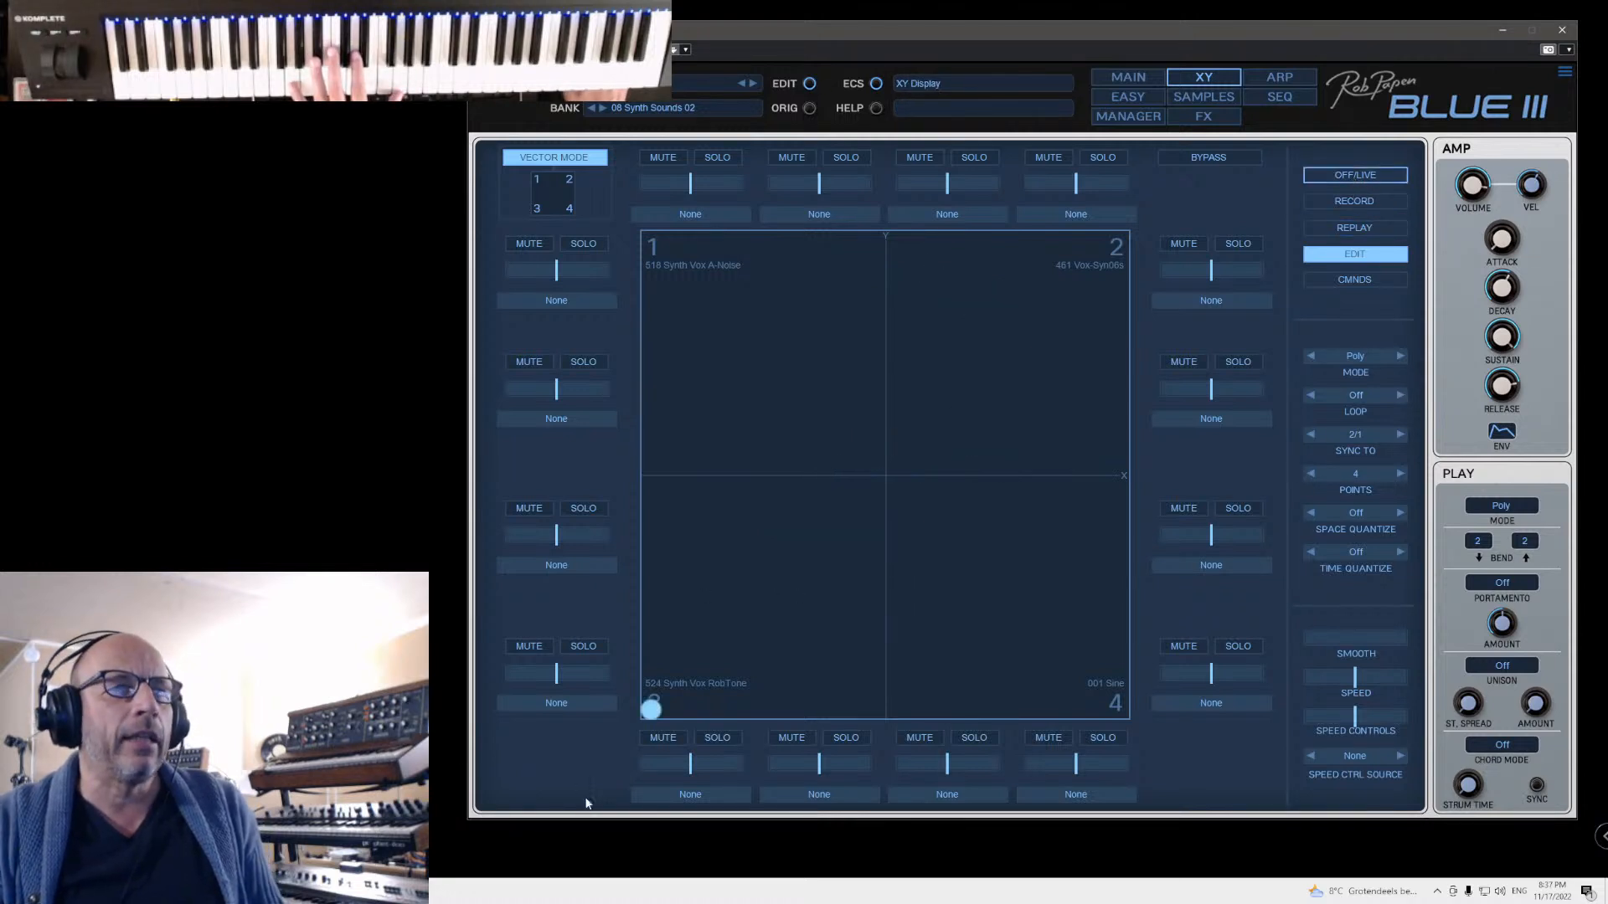
drag(654, 714, 1076, 699)
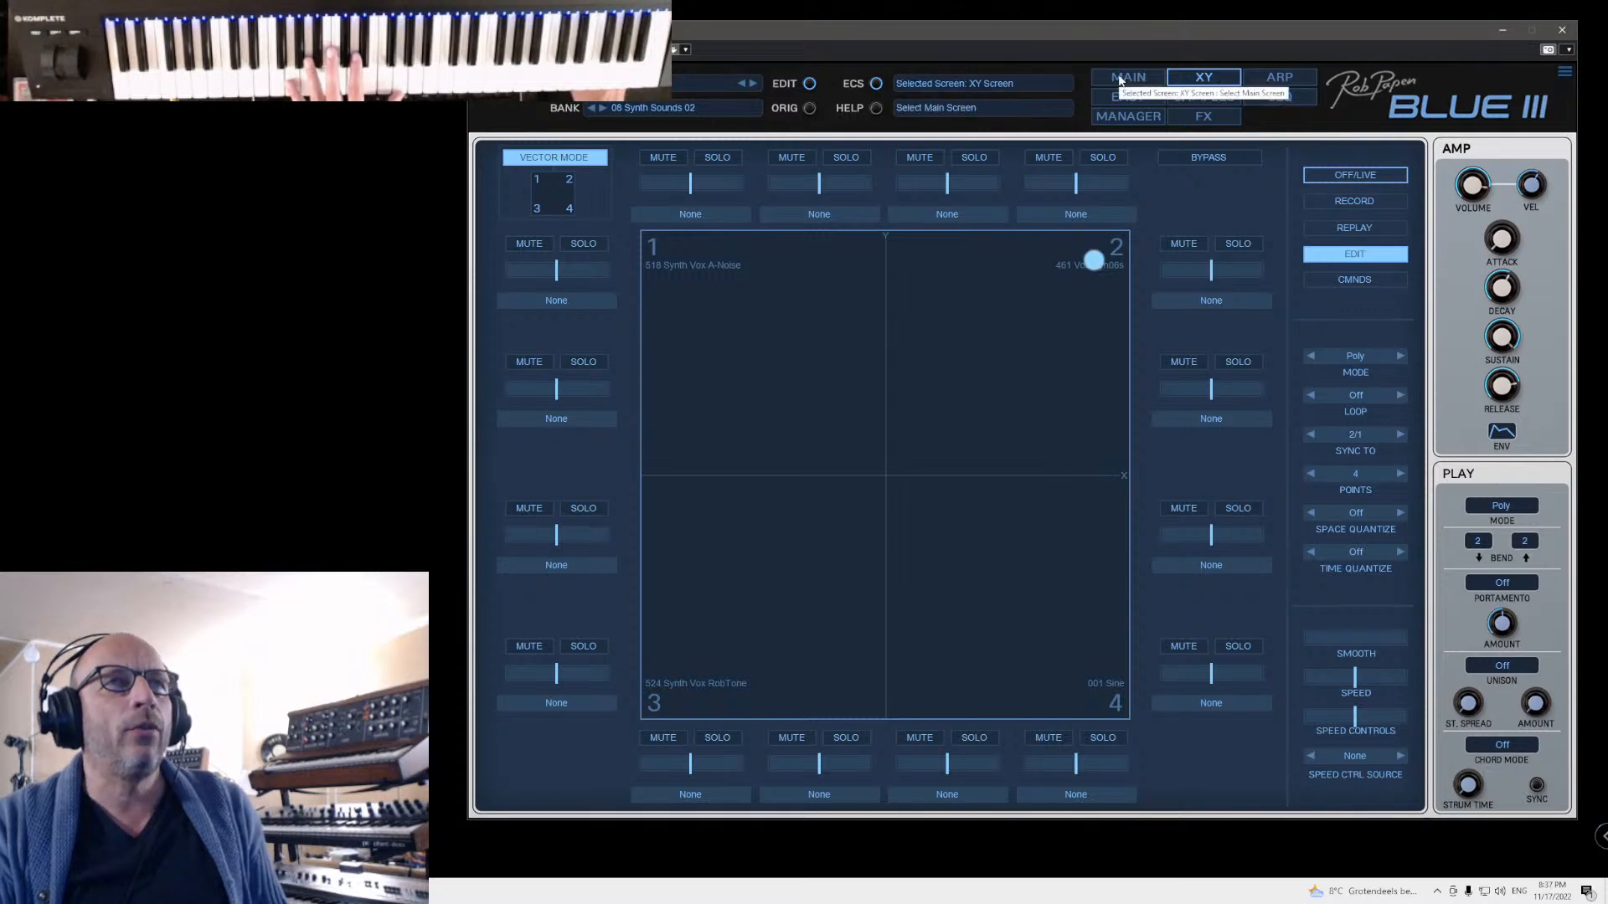
click(1122, 76)
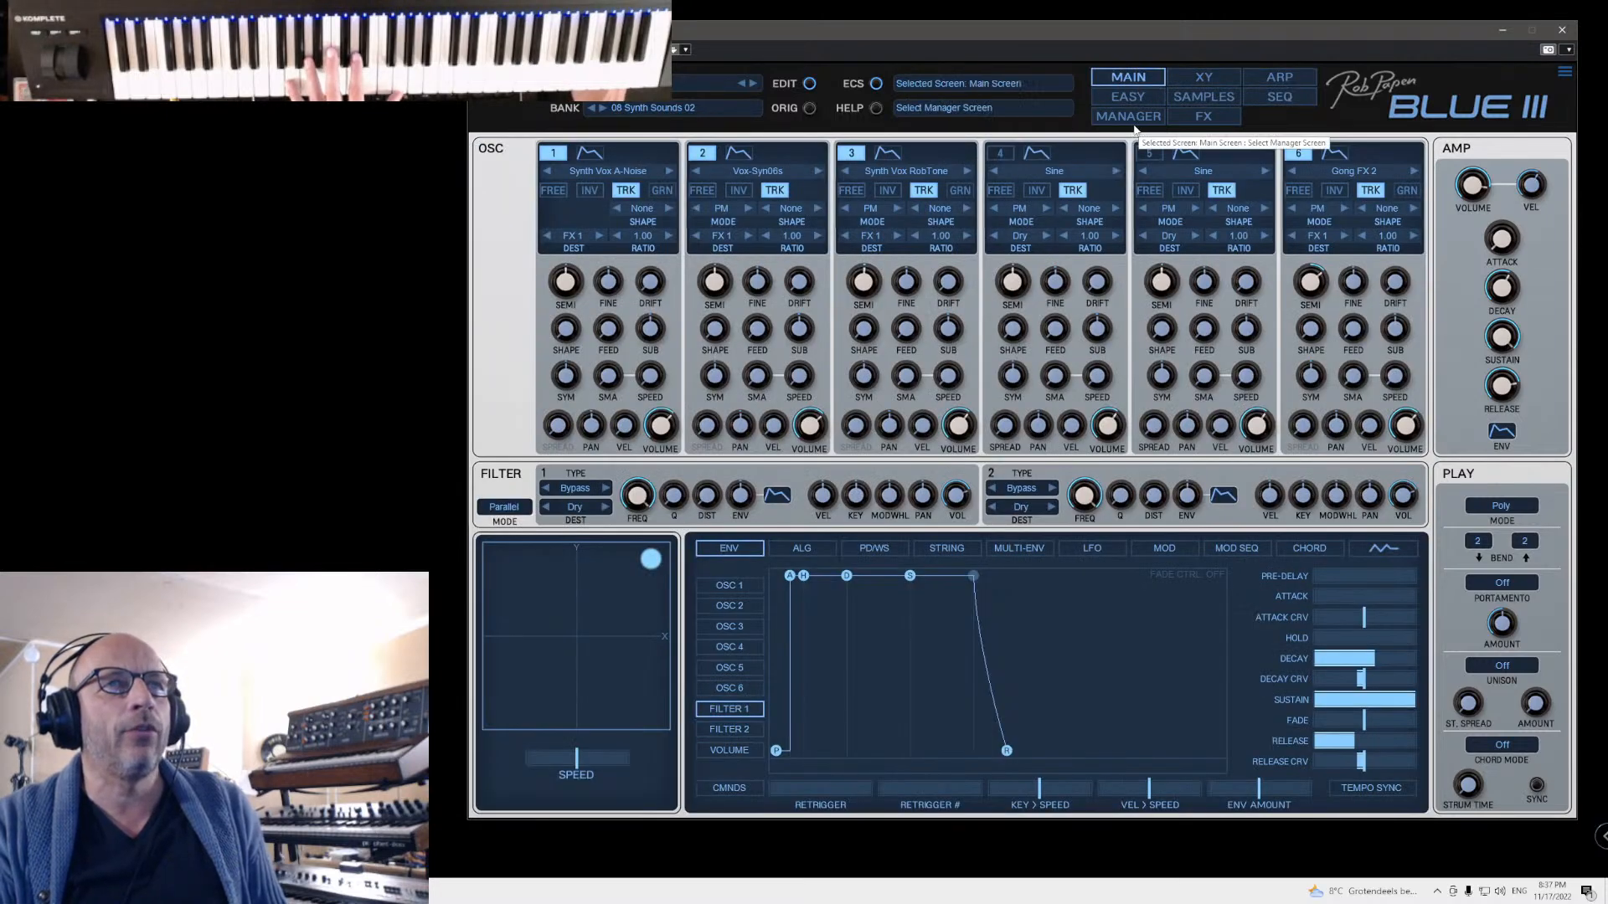
click(1215, 77)
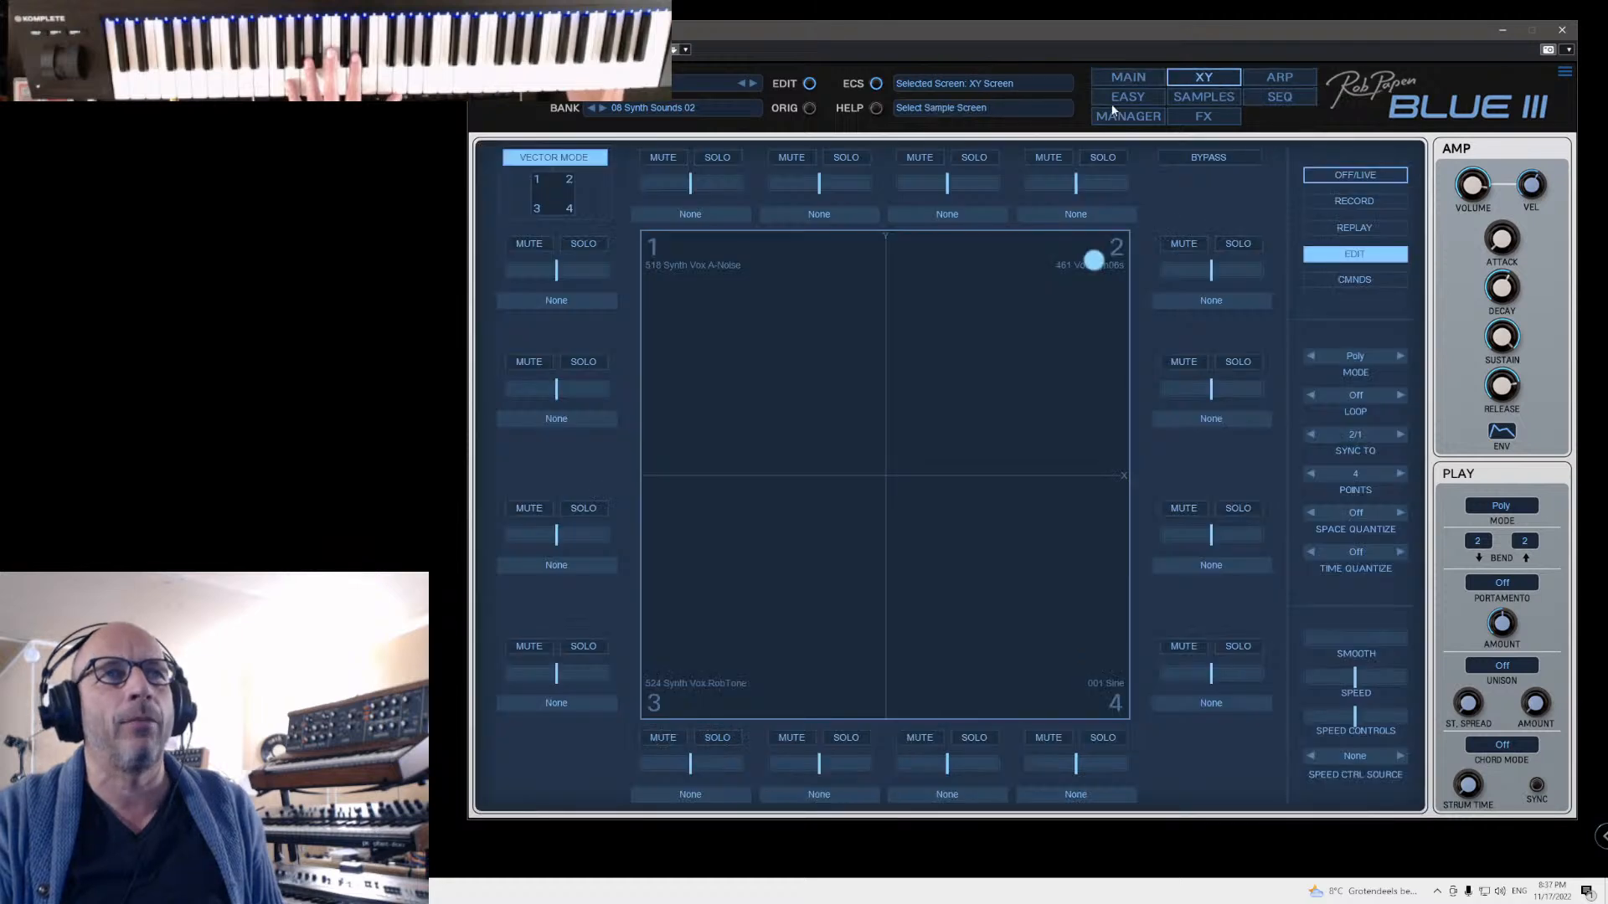
Step: Switch the XY pad's Vector Mode off and back on
click(579, 159)
click(579, 160)
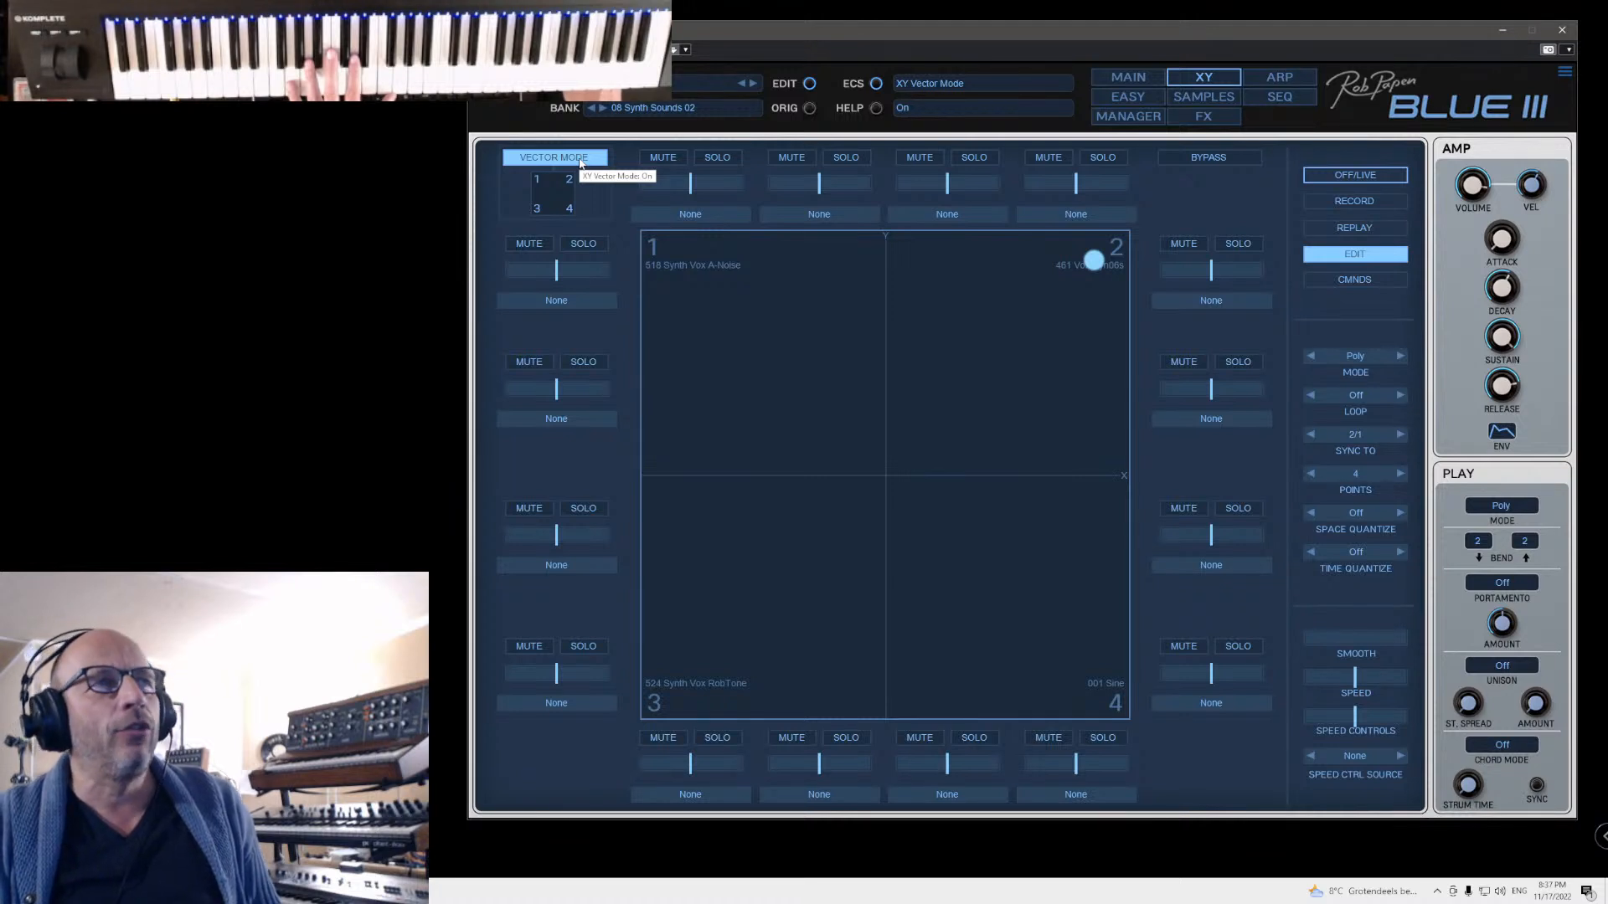
click(580, 159)
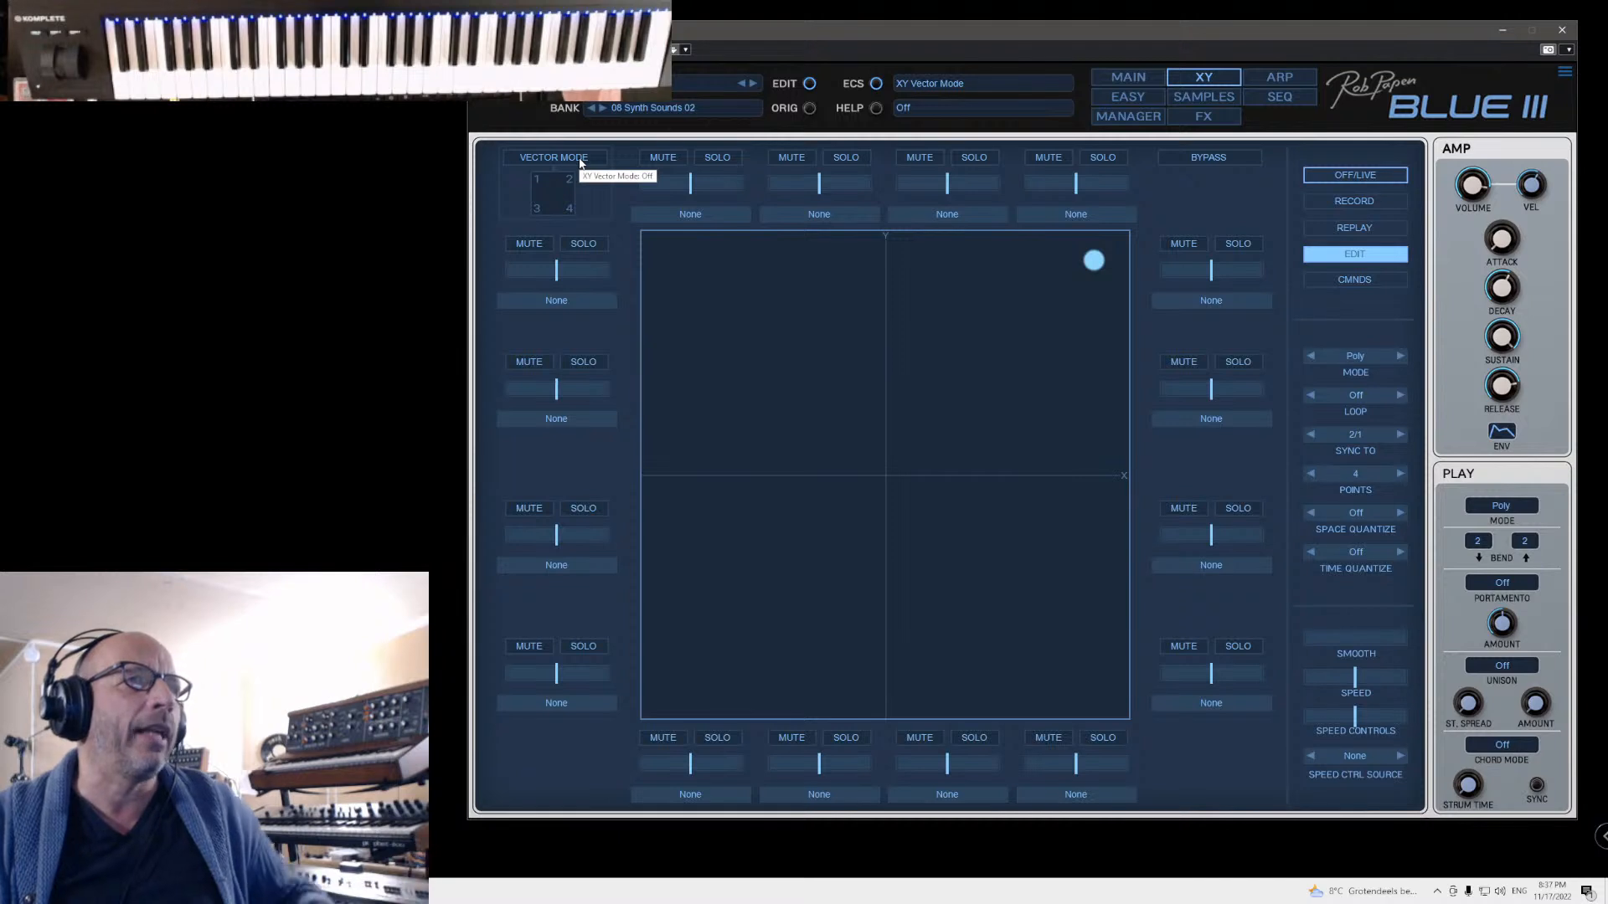
click(580, 159)
Step: Sweep the vector point across the XY pad, finish in oscillator 2's corner, and check the oscillators on the Main screen
drag(1075, 265, 935, 466)
drag(786, 576, 1120, 262)
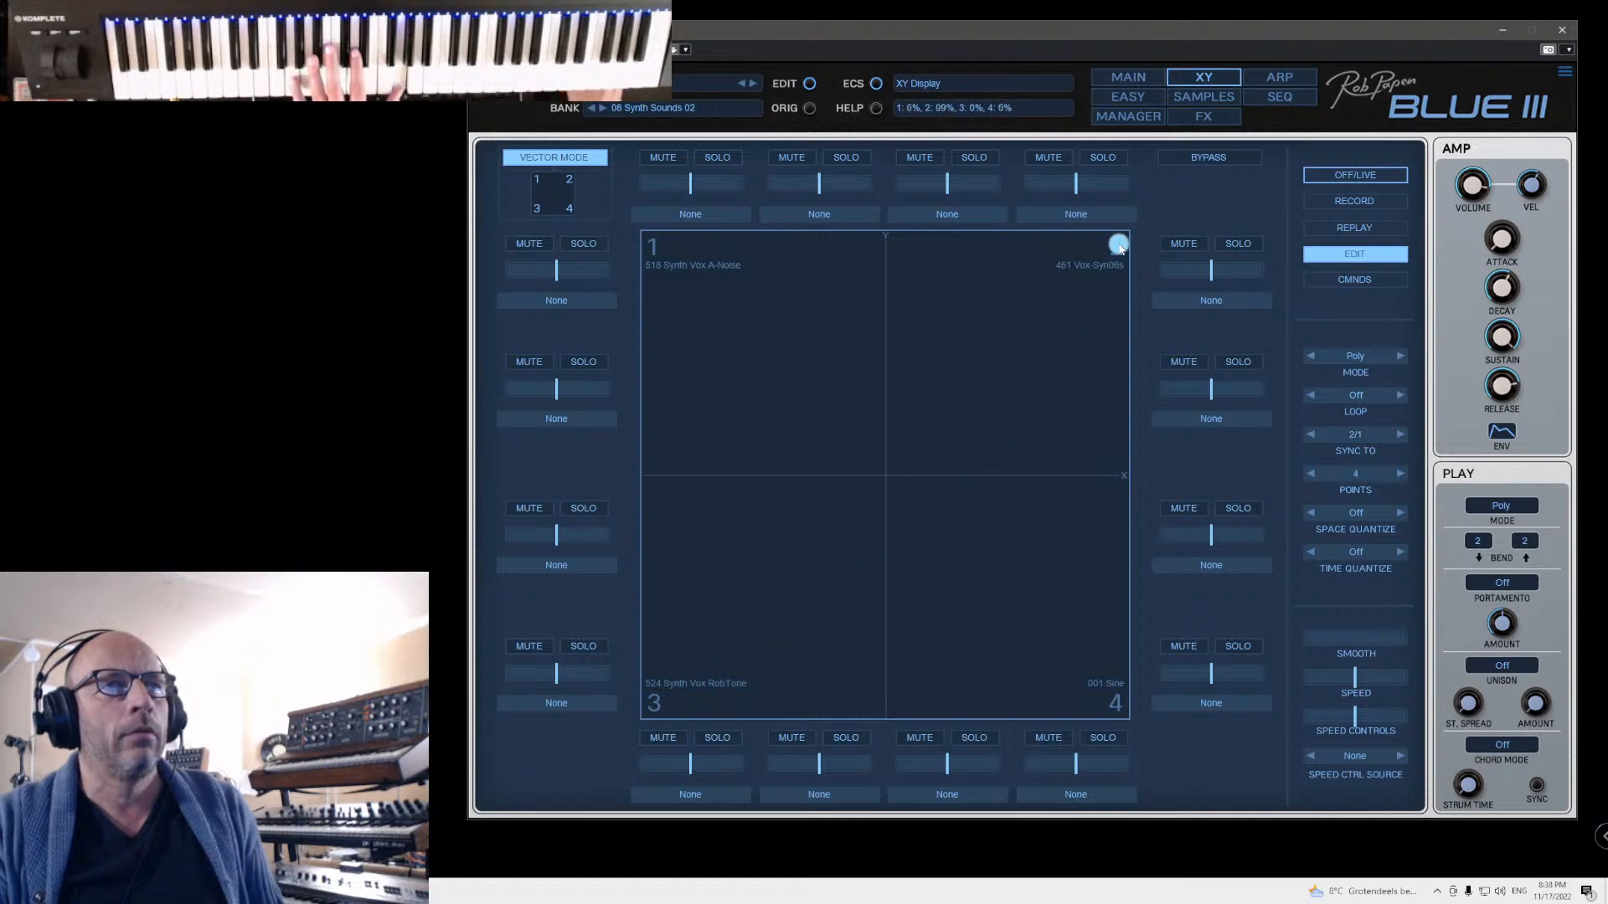
drag(1120, 248, 843, 298)
drag(667, 562, 1109, 248)
click(1130, 77)
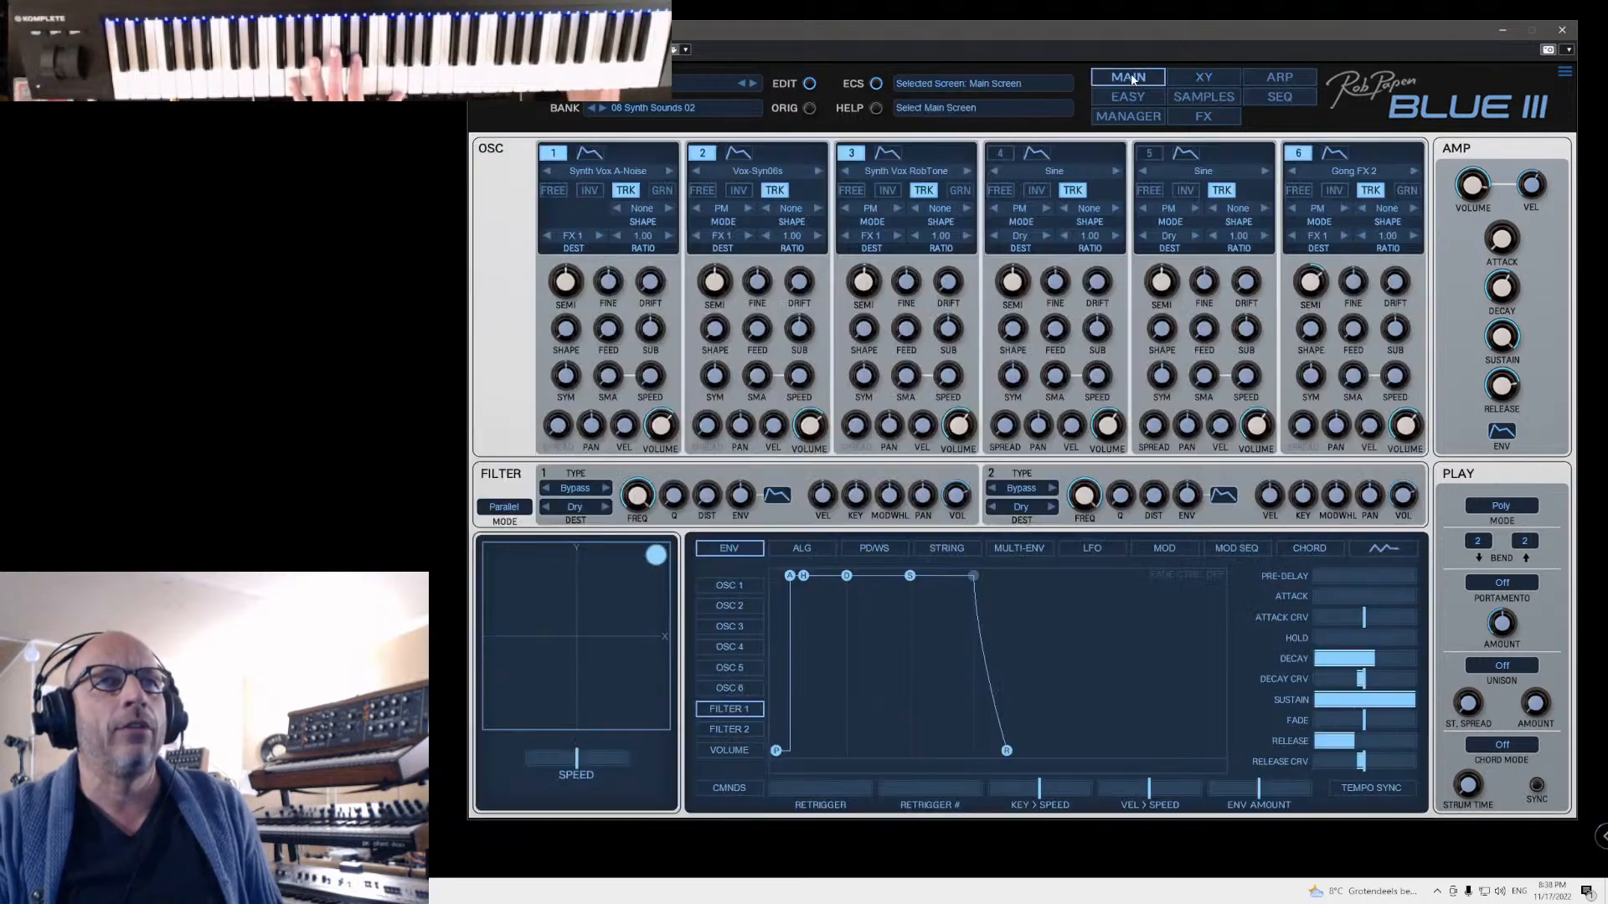
click(1206, 77)
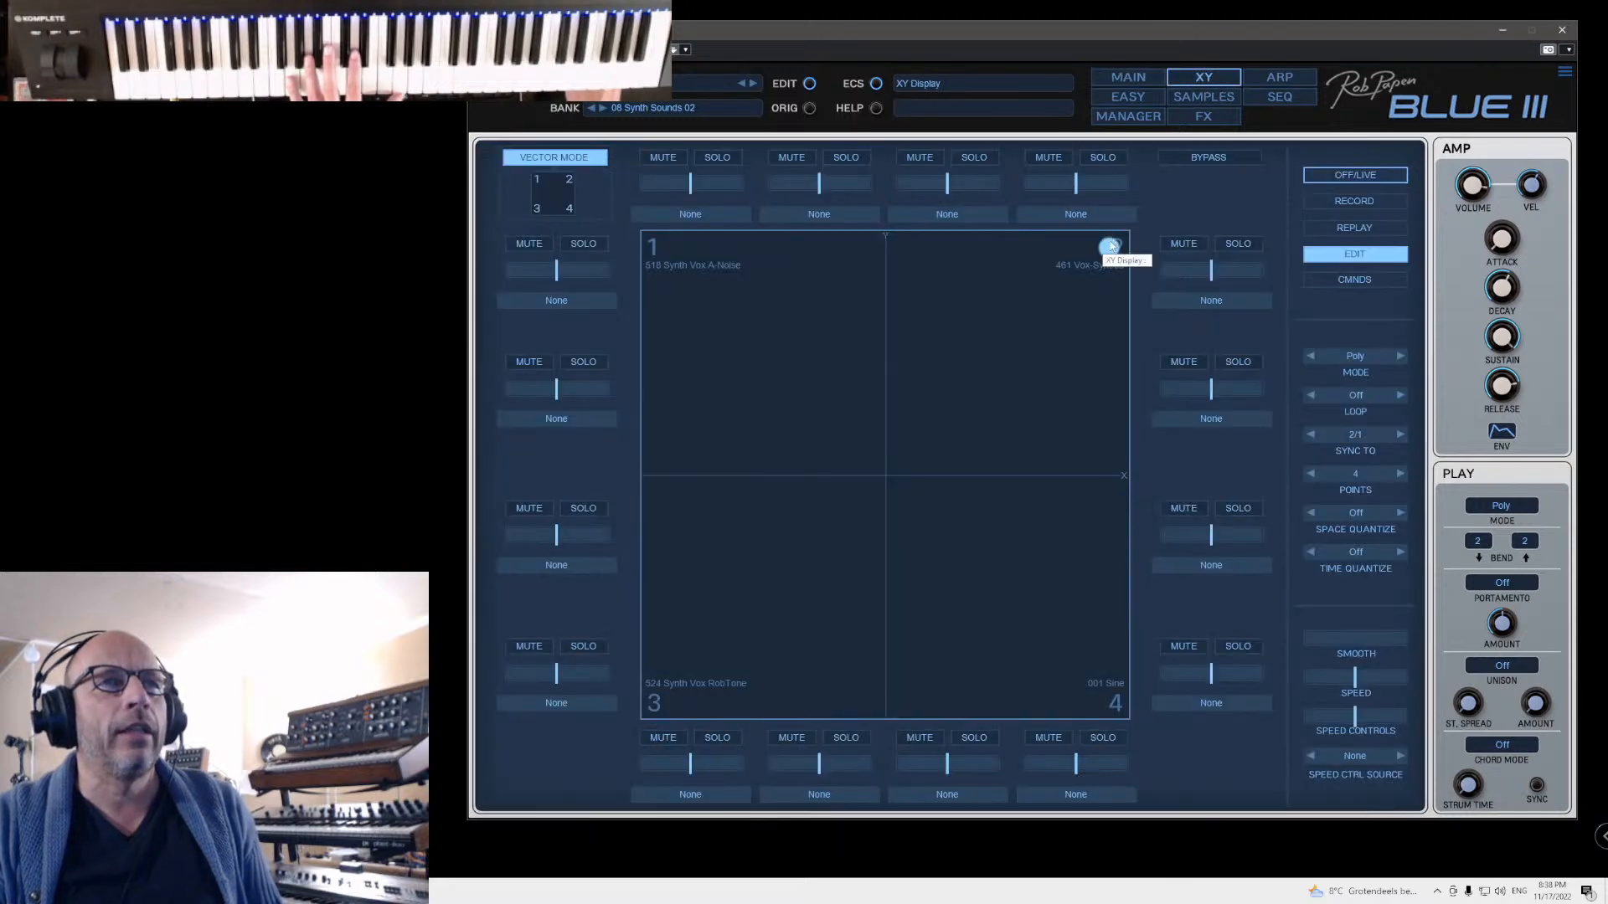
Step: Move the vector point through oscillator 1's and oscillator 3's corners and back near oscillator 2's, and set the XY pad to Replay
drag(702, 282, 673, 238)
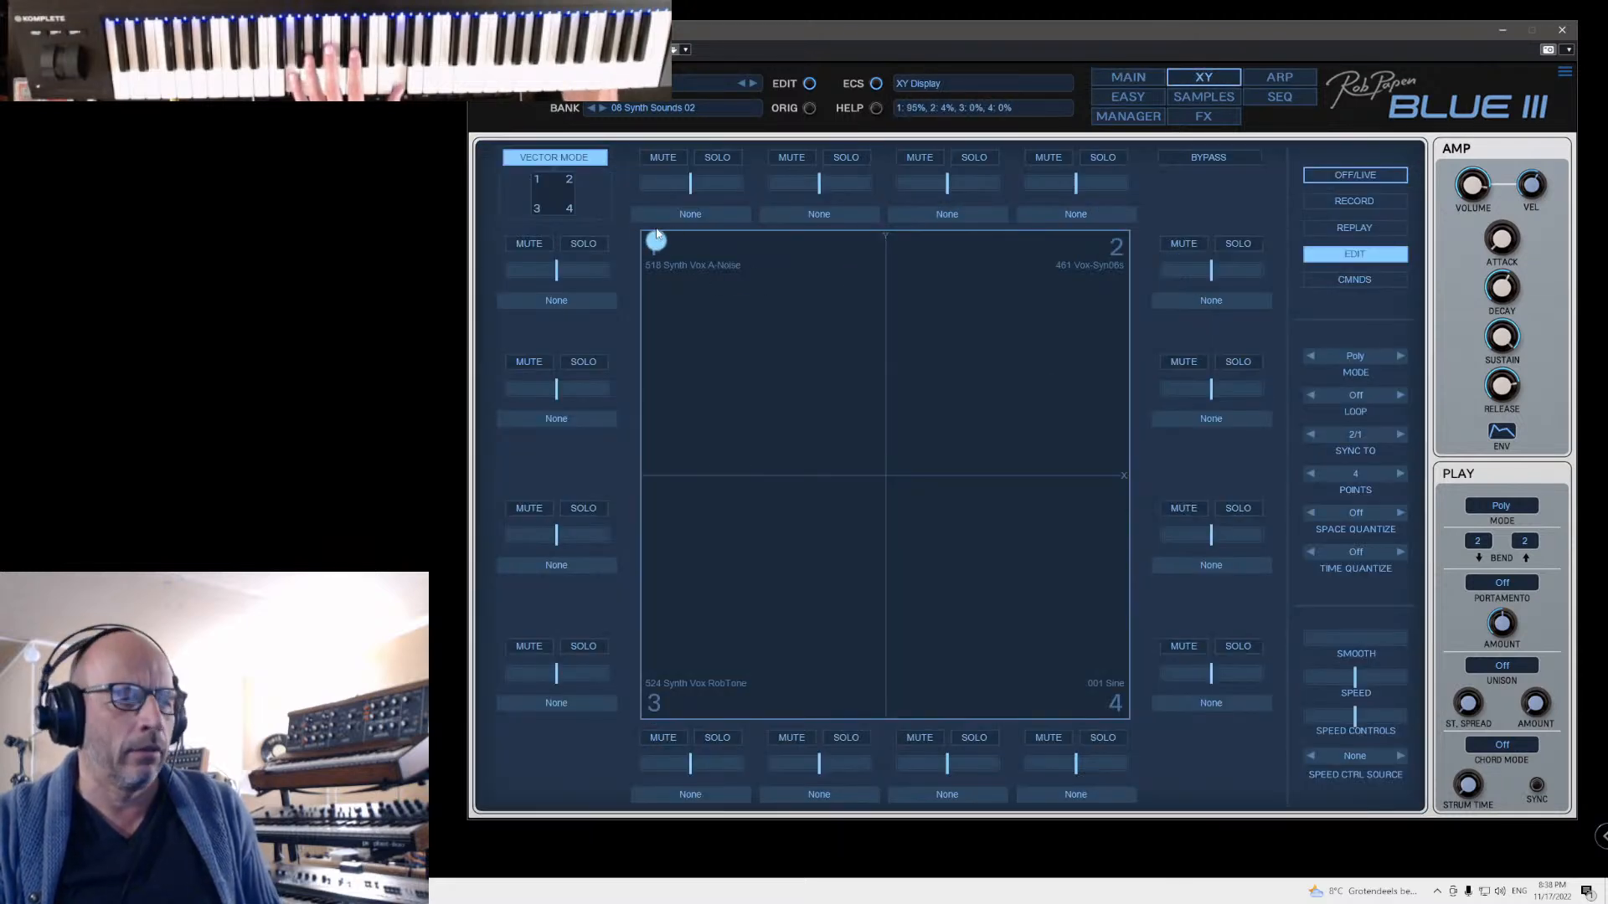
drag(1035, 219, 665, 717)
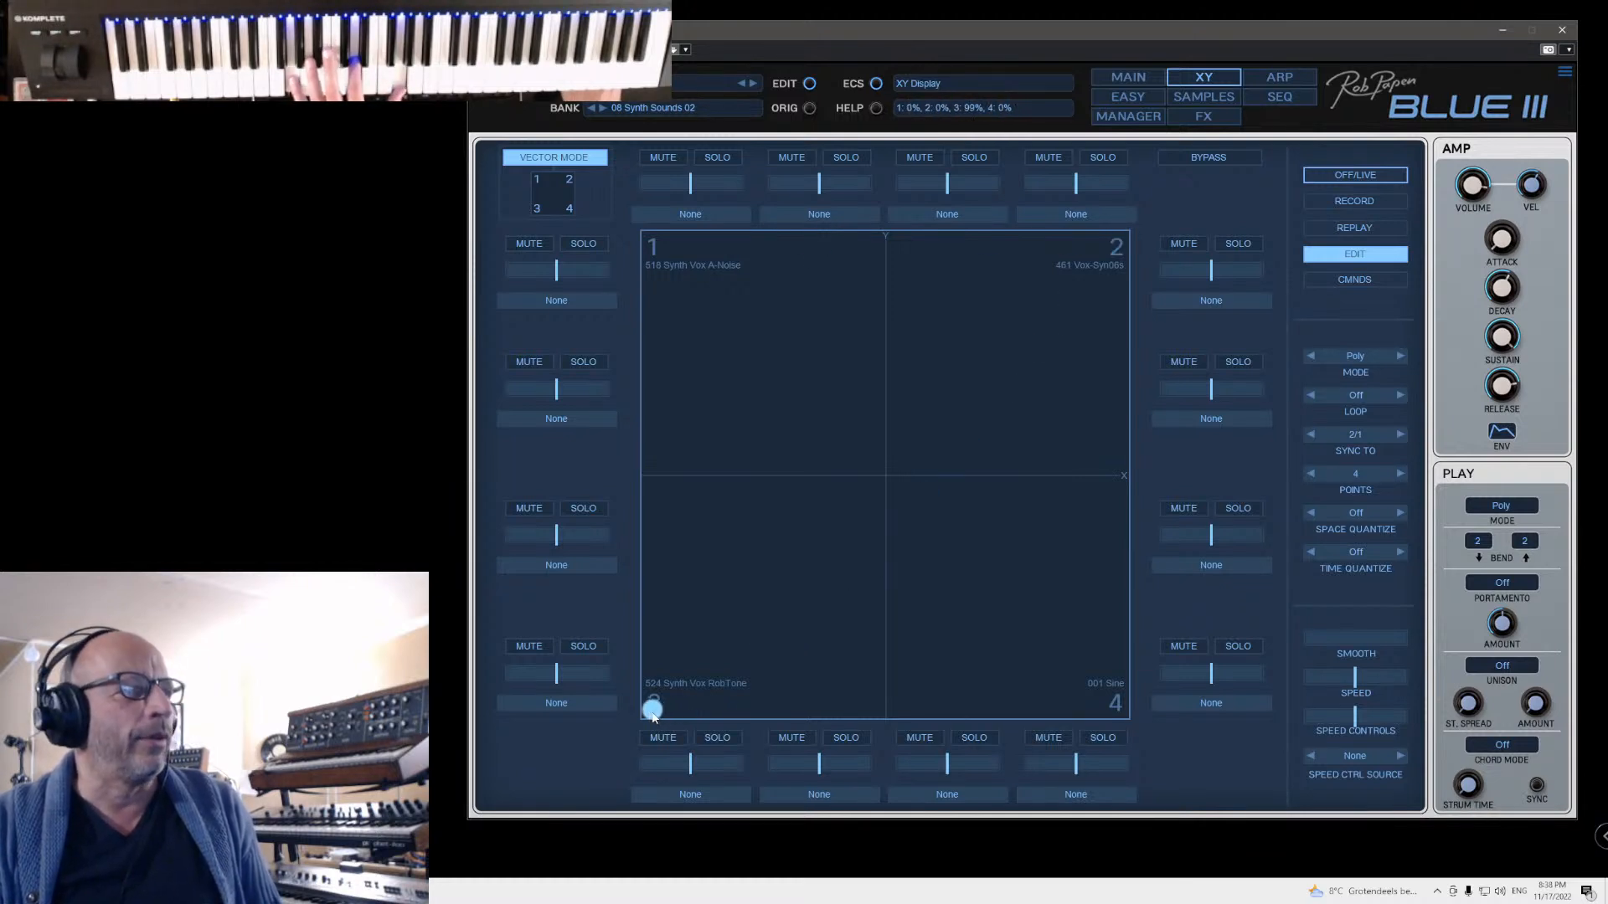
drag(654, 717, 776, 430)
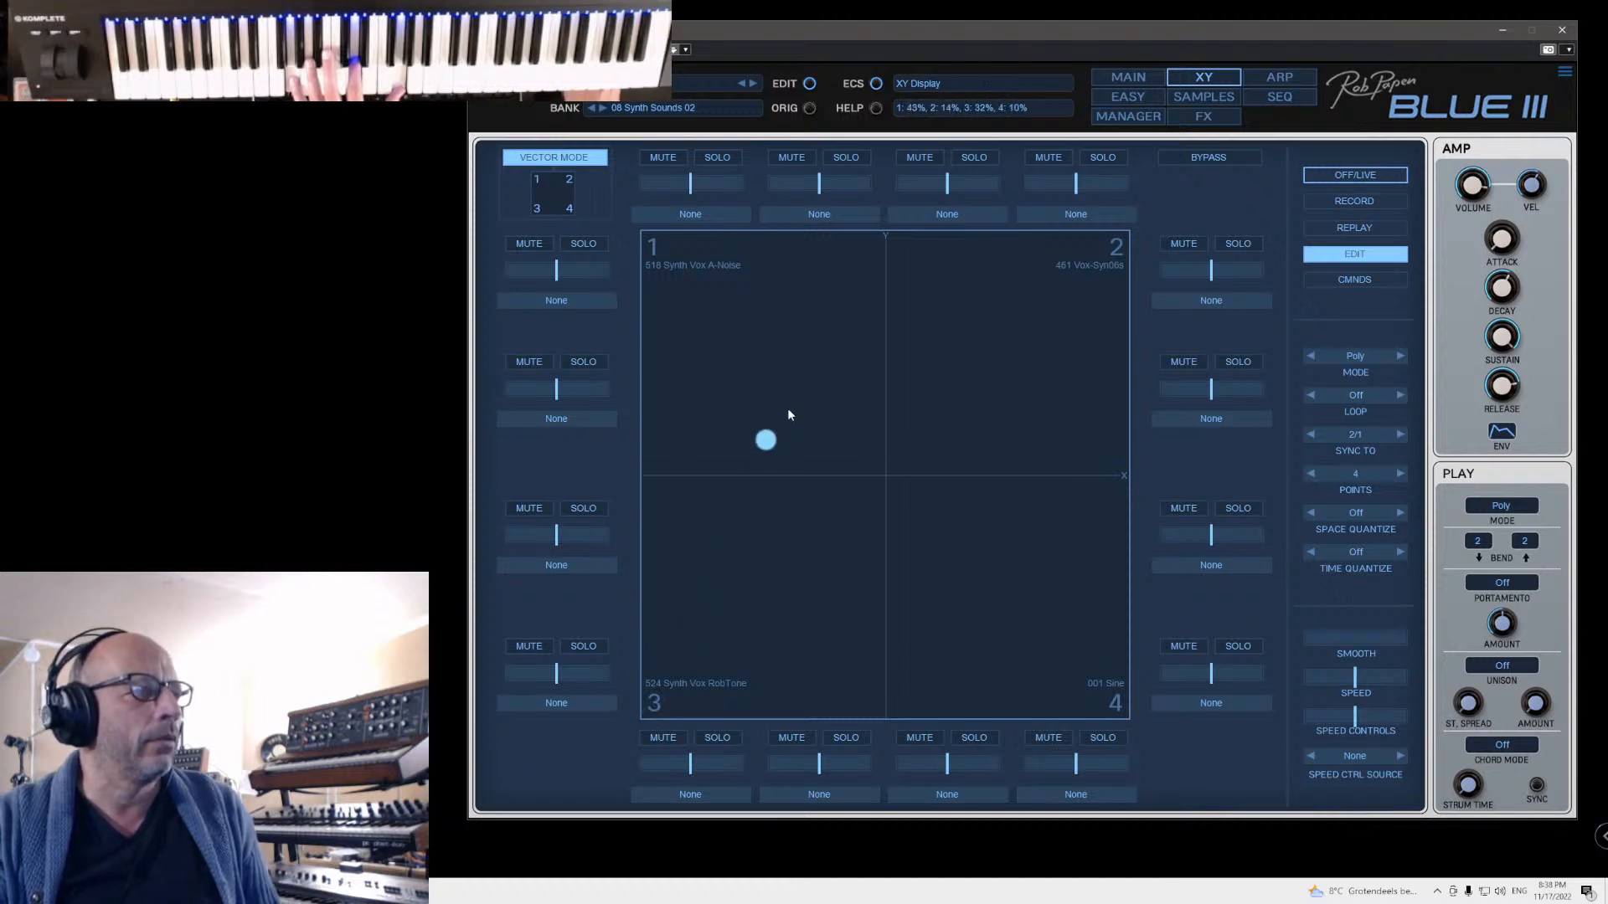
drag(971, 389, 925, 279)
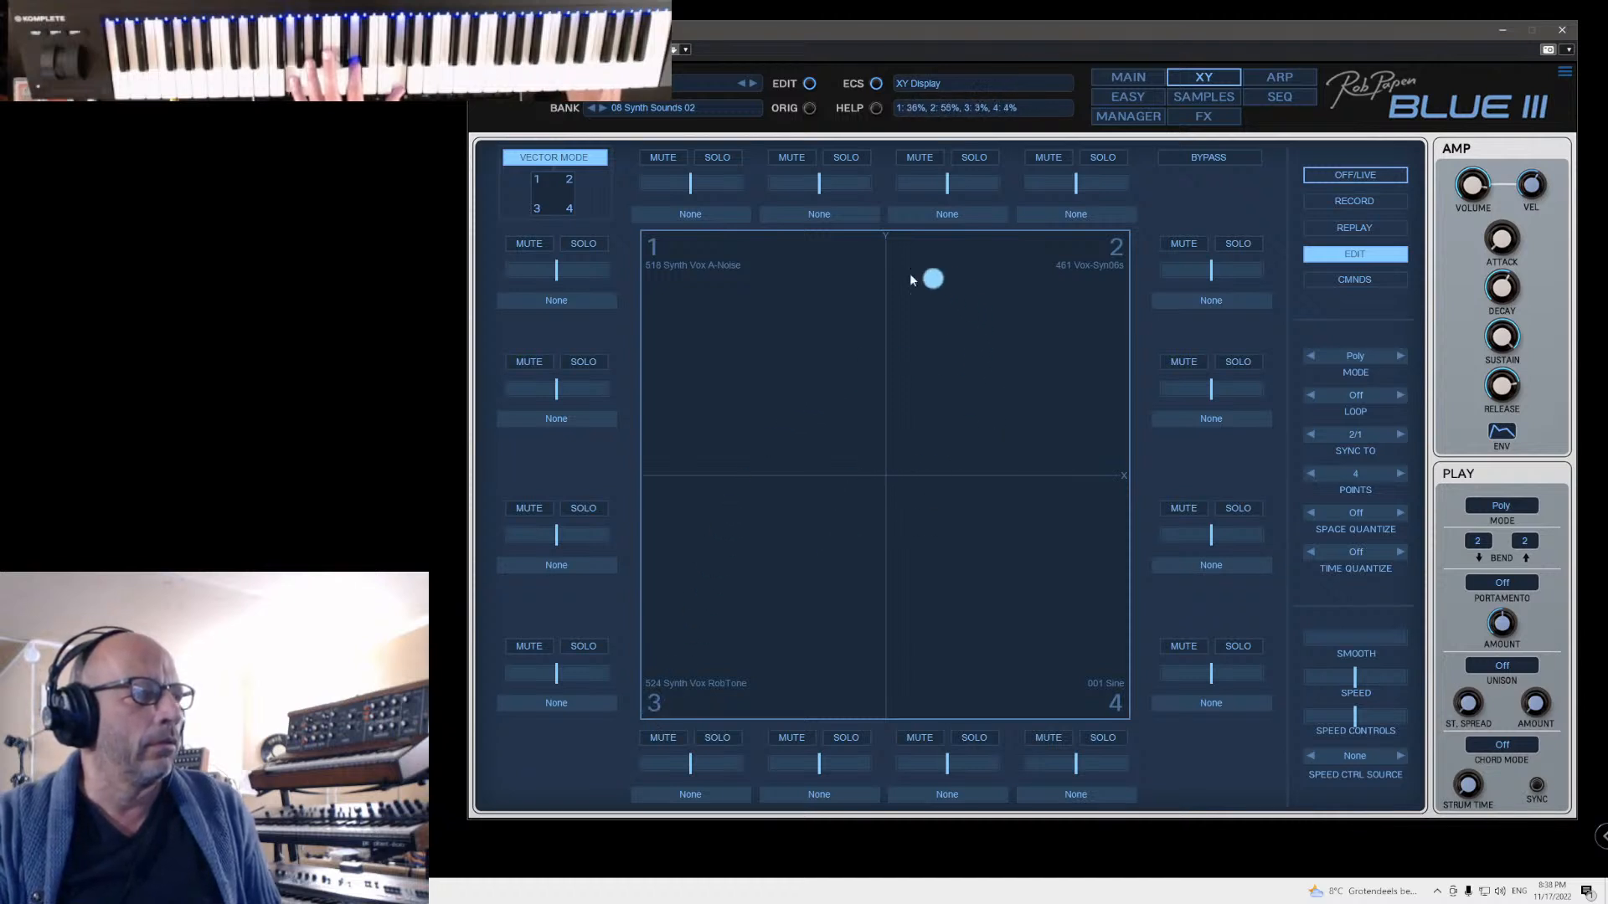
drag(797, 478, 840, 373)
drag(661, 577, 1047, 287)
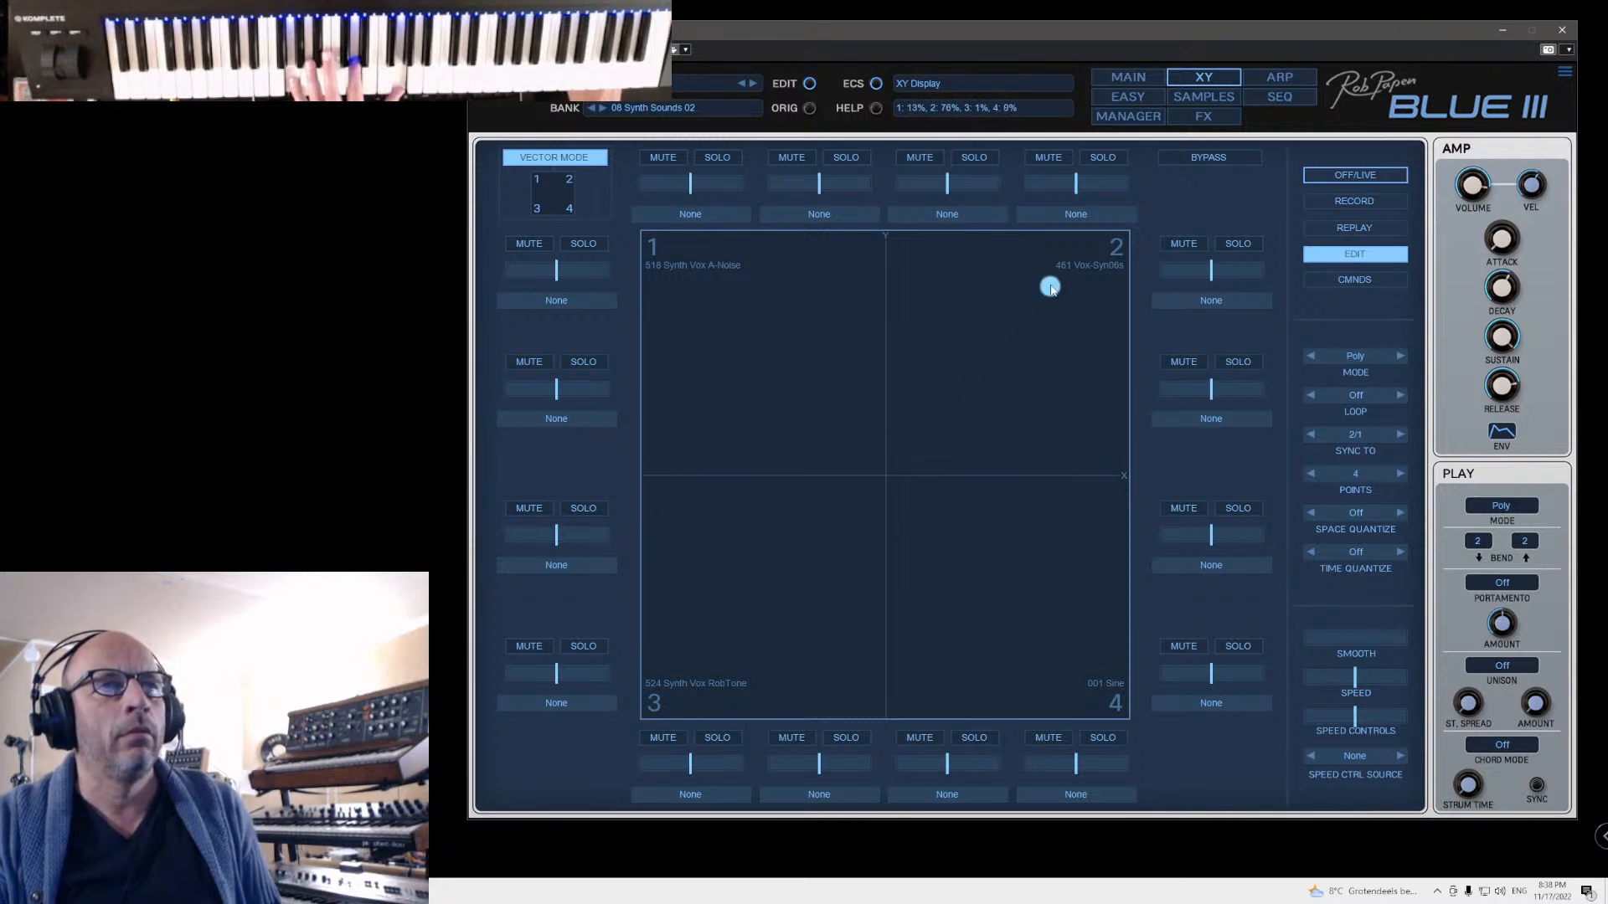
click(1363, 234)
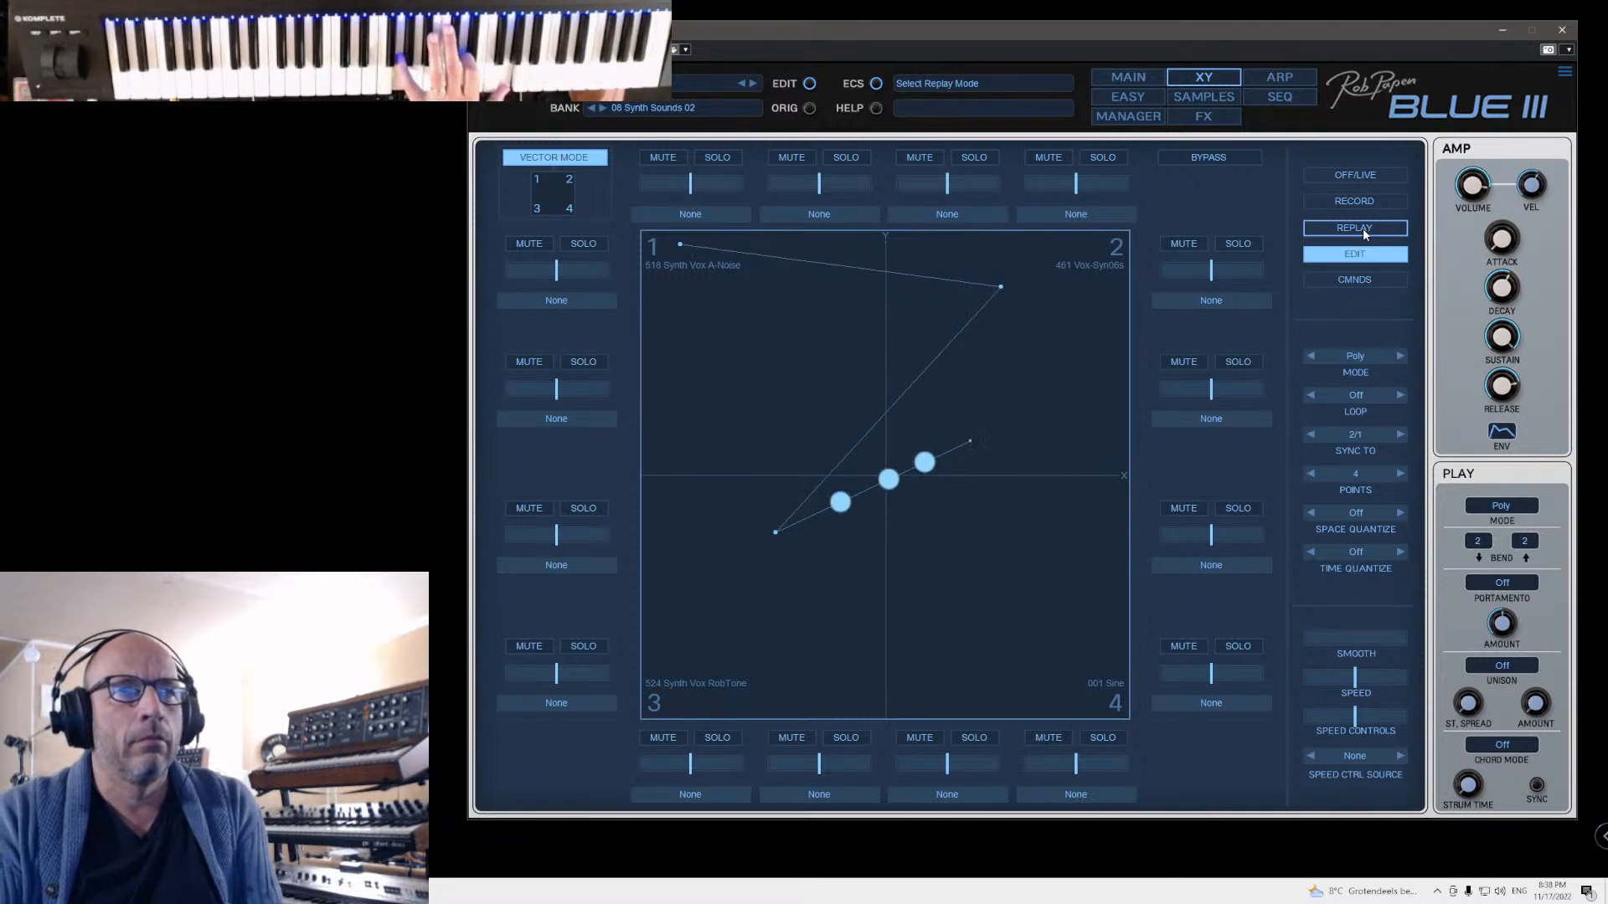
Step: Turn oscillators 1, 2 and 3 off to leave only oscillator 6, and turn all three back on
click(1128, 77)
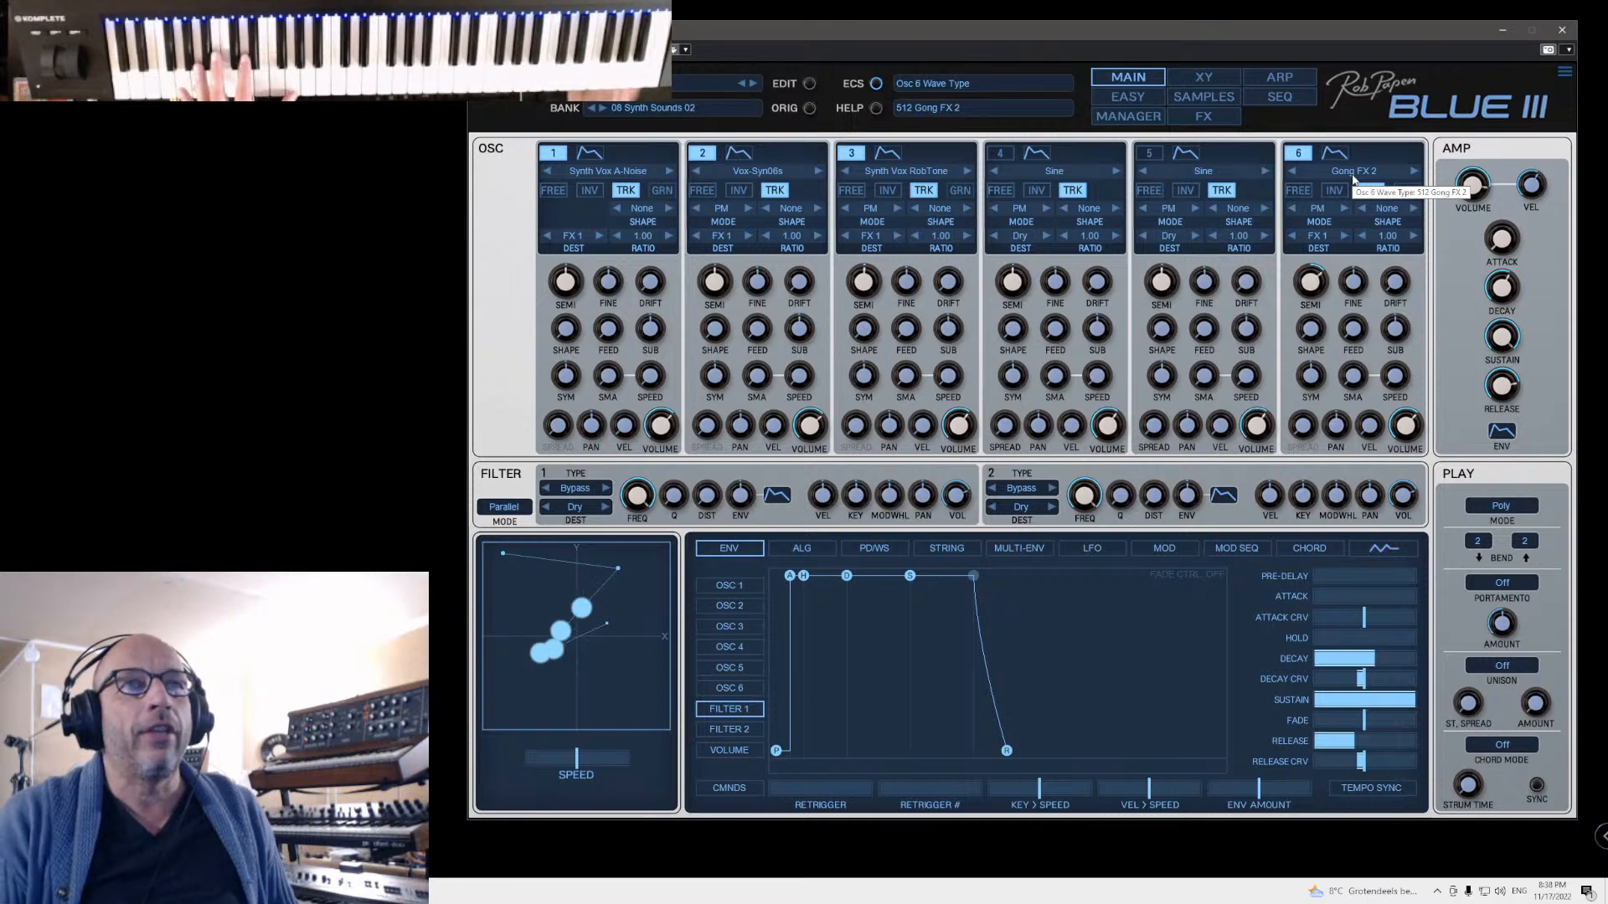
click(553, 155)
click(702, 154)
click(850, 156)
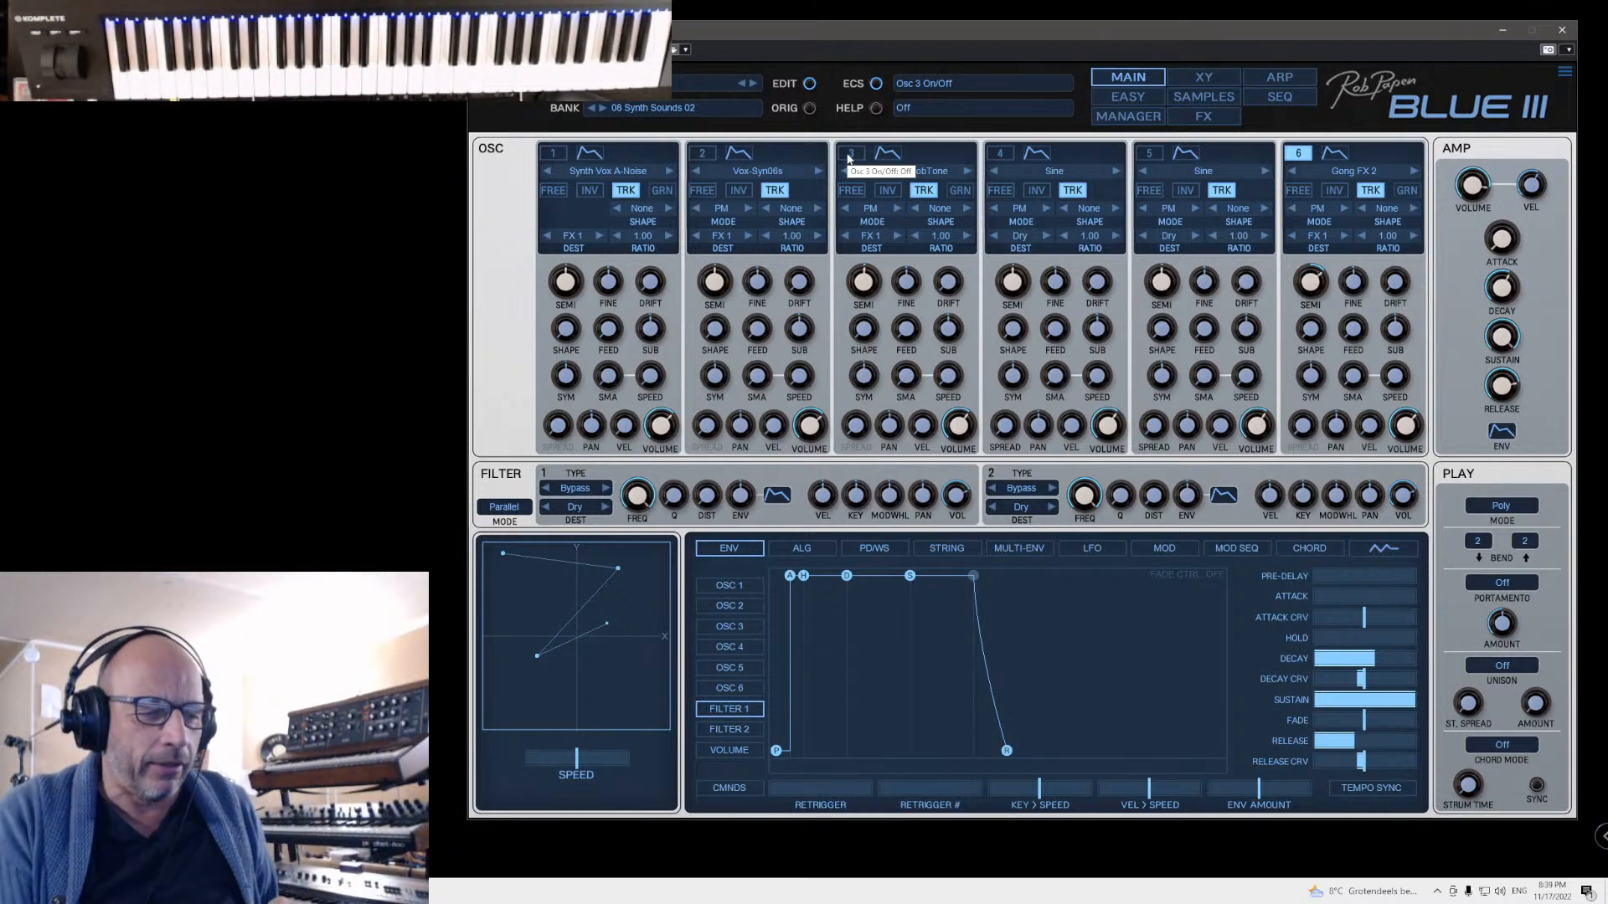
click(552, 154)
click(701, 154)
click(851, 154)
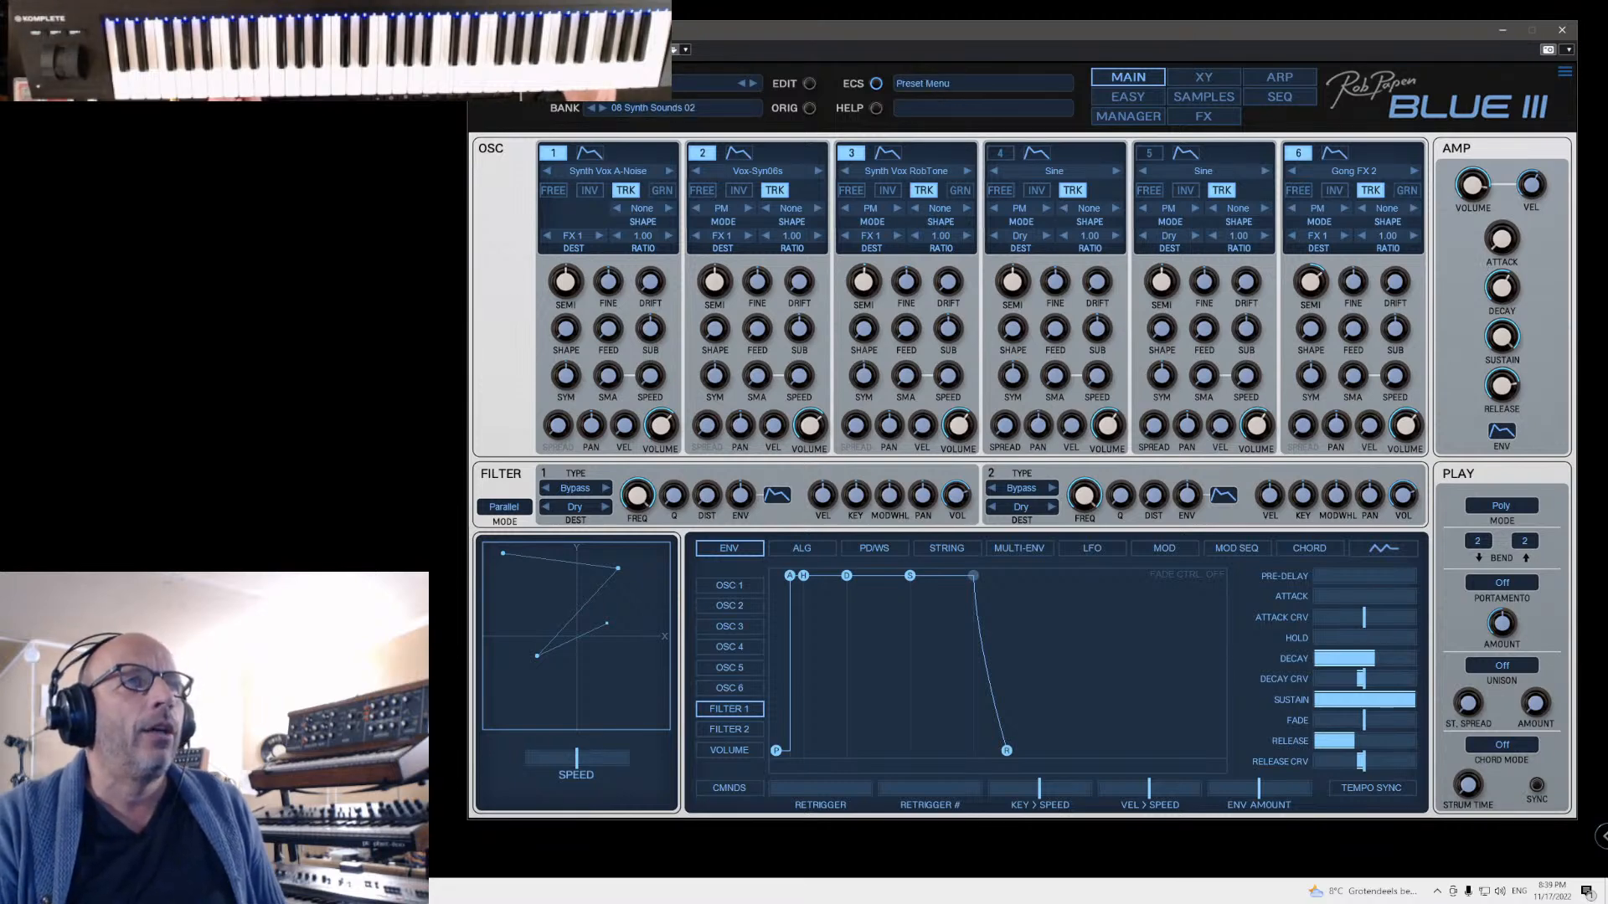
Step: Show the preset menu's options and the preset manager's list for the current bank
click(653, 108)
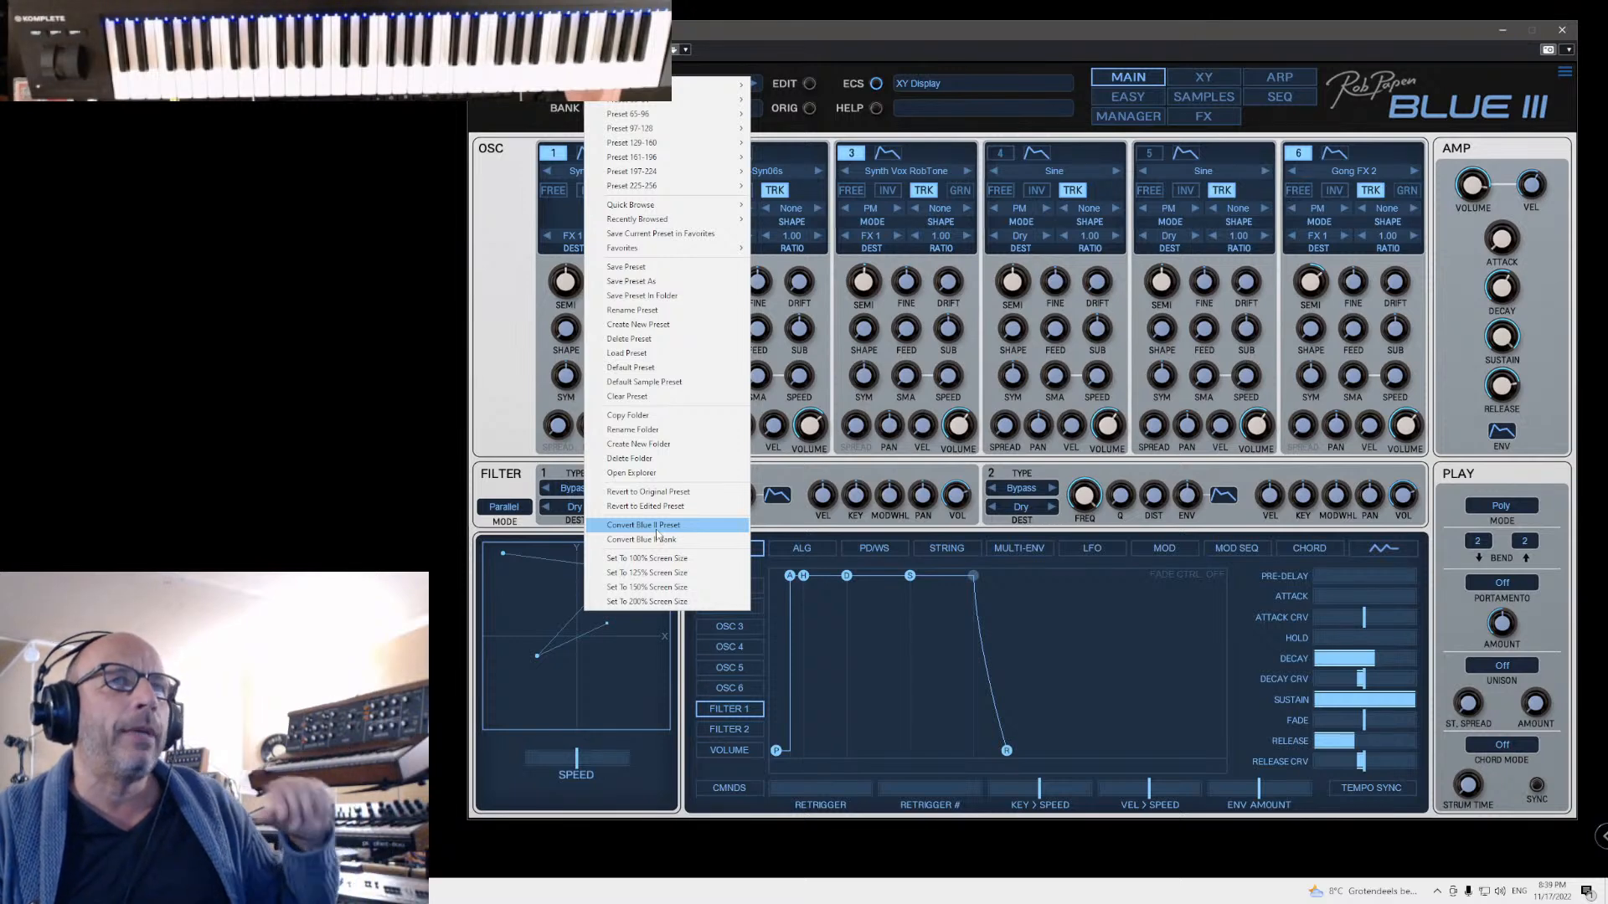
click(766, 25)
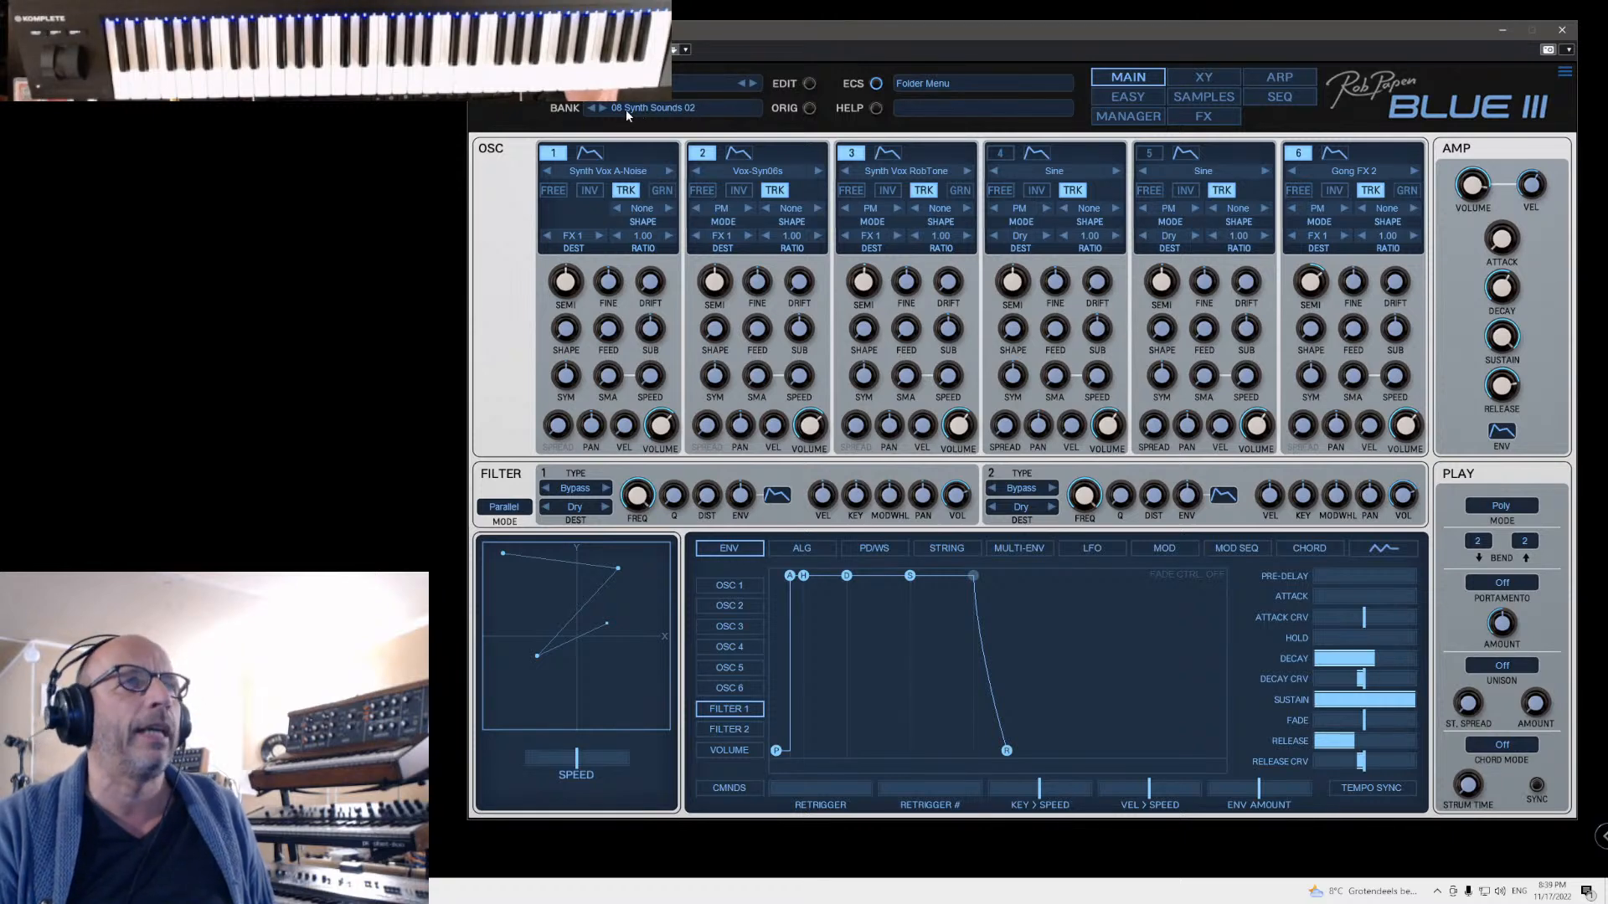
click(1132, 114)
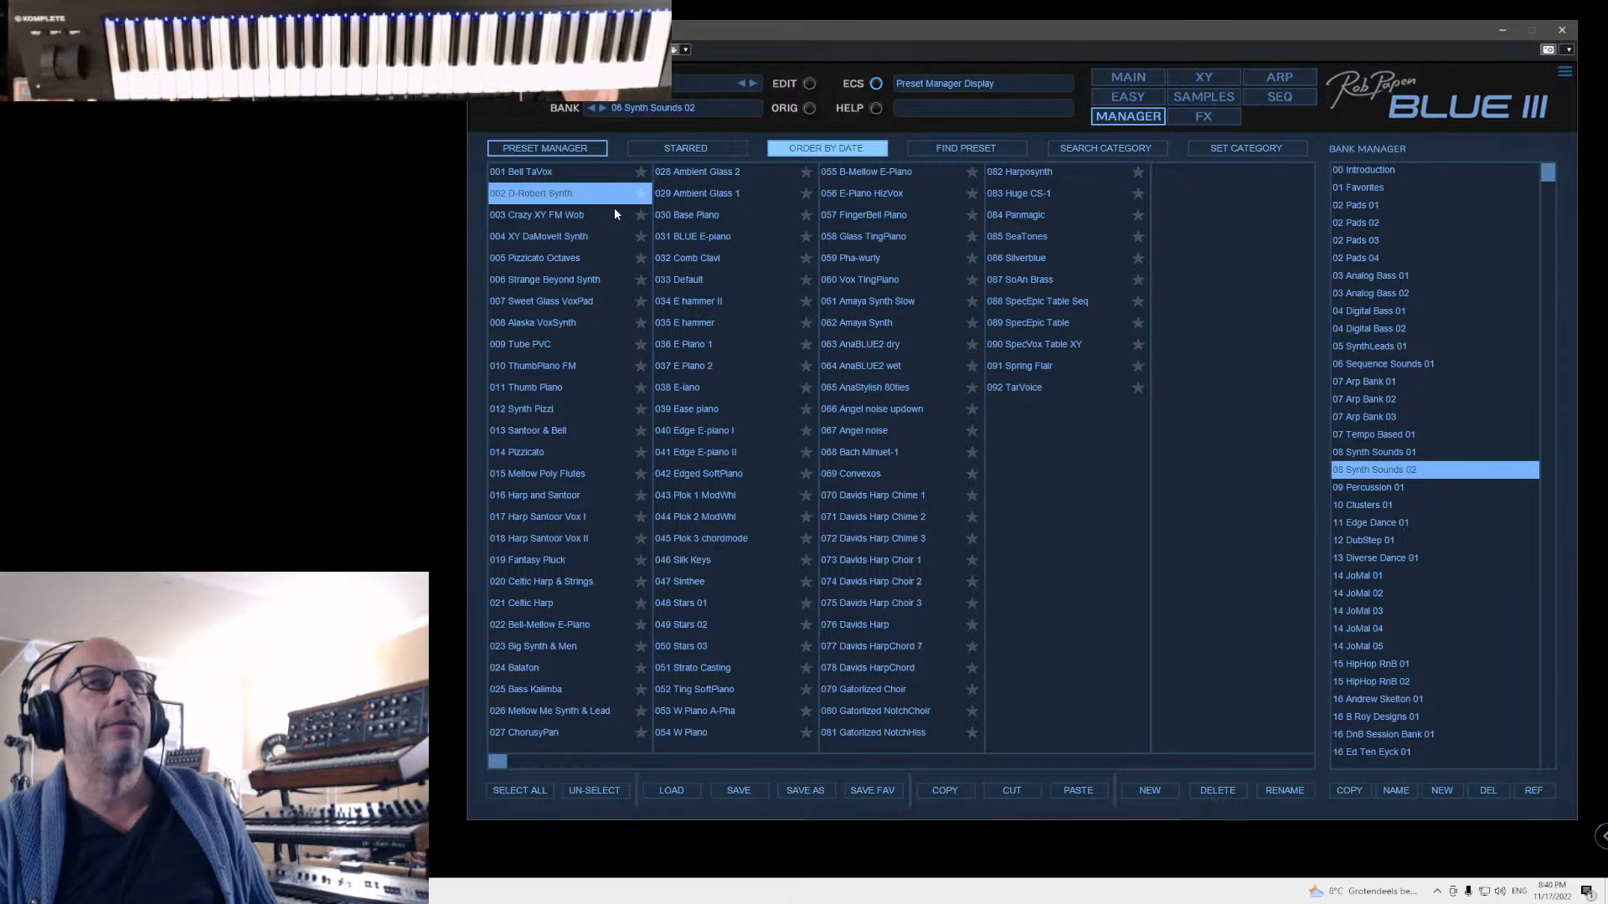
click(1127, 78)
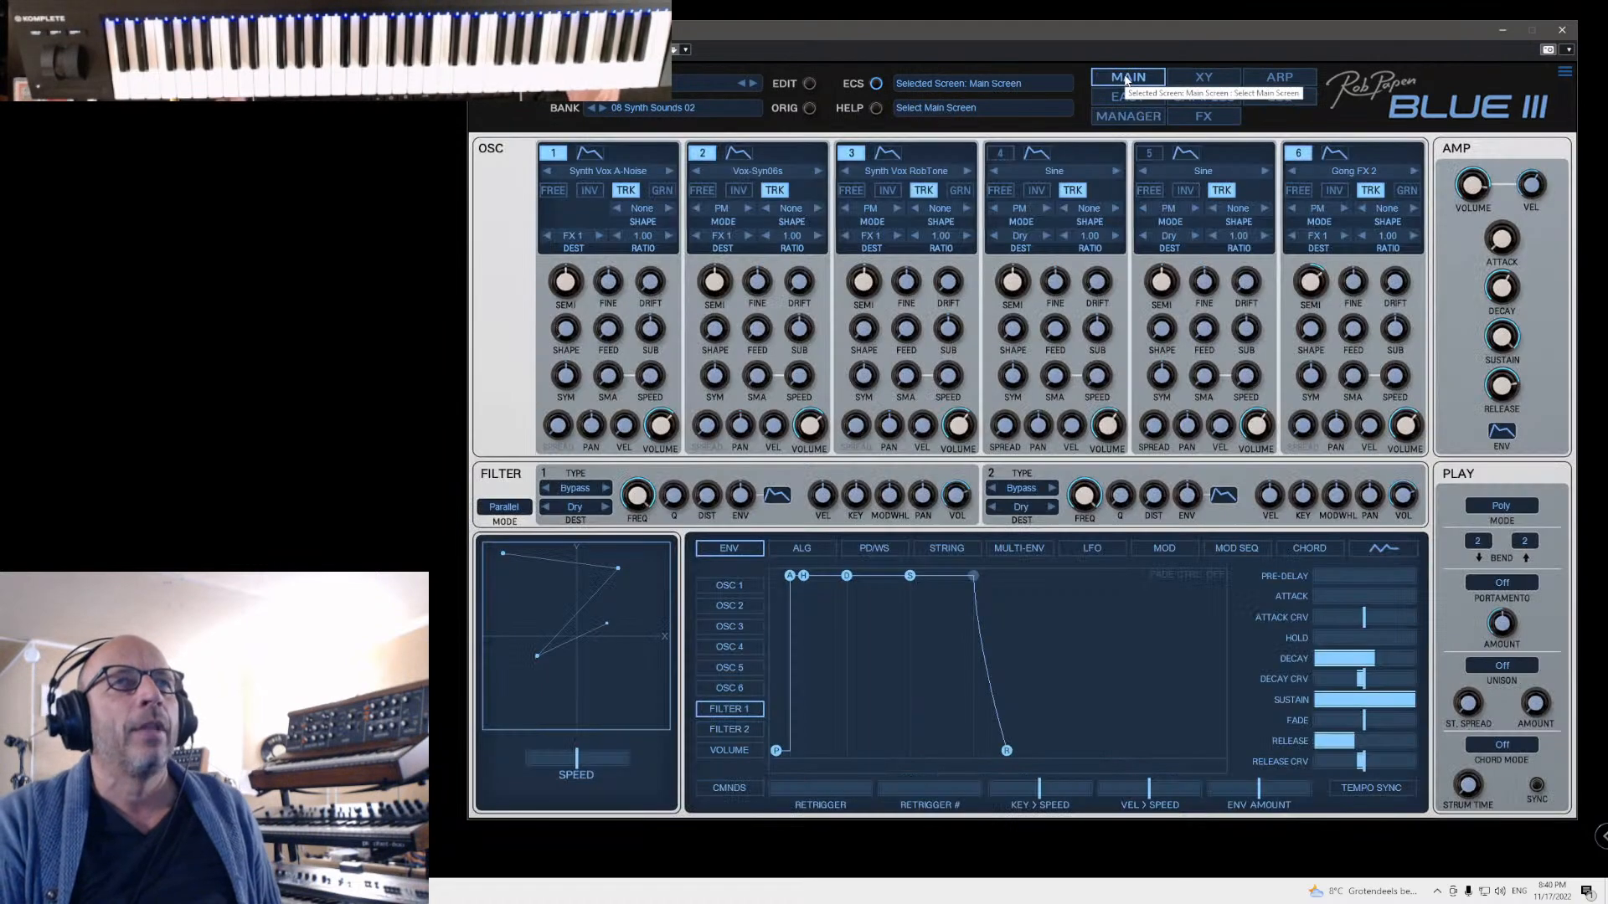
click(648, 101)
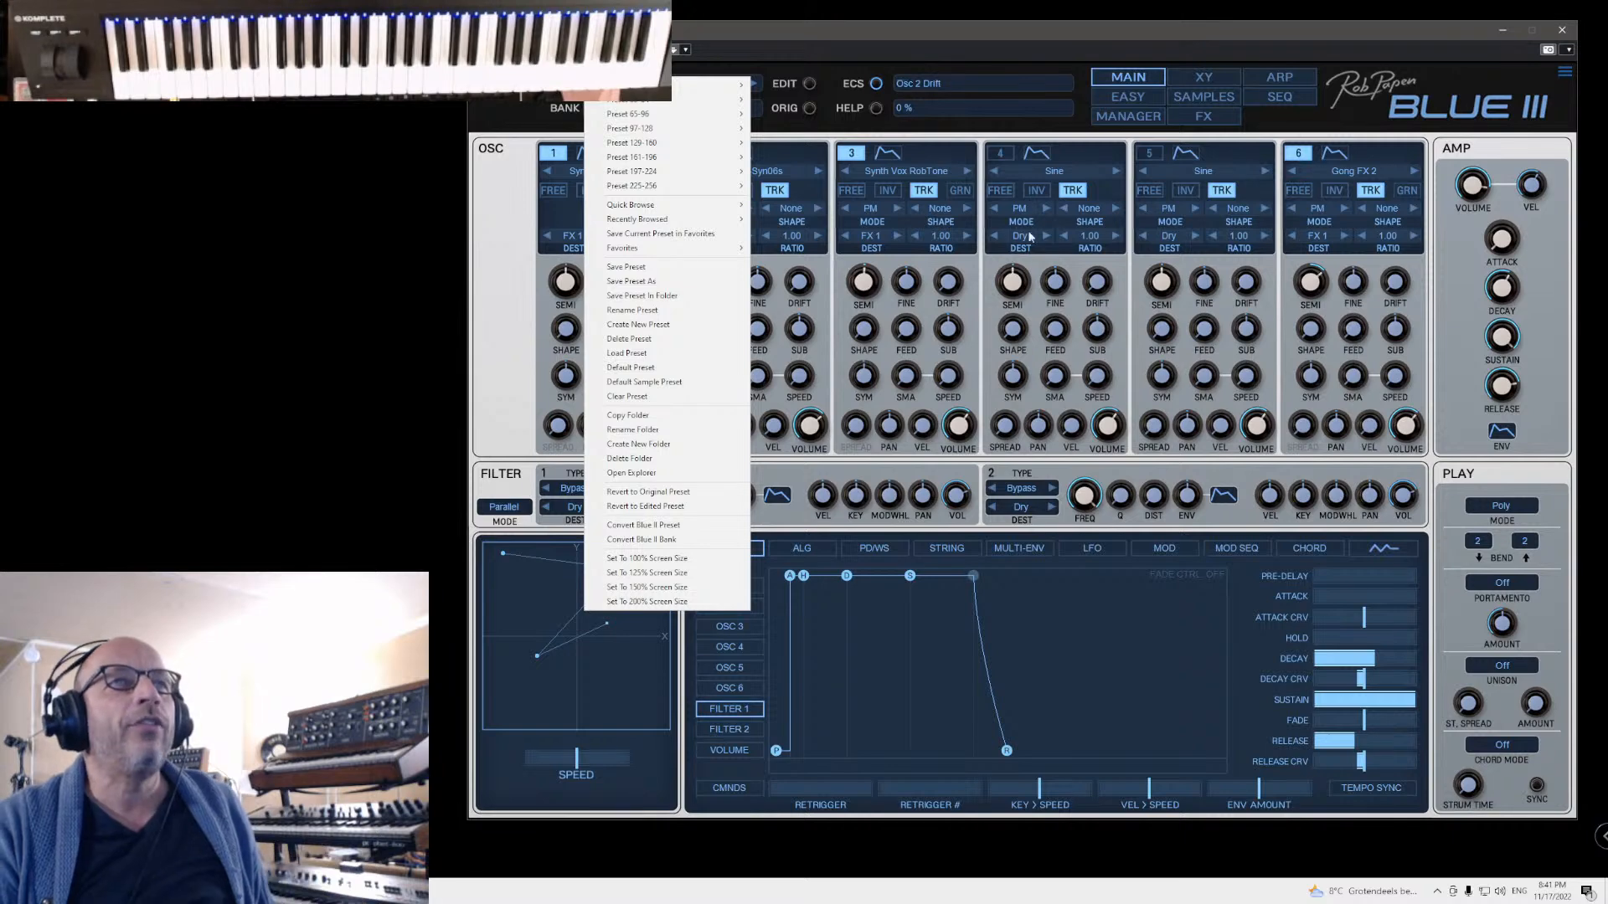
click(1077, 24)
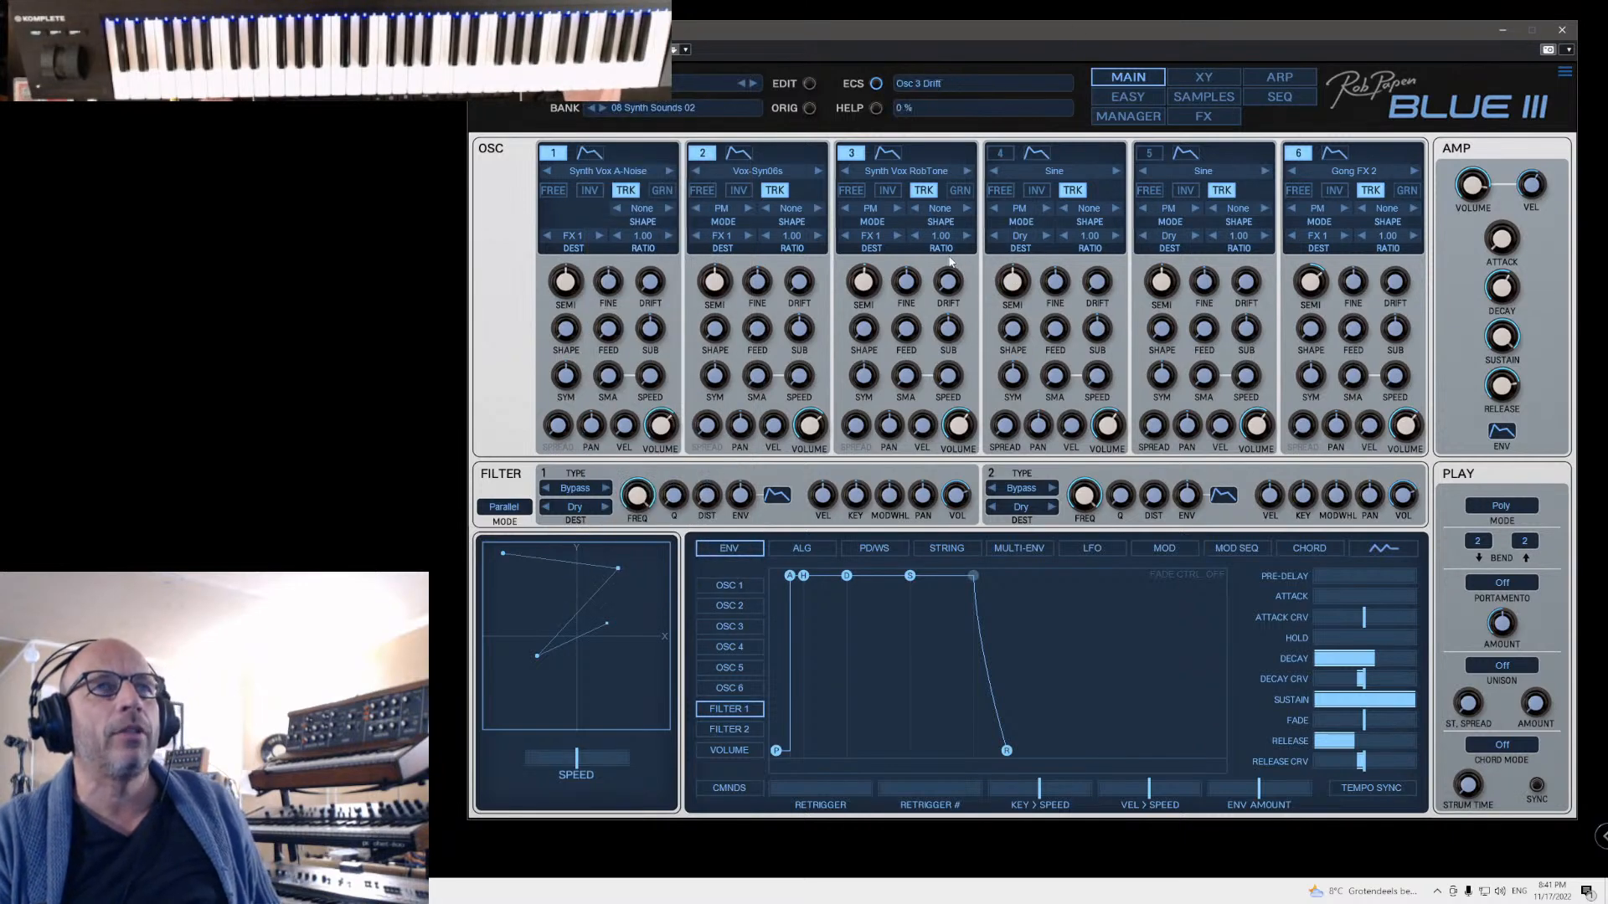
Step: Show oscillator 4's list of wave types and the Sample Edit and Layer Edit views
click(1046, 172)
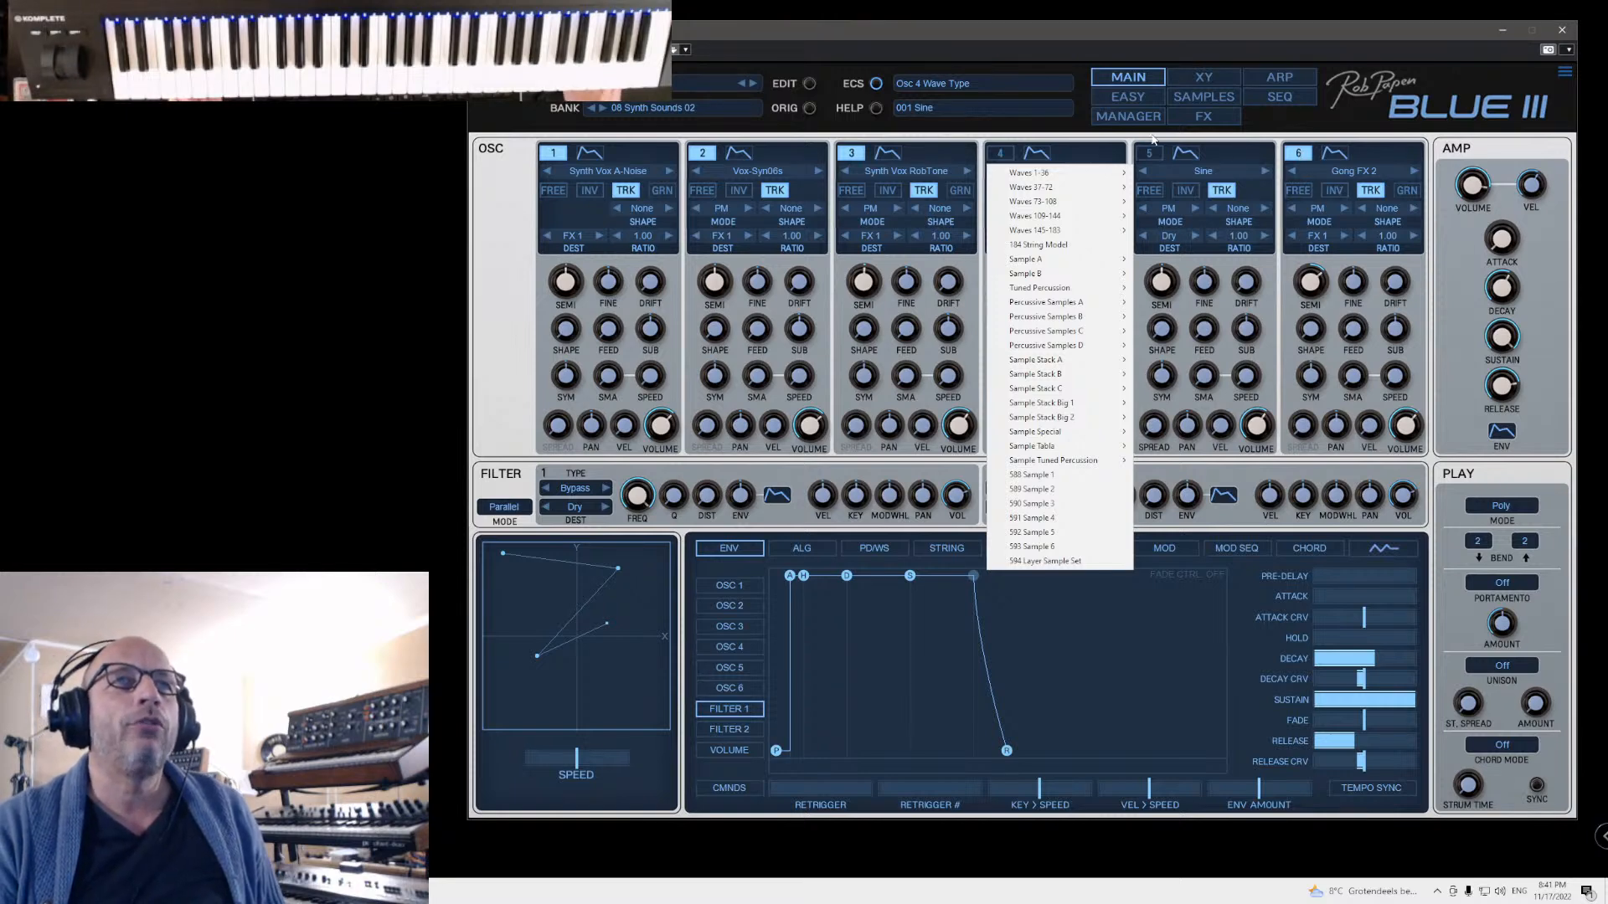
click(1188, 96)
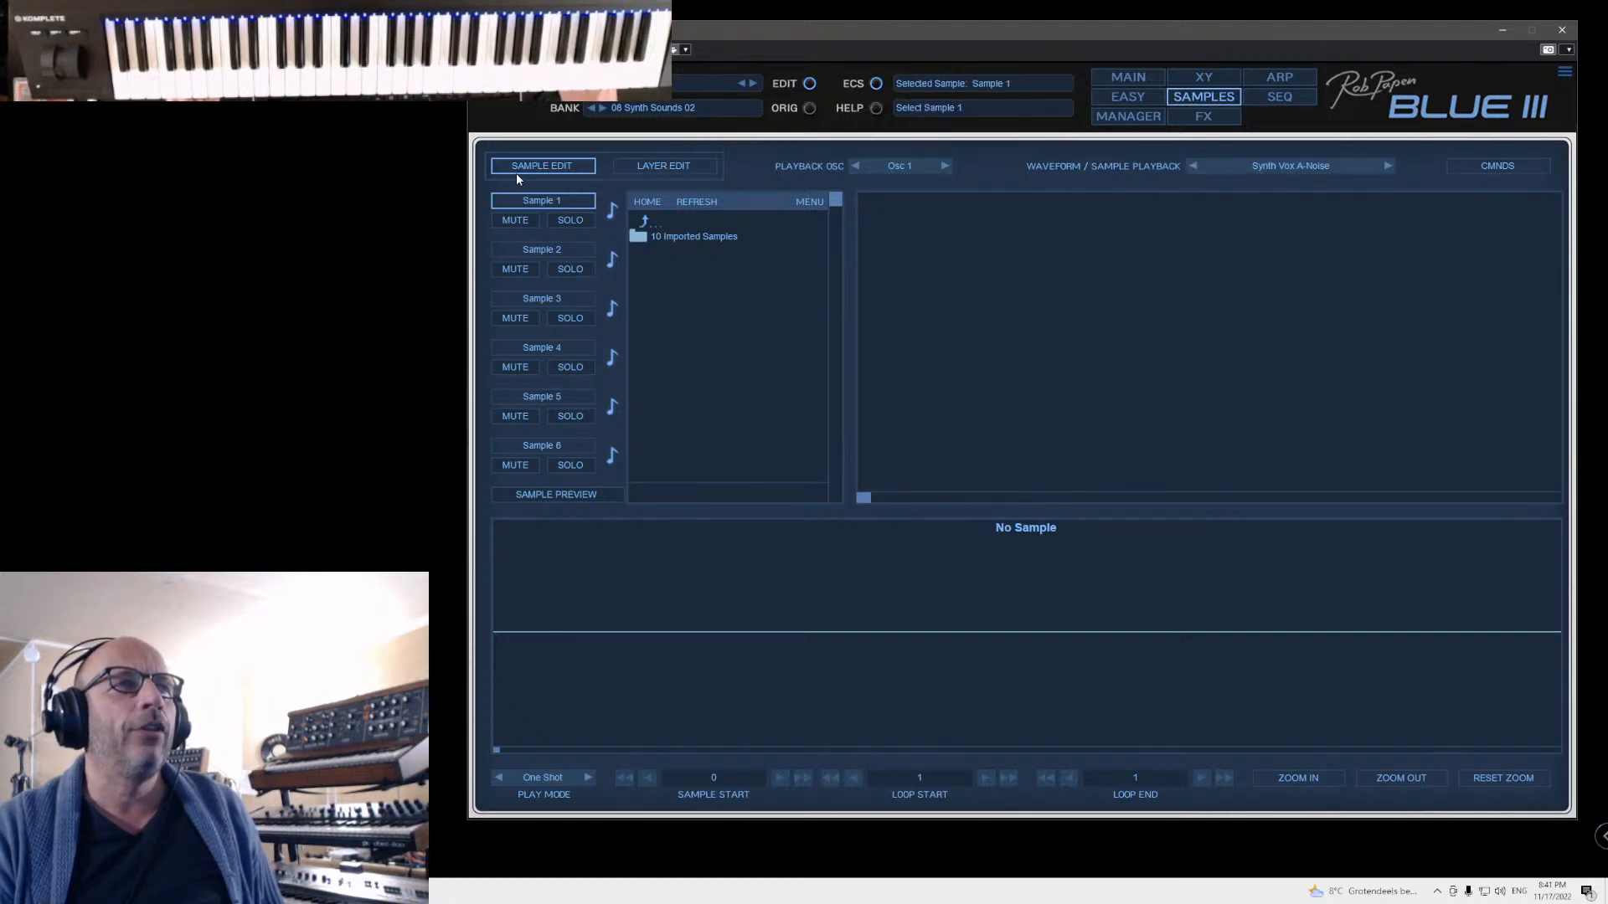
click(643, 171)
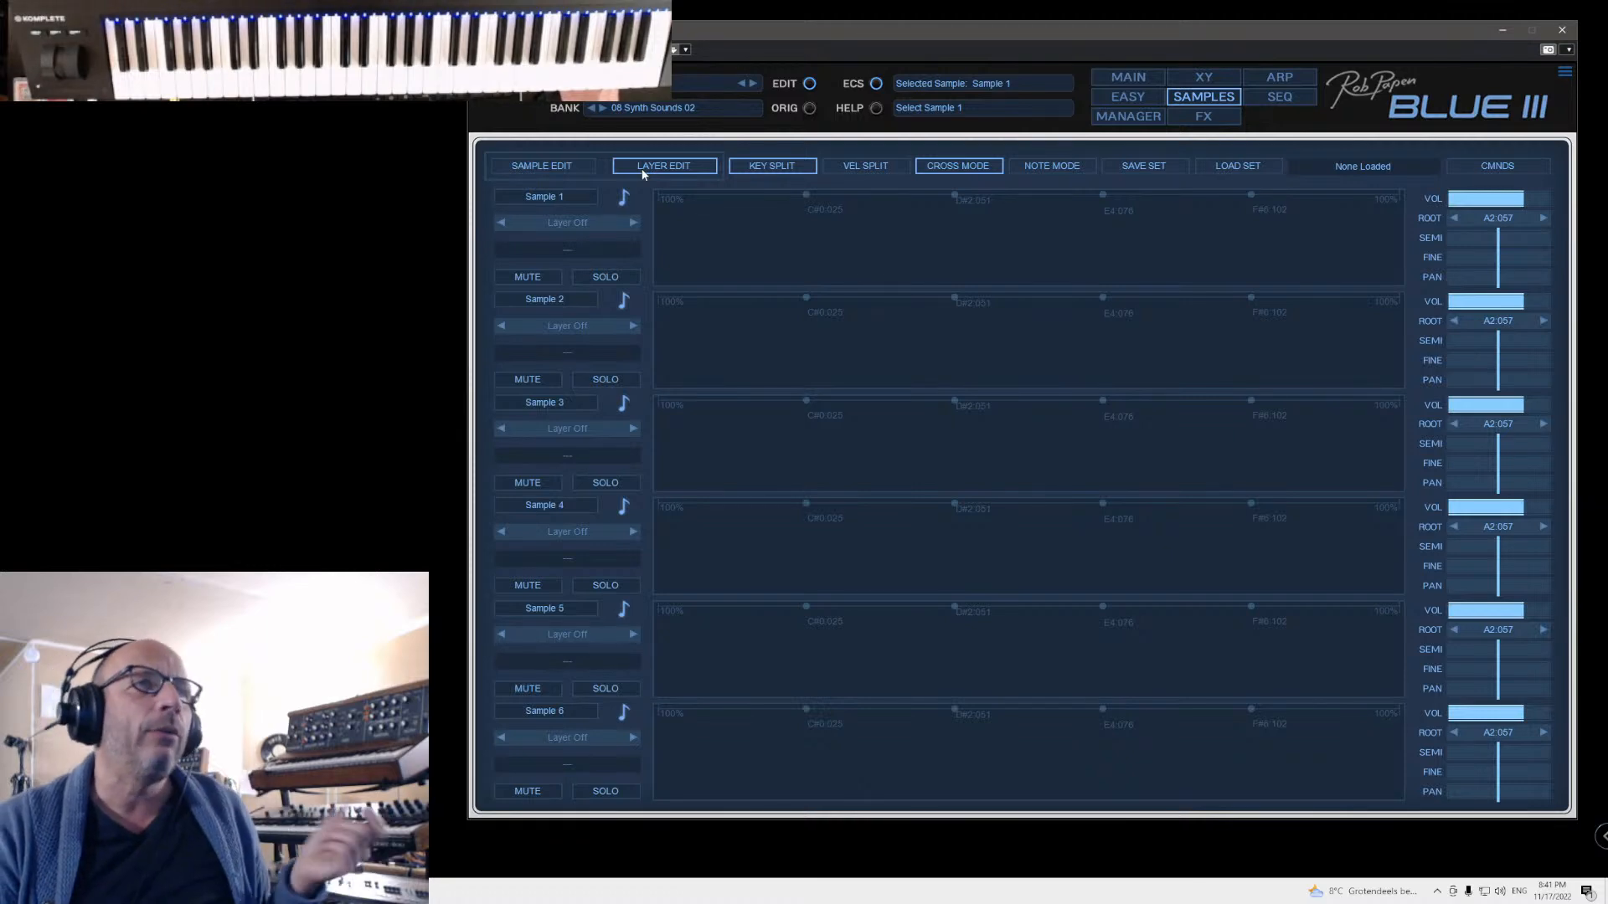
click(566, 169)
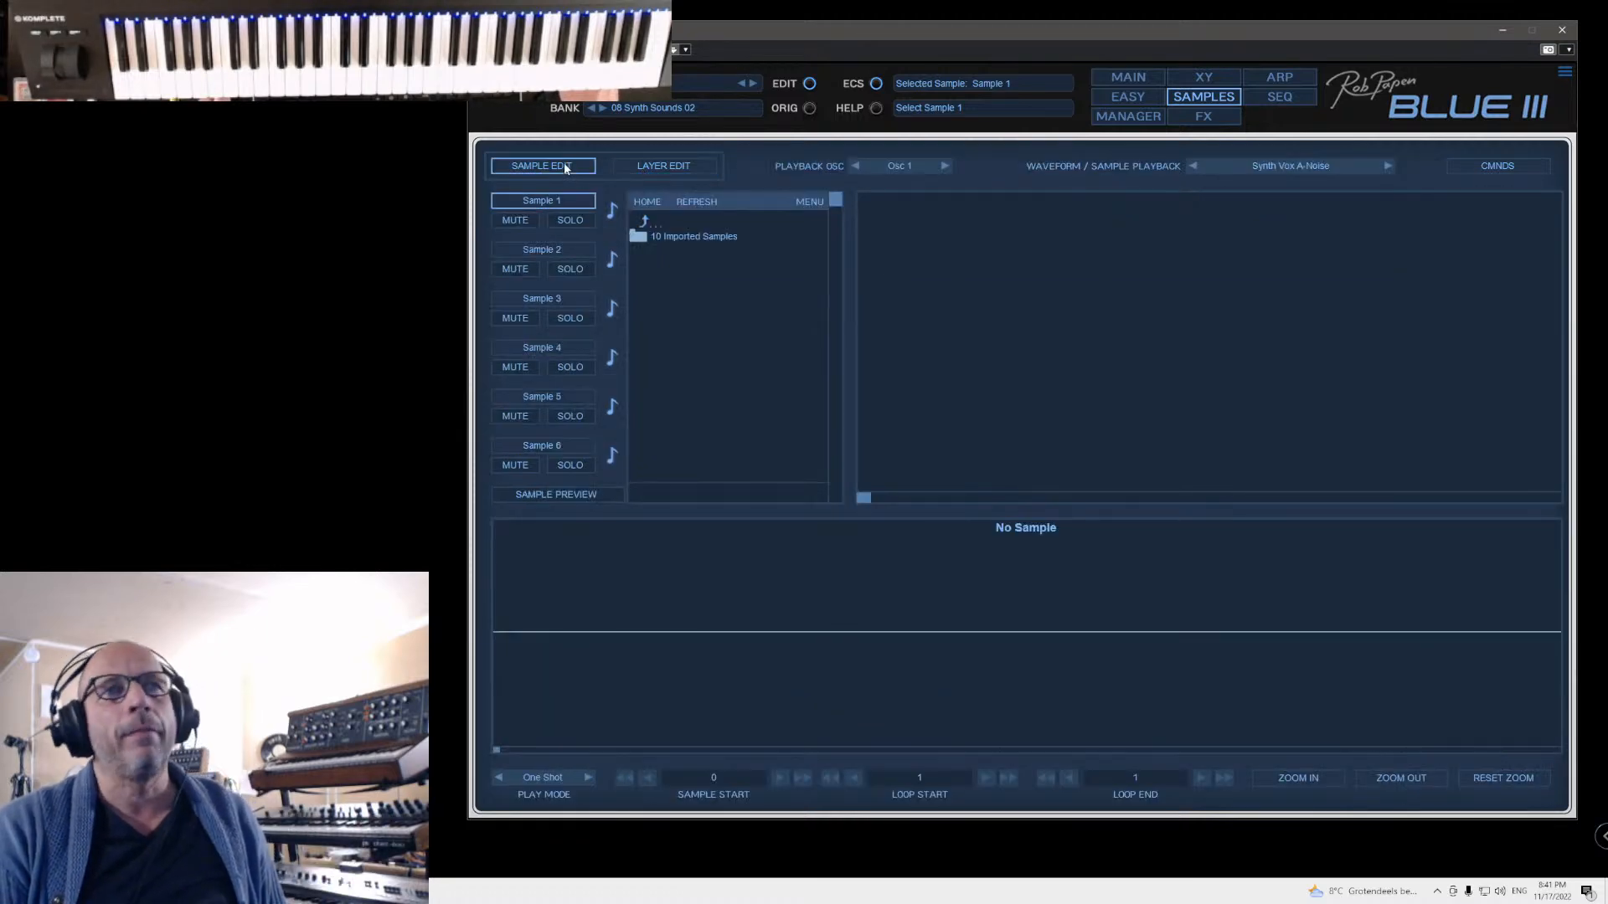
click(1131, 77)
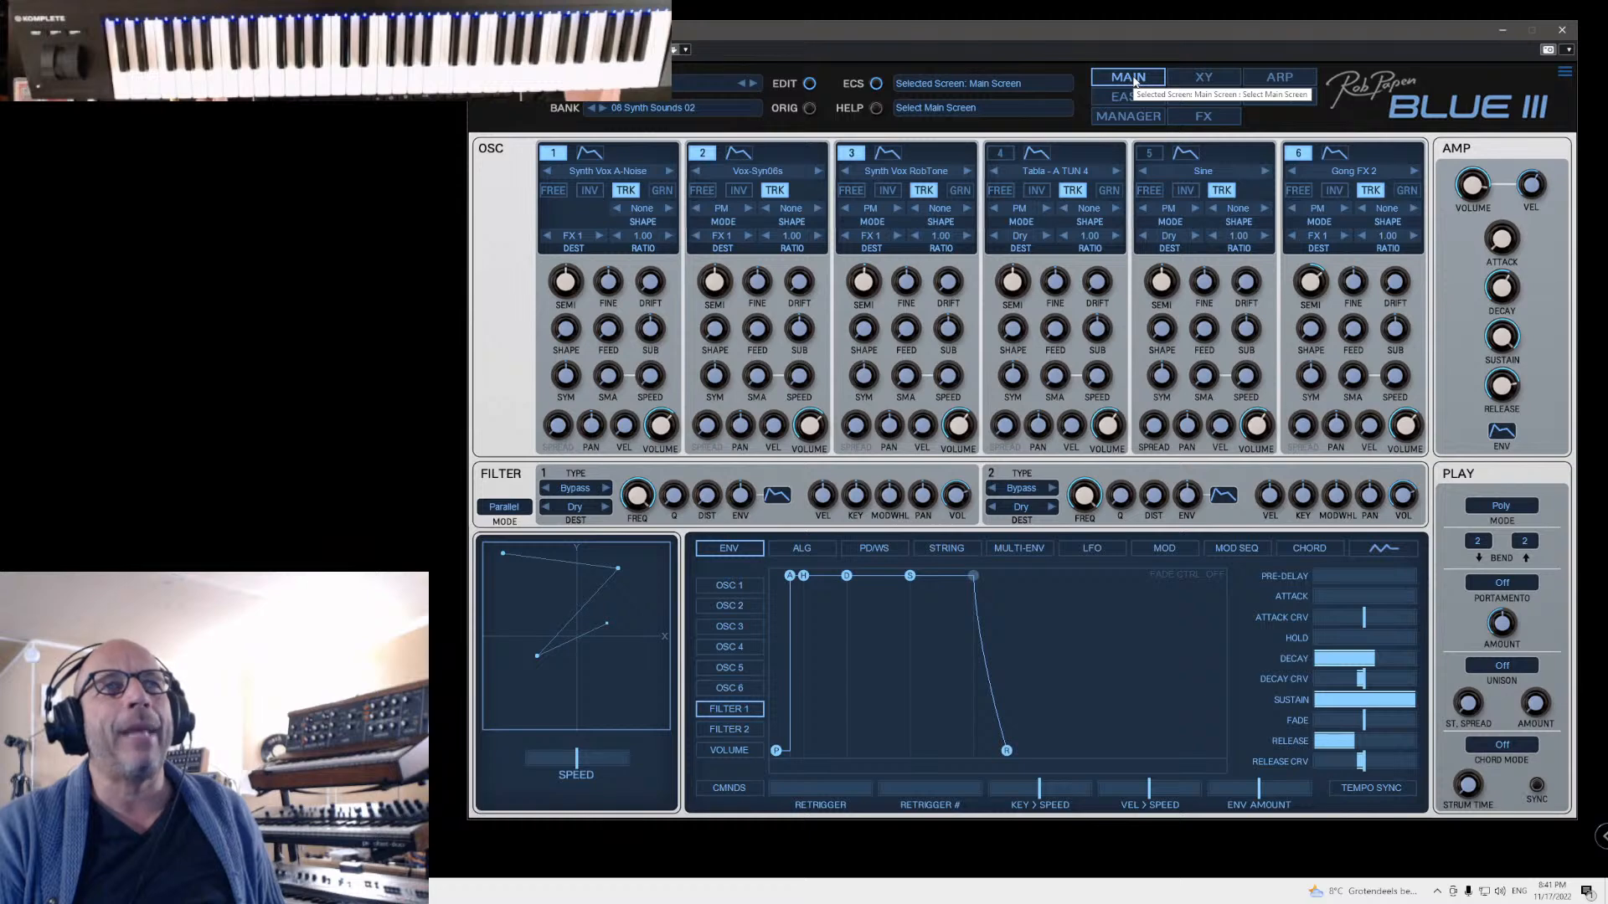
Step: Load Default Samples Preset from the 00 Introduction bank and show the preset menu's Default Sample Preset option
click(1128, 117)
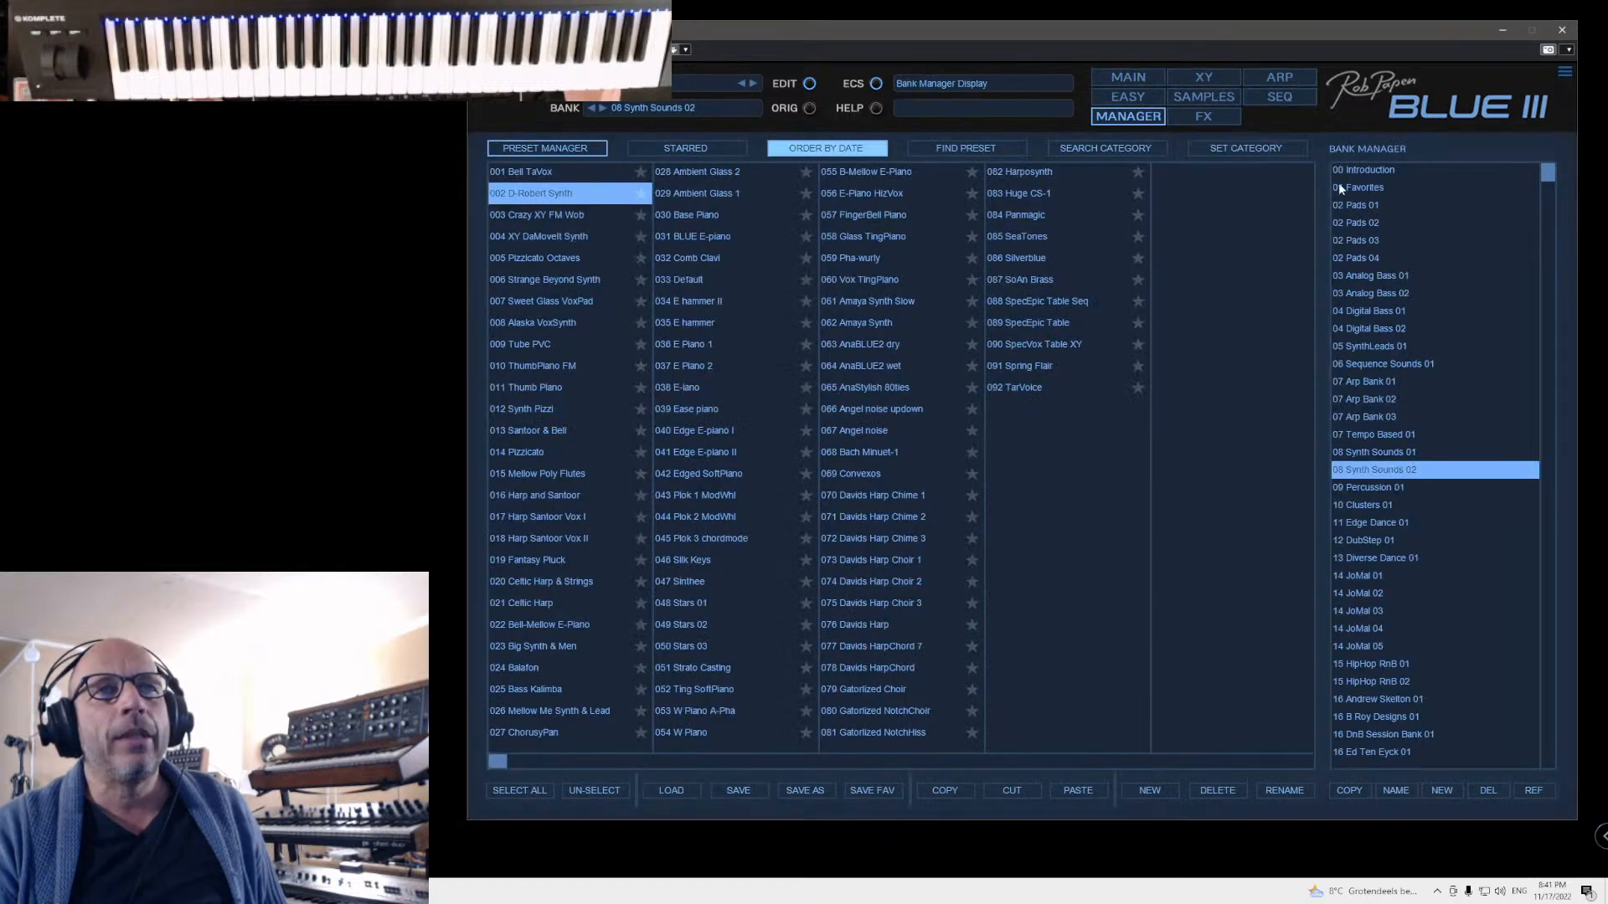
click(1362, 172)
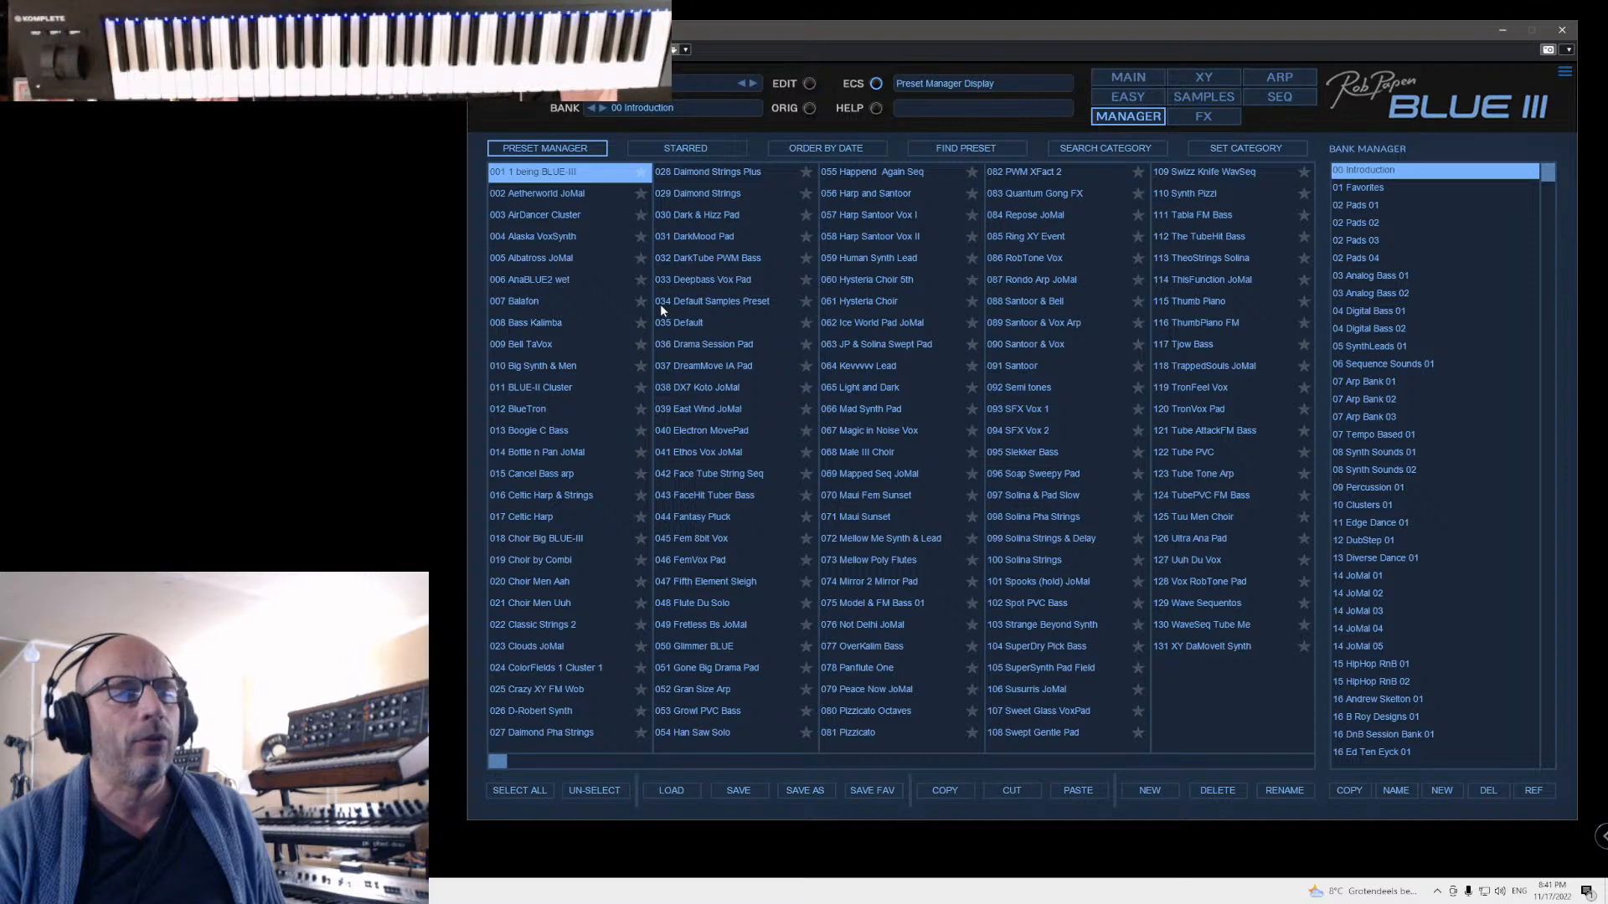
click(715, 301)
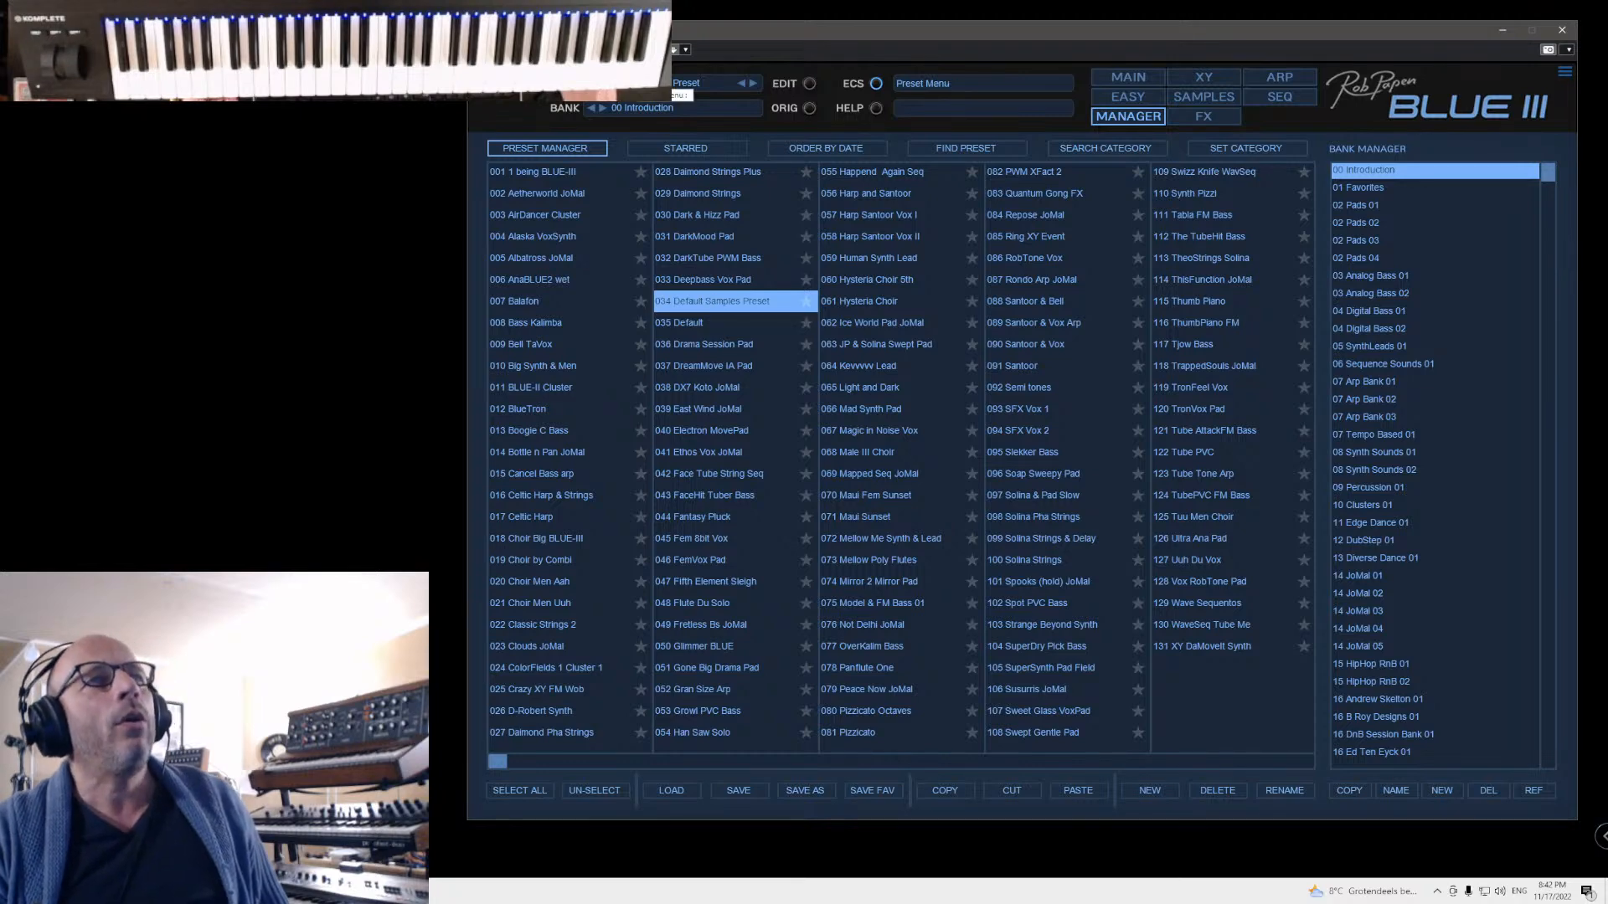
click(670, 84)
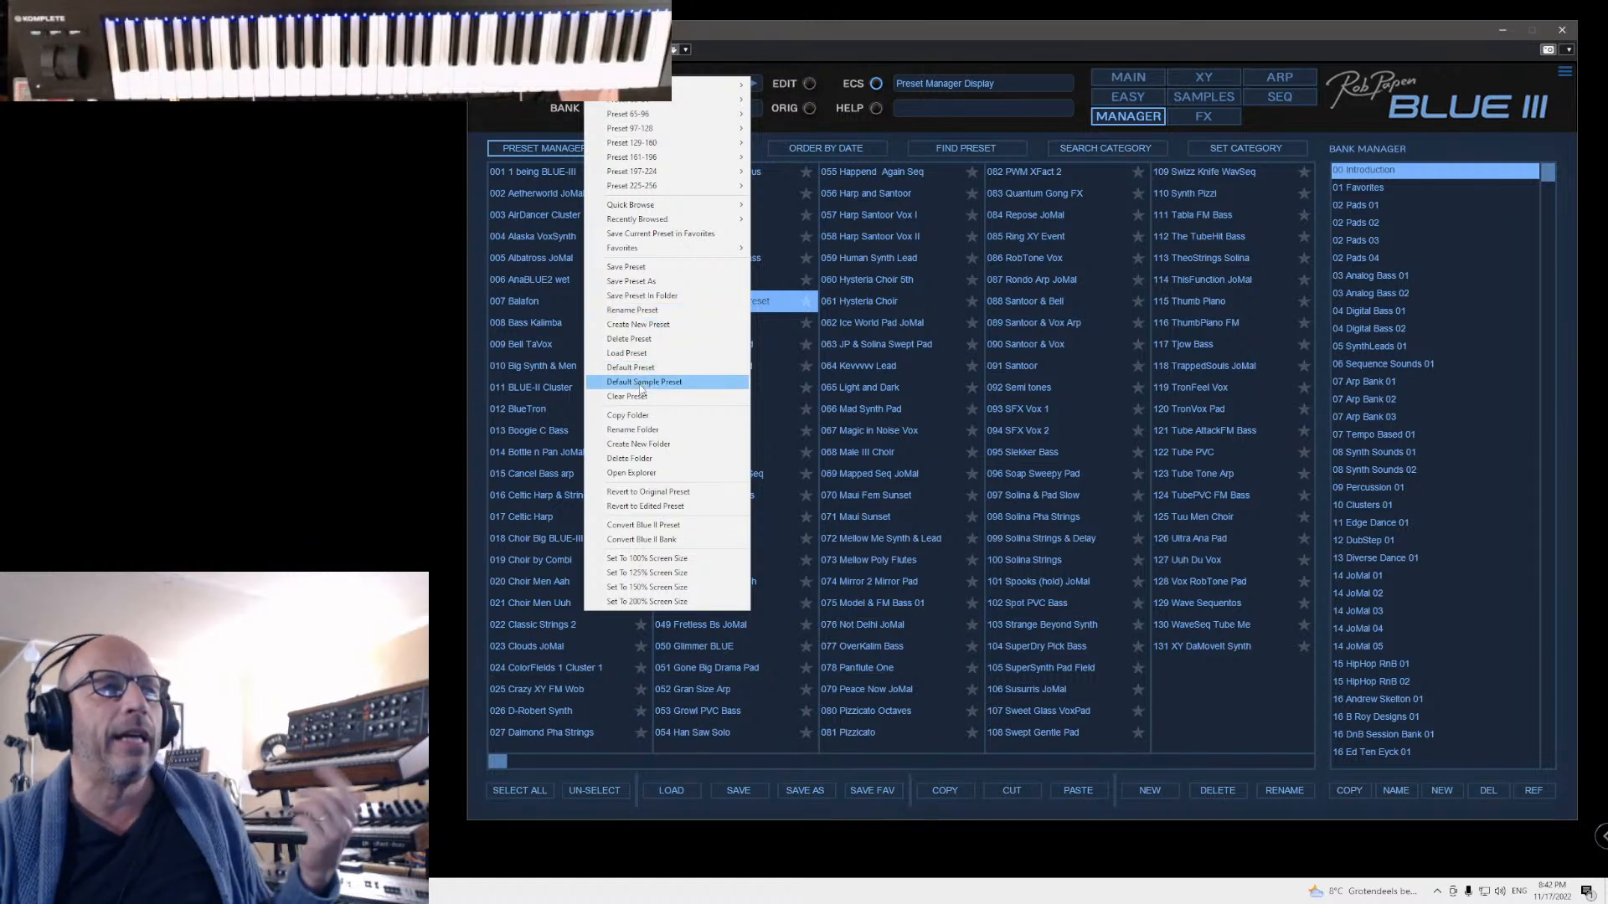
click(854, 32)
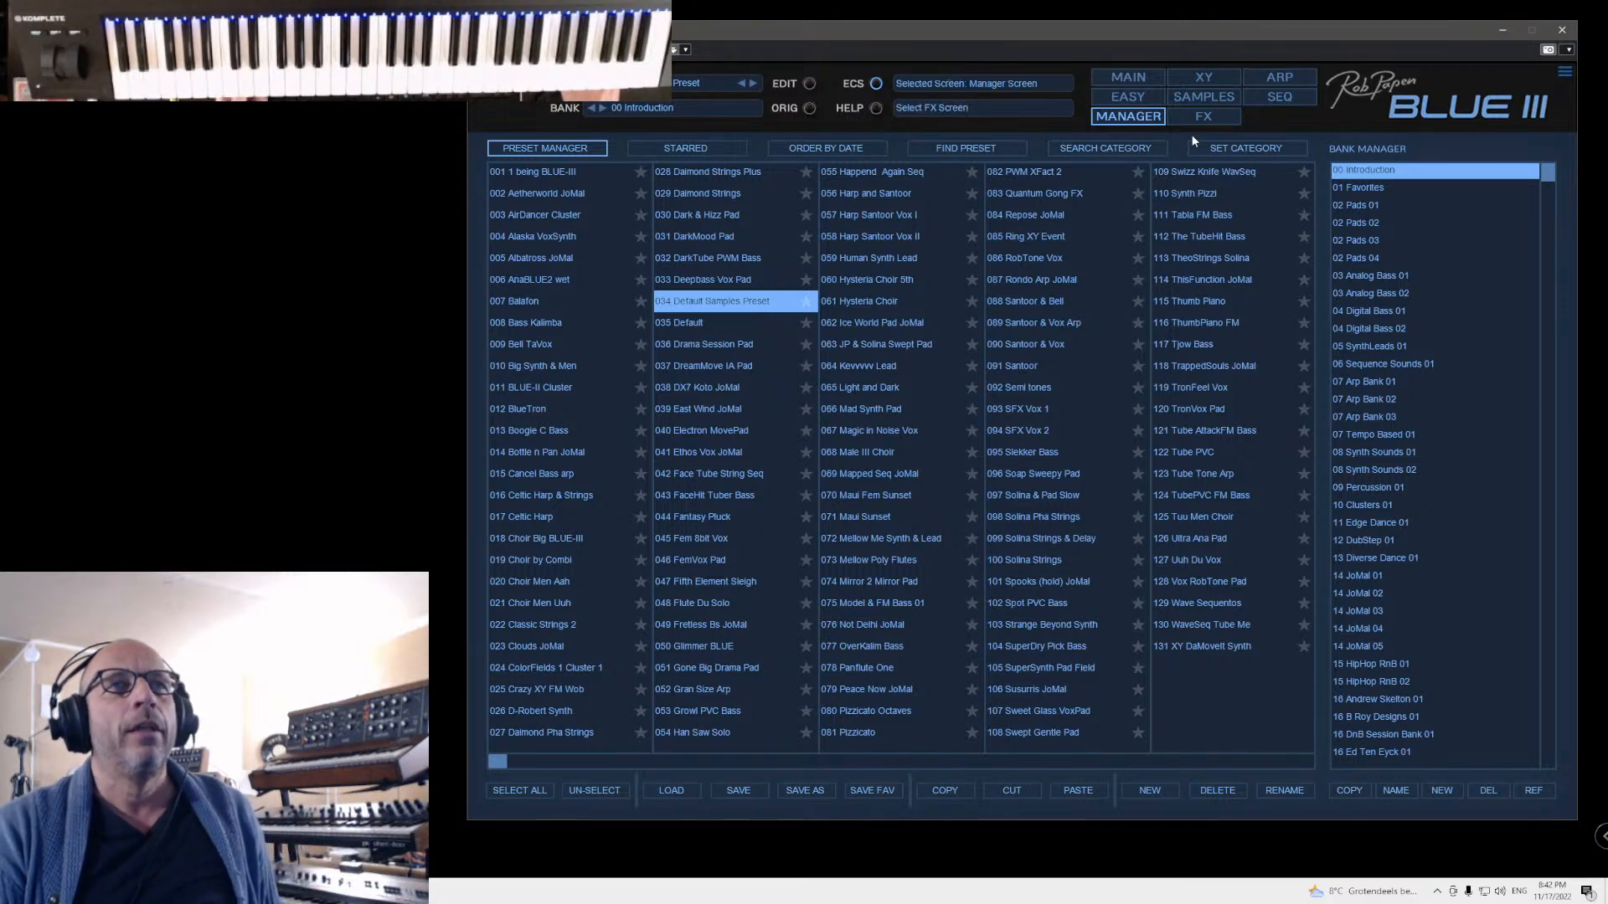
Step: Show oscillator 1's wave type on the Main screen and the loaded preset's Sample Edit and Layer Edit views
click(1199, 96)
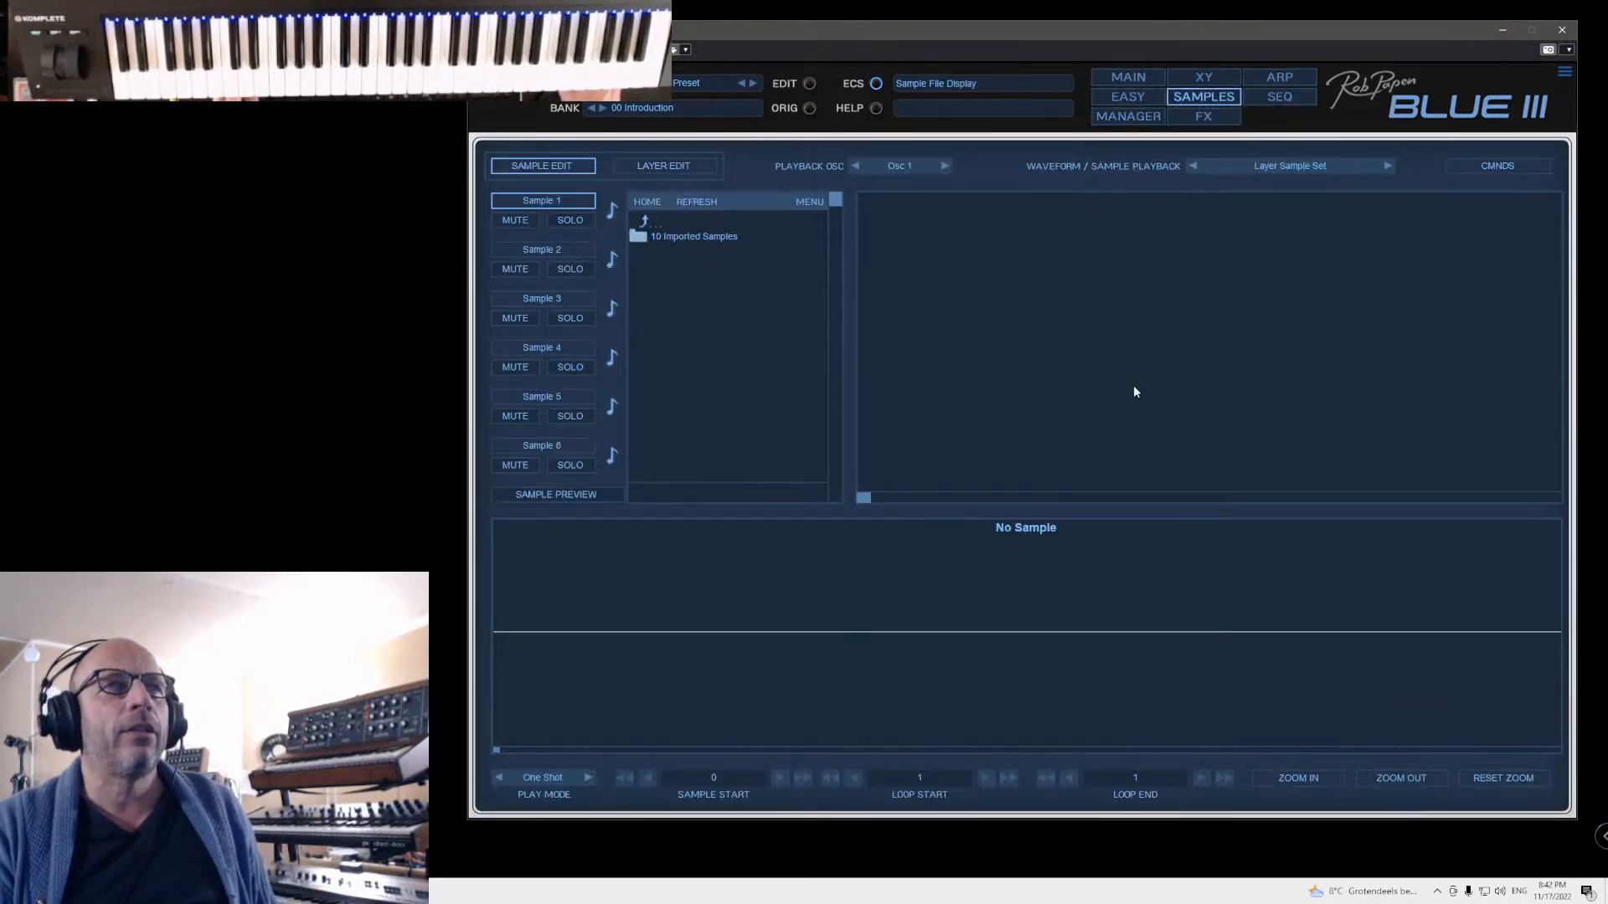
click(1128, 76)
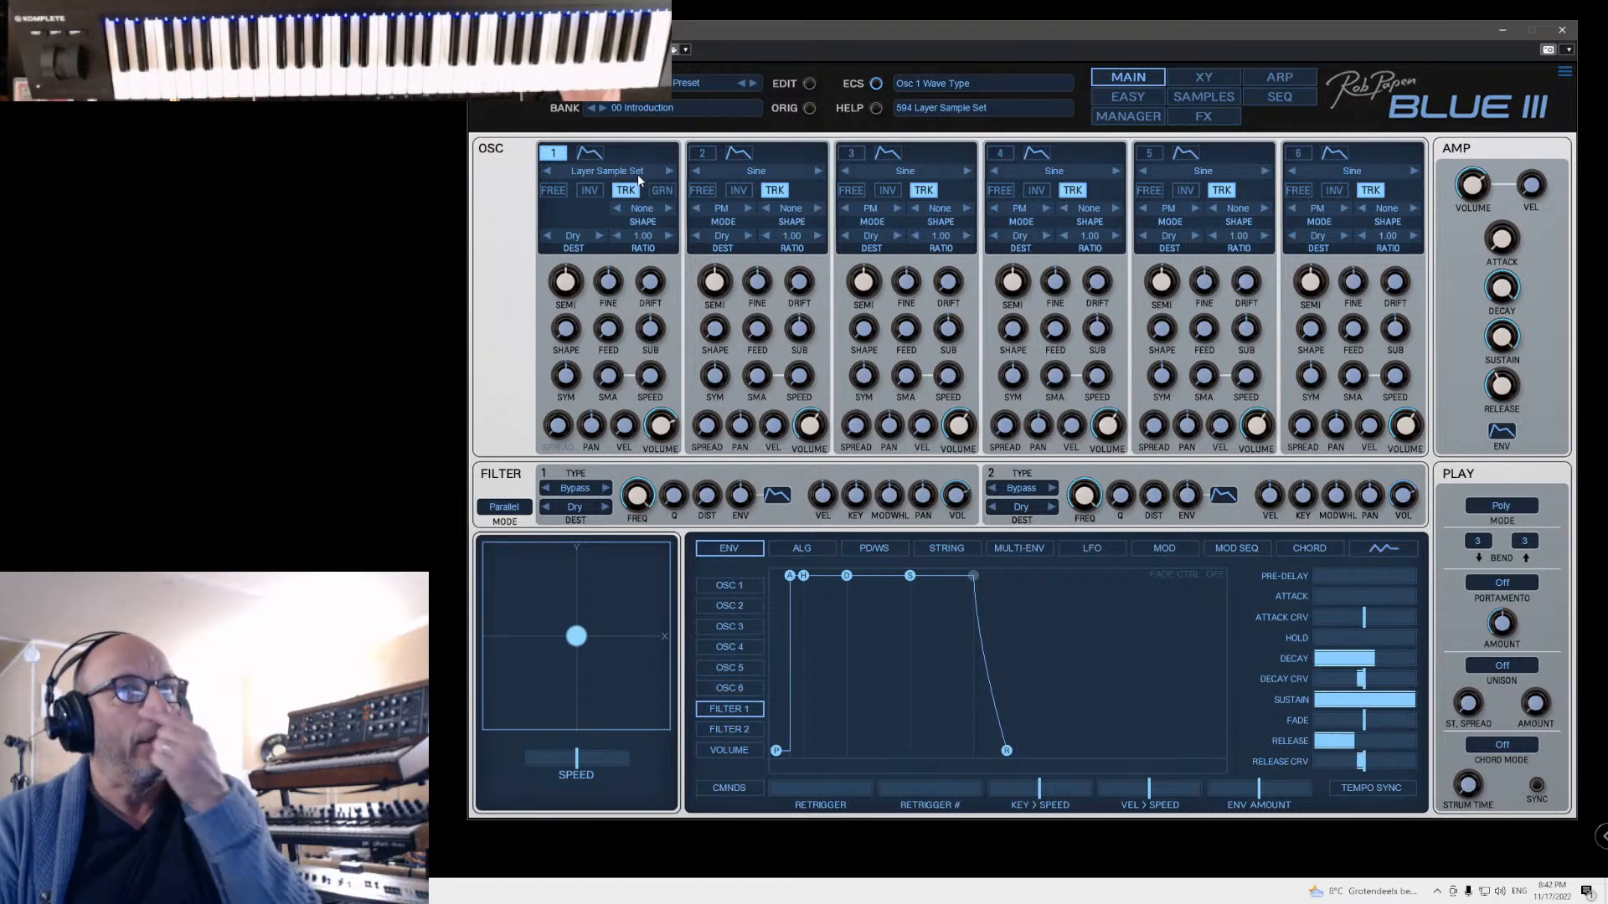
click(1223, 98)
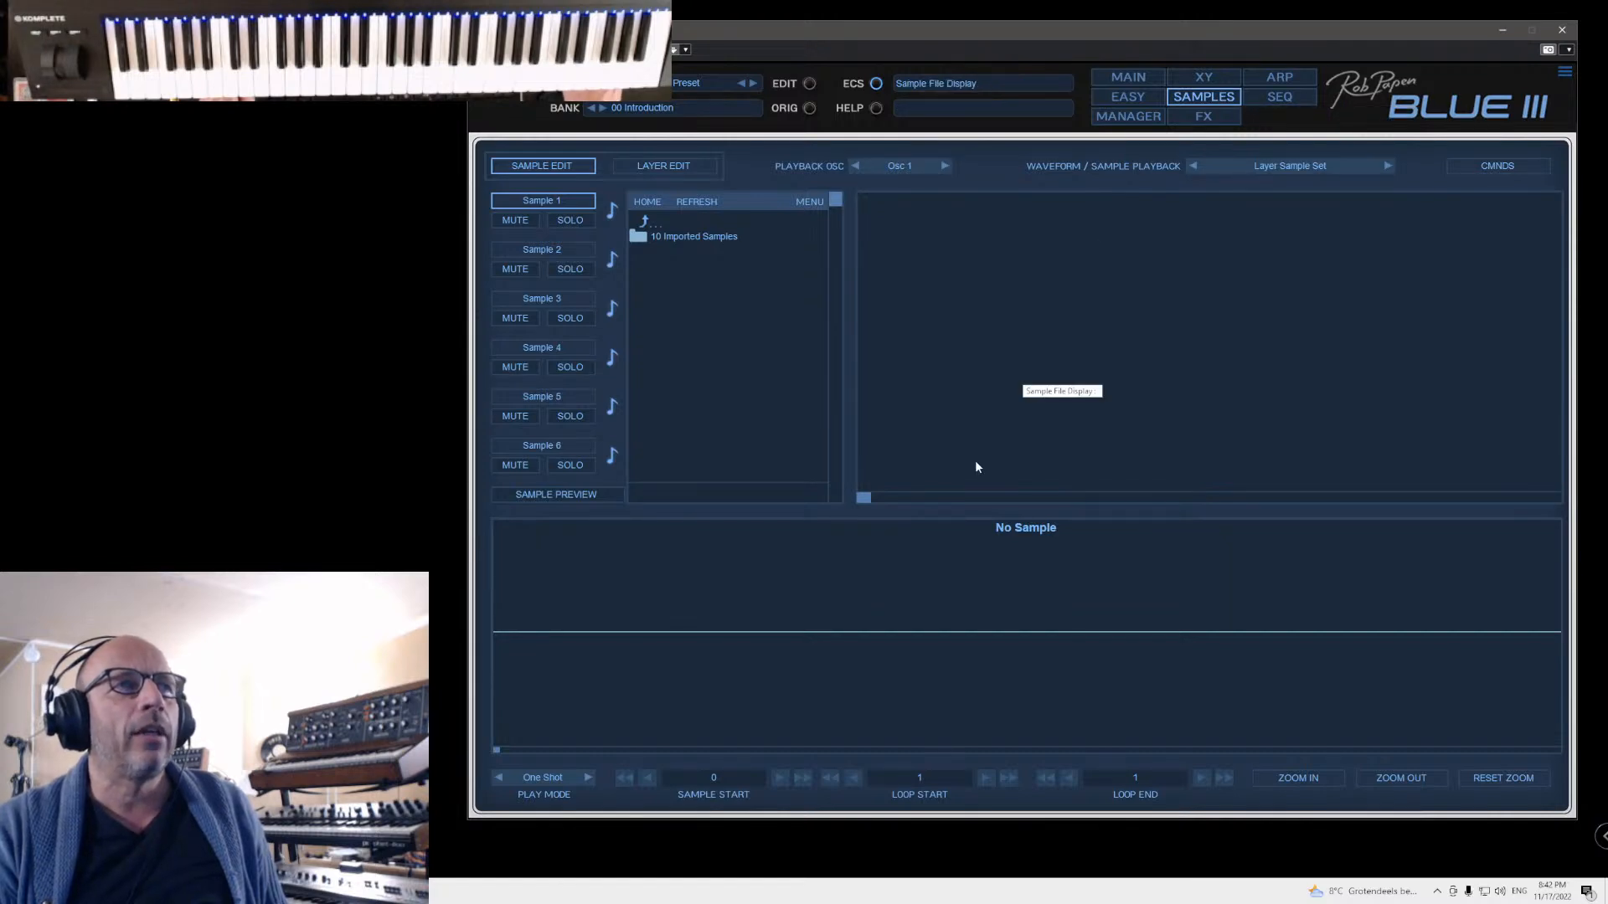
click(659, 170)
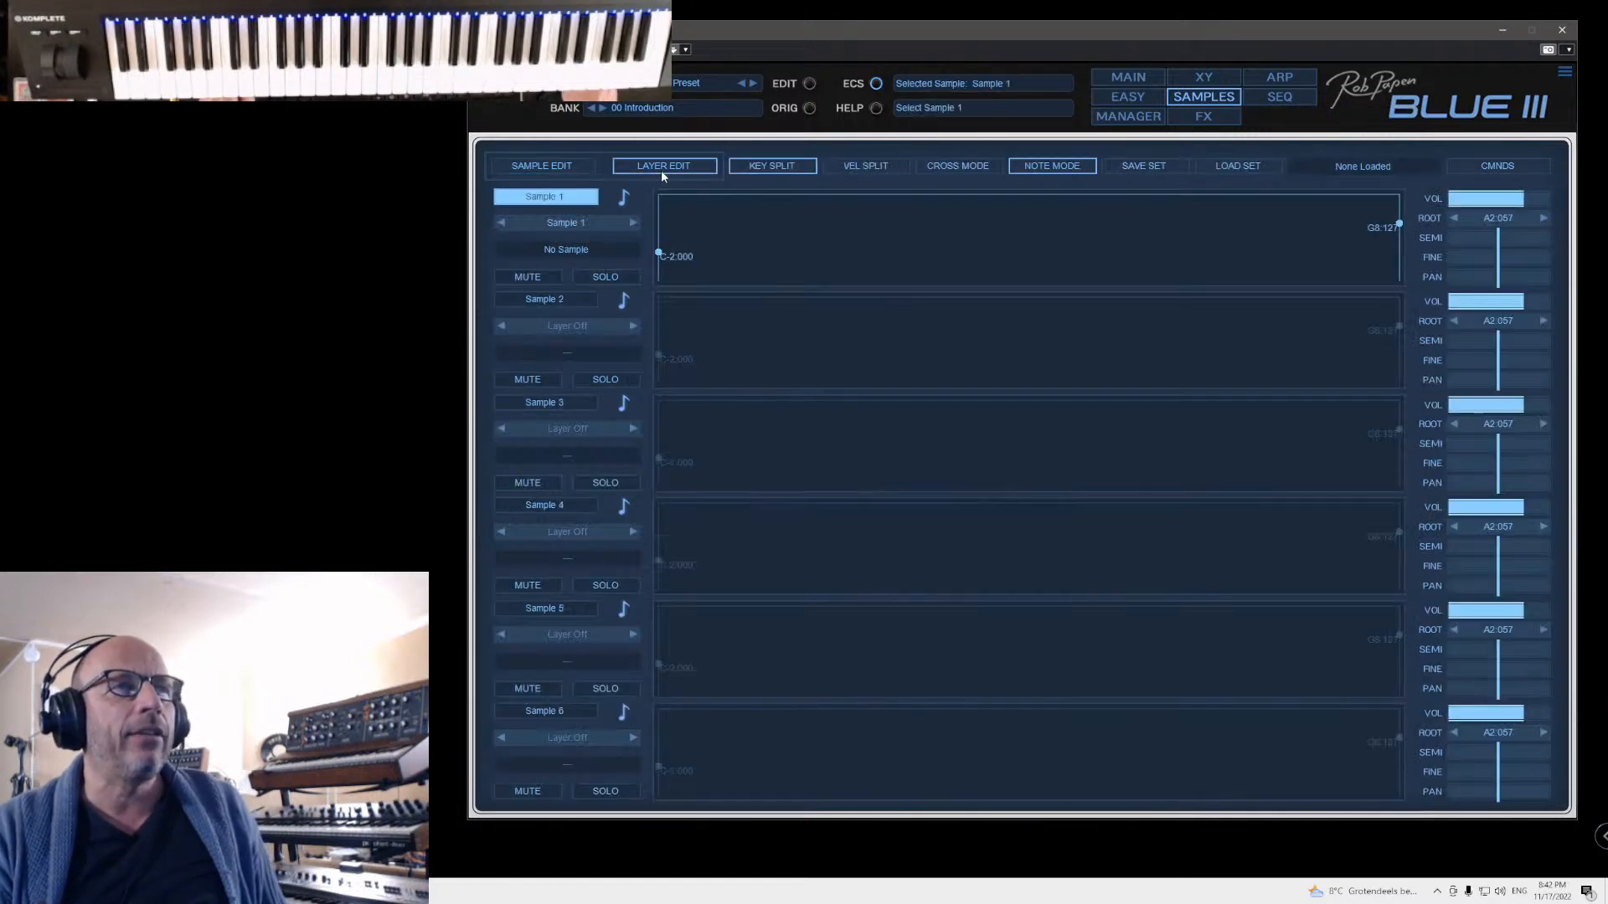
click(558, 169)
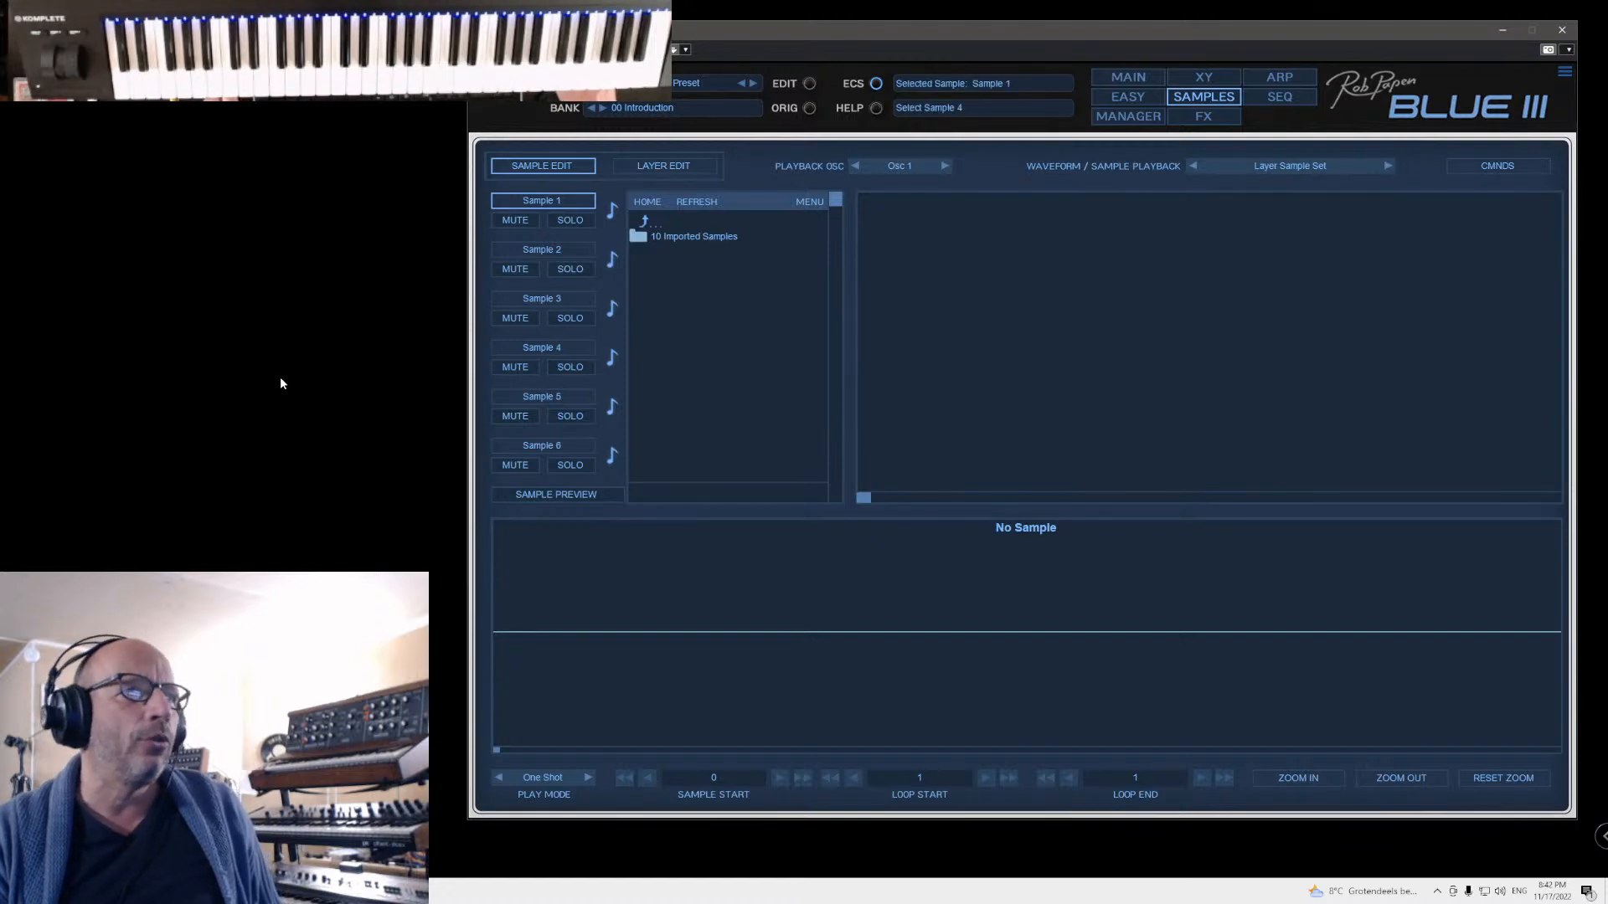
Step: Load vocal Tuu A#1.wav from 10 Imported Samples into Sample 1 and check its layer in Layer Edit, toggling it off and on
double_click(637, 238)
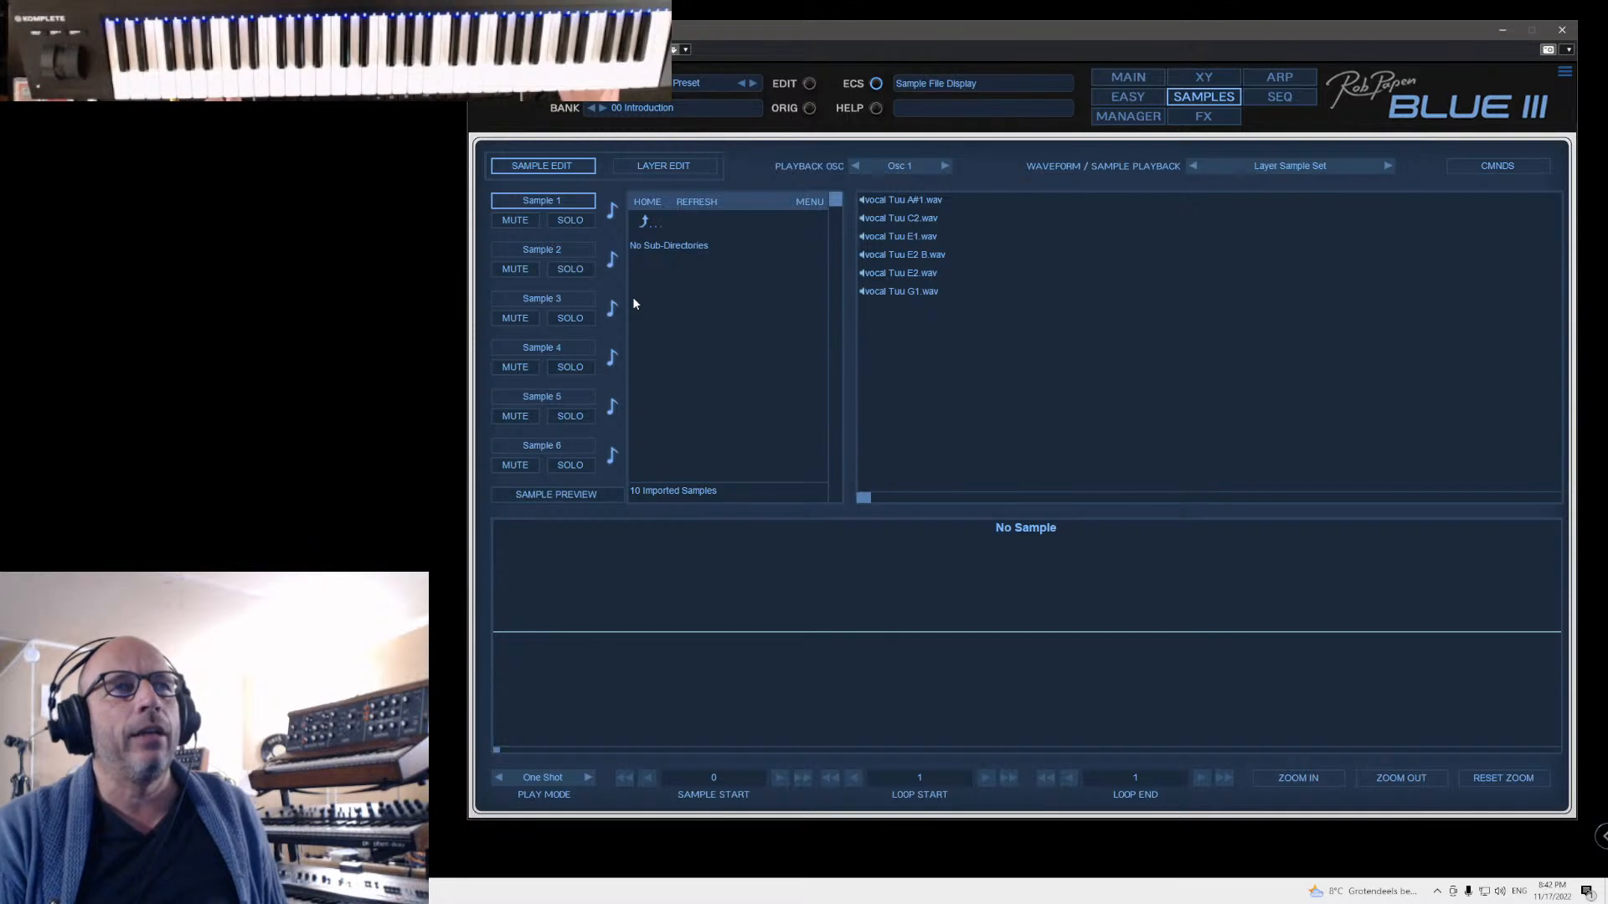
click(902, 202)
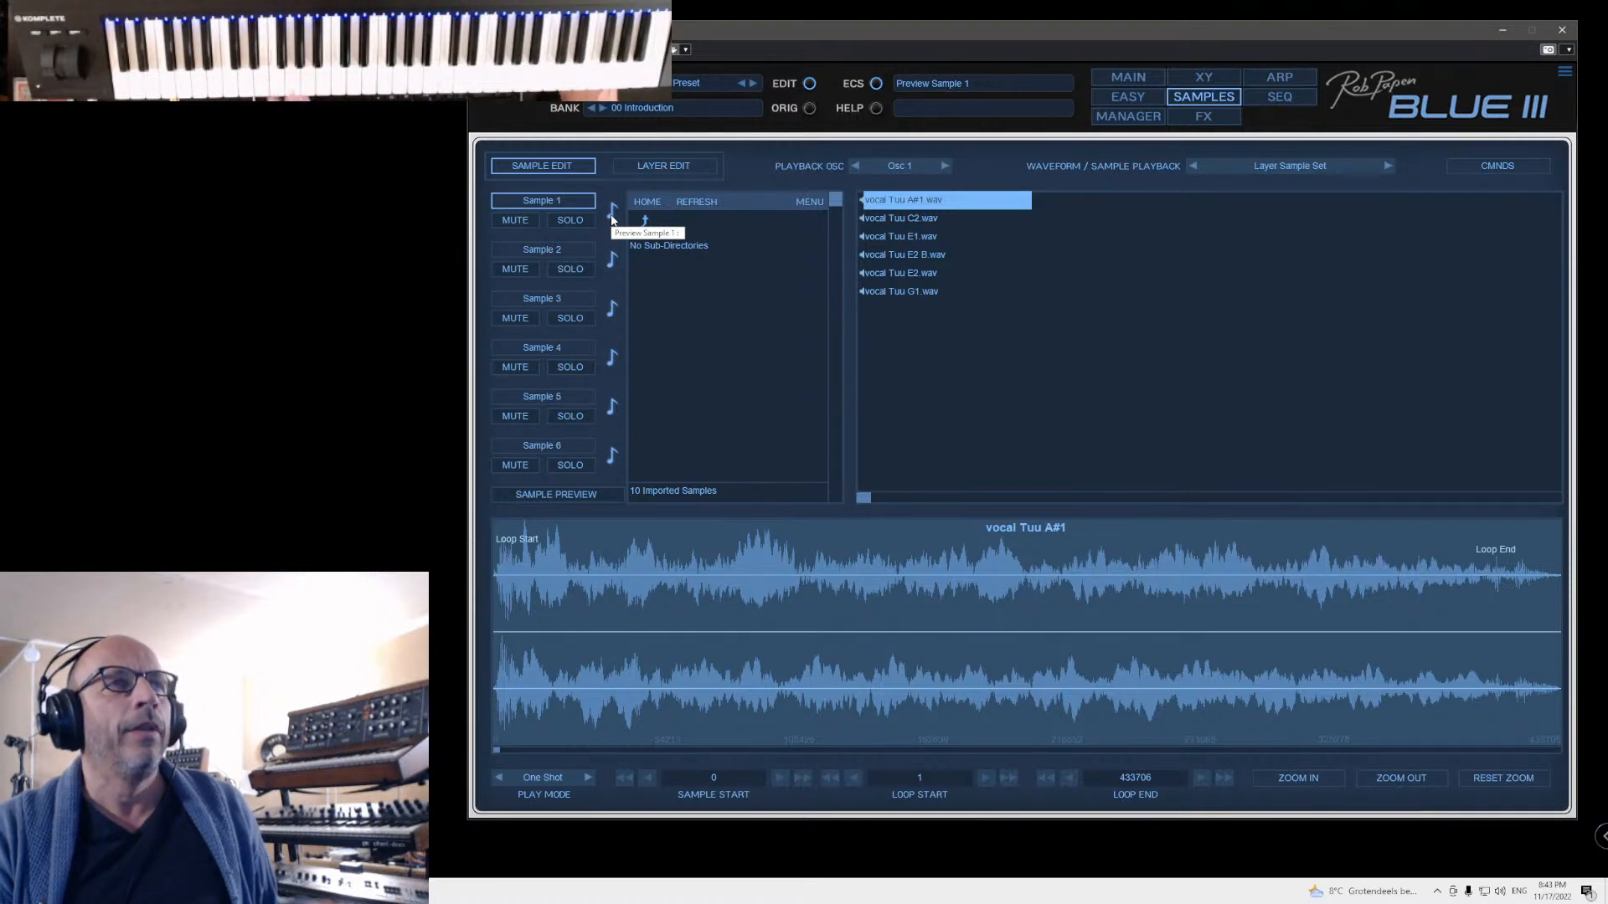
click(660, 167)
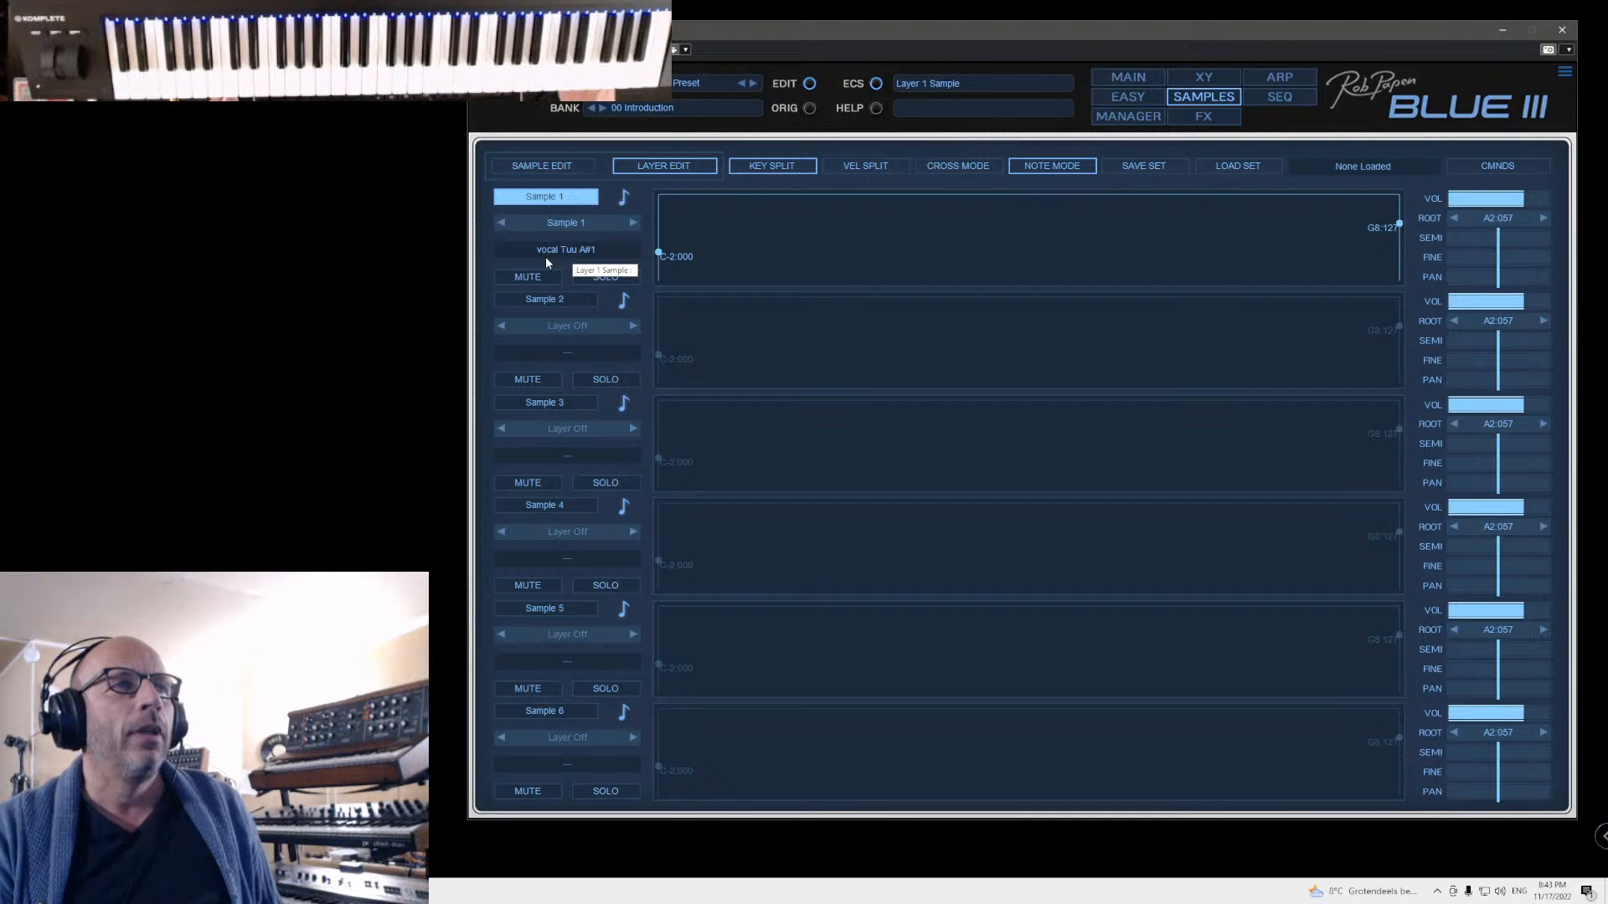
click(553, 201)
click(553, 199)
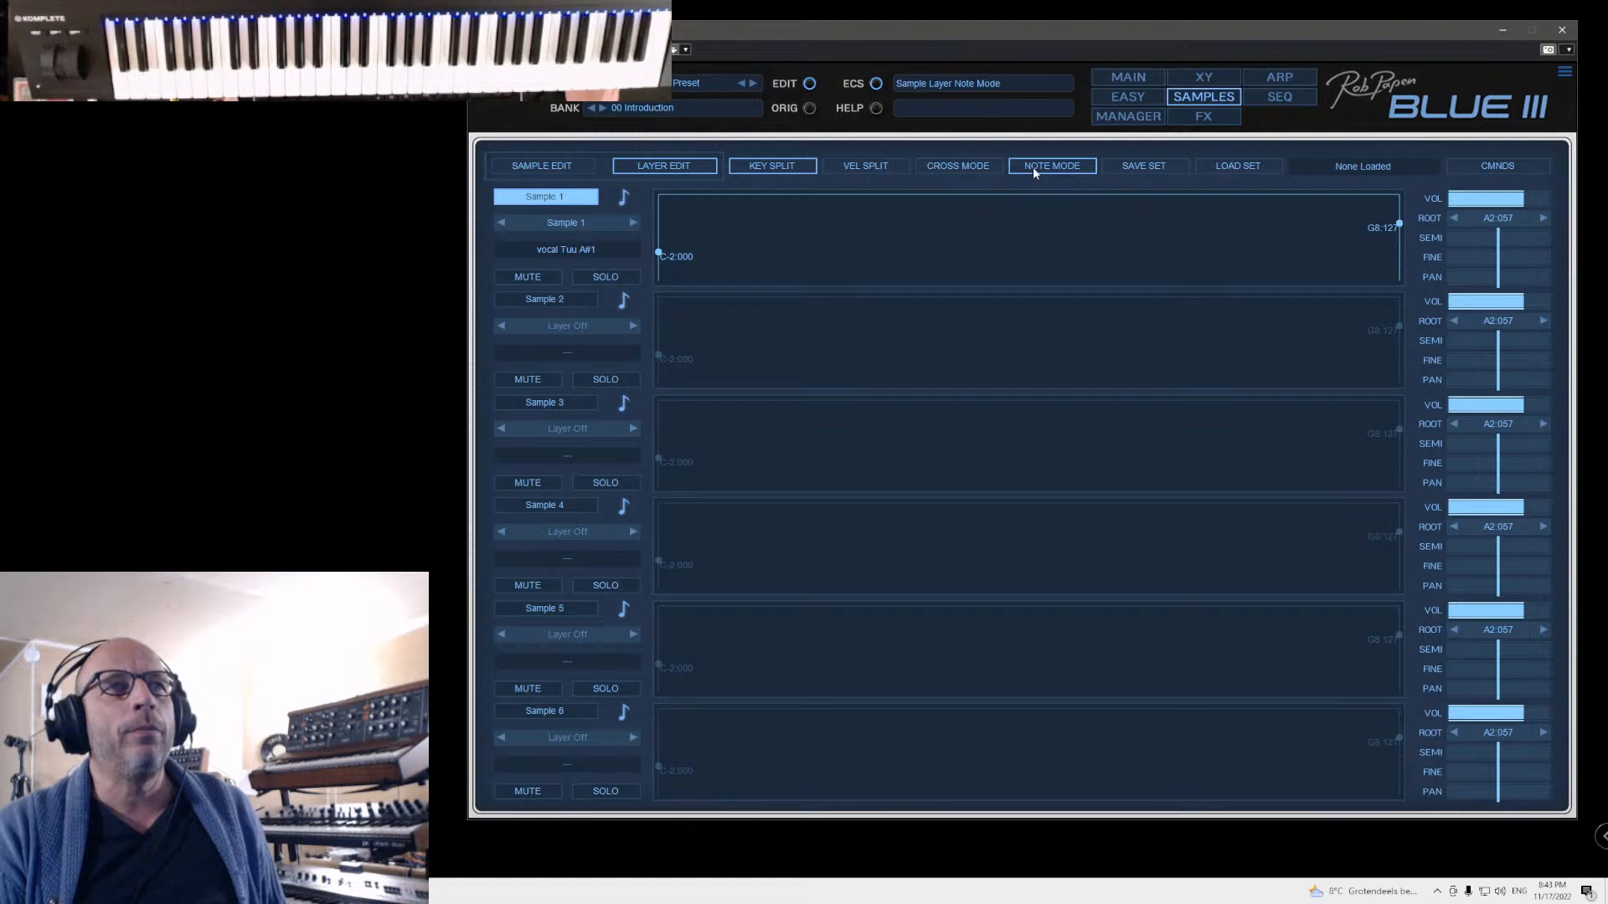
Step: Show the layers' Cross Mode, return to Note Mode and set layer 1's upper key limit to G#2
click(983, 172)
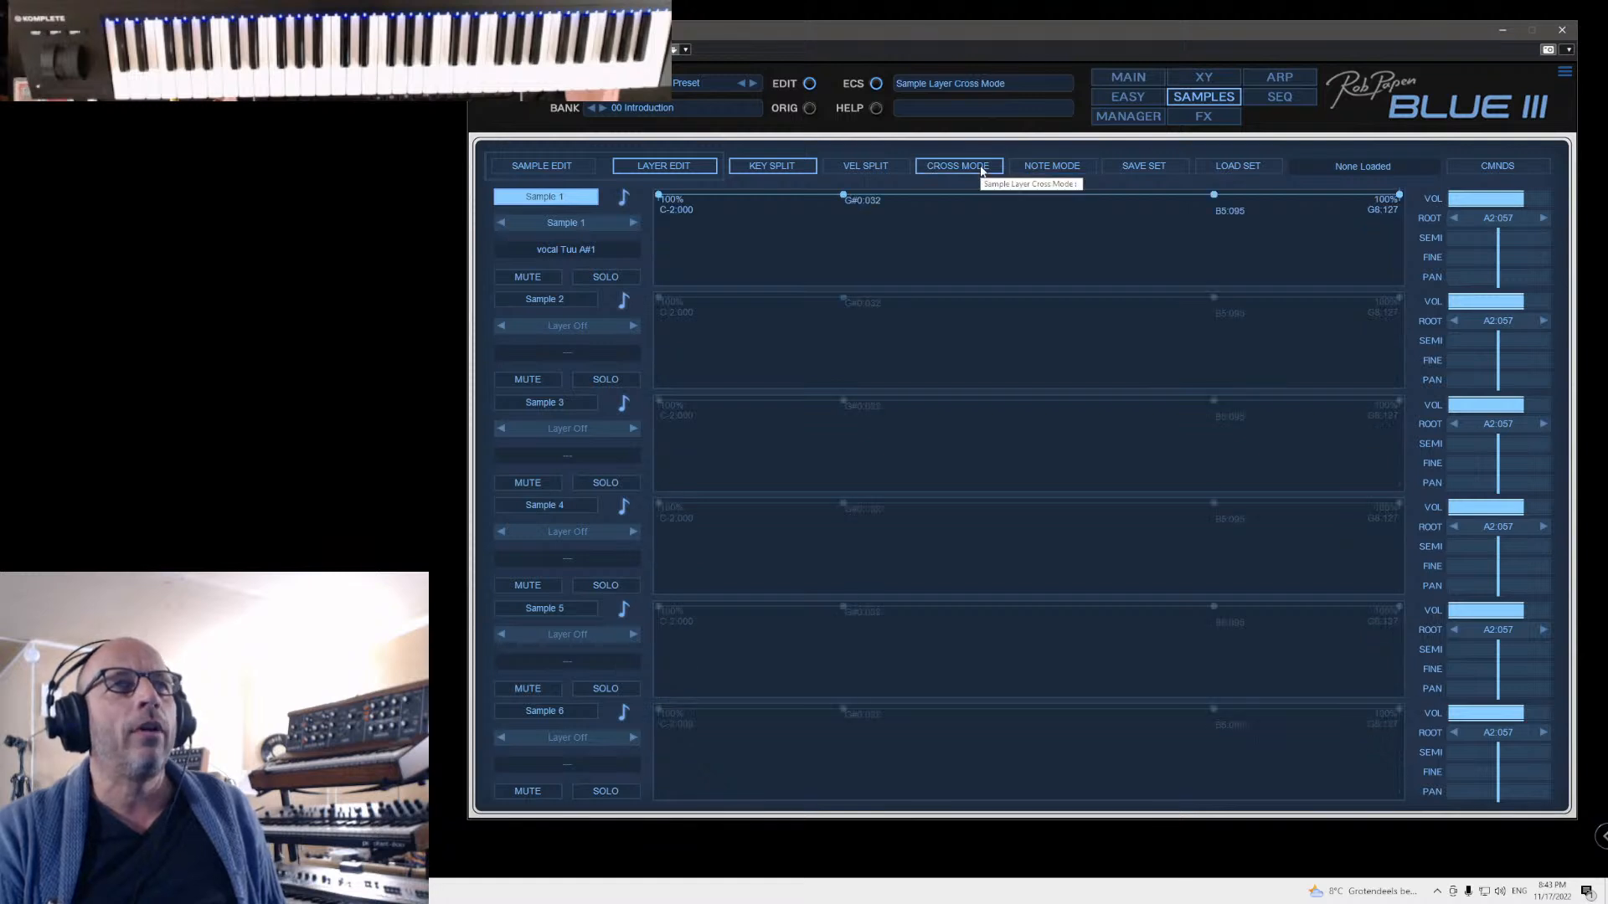
click(1052, 167)
drag(1400, 225, 1136, 225)
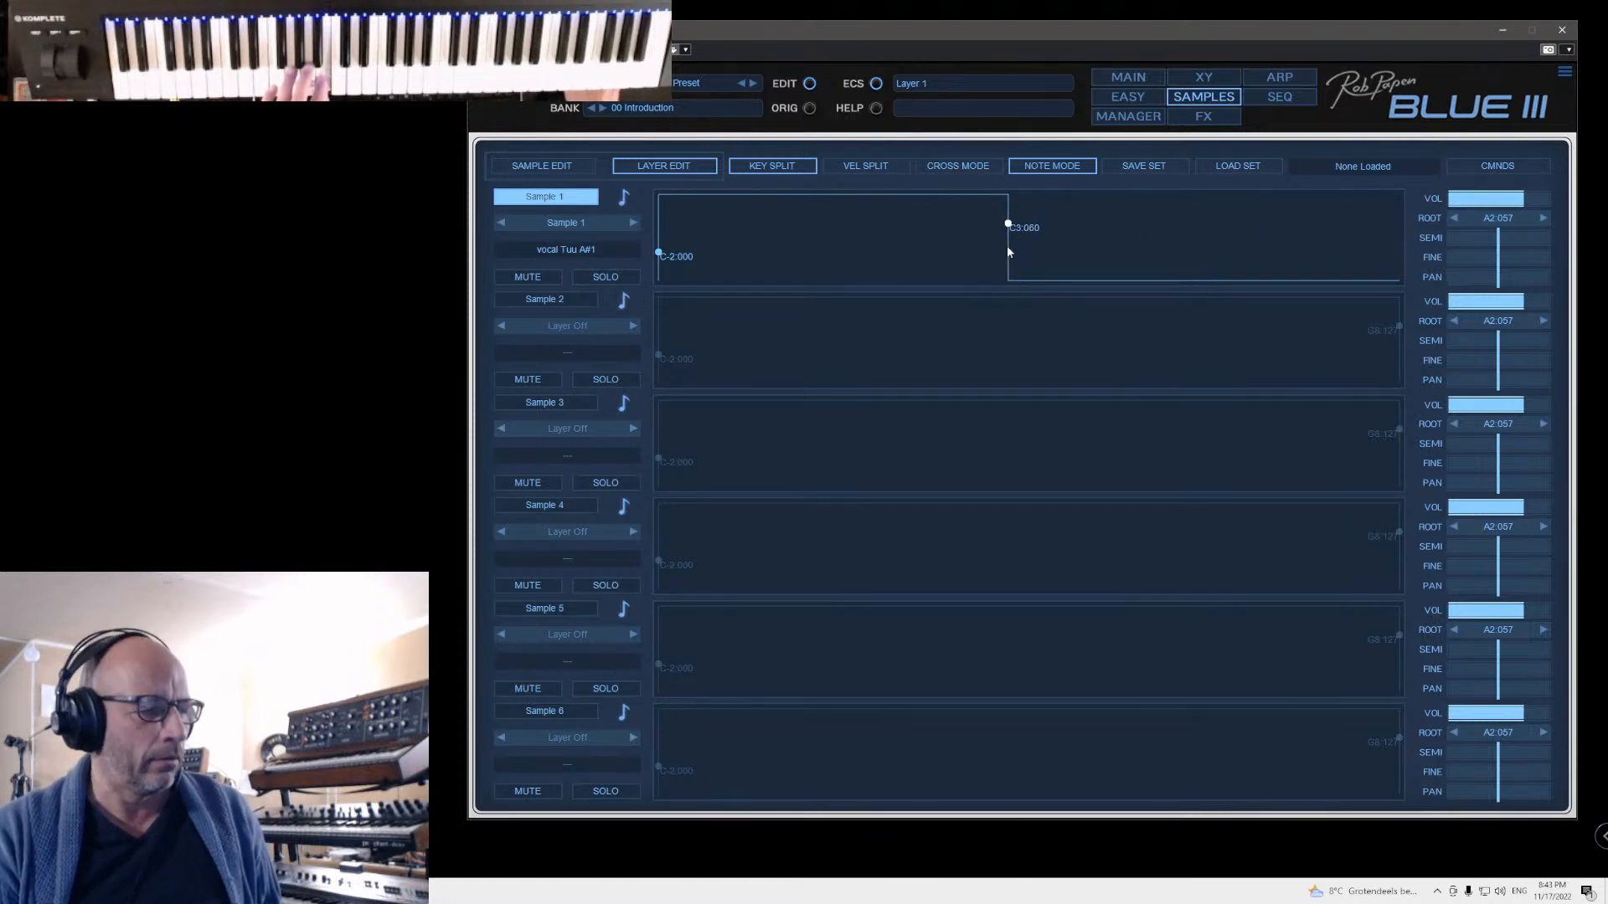
drag(1008, 248, 986, 273)
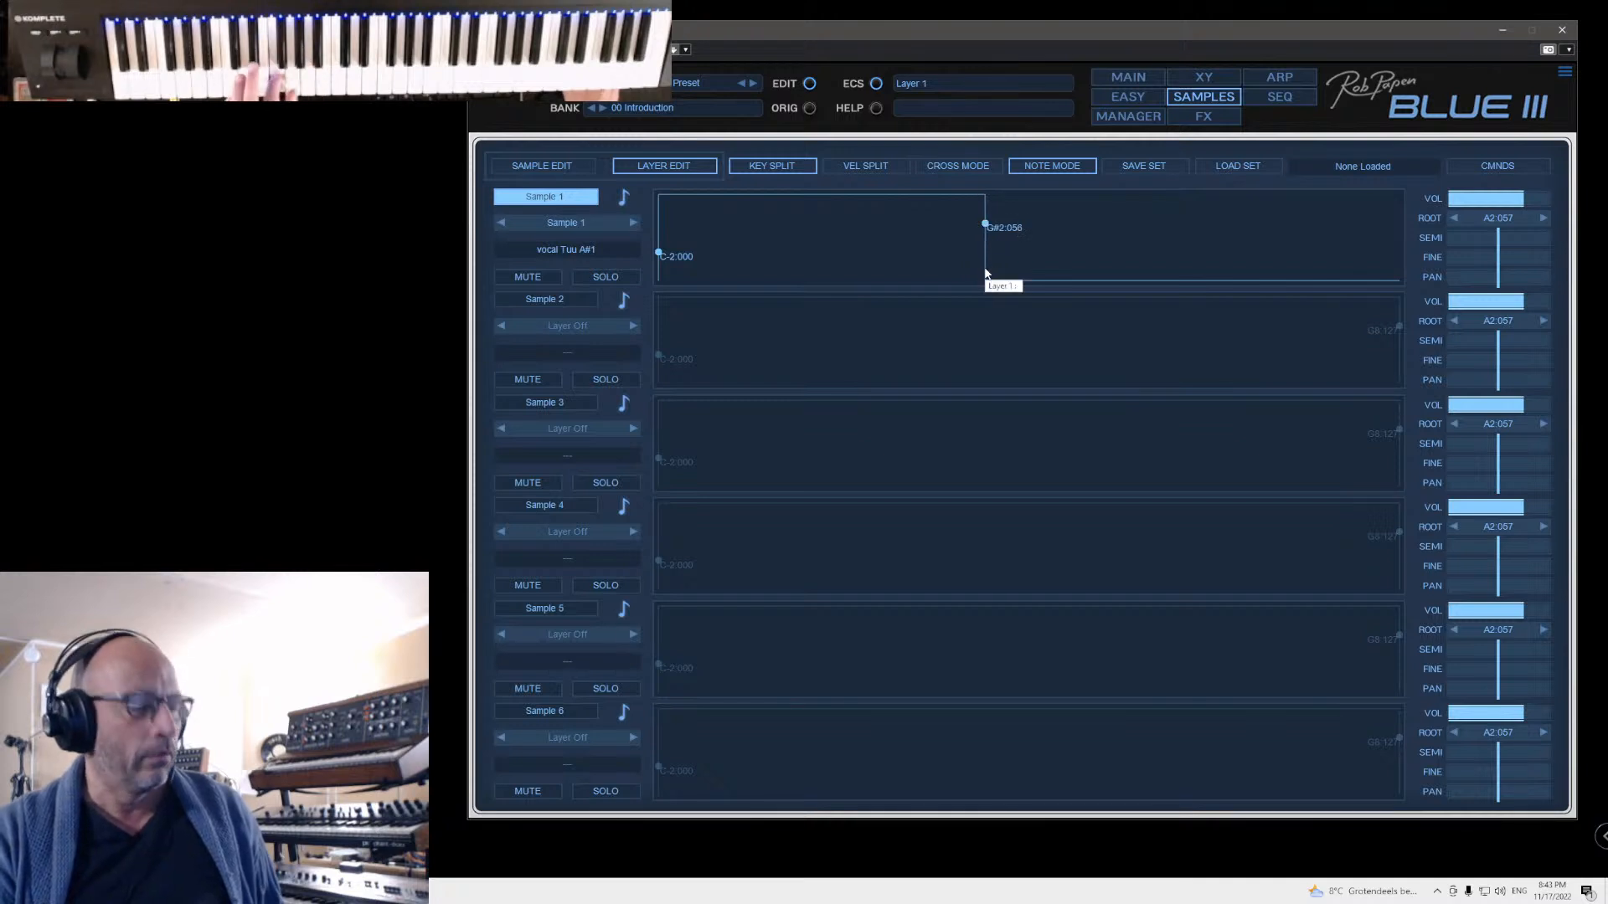
Step: Enable layer 2 and load vocal Tuu C2.wav from 10 Imported Samples into Sample 2
click(558, 304)
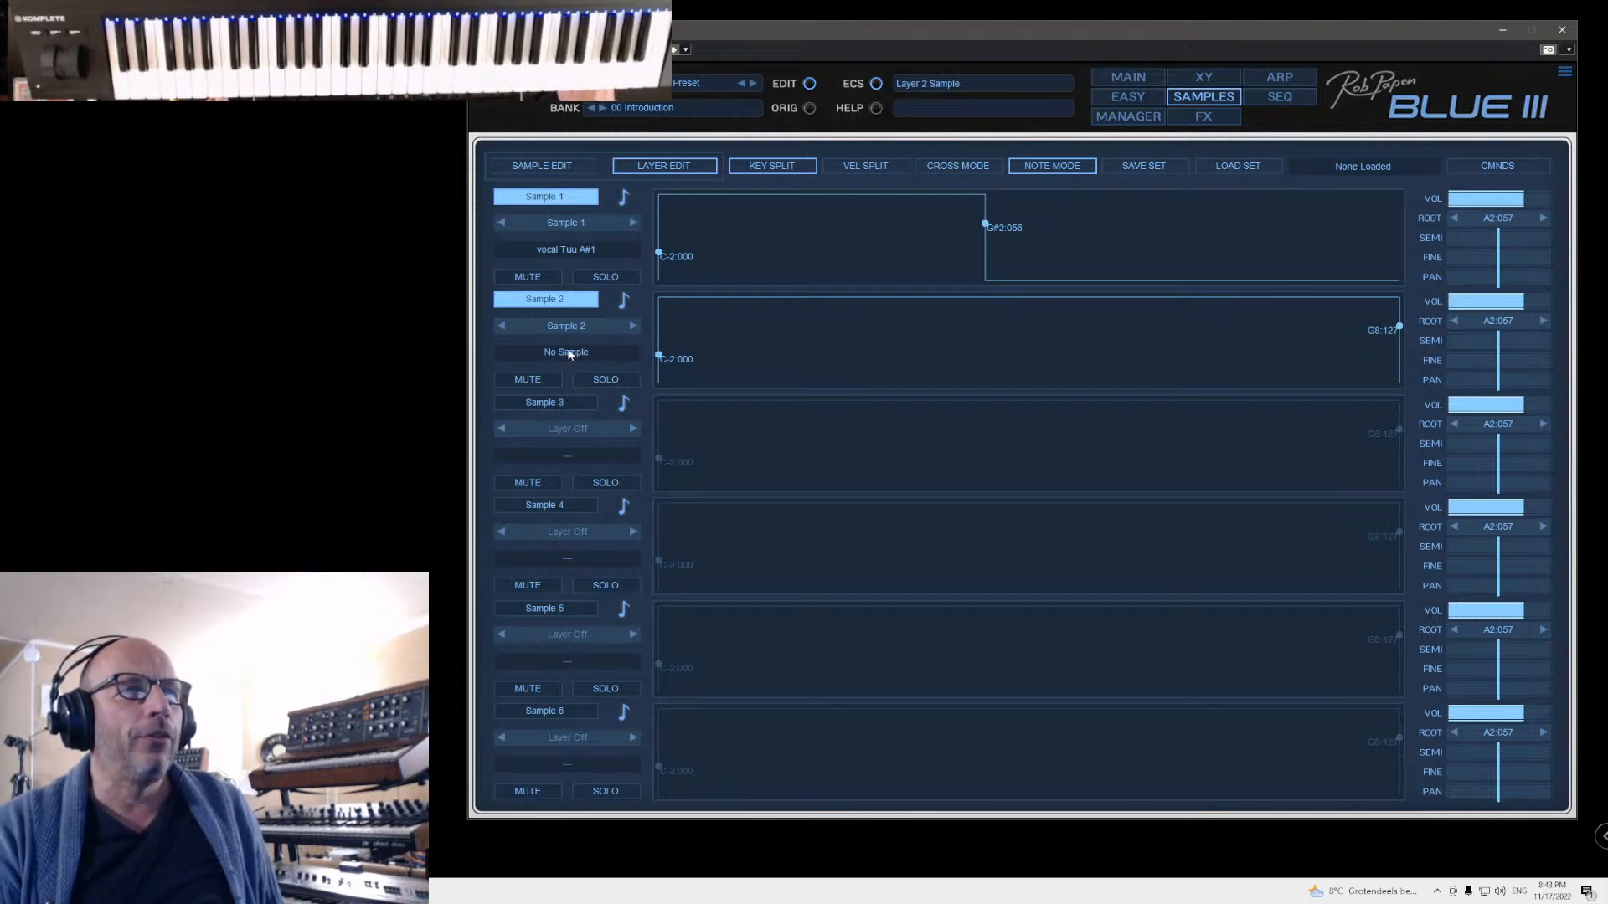
click(555, 166)
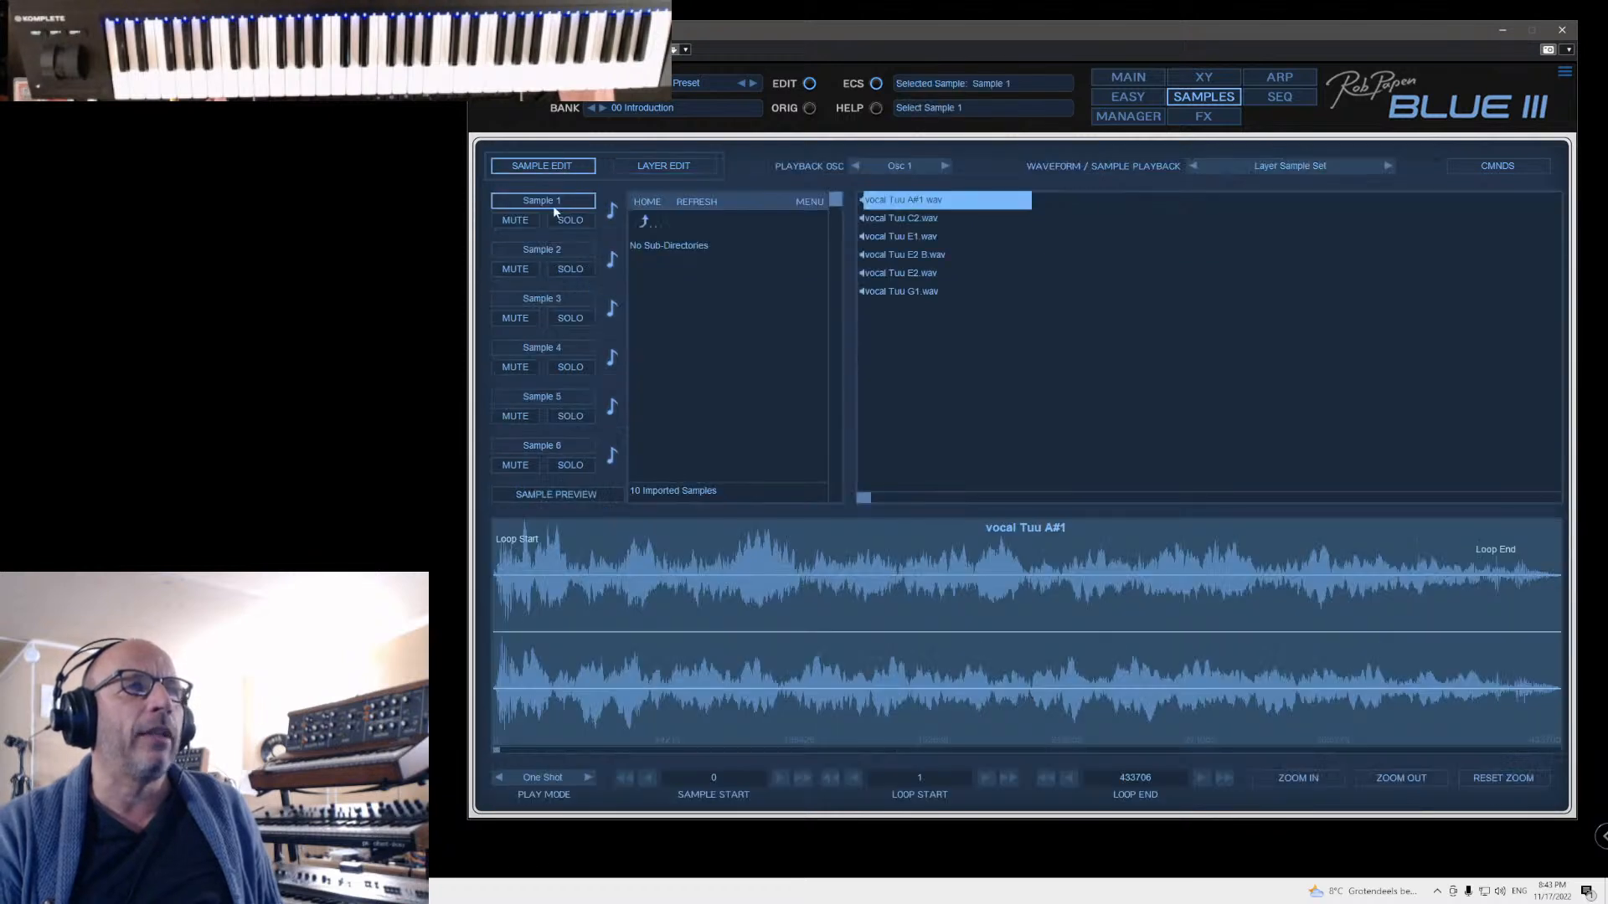
click(536, 250)
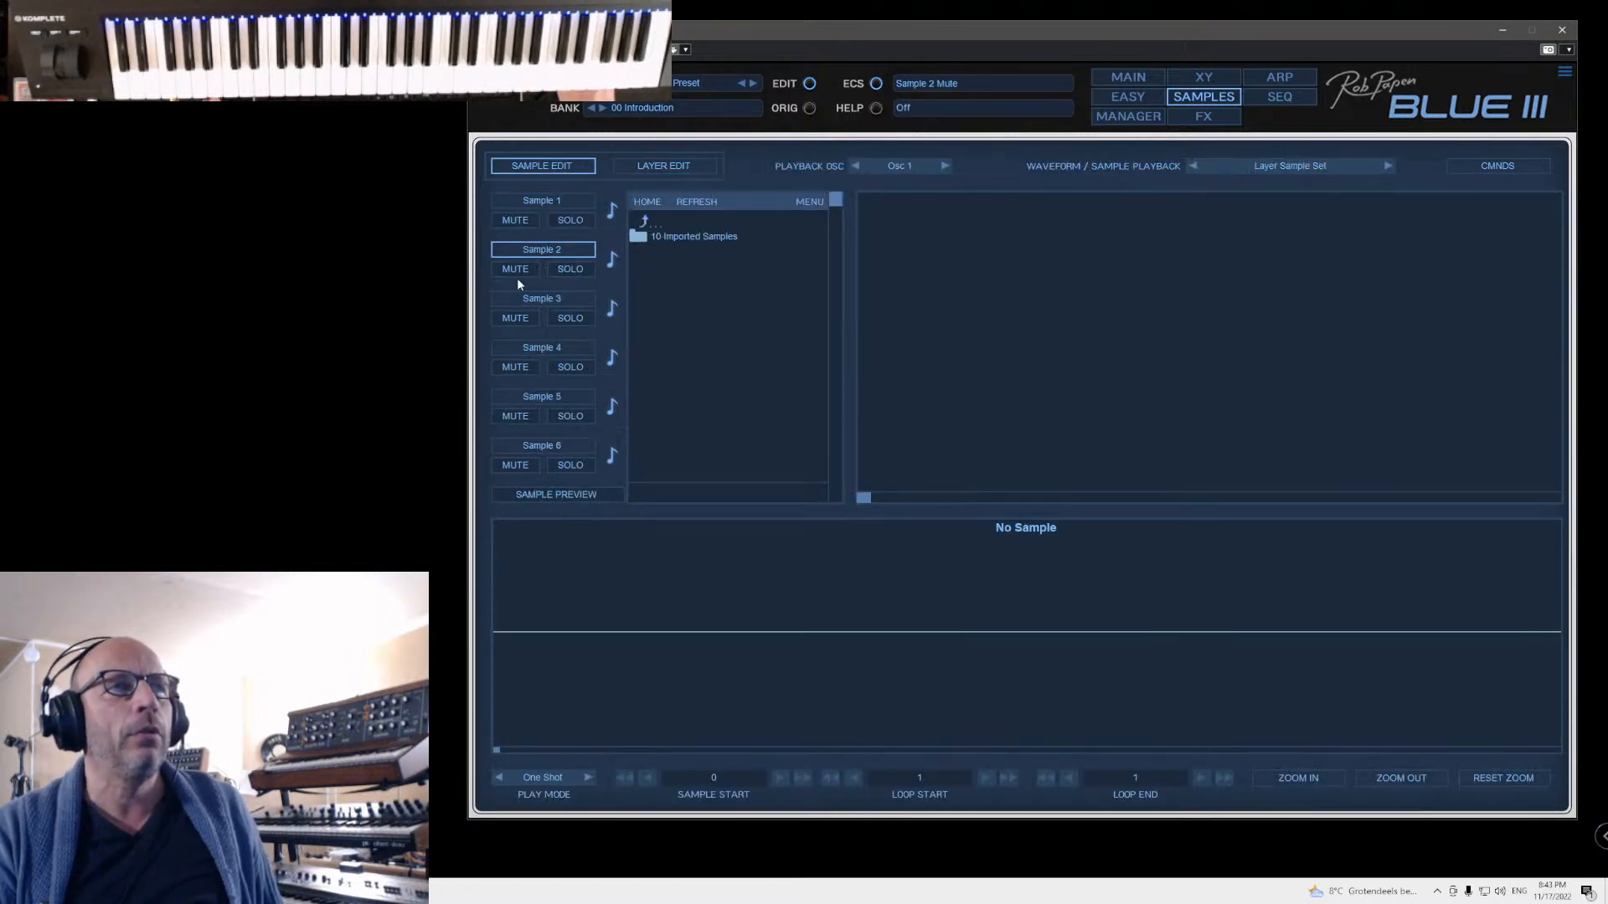
double_click(641, 237)
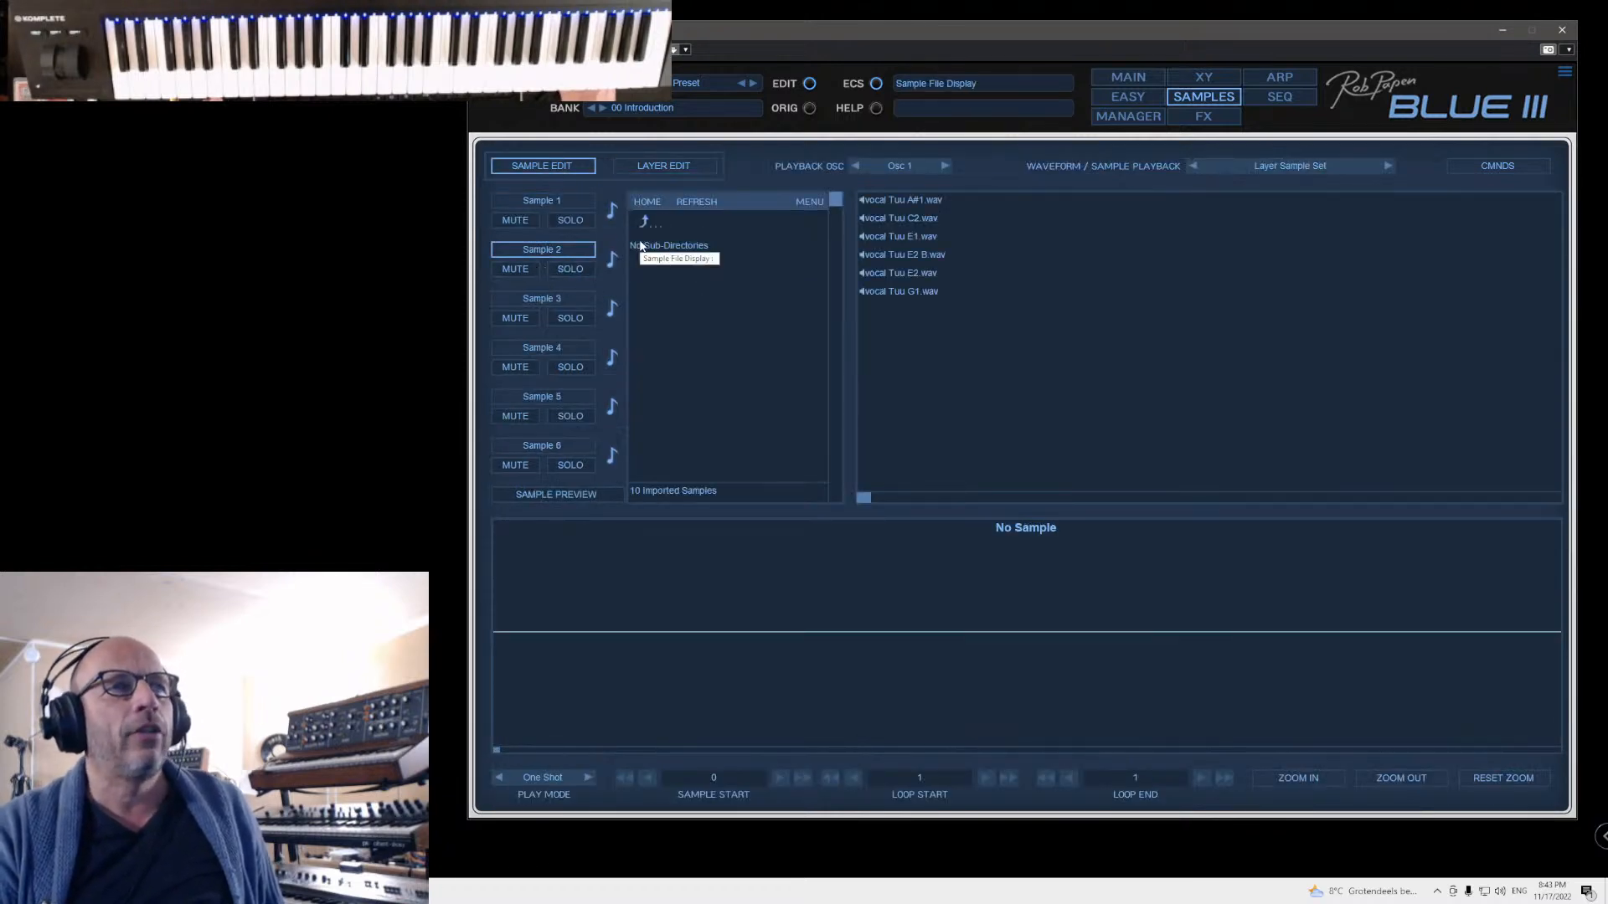
click(901, 218)
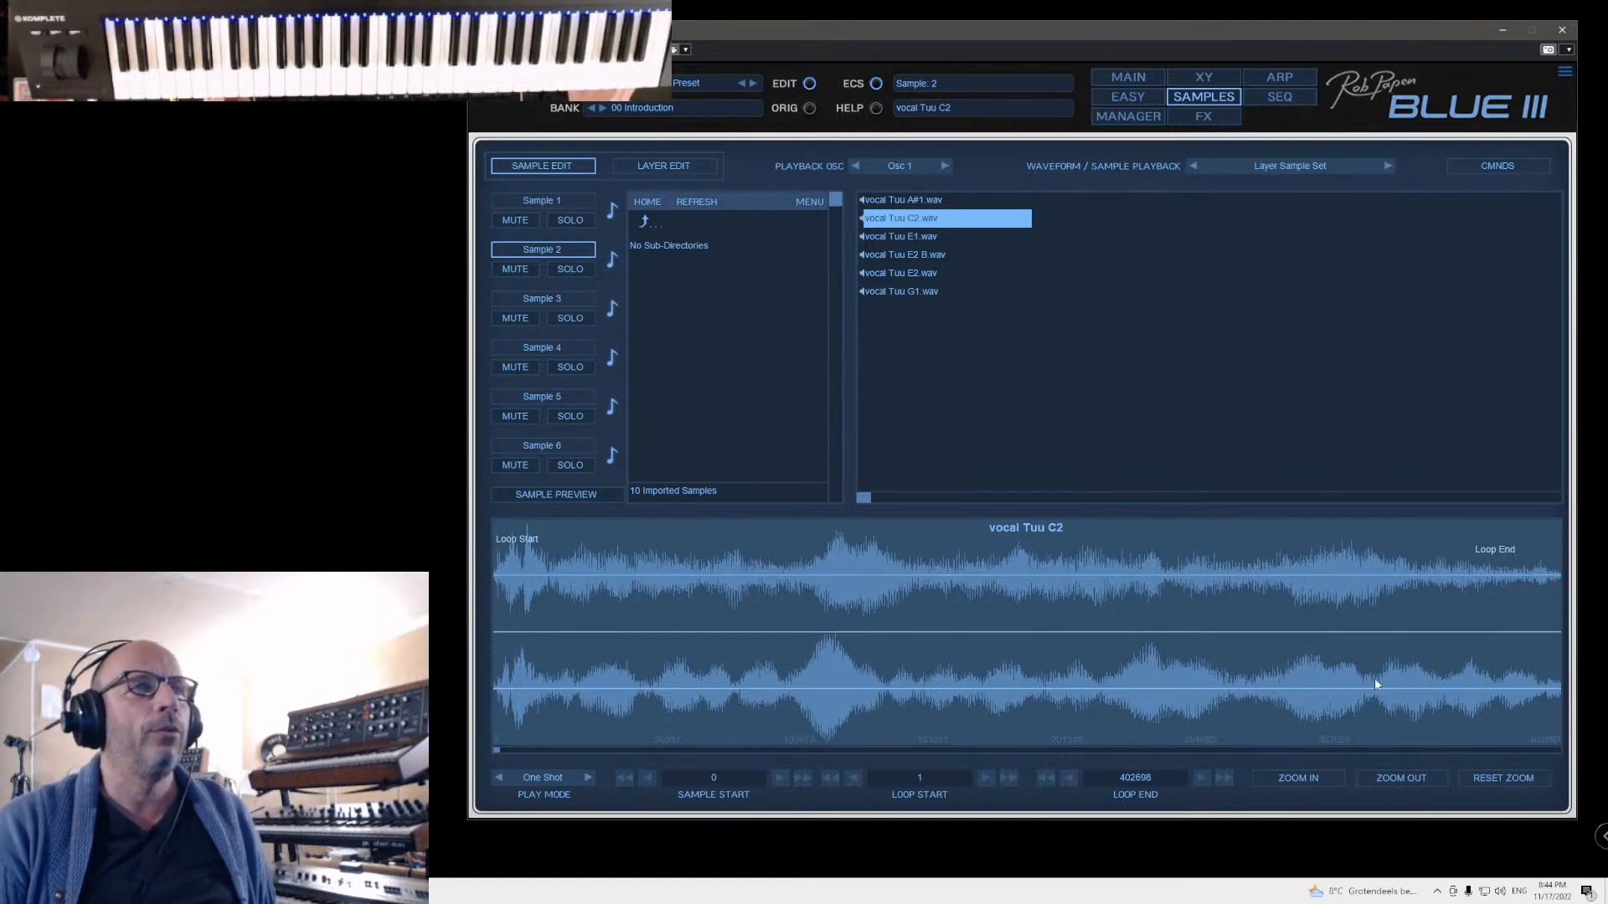
Step: Set layer 2's key range from A2 to F3 in Layer Edit
click(670, 166)
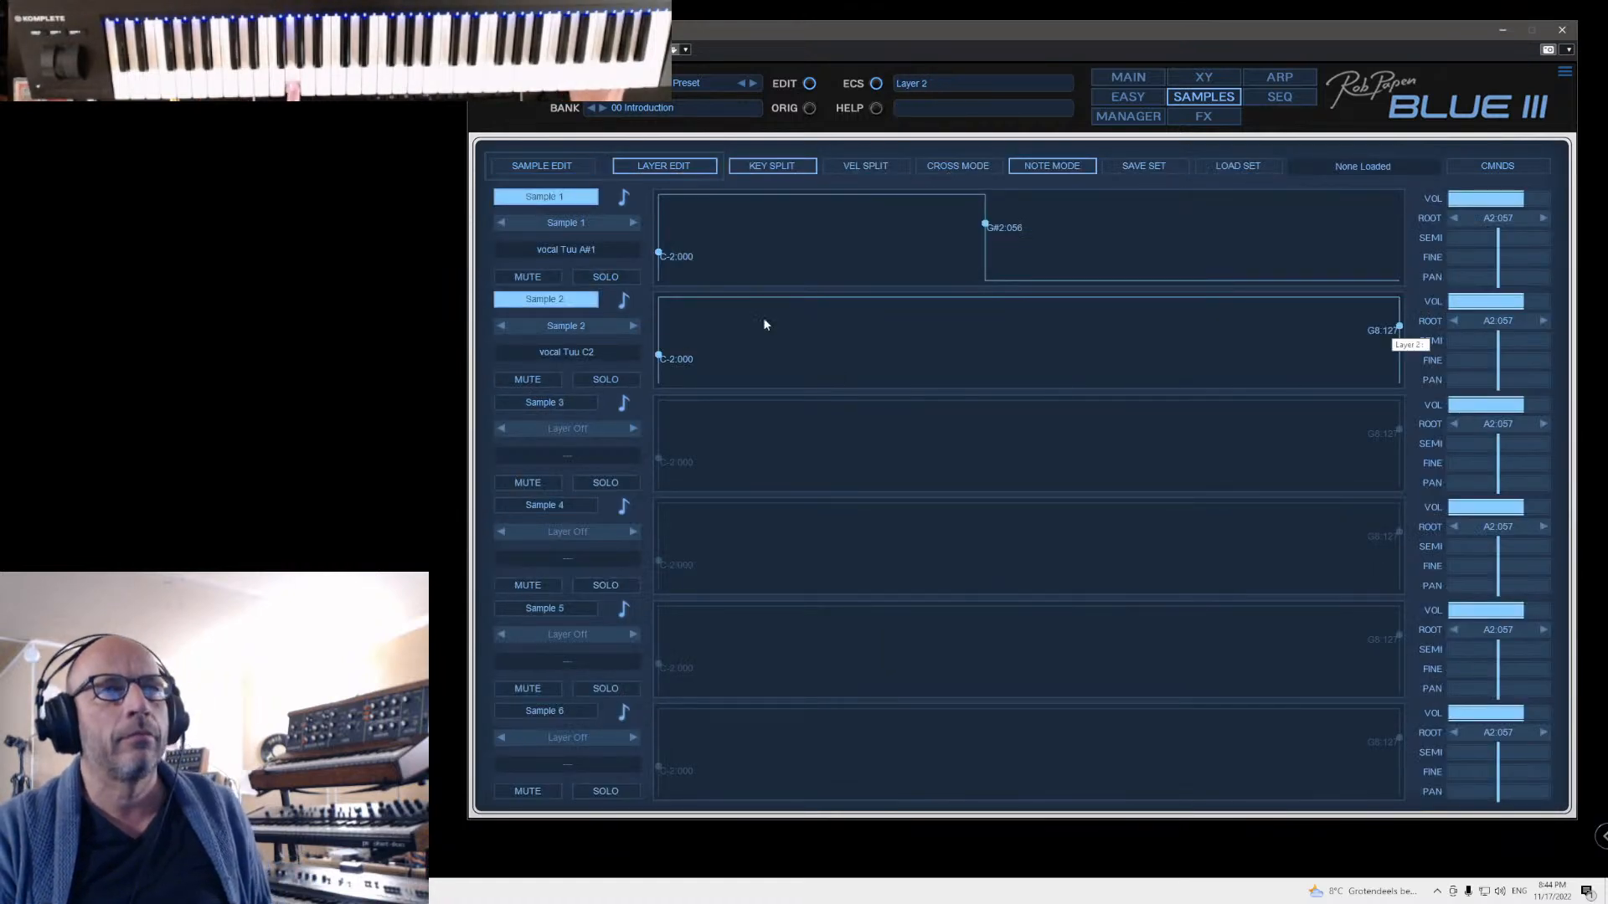
drag(661, 359, 993, 401)
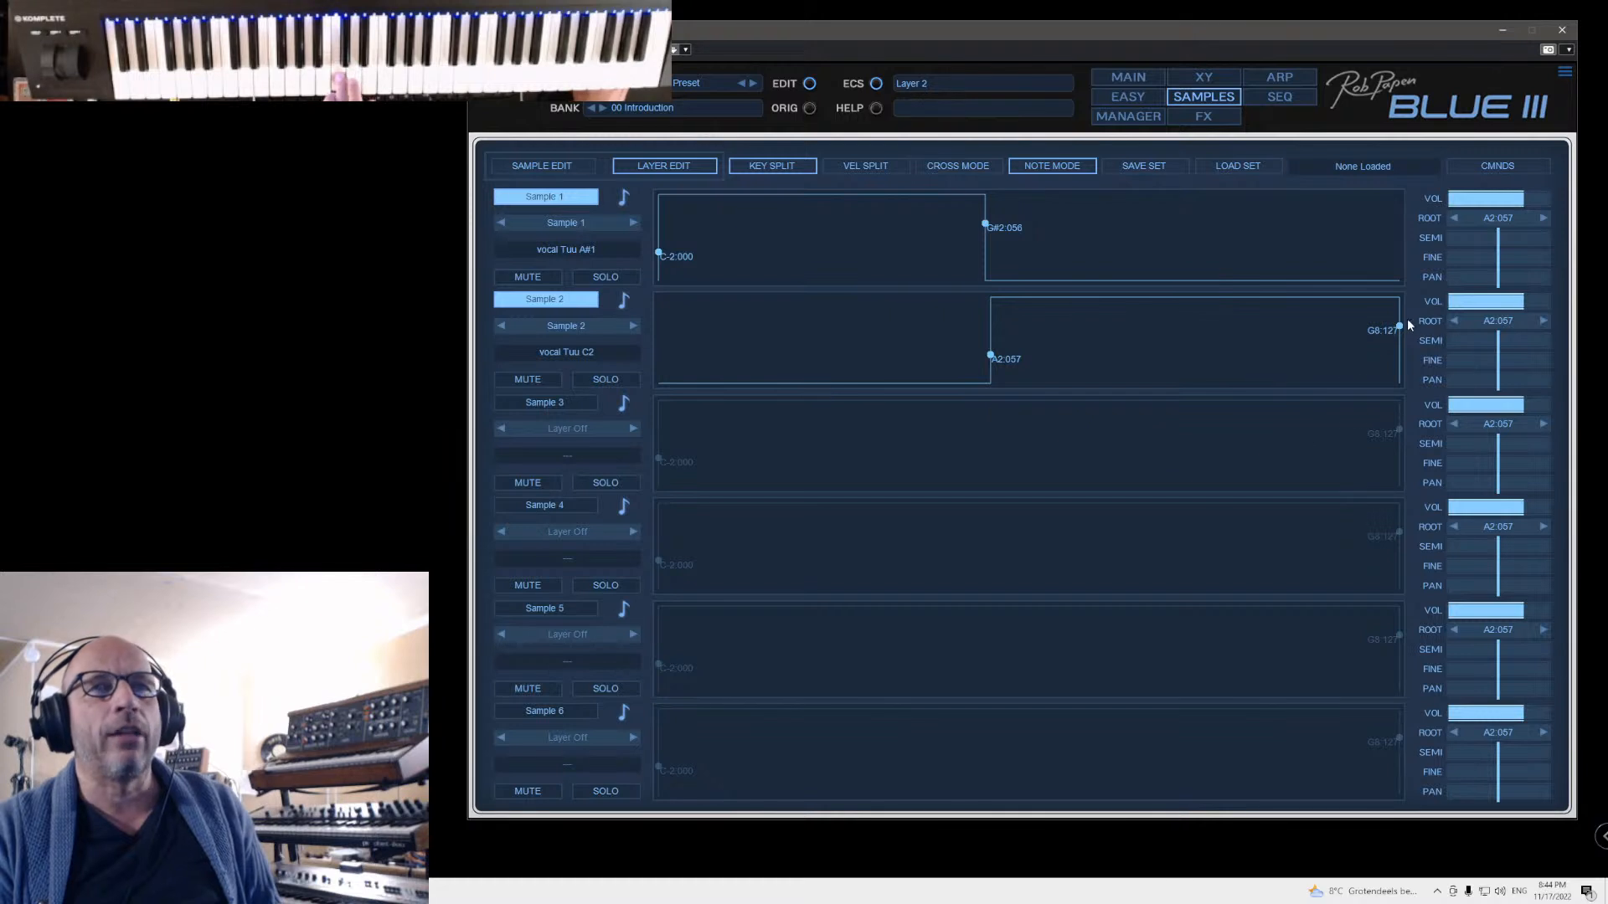
drag(1393, 329, 1038, 327)
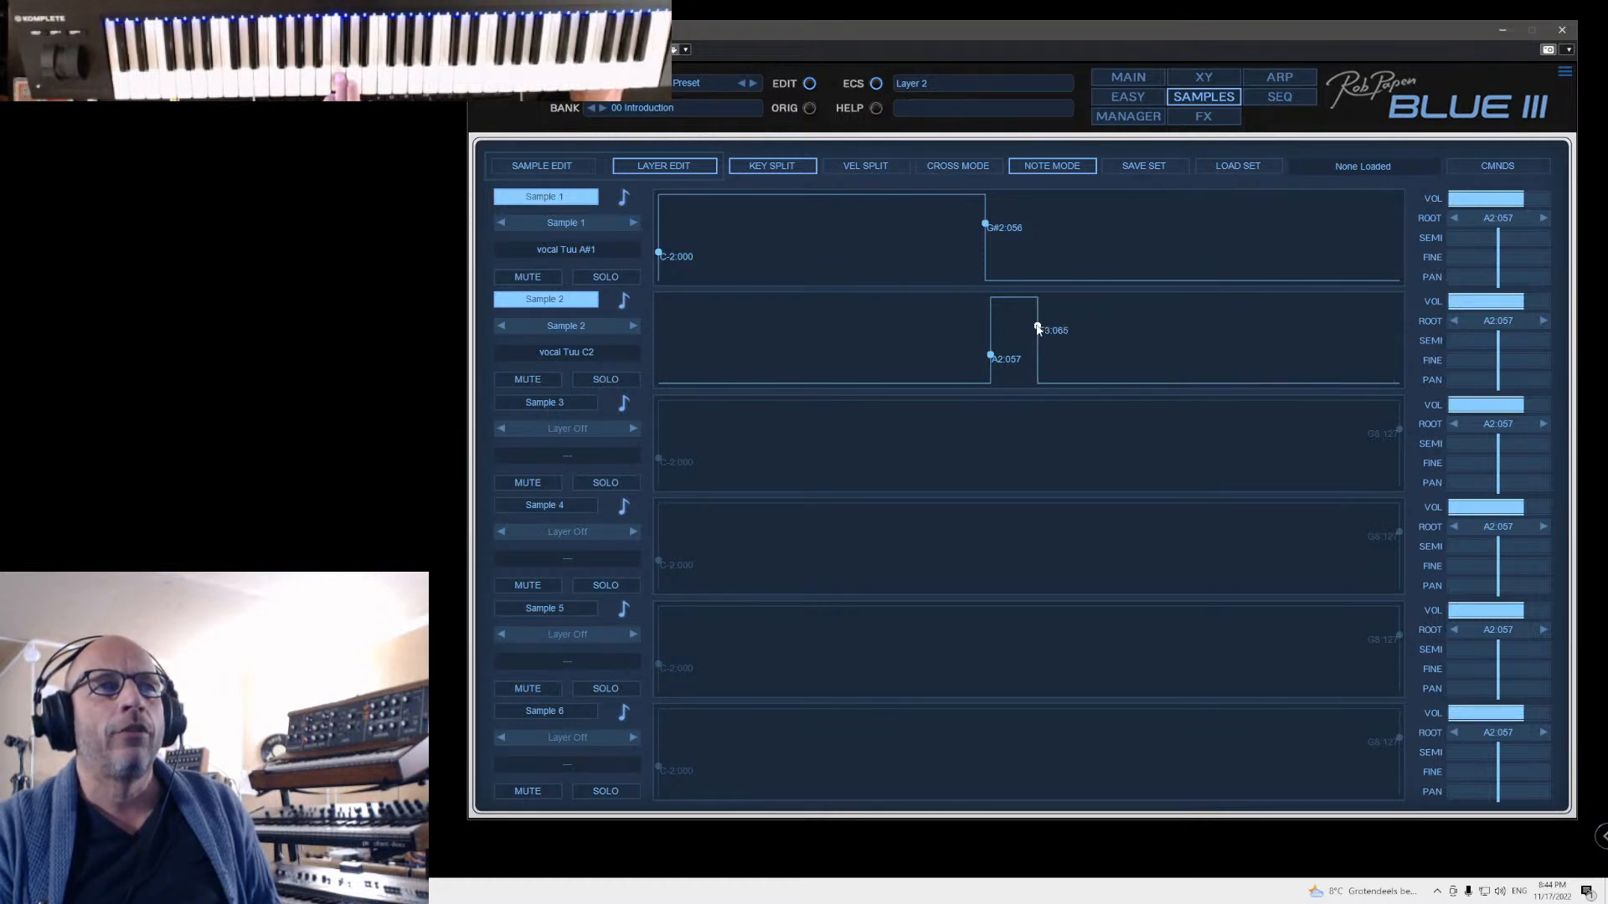
Step: Load vocal Tuu E1.wav from 10 Imported Samples into Sample 3 and start its enabled layer's key range at G3
click(549, 406)
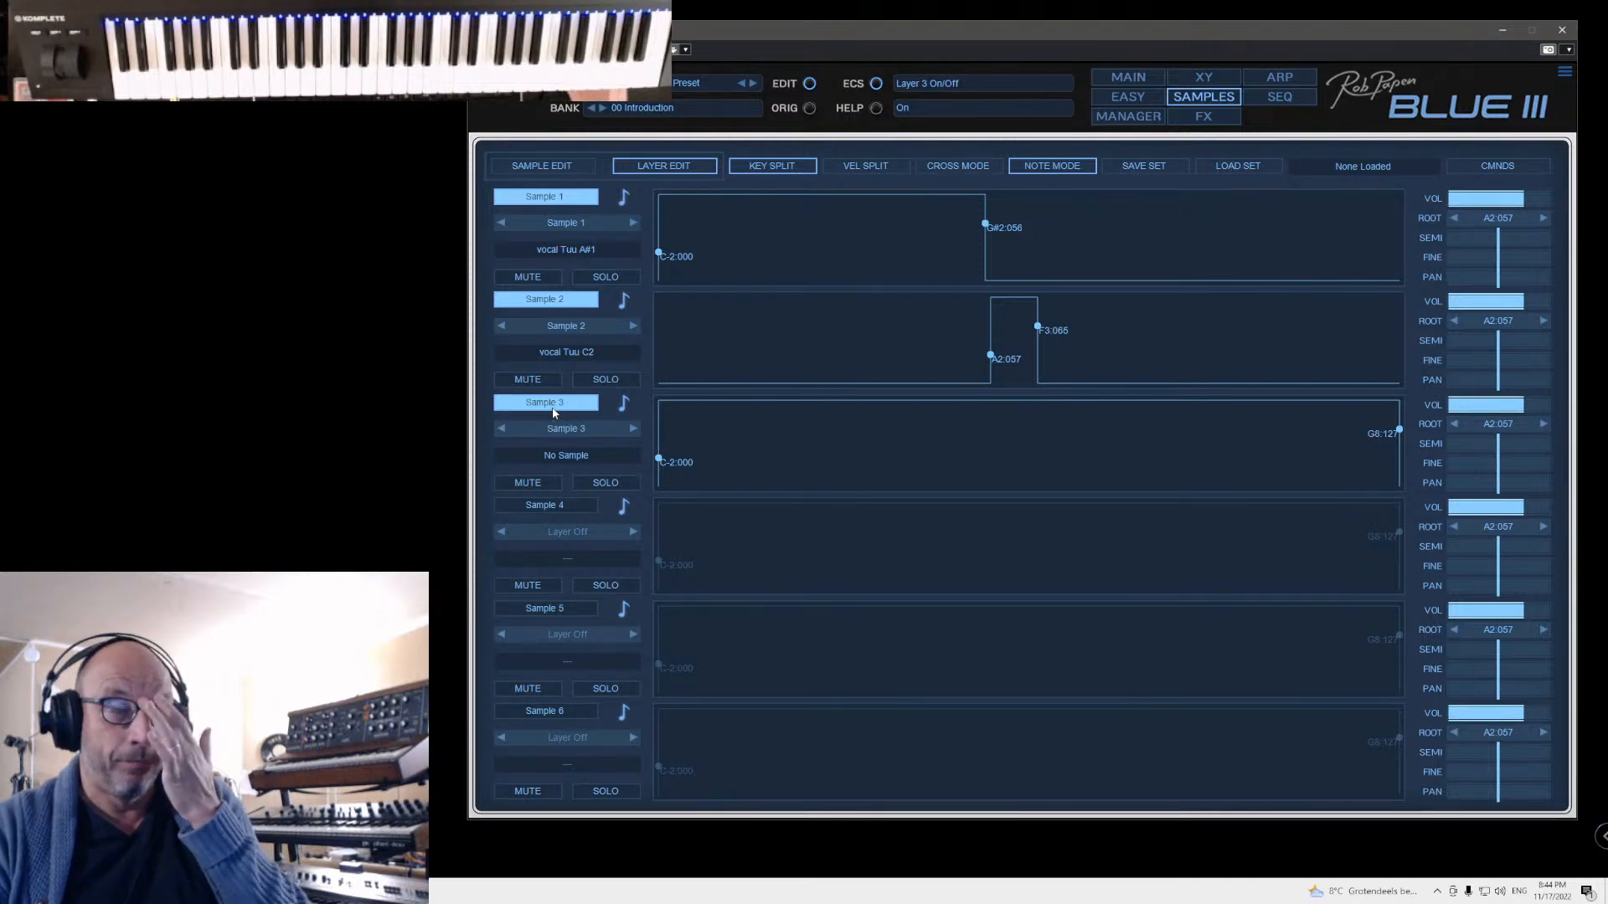
click(546, 164)
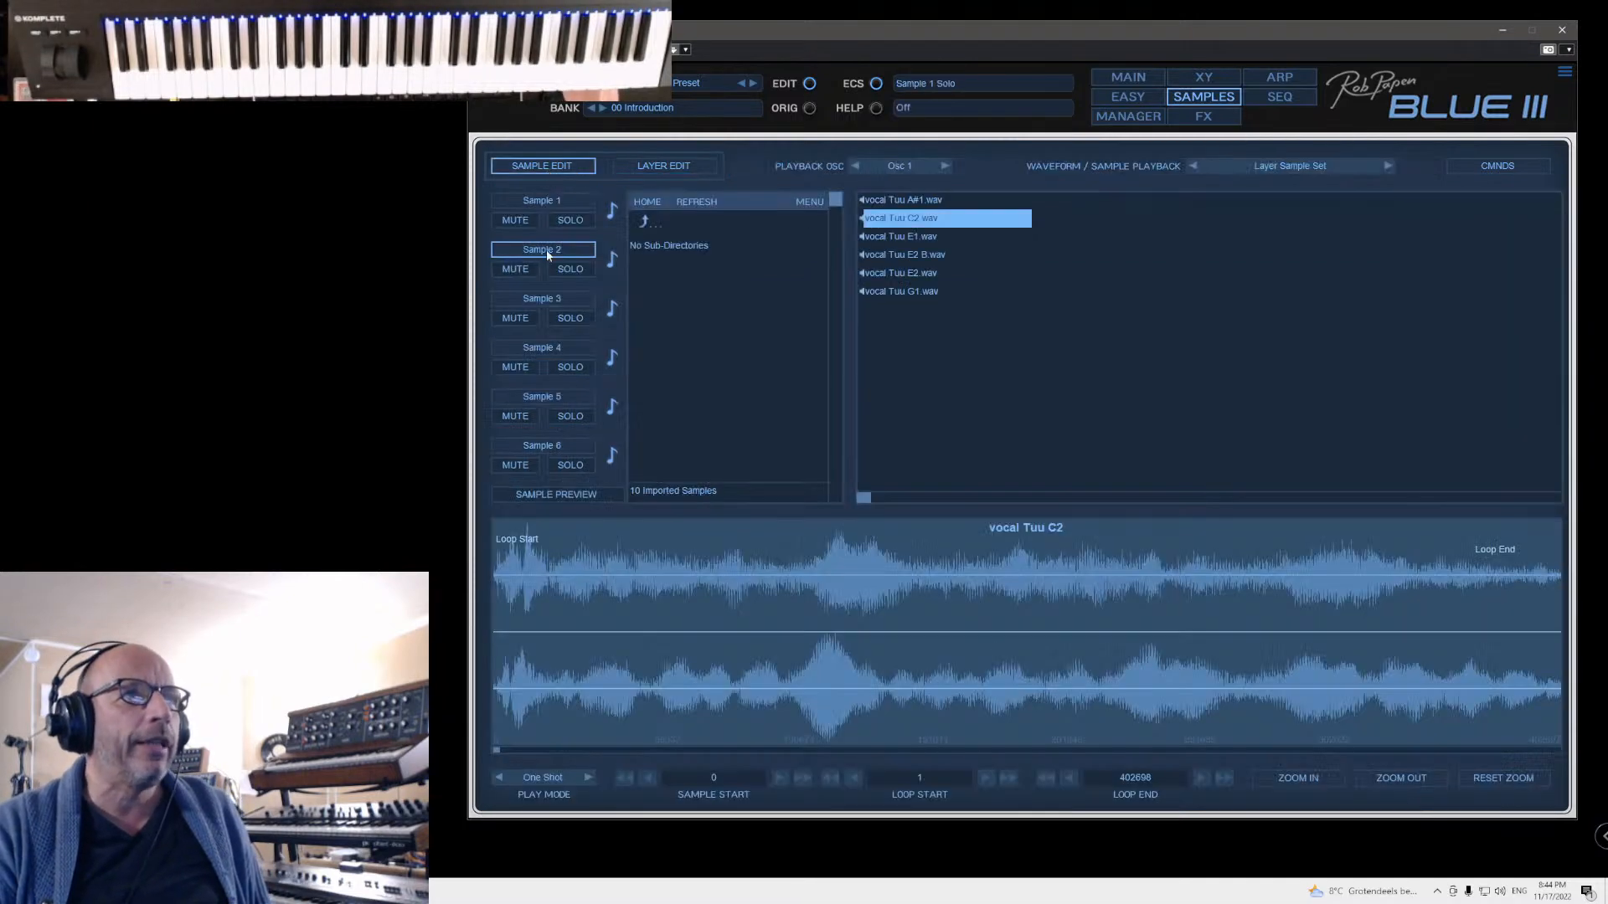
click(528, 299)
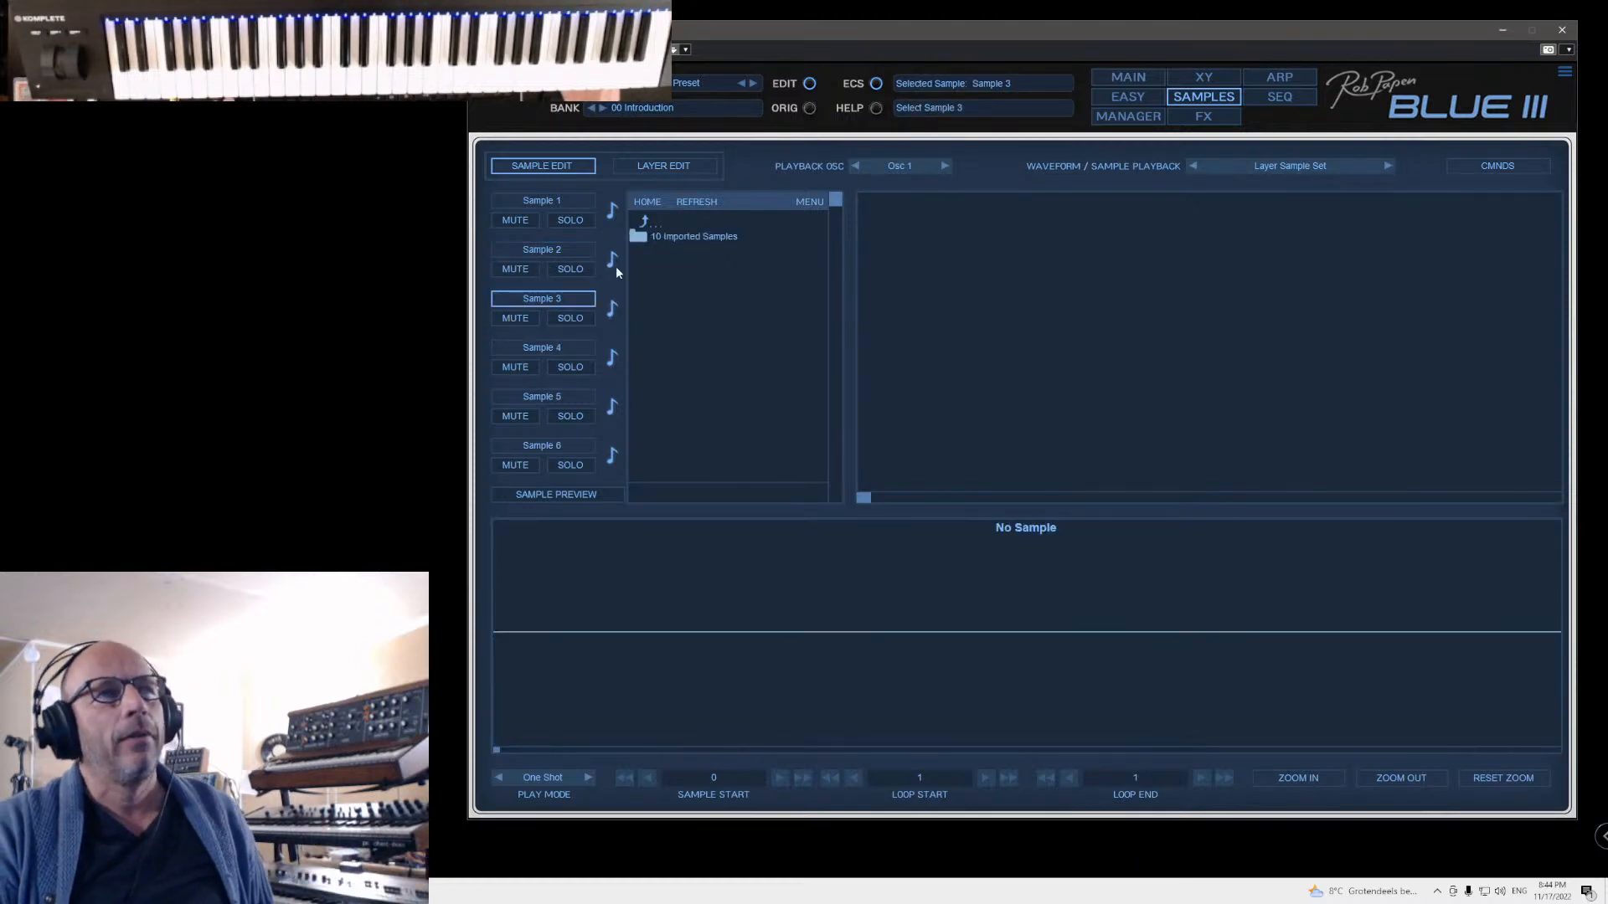
double_click(640, 238)
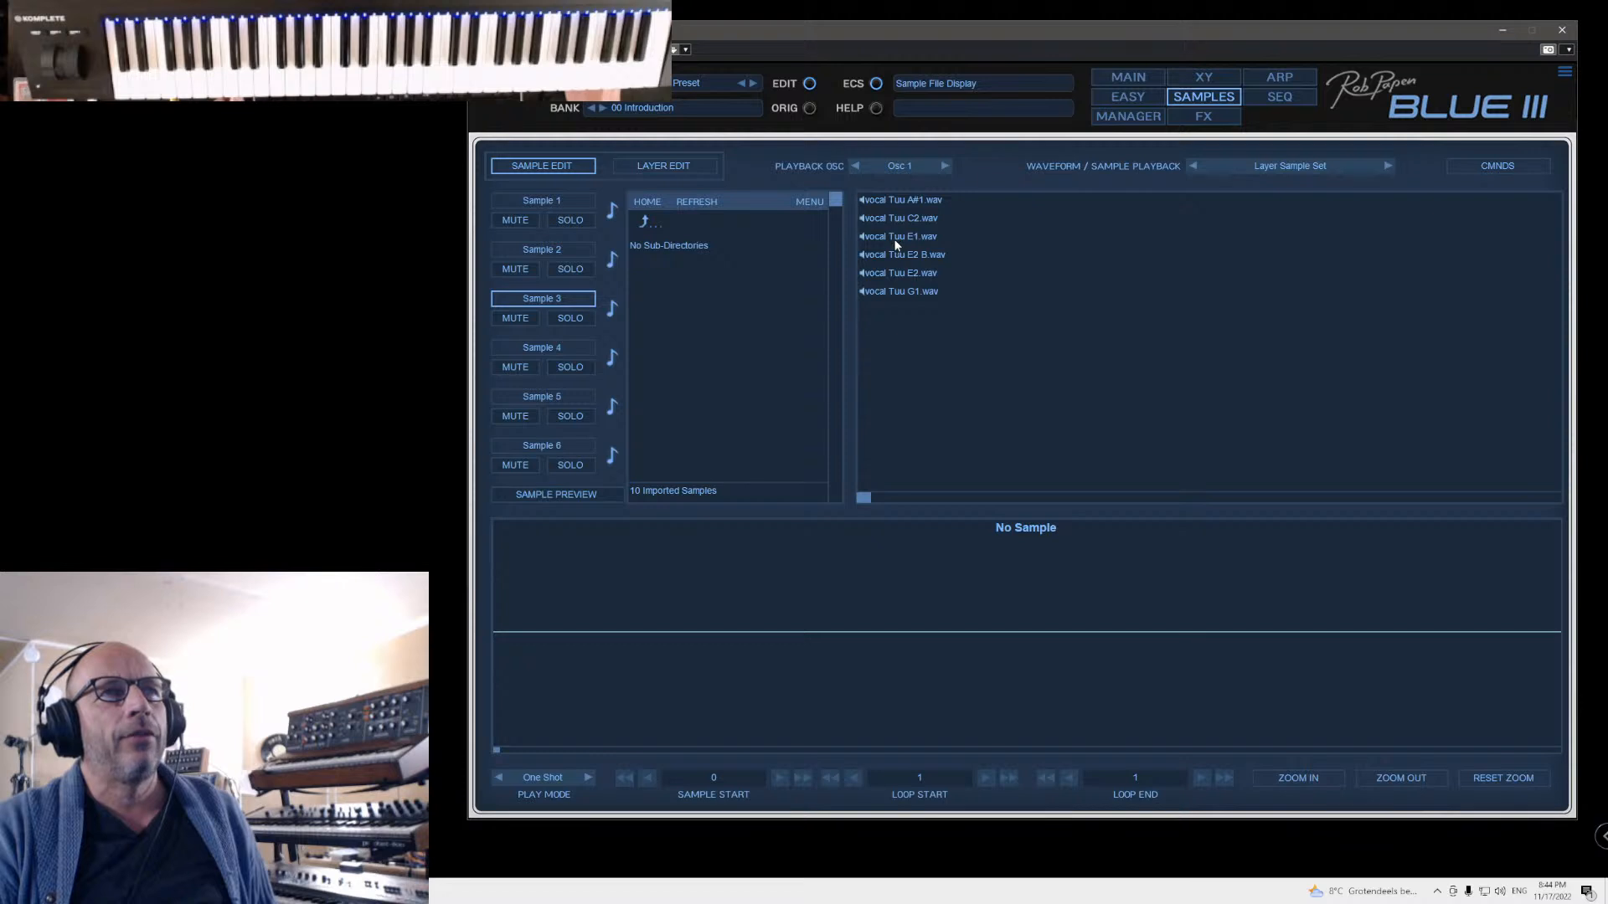
click(896, 240)
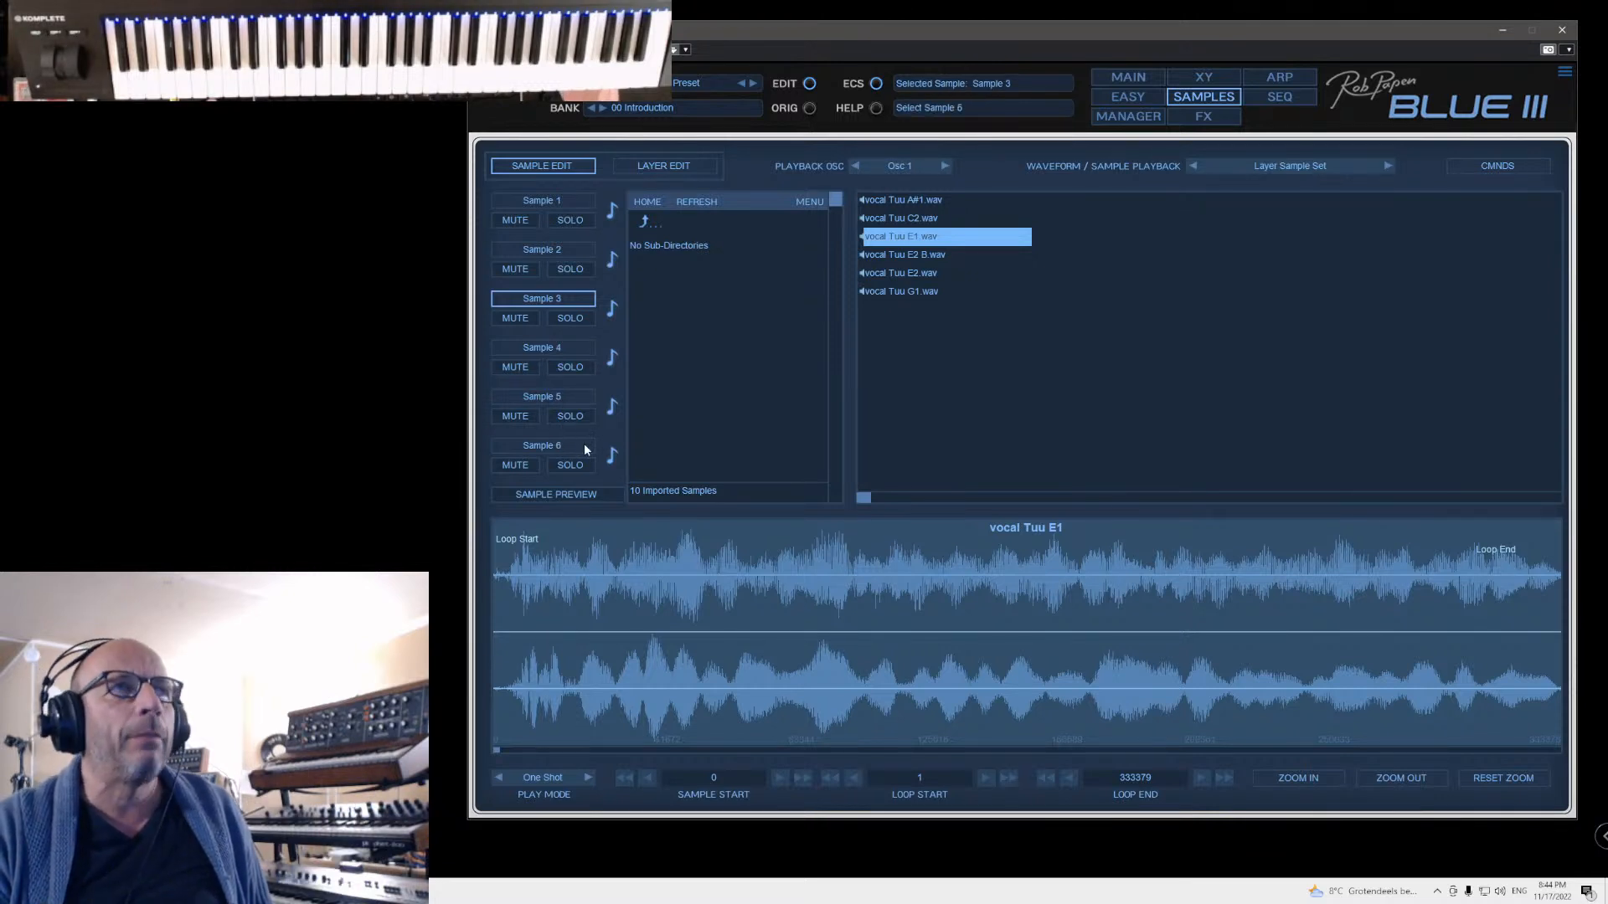
click(664, 166)
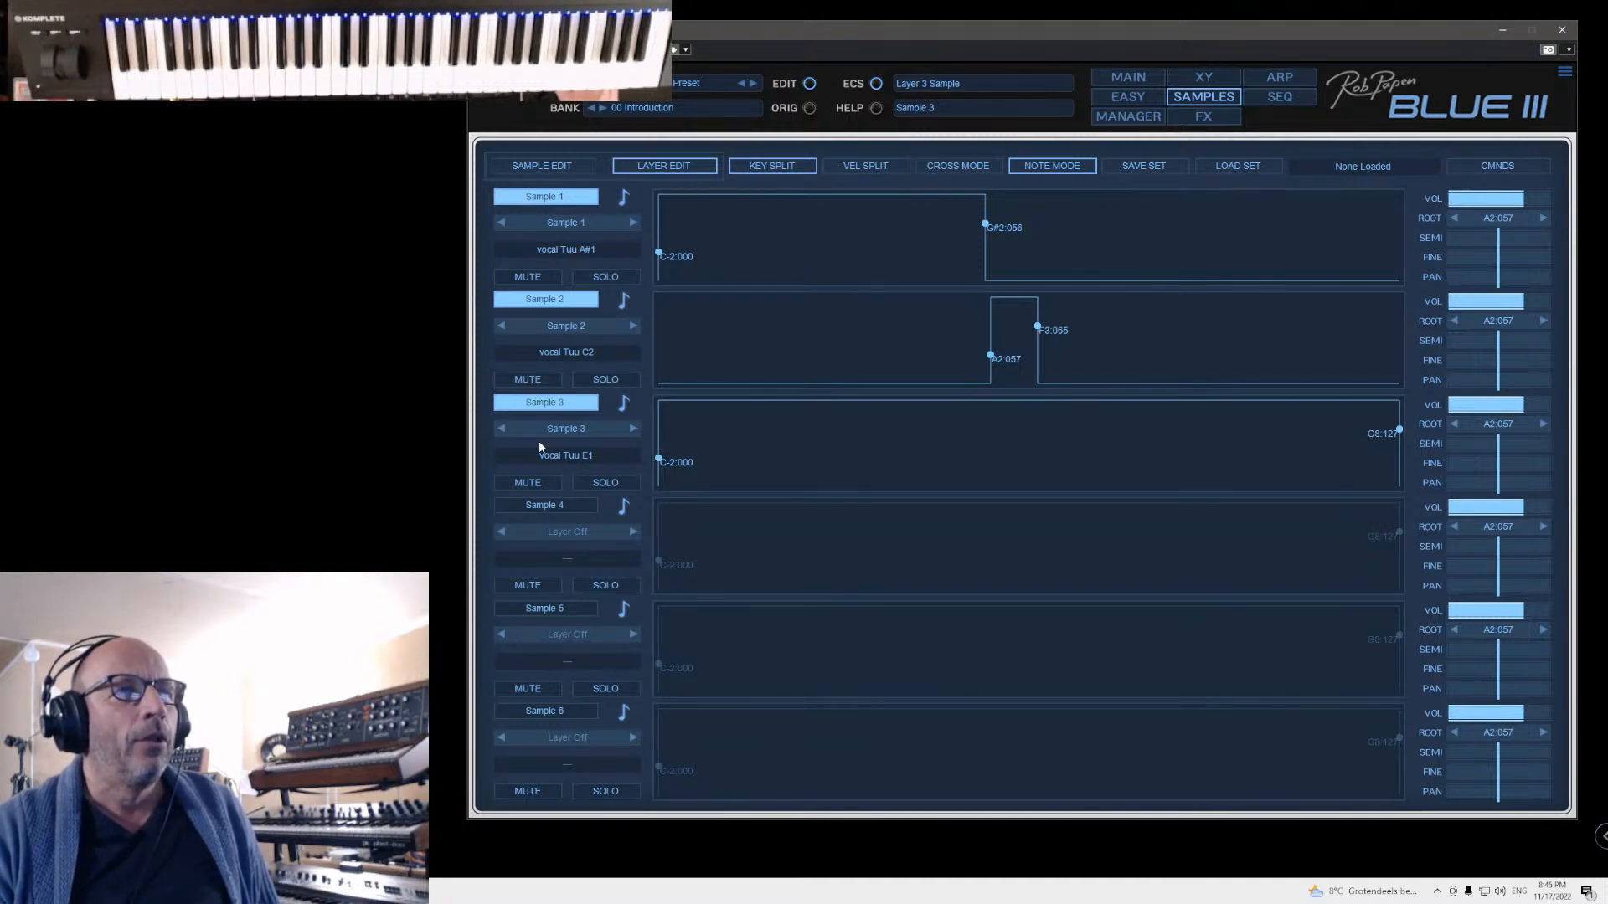
drag(658, 459, 1052, 479)
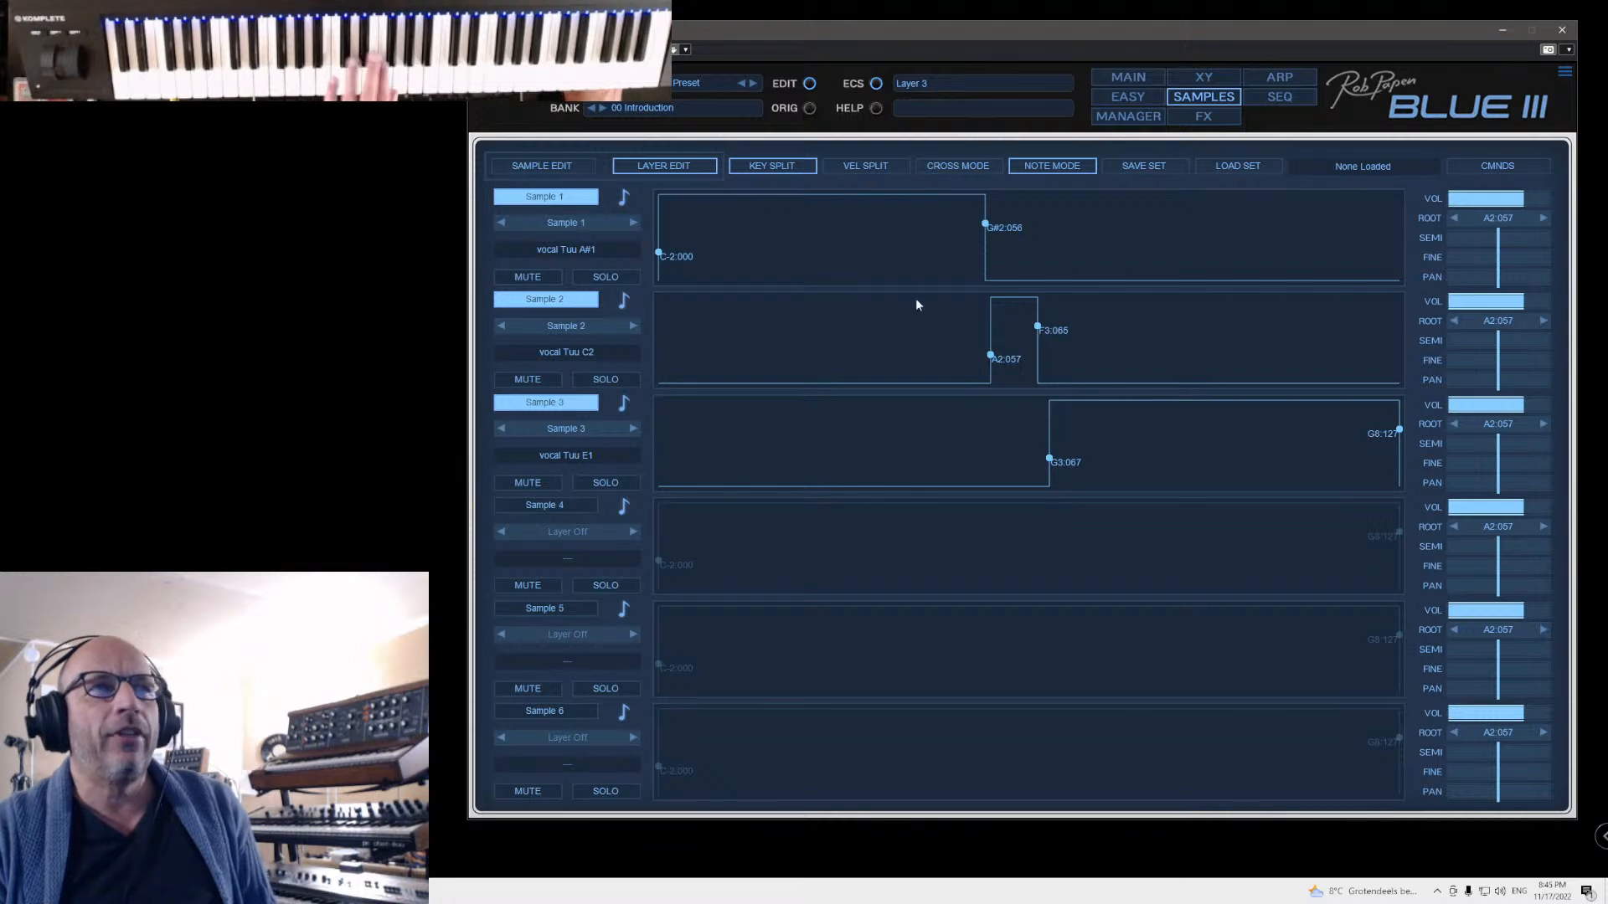
Step: Try different root notes and a pan shift on layer 1, restoring root A2 and the default pan
click(1543, 219)
click(1543, 219)
click(1543, 219)
click(1542, 219)
click(1542, 220)
click(1455, 218)
click(1455, 219)
click(1454, 220)
click(1454, 219)
drag(1498, 278, 1559, 280)
right_click(1509, 283)
click(1516, 293)
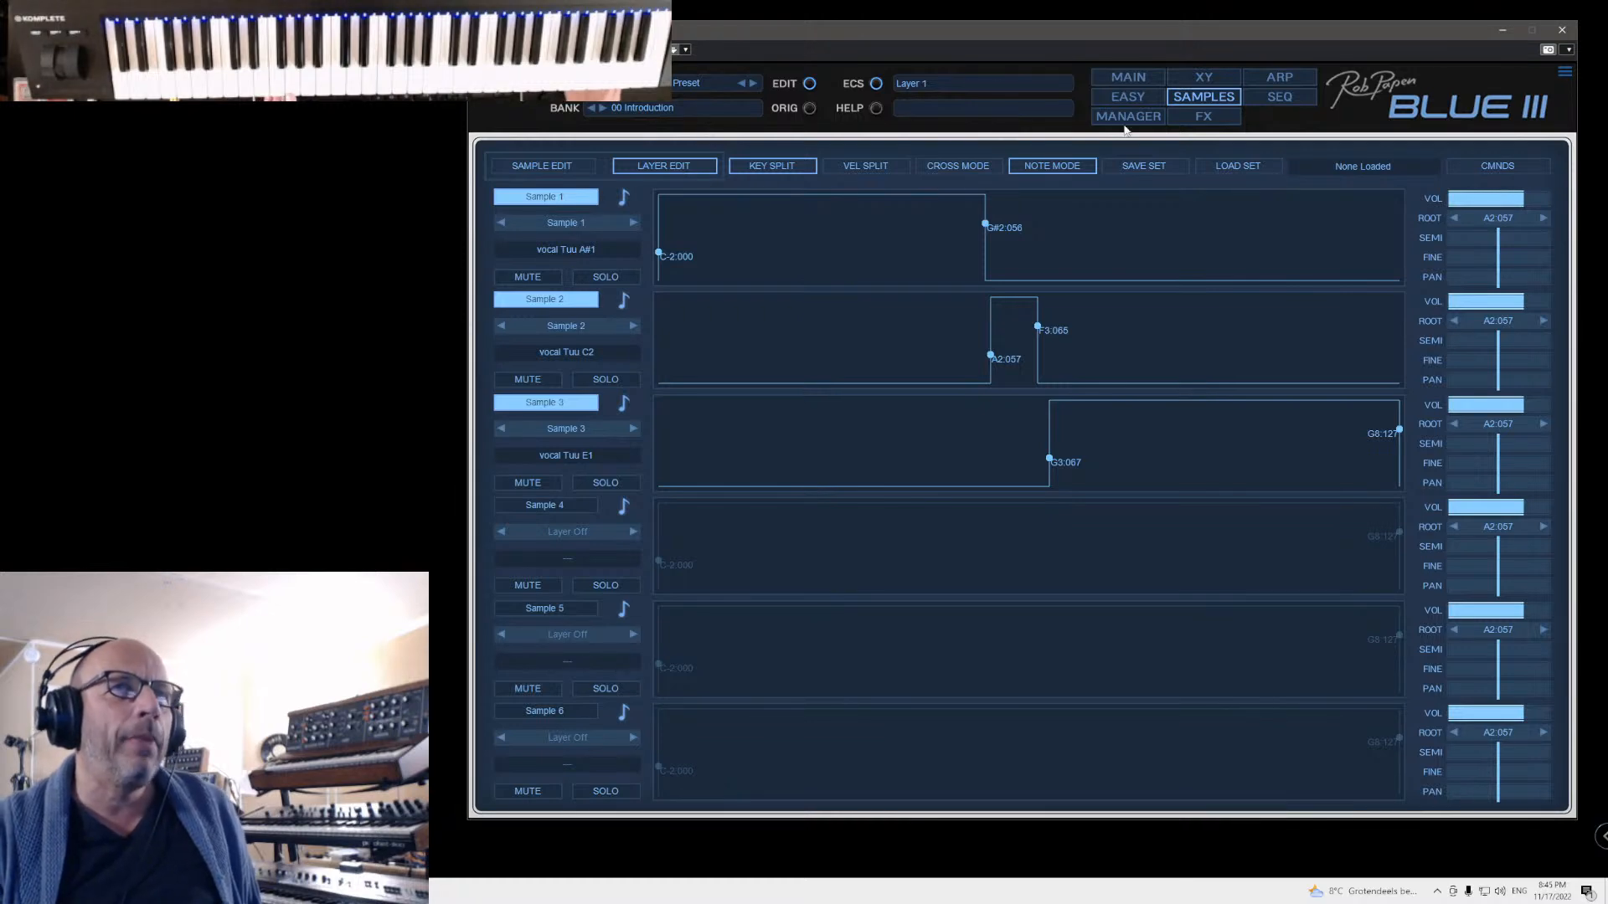
Step: Audition Sample 1 through Sample 3 as oscillator 1's wave type on the Main screen and return it to Layer Sample Set
click(1128, 76)
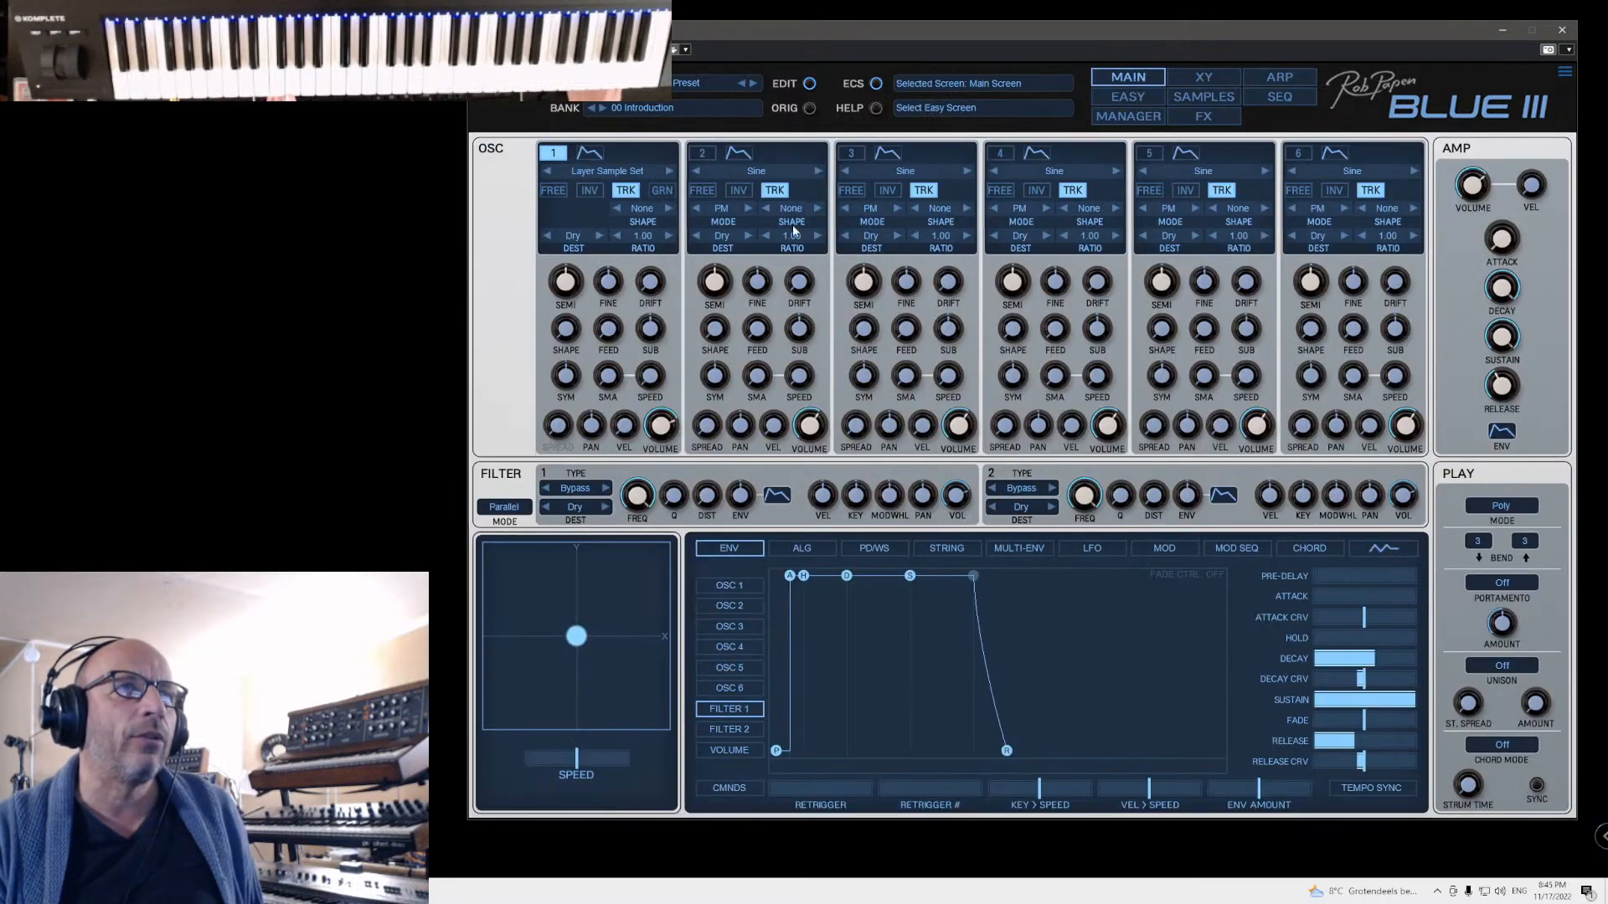
click(614, 173)
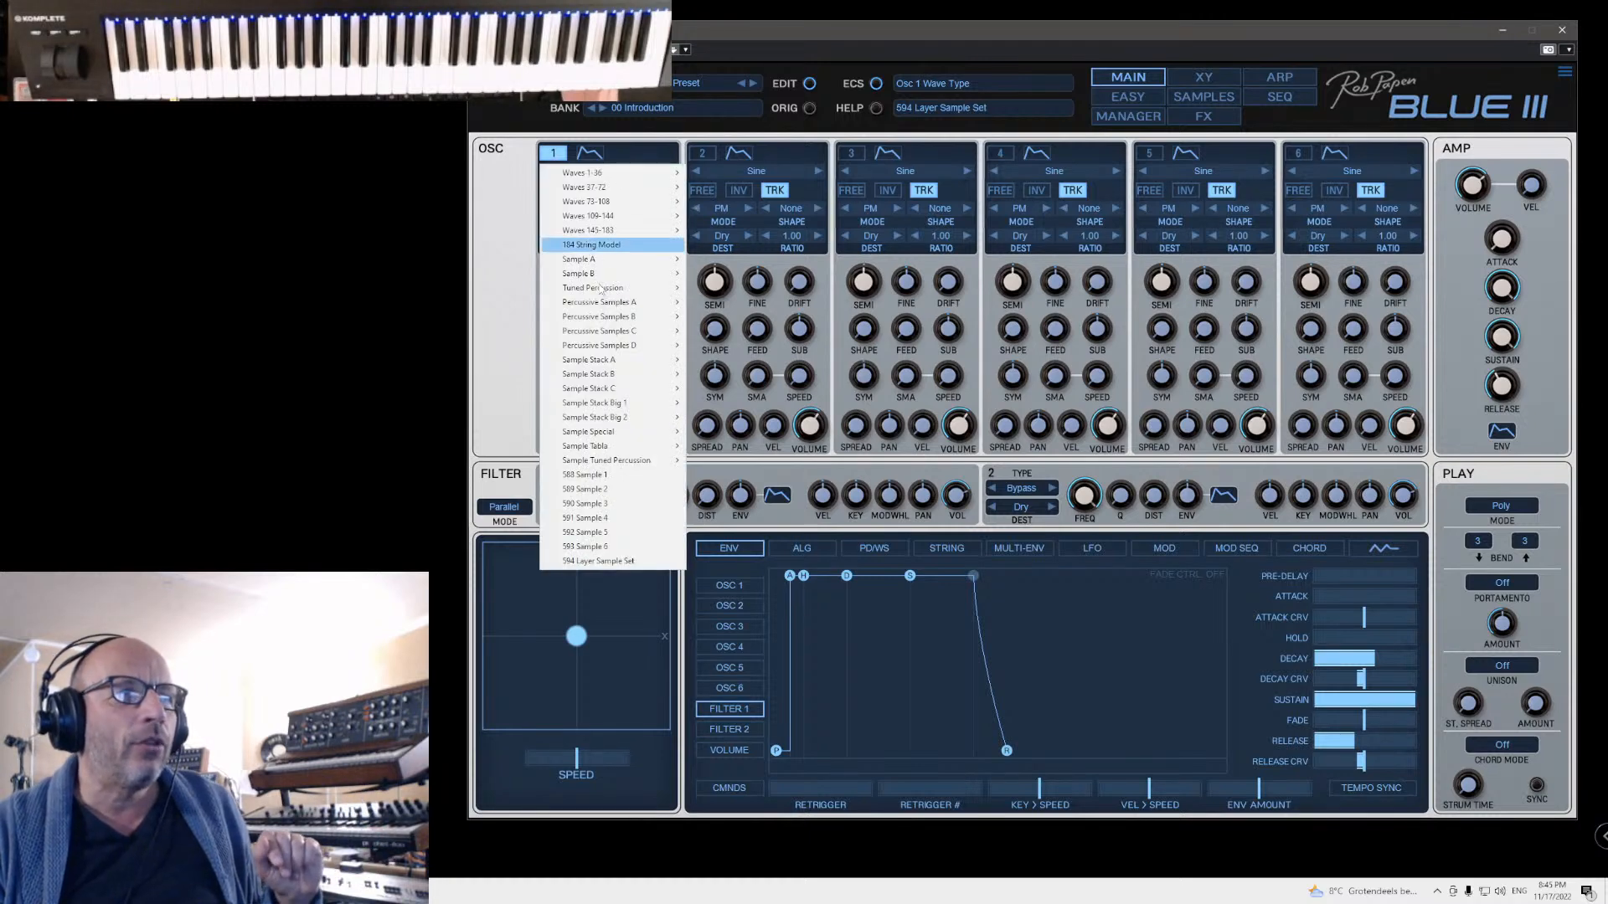
click(588, 477)
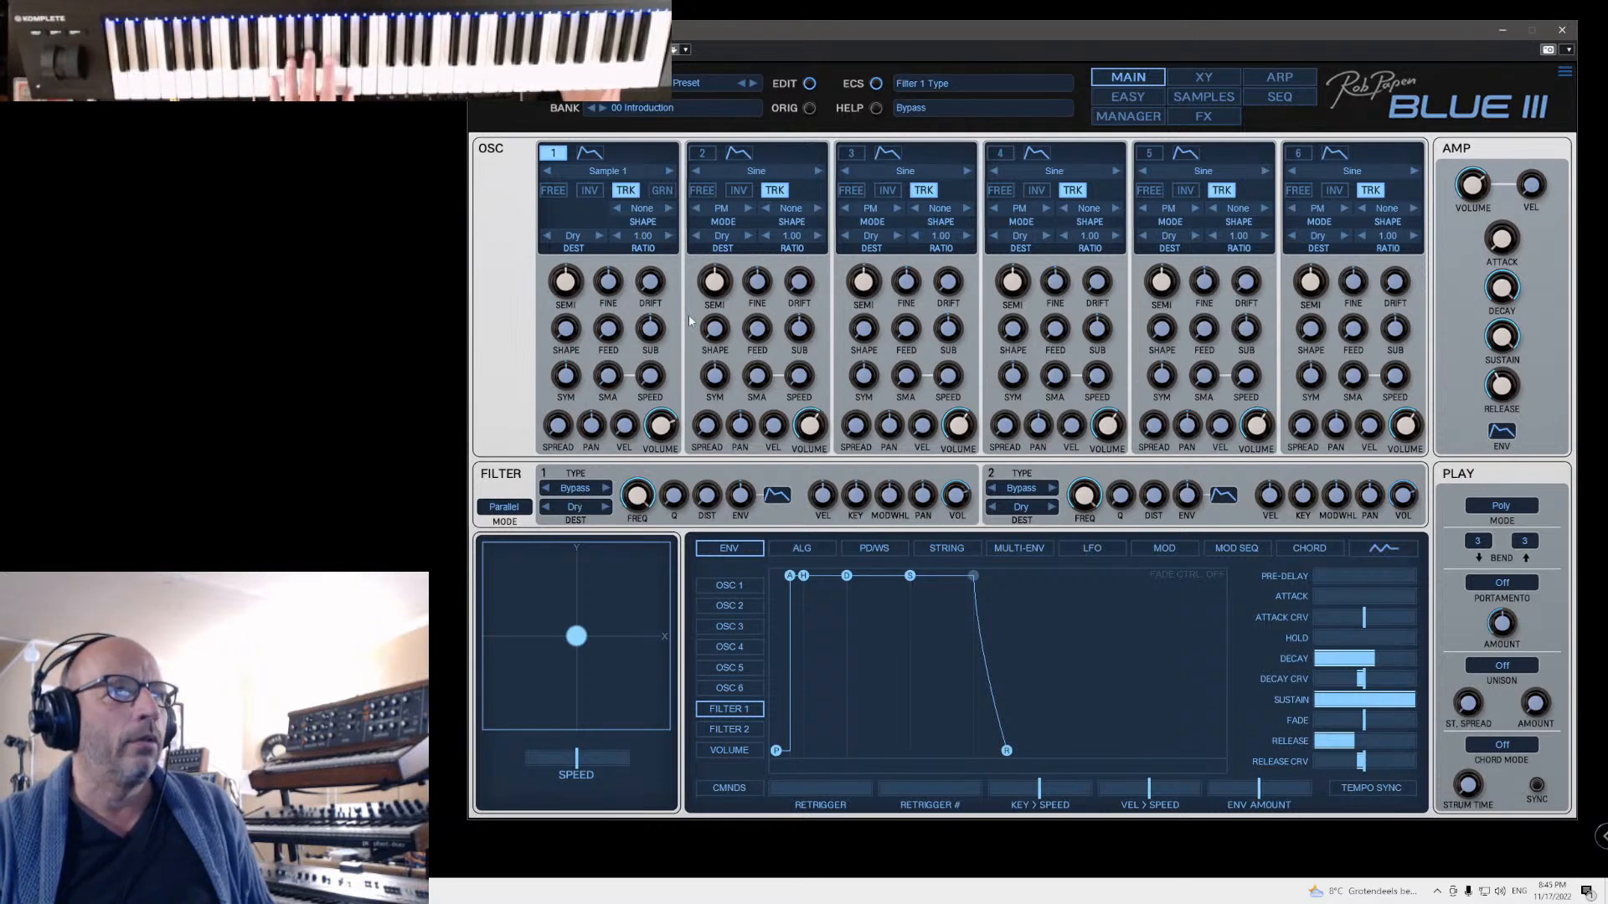
click(670, 171)
click(670, 171)
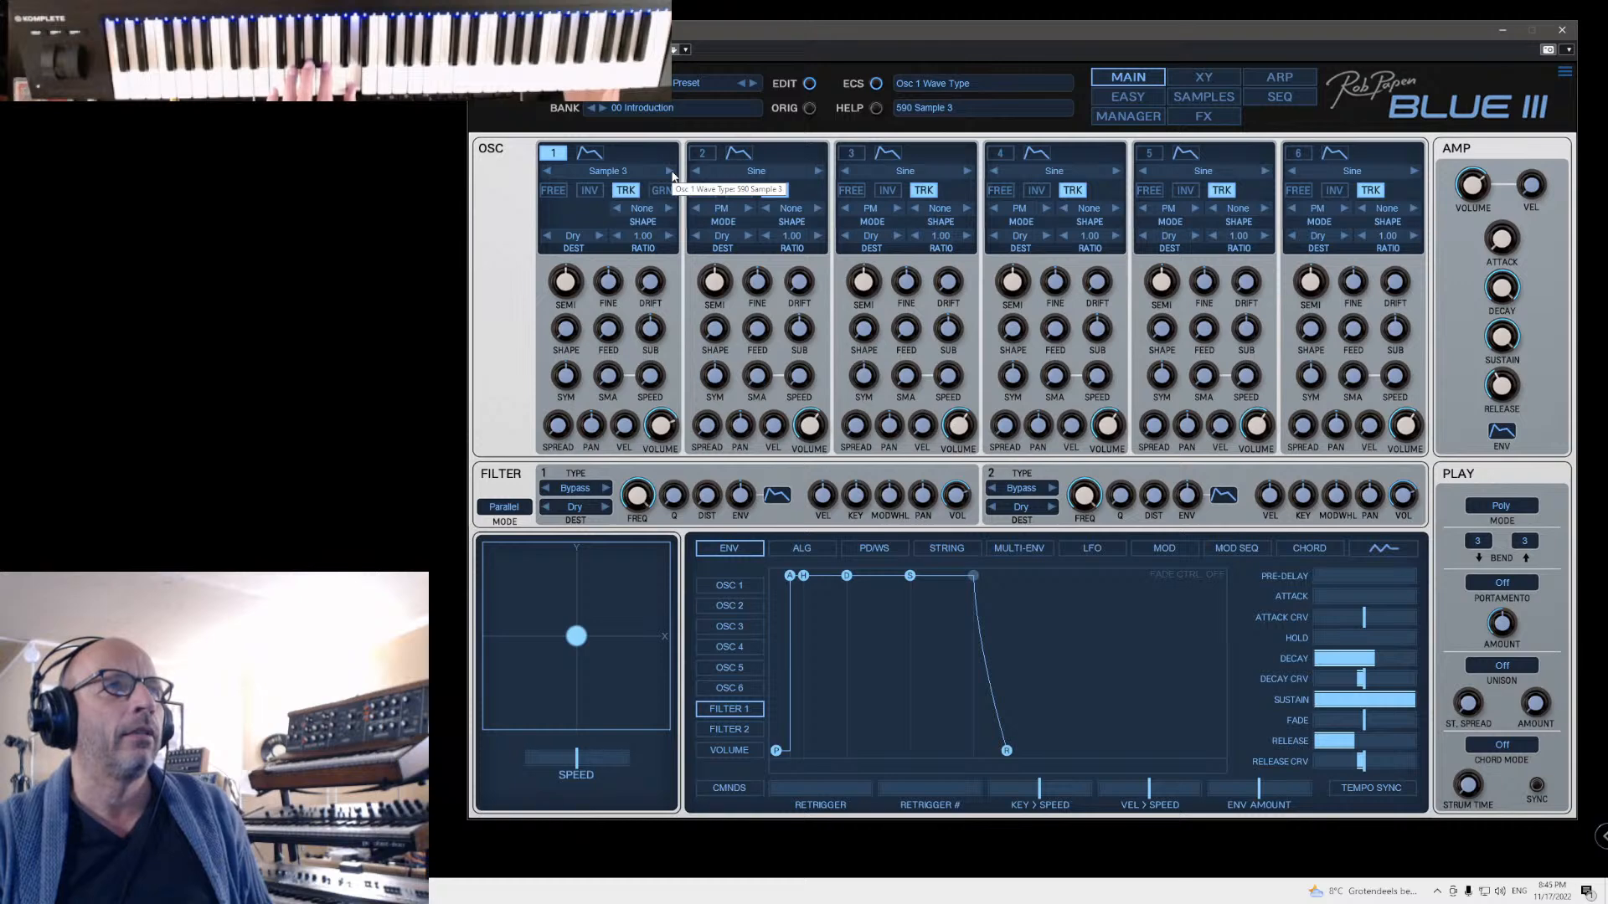
click(549, 172)
click(549, 172)
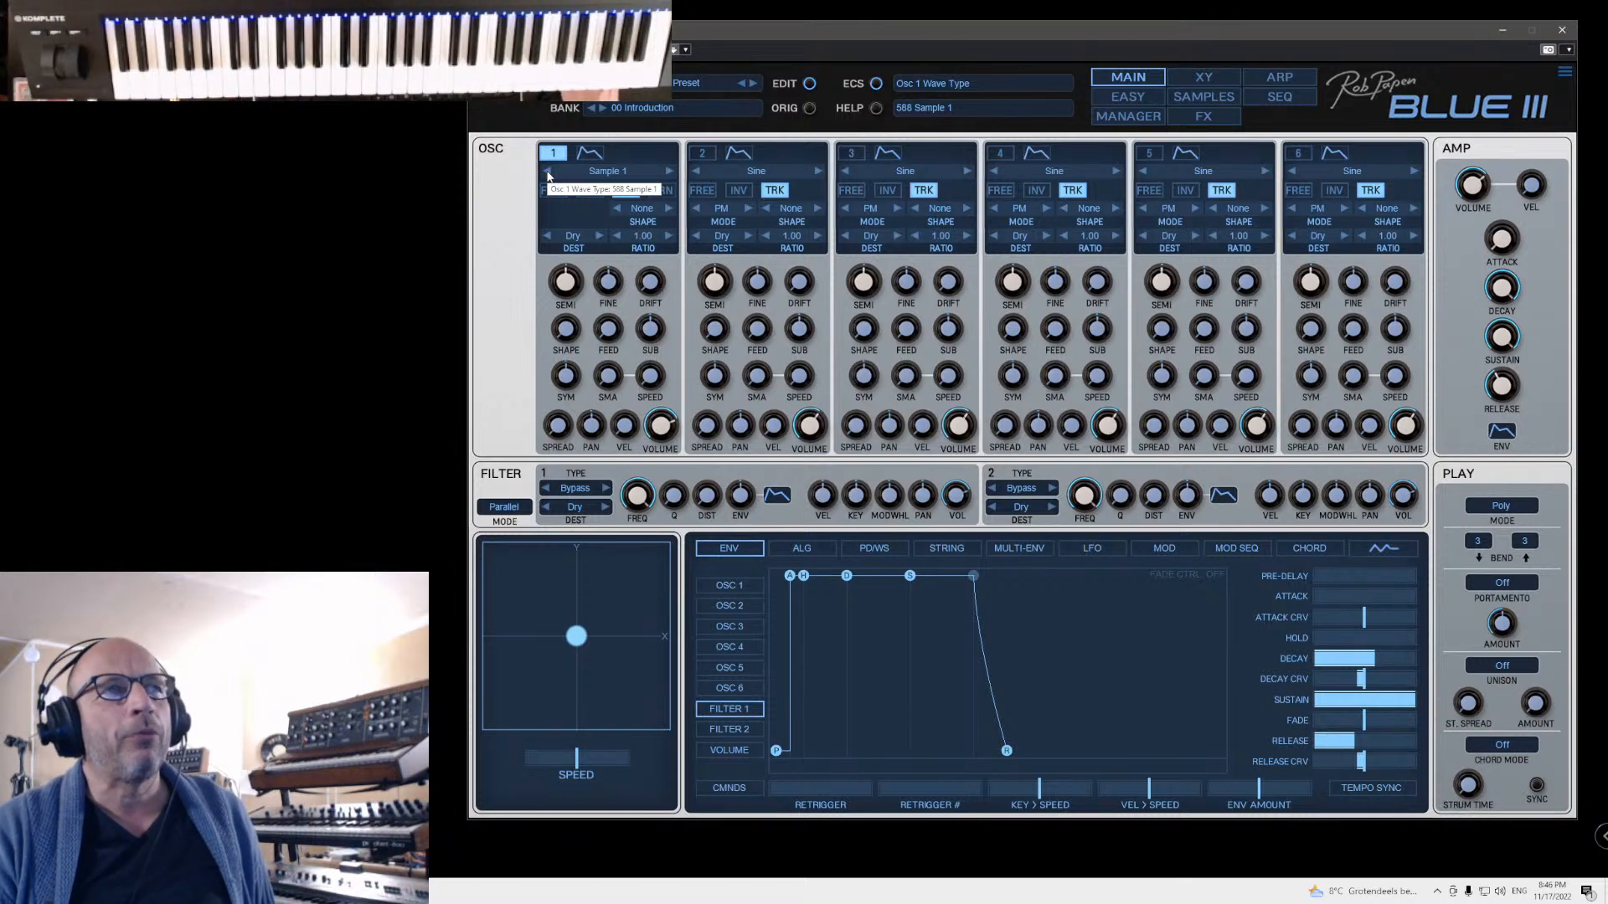
click(603, 173)
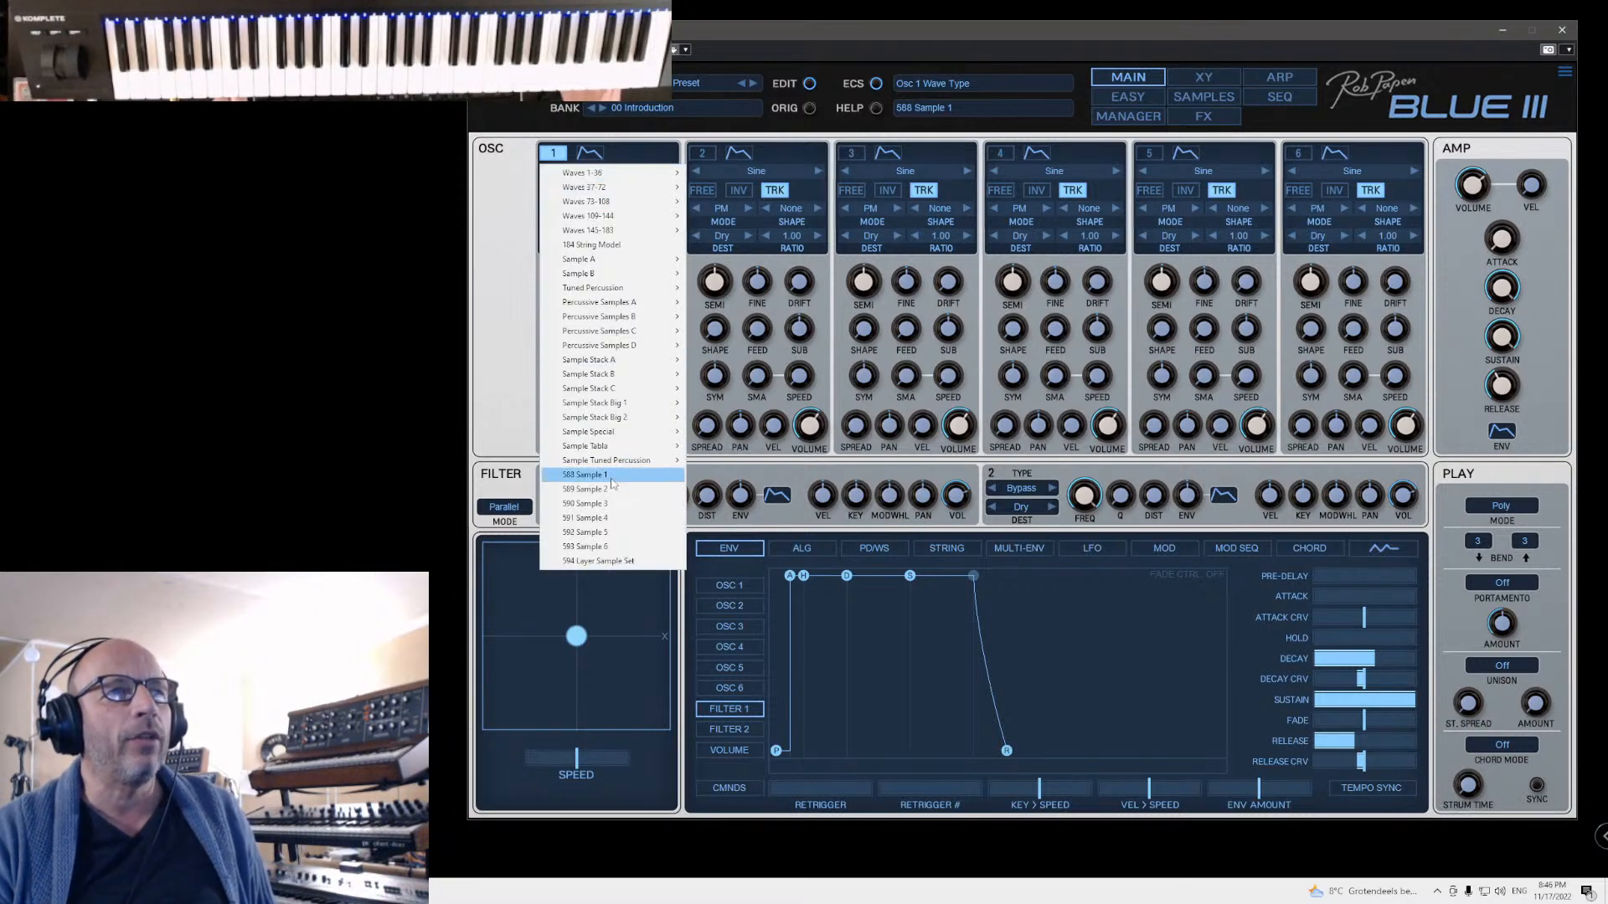
click(624, 568)
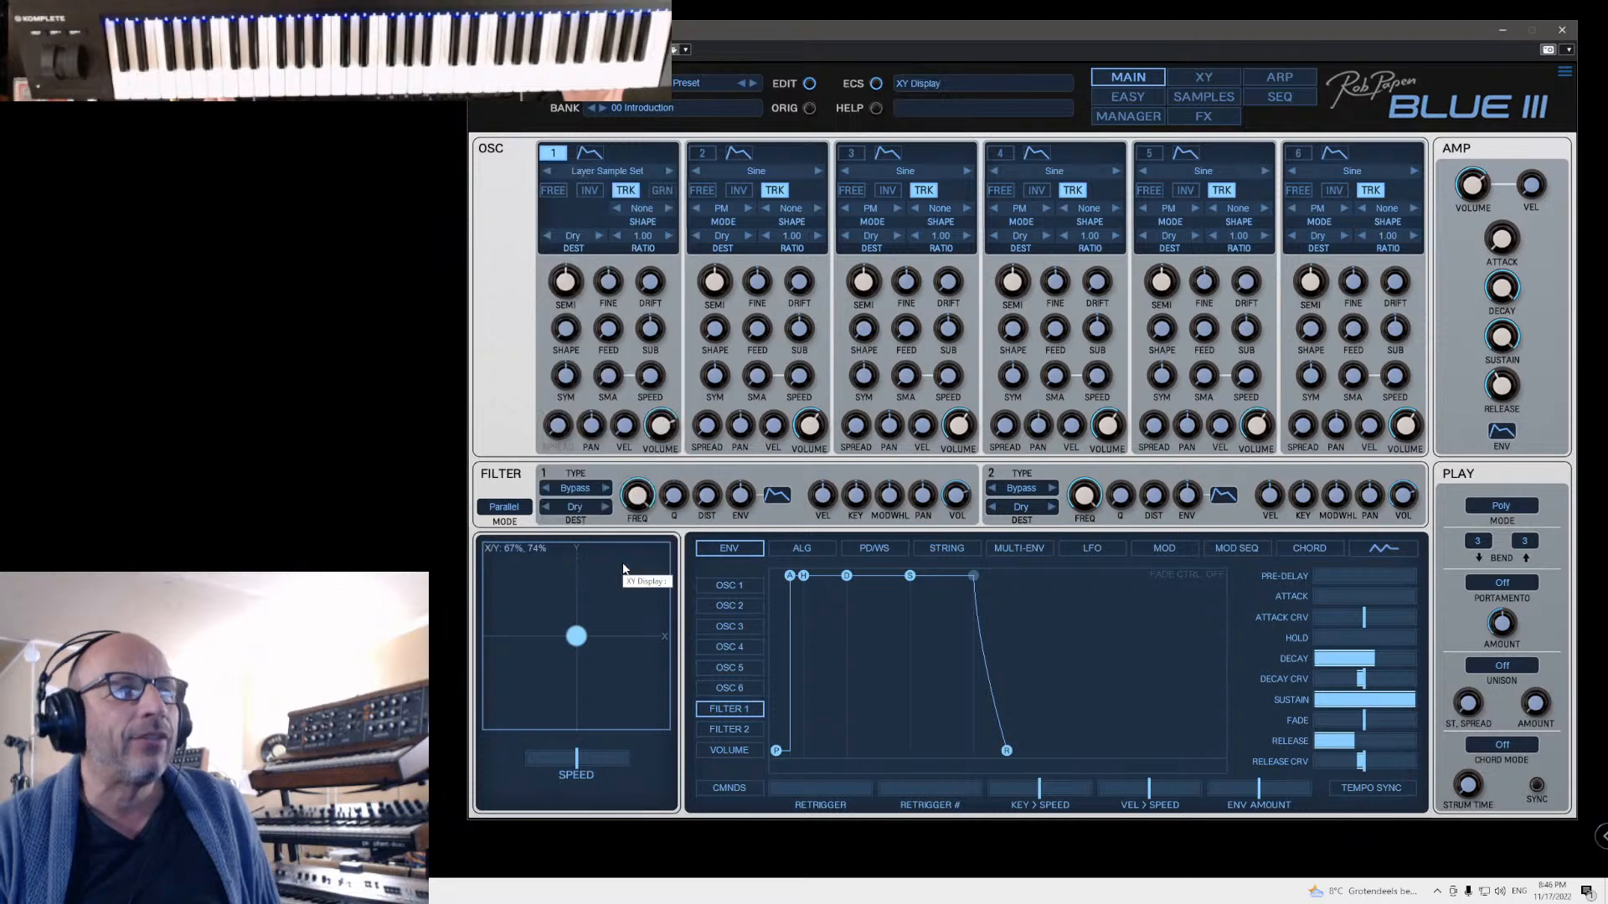
Step: Review the Layer Edit and Sample Edit views, oscillator 1's wave type and the files loaded in Samples 1 to 3
click(1203, 96)
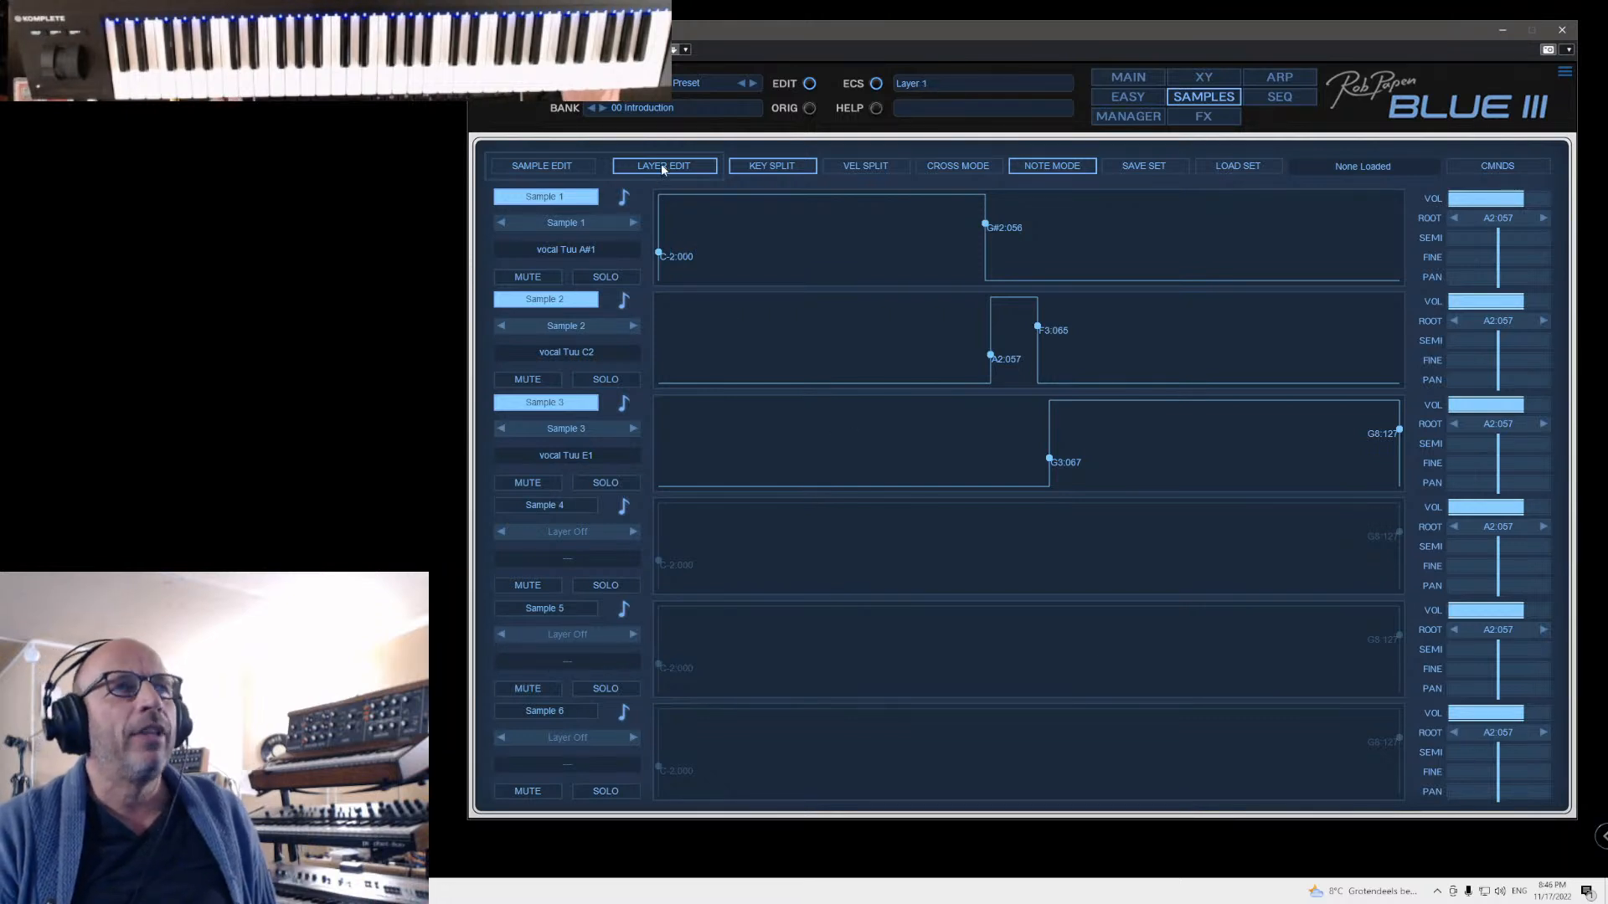
click(557, 166)
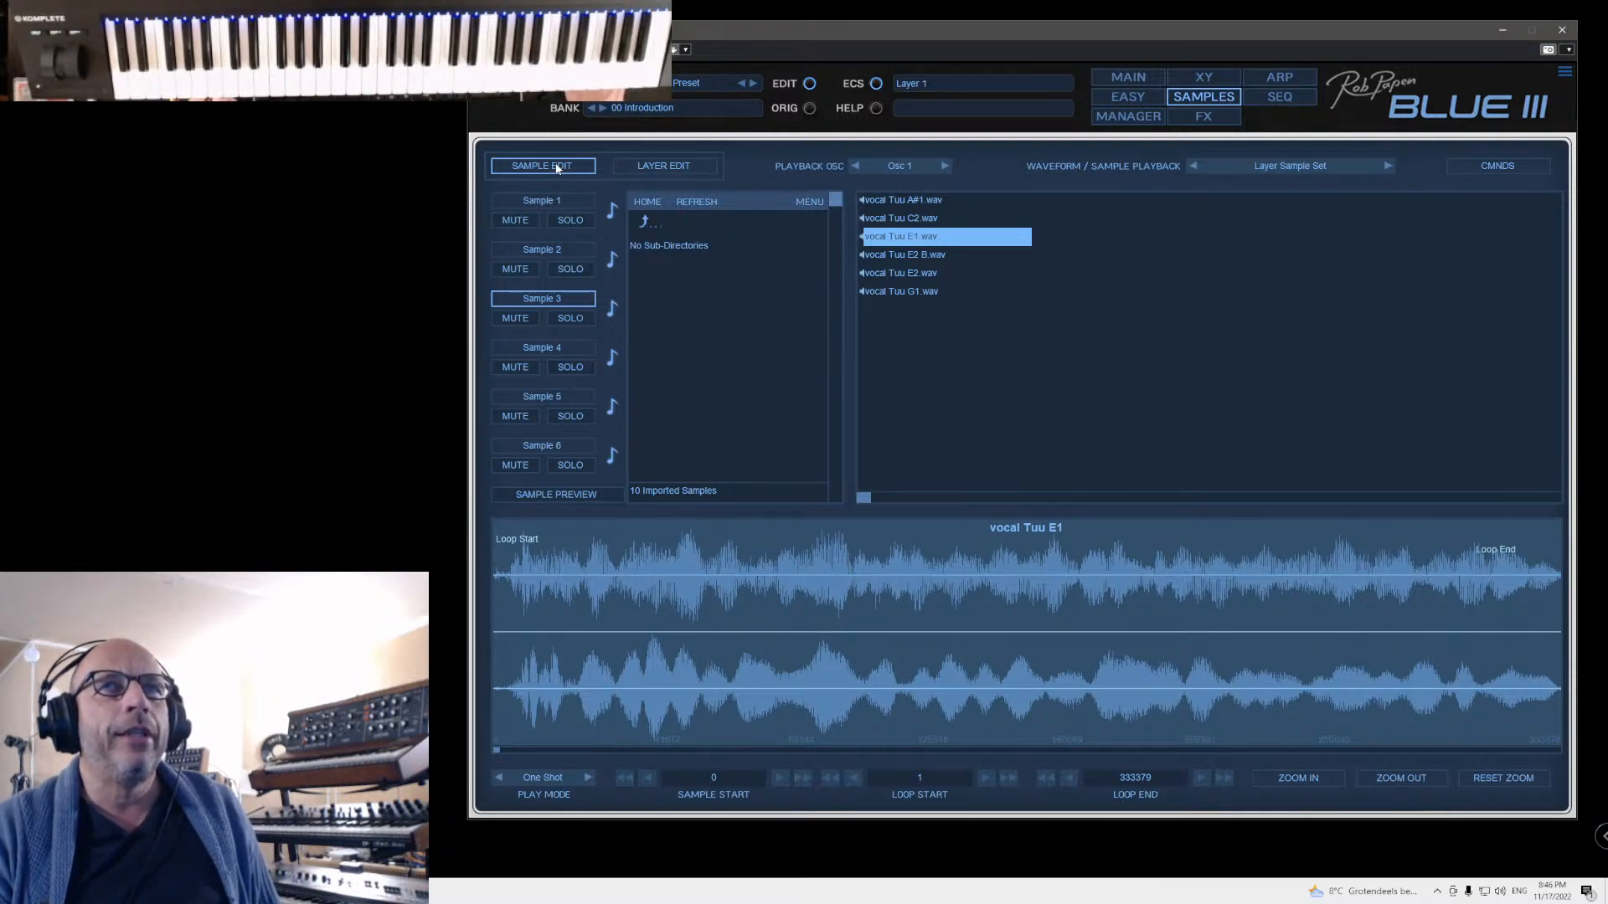
click(1128, 79)
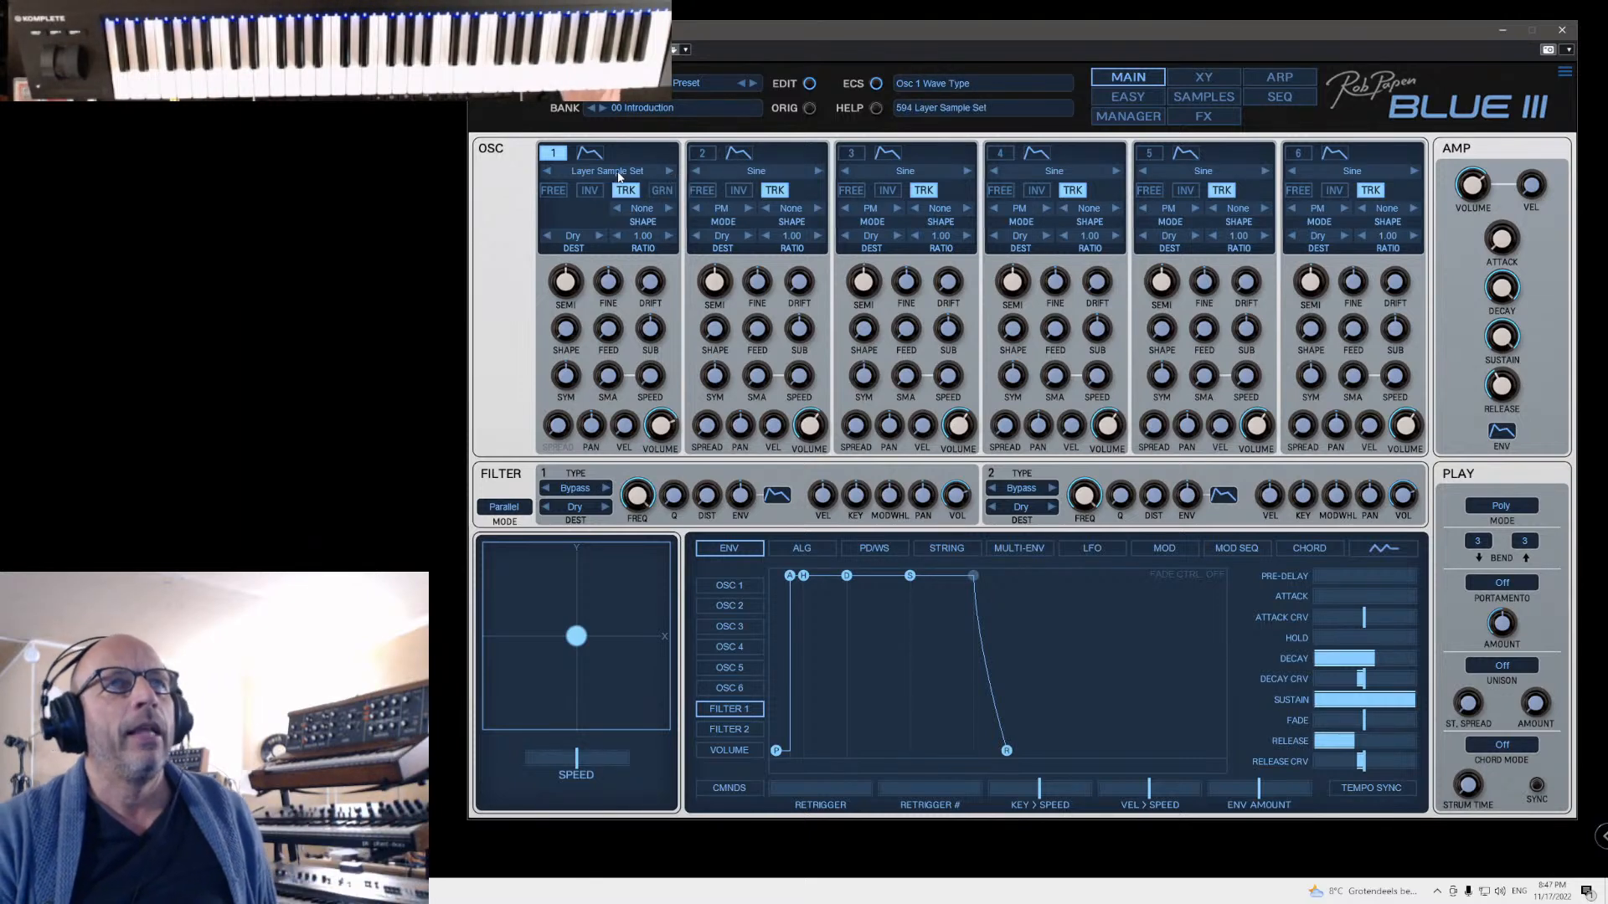
click(1204, 97)
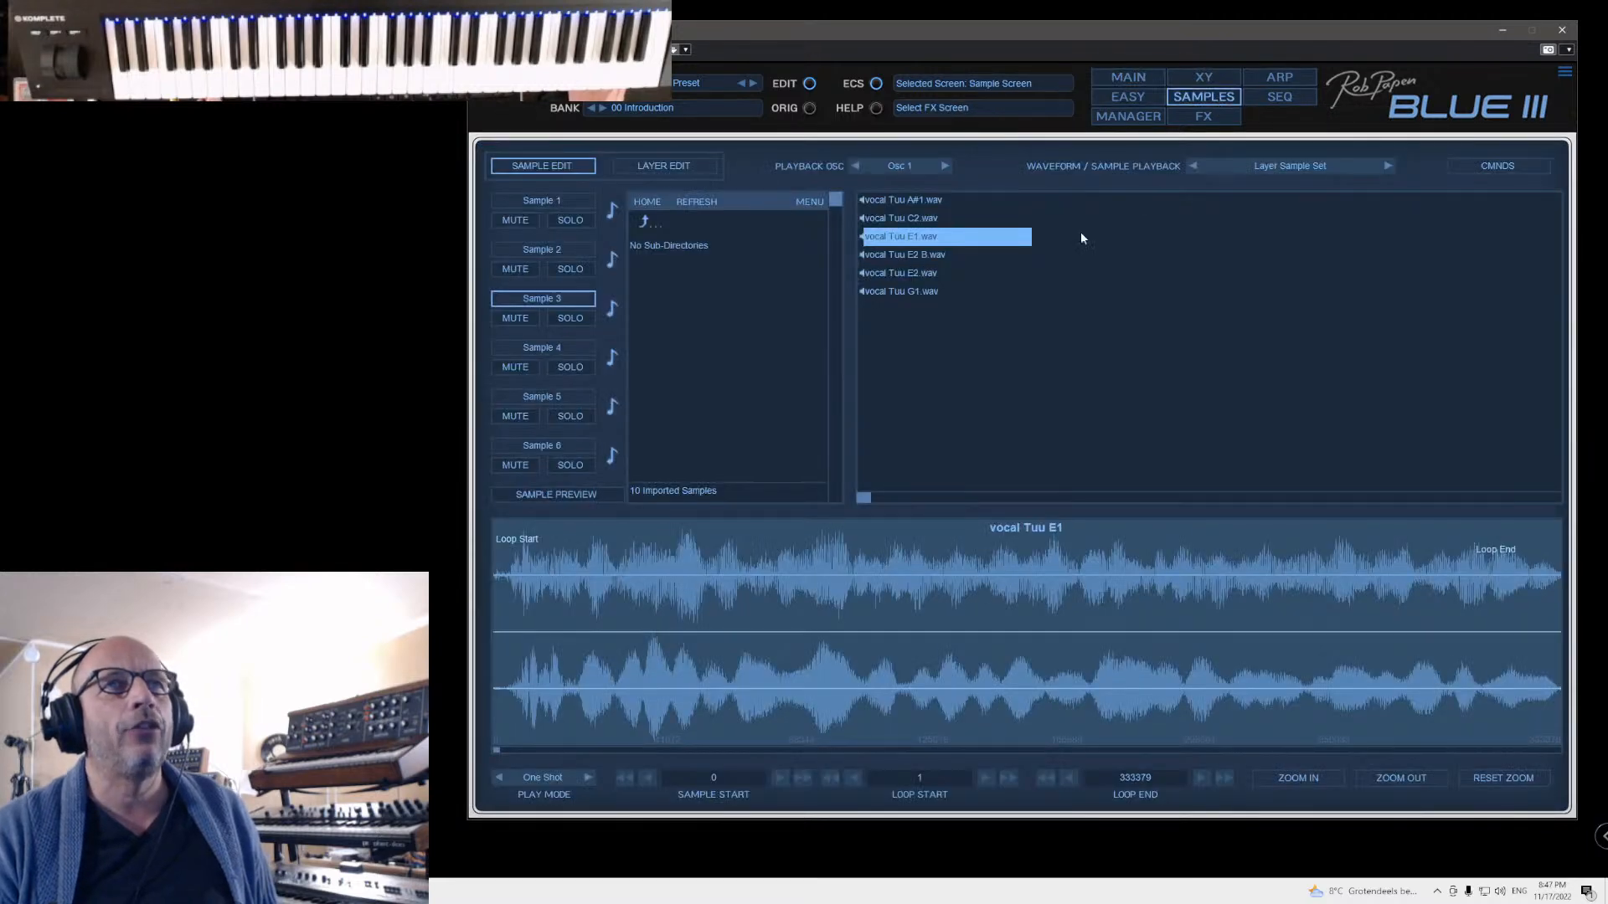
click(535, 199)
click(540, 250)
click(543, 297)
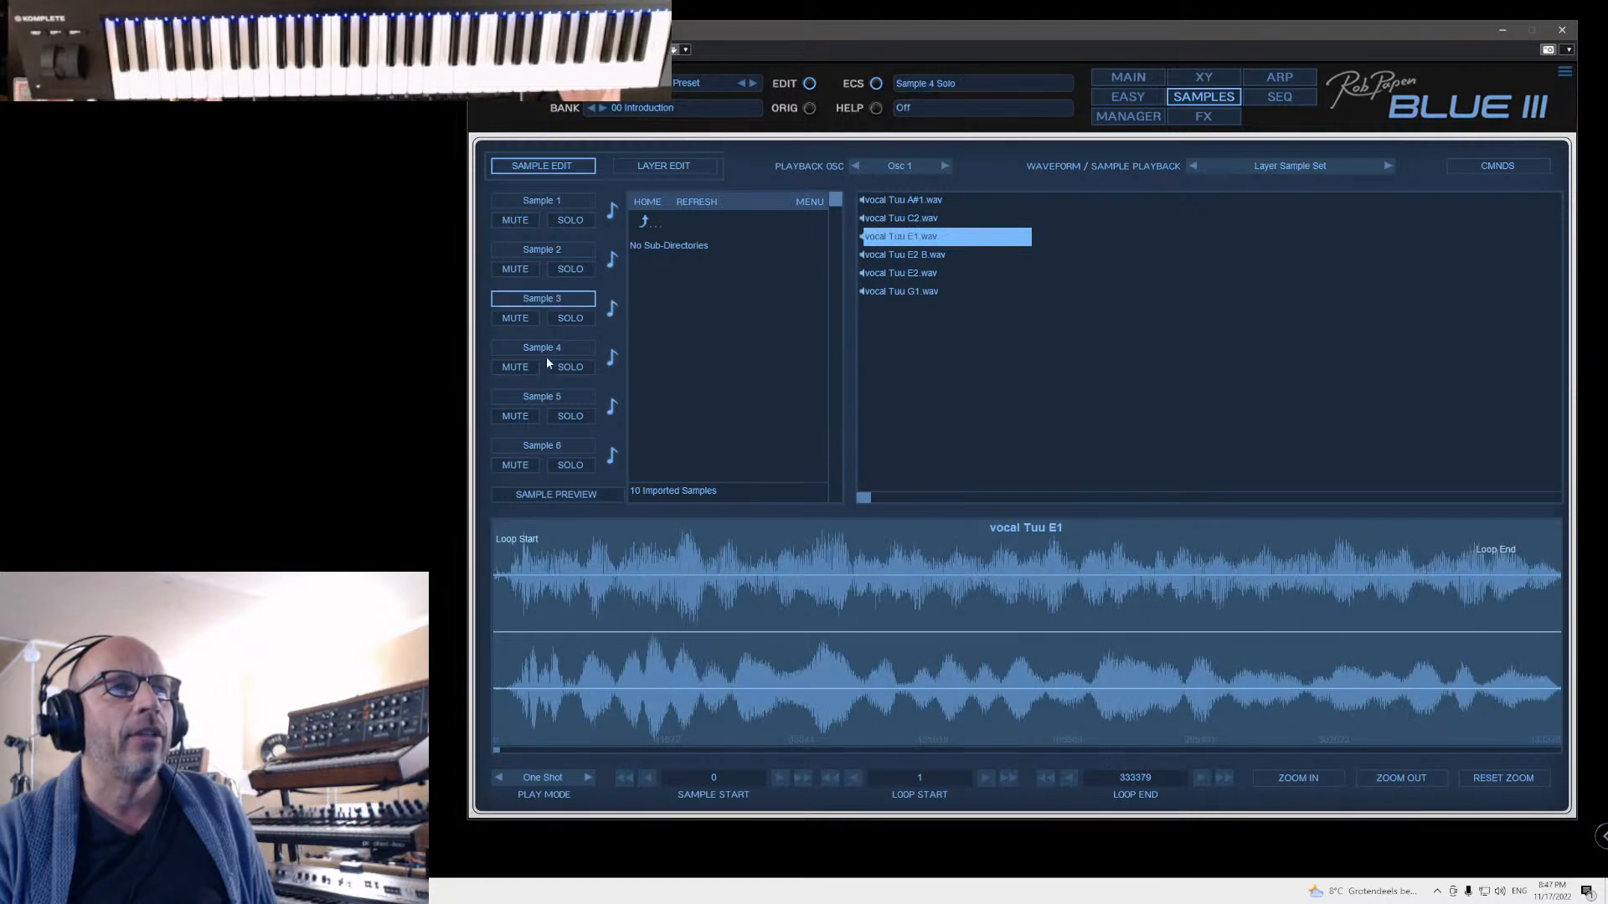
Step: Inspect the contents of sample slots 4, 5 and 6 in the Sample Edit view
click(544, 347)
click(550, 398)
click(550, 449)
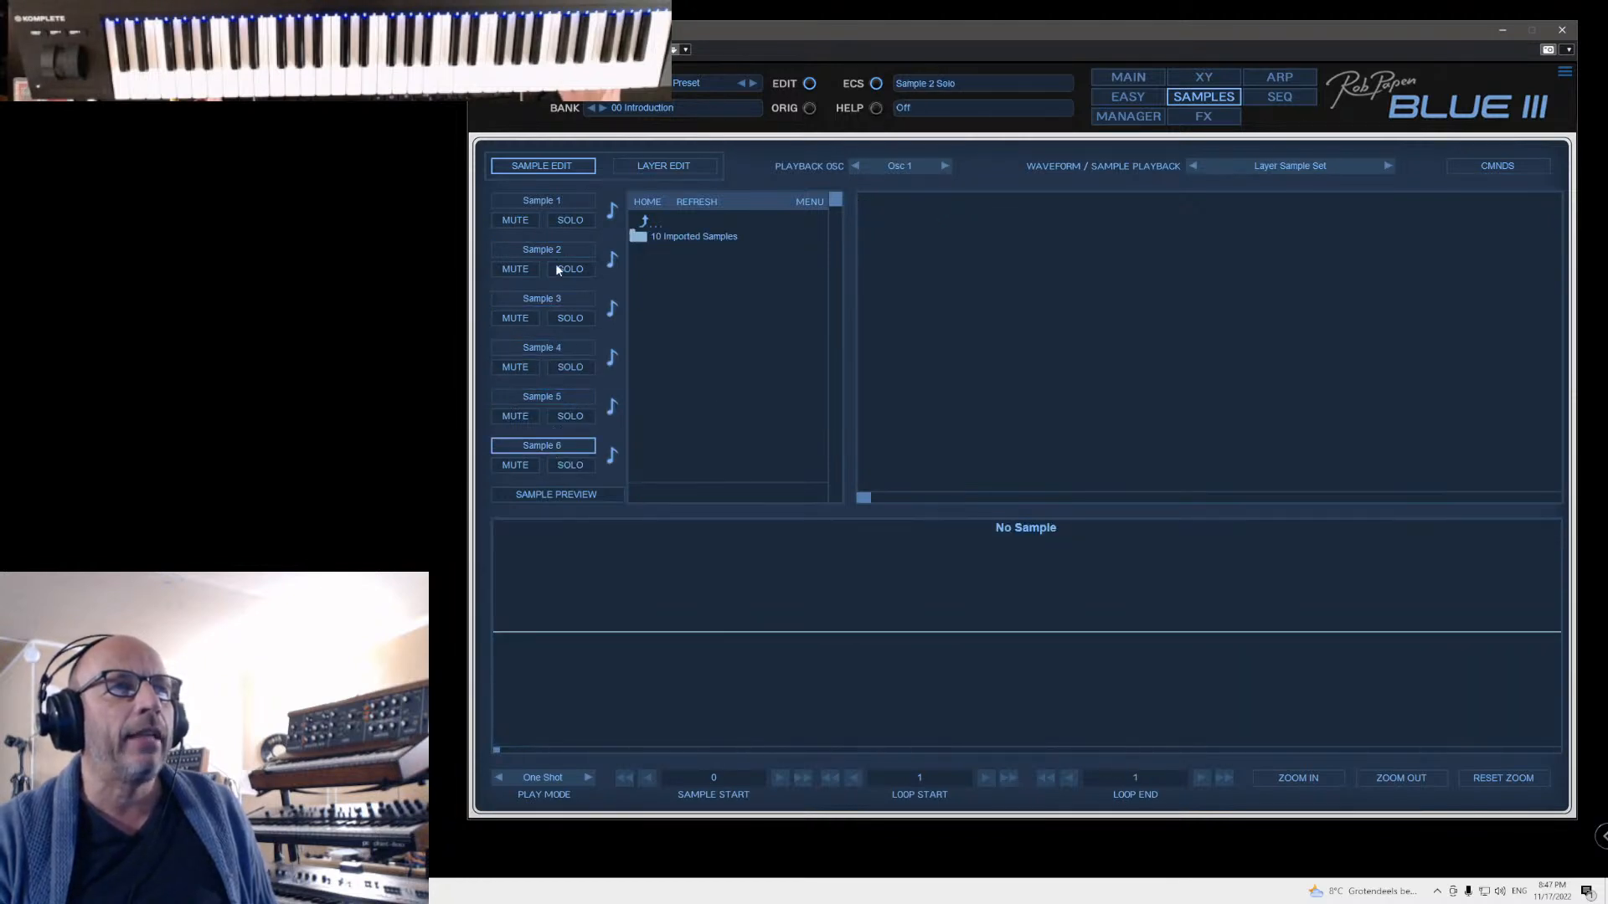
Step: Move the sample start of vocal Tuu A#1 in Sample 1 forward to 195167
click(557, 204)
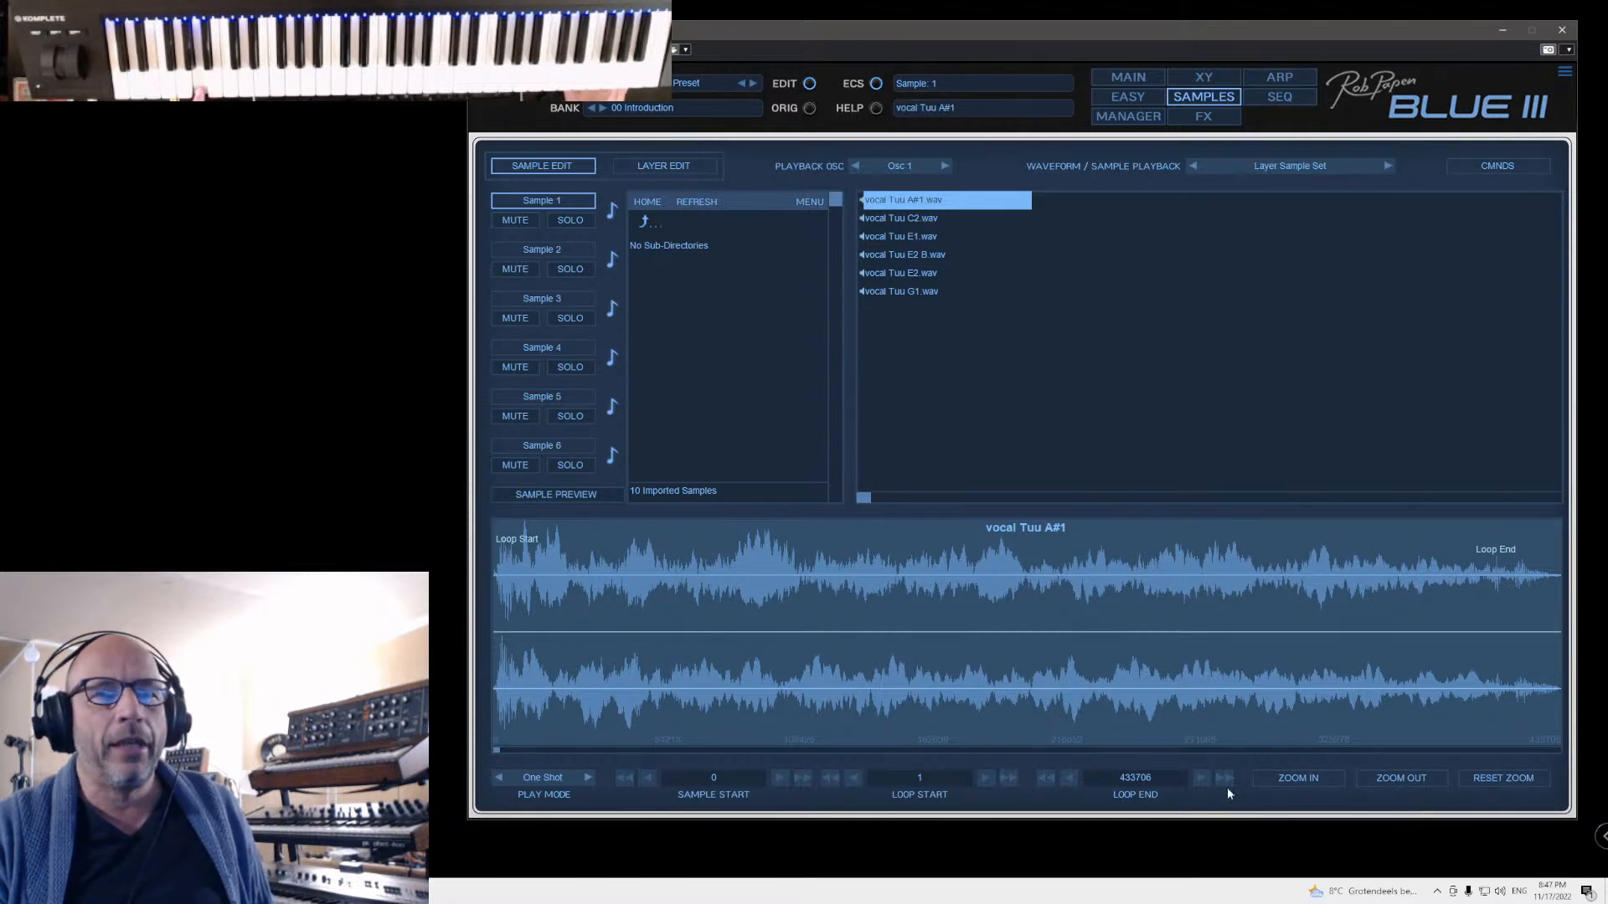
click(804, 779)
click(804, 781)
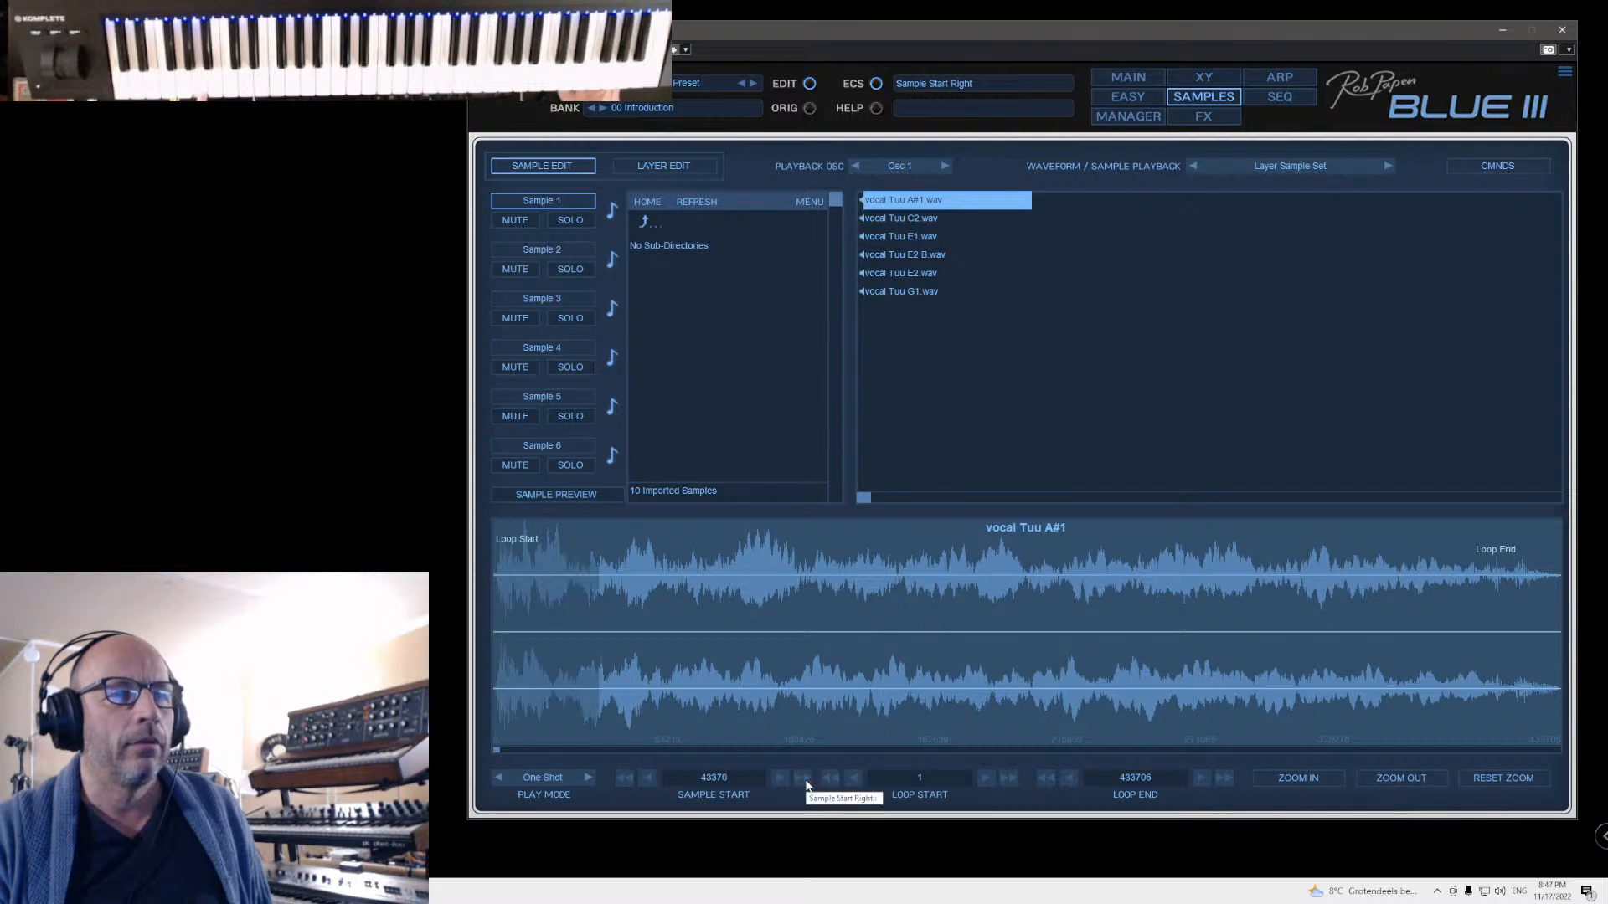
click(803, 781)
click(804, 781)
click(803, 780)
click(805, 779)
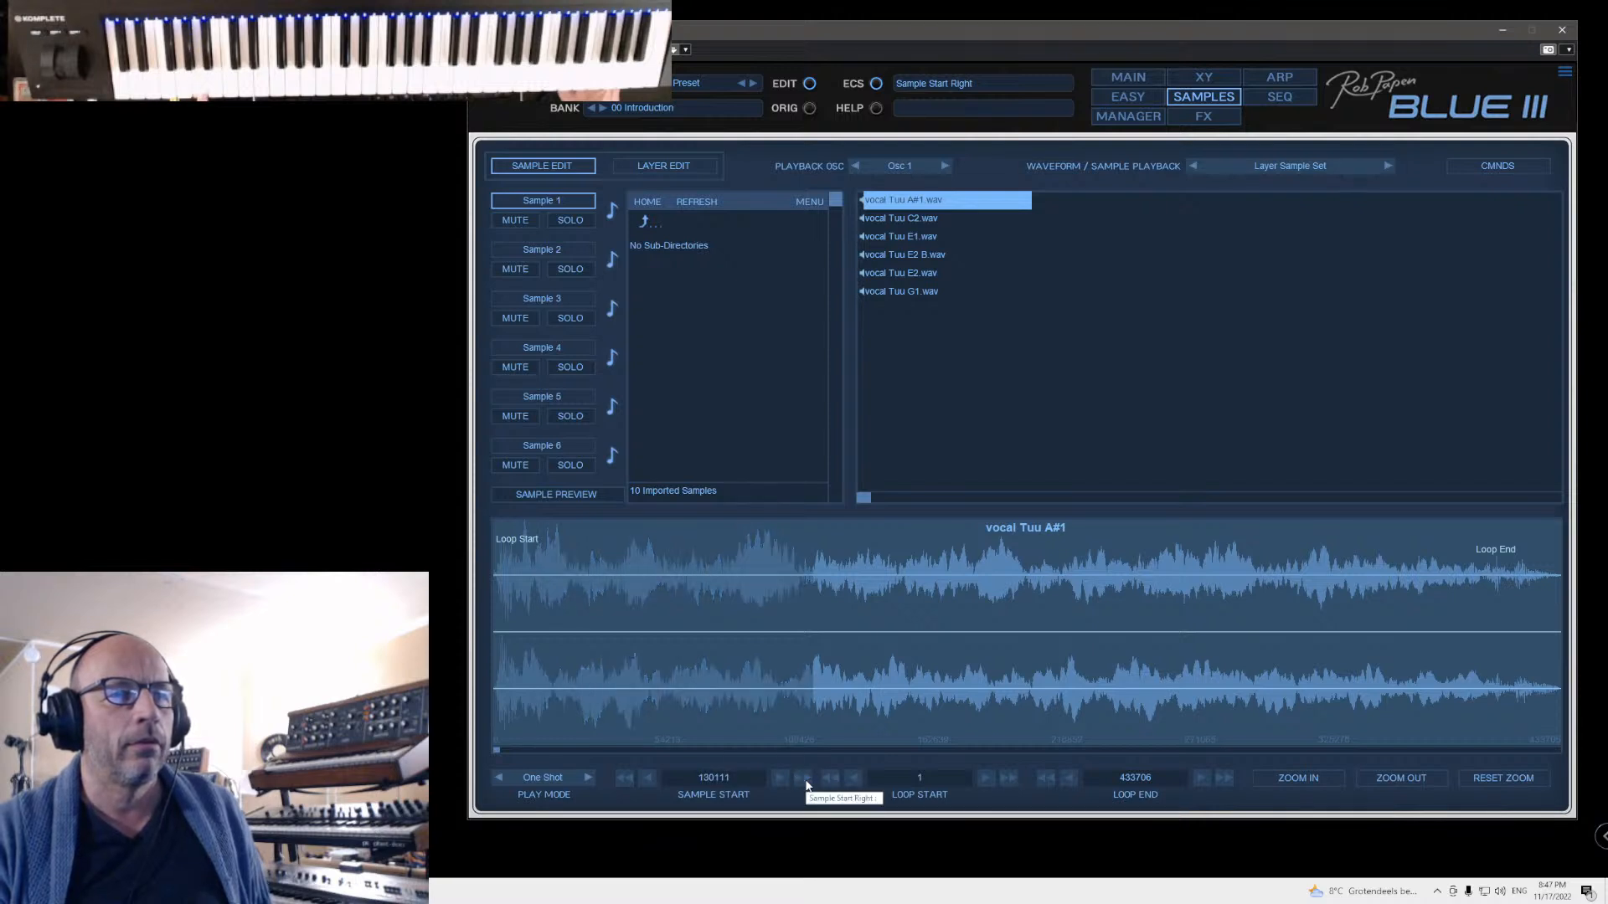
click(805, 779)
click(806, 779)
click(806, 779)
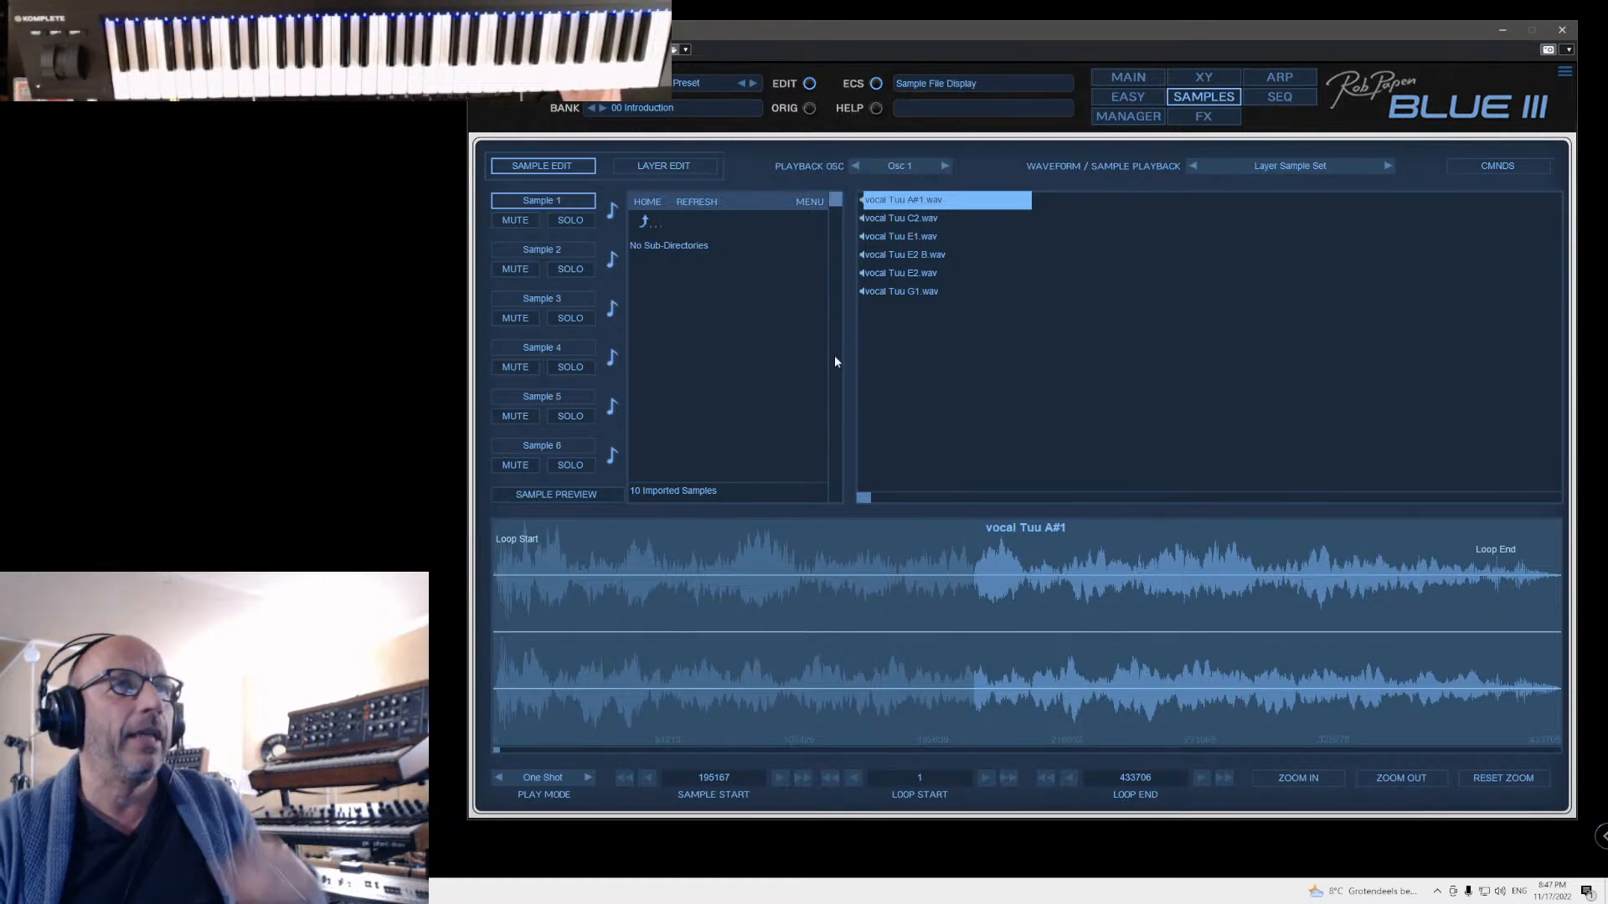
Step: Enable layers 4, 5 and 6 in the Layer Edit view, assigned to Samples 4, 5 and 6
click(675, 166)
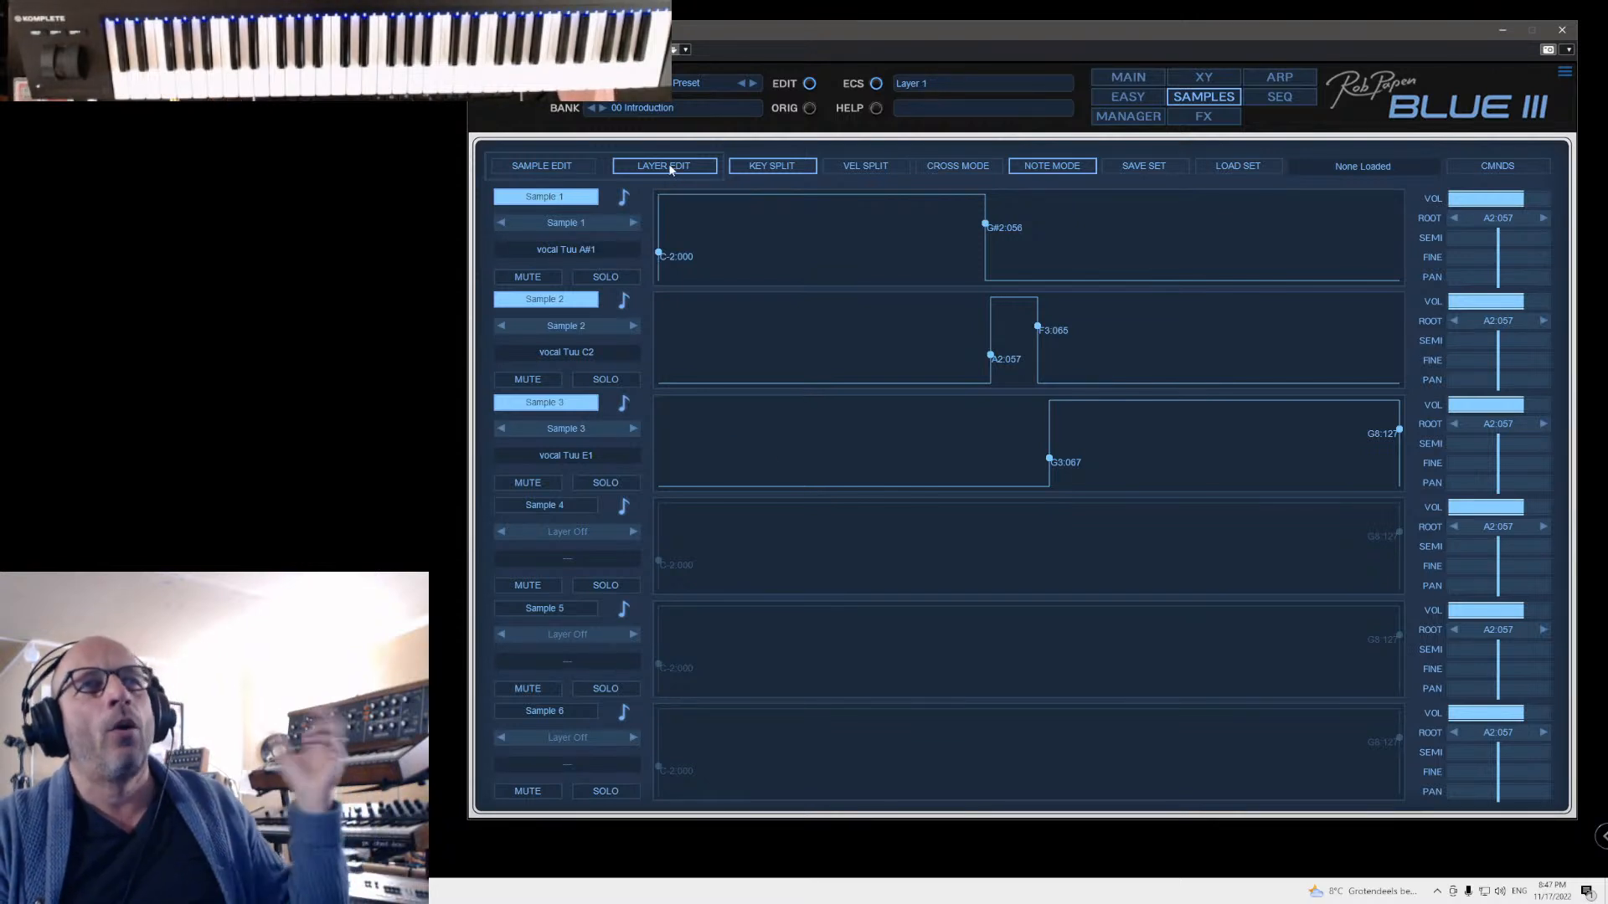
click(569, 534)
click(557, 634)
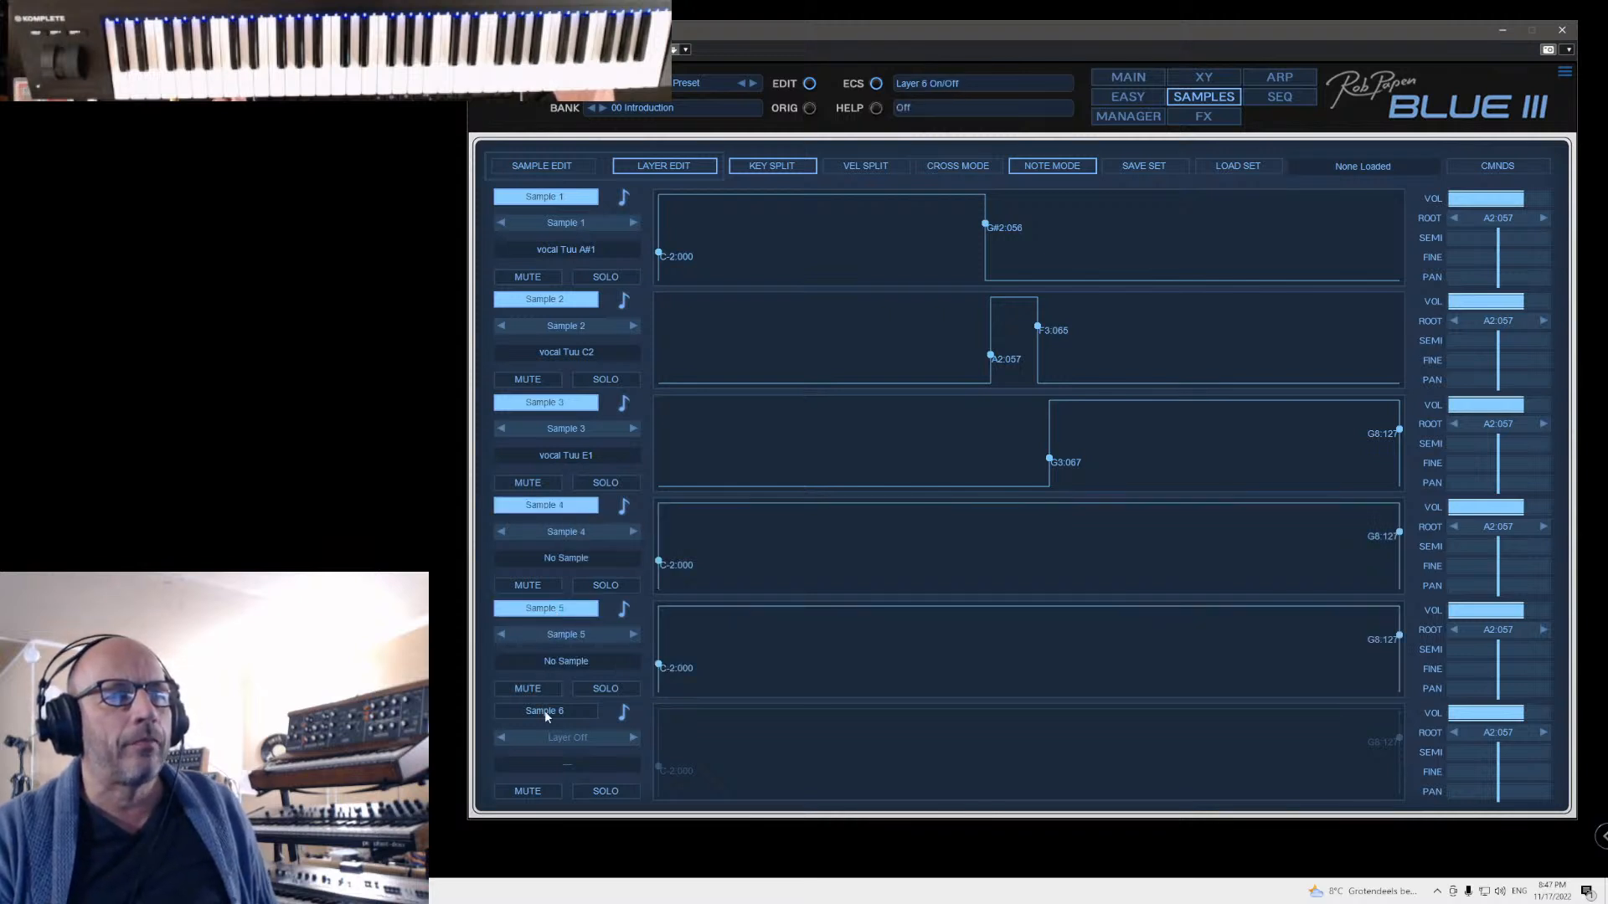
click(544, 710)
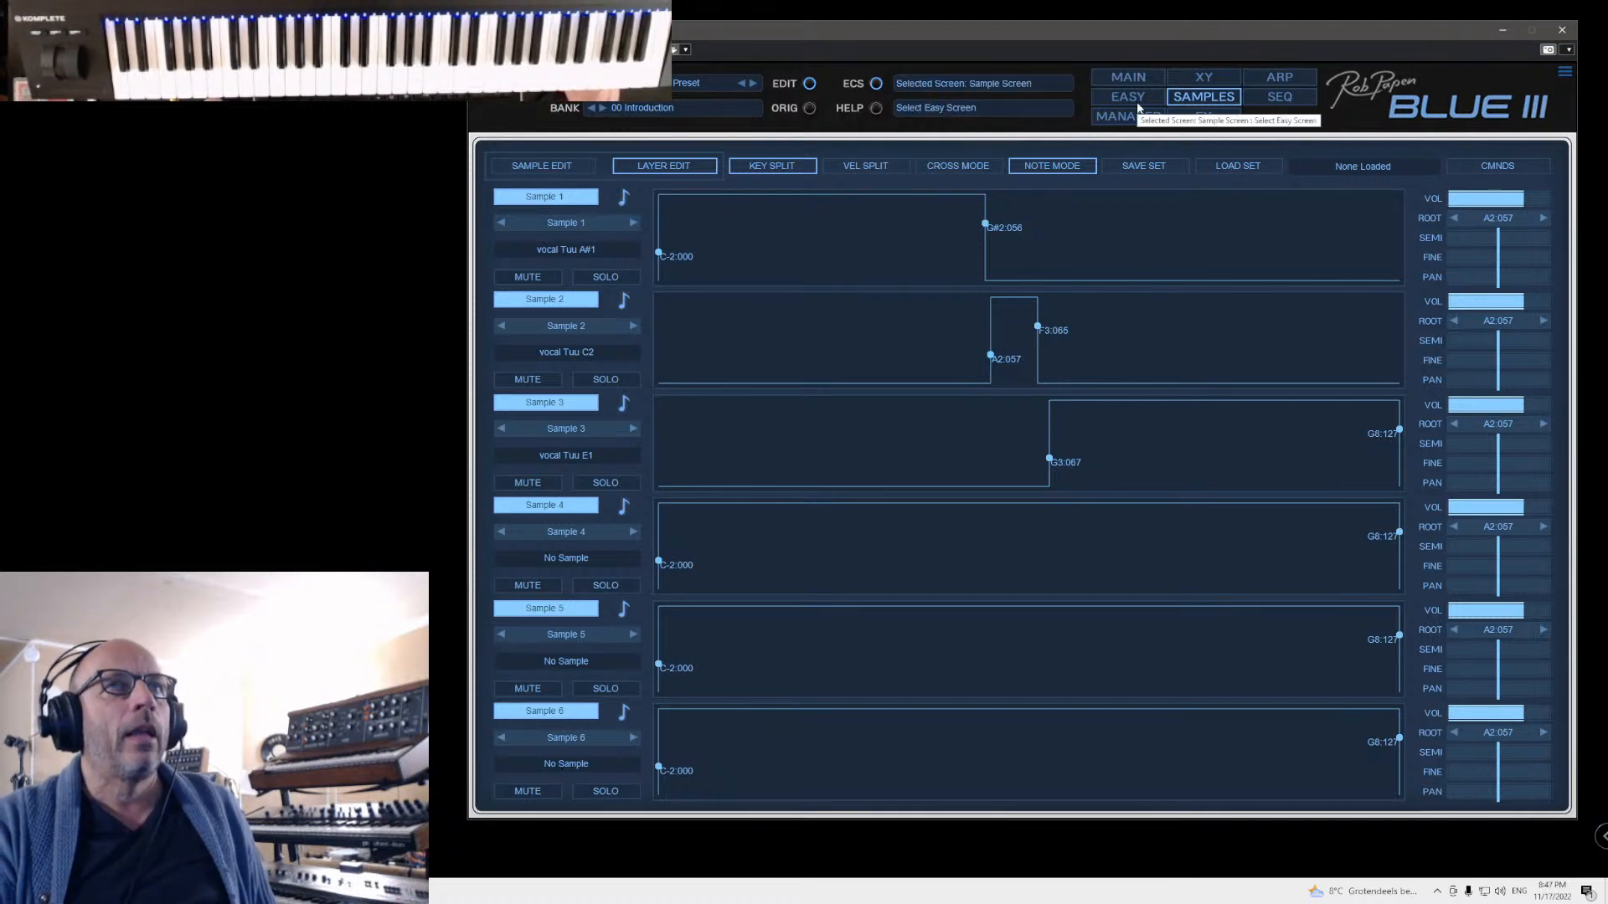
Step: Review the Main and FX screens and return to the sample layers
click(1129, 77)
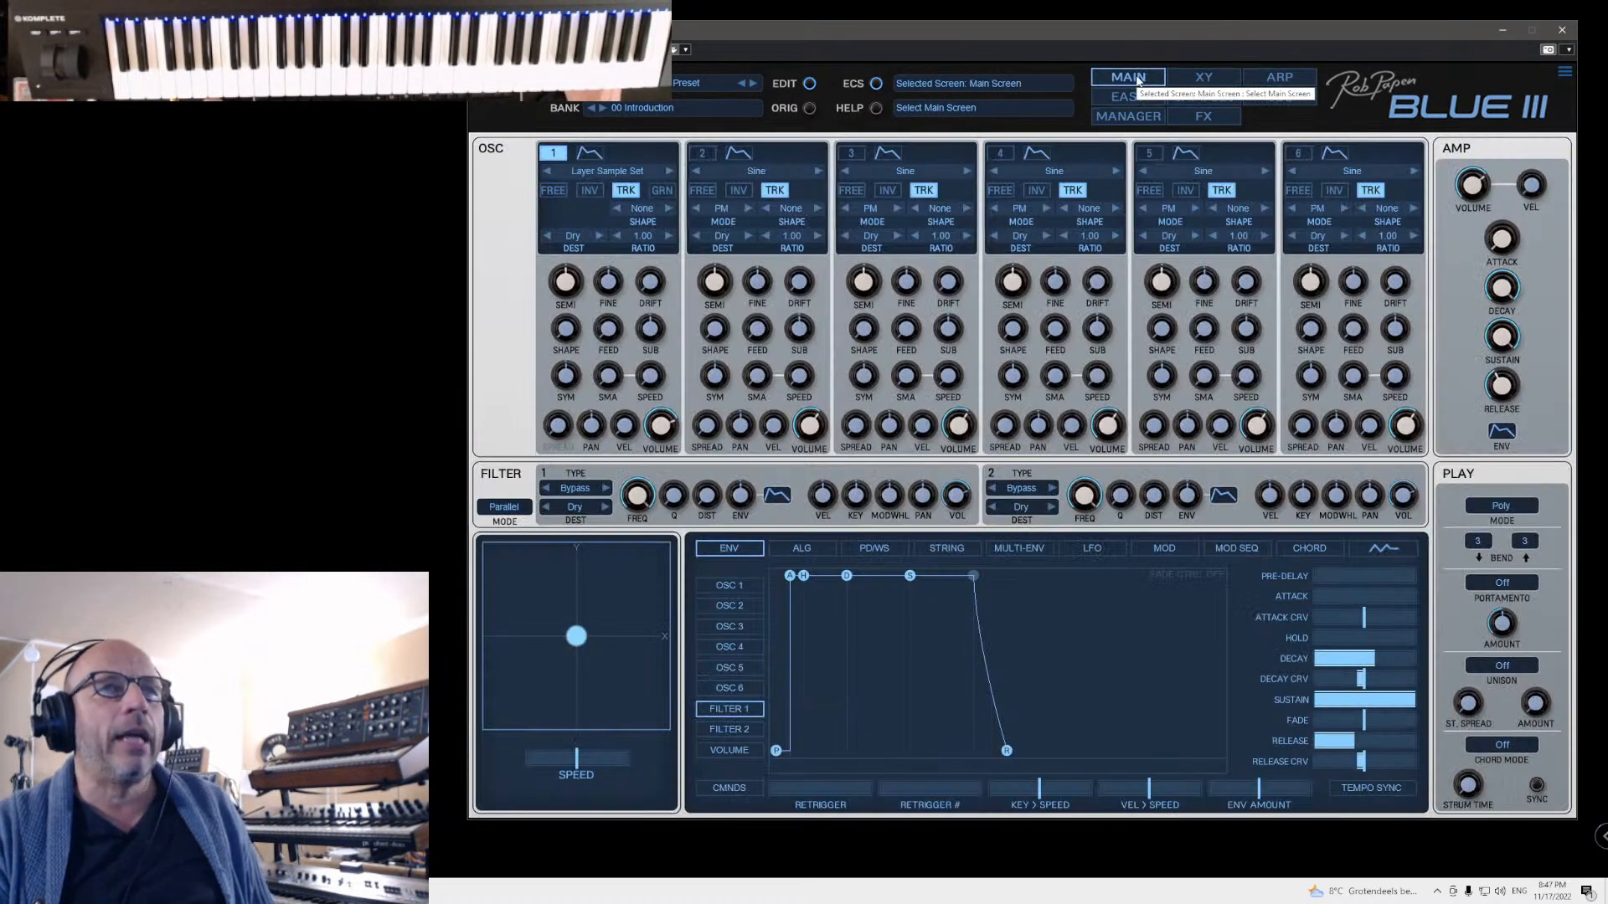
click(1205, 117)
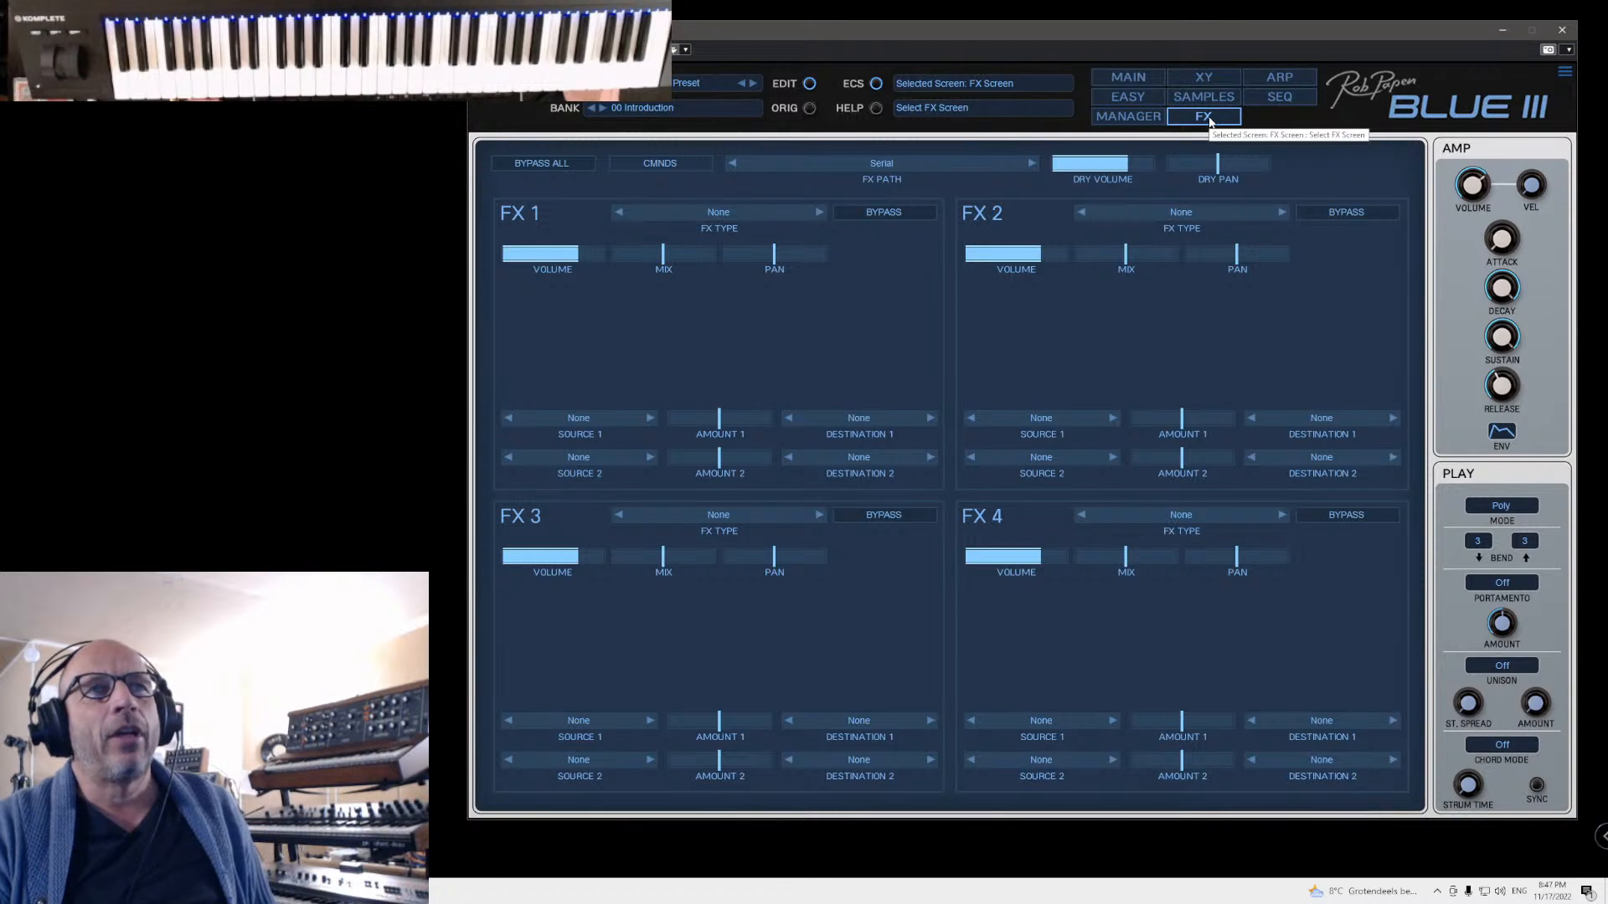
click(1186, 102)
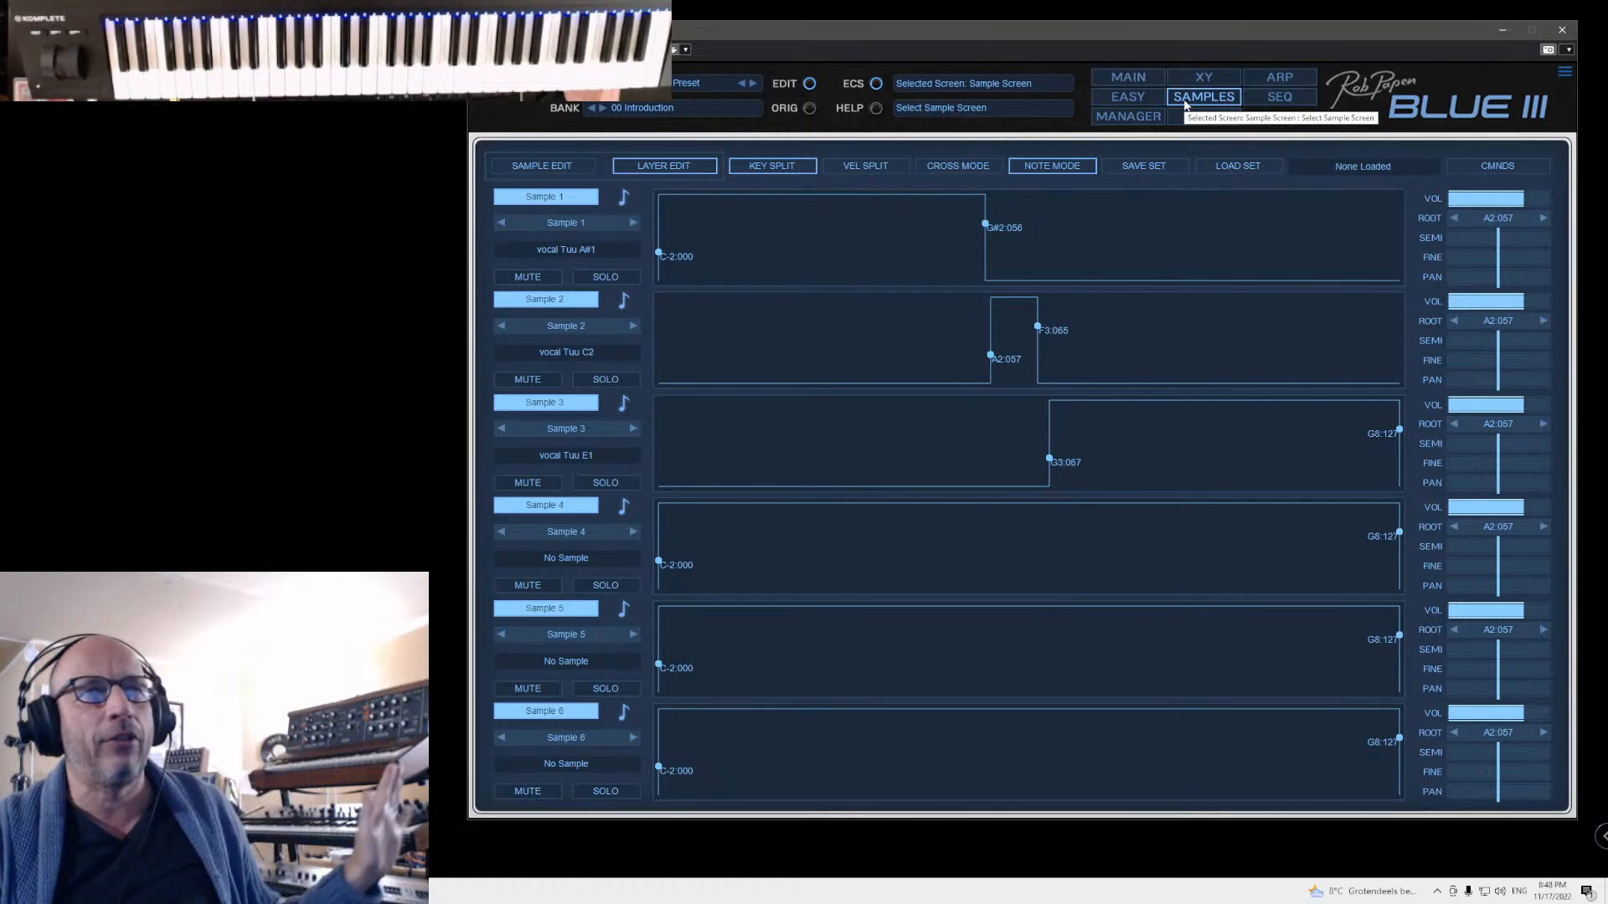
Step: Enable oscillator 1's grain mode on the Main screen and set its wave type to Gong 1 from Sample Special
click(1147, 78)
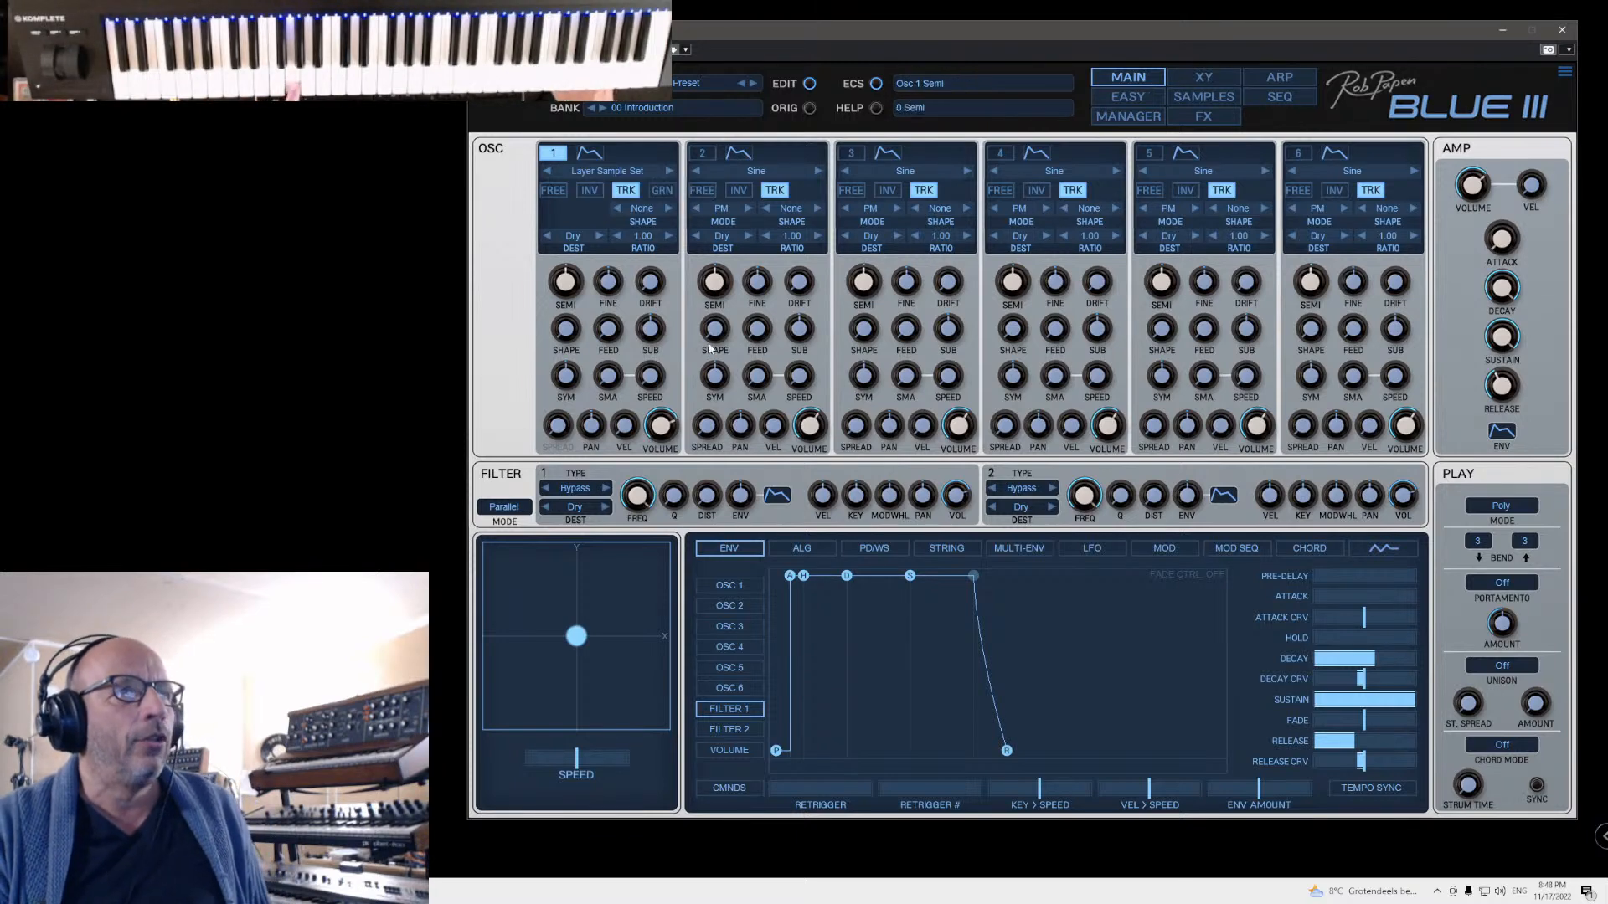
click(662, 191)
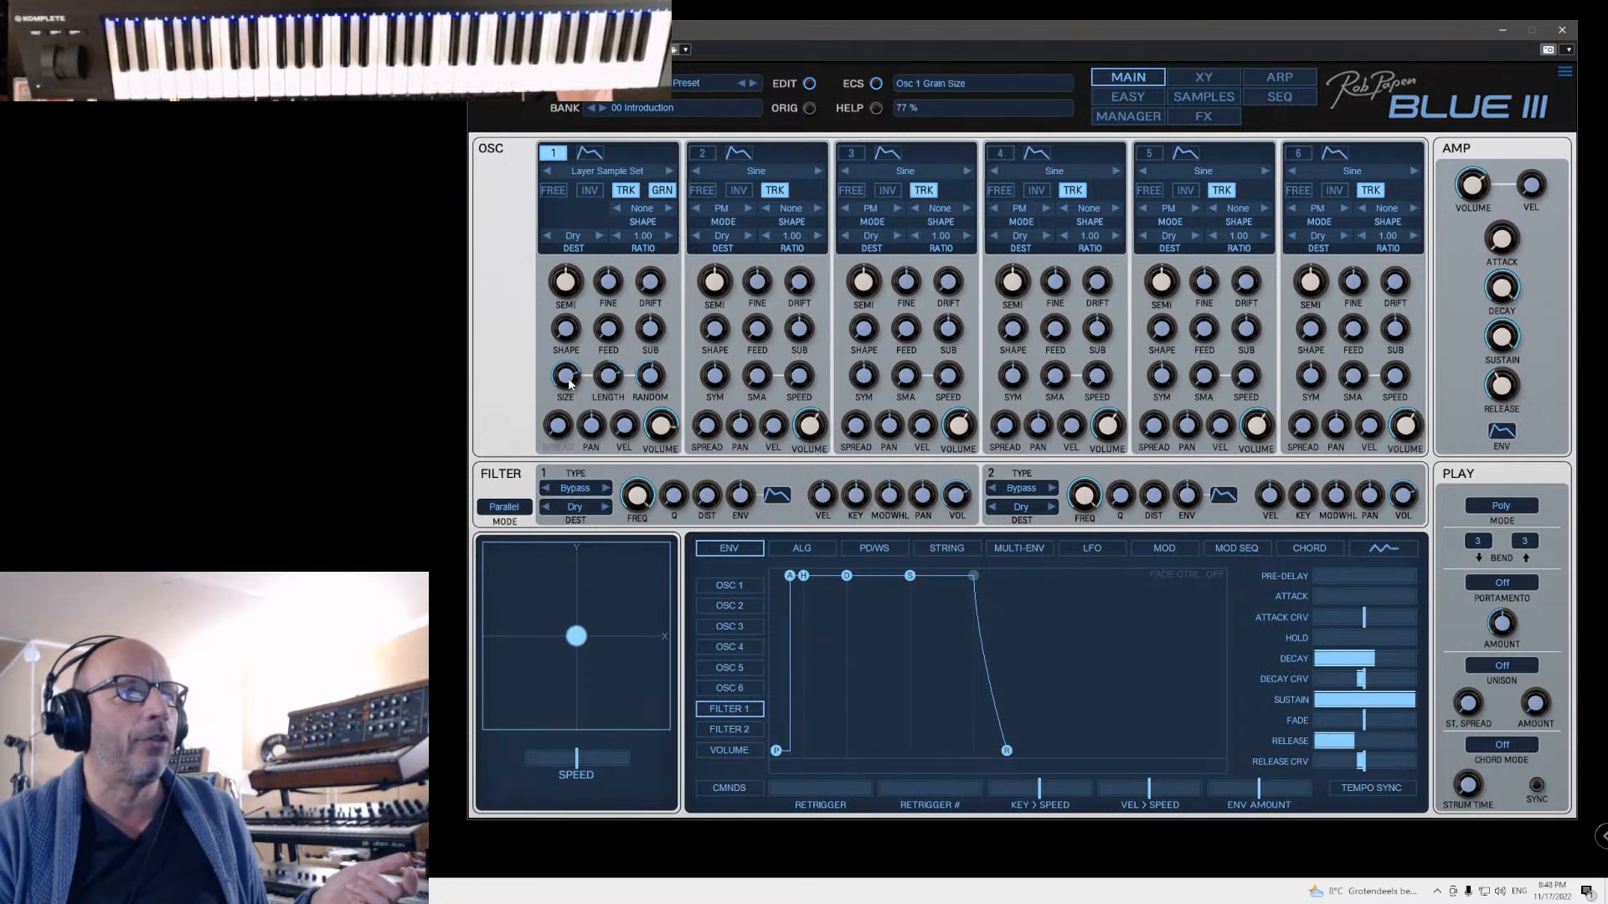
click(618, 171)
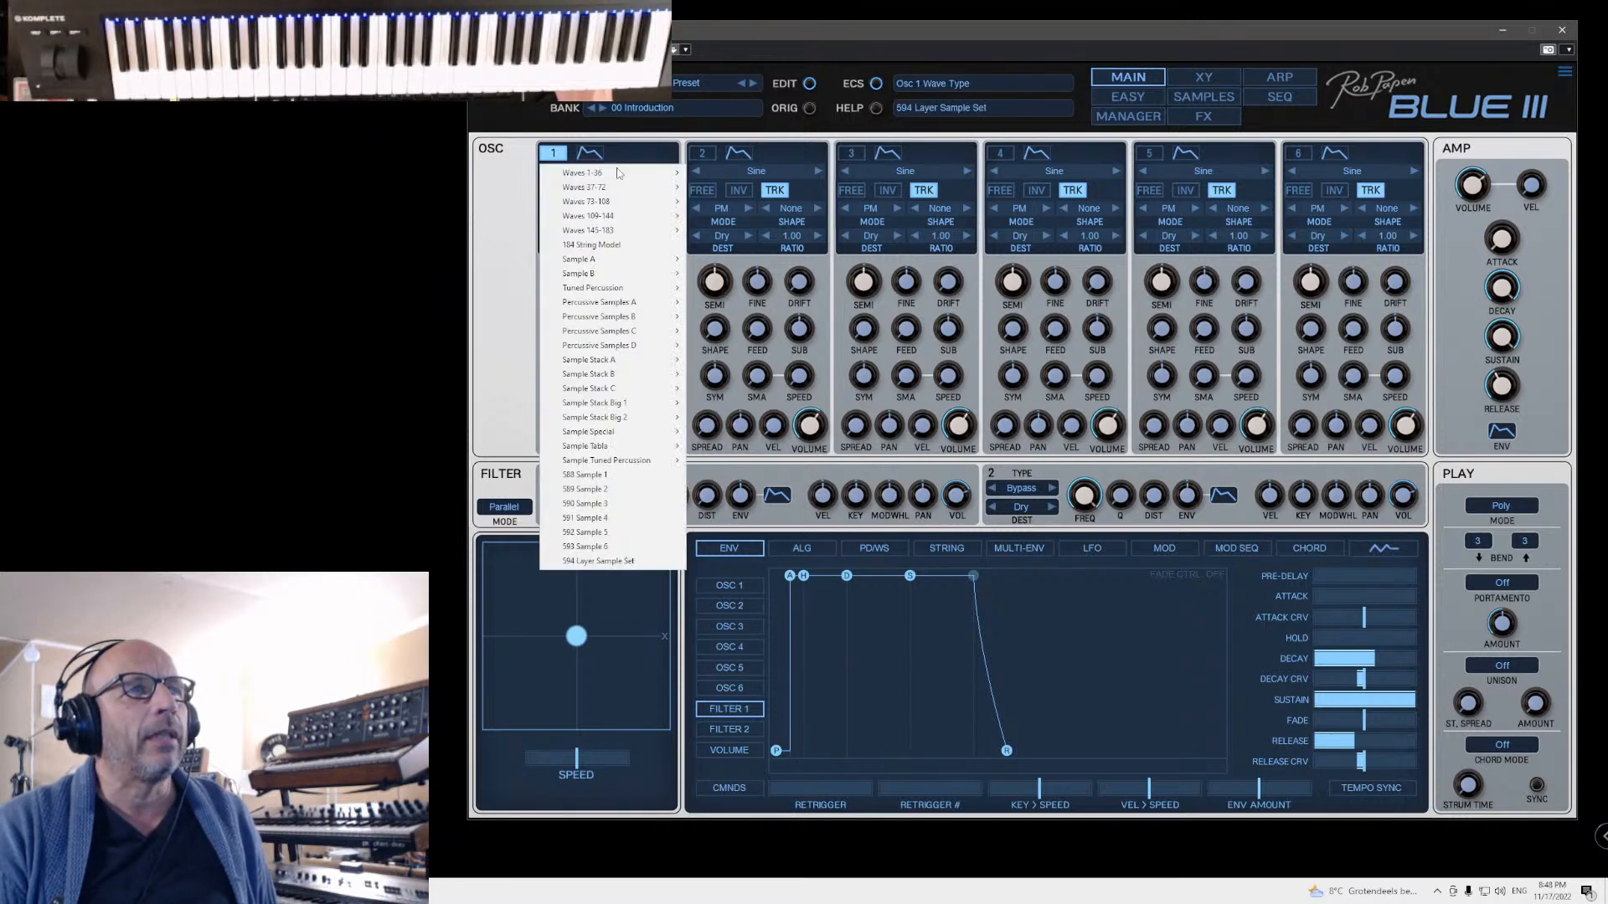
mouse_move(646, 319)
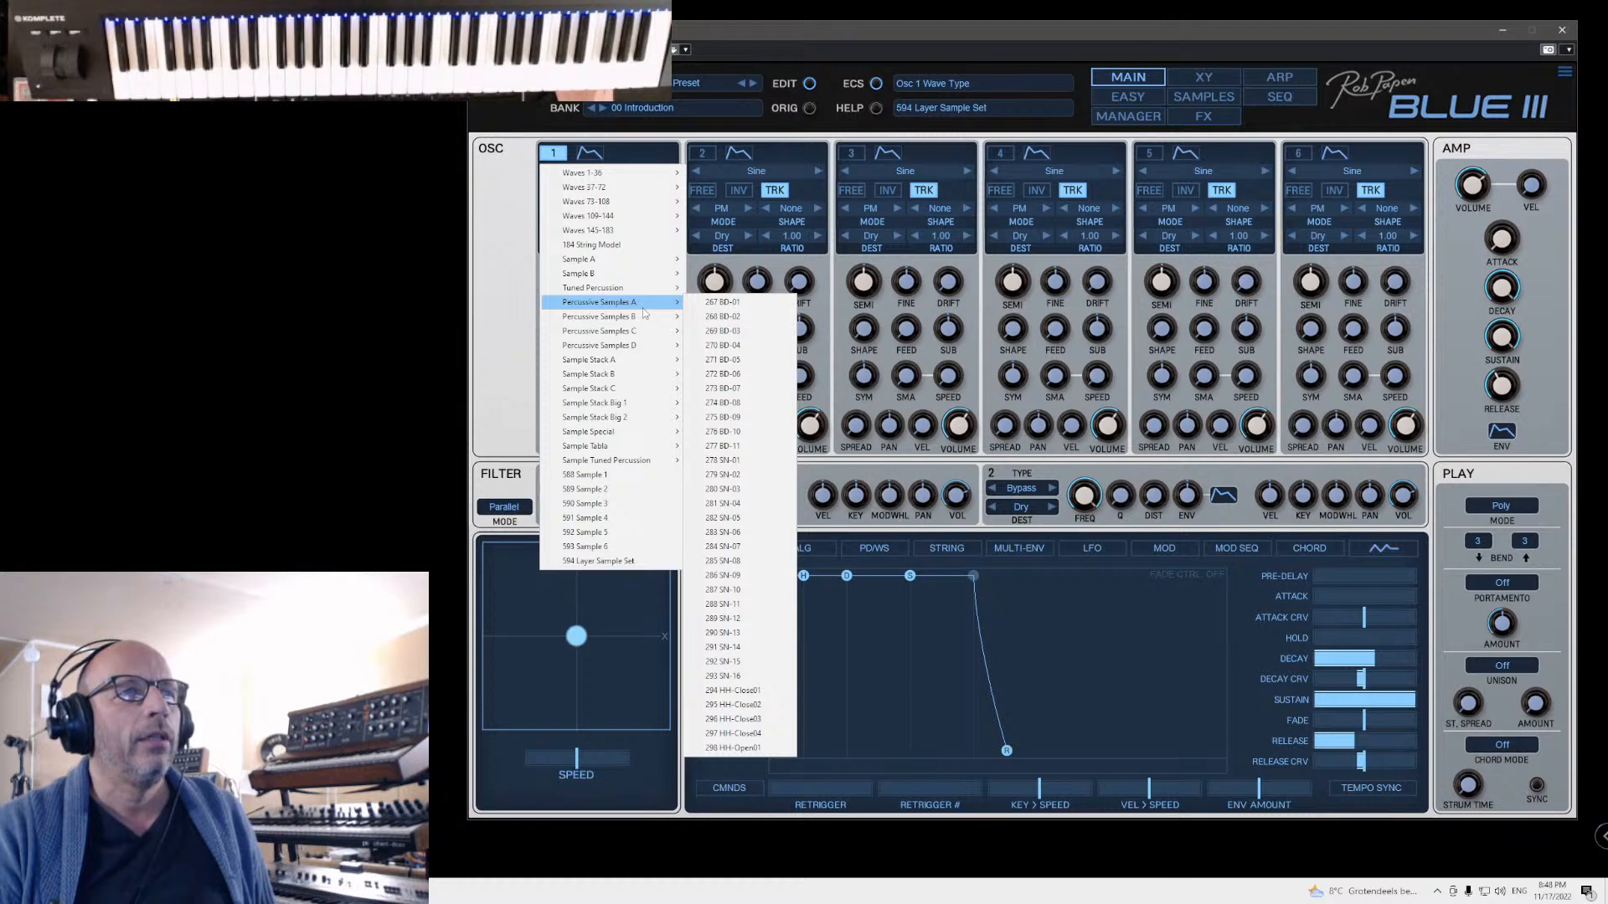
mouse_move(642, 432)
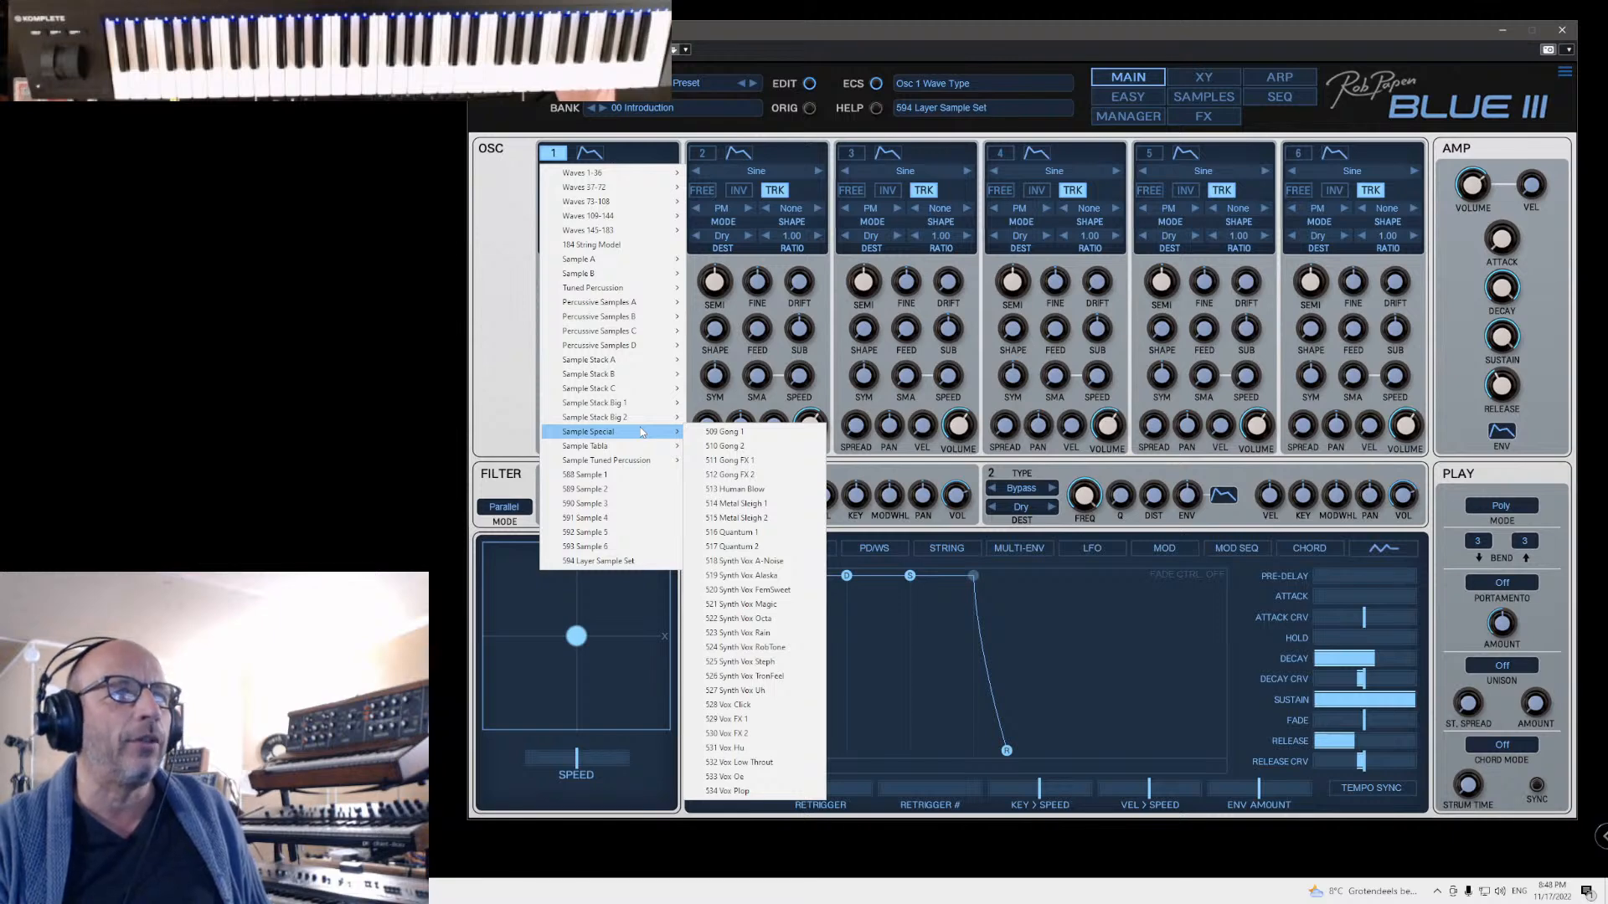
click(713, 432)
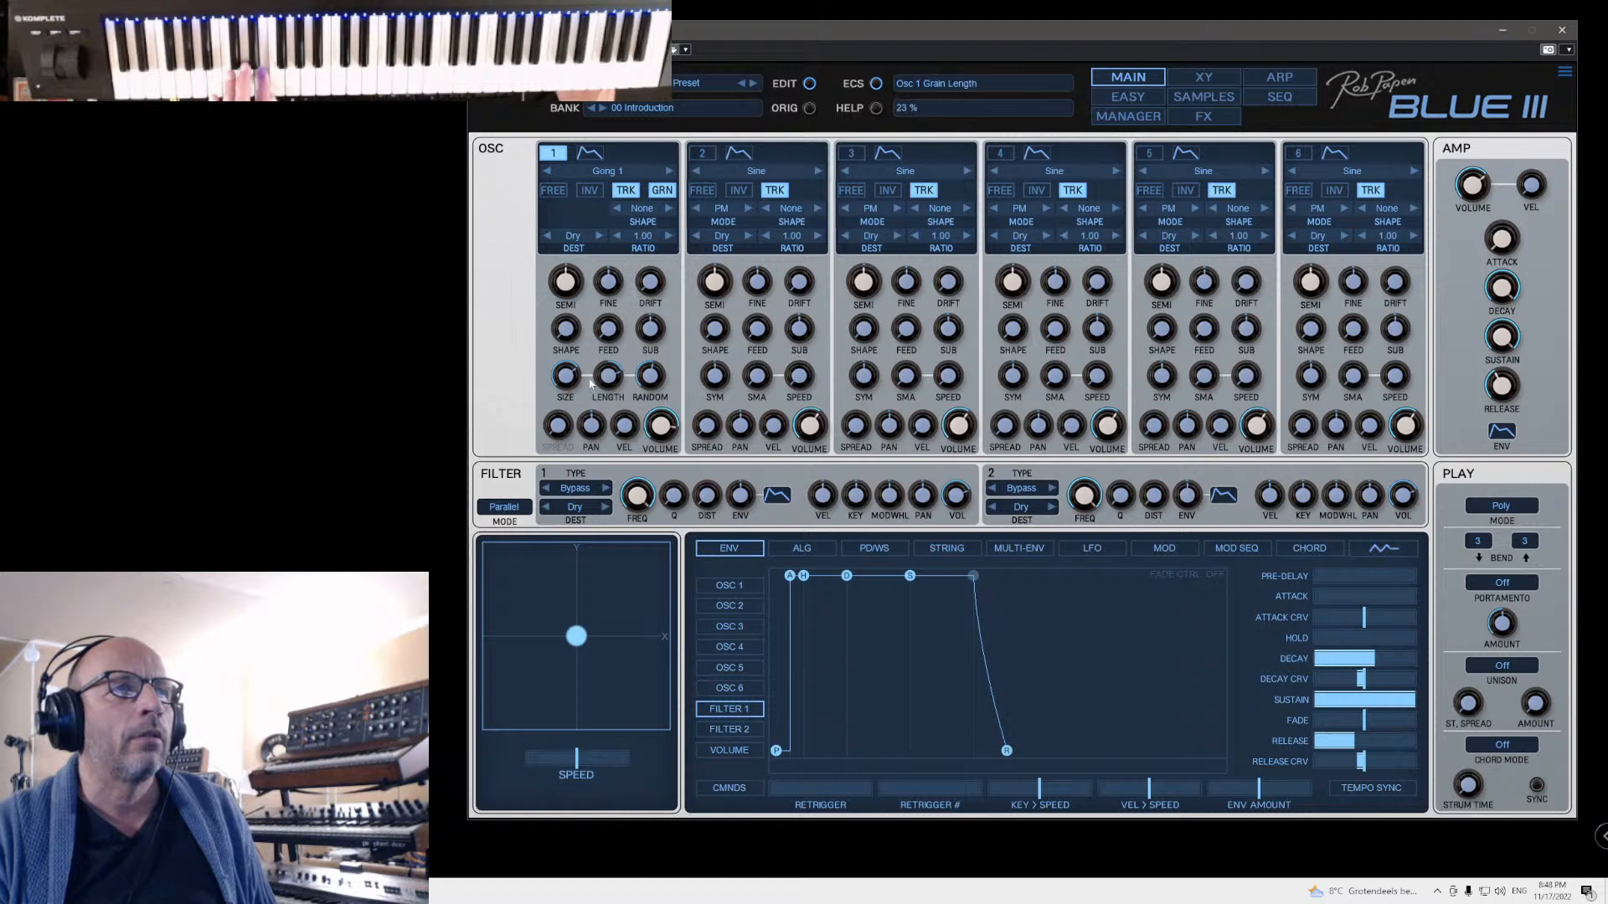
drag(583, 425, 585, 425)
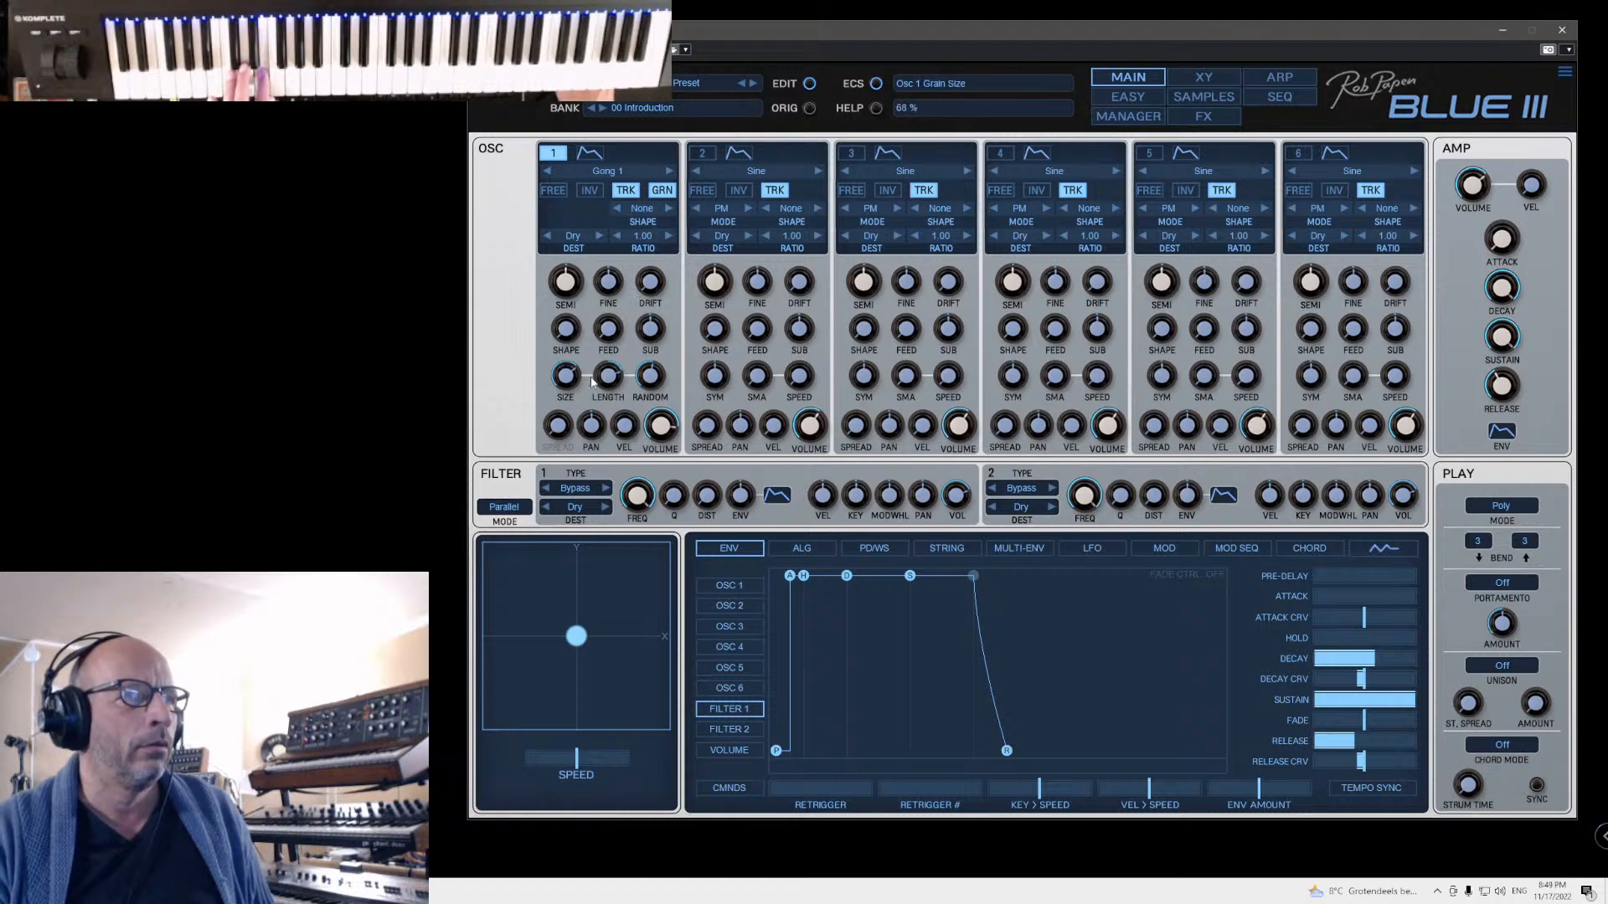
Step: Compare oscillator 1 with grain mode on and off, leave it off, and step the wave type back to Santoor OddBass
click(661, 190)
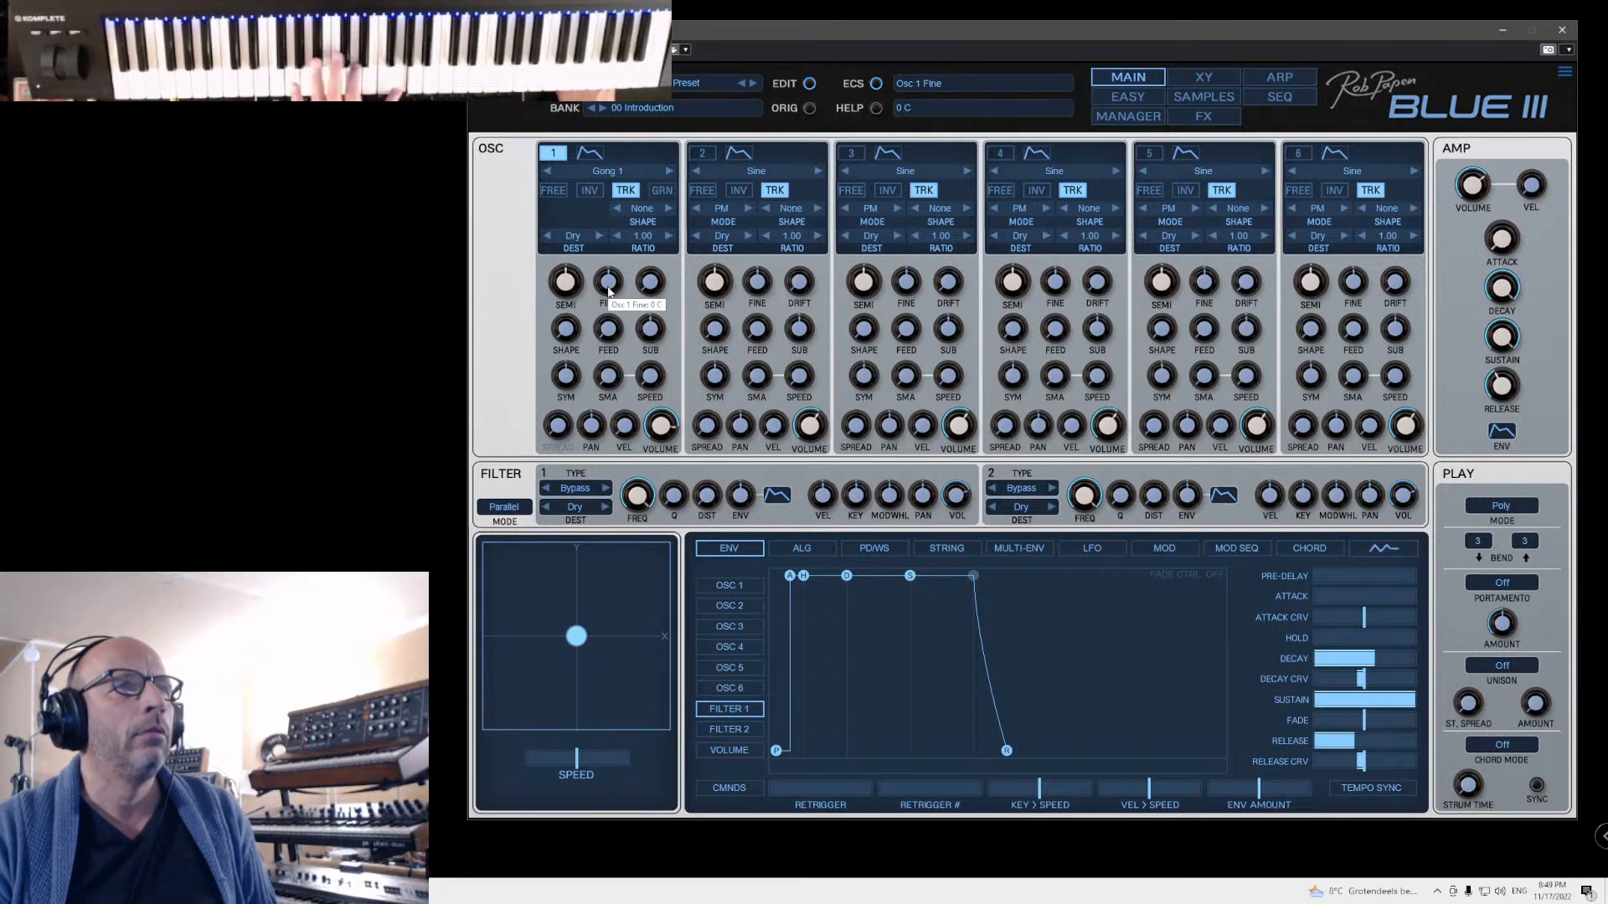
click(661, 190)
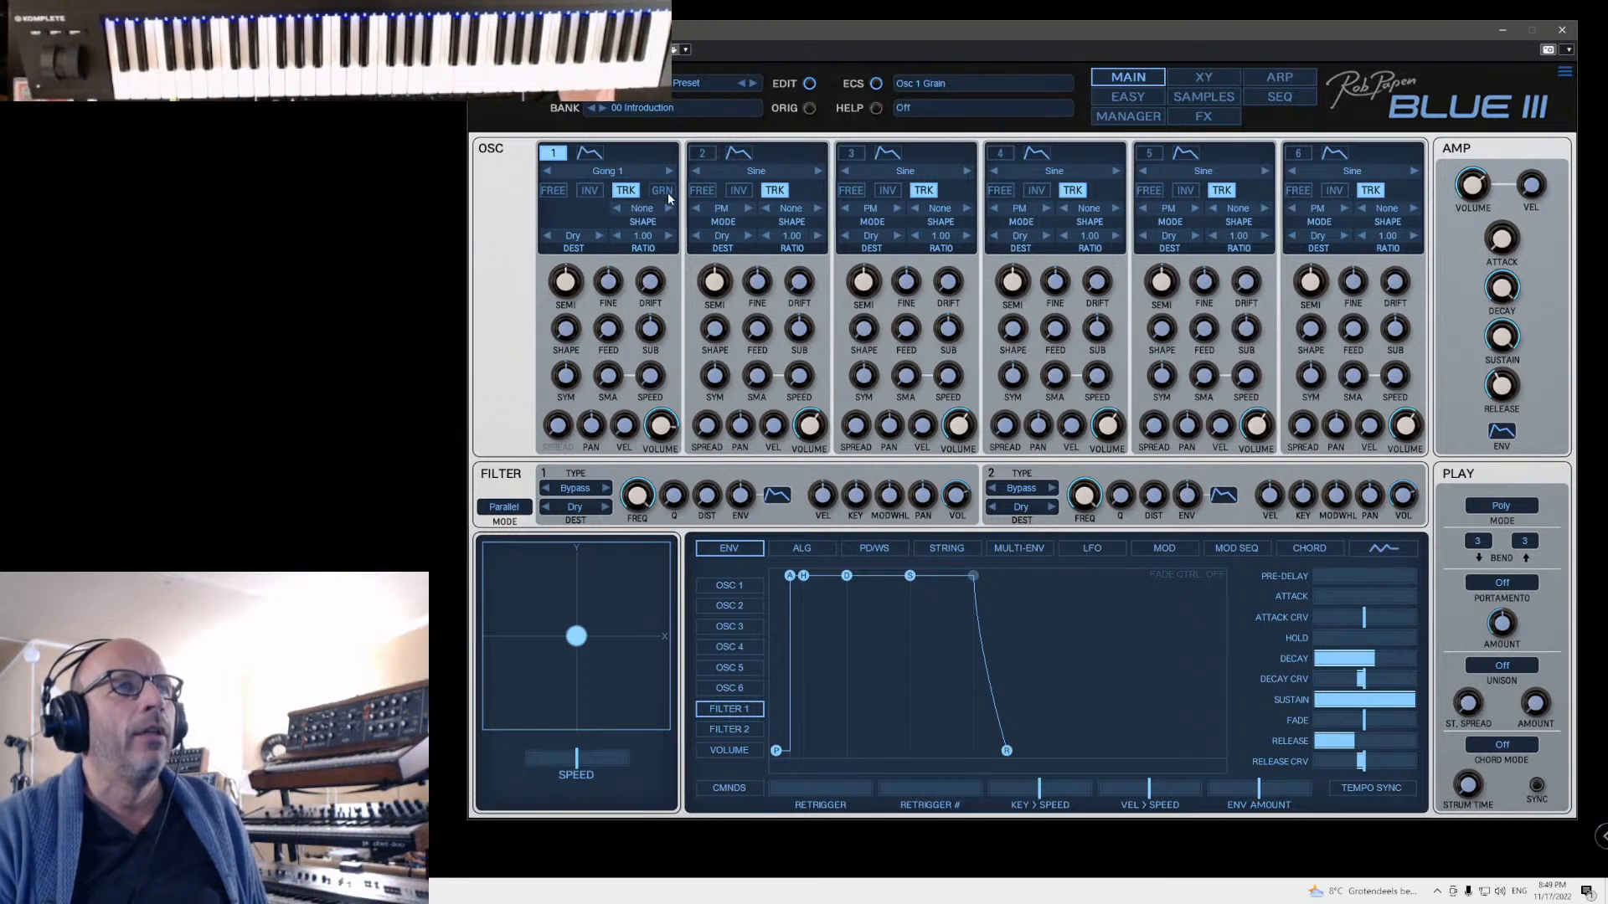
click(547, 172)
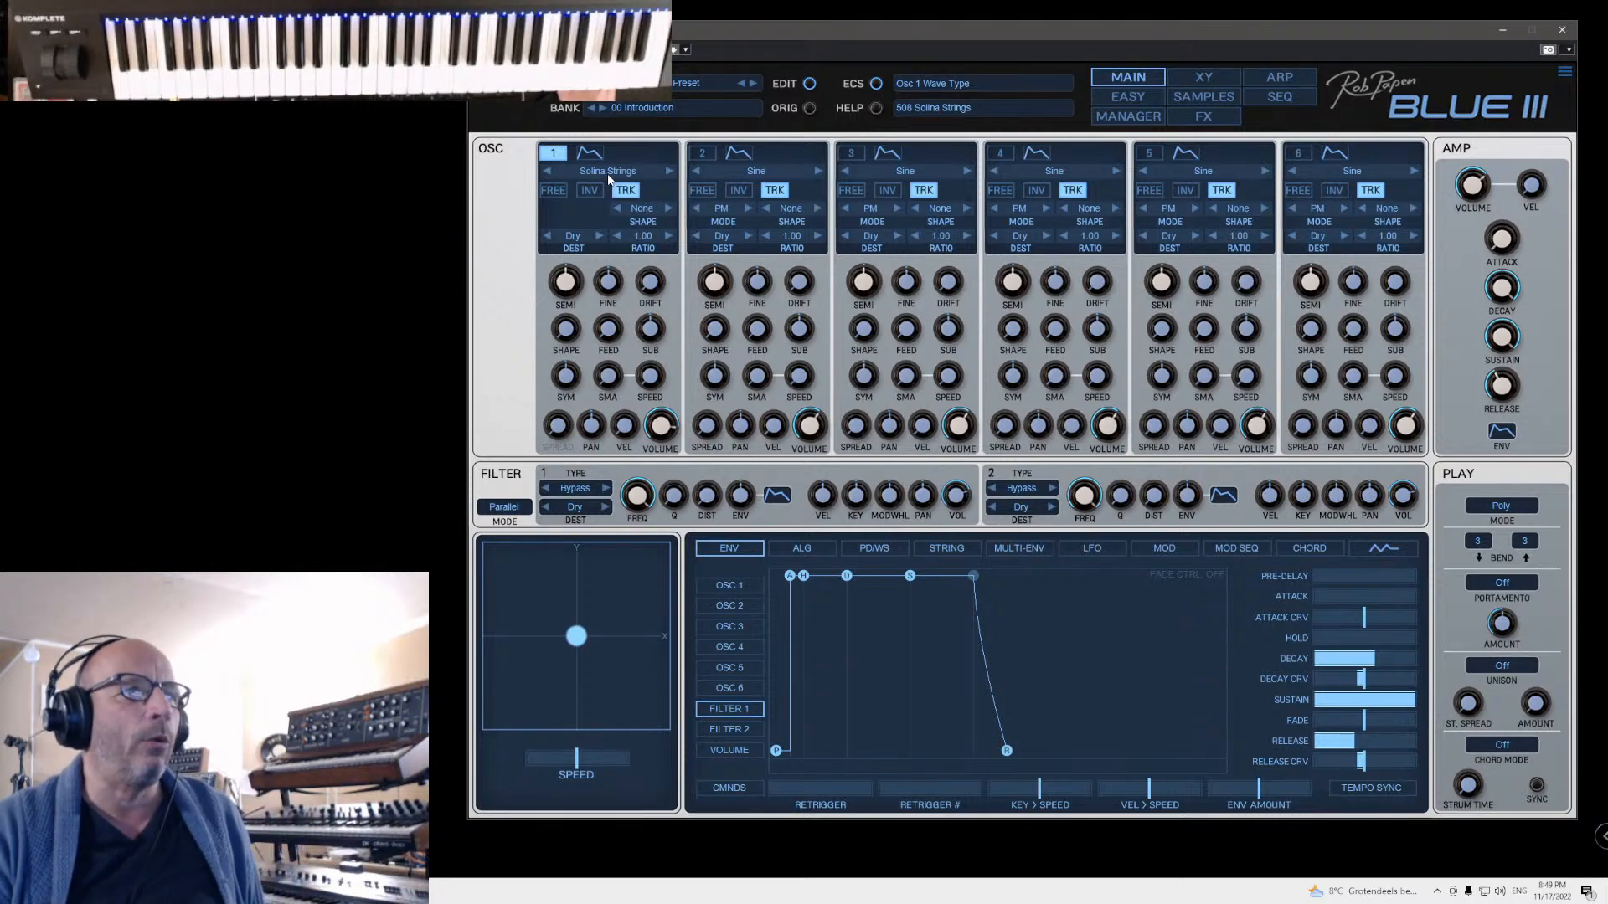
click(548, 172)
click(548, 171)
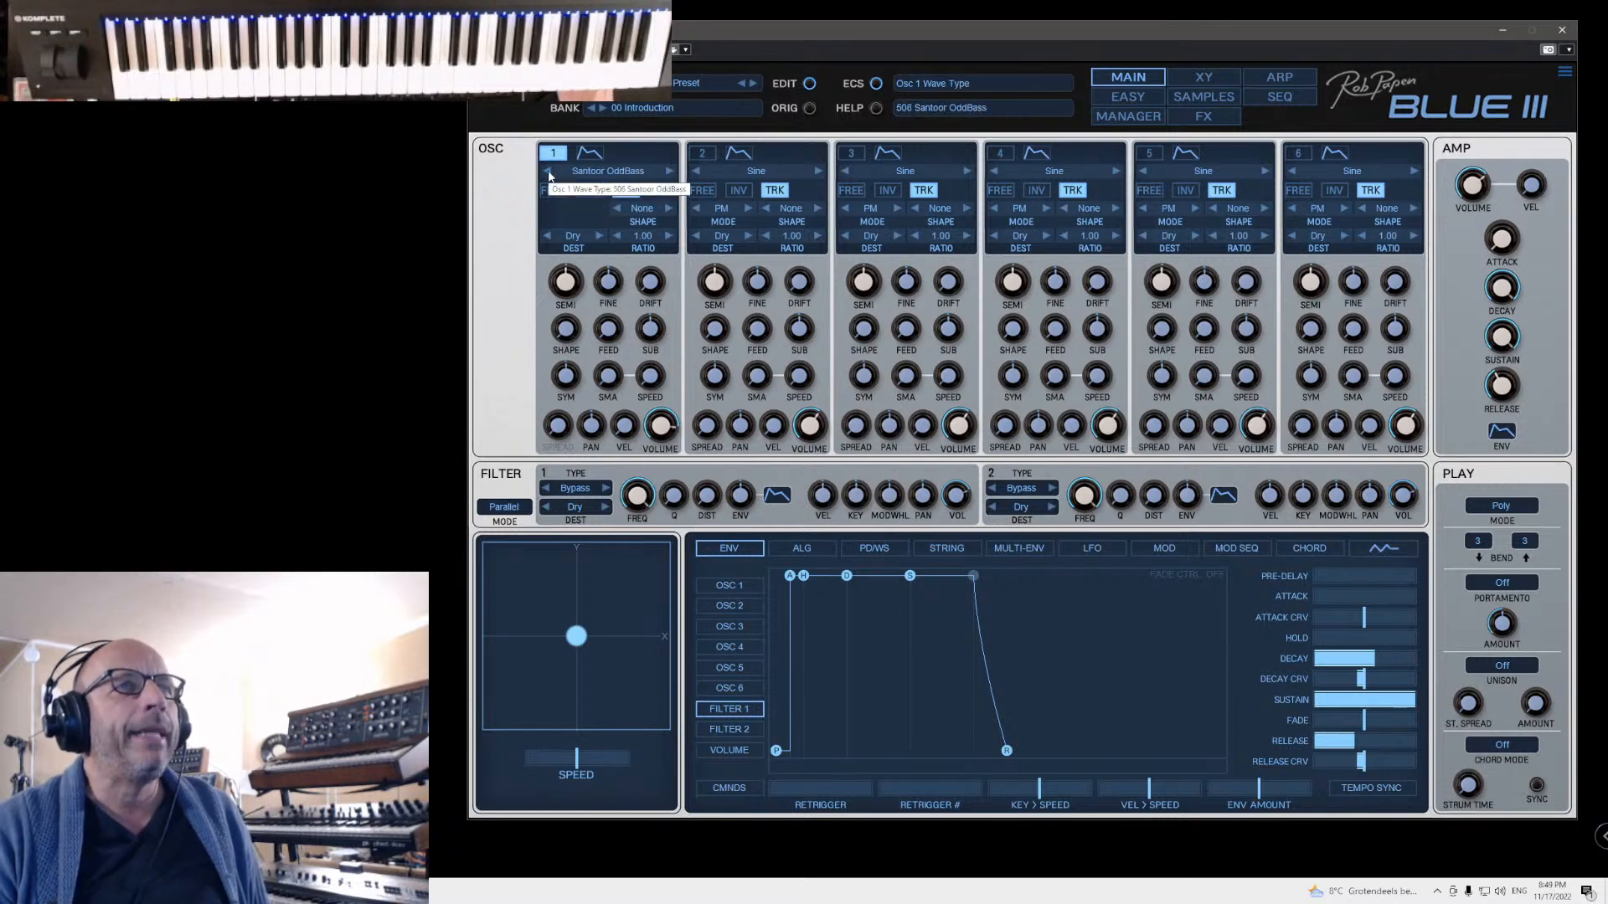
Step: Load the preset Amaya Synth Slow from bank 08 Synth Sounds 02 and show its oscillators on the Main screen
click(1137, 116)
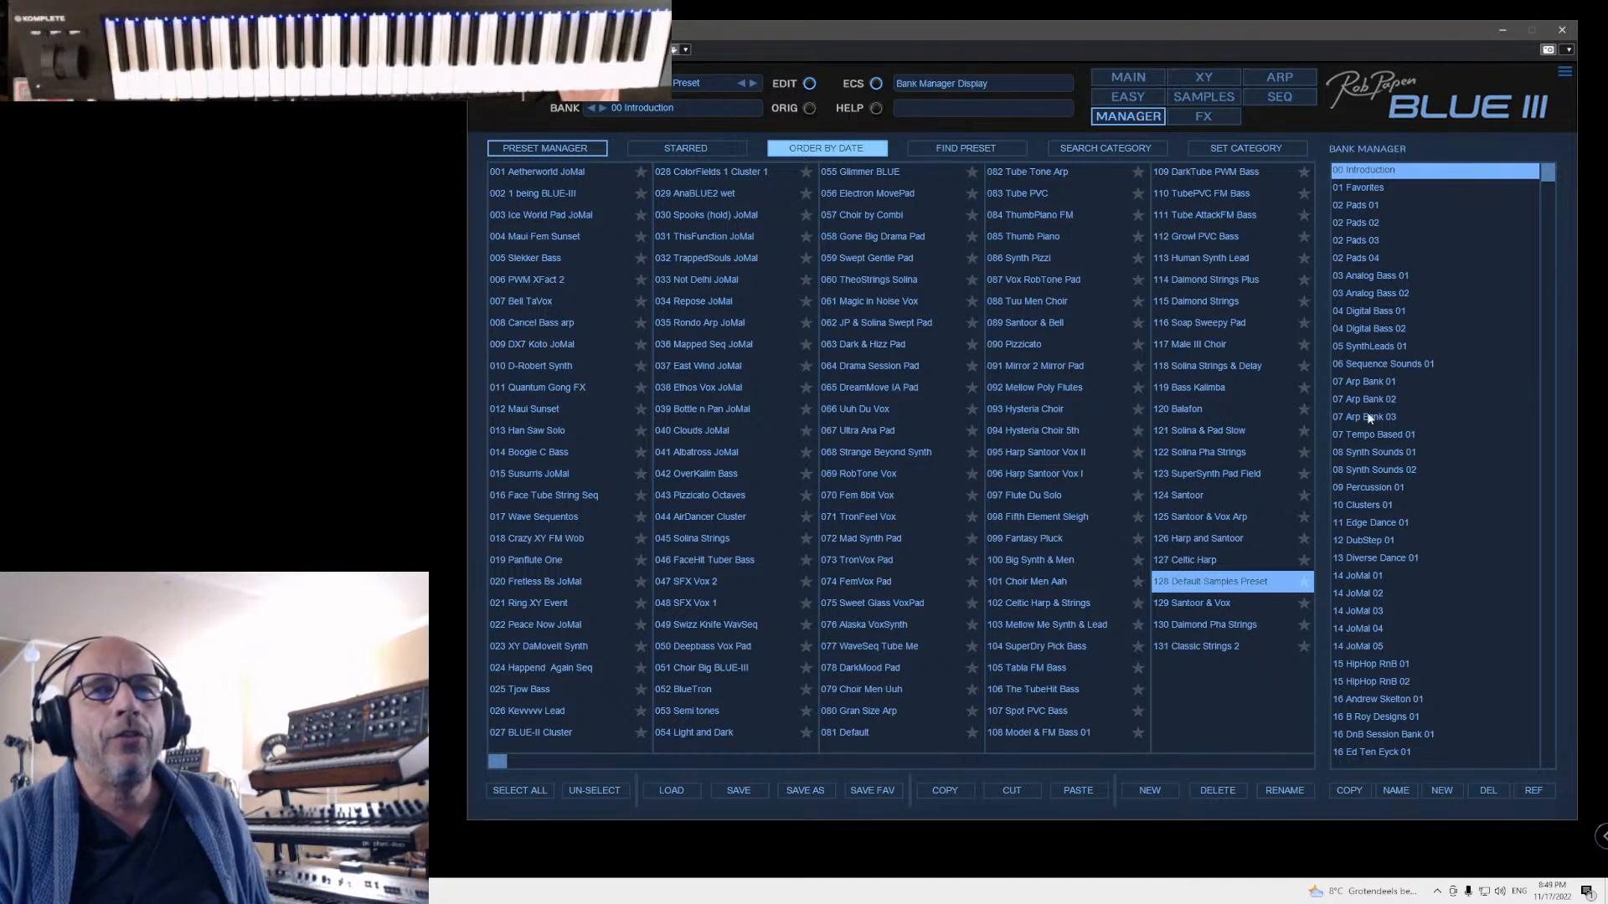
click(1372, 470)
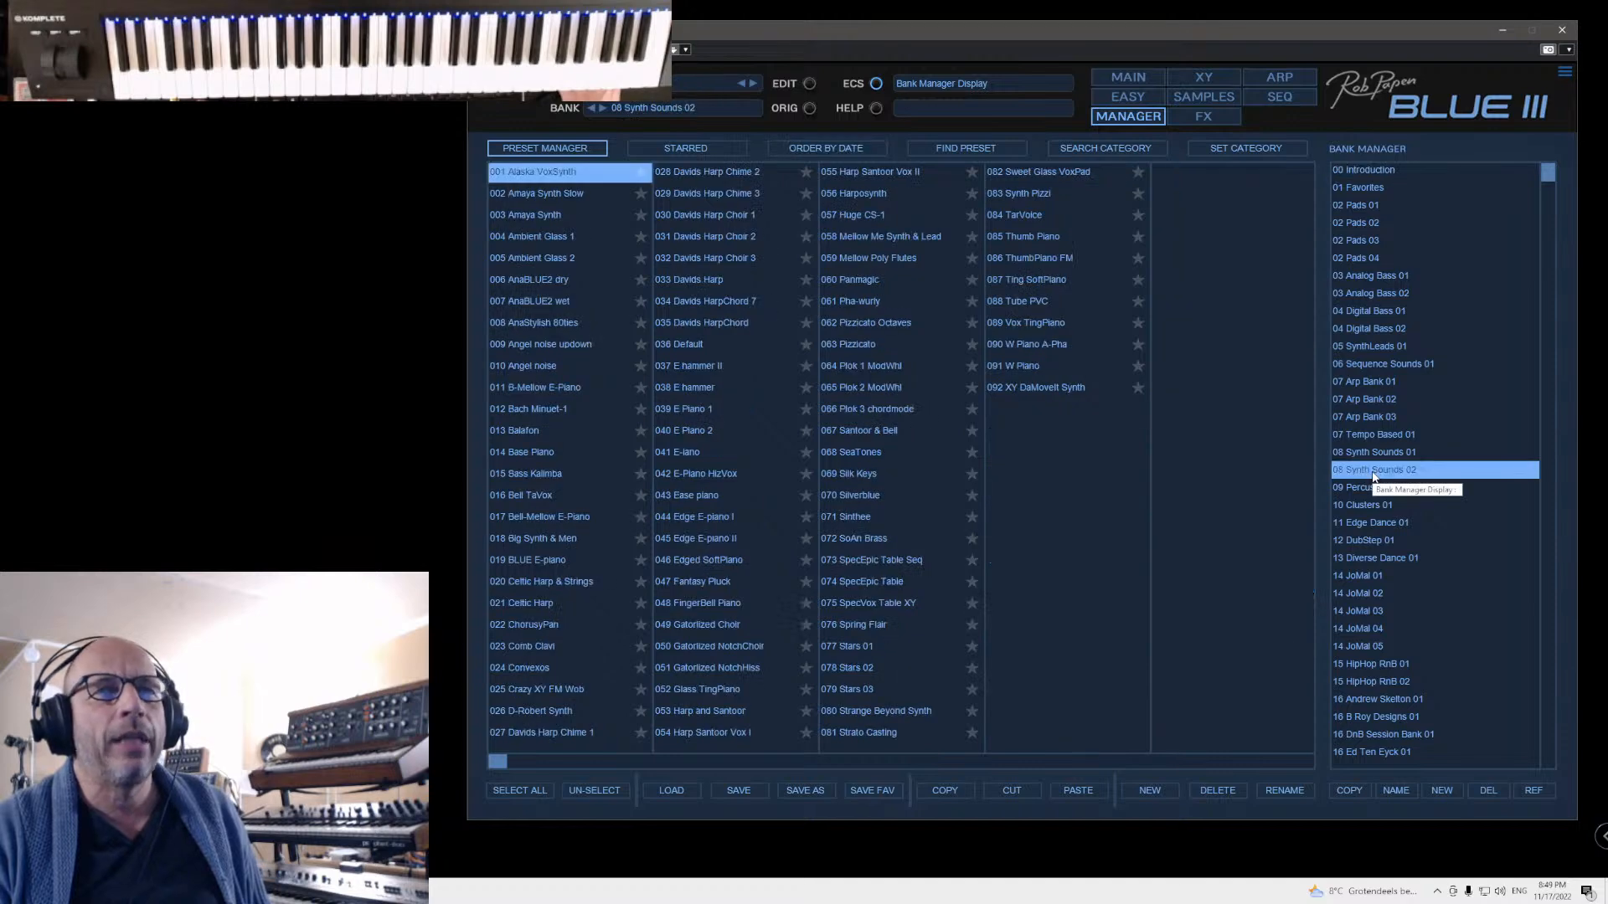
click(530, 238)
click(534, 196)
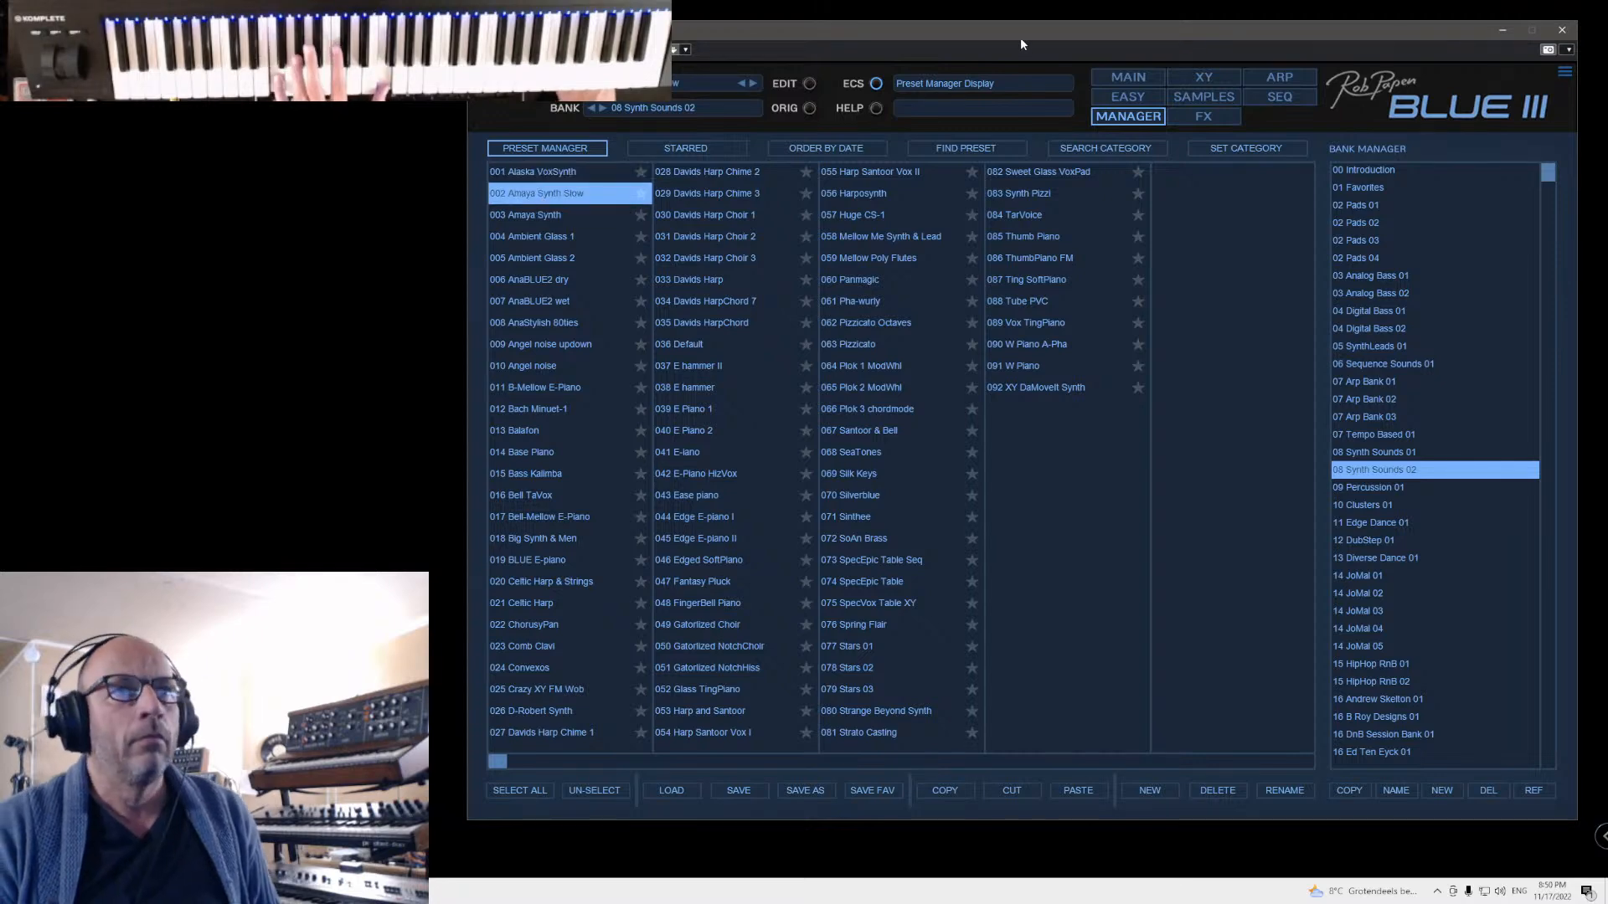
click(1148, 77)
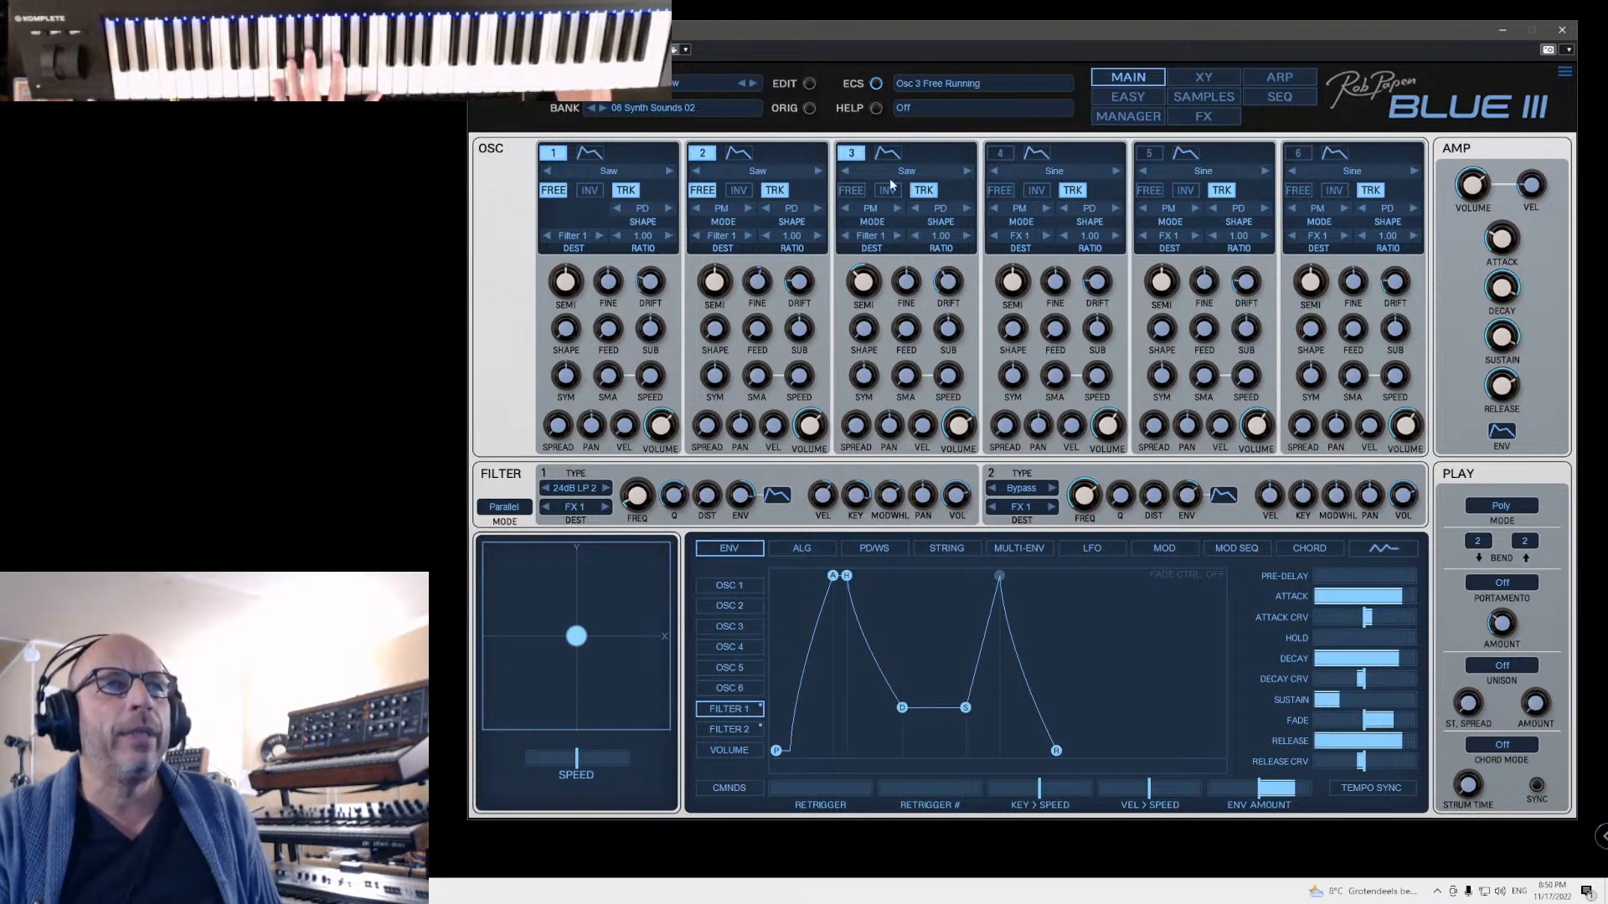
Step: Order the presets of bank 08 Synth Sounds 02 by date in the preset manager
click(1122, 117)
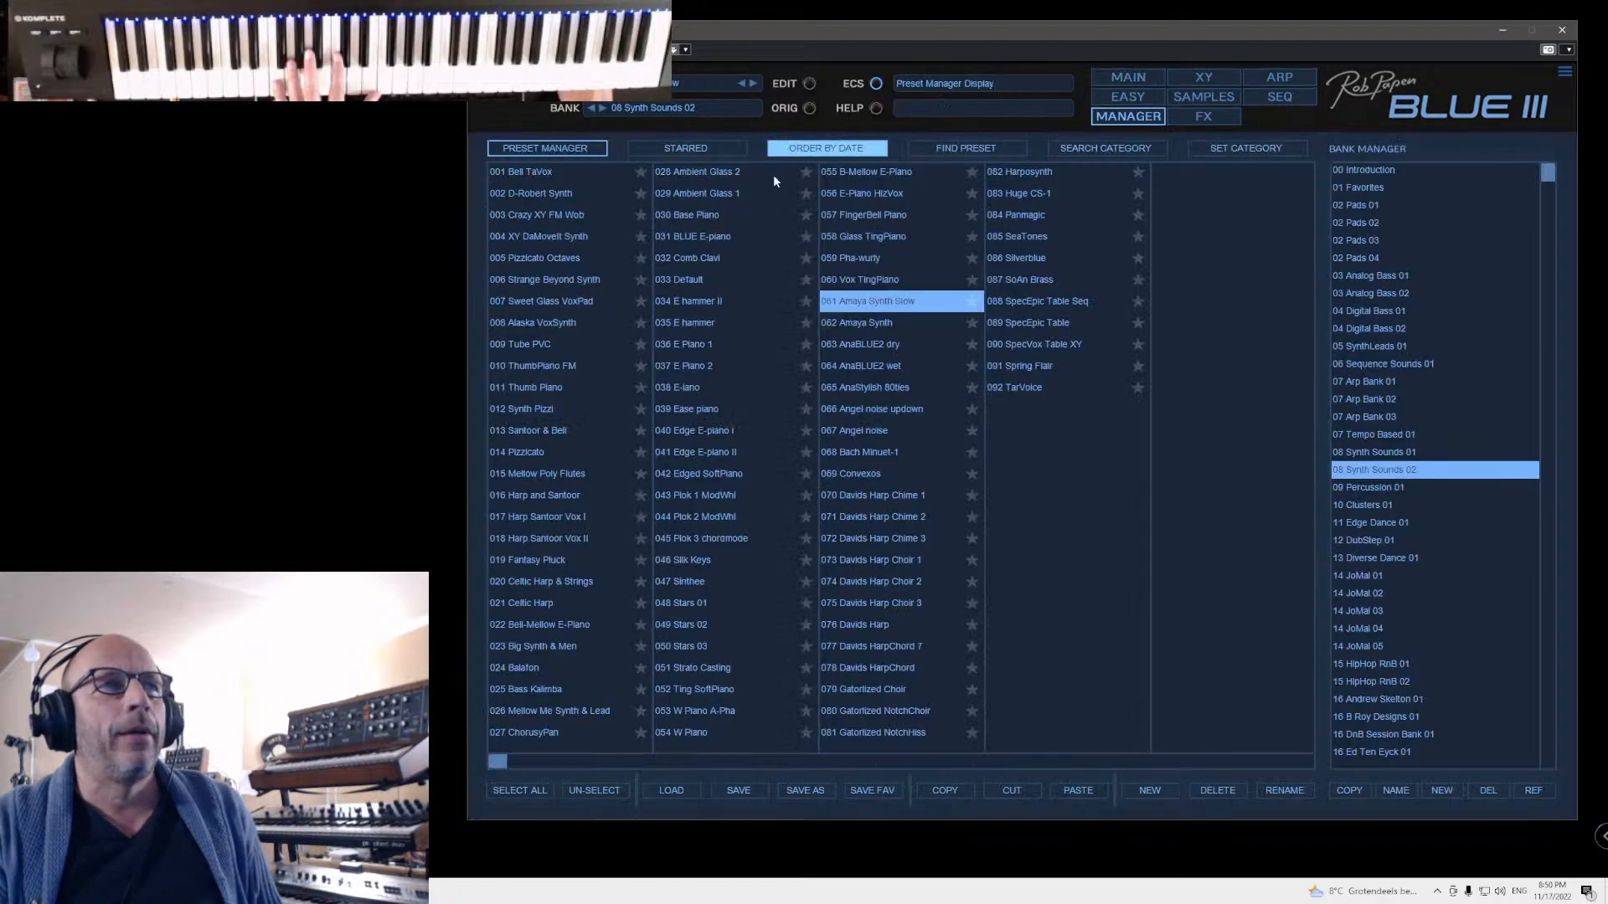
click(816, 150)
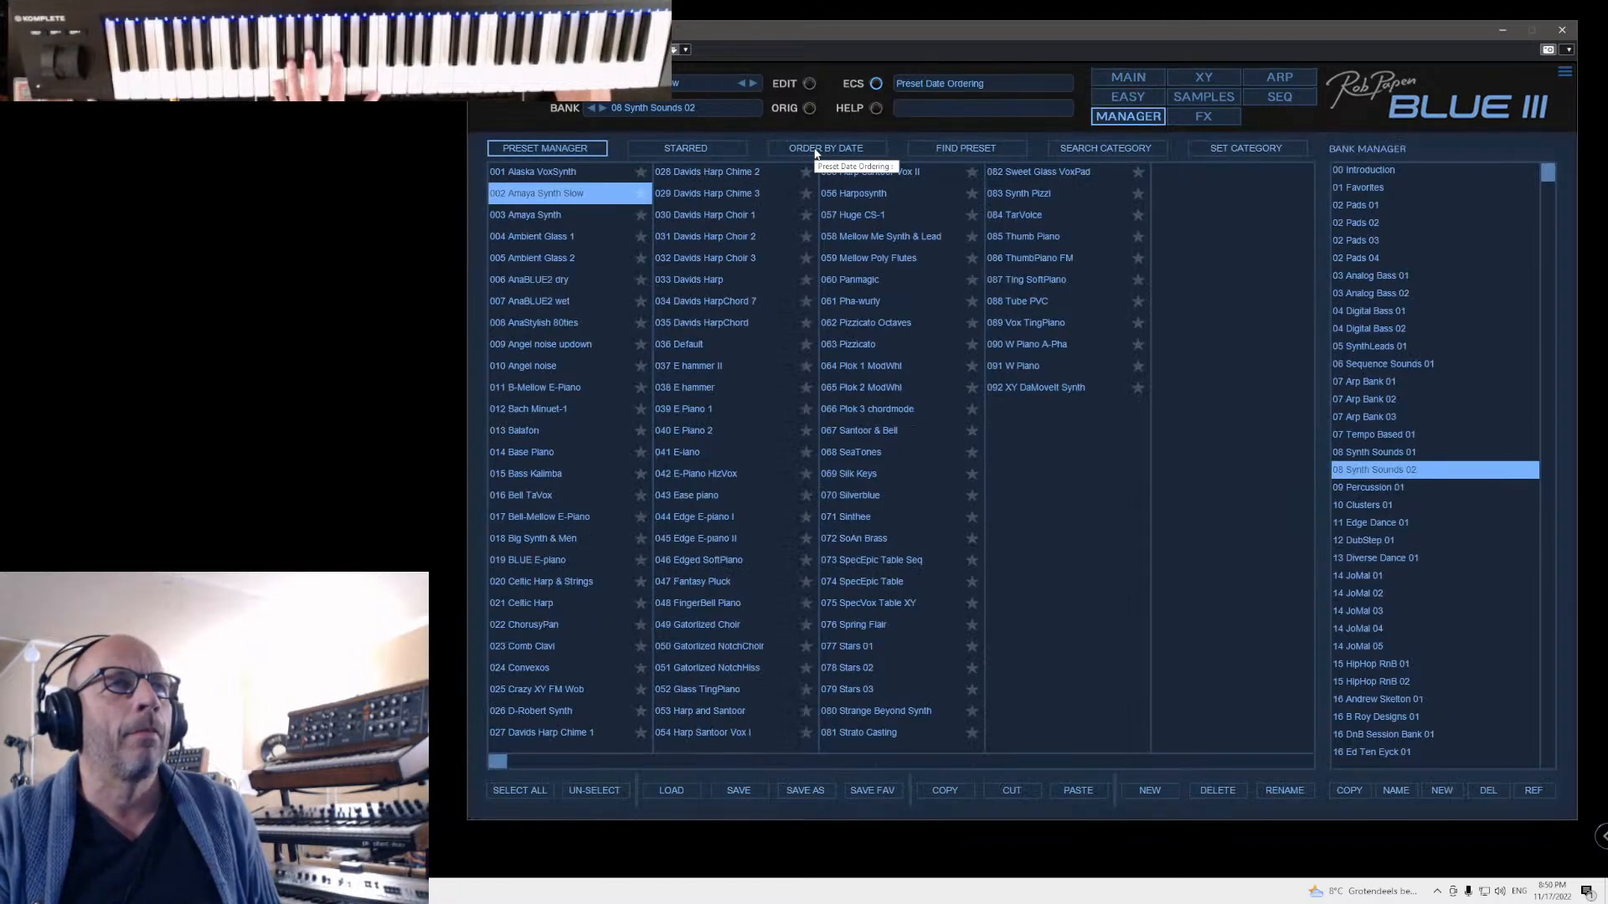
click(817, 150)
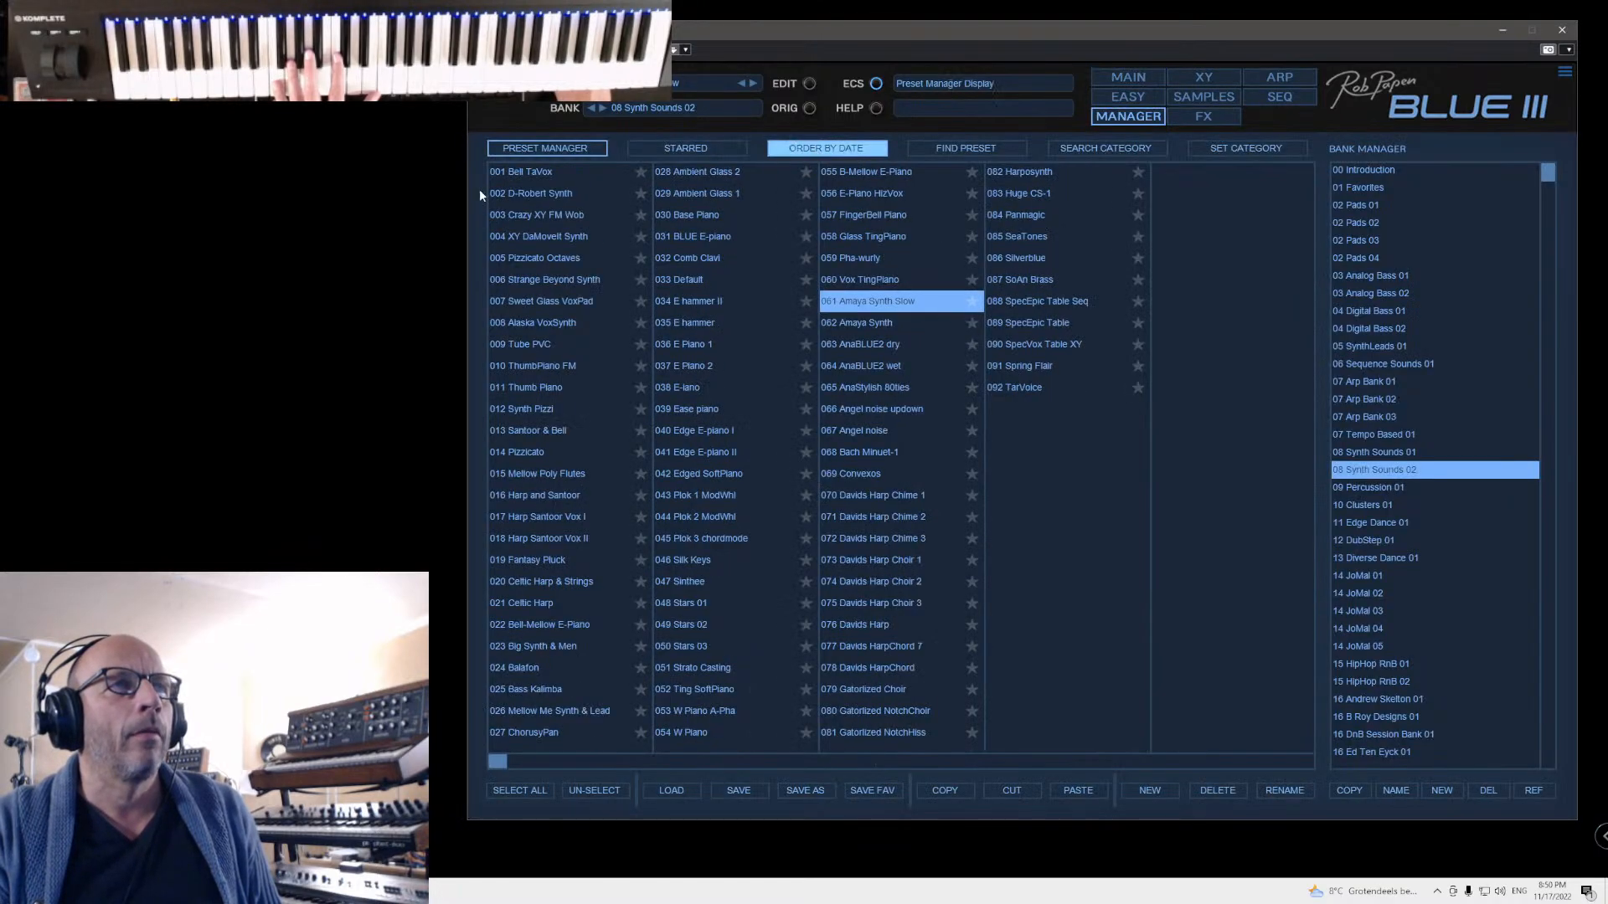
Step: Load the preset Crazy XY FM Wob and examine its XY modulation and Main screen settings
click(525, 219)
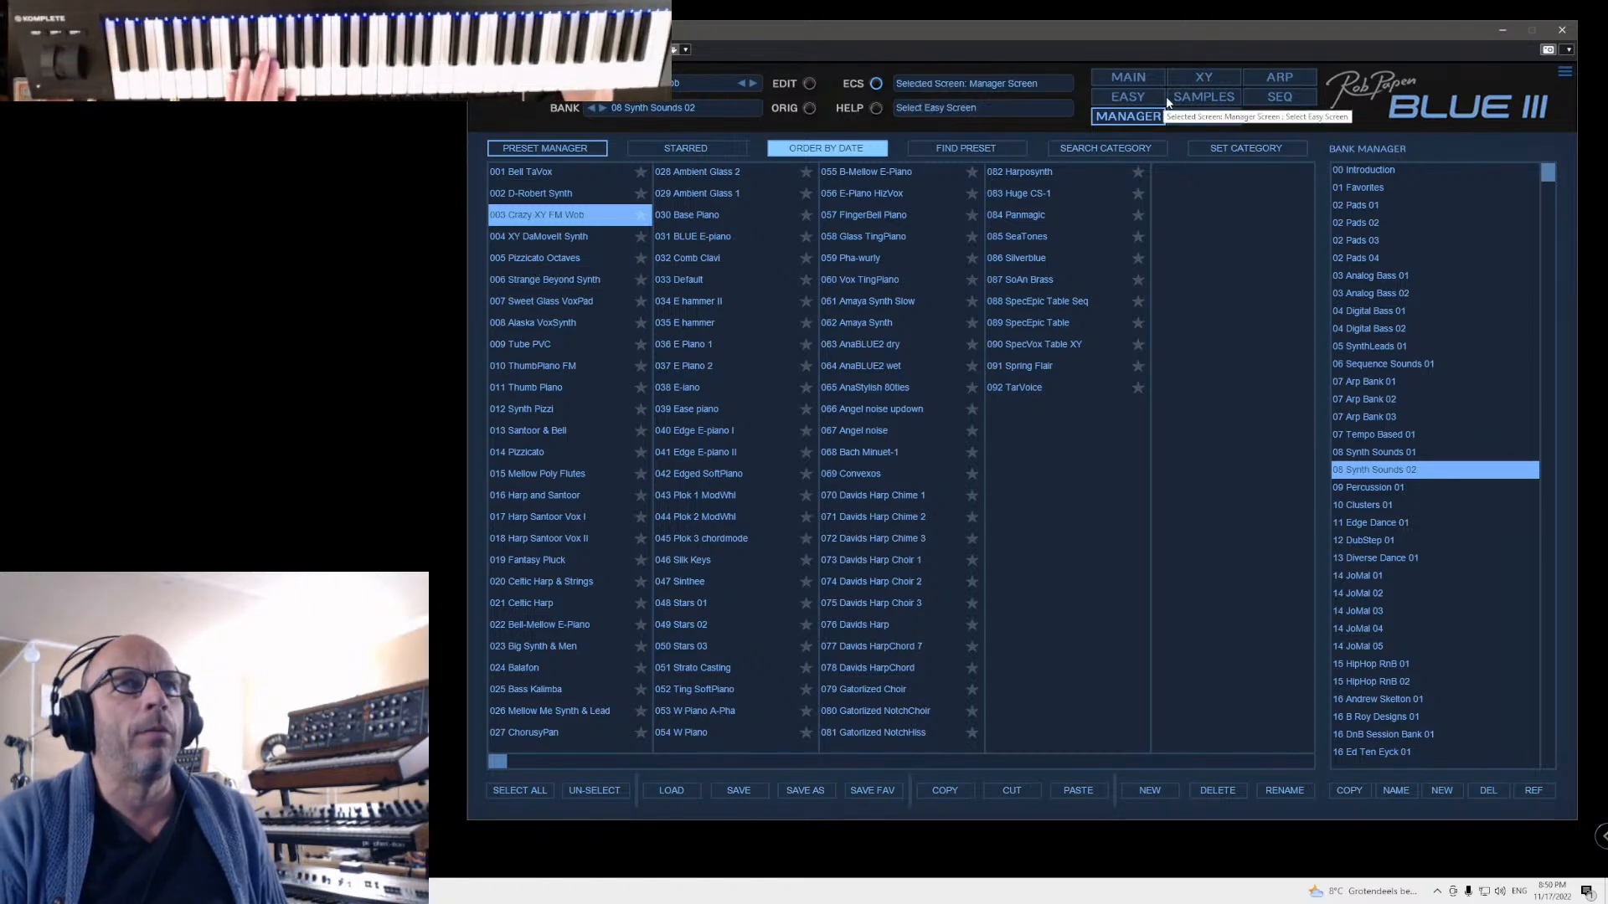
click(1202, 80)
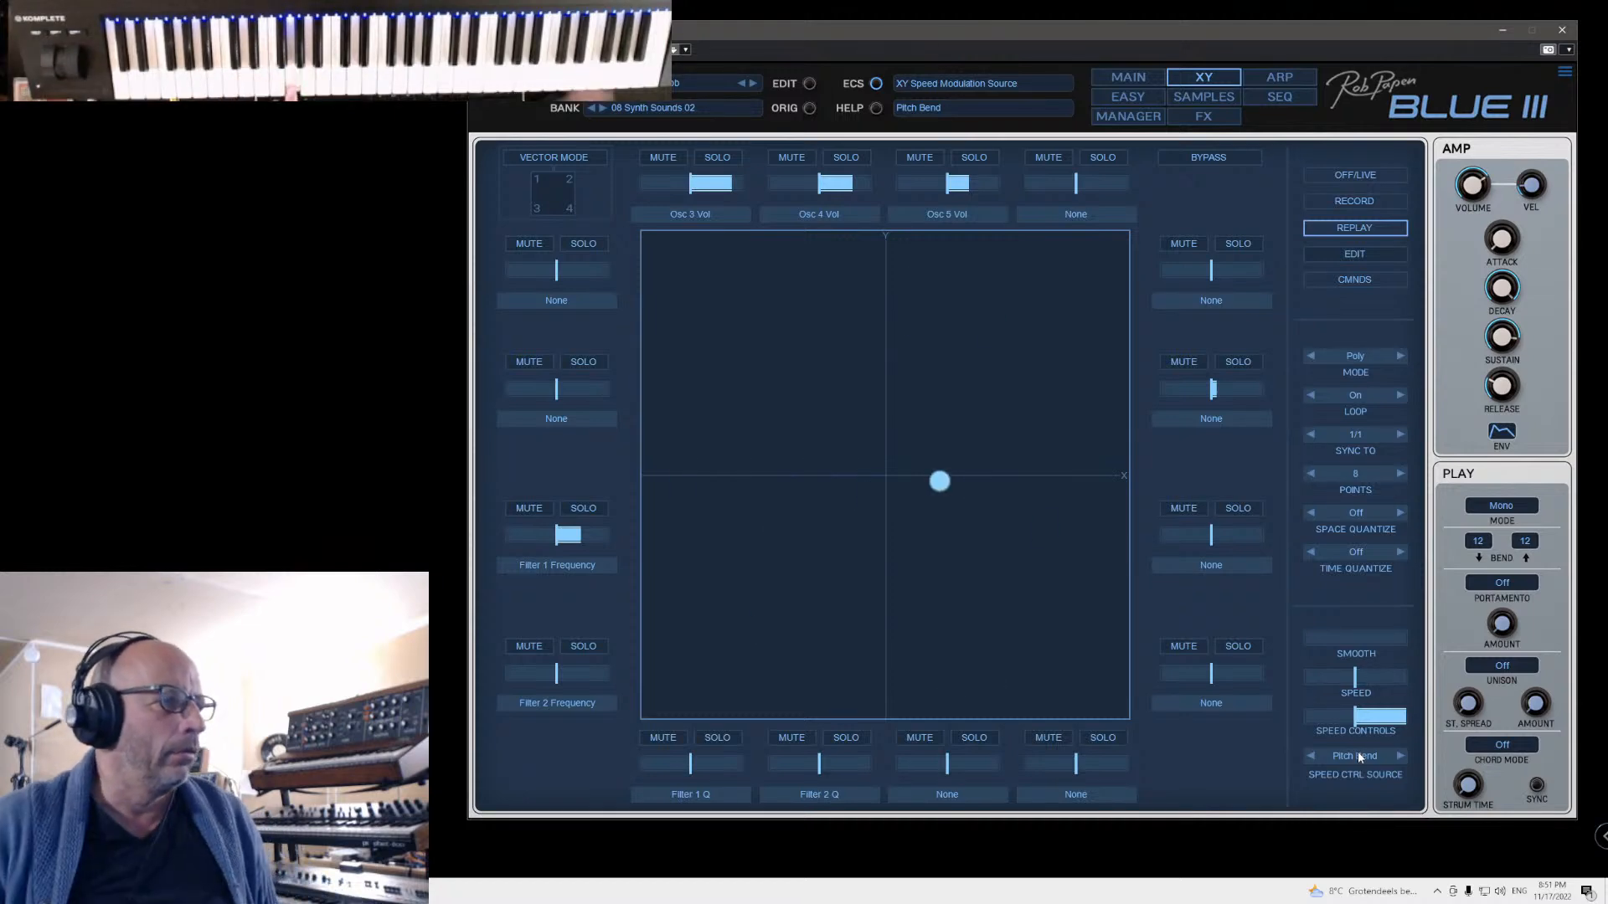
click(1146, 95)
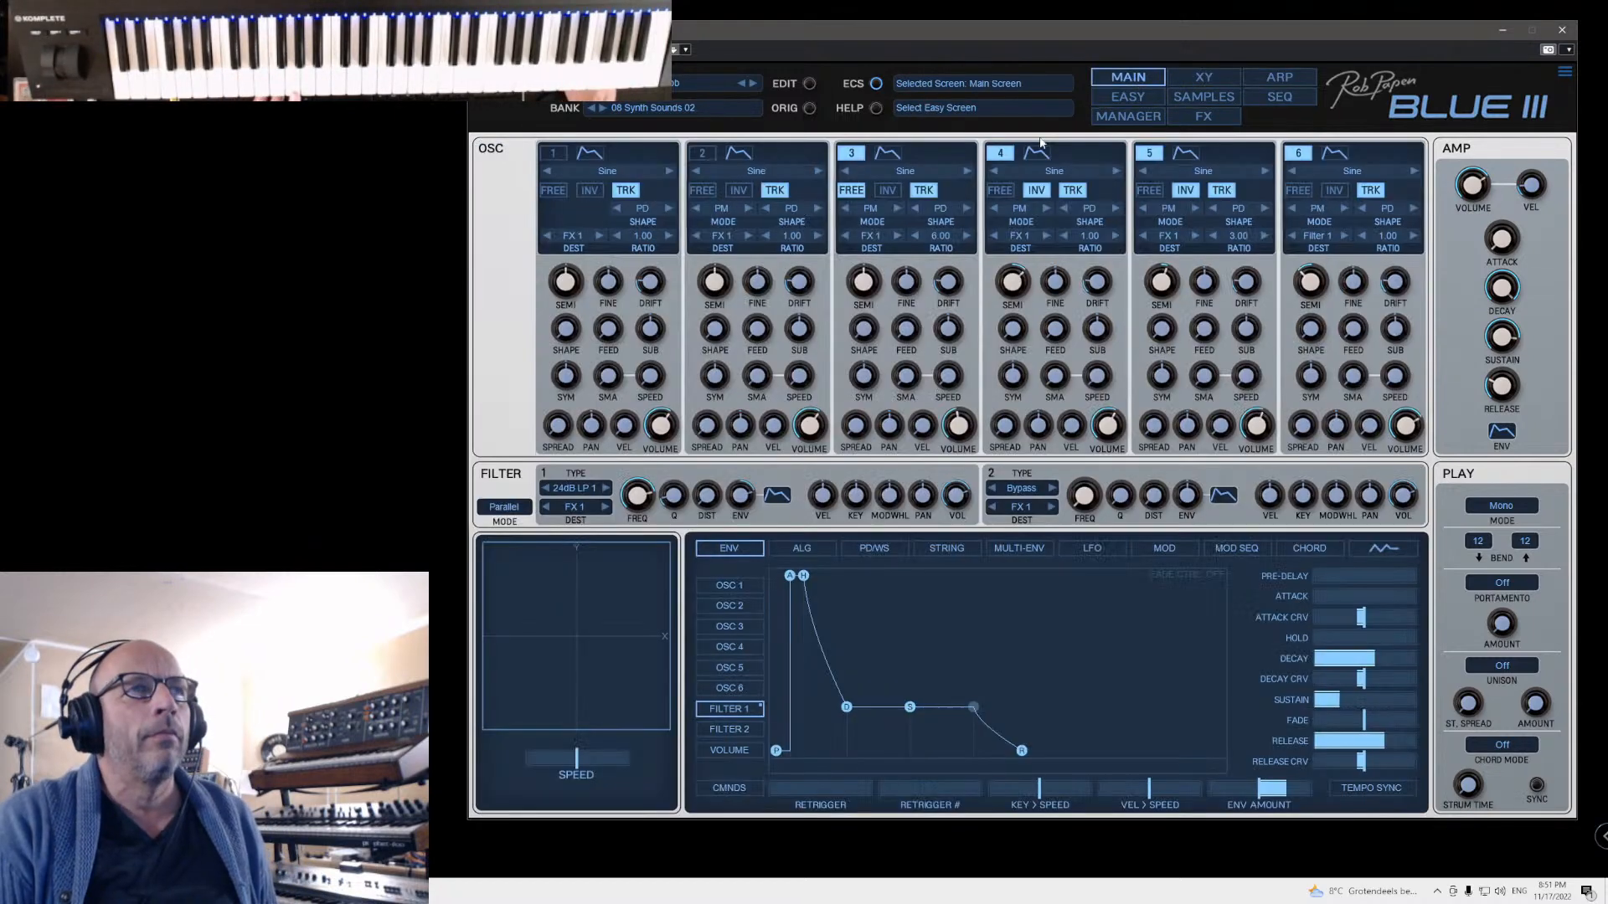
Step: Load the preset XY DaMoveIt Synth, check its oscillators on the Main screen and return to the preset manager
click(1128, 116)
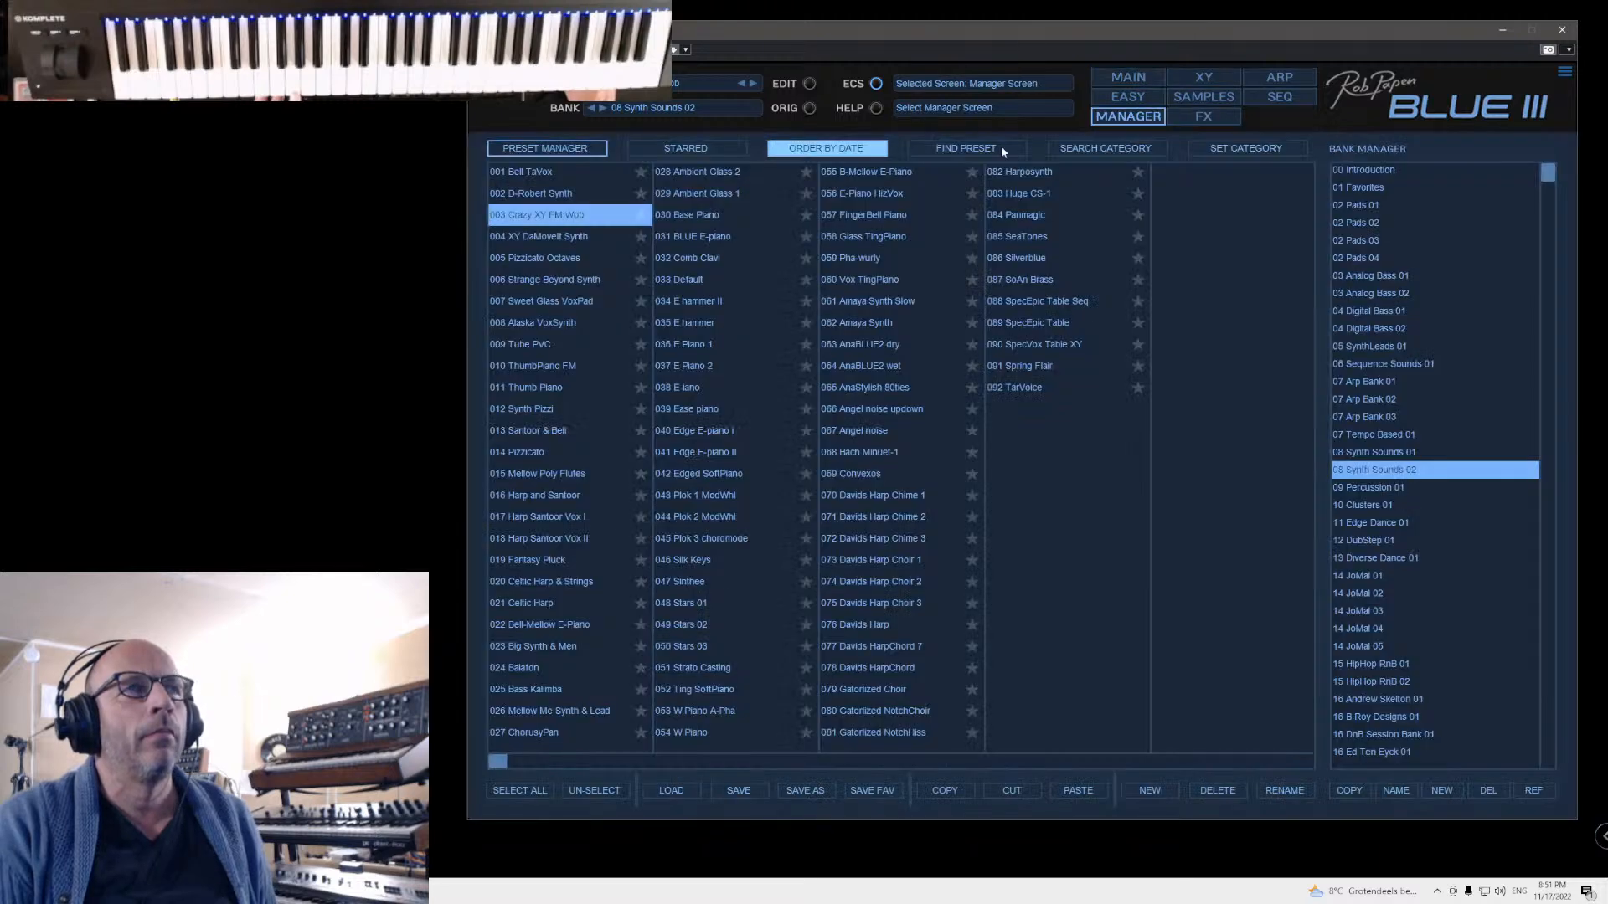
click(556, 236)
click(1129, 77)
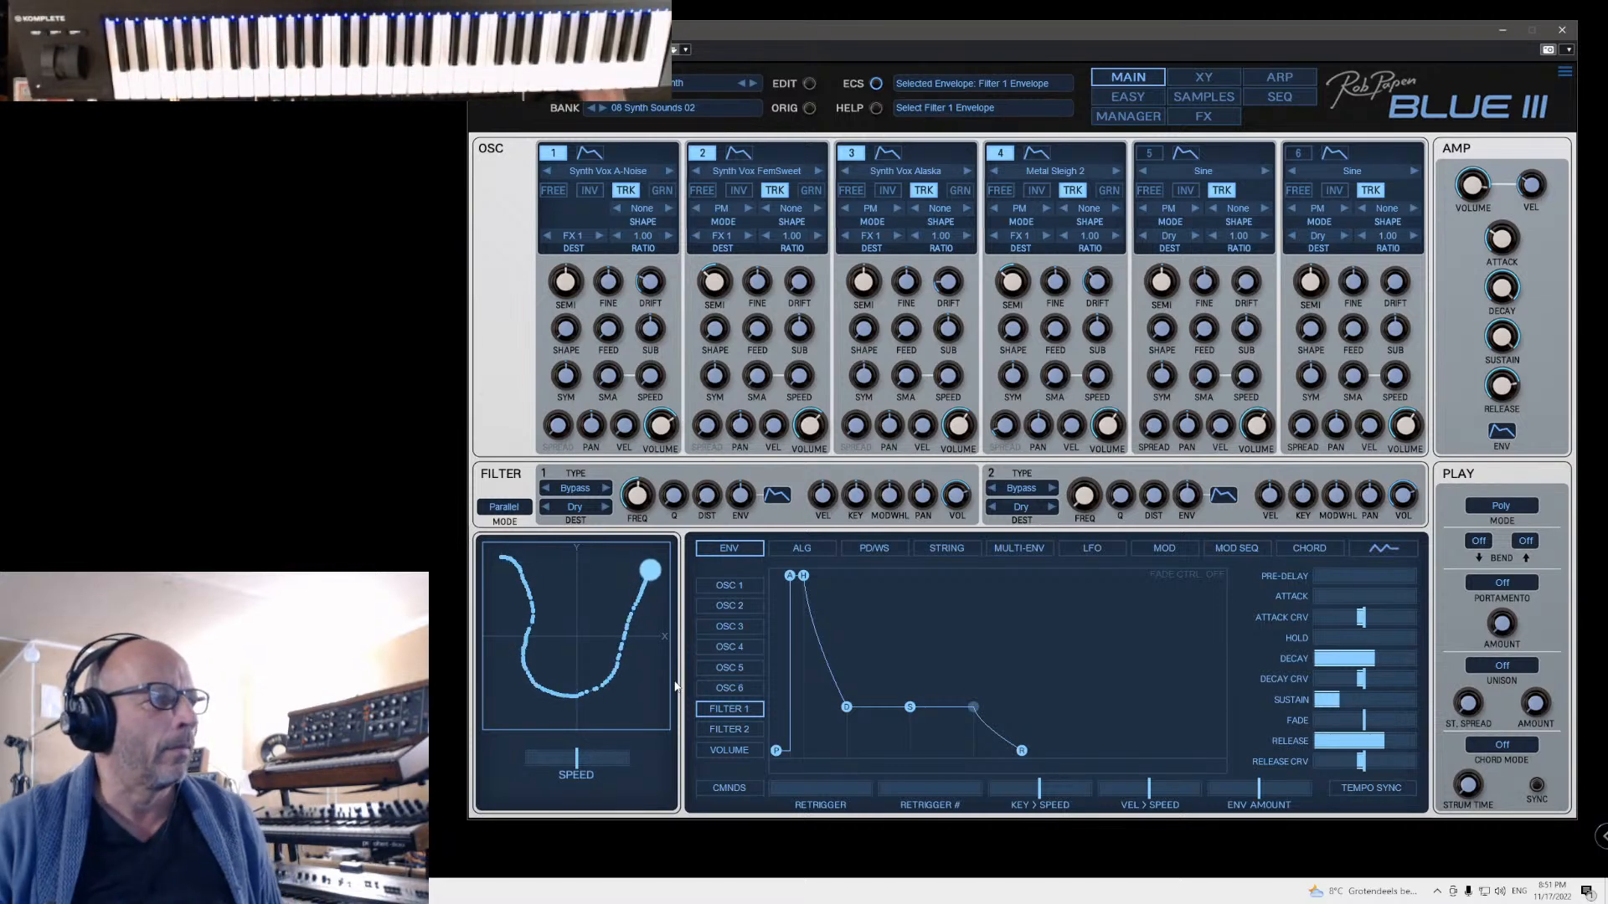
click(1130, 115)
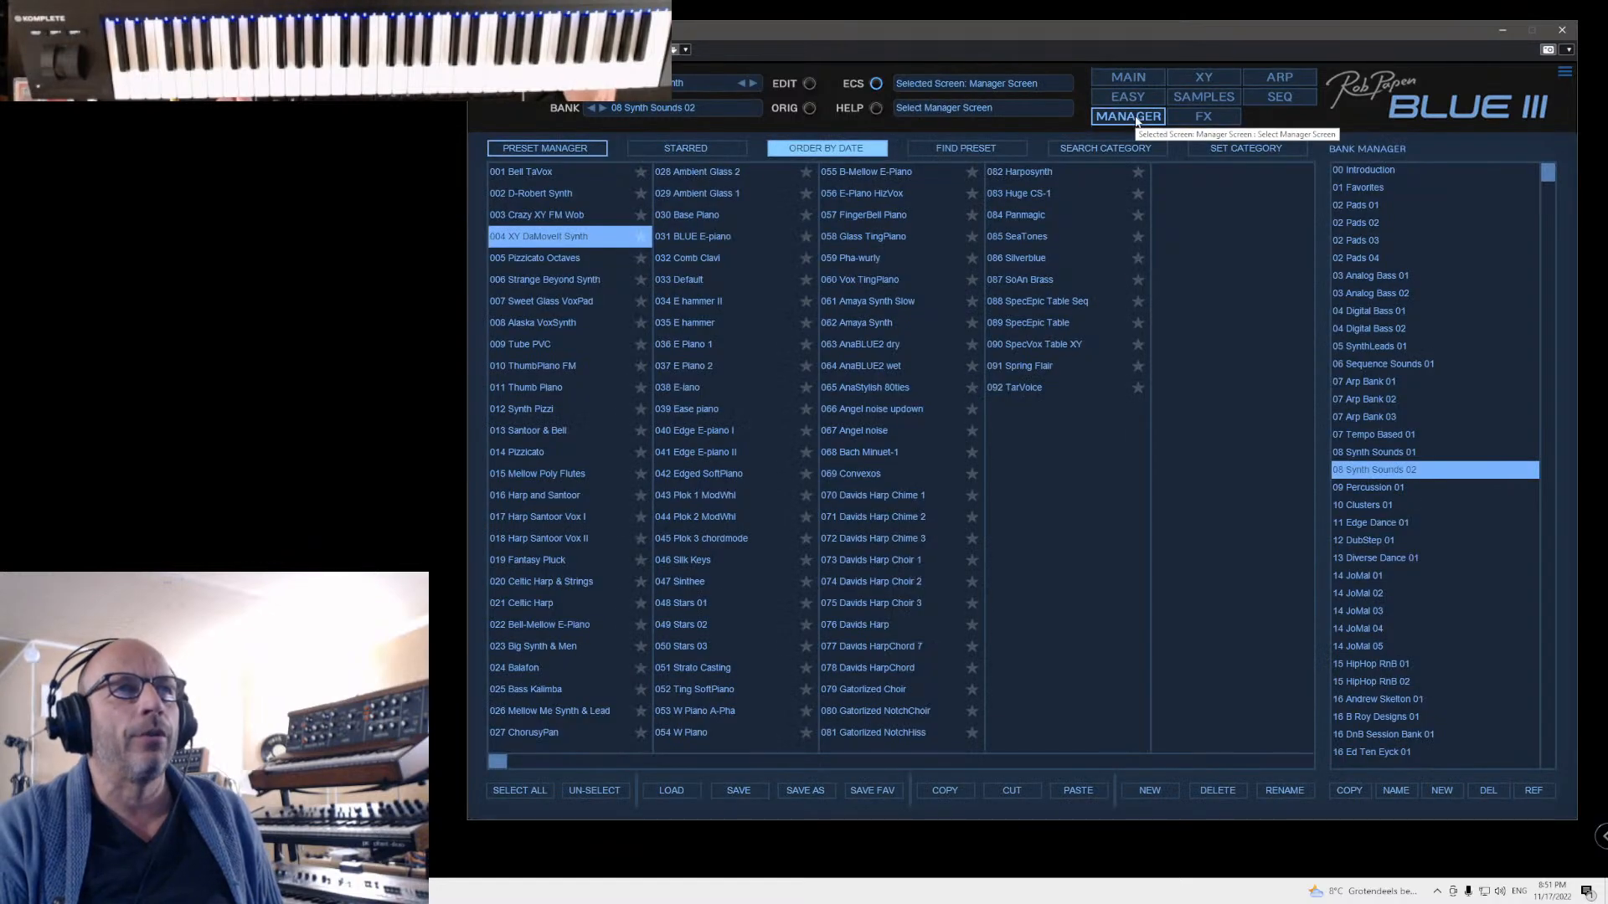
Step: Load the preset Pizzicato Octaves from bank 08 Synth Sounds 02 and show its chord settings on the Main screen
click(530, 258)
click(1129, 76)
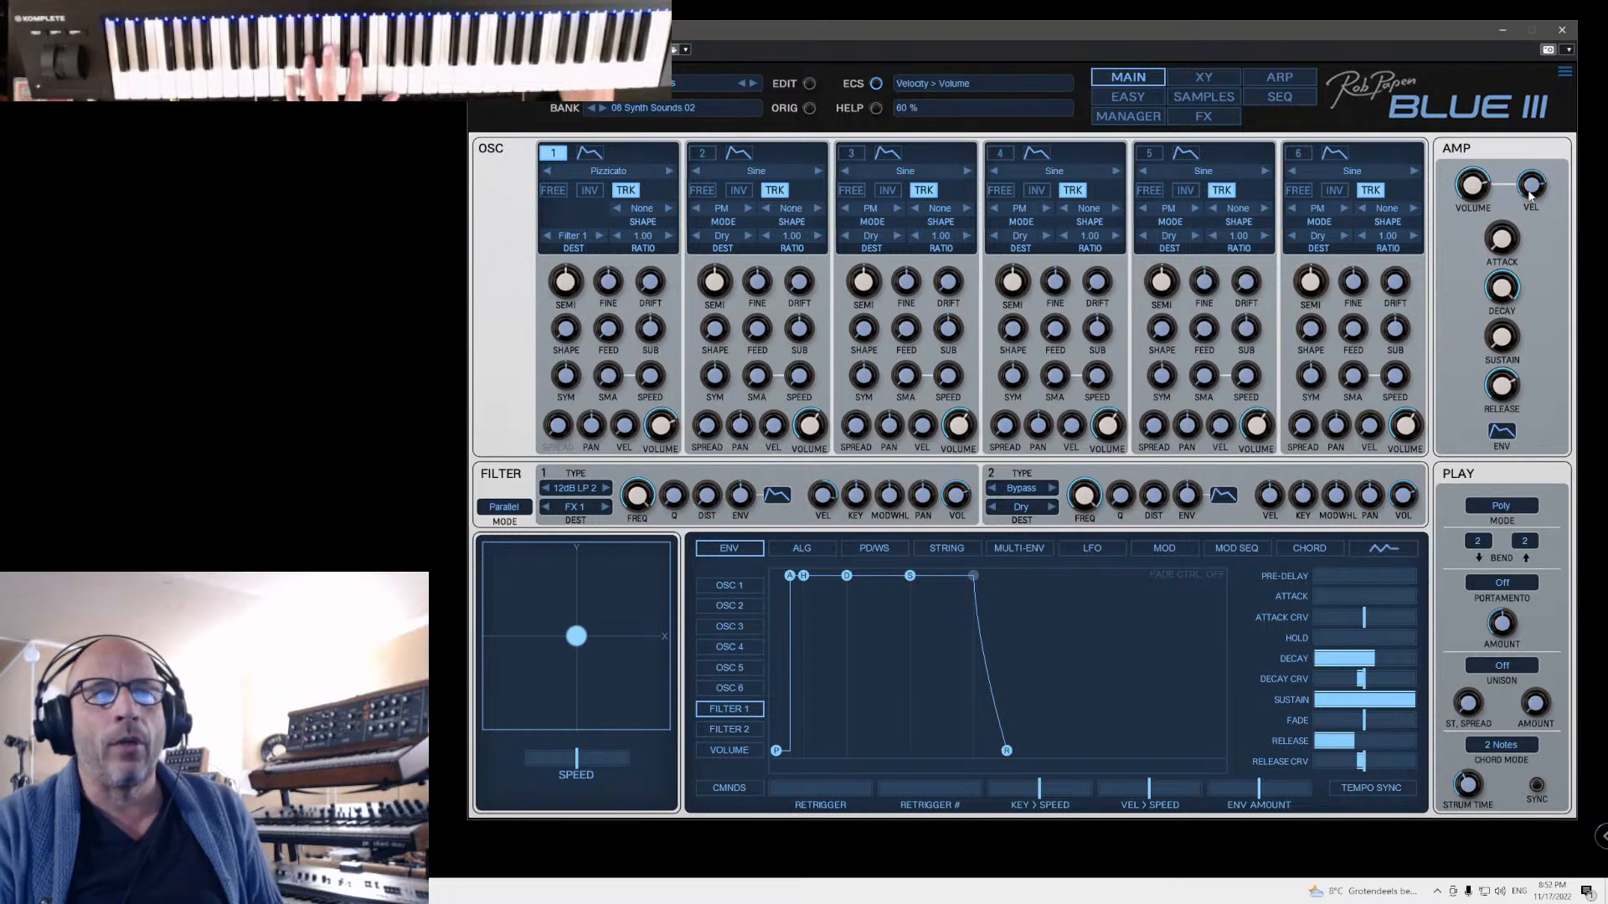
click(1313, 549)
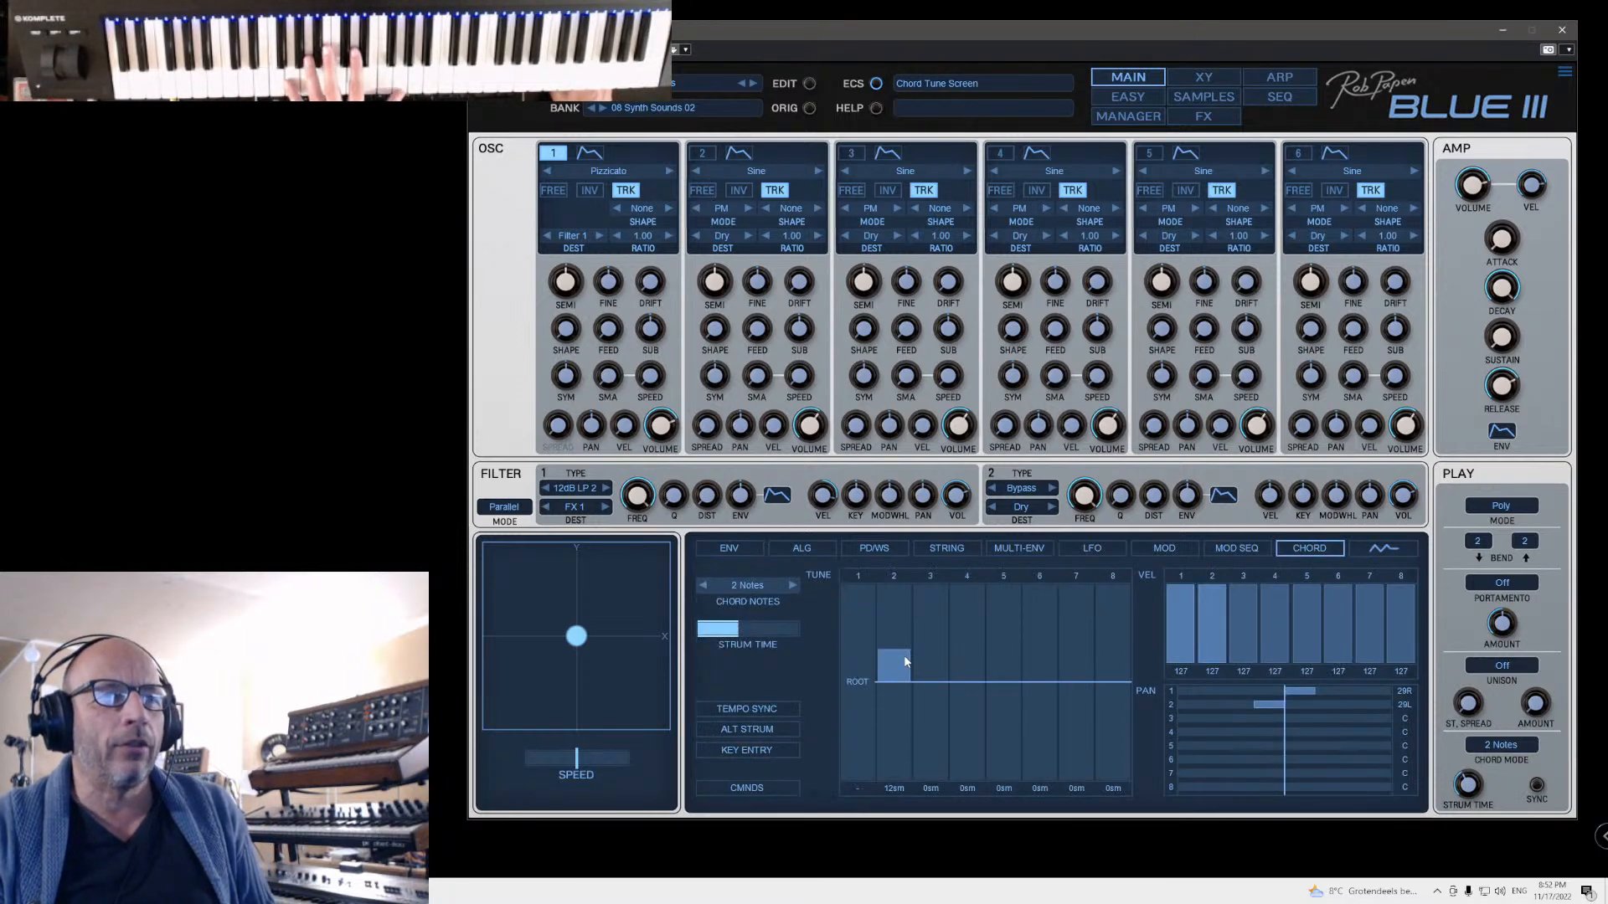
Step: Try the second chord note's tuning at 7 and 11 semitones, then restore it to 12 semitones
drag(901, 646, 904, 665)
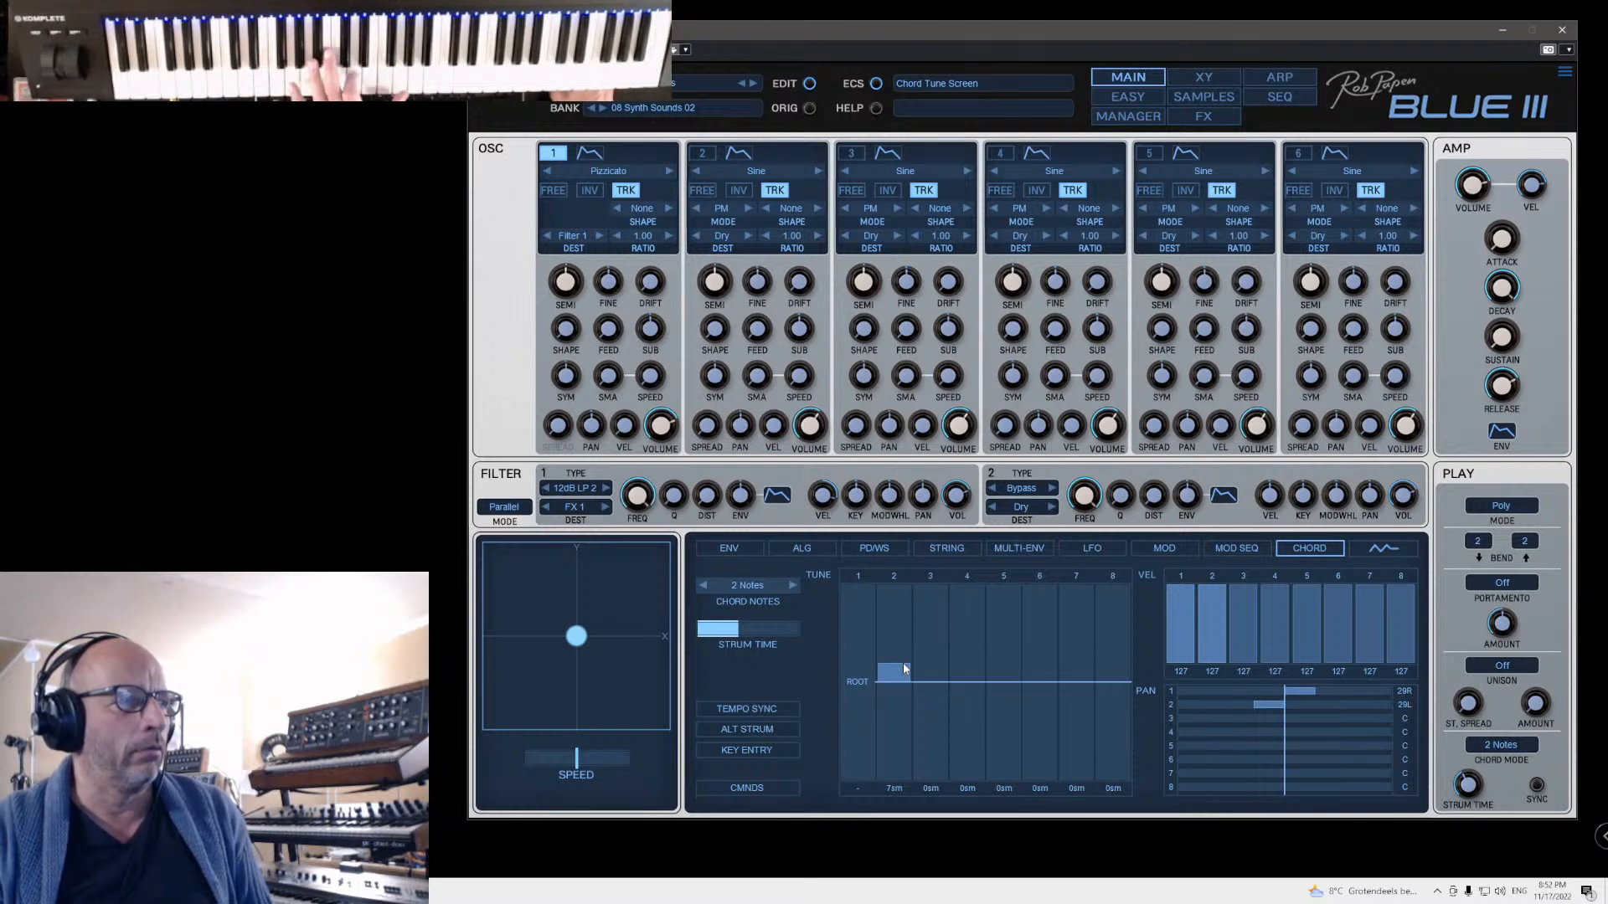
drag(904, 665, 907, 660)
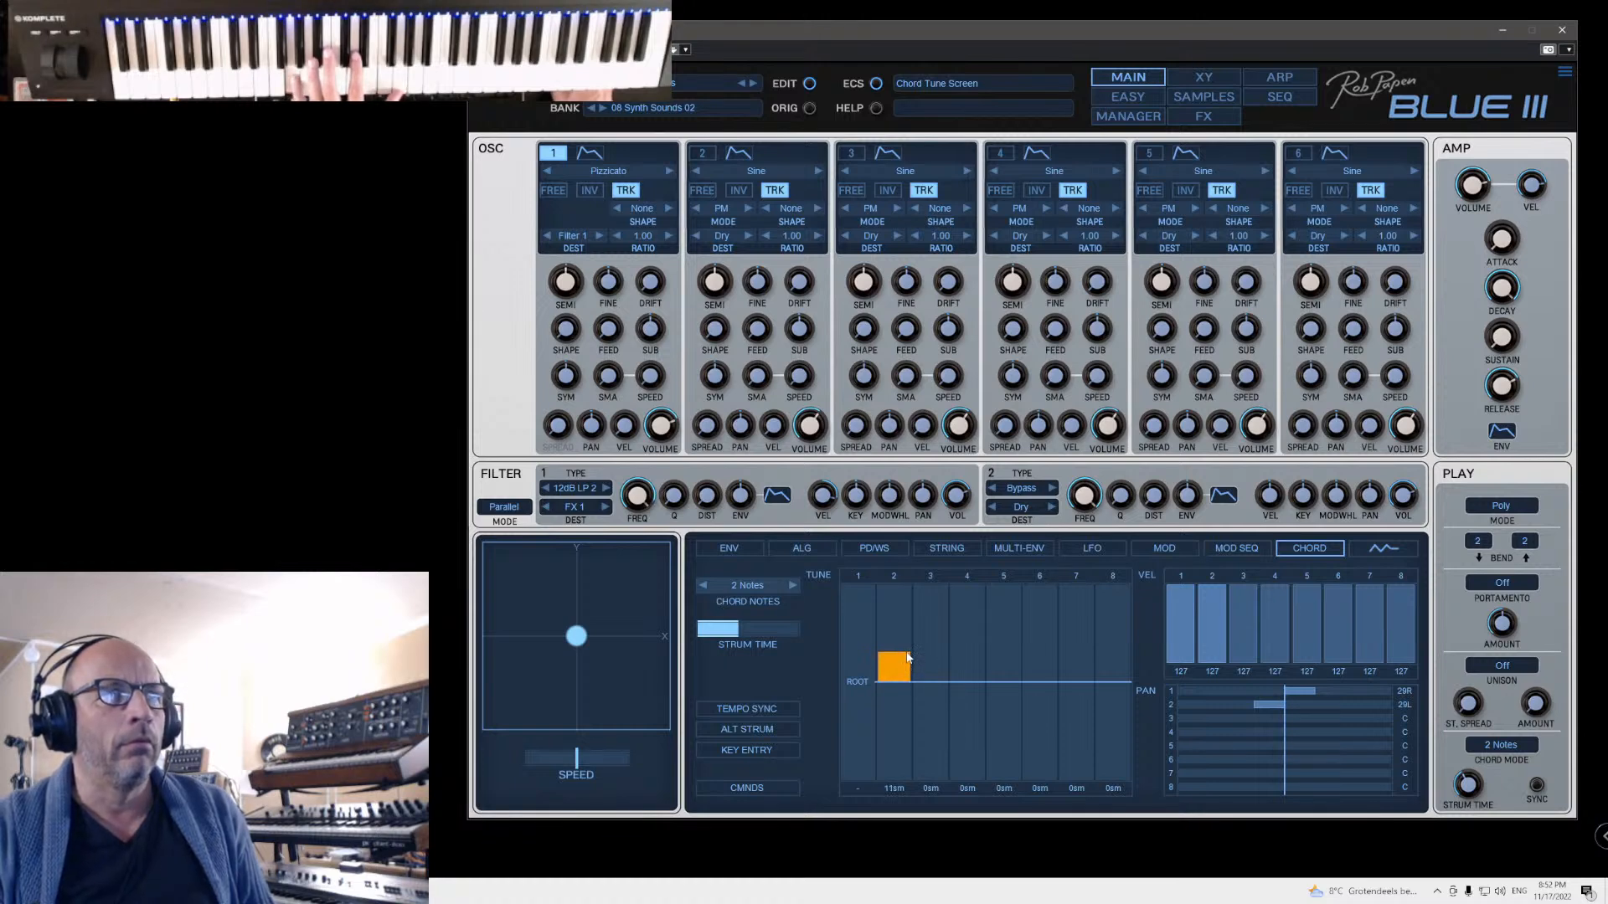
drag(907, 646, 908, 647)
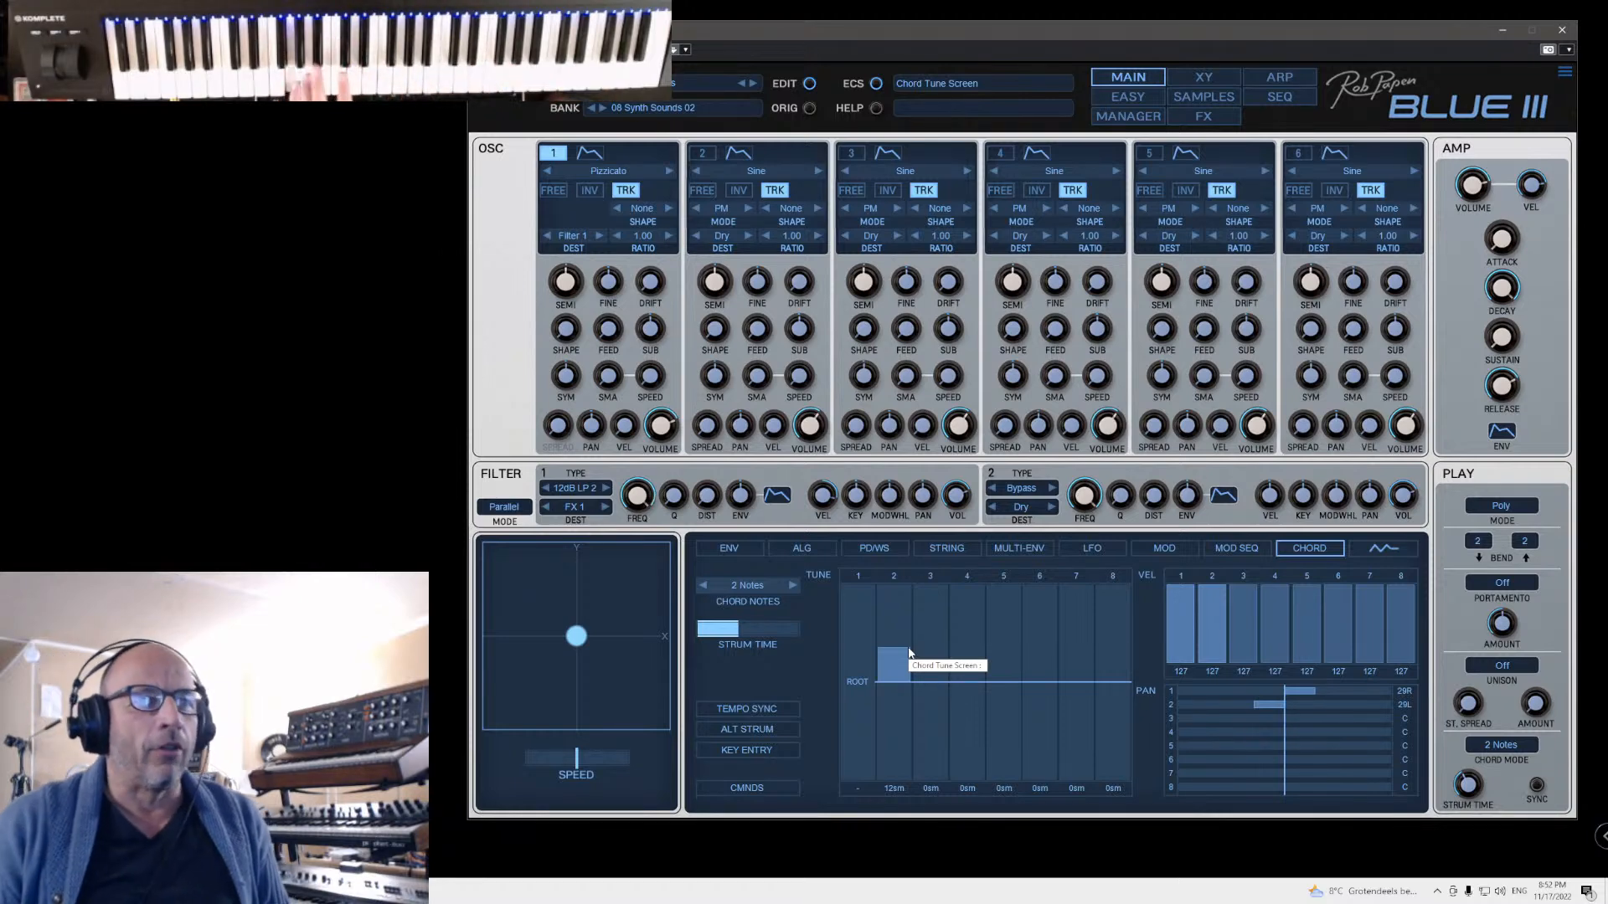
Step: Order the presets of bank 10 Clusters 01 by date in the preset manager and load Dark & Hizz Cluster 2
click(1128, 116)
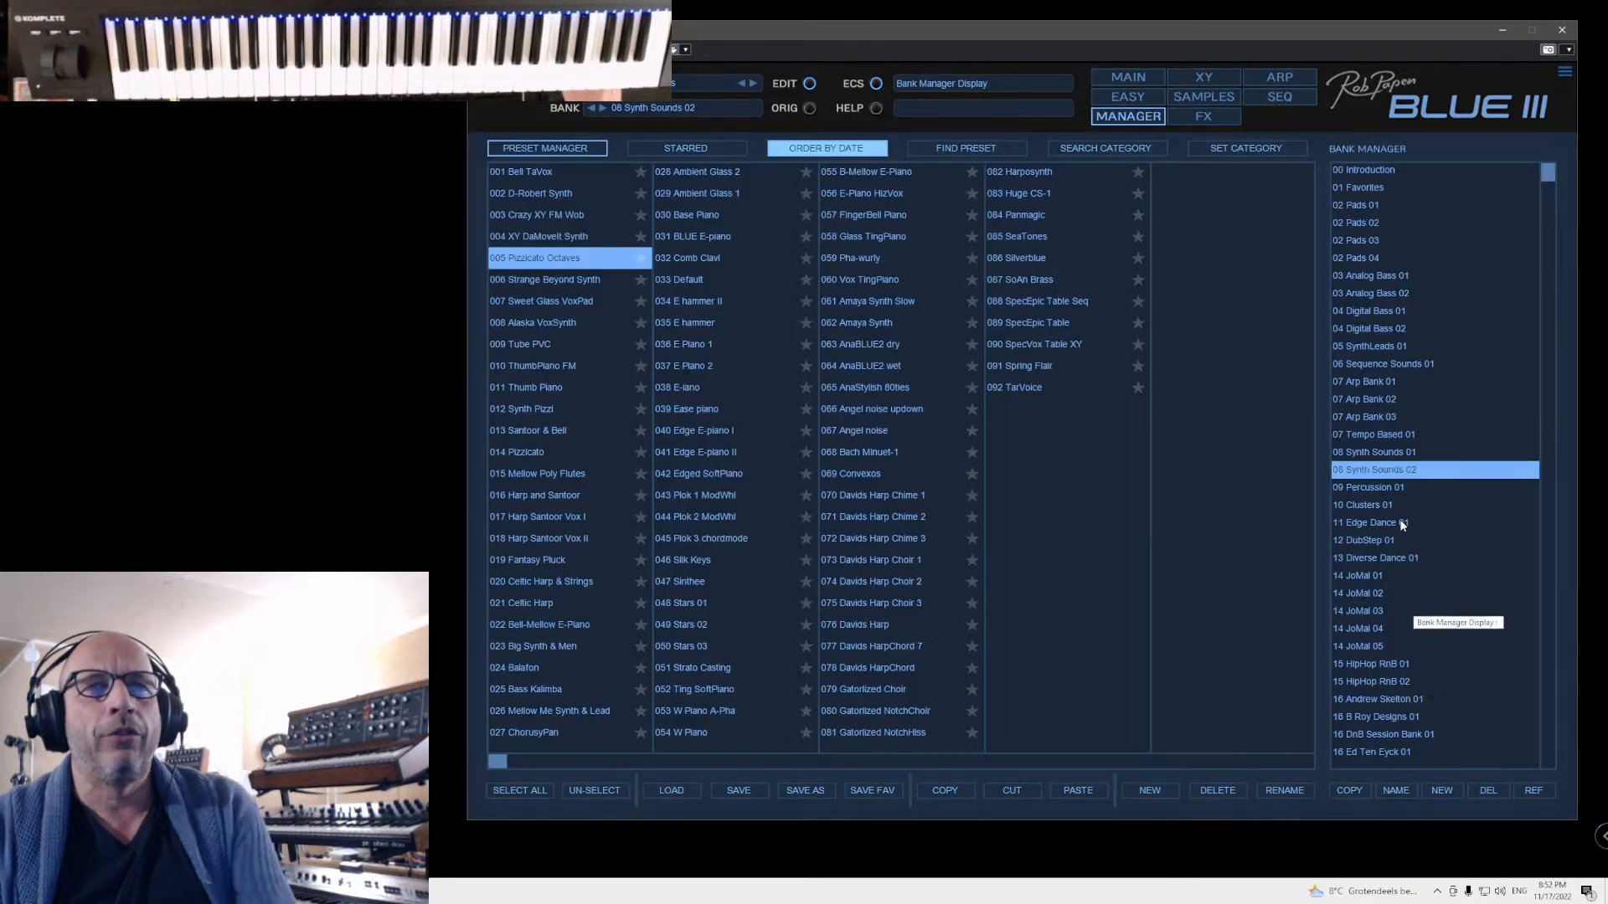
click(1369, 504)
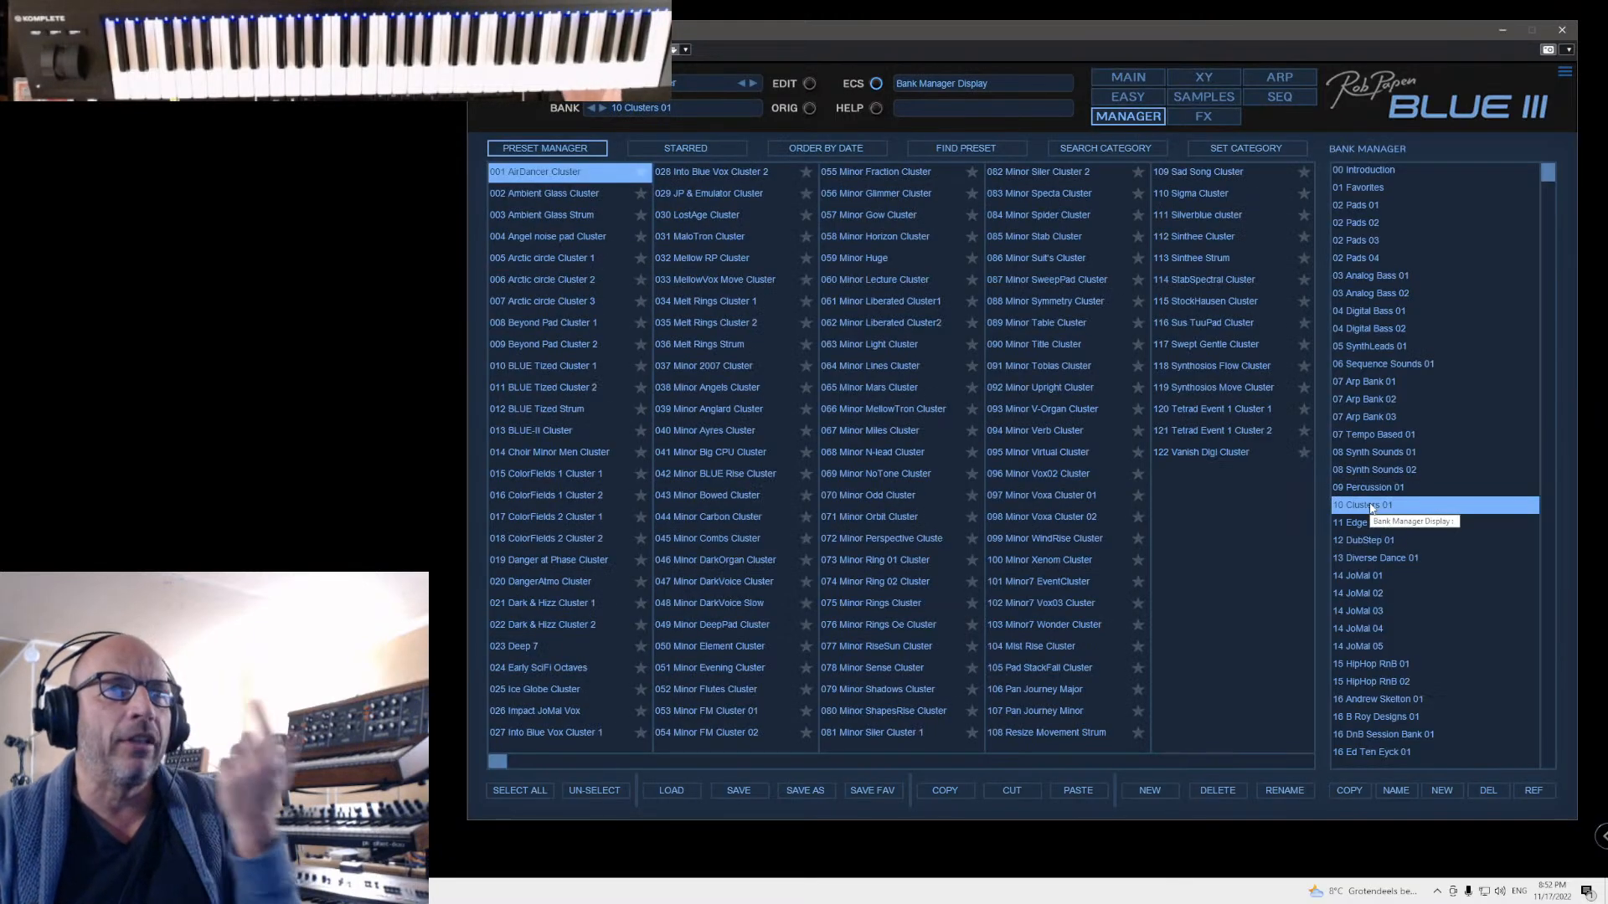
click(812, 155)
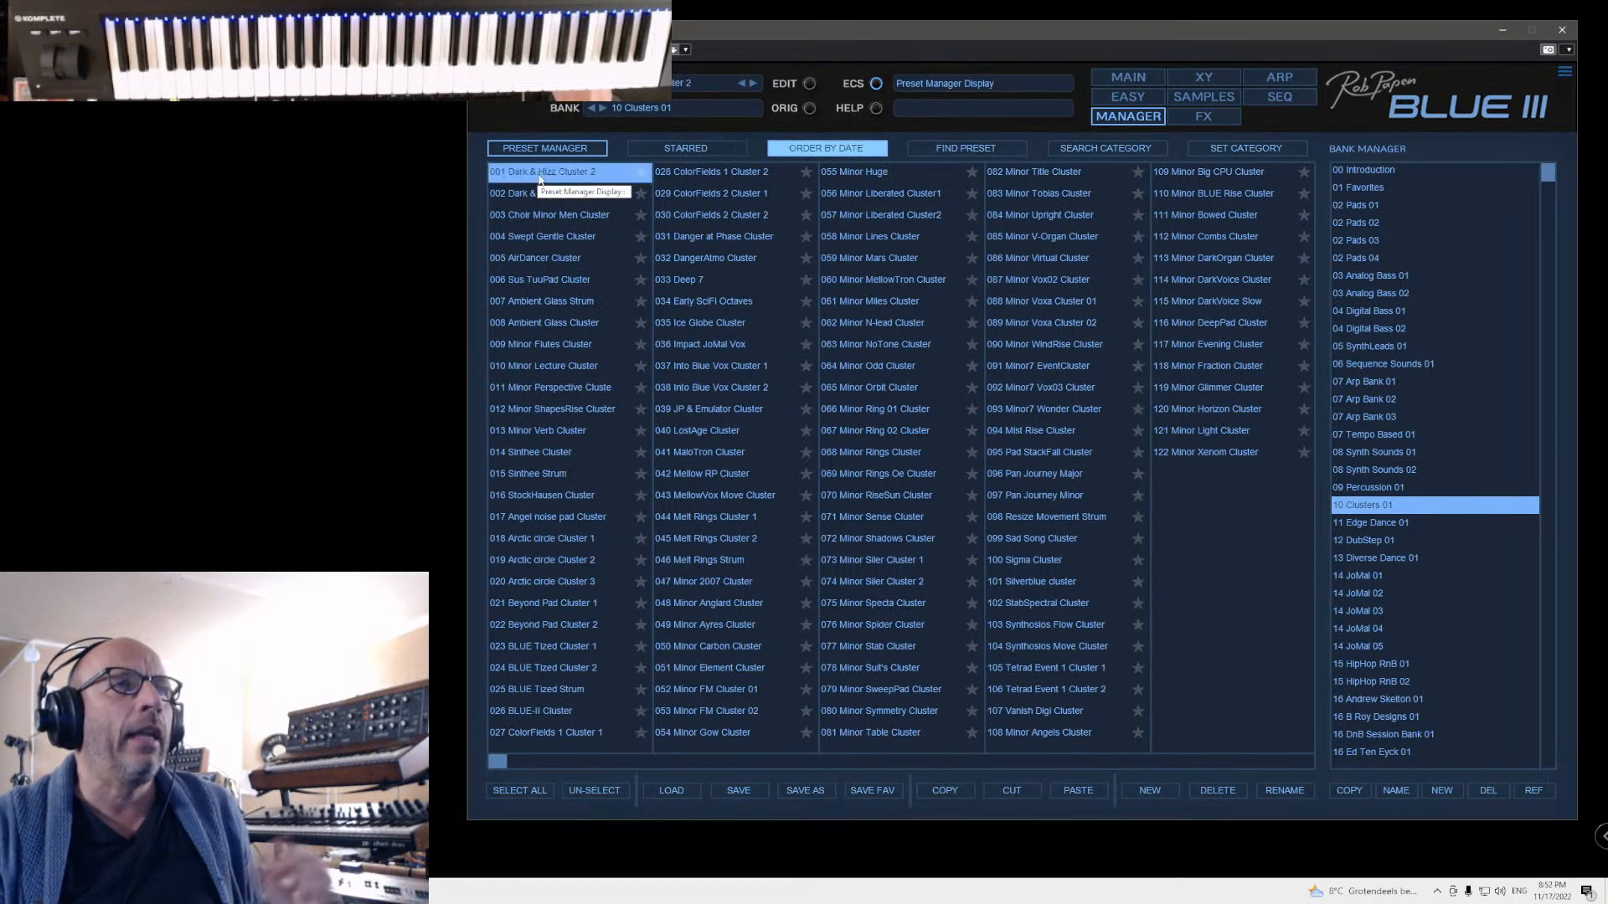
Step: Examine the preset's oscillators and chord settings on the Main screen, step to the adjacent preset and return to the preset manager
click(1123, 80)
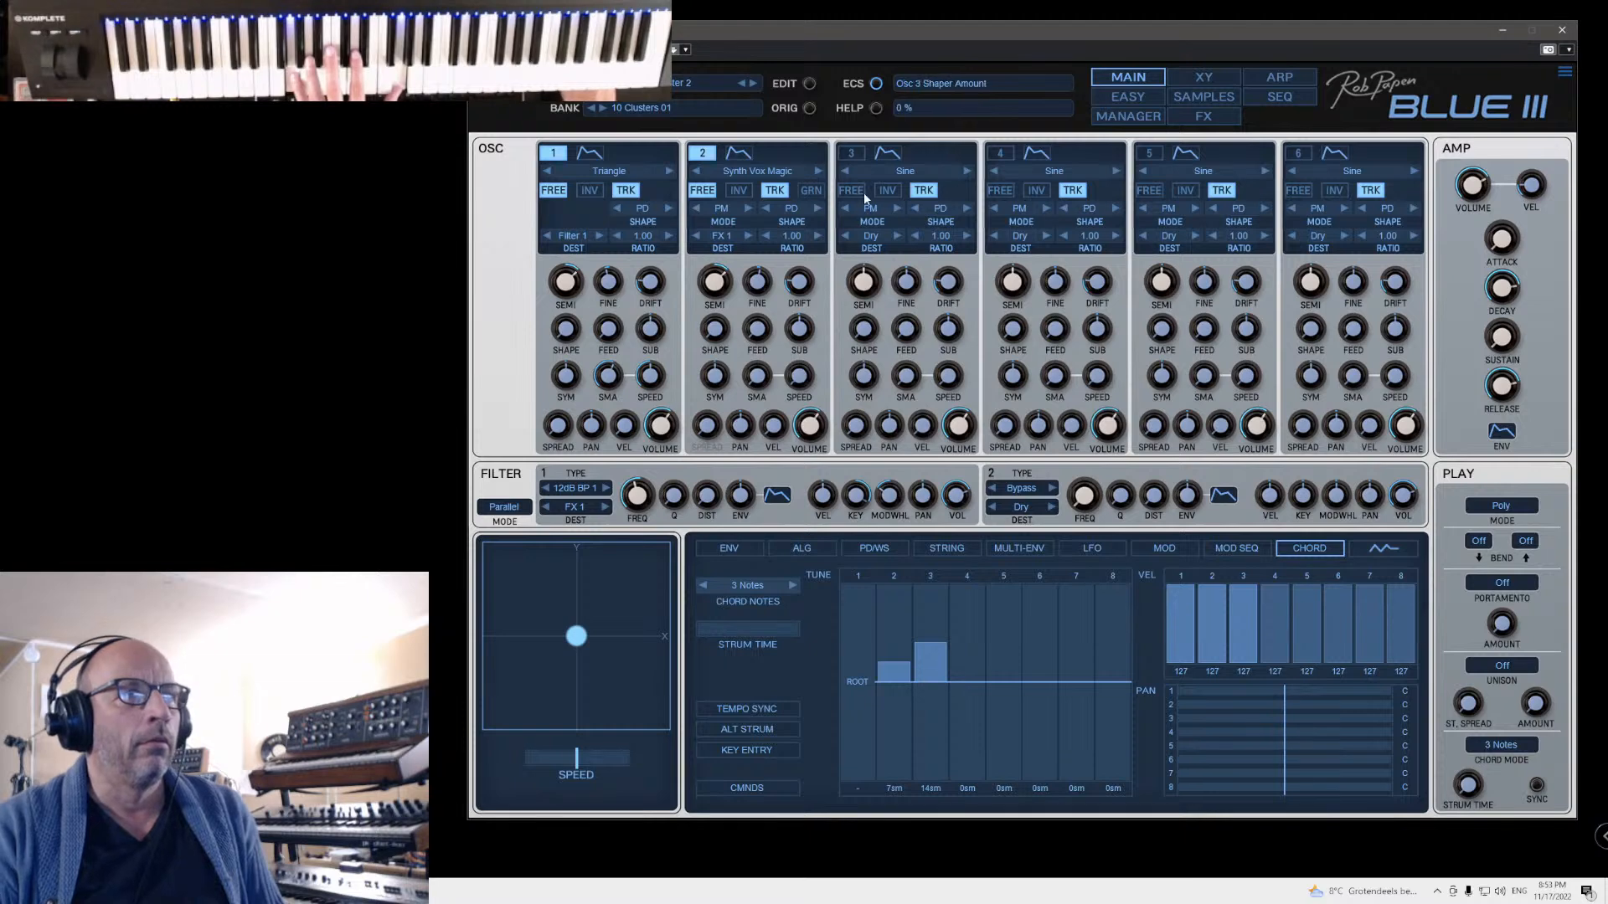
click(753, 83)
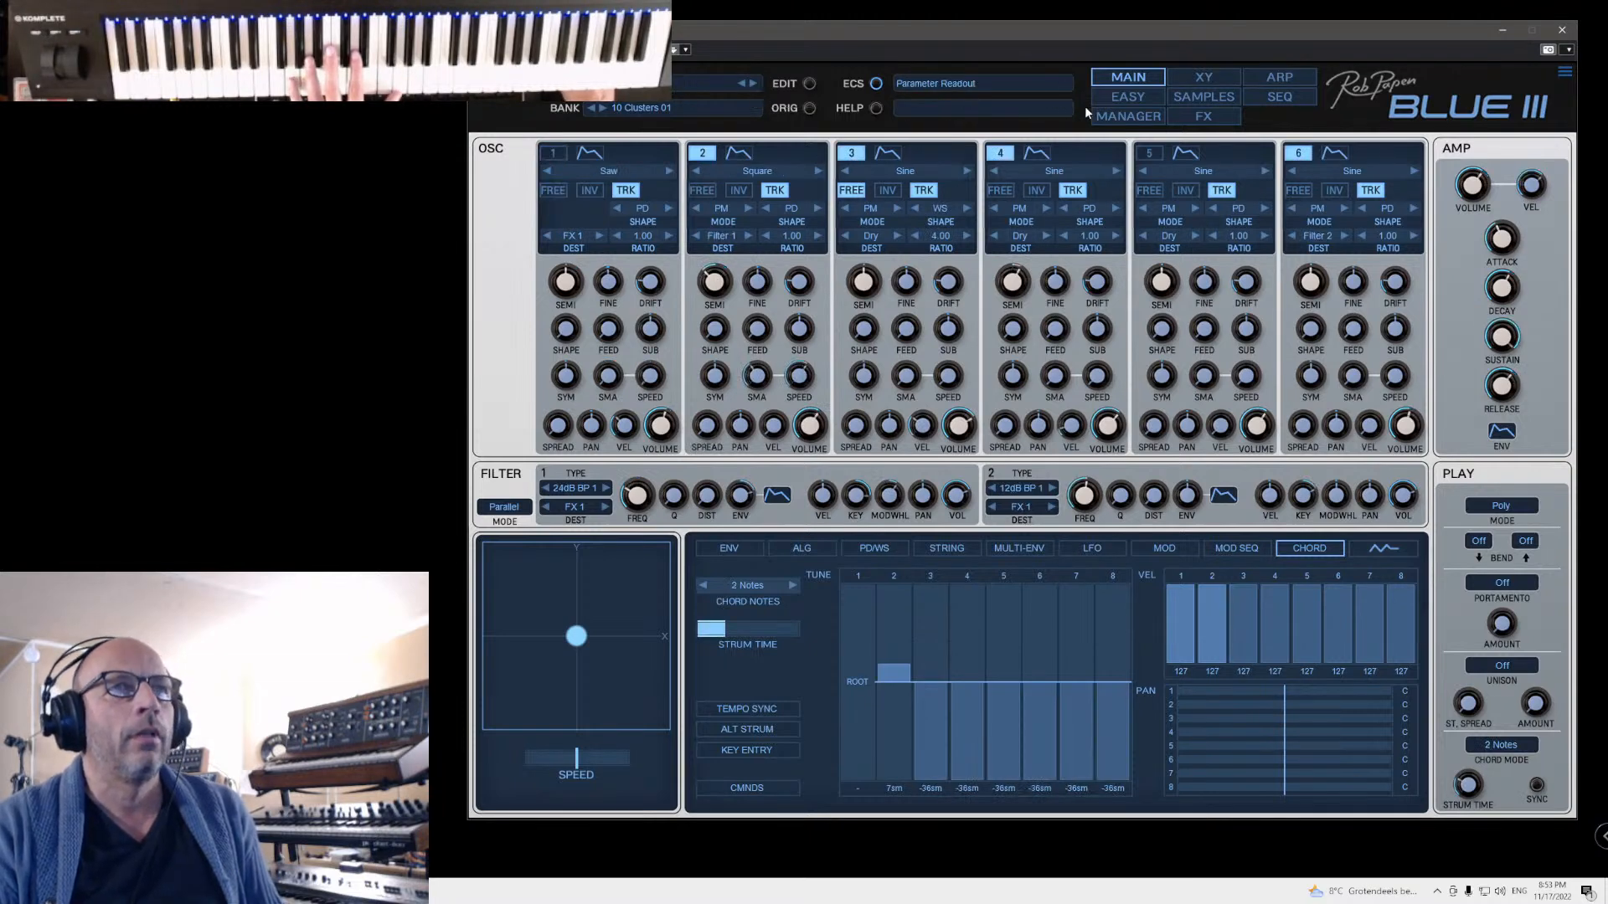
click(1128, 116)
Step: Load the preset Dark & Hizz Cluster 1, examine its chord tuning on the Main screen and return to the preset manager
click(533, 194)
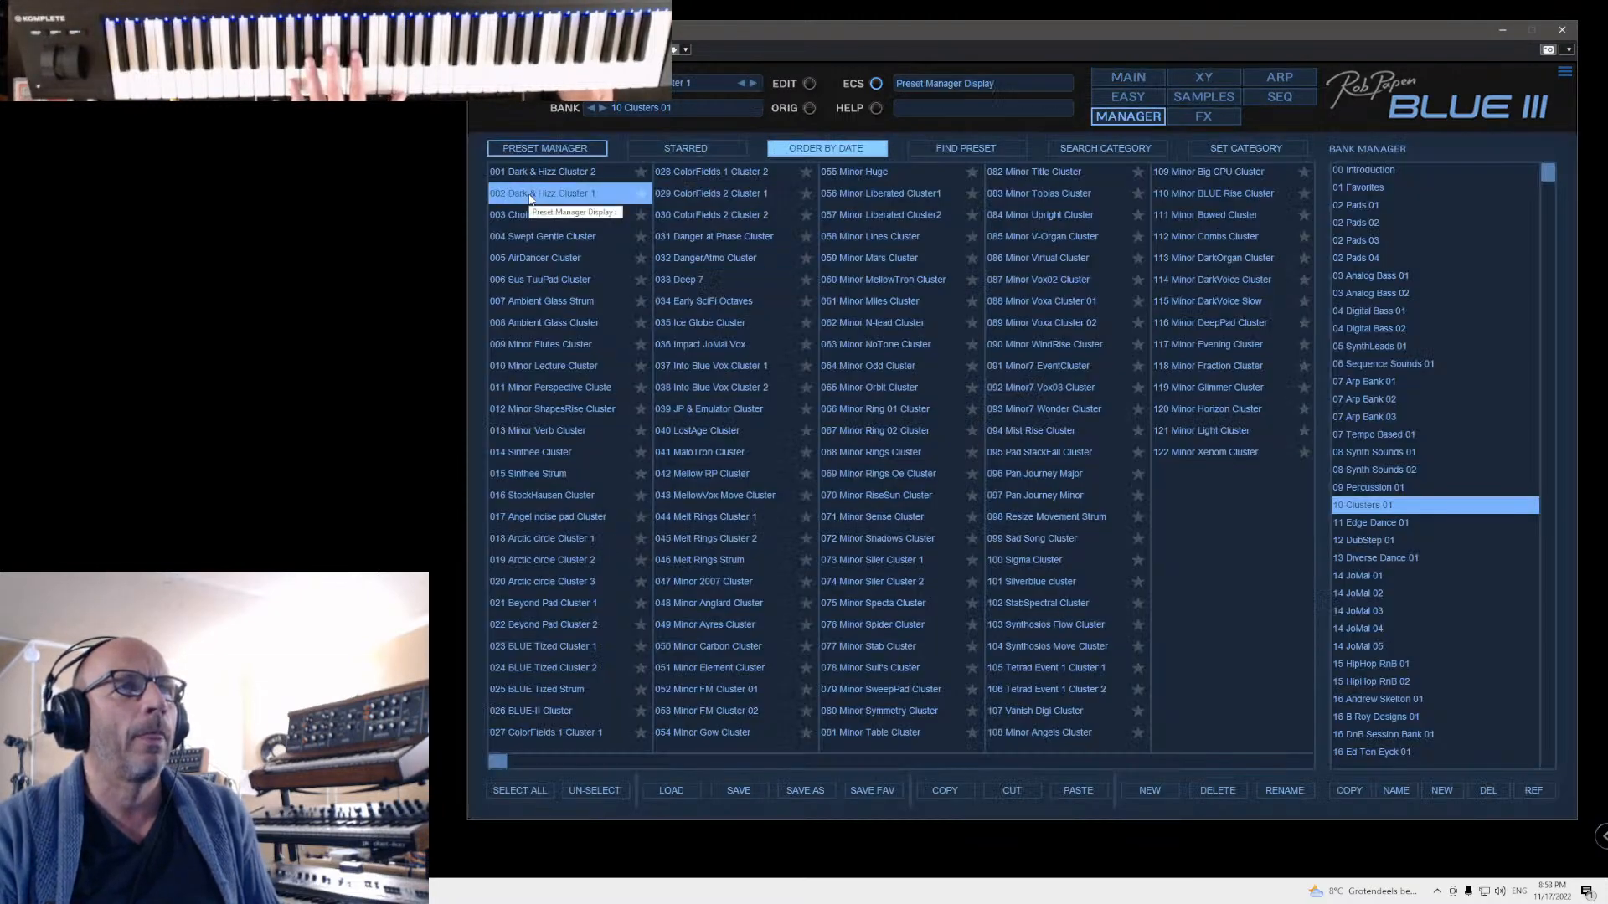
click(1128, 77)
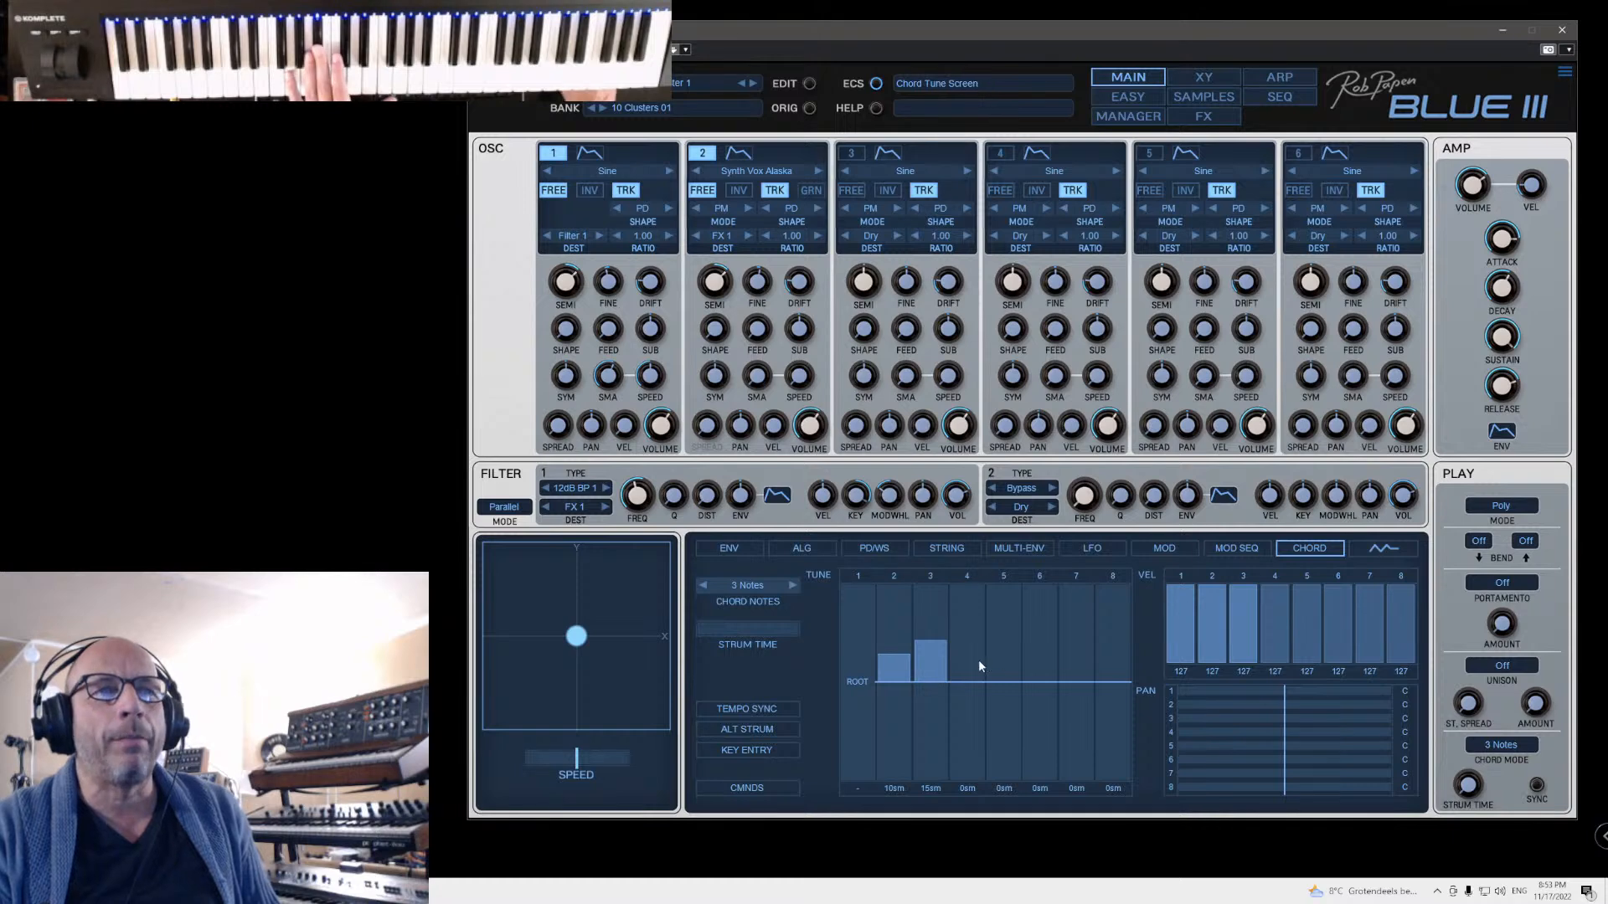
click(1137, 117)
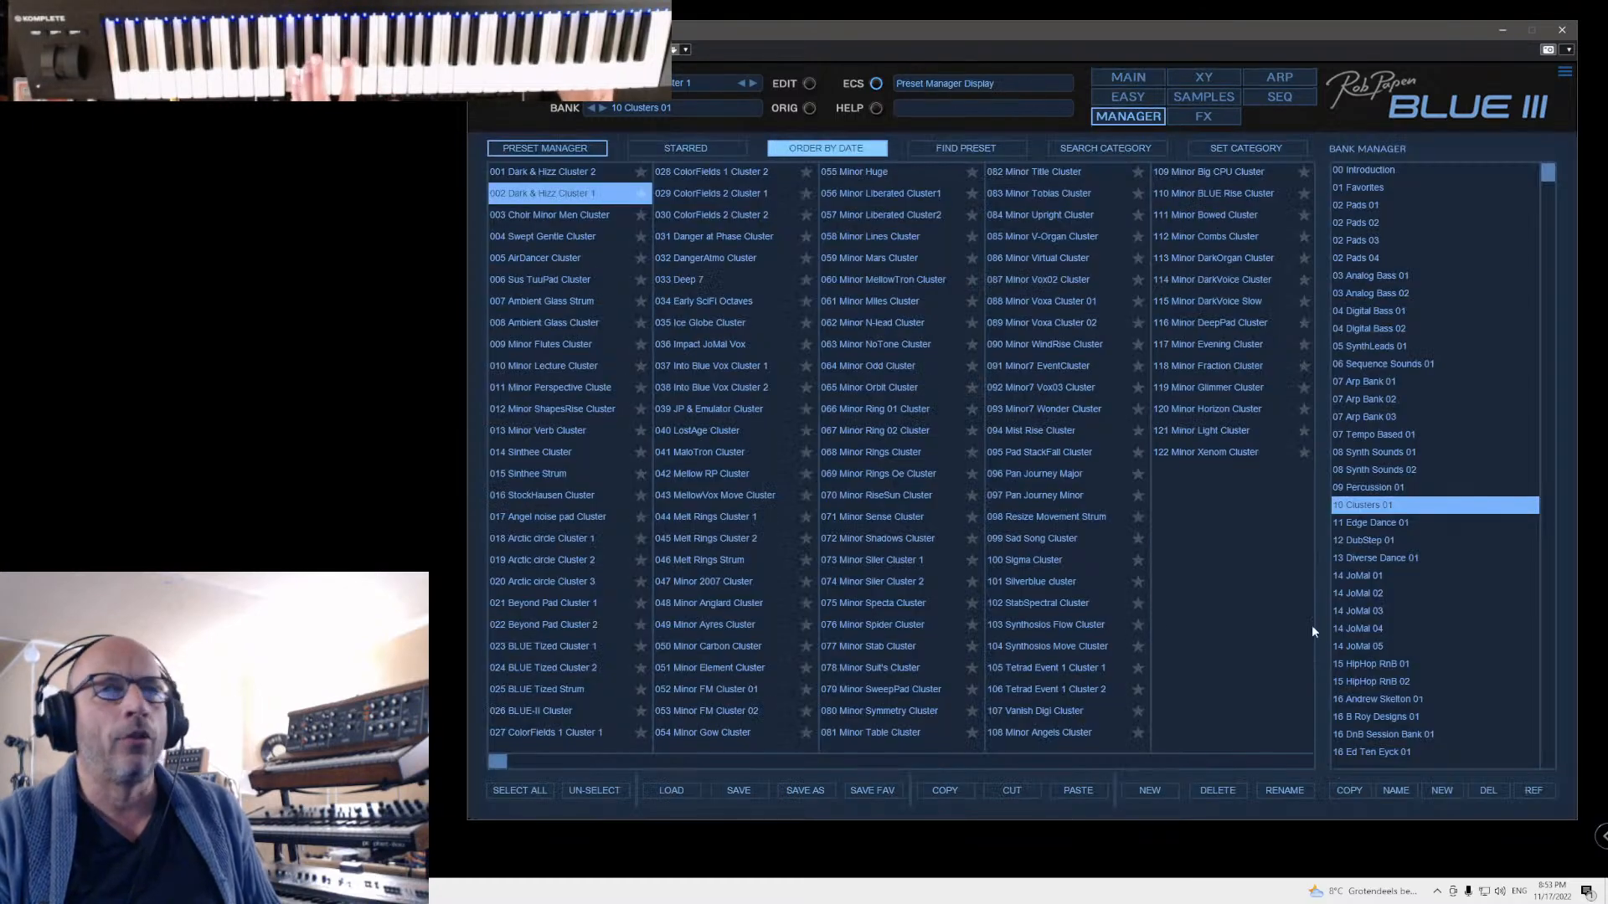
Step: Load the preset Choir Minor Men Cluster, check its chord notes on the Main screen and return to the preset manager
click(522, 216)
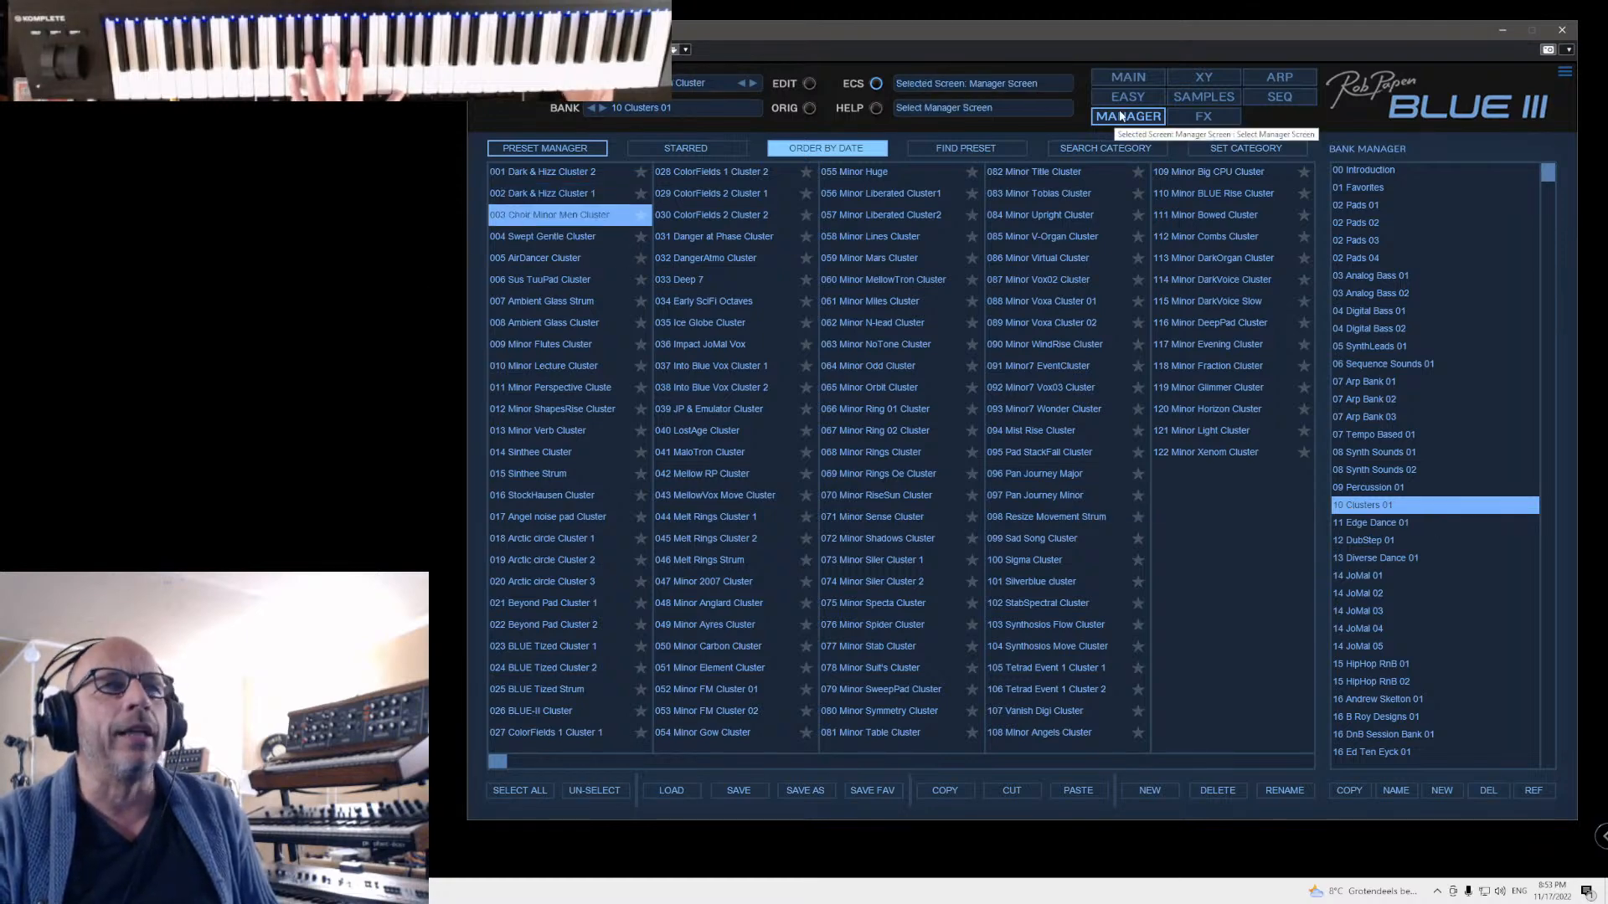
click(1130, 79)
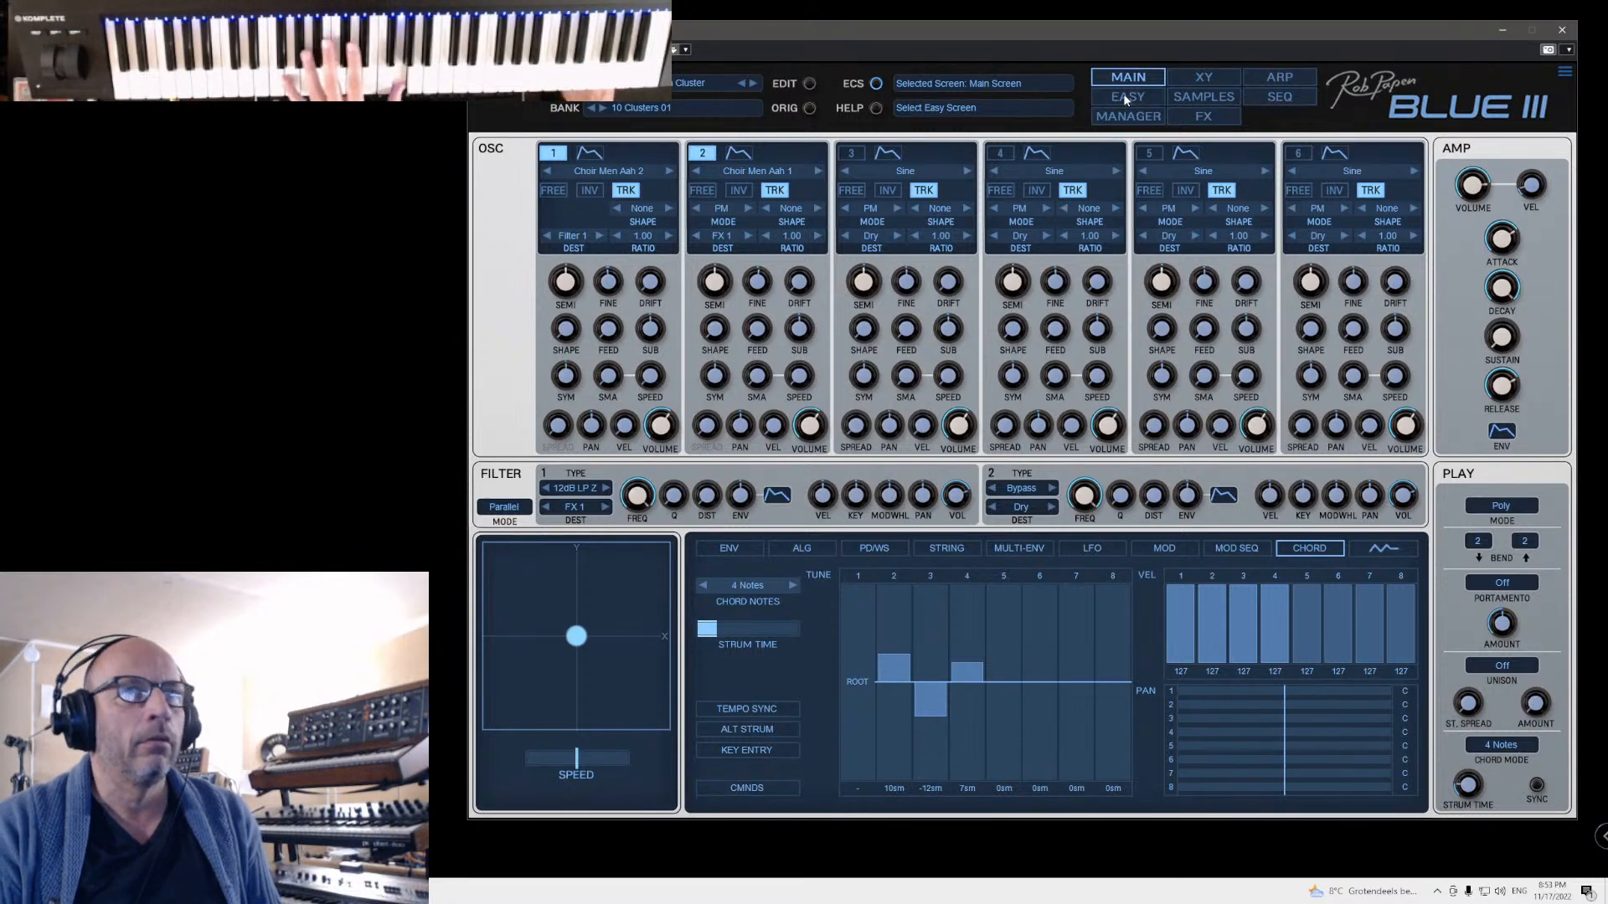
click(1128, 117)
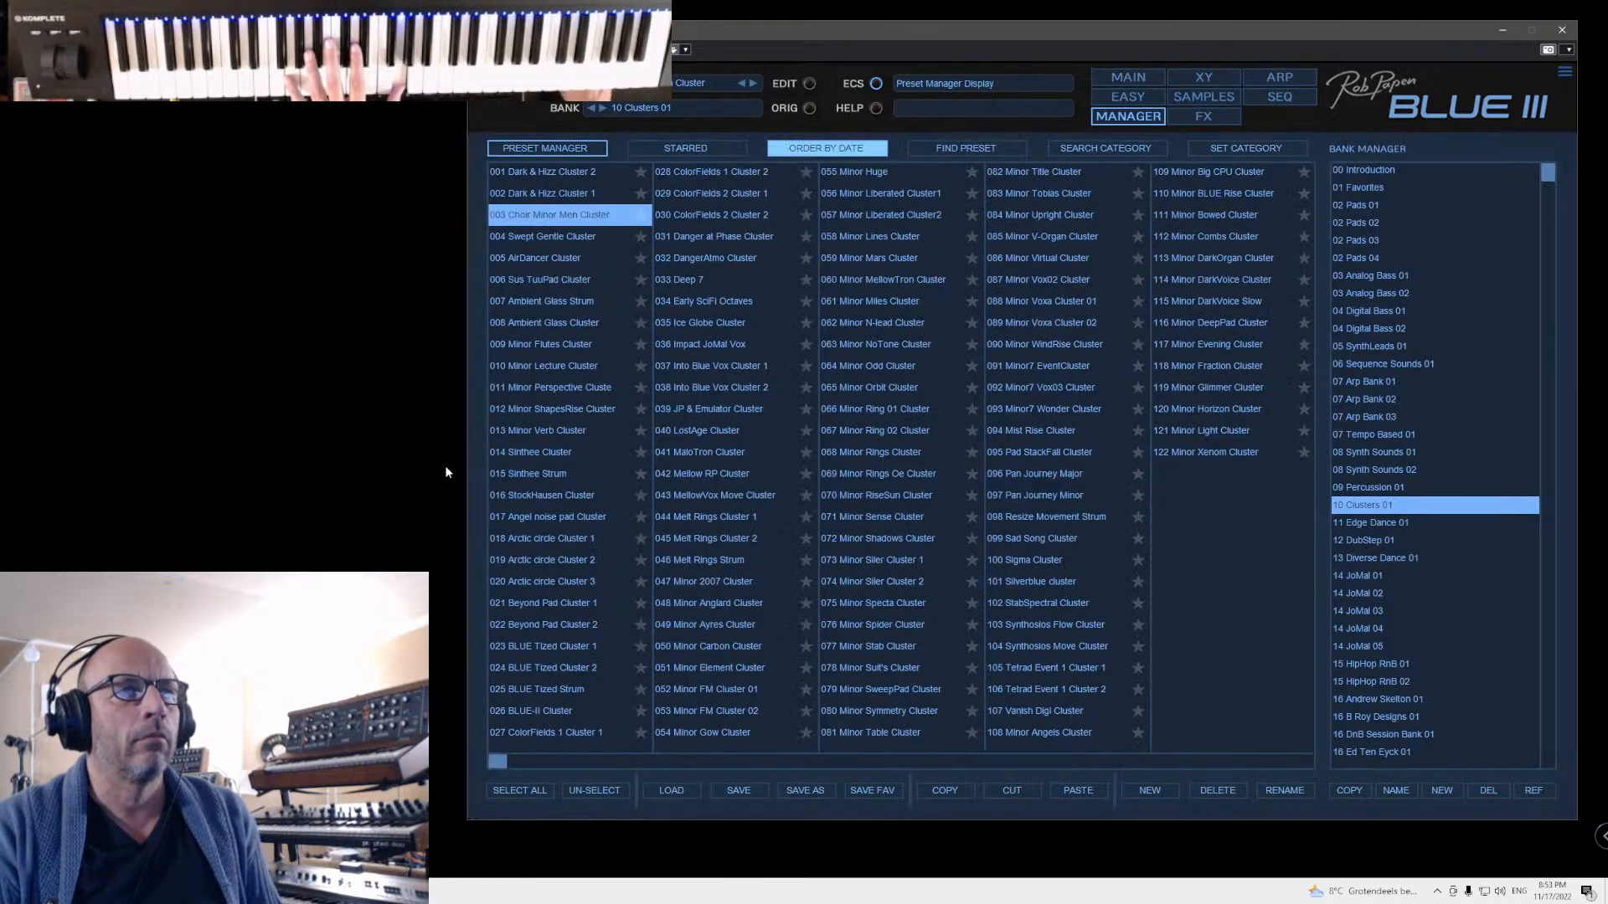
Step: Load the preset Swept Gentle Cluster, check its oscillators and chord settings on the Main screen and return to the preset manager
click(559, 237)
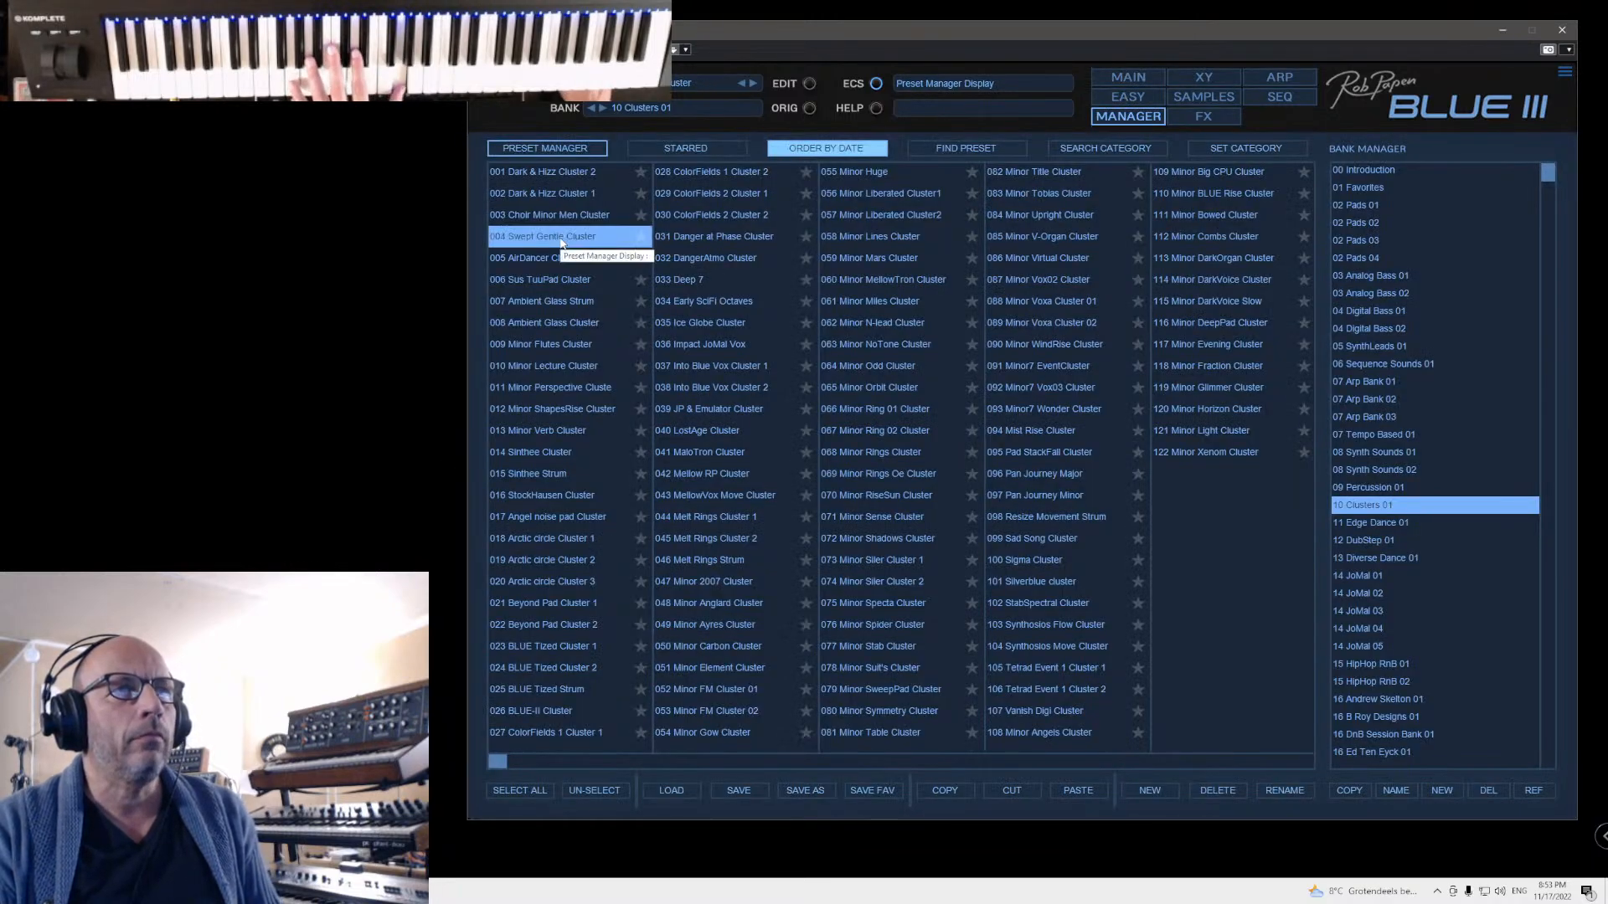
click(1128, 76)
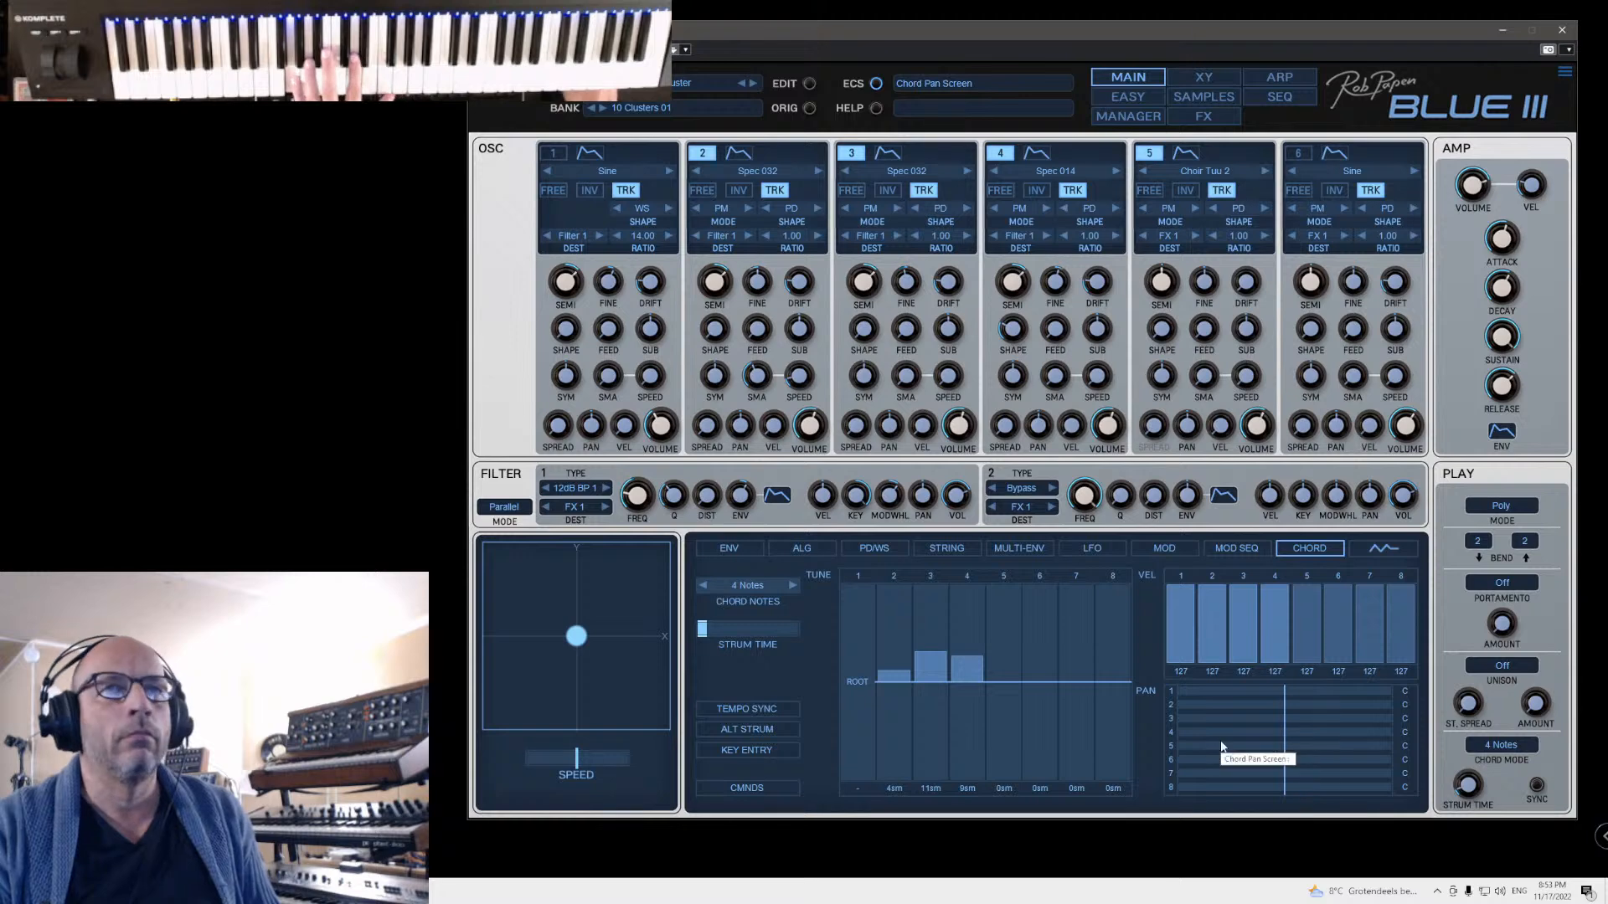
click(1133, 114)
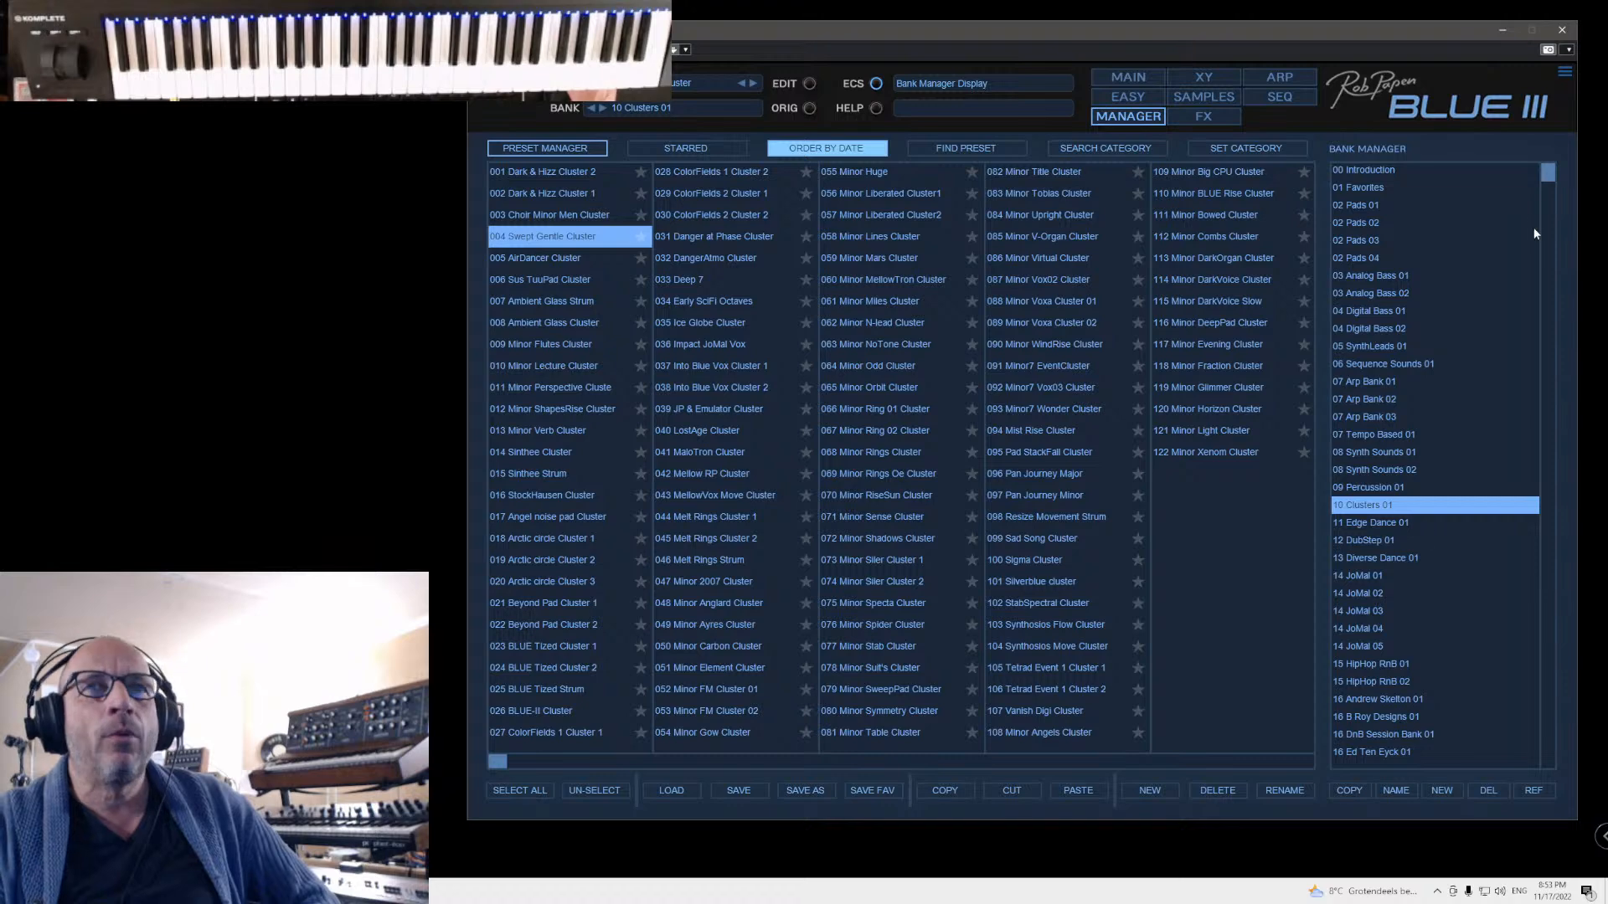
Step: Open bank 14 JoMal 05 in the bank manager and order its presets by date
drag(1551, 197, 1543, 304)
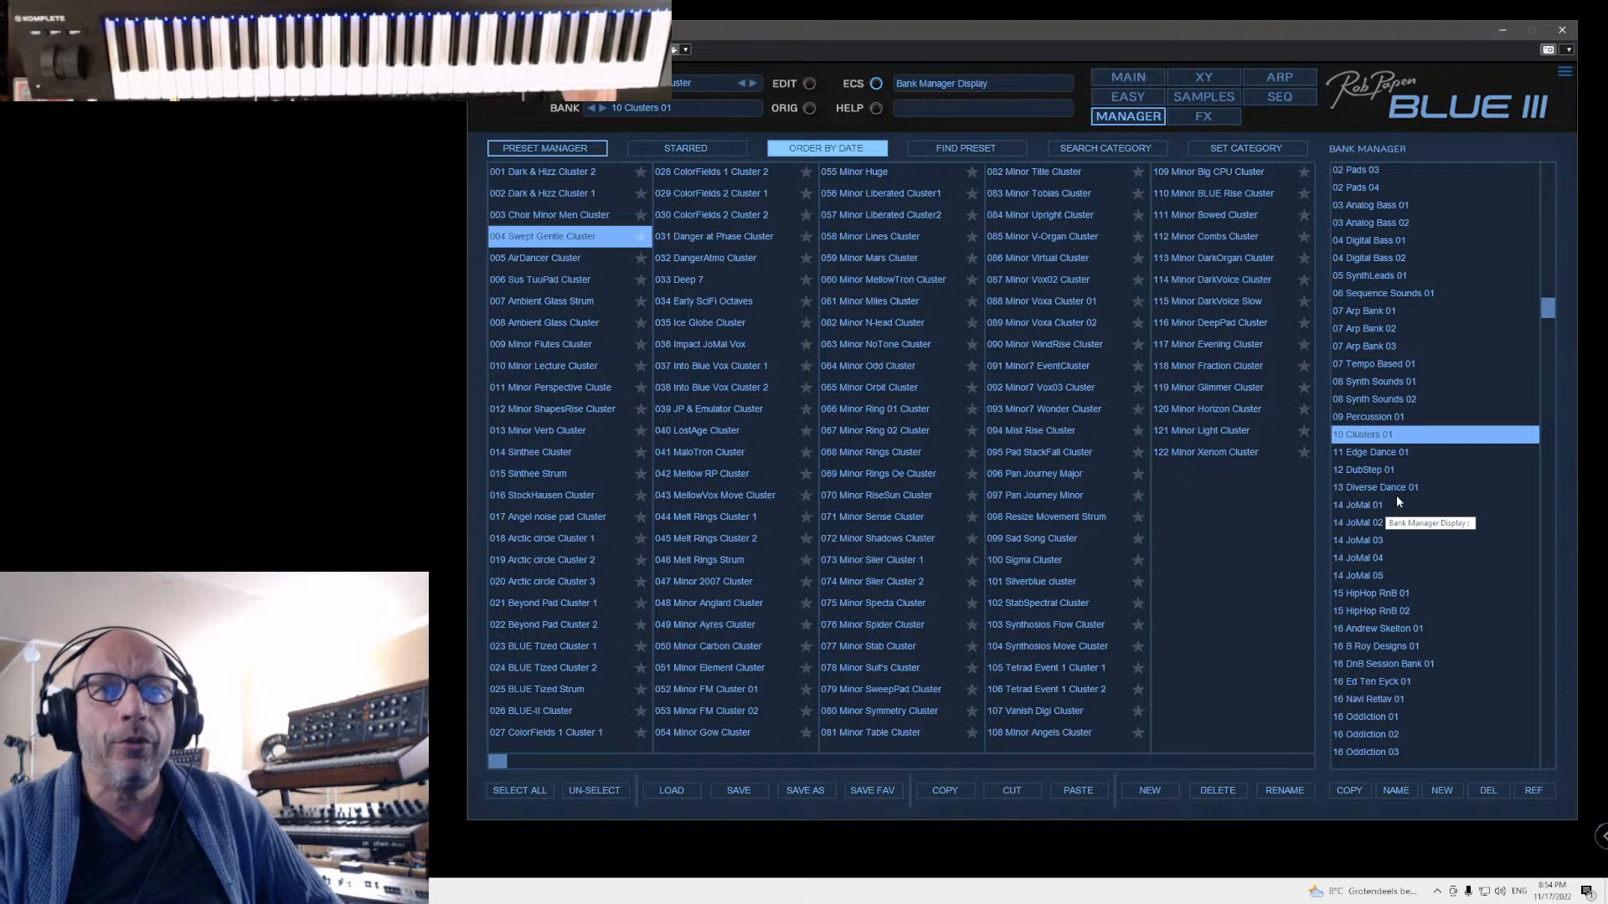
click(1355, 576)
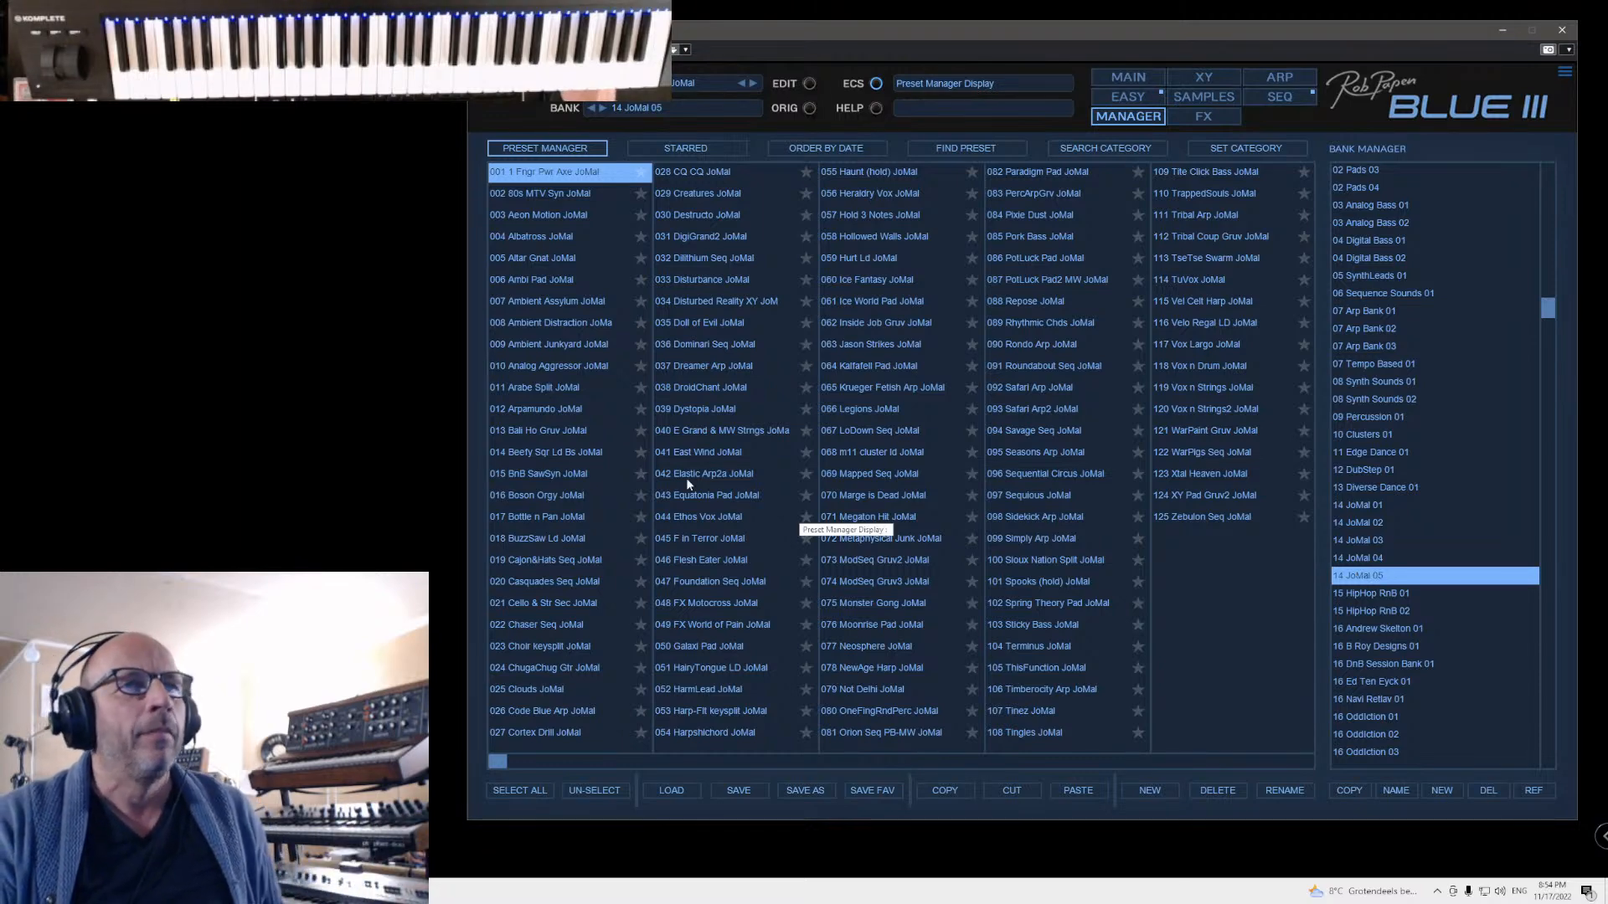
click(826, 147)
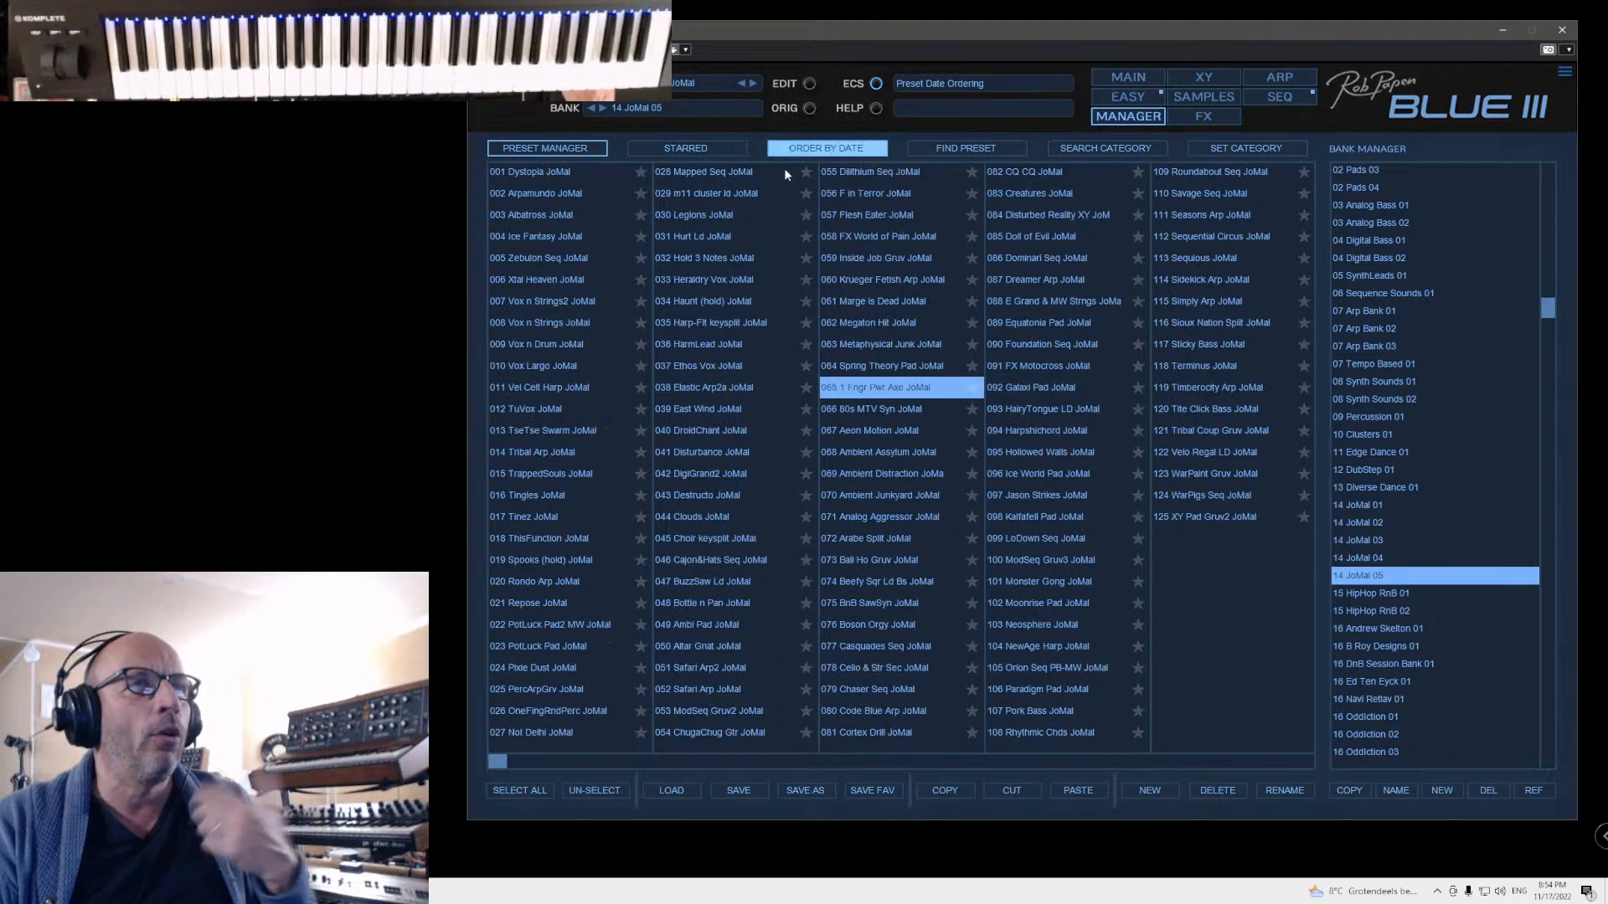
Step: Load the preset Dystopia JoMal, examine its oscillators and 3D waveform display on the Main screen, and return to the preset manager
click(536, 173)
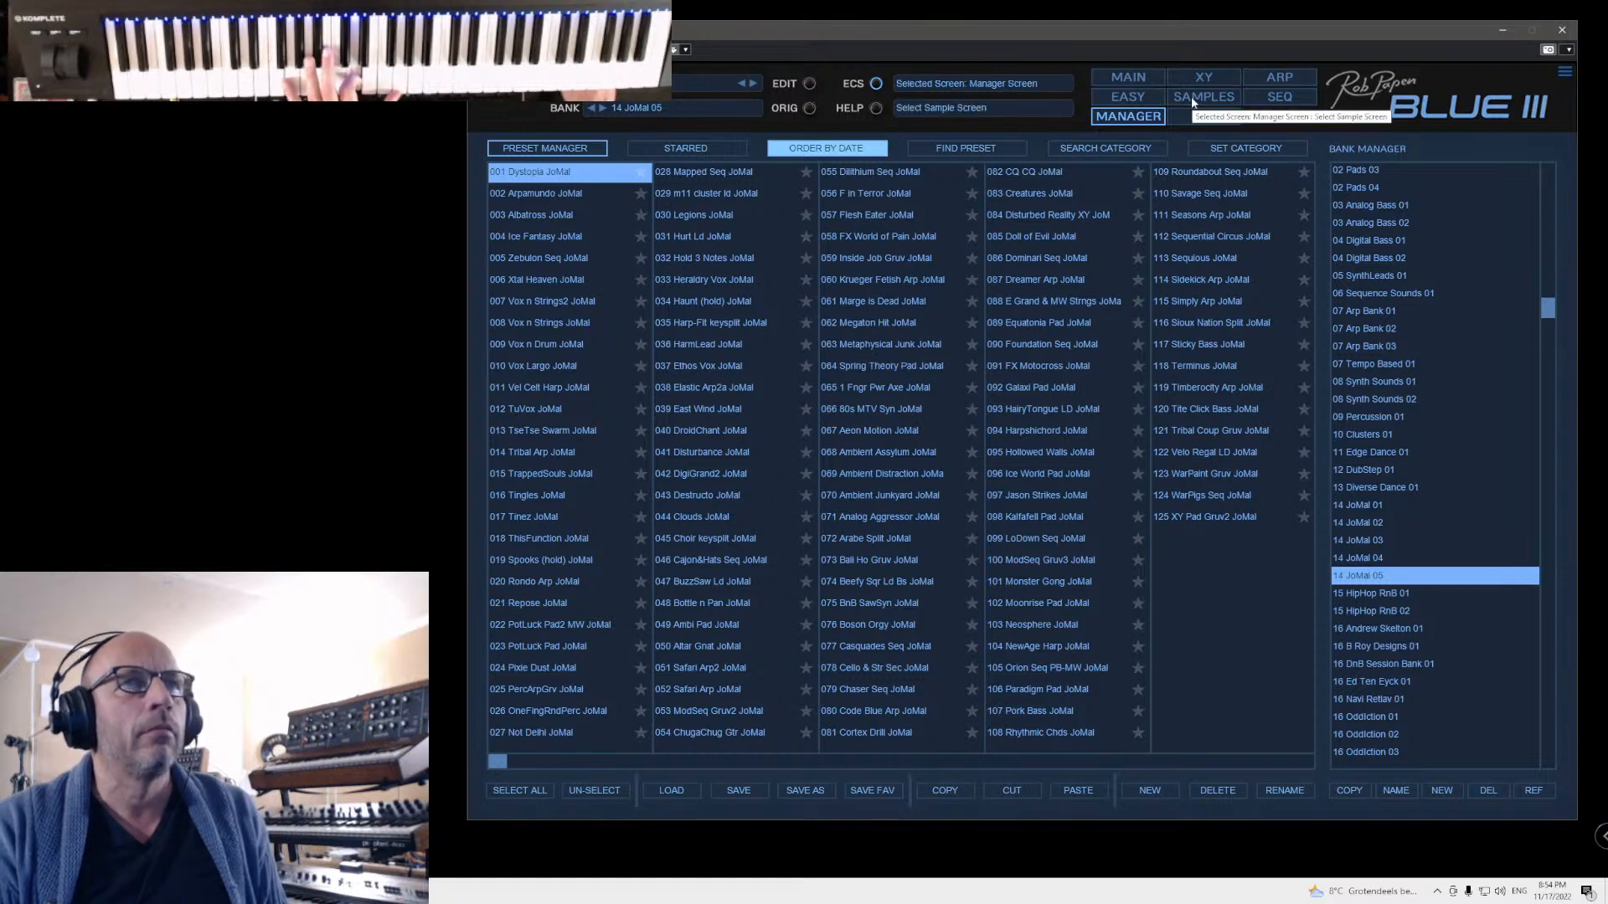
click(1137, 77)
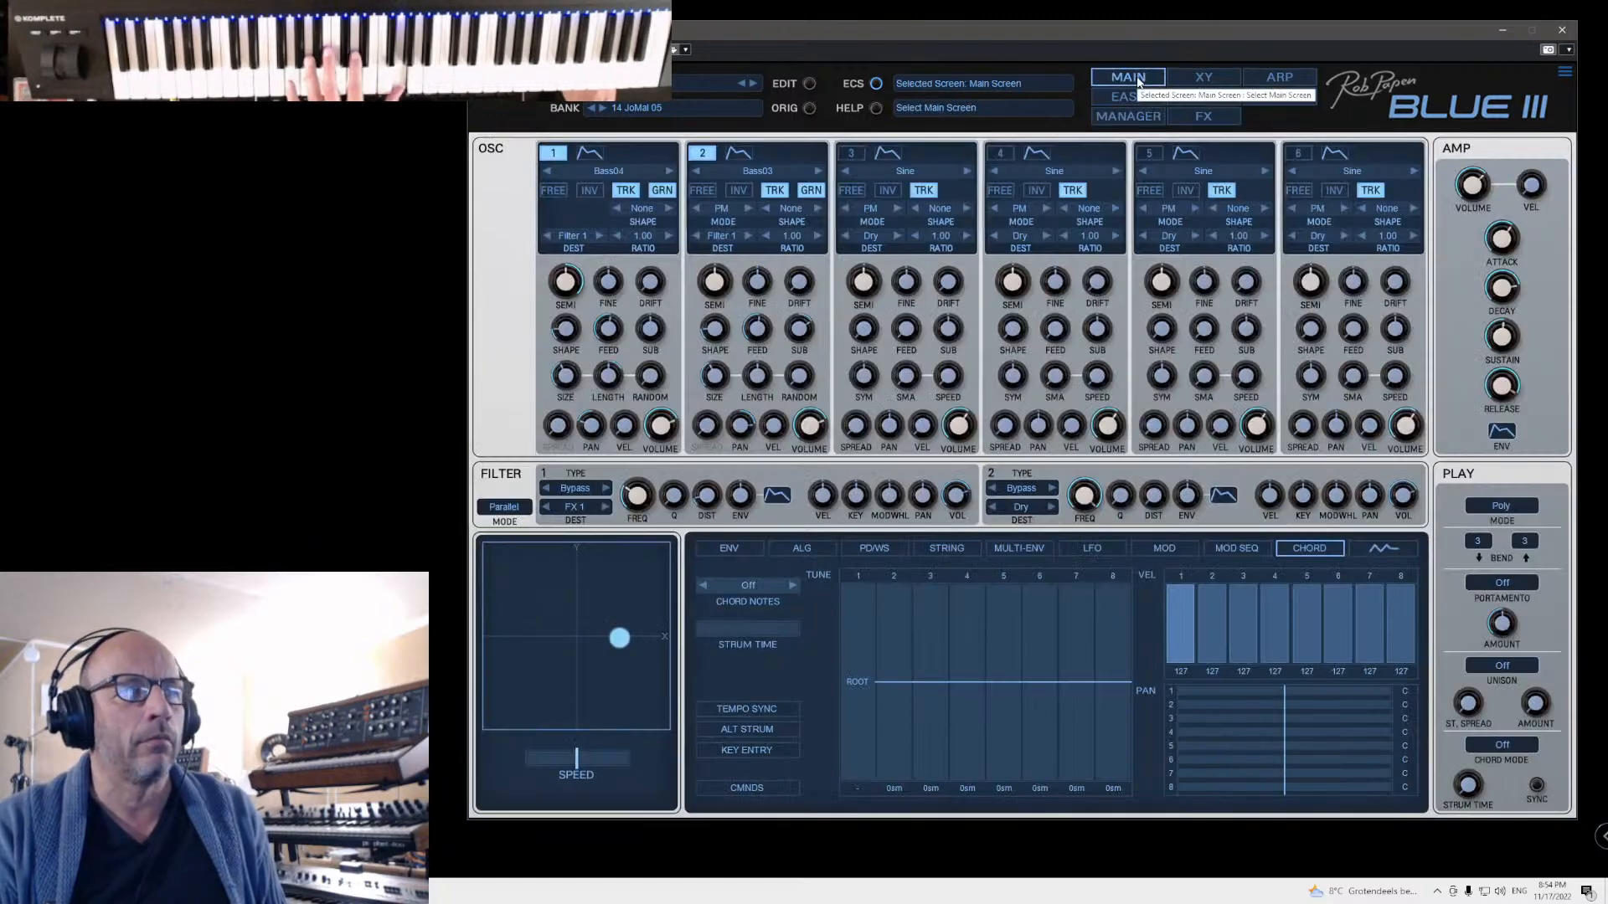
click(1403, 550)
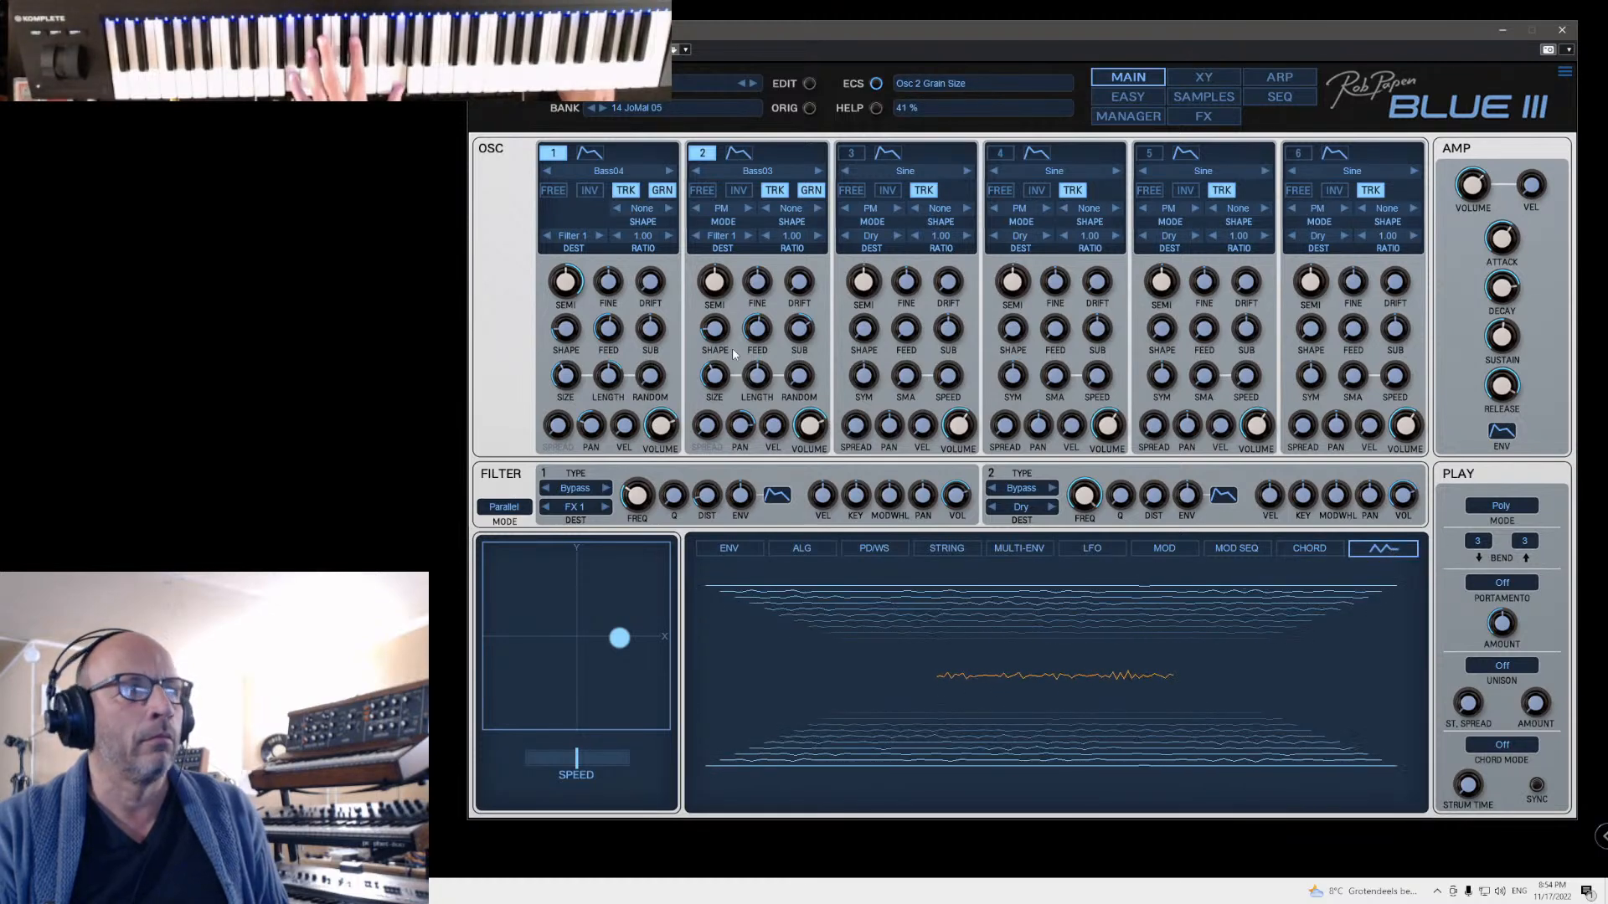
click(1126, 120)
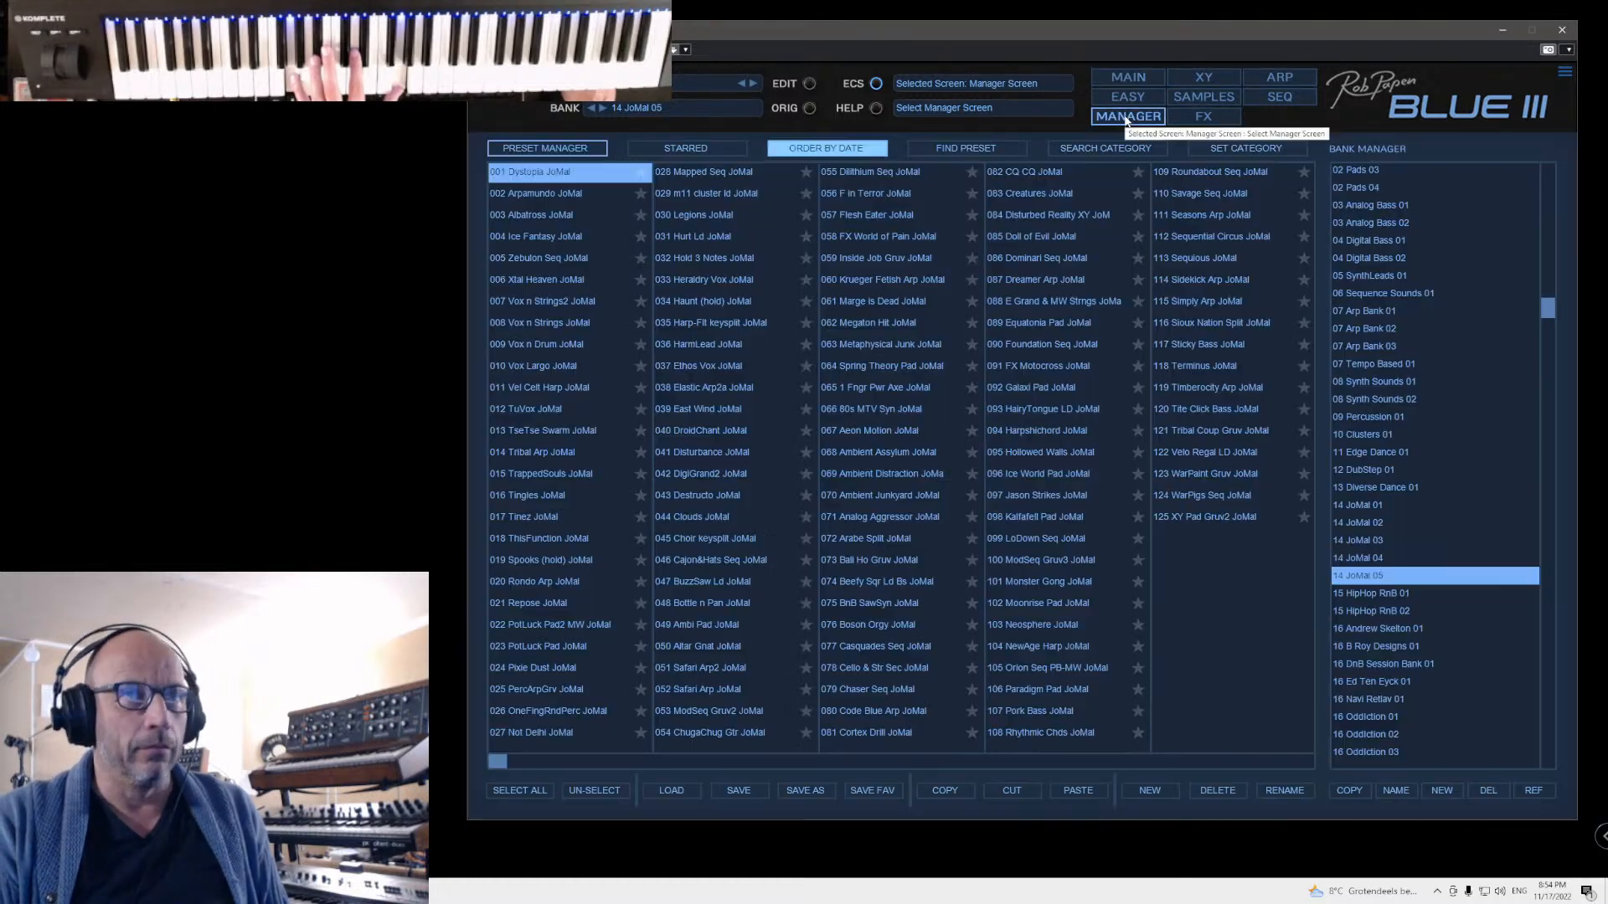
Step: Load the preset Arpamundo JoMal, audition oscillators 1, 2 and 3 by switching them off and on again, and return to the preset manager
click(531, 193)
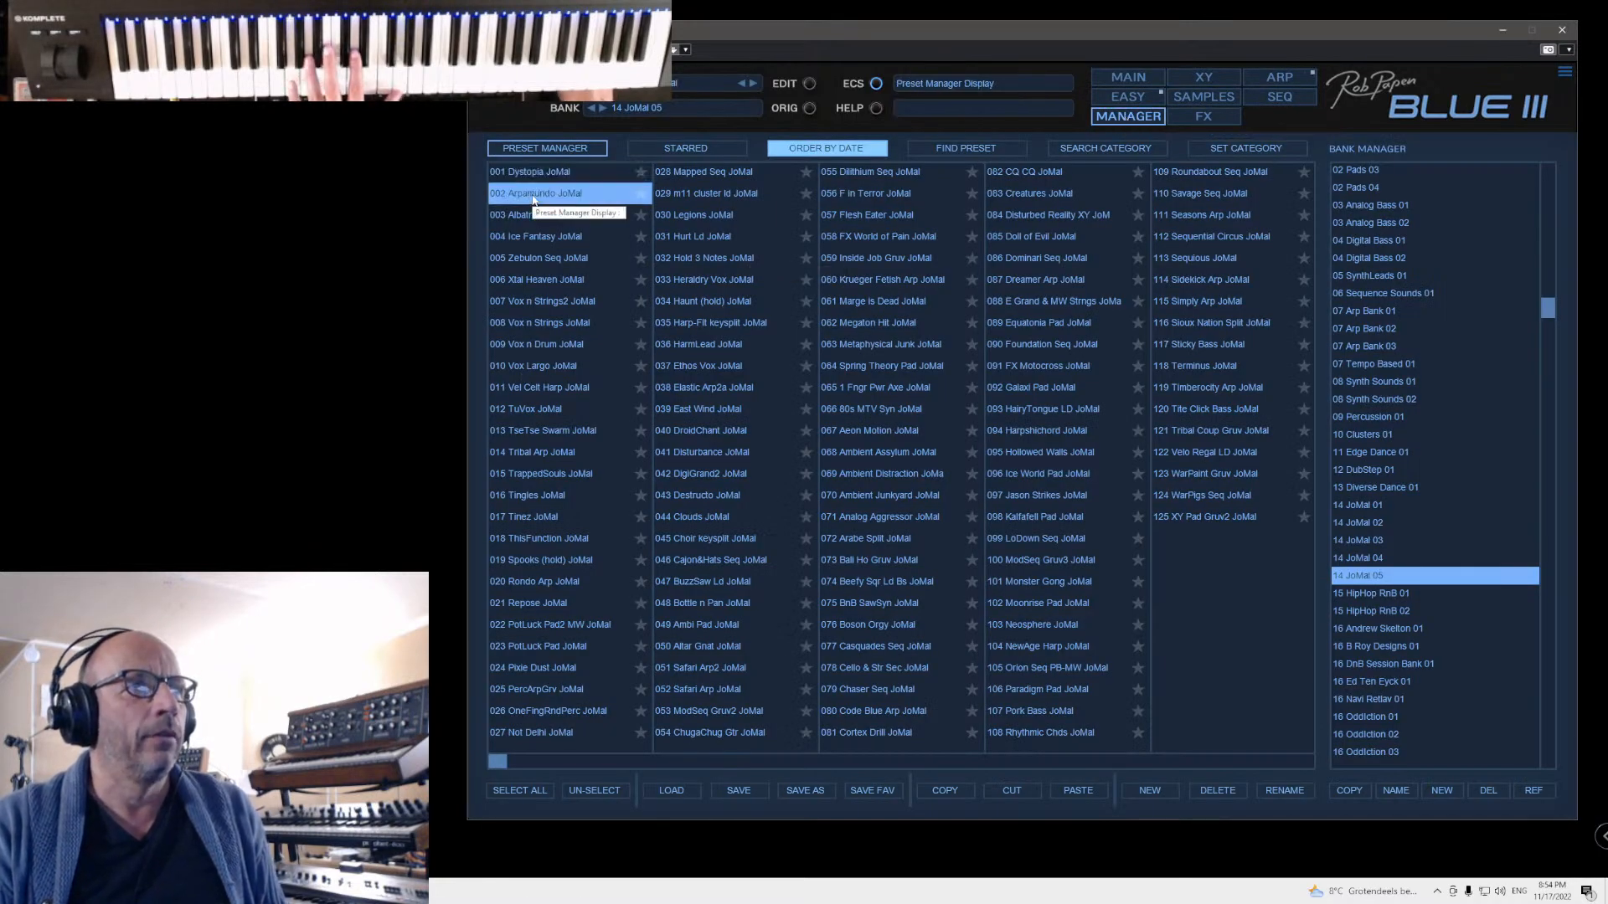
click(1137, 79)
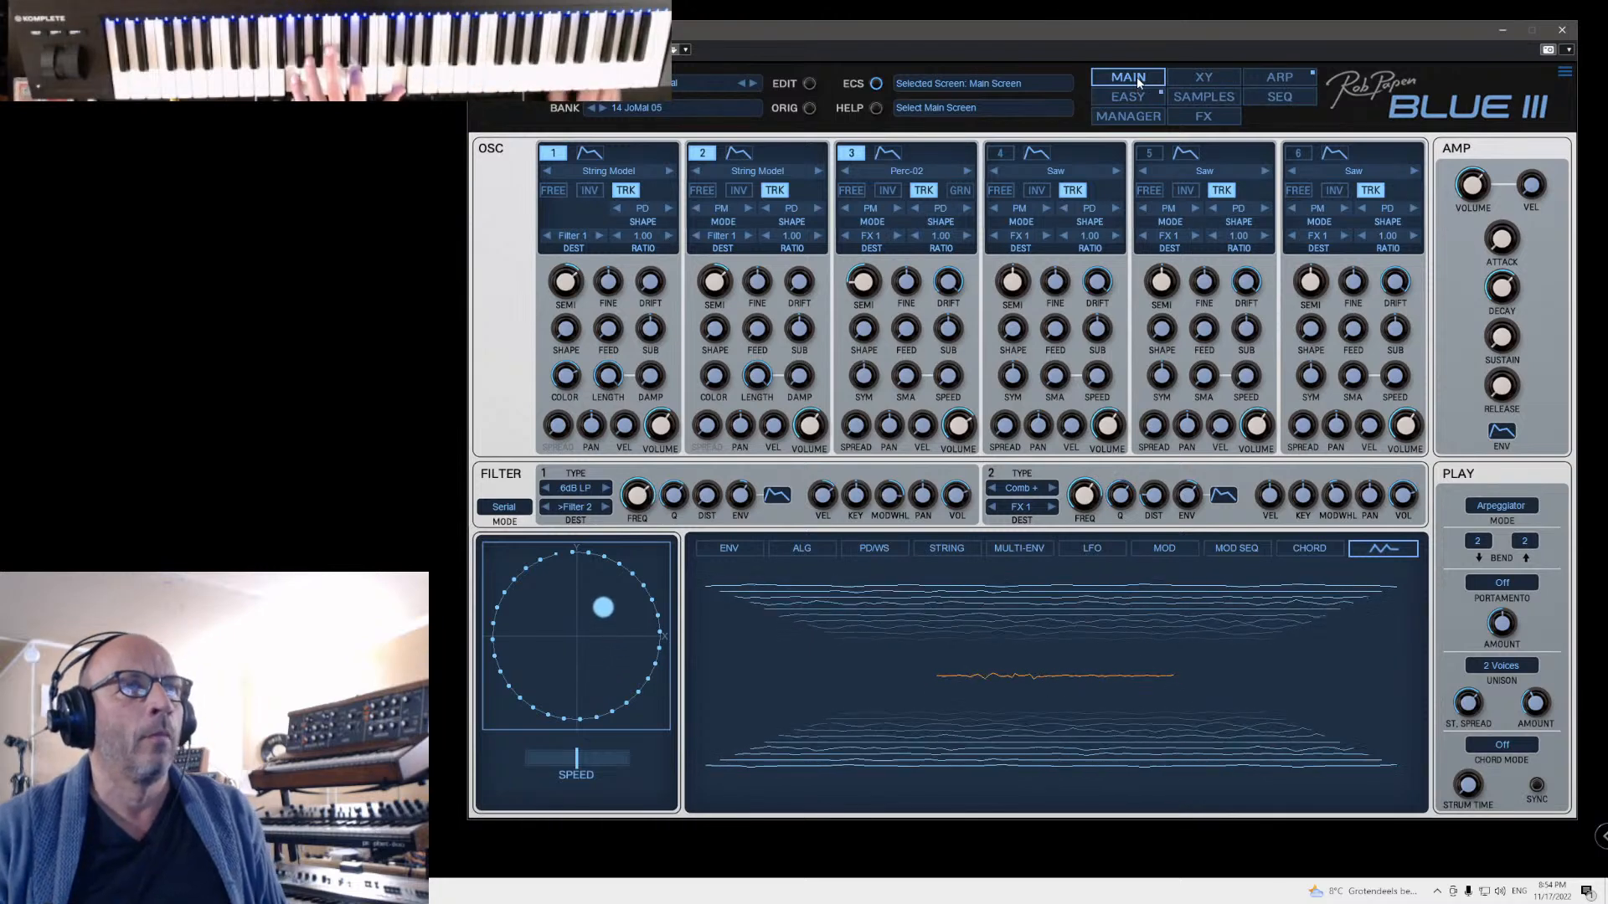
click(706, 155)
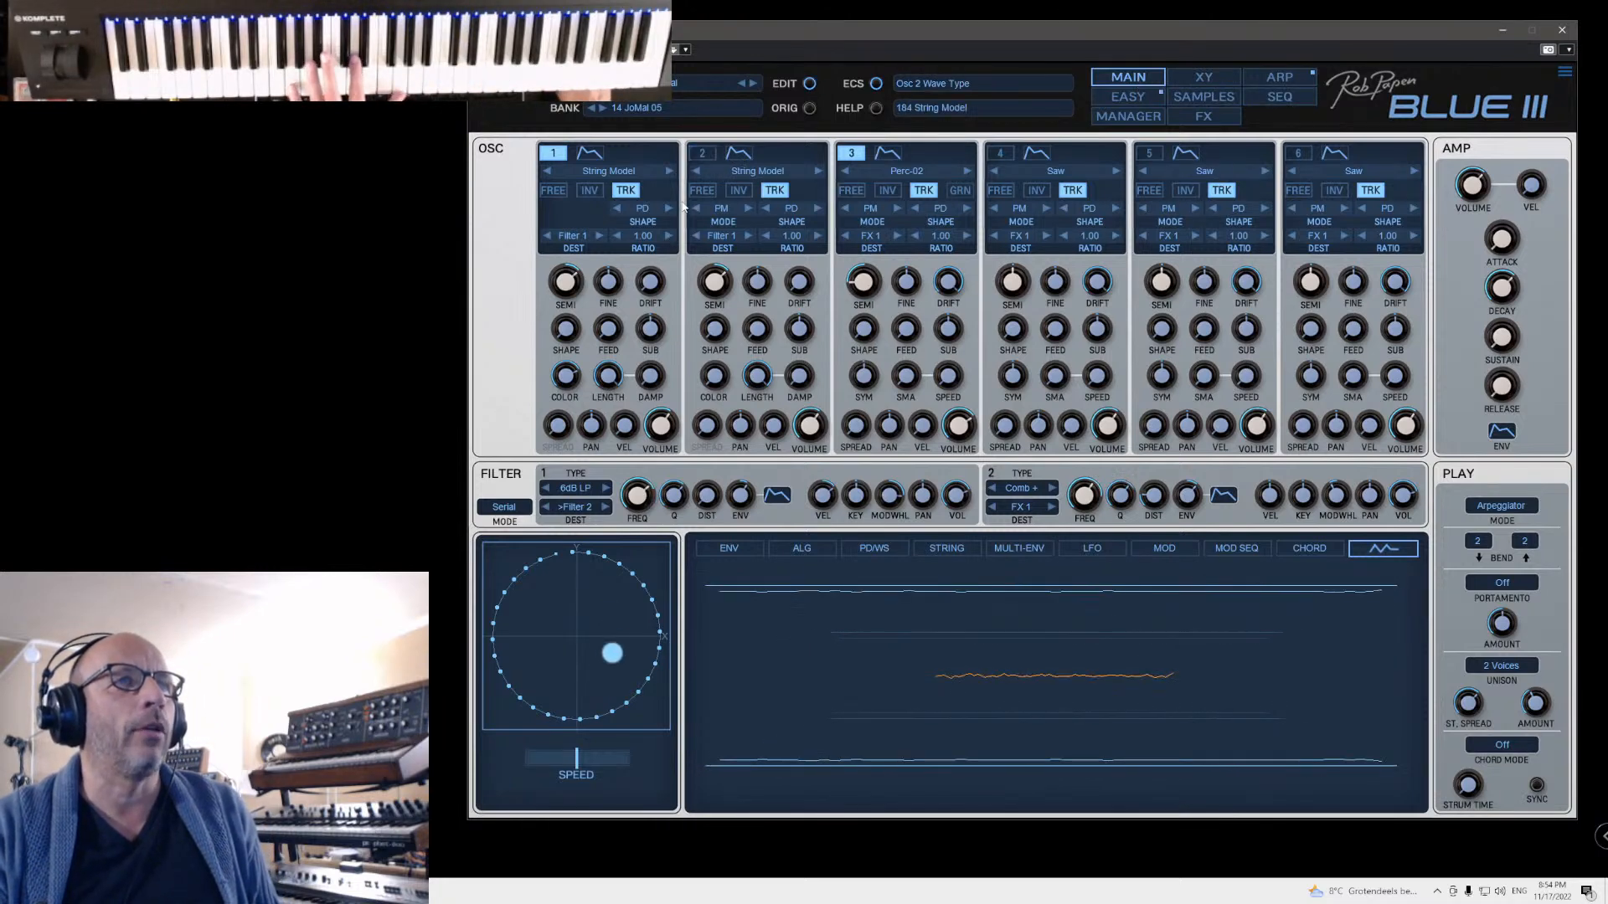
click(856, 155)
click(552, 152)
click(702, 152)
click(552, 152)
click(852, 154)
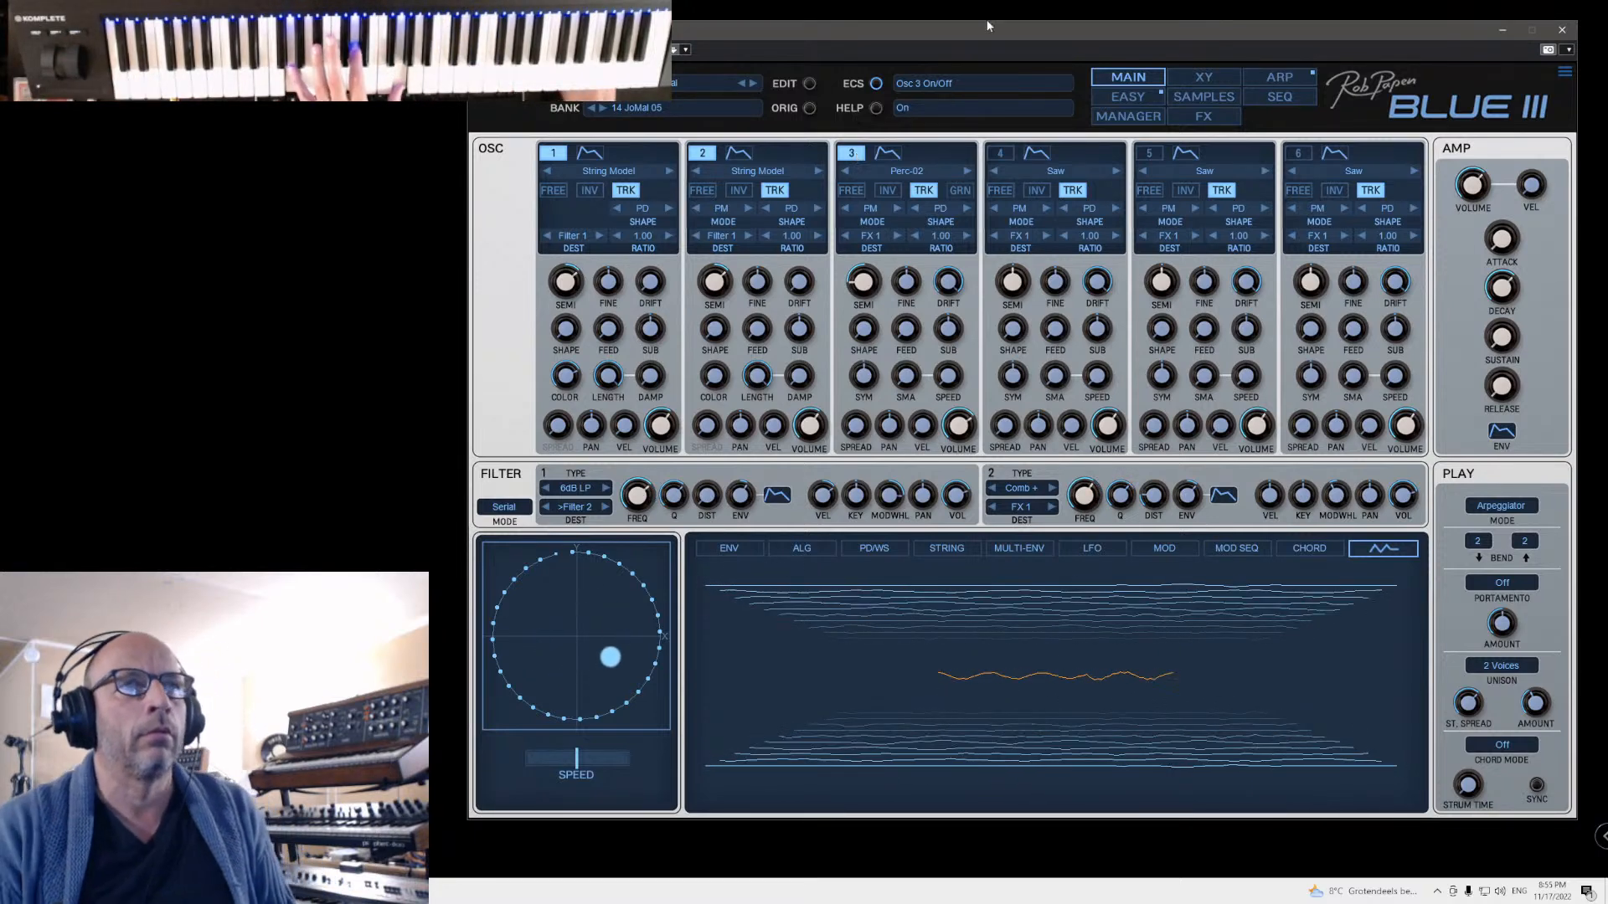
click(1133, 112)
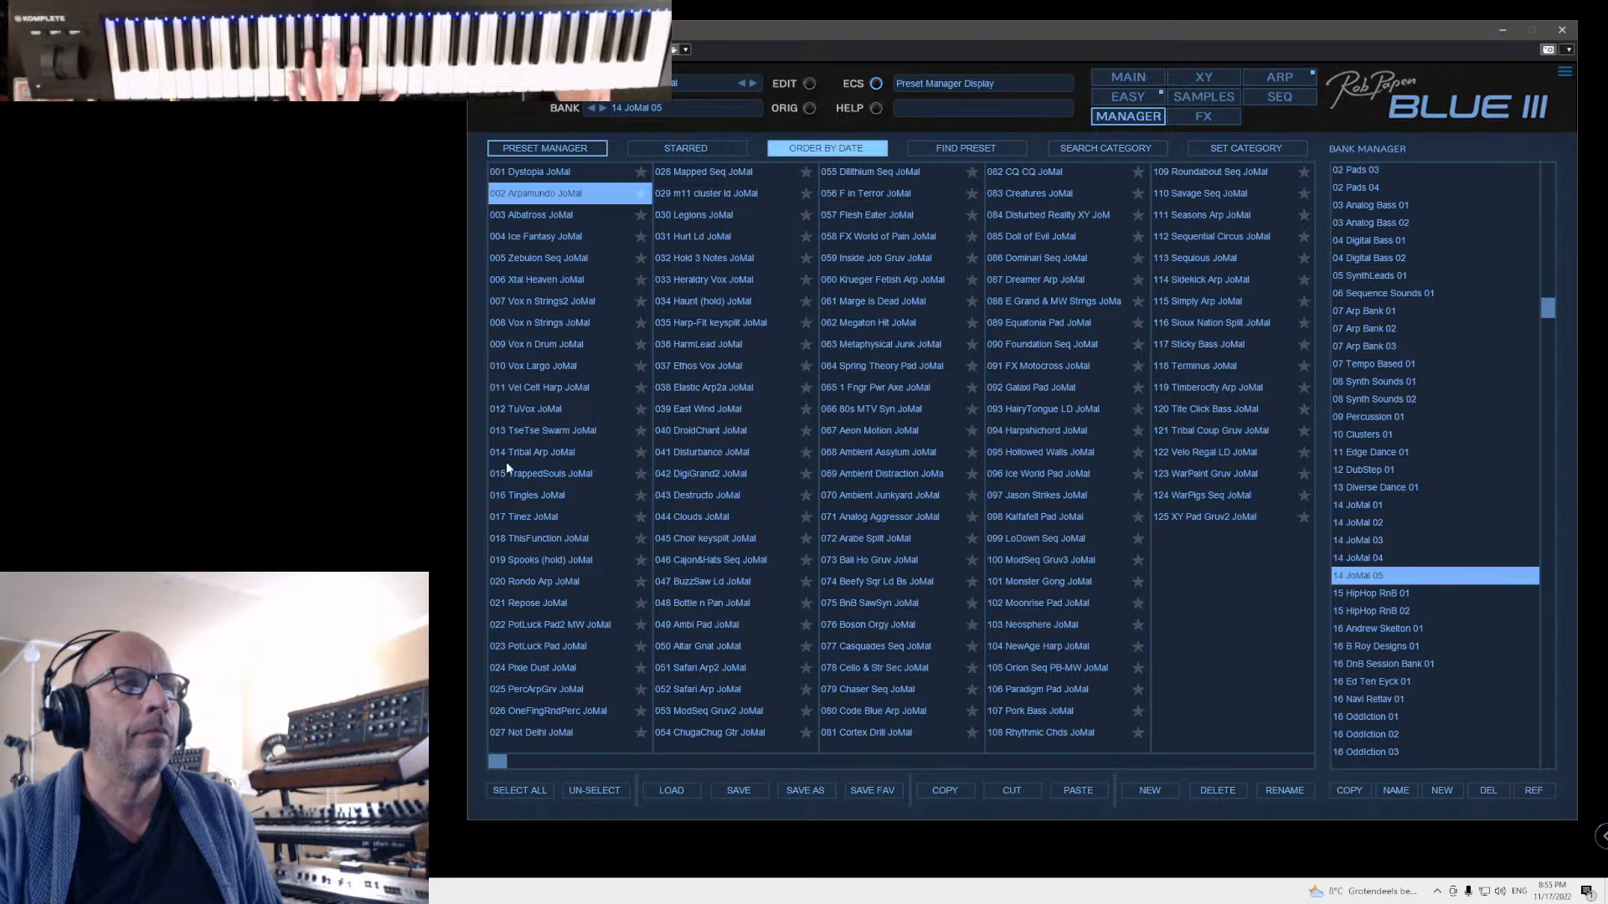
Step: Load the preset Pixie Dust JoMal and examine the envelopes of oscillators 3 and 2 on the Main screen
click(524, 667)
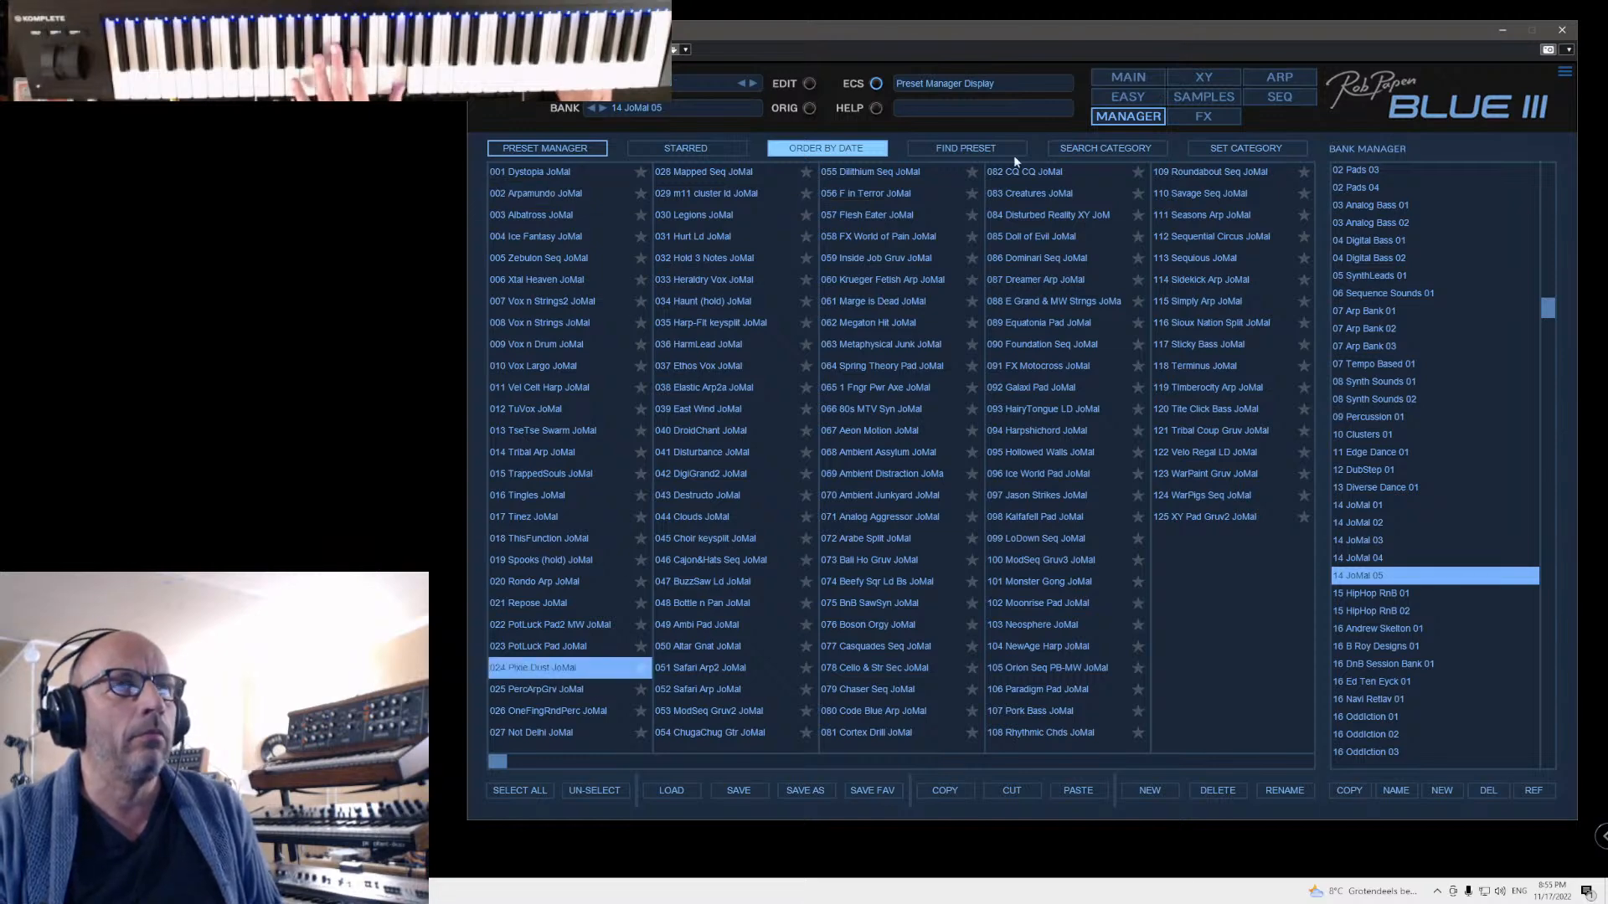
click(1107, 80)
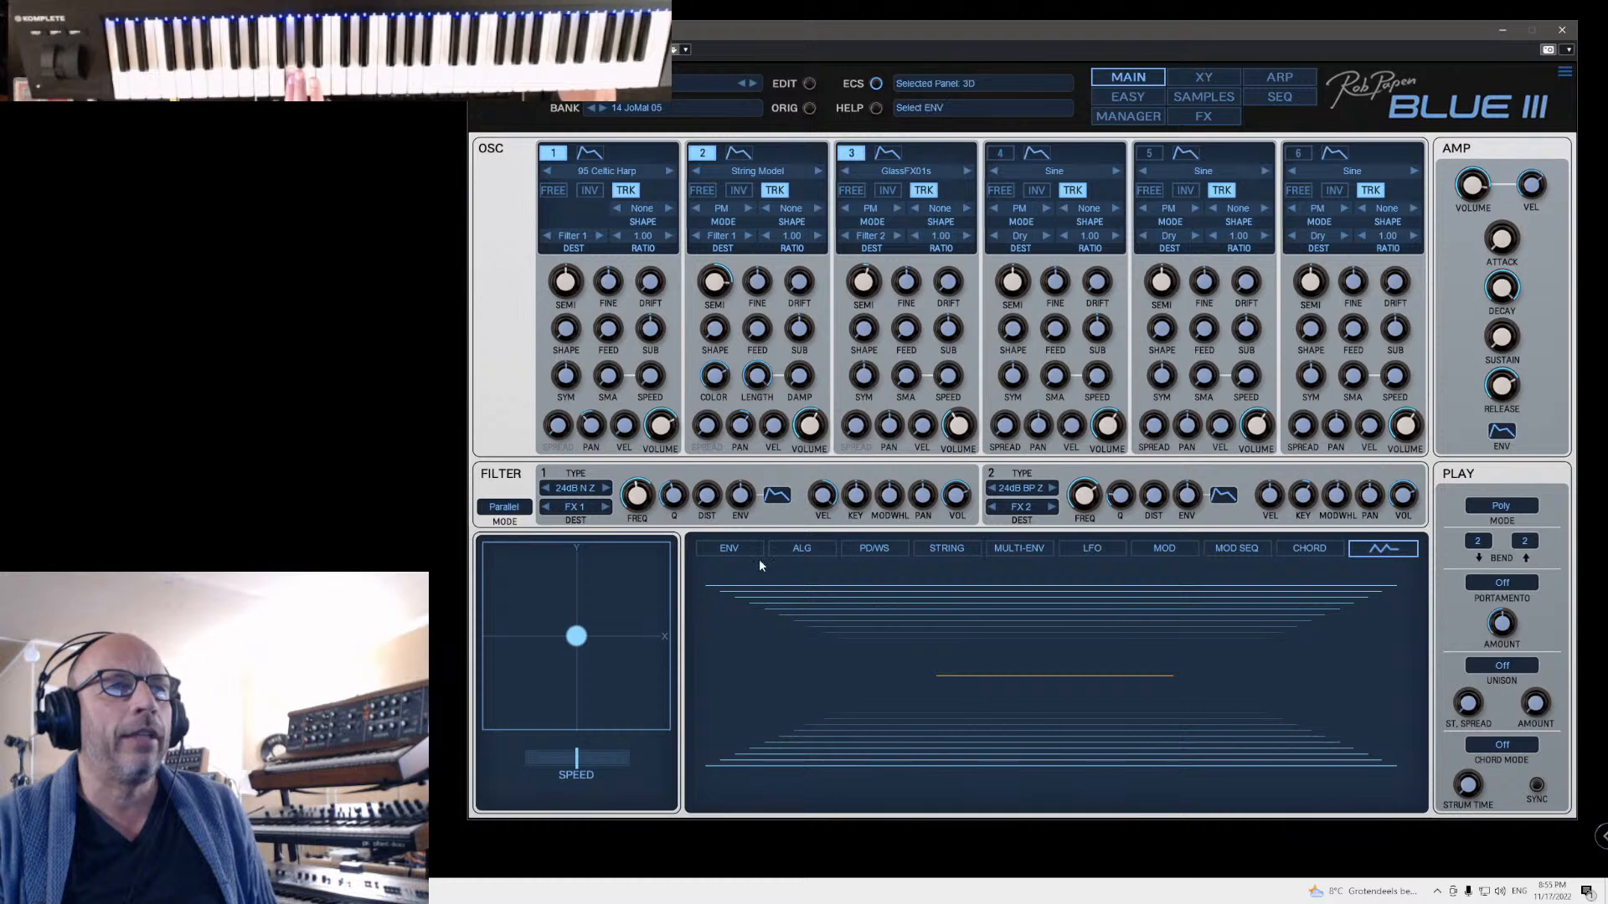
click(887, 152)
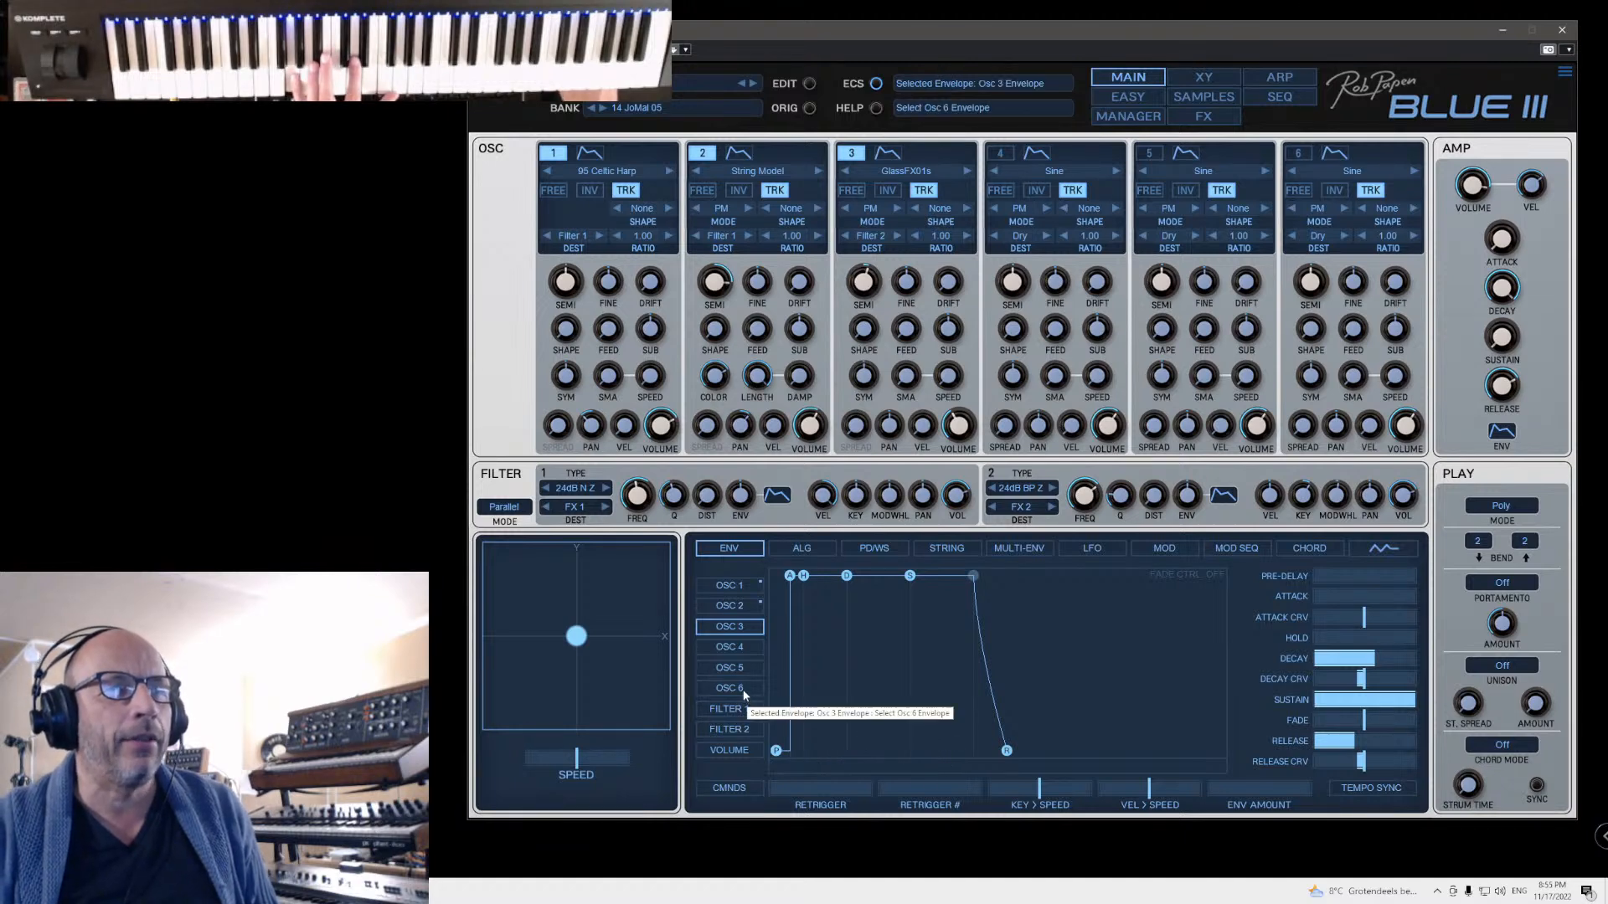
click(729, 608)
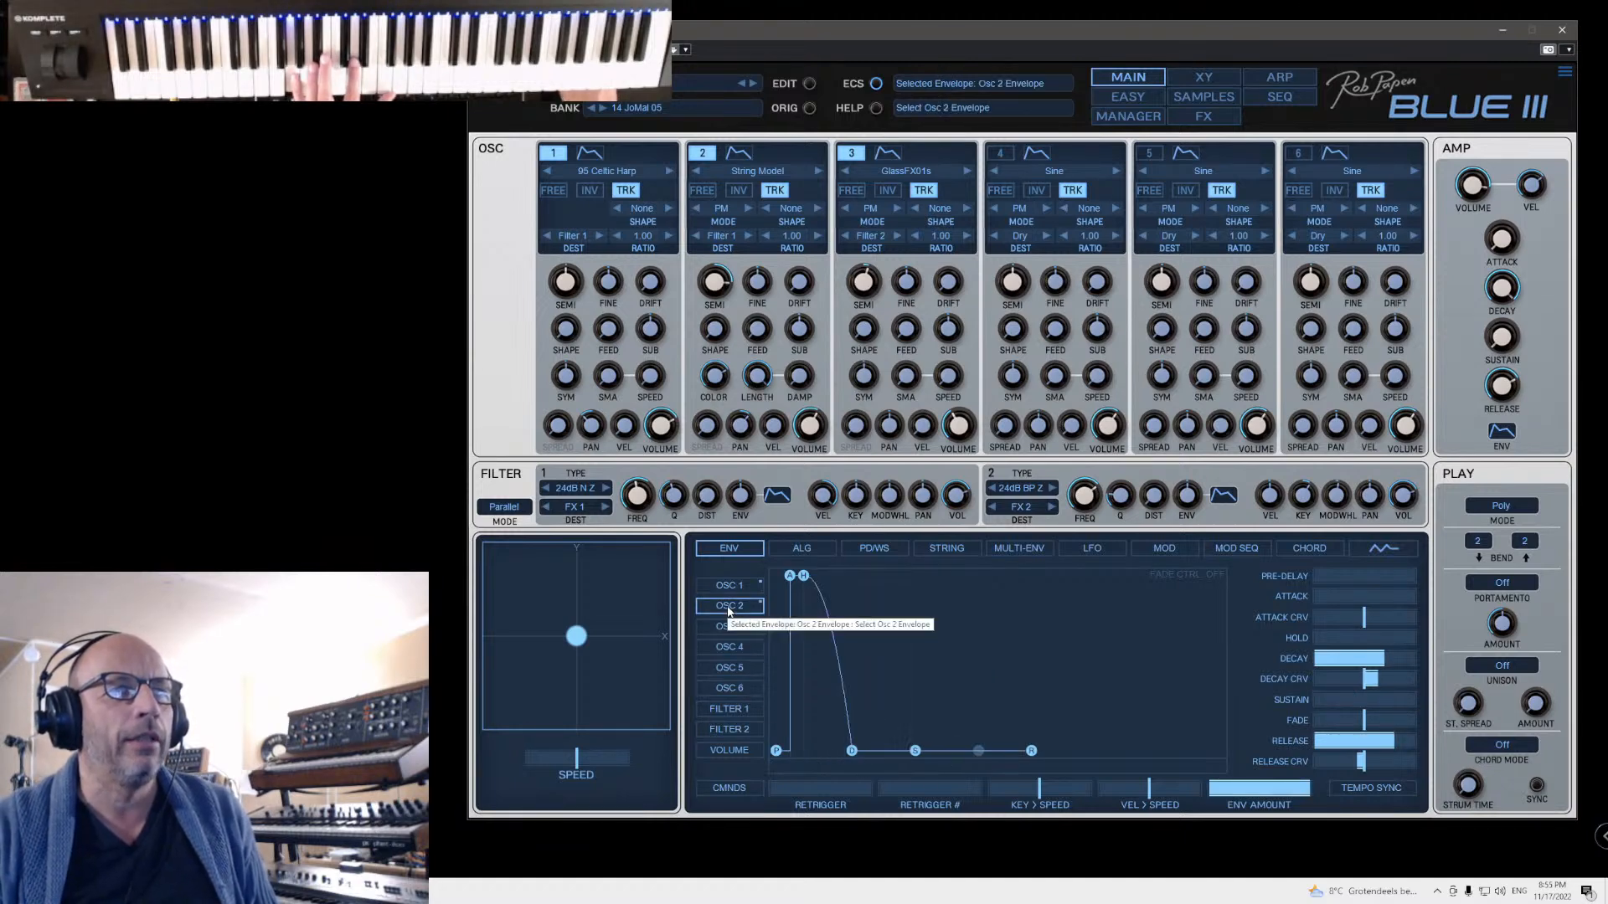
Step: Examine the envelopes of oscillators 1 and 3 and the modulation matrix of Pixie Dust JoMal, and return to the preset manager
click(729, 585)
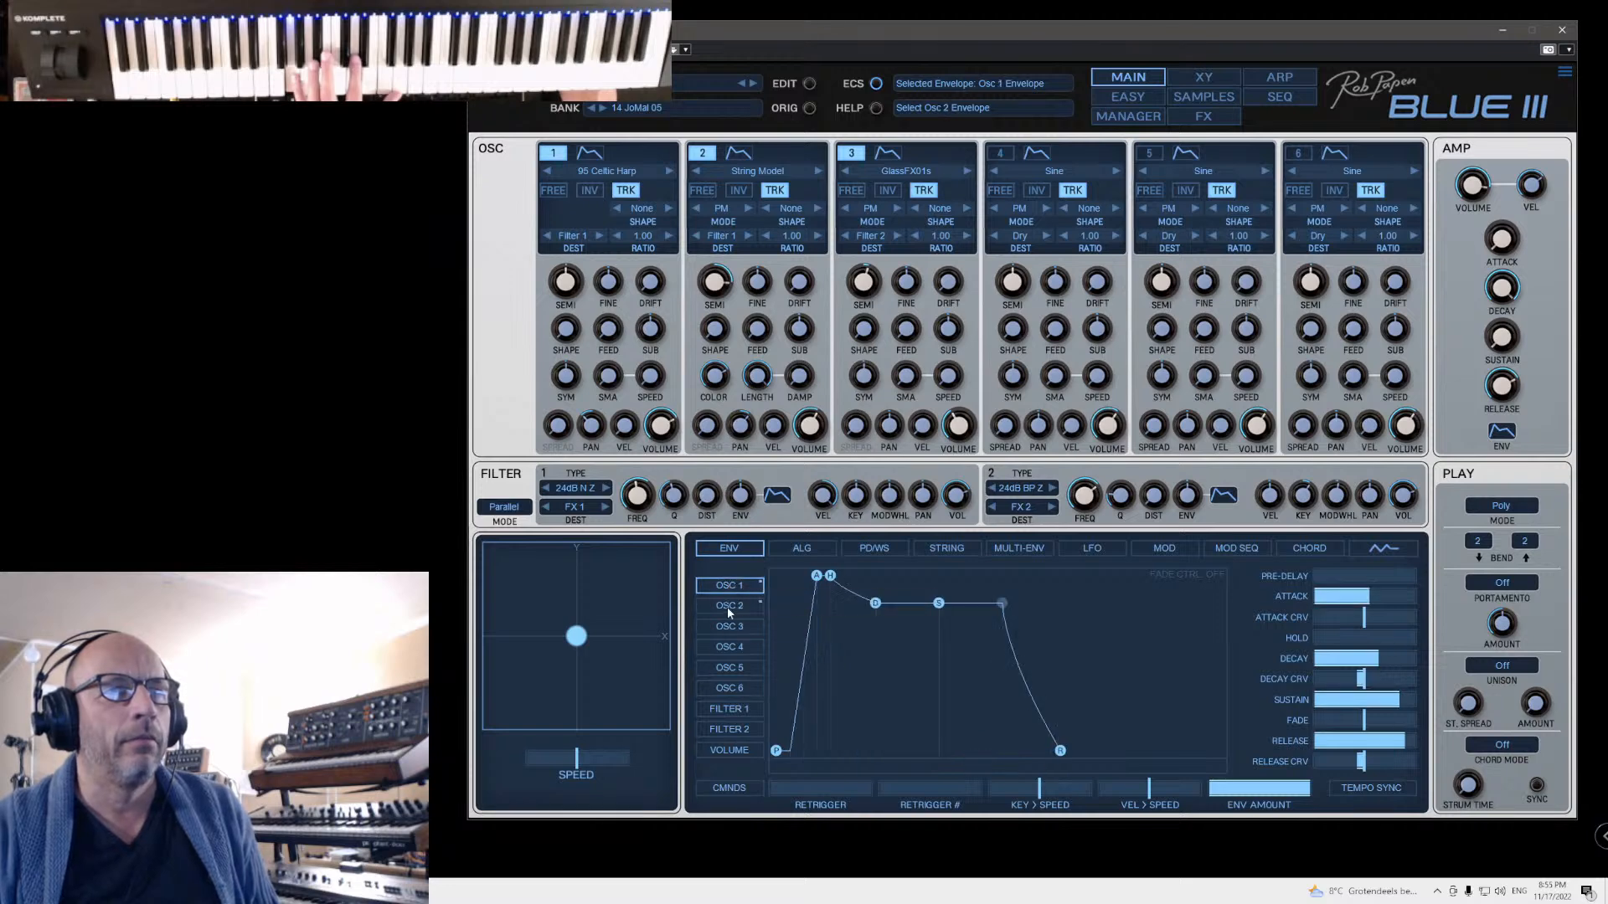
click(729, 626)
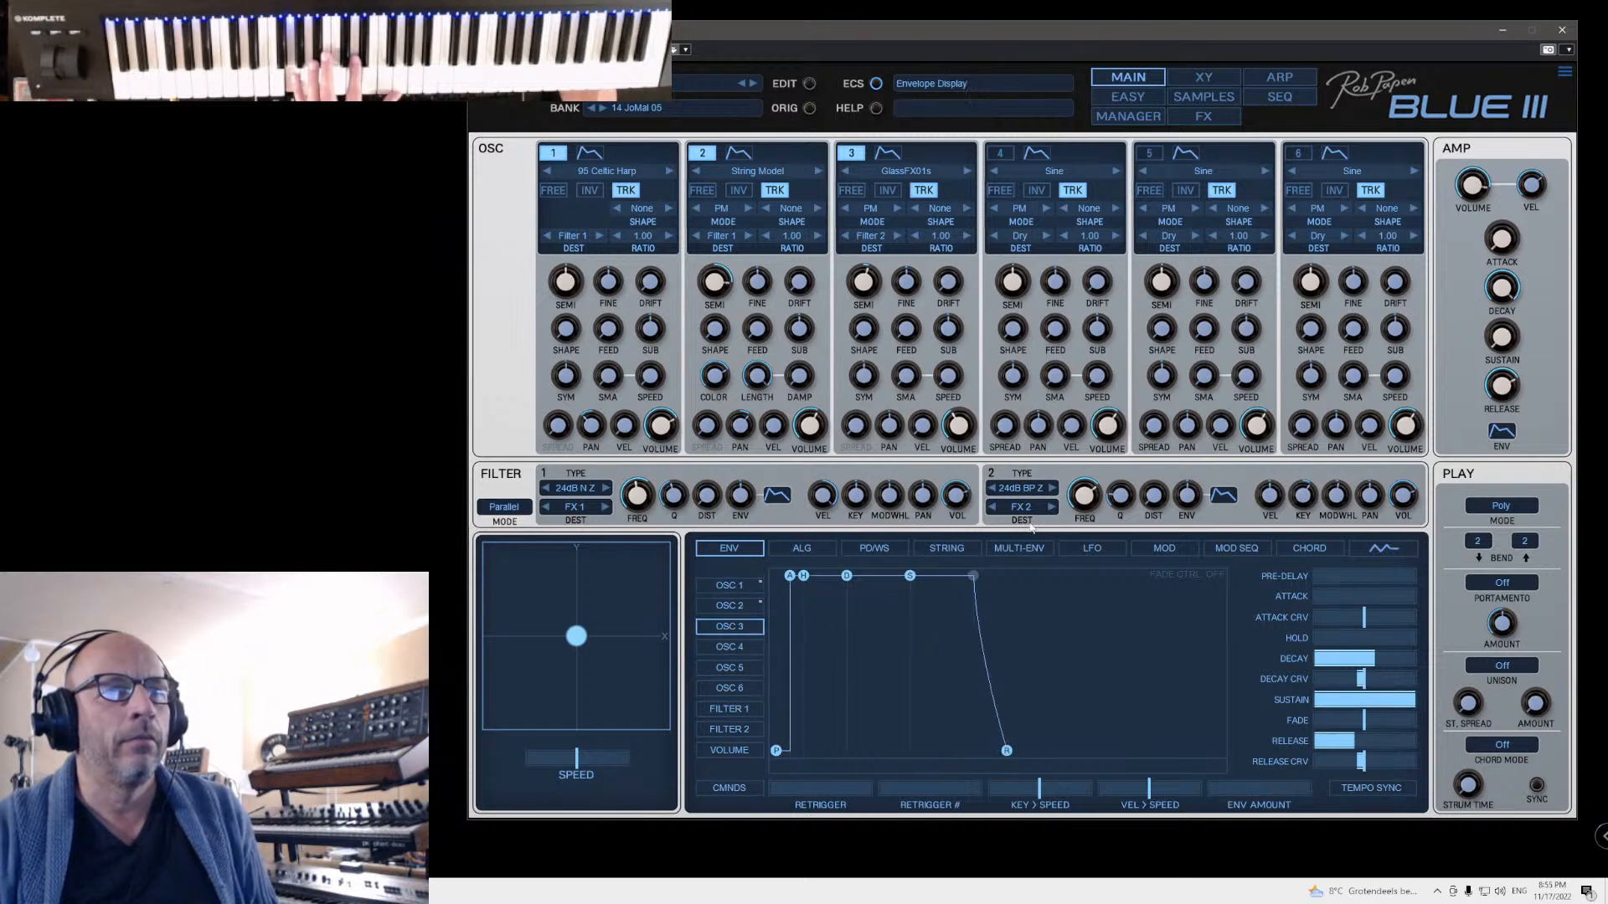
click(1164, 548)
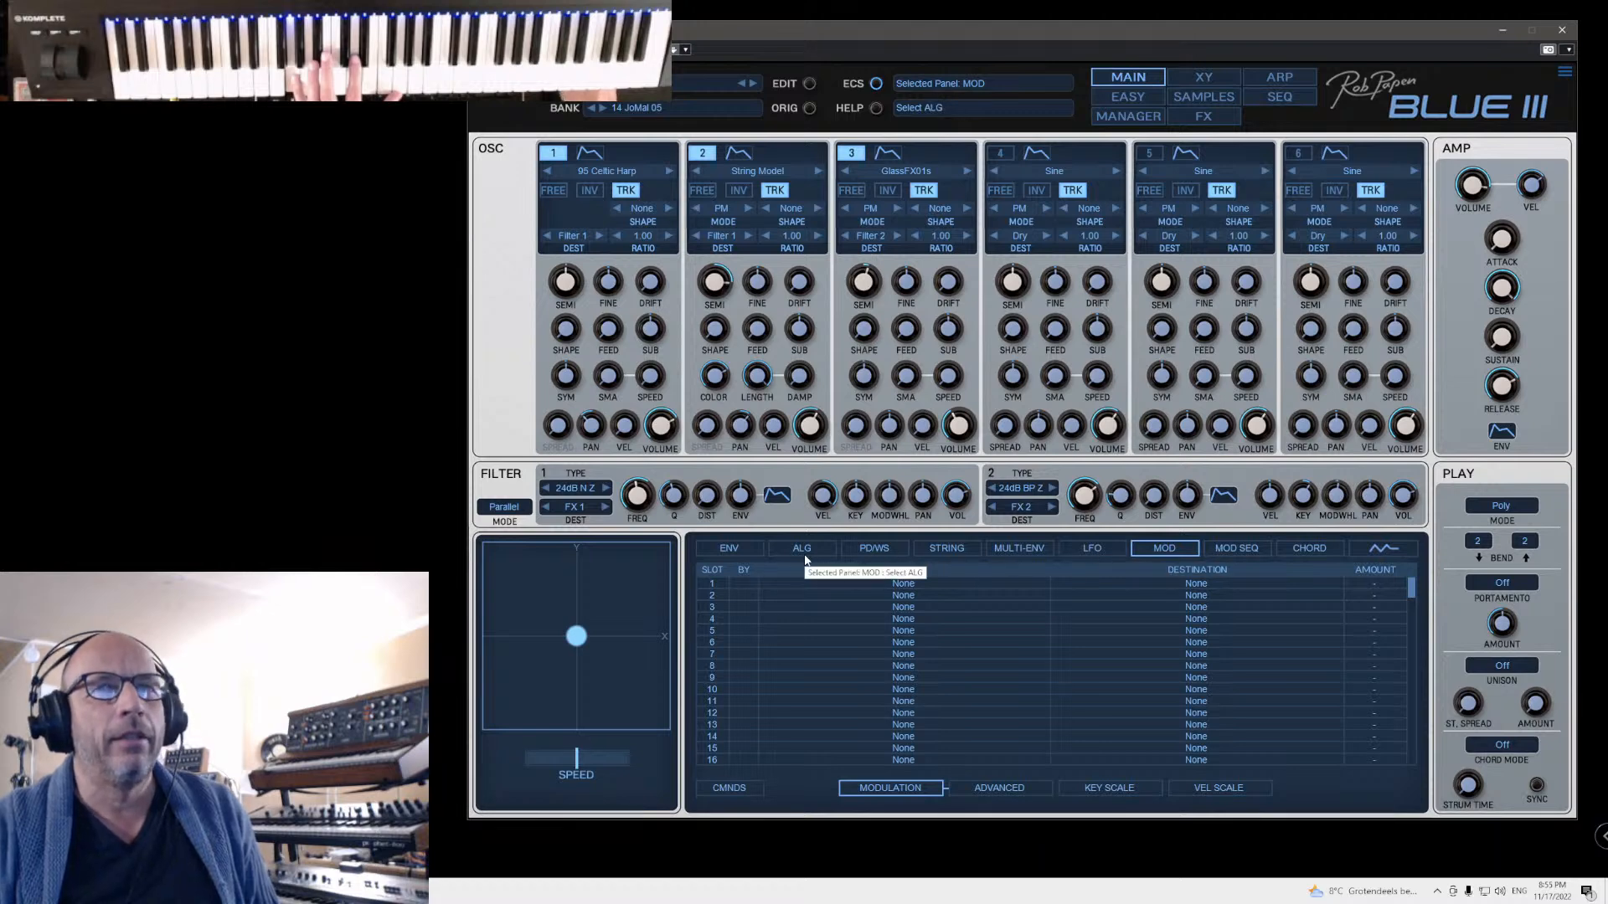
click(728, 549)
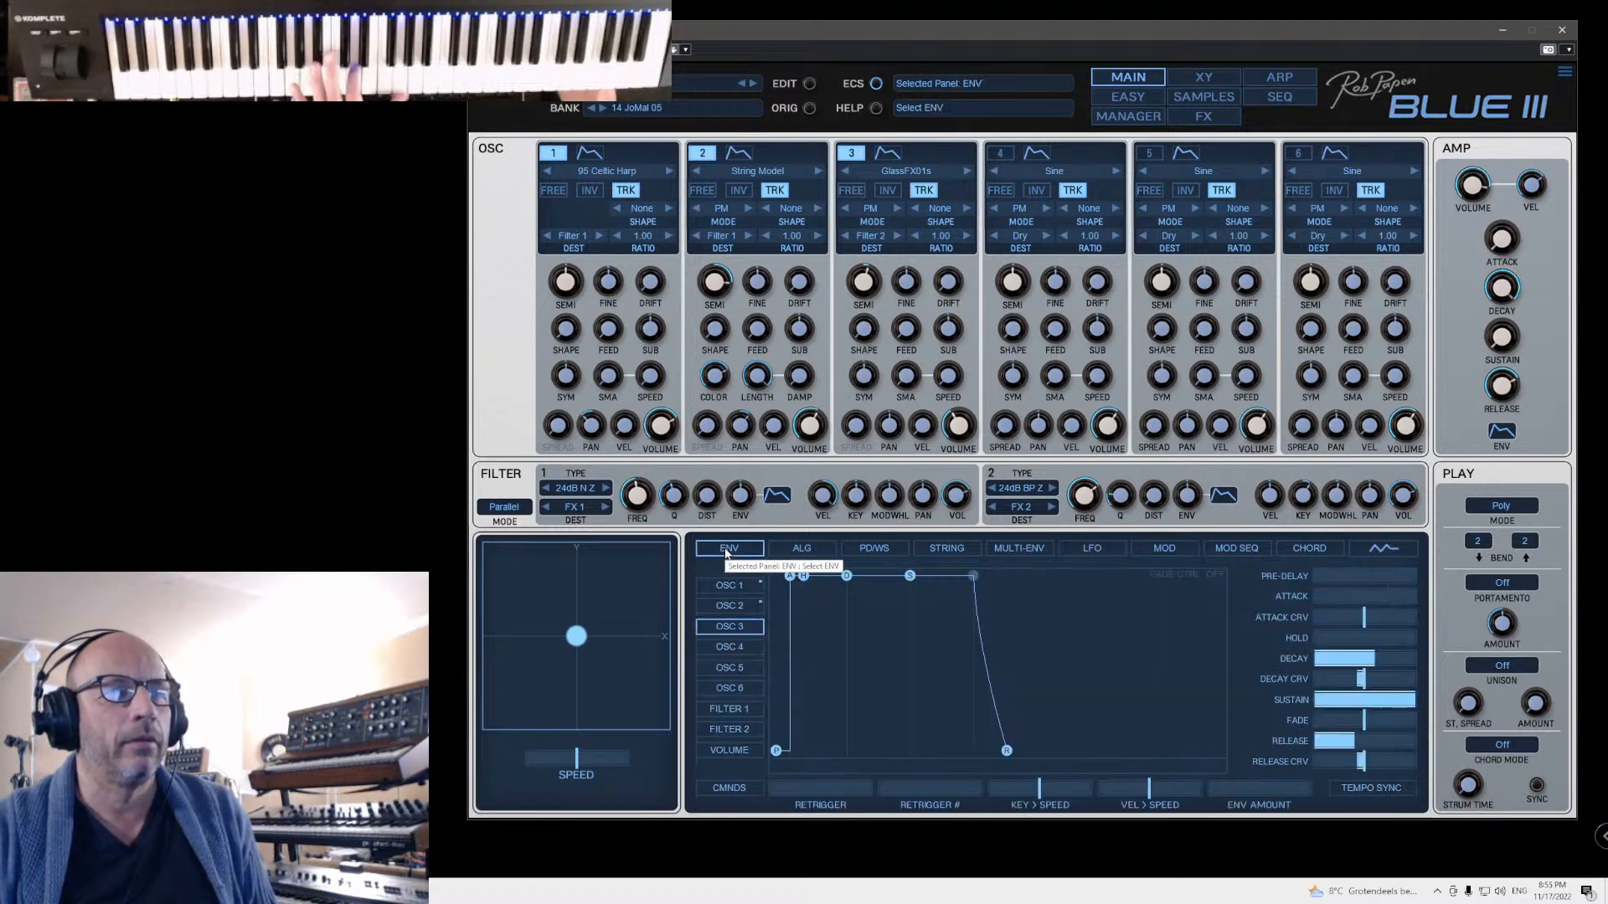
click(1128, 116)
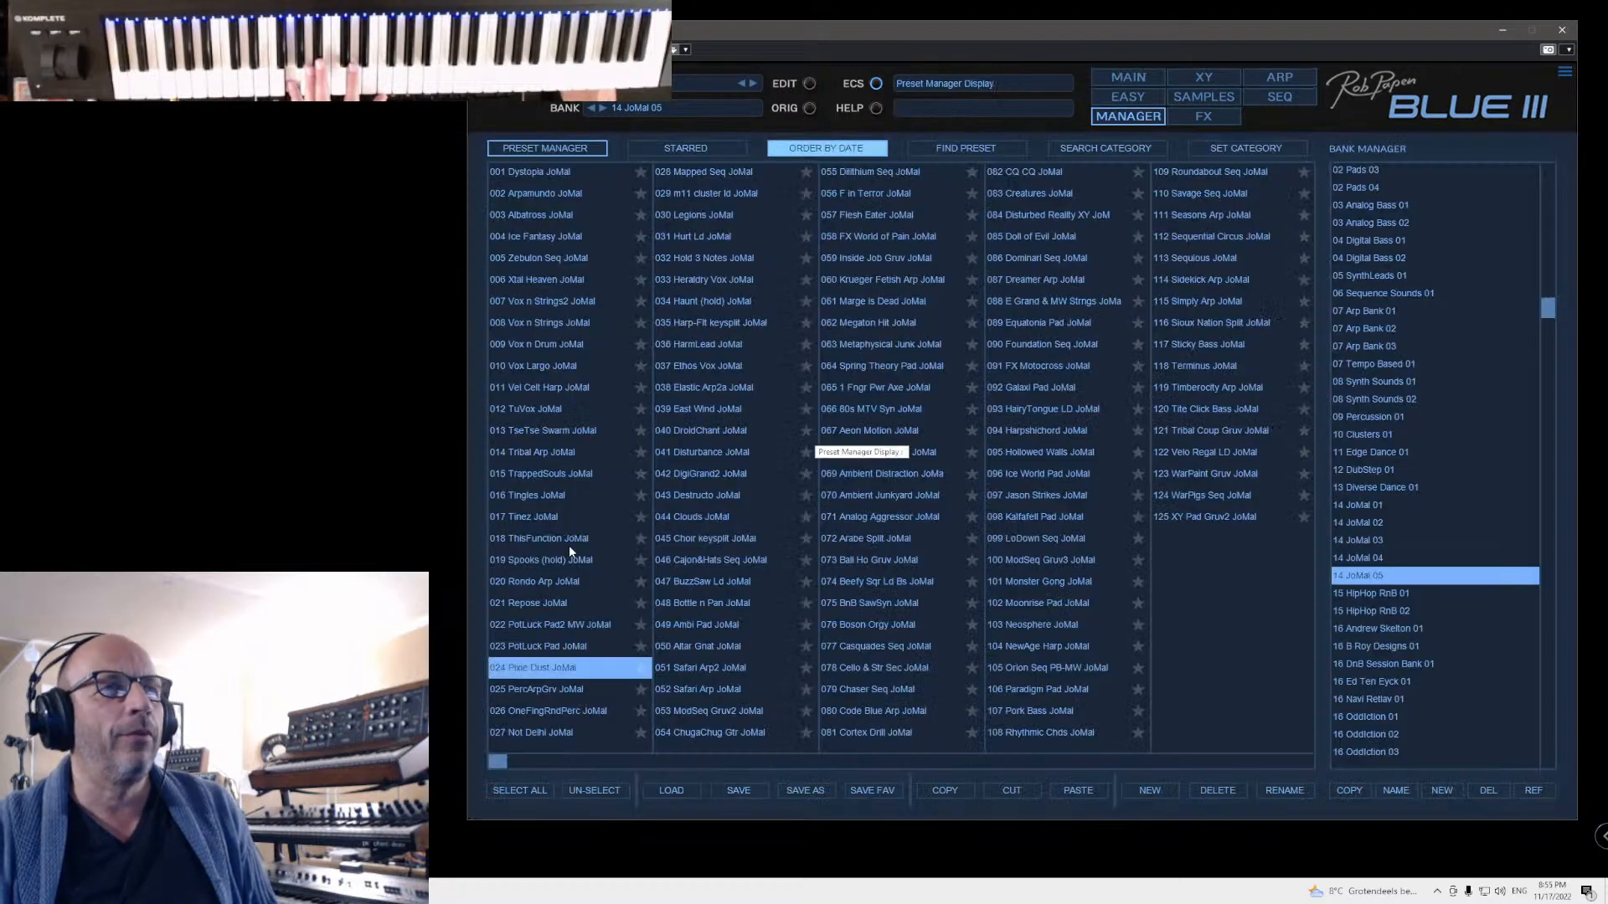
Step: Load the preset Spooks (hold) JoMal, examine its oscillators on the Main screen, and return to the preset manager
click(519, 564)
click(1128, 76)
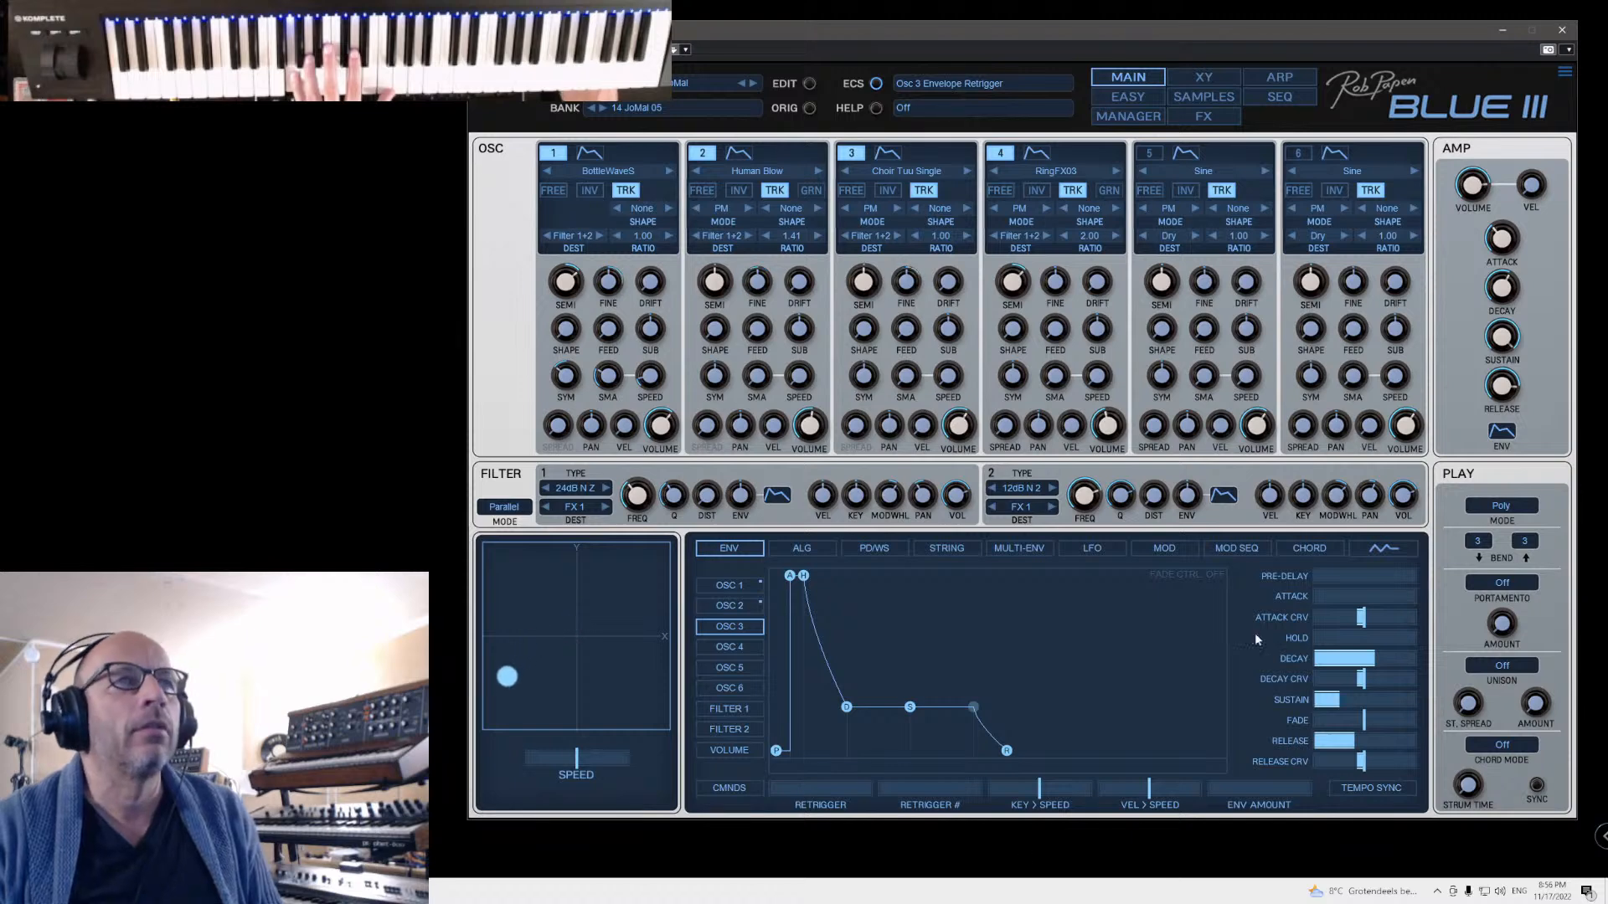
click(1124, 116)
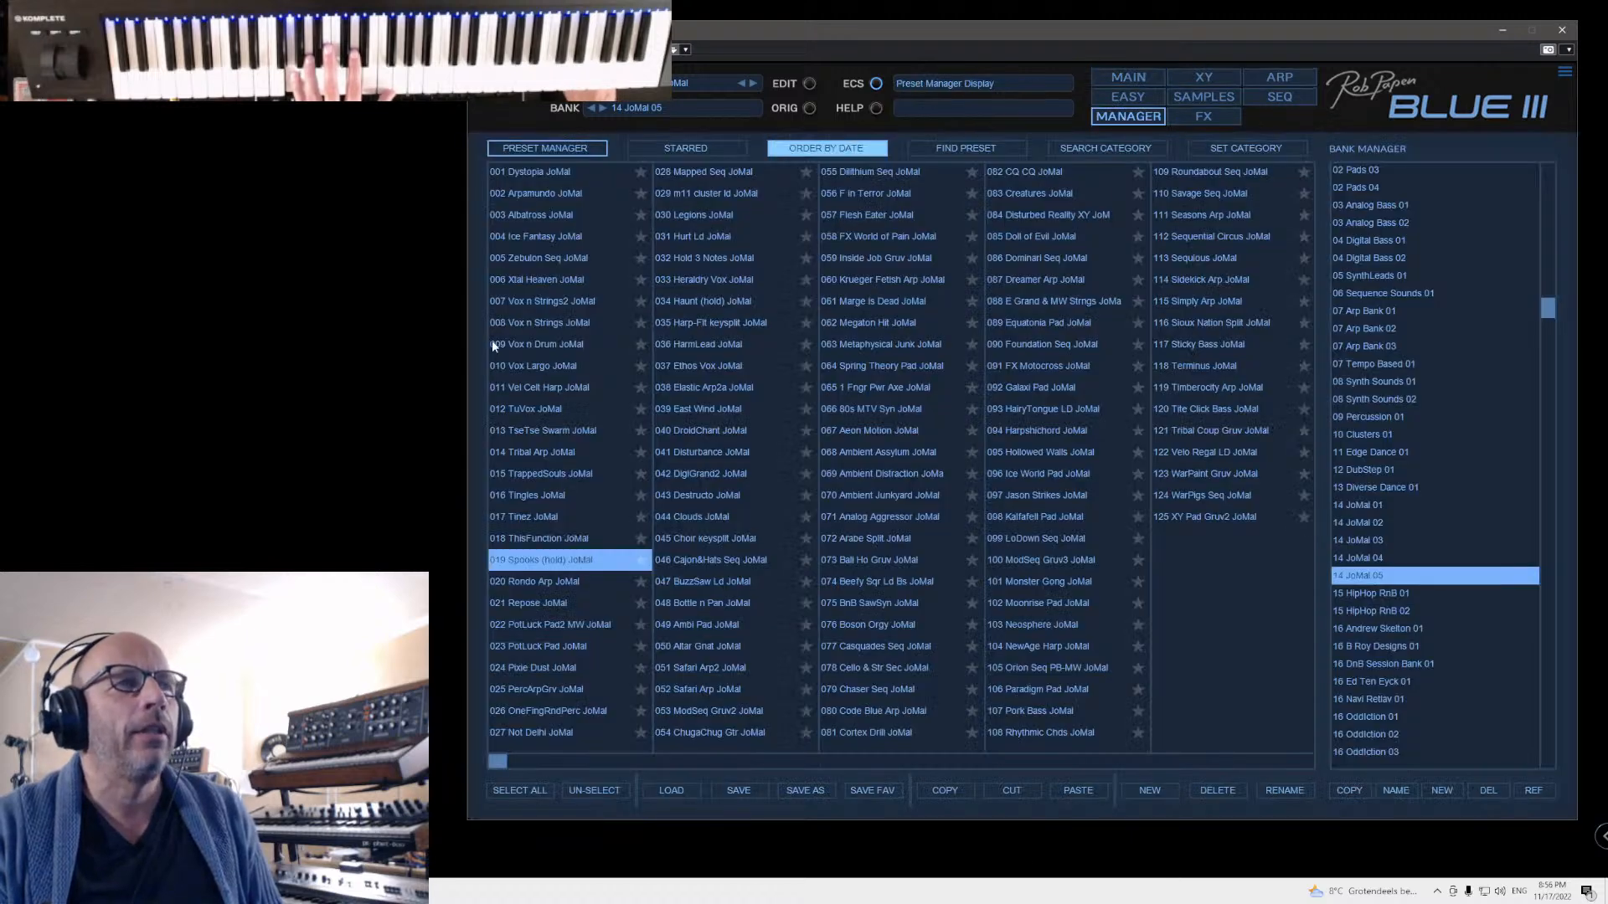
Step: Load the preset Vel Celt Harp JoMal, examine its oscillator on the Main screen, and return to the preset manager
click(538, 386)
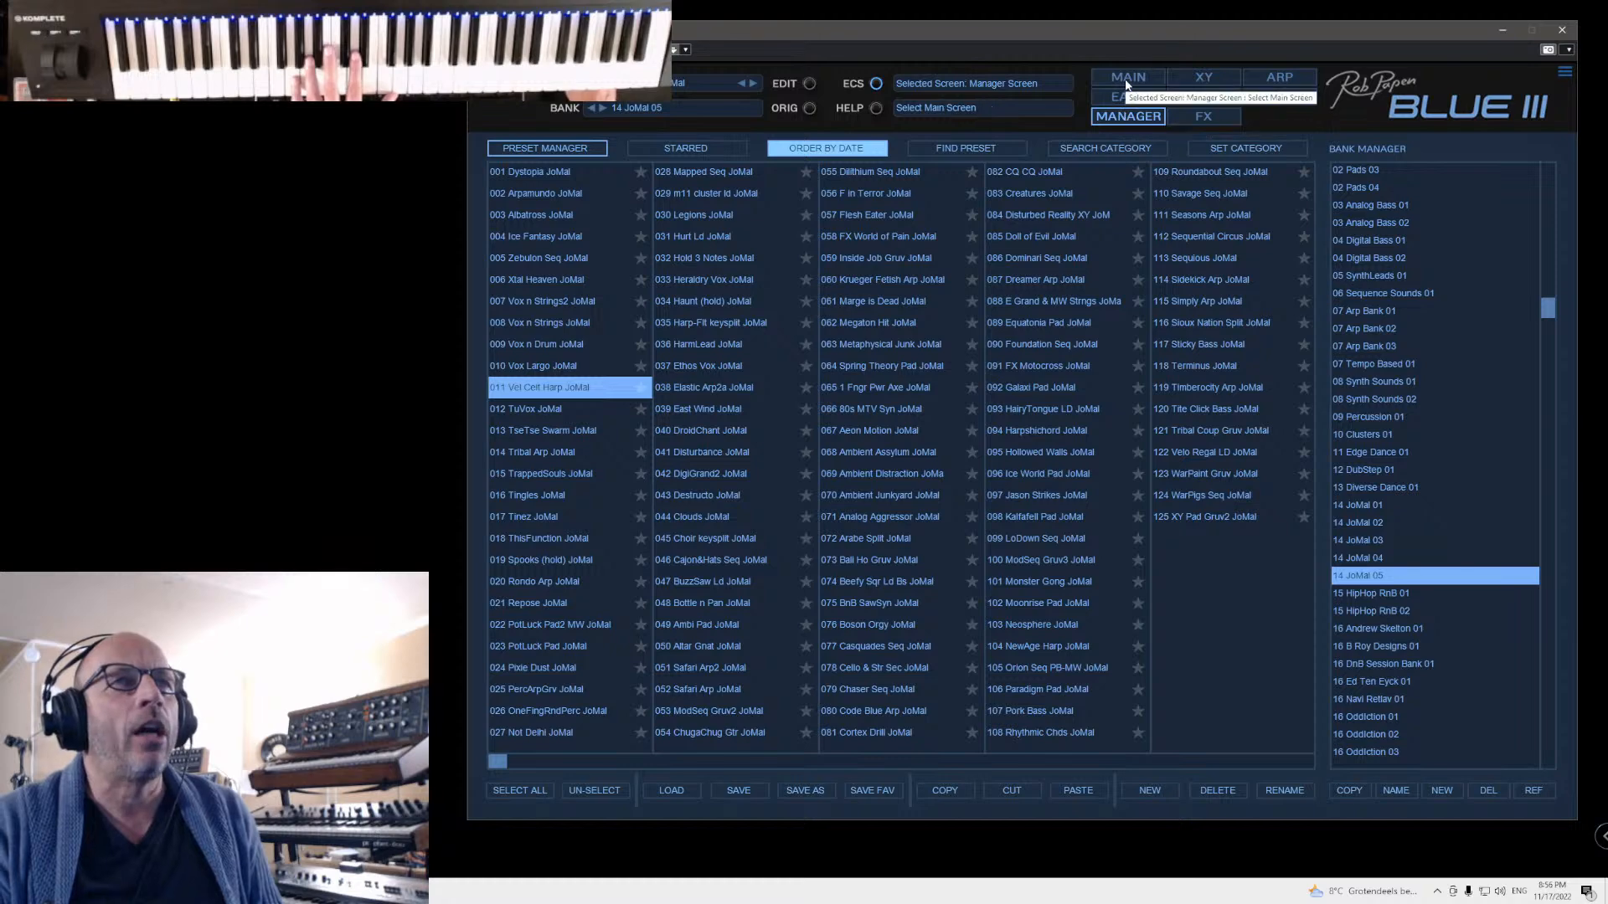
click(1127, 79)
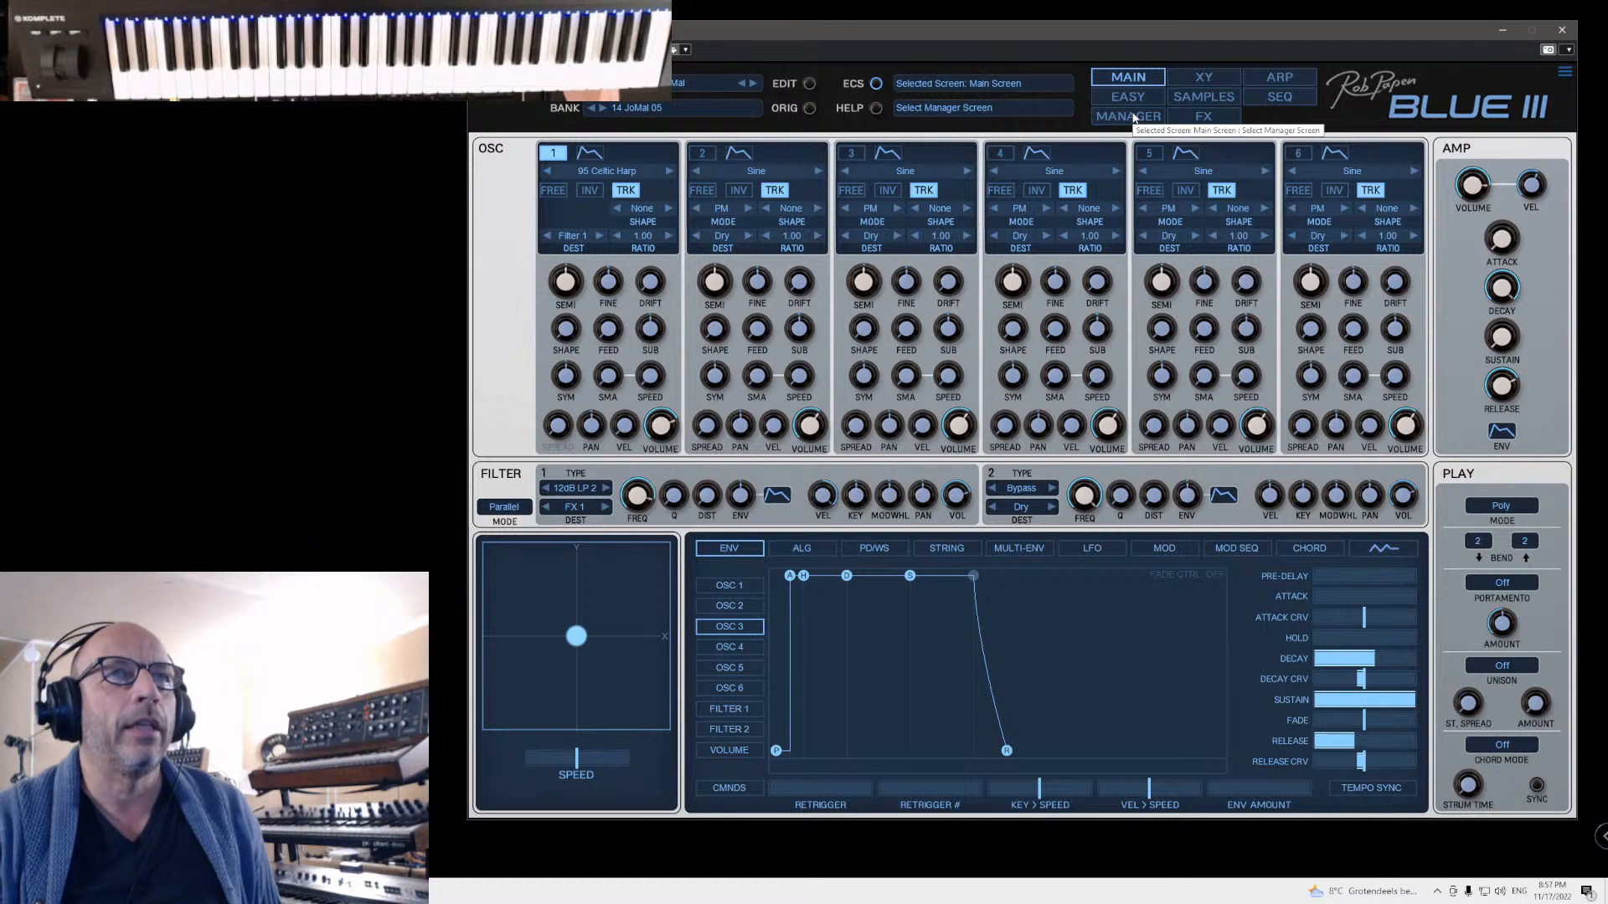
click(1137, 116)
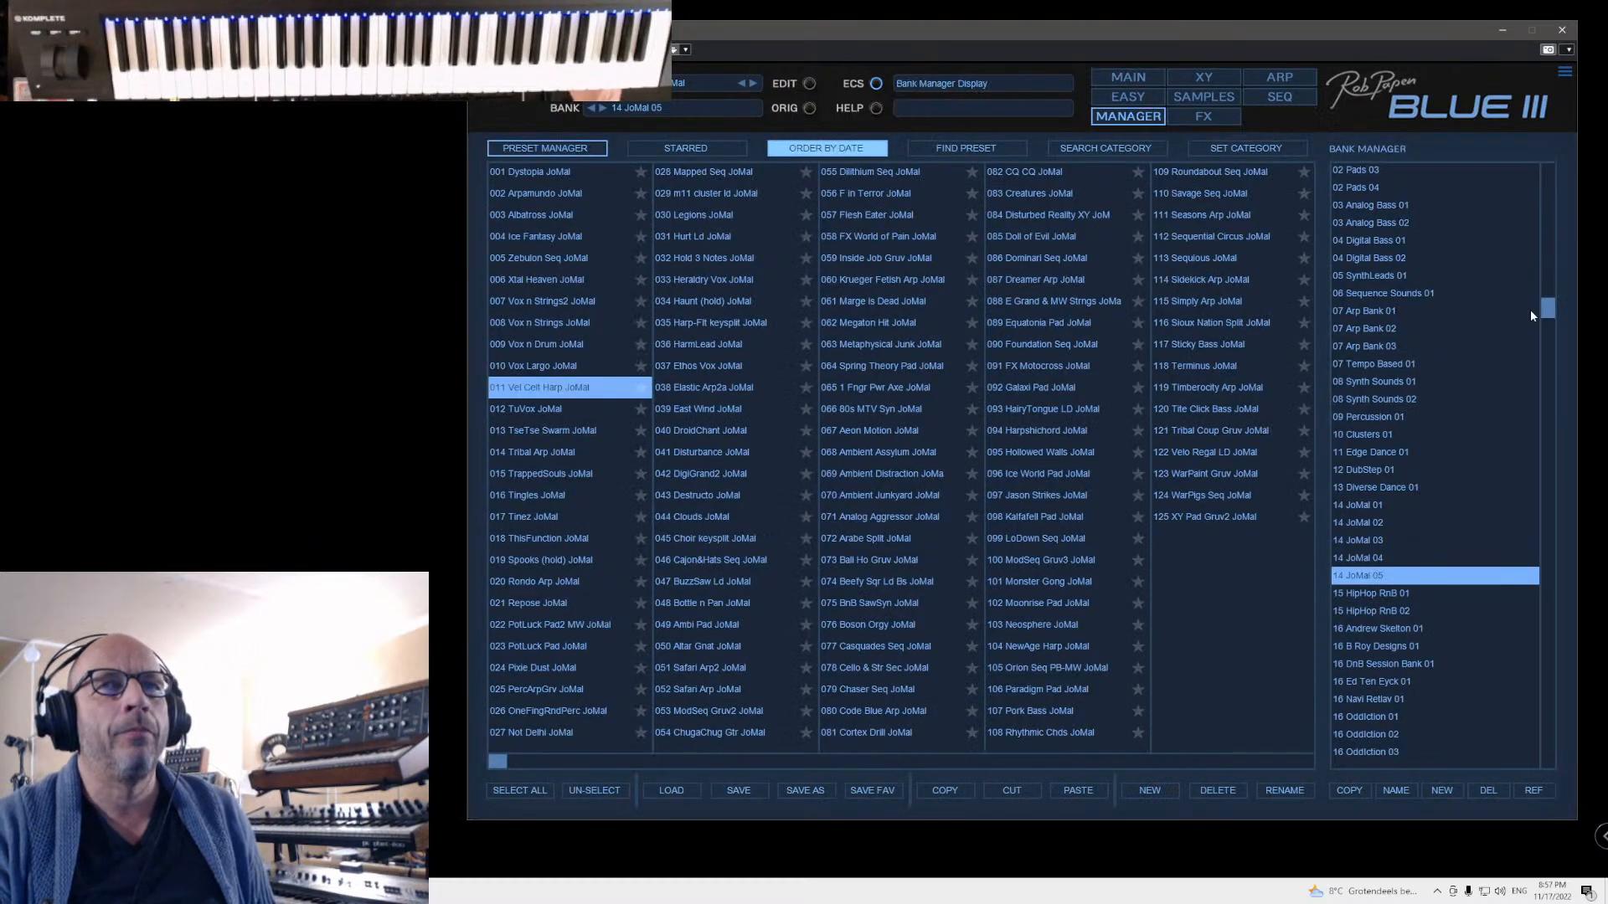
Step: Open bank 00 Introduction, load the preset Celtic Harp & Strings, and examine its oscillators on the Main screen
scroll(1532, 259, up, 4)
click(1366, 172)
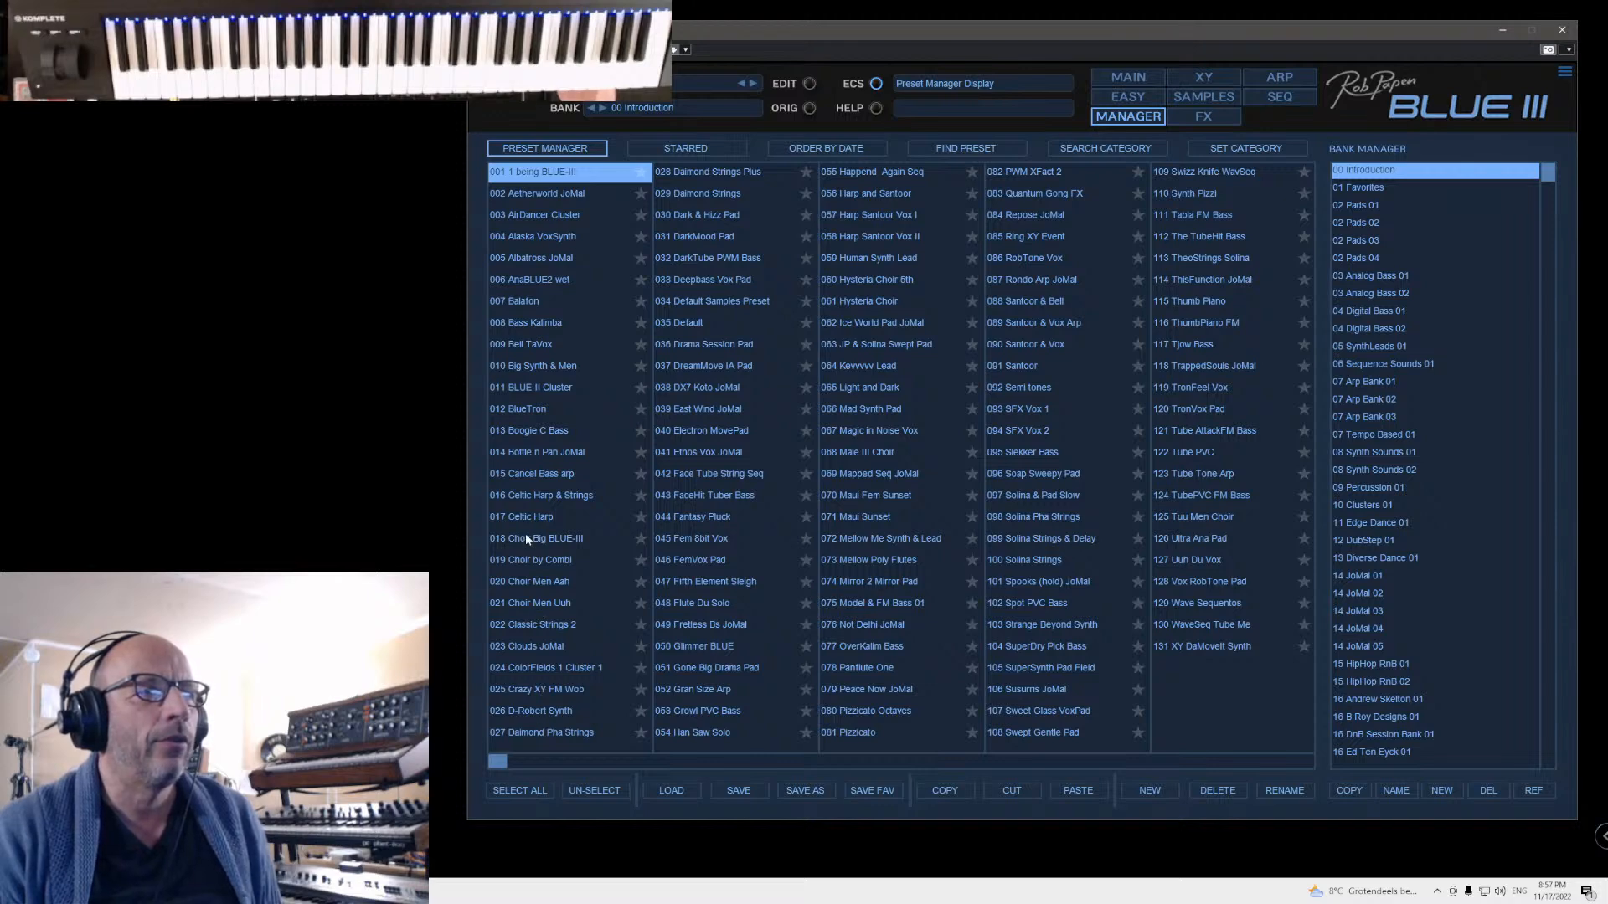
click(531, 496)
click(1105, 81)
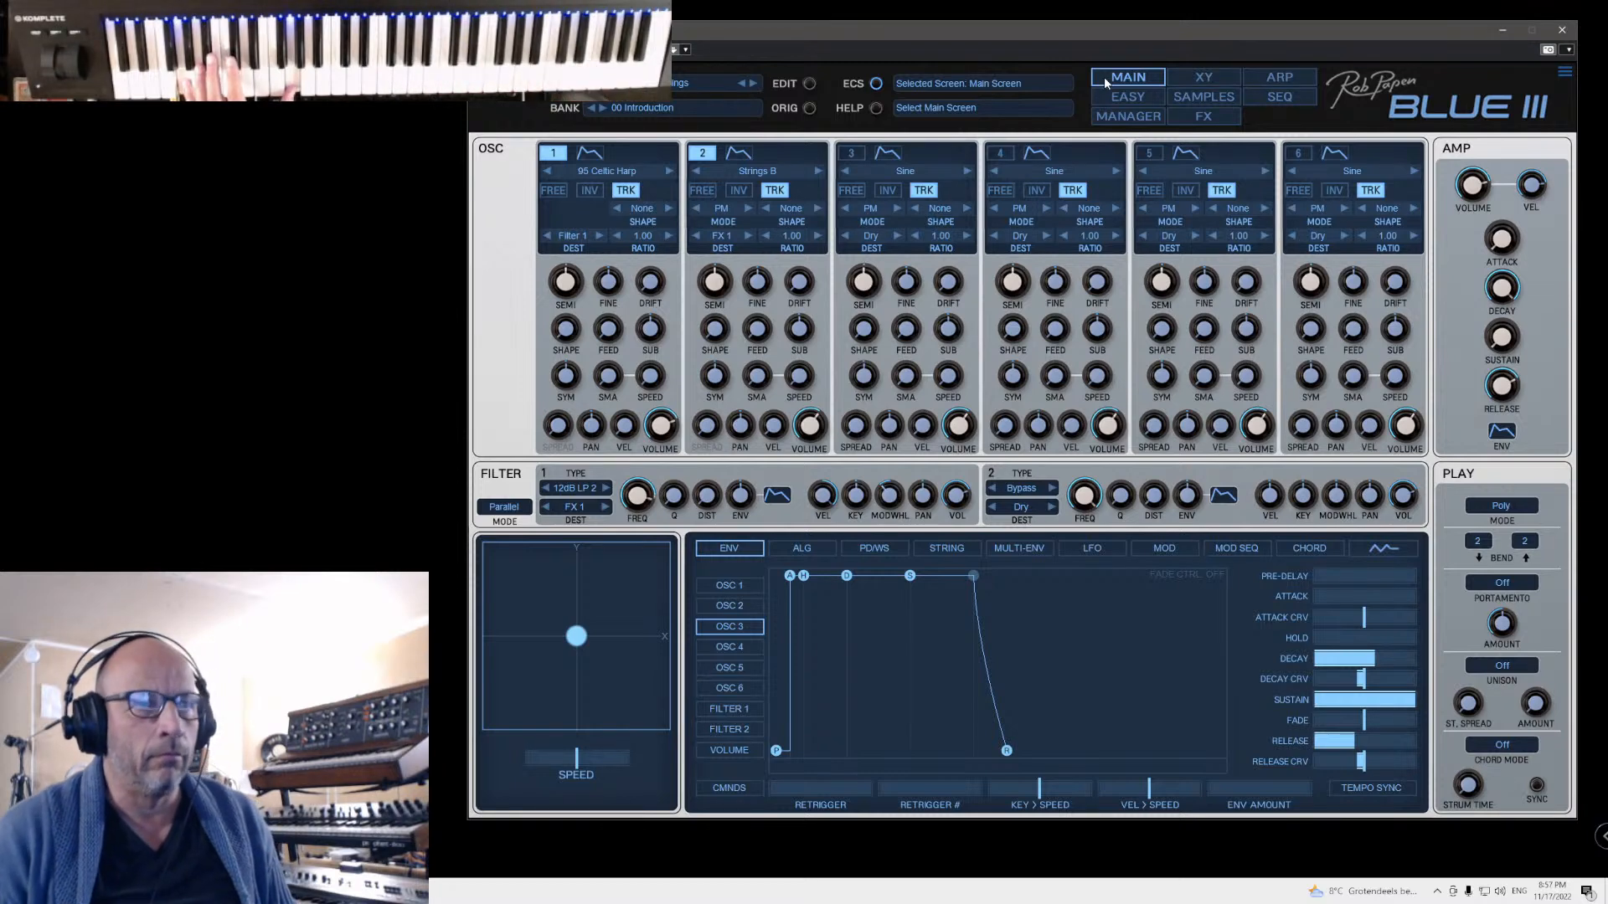
Step: Order the Introduction bank's presets by date and load Tjow Bass followed by Mapped Seq JoMal
click(1128, 115)
click(525, 691)
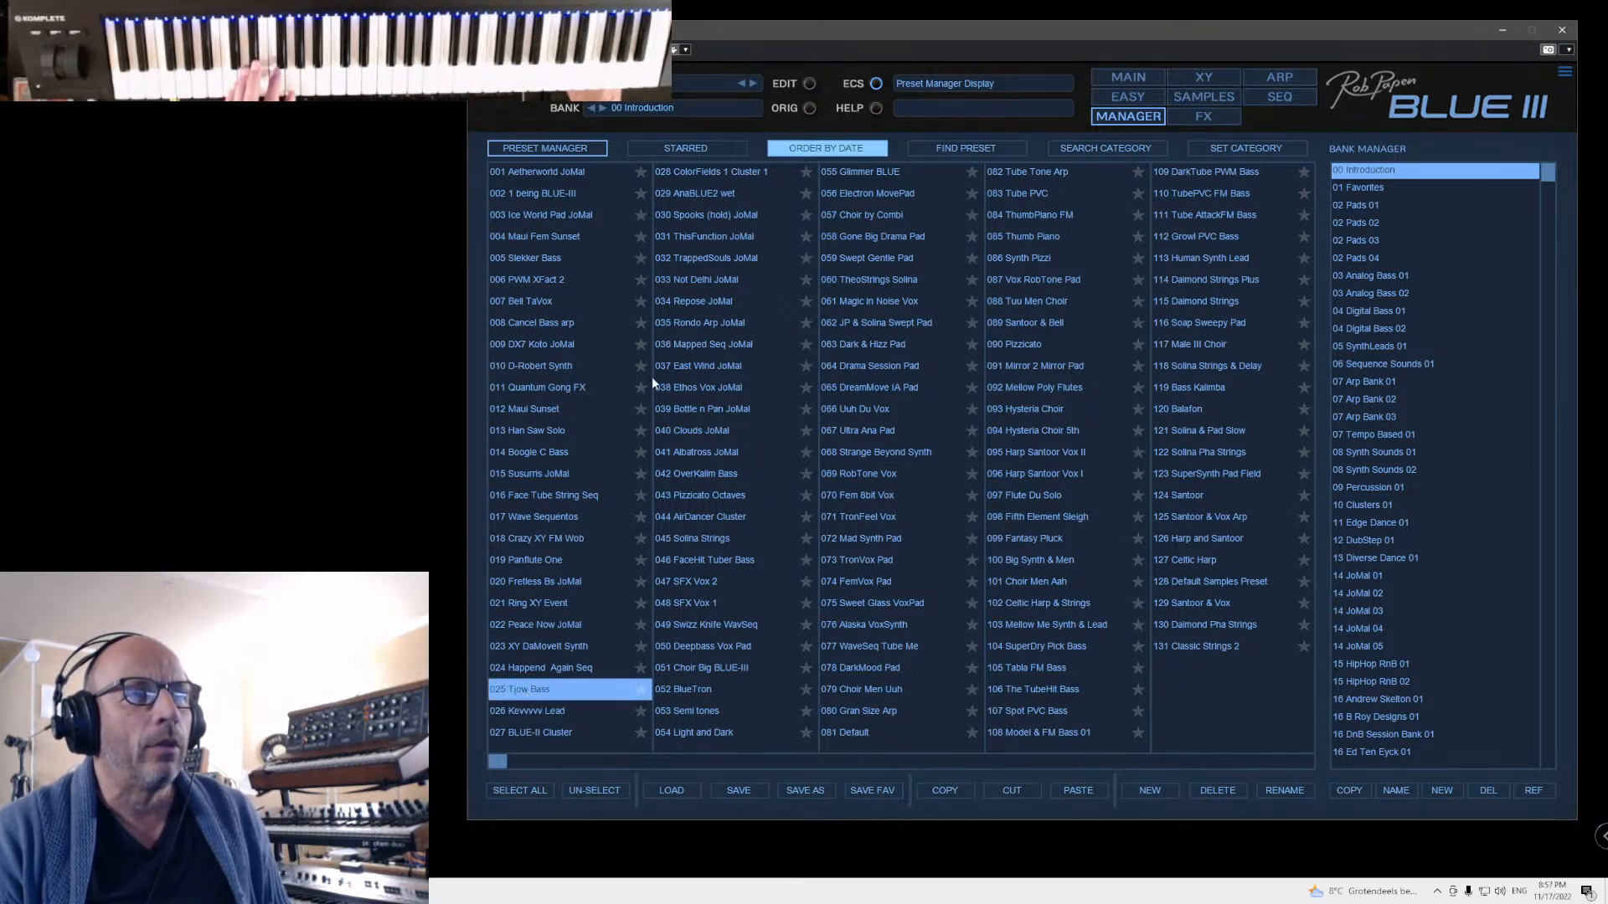
click(681, 345)
Step: Examine the oscillators of Mapped Seq JoMal on the Main screen and its steps on the sequencer screen, and return to the Main screen
click(1116, 81)
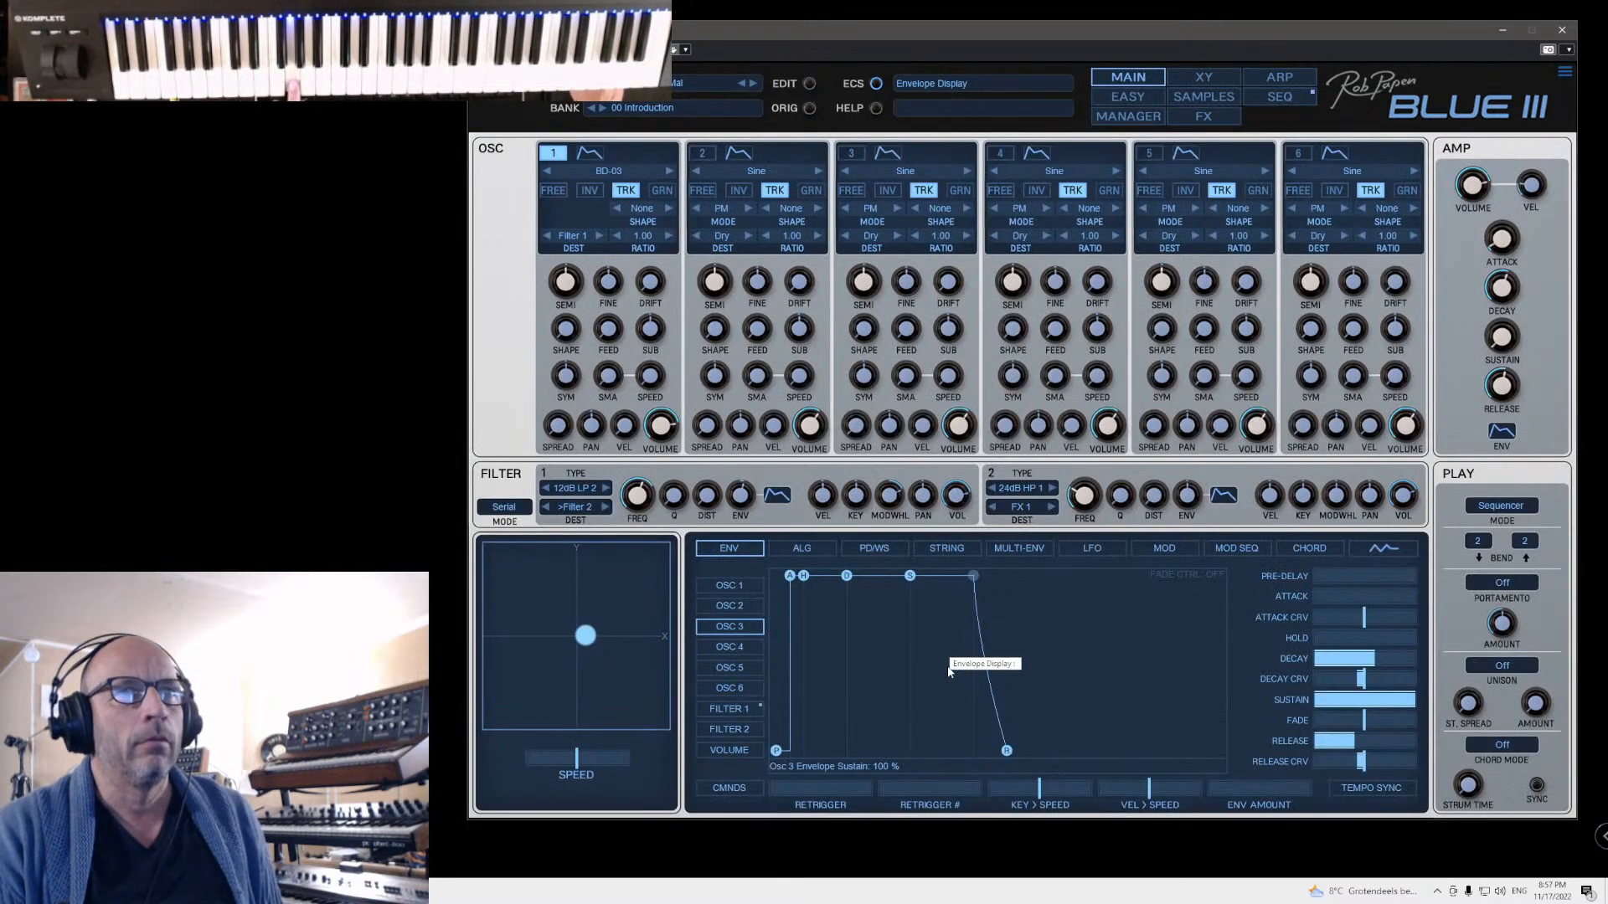
click(1280, 96)
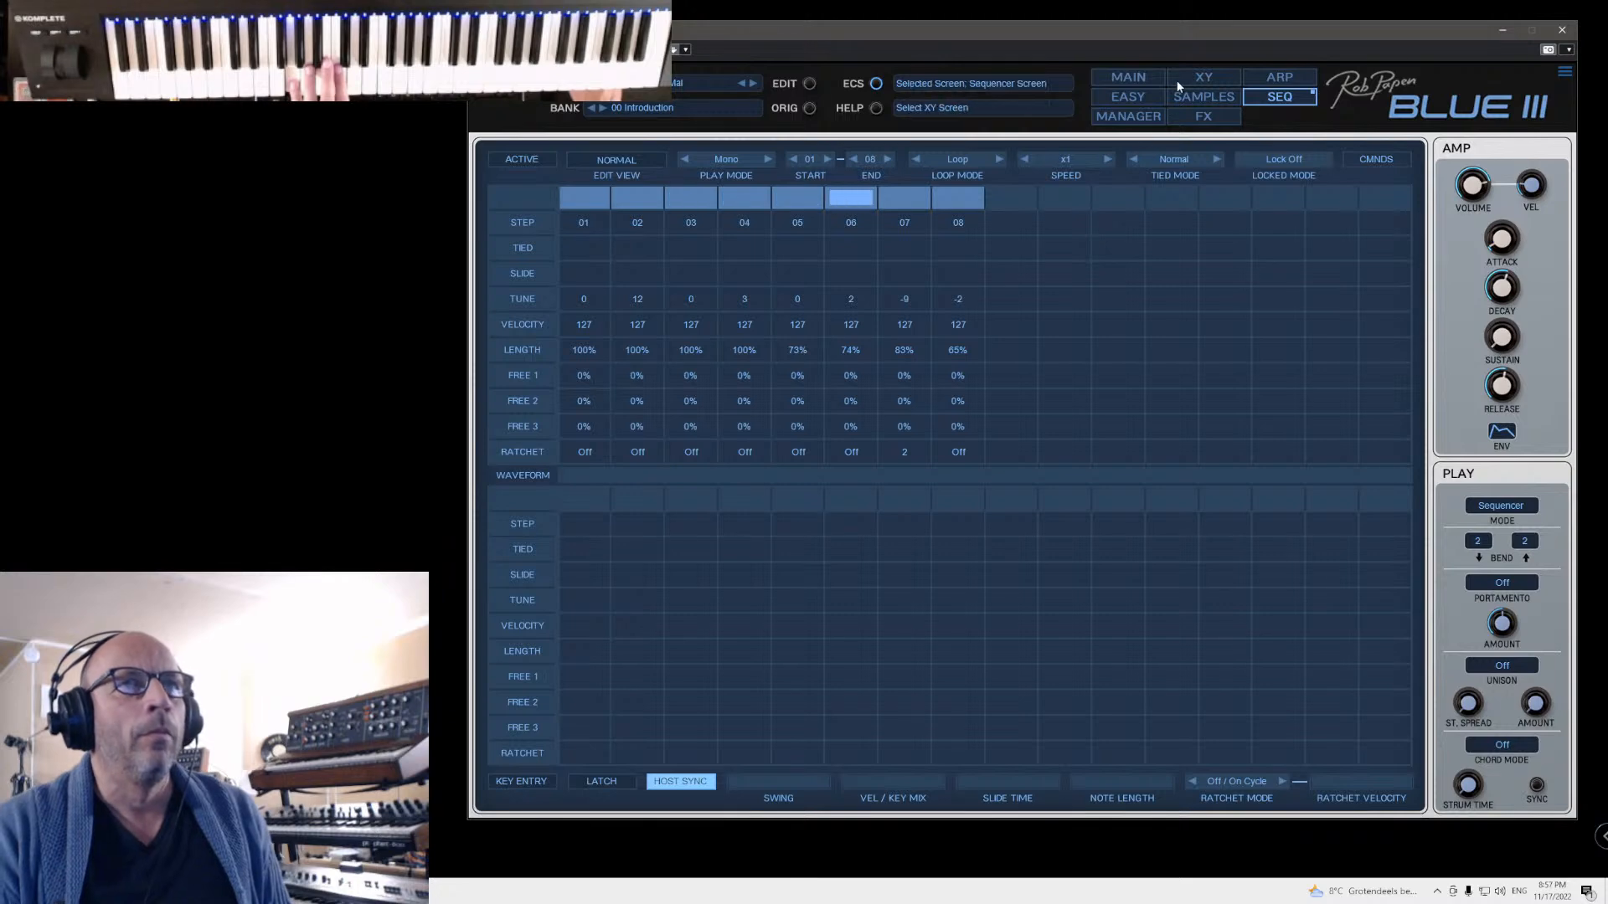
click(1129, 75)
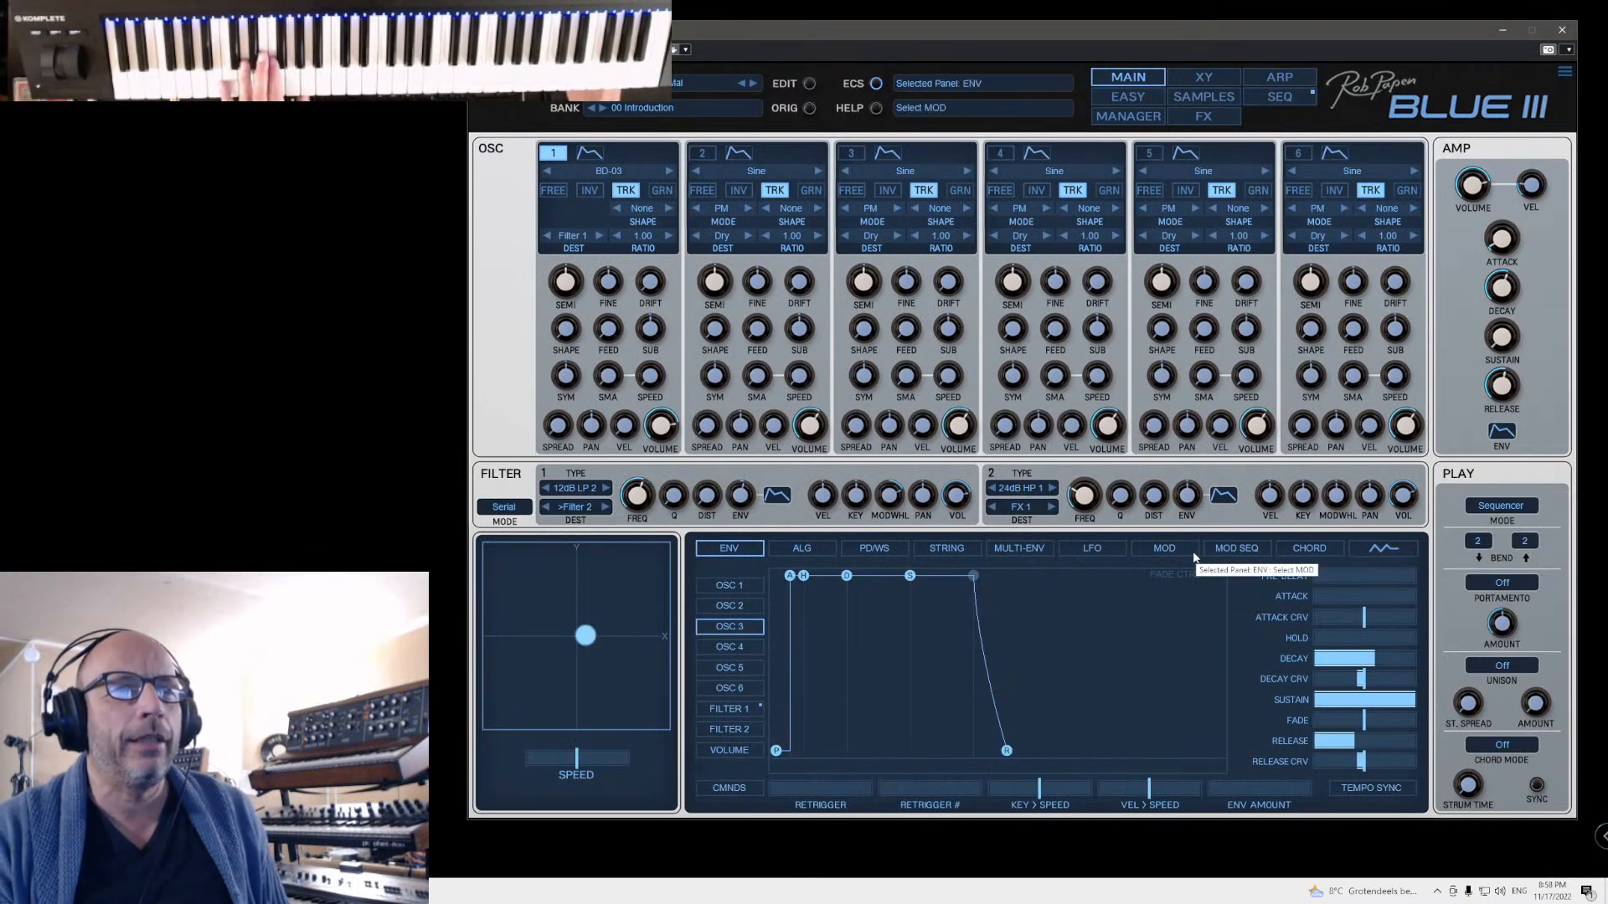
Step: Look through the modulation, LFO, multi-envelope, ALG, modulation sequencer and chord panels of Mapped Seq JoMal, ending at the modulation matrix
click(1164, 549)
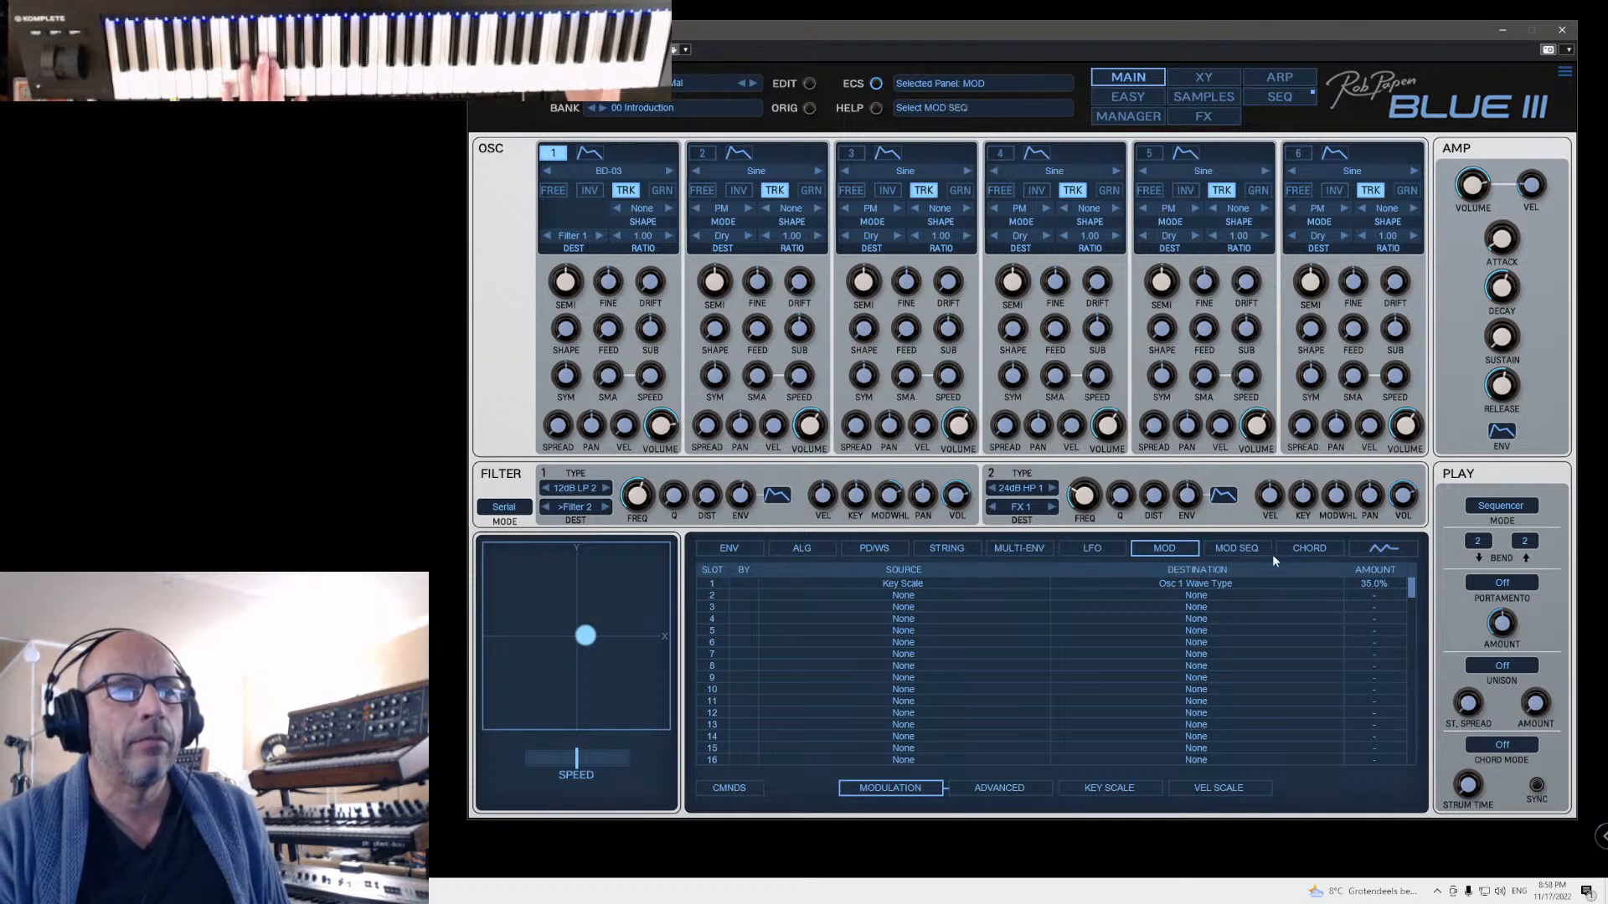
click(1084, 551)
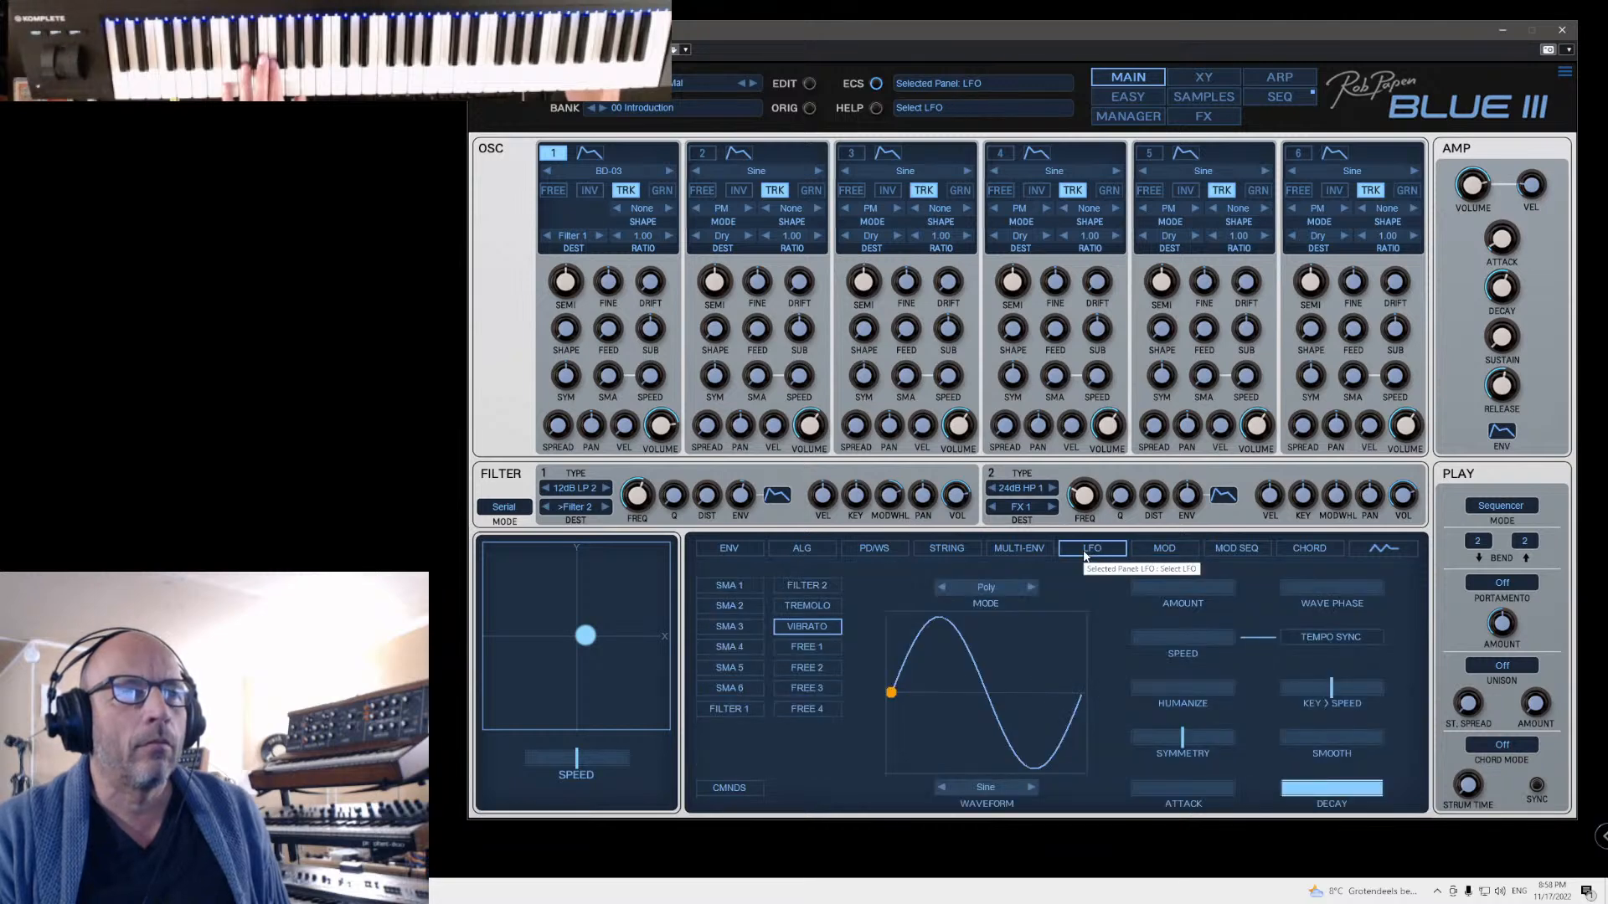
click(1017, 549)
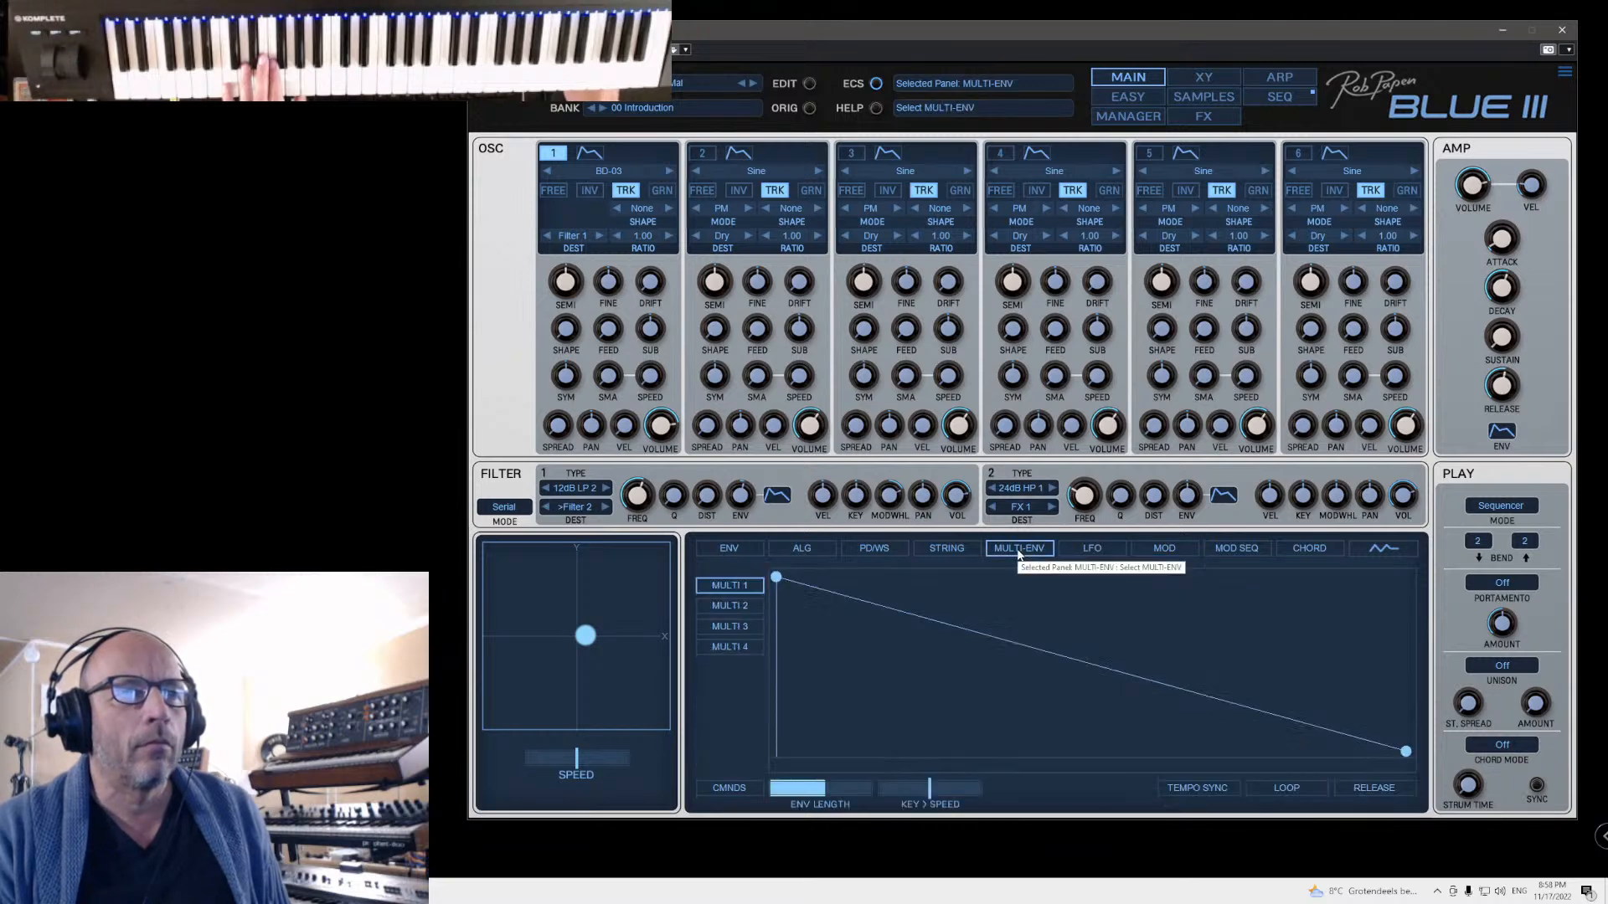
click(805, 551)
click(1229, 550)
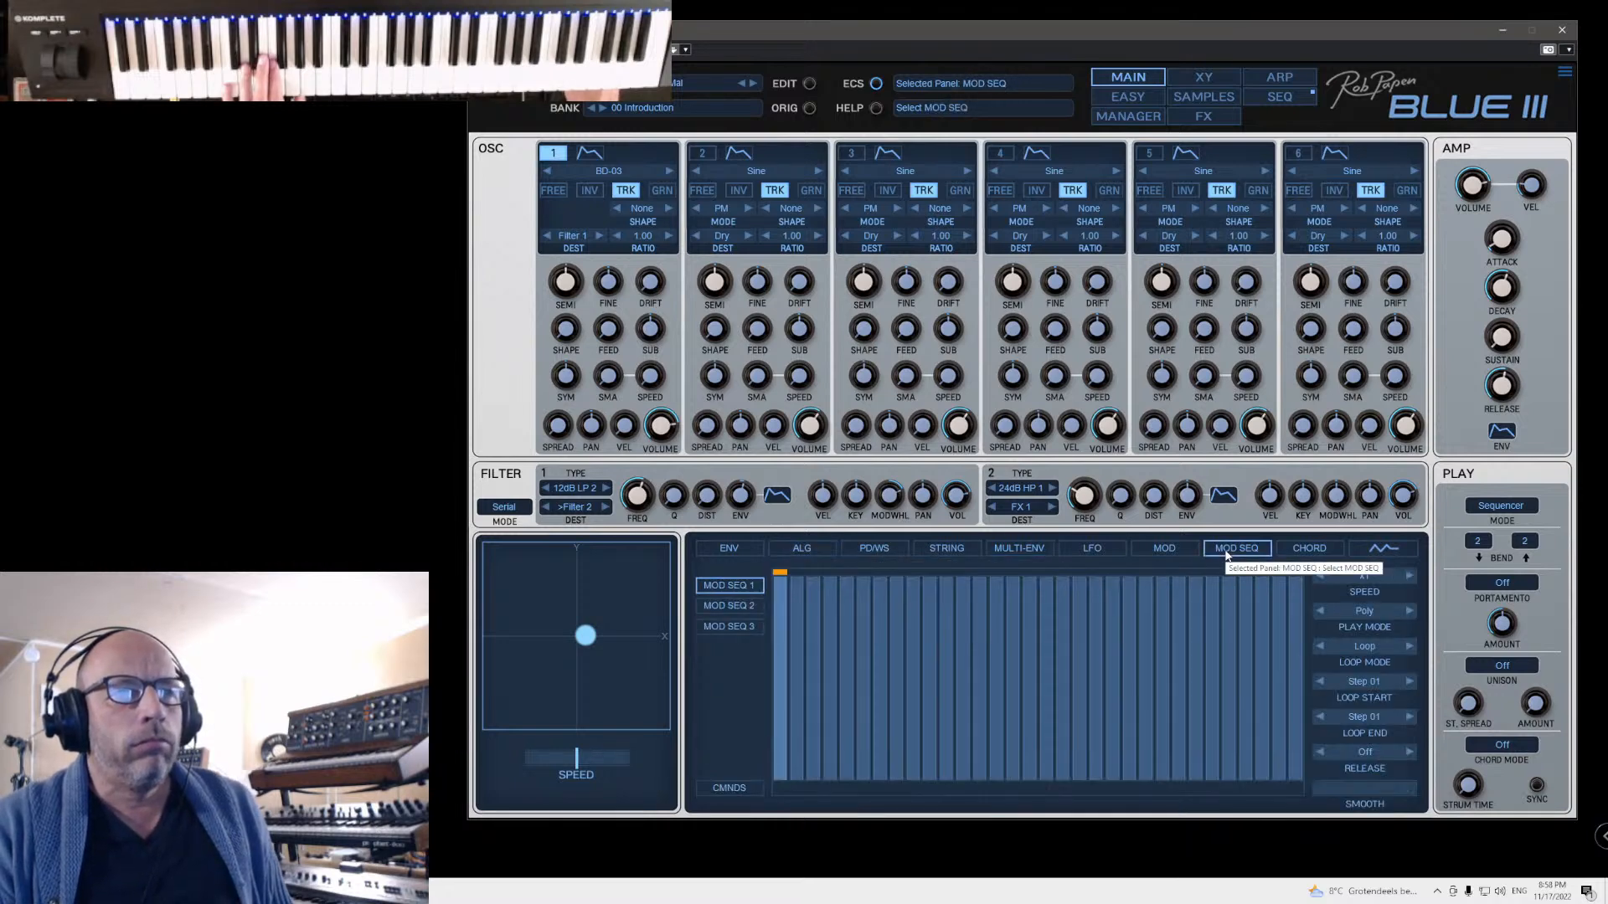
click(1302, 549)
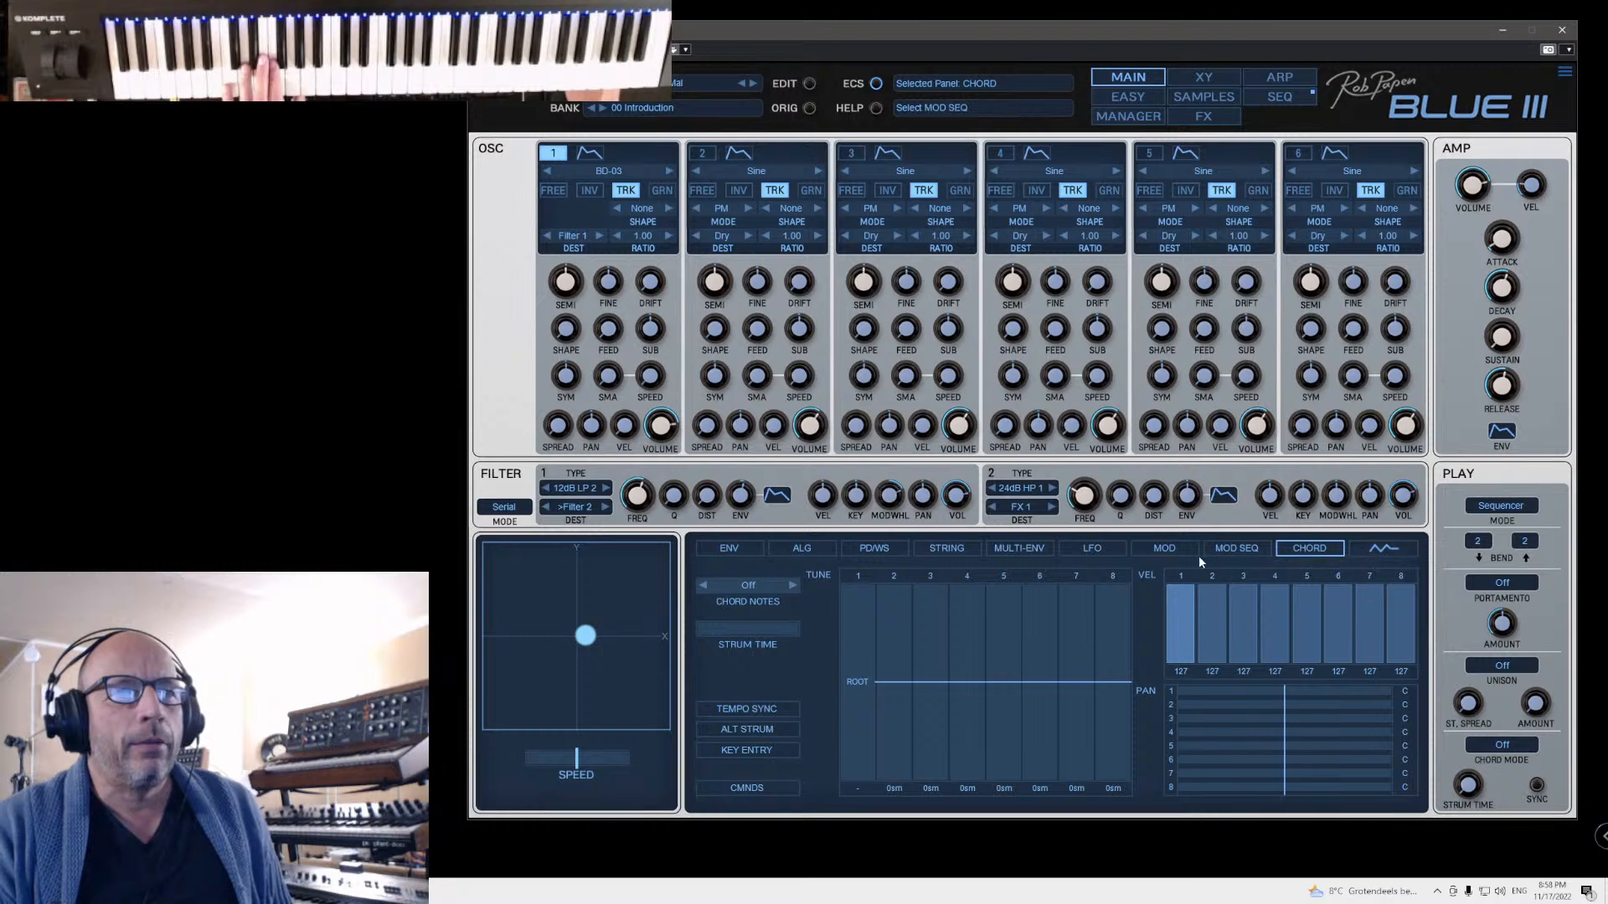
click(1170, 550)
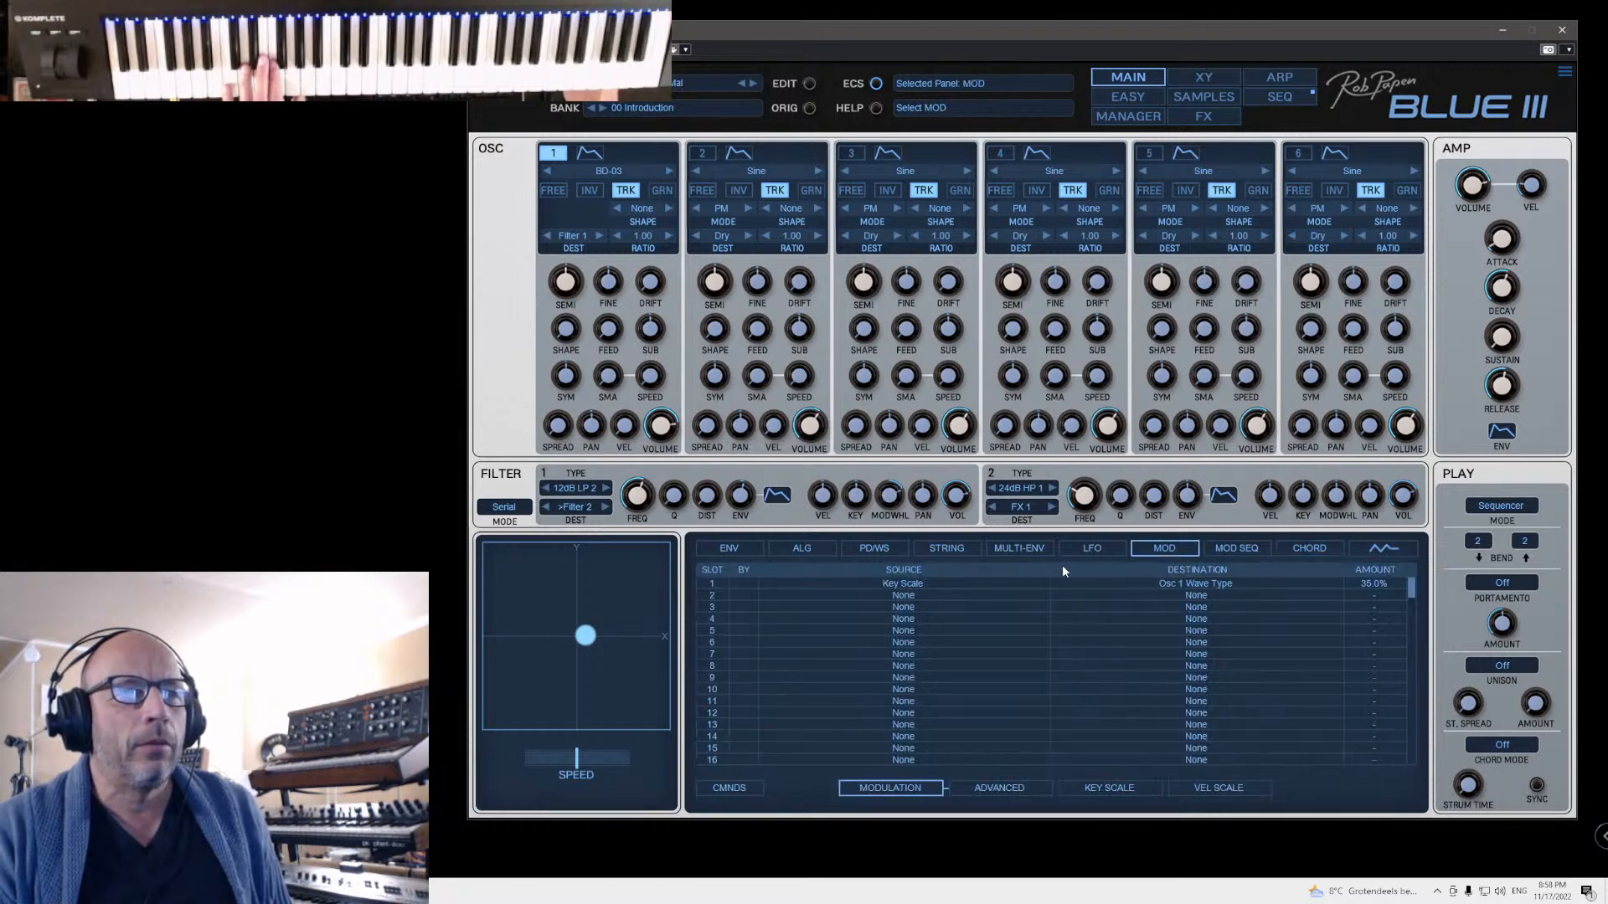
Step: Examine the key scale and velocity scale curves of Mapped Seq JoMal and return to its modulation slots
click(1125, 788)
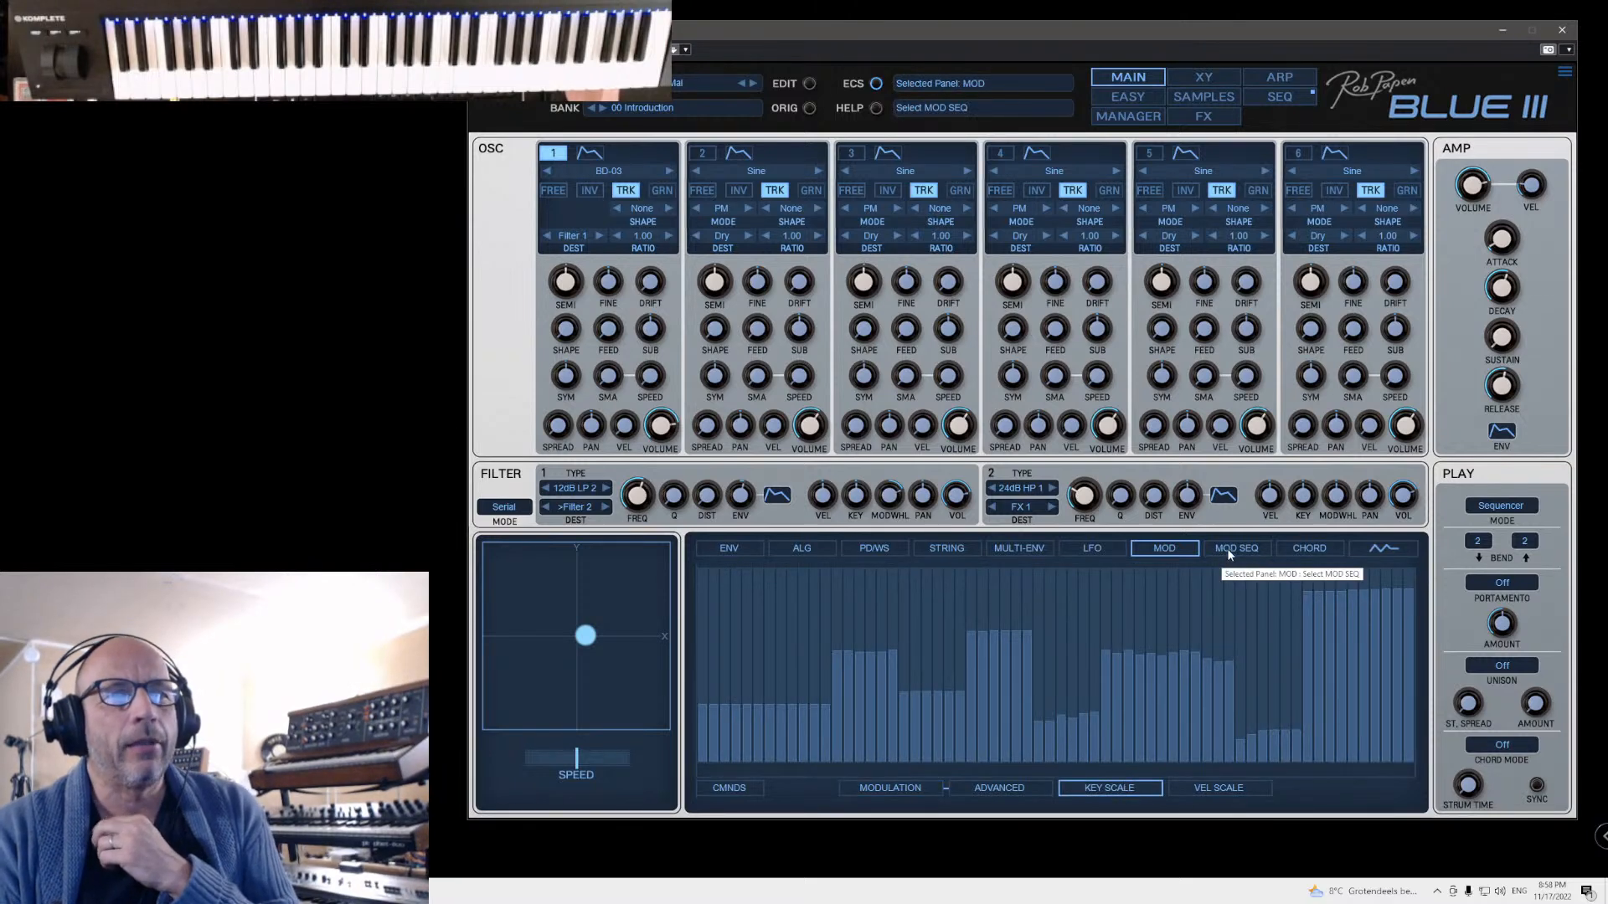
click(1199, 790)
click(1119, 791)
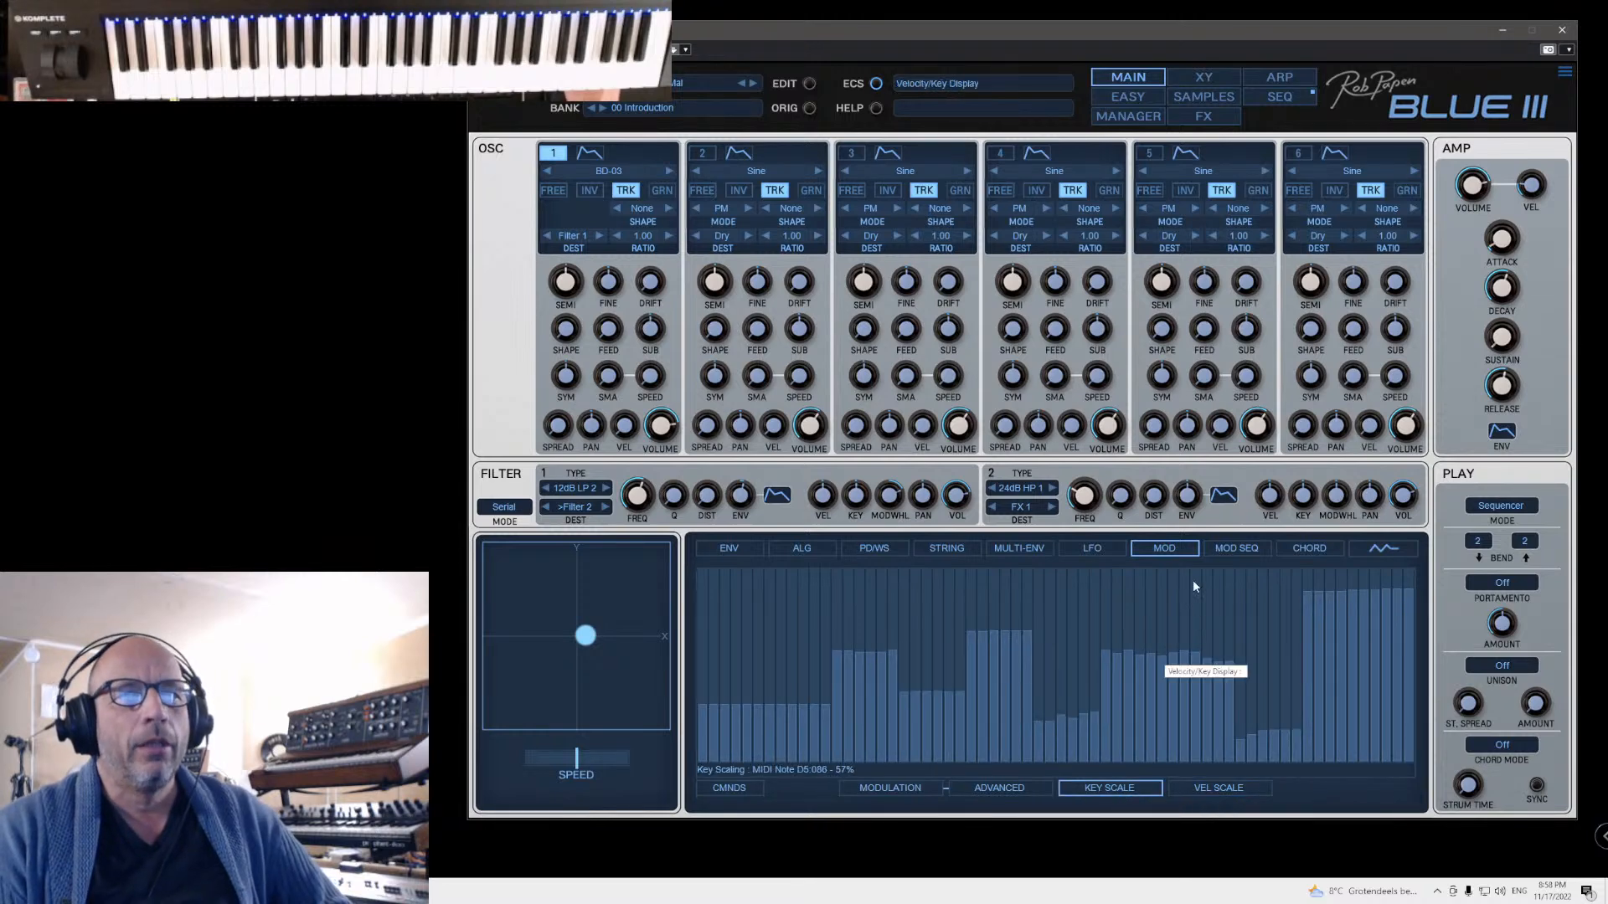
click(890, 789)
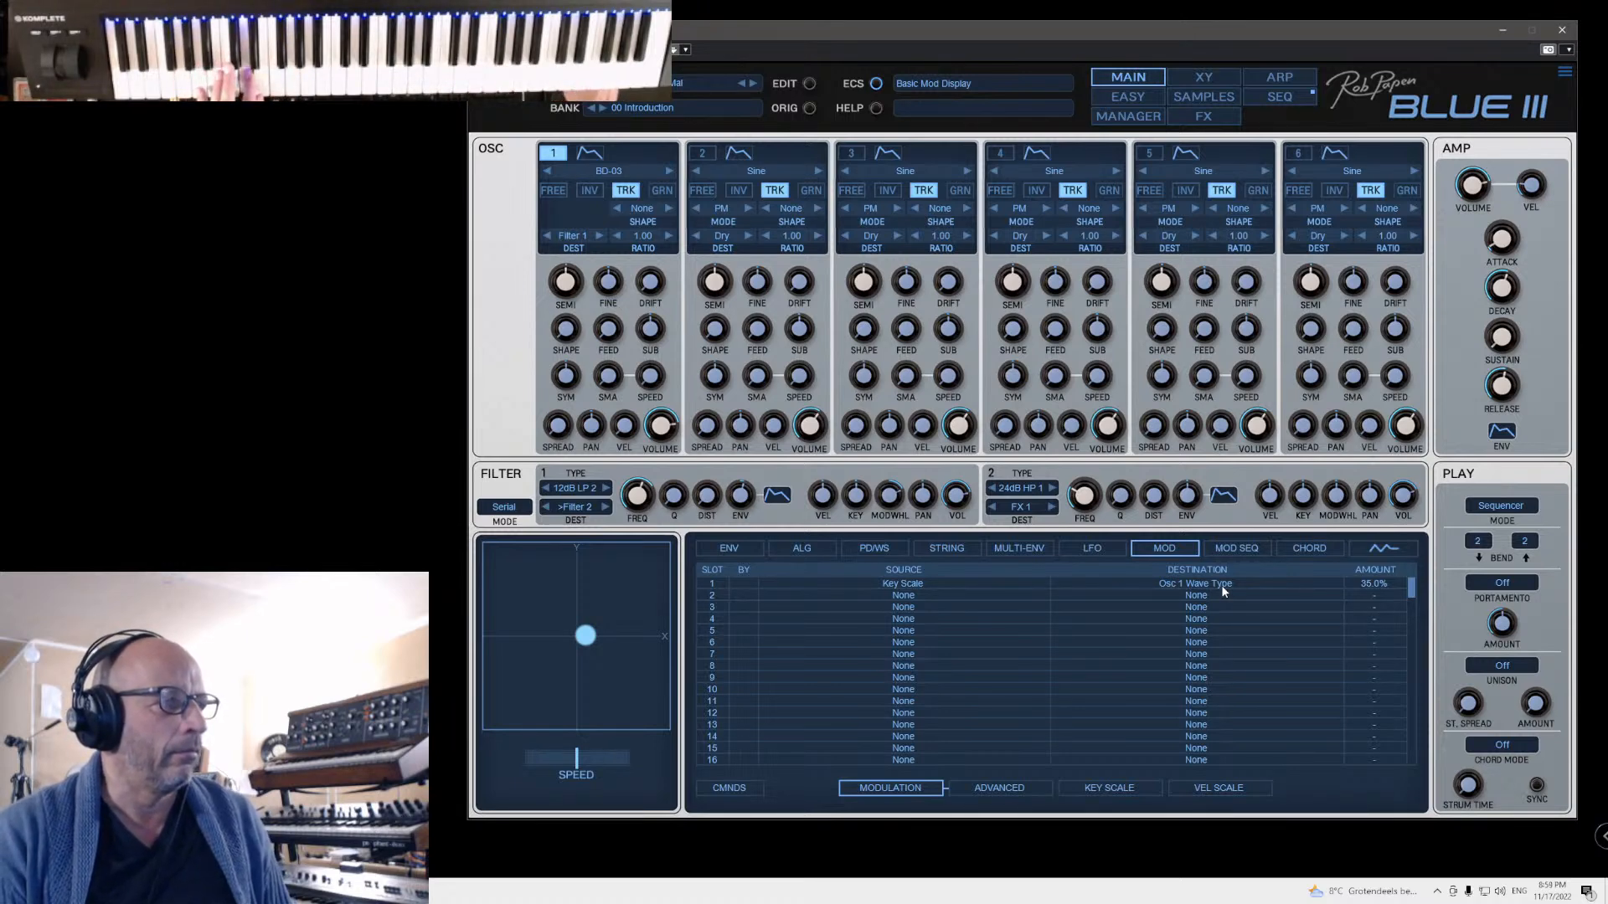
Step: Load the preset East Wind JoMal, audition oscillator 2 by switching it off and on again, and return to the preset manager
click(1151, 116)
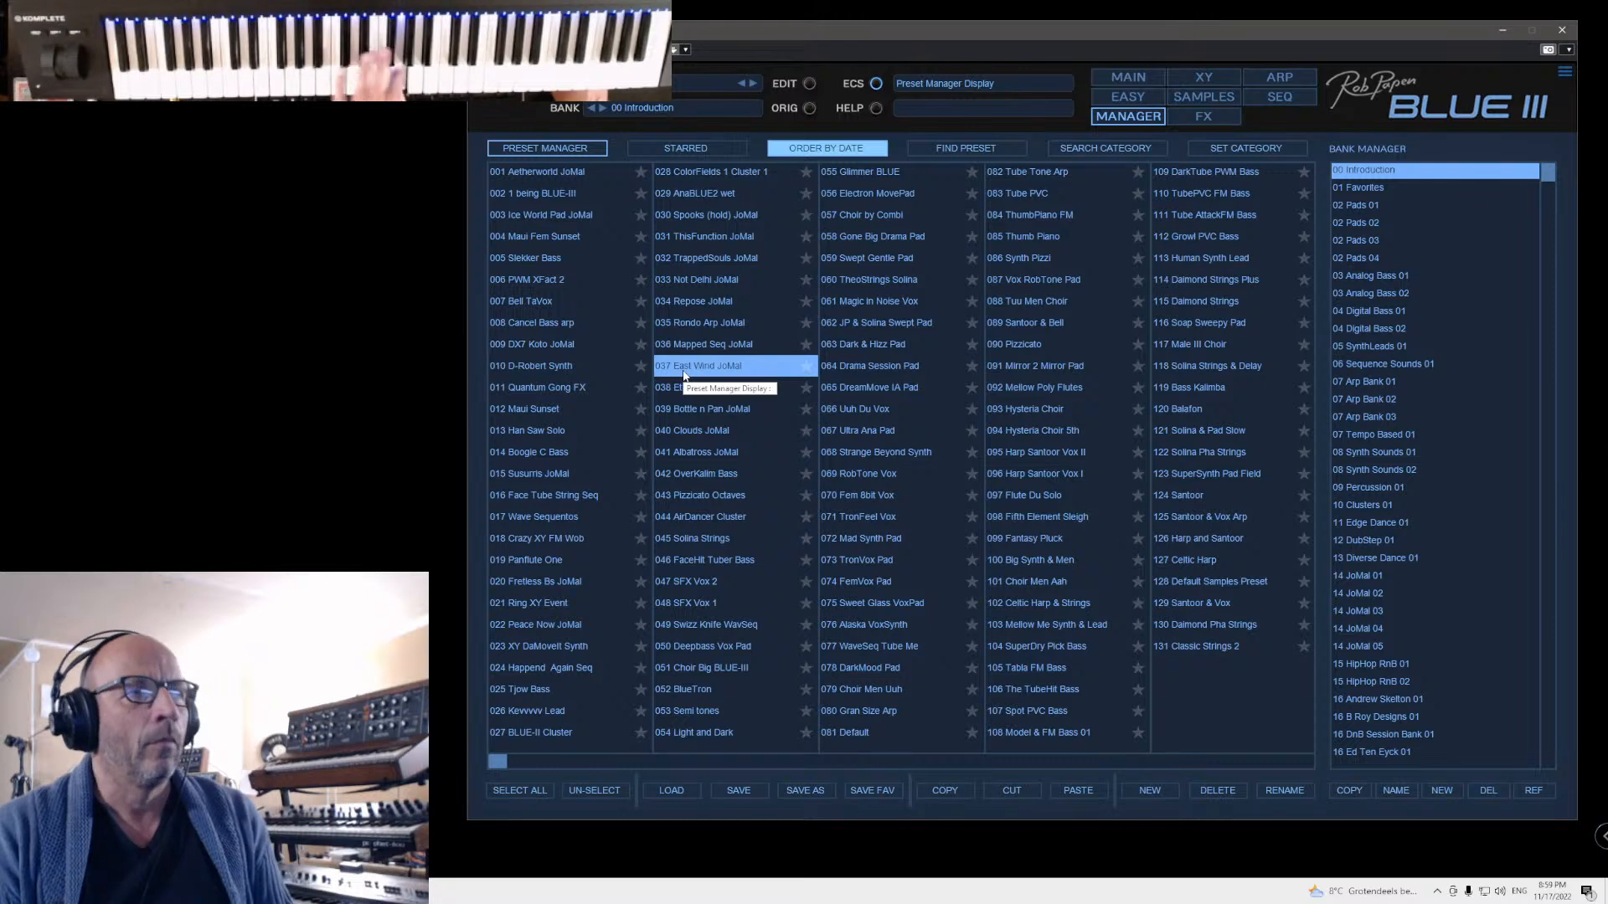
click(1134, 79)
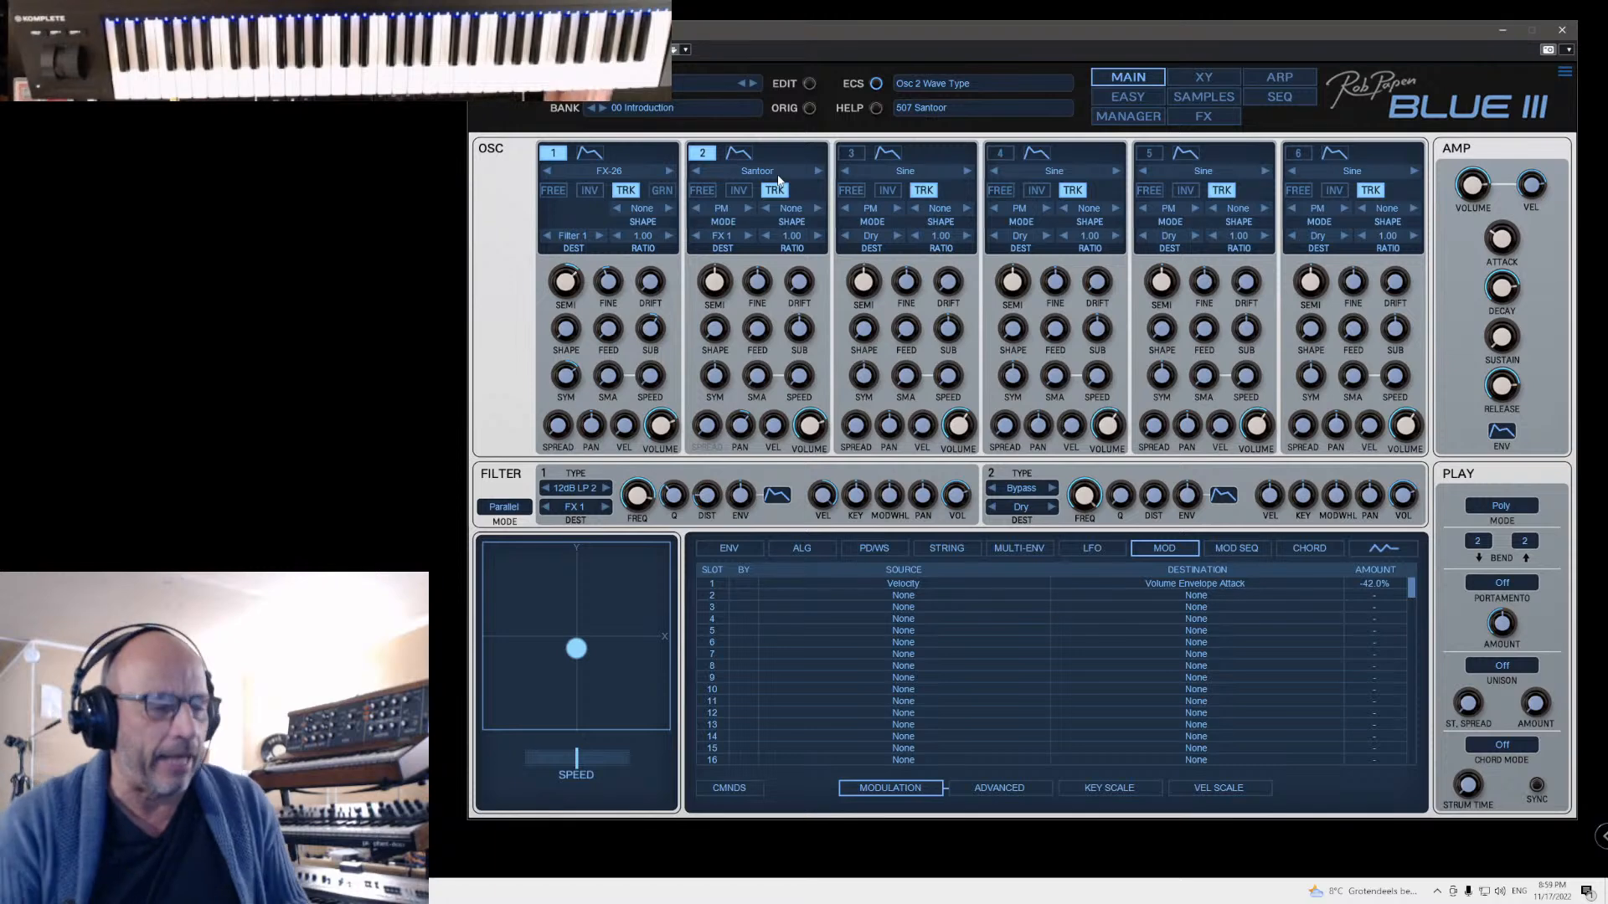
click(704, 155)
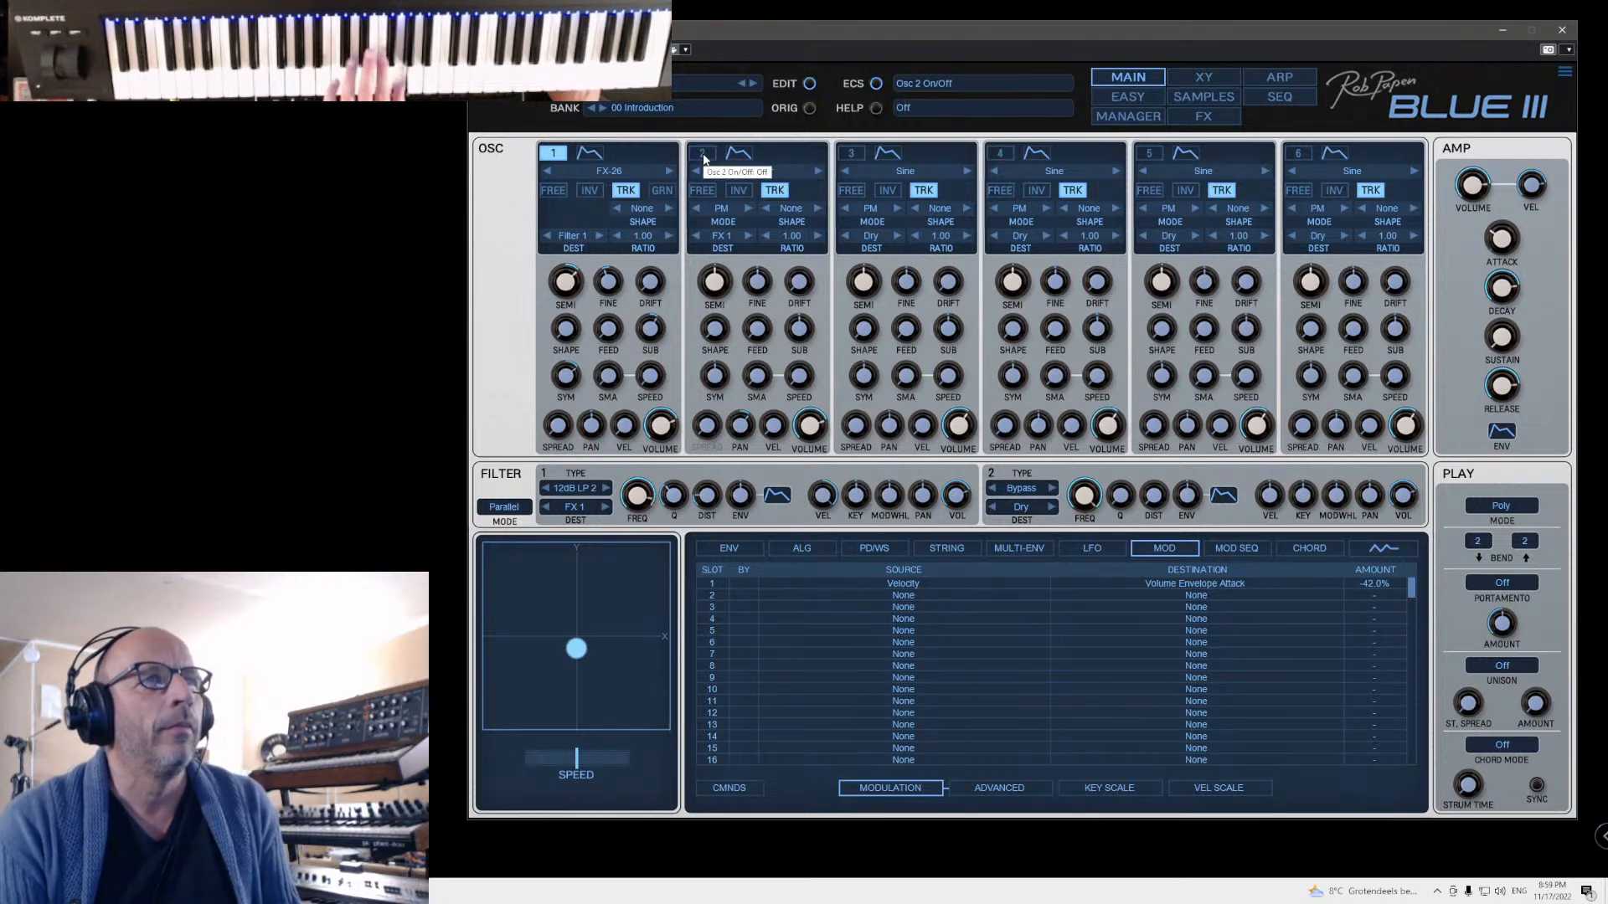
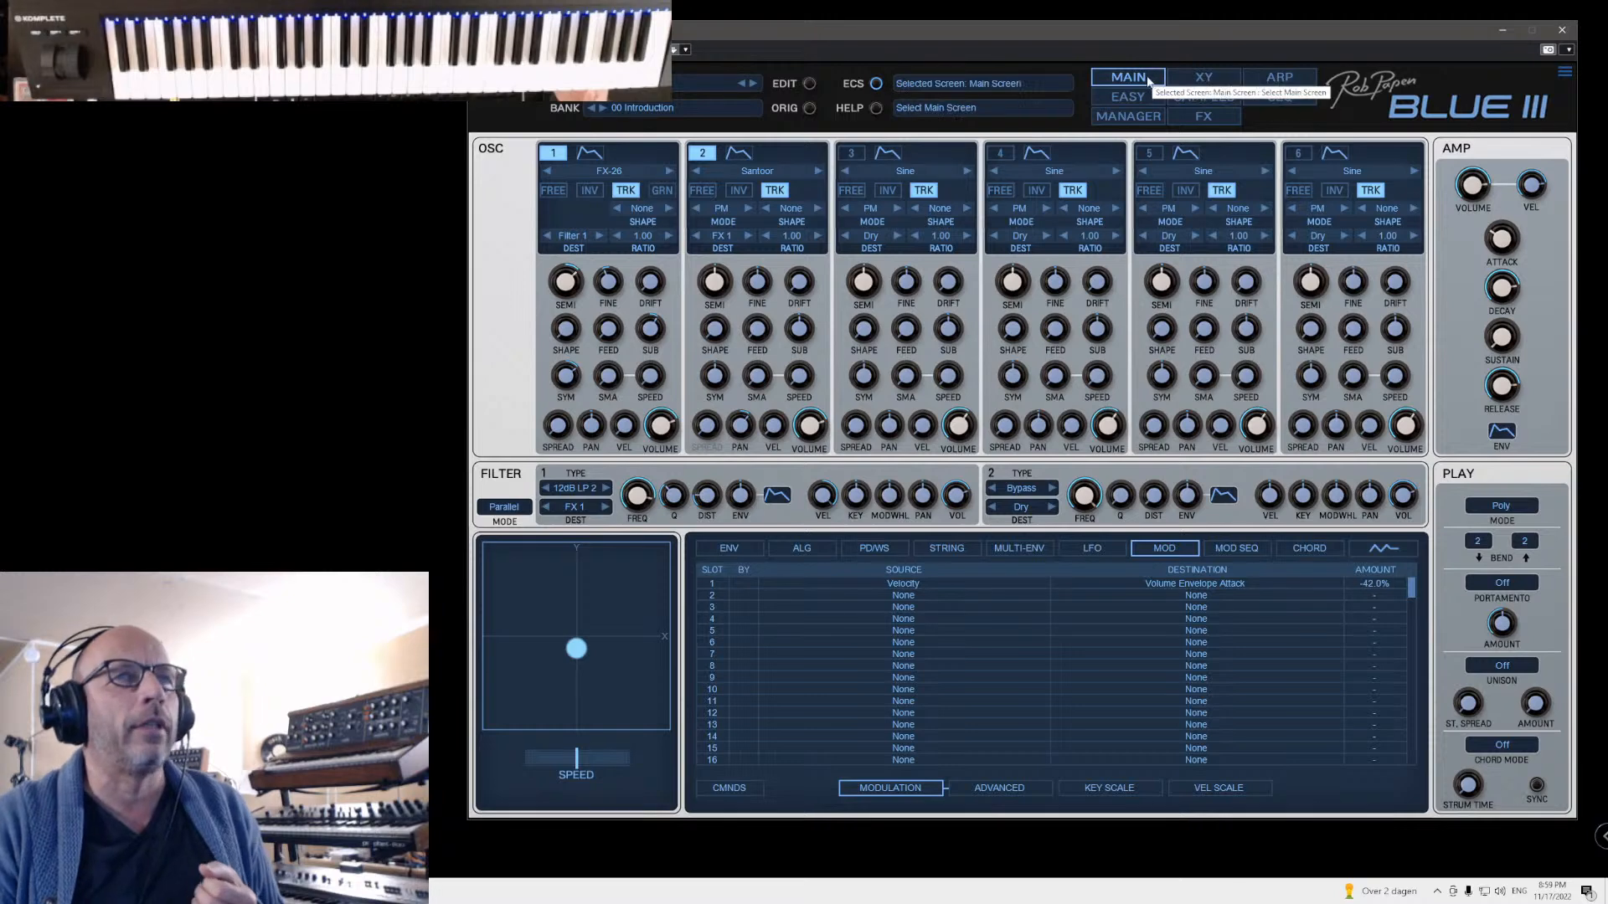
click(1129, 117)
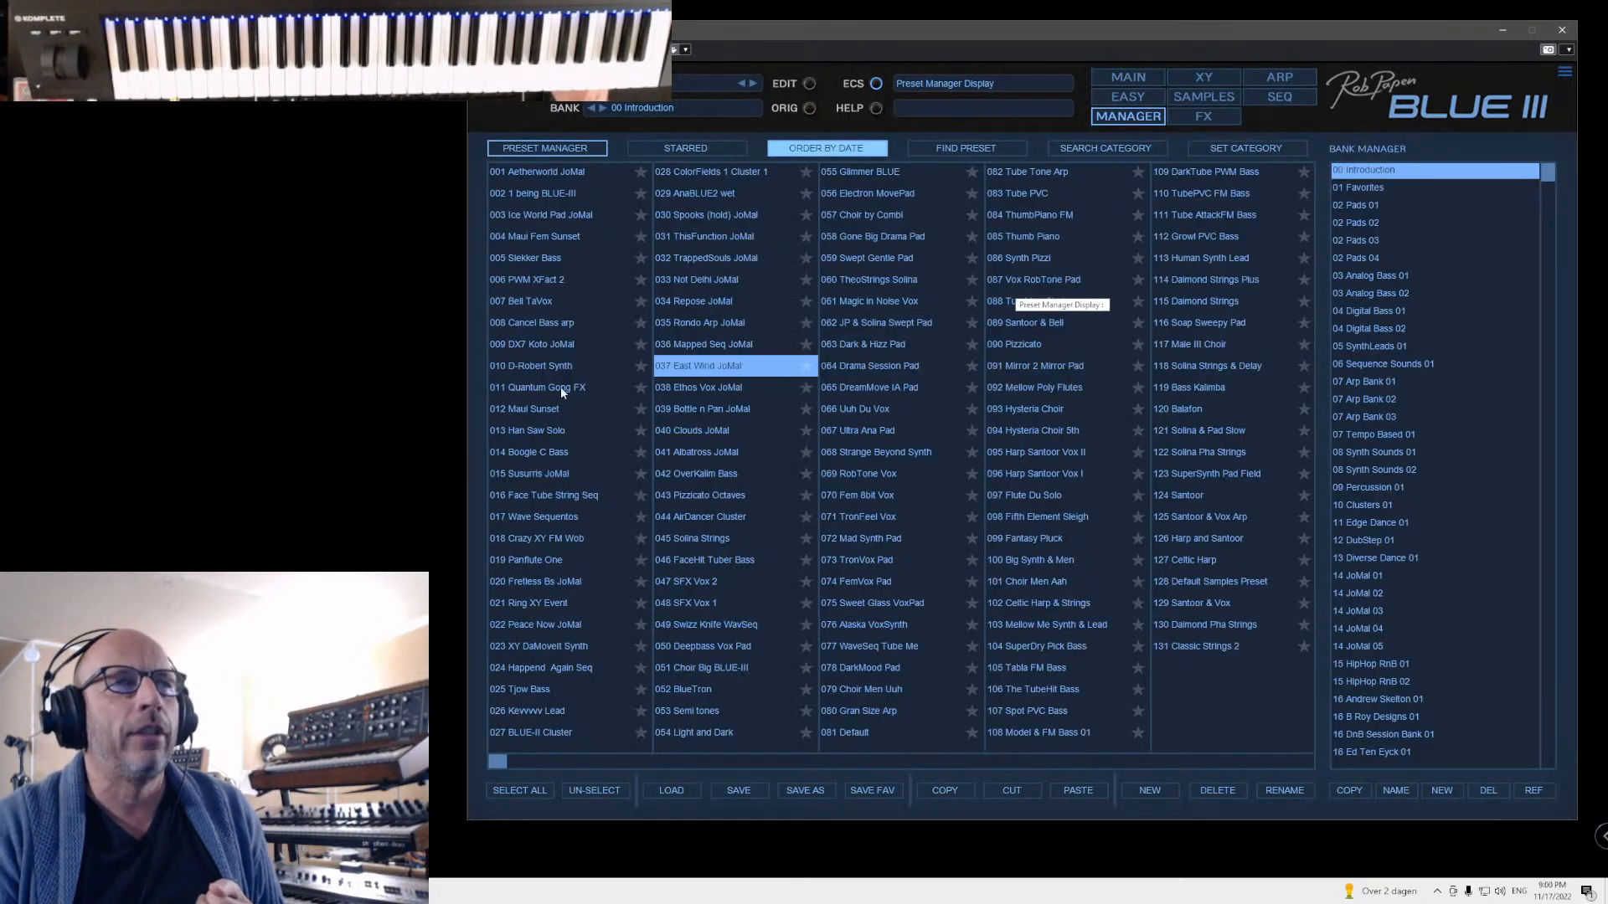
Step: Load the preset Bottle n Pan JoMal, examine its oscillators on the Main screen, and return to the preset manager
click(682, 410)
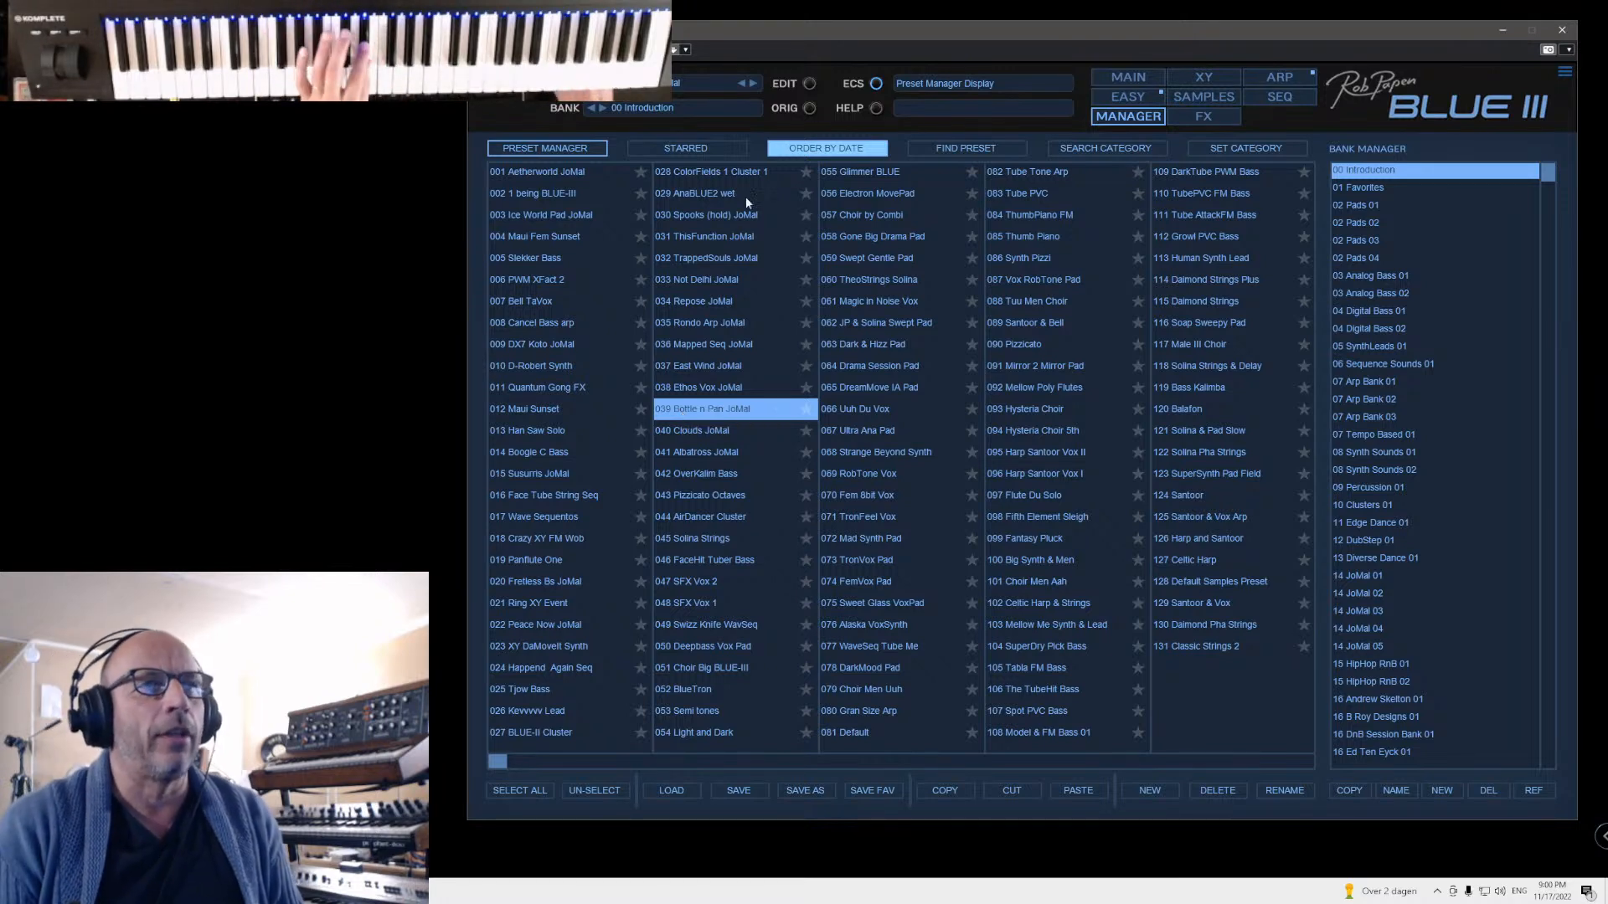
click(1129, 81)
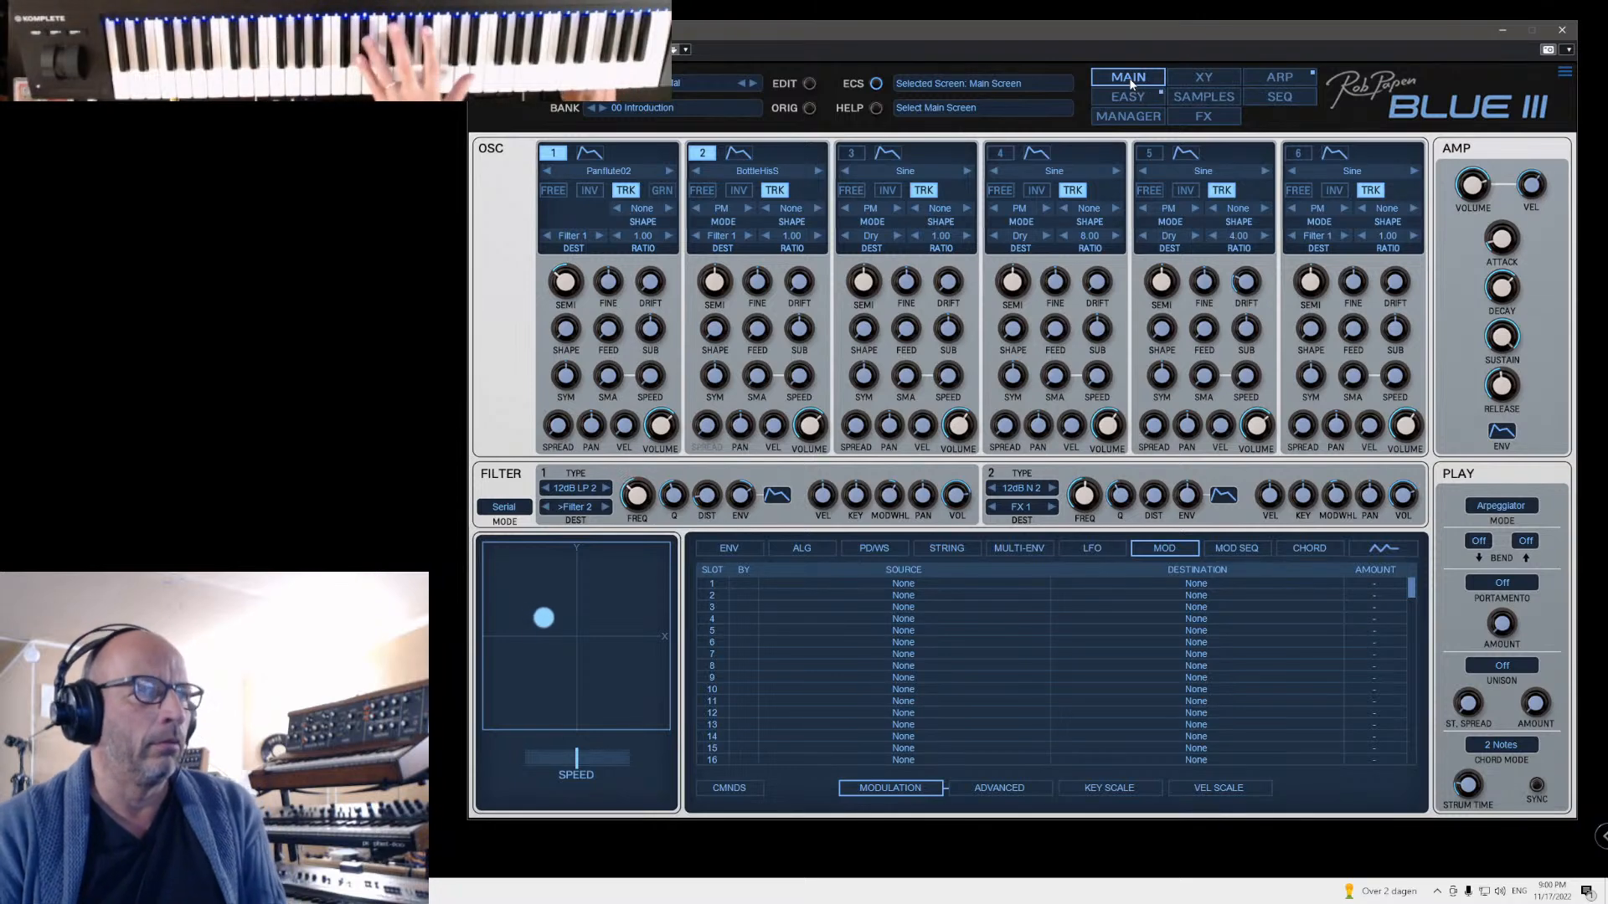
click(1144, 118)
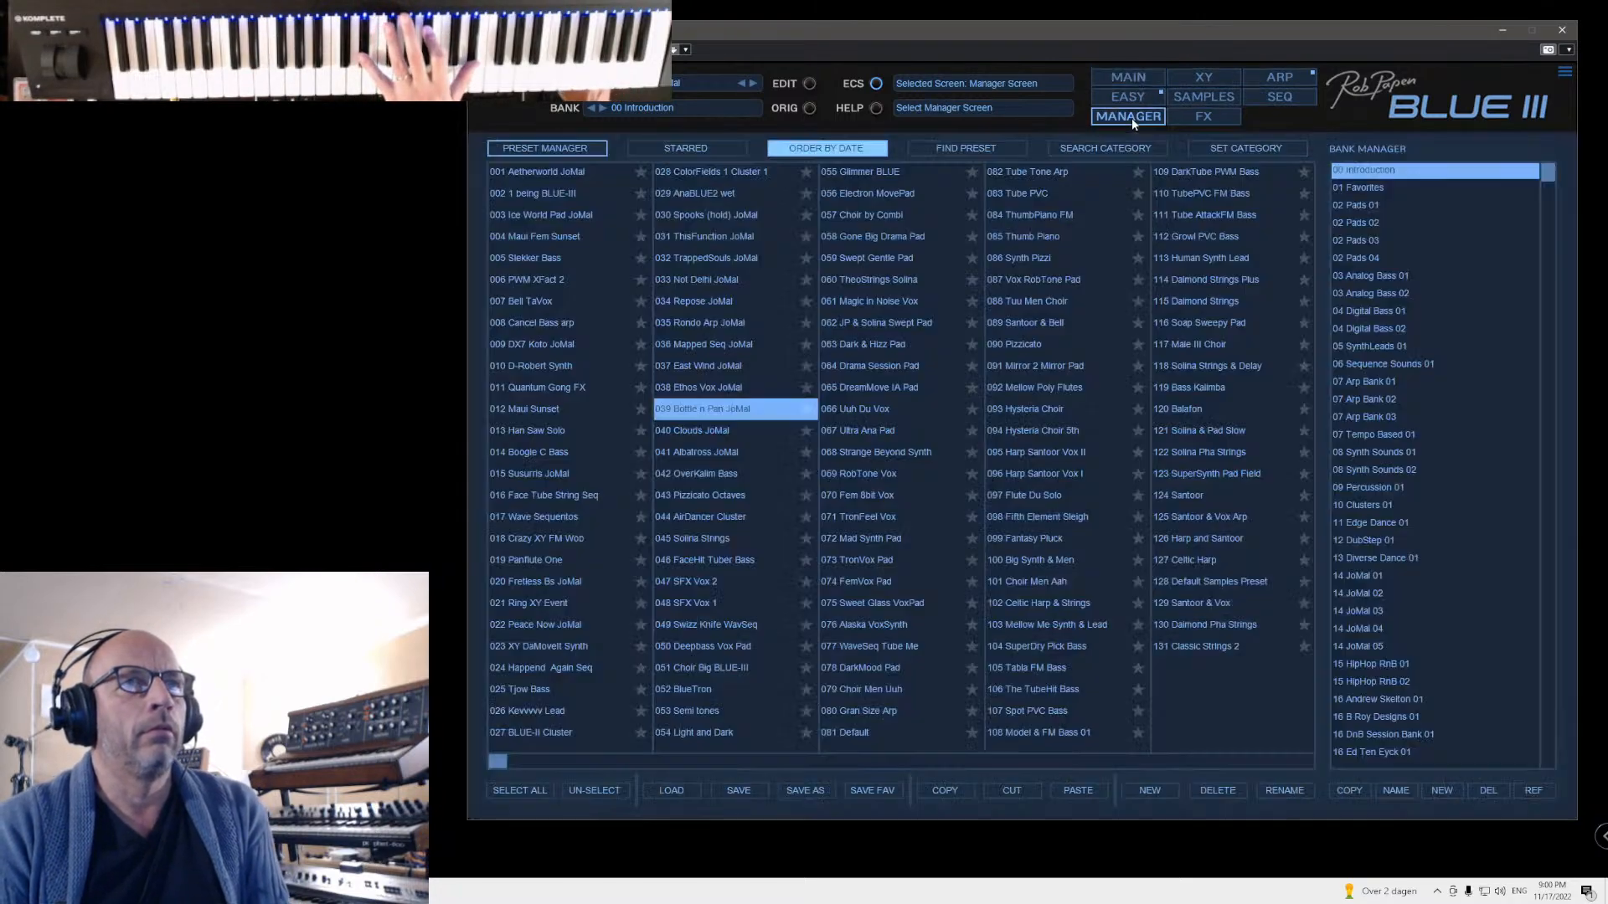
Step: Load the preset OverKalim Bass from the Introduction bank, and reopen bank 14 JoMal 05
click(683, 475)
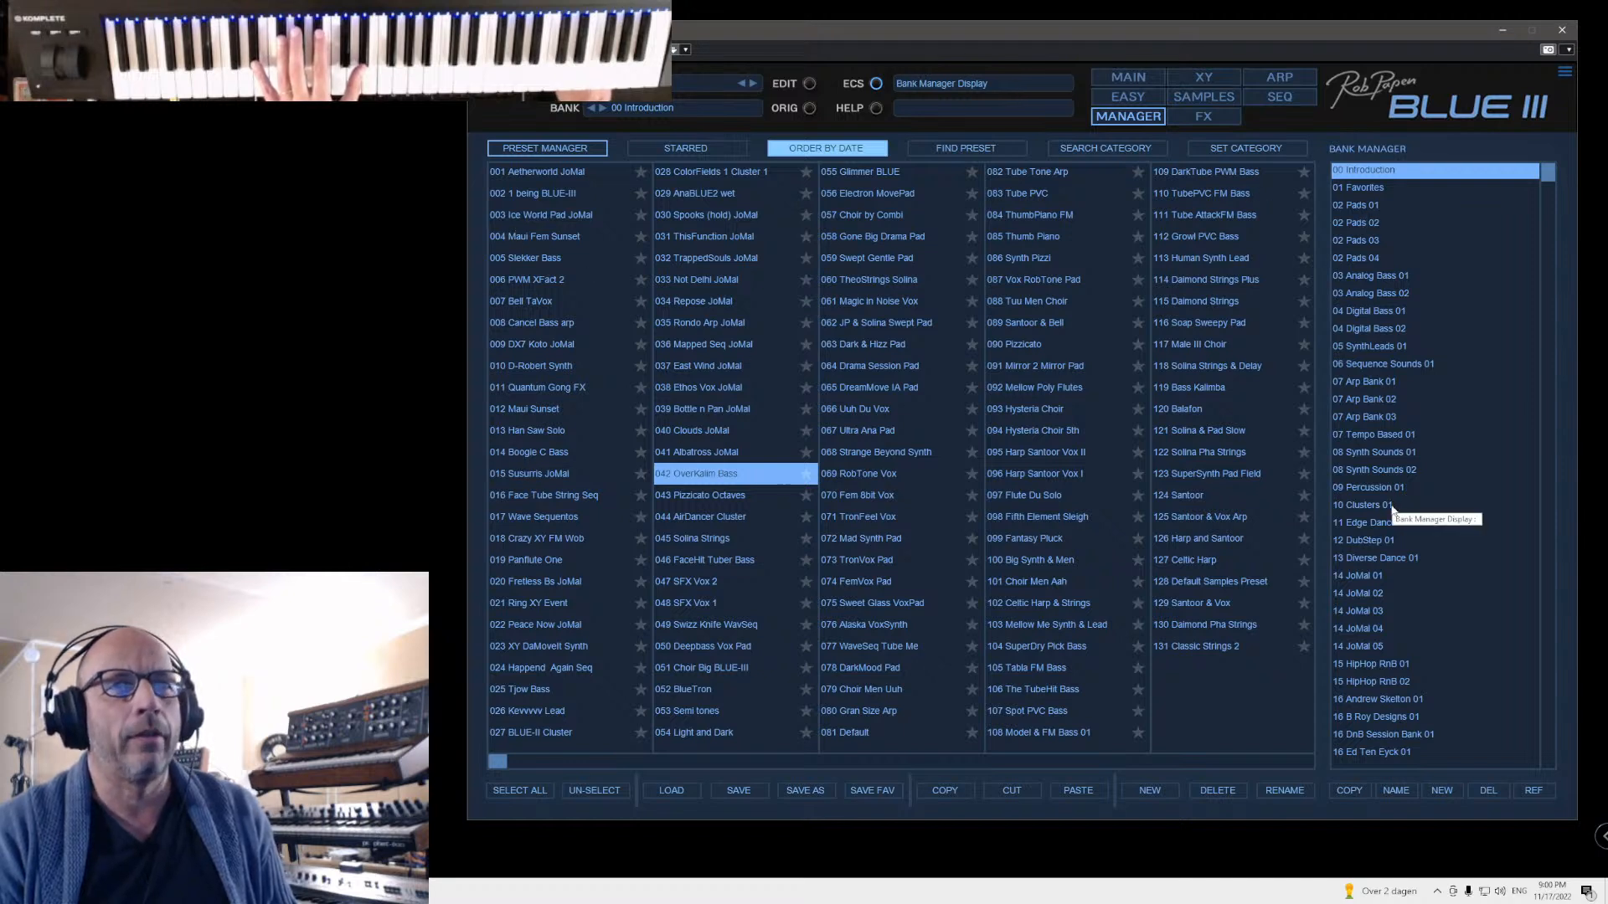
click(1358, 646)
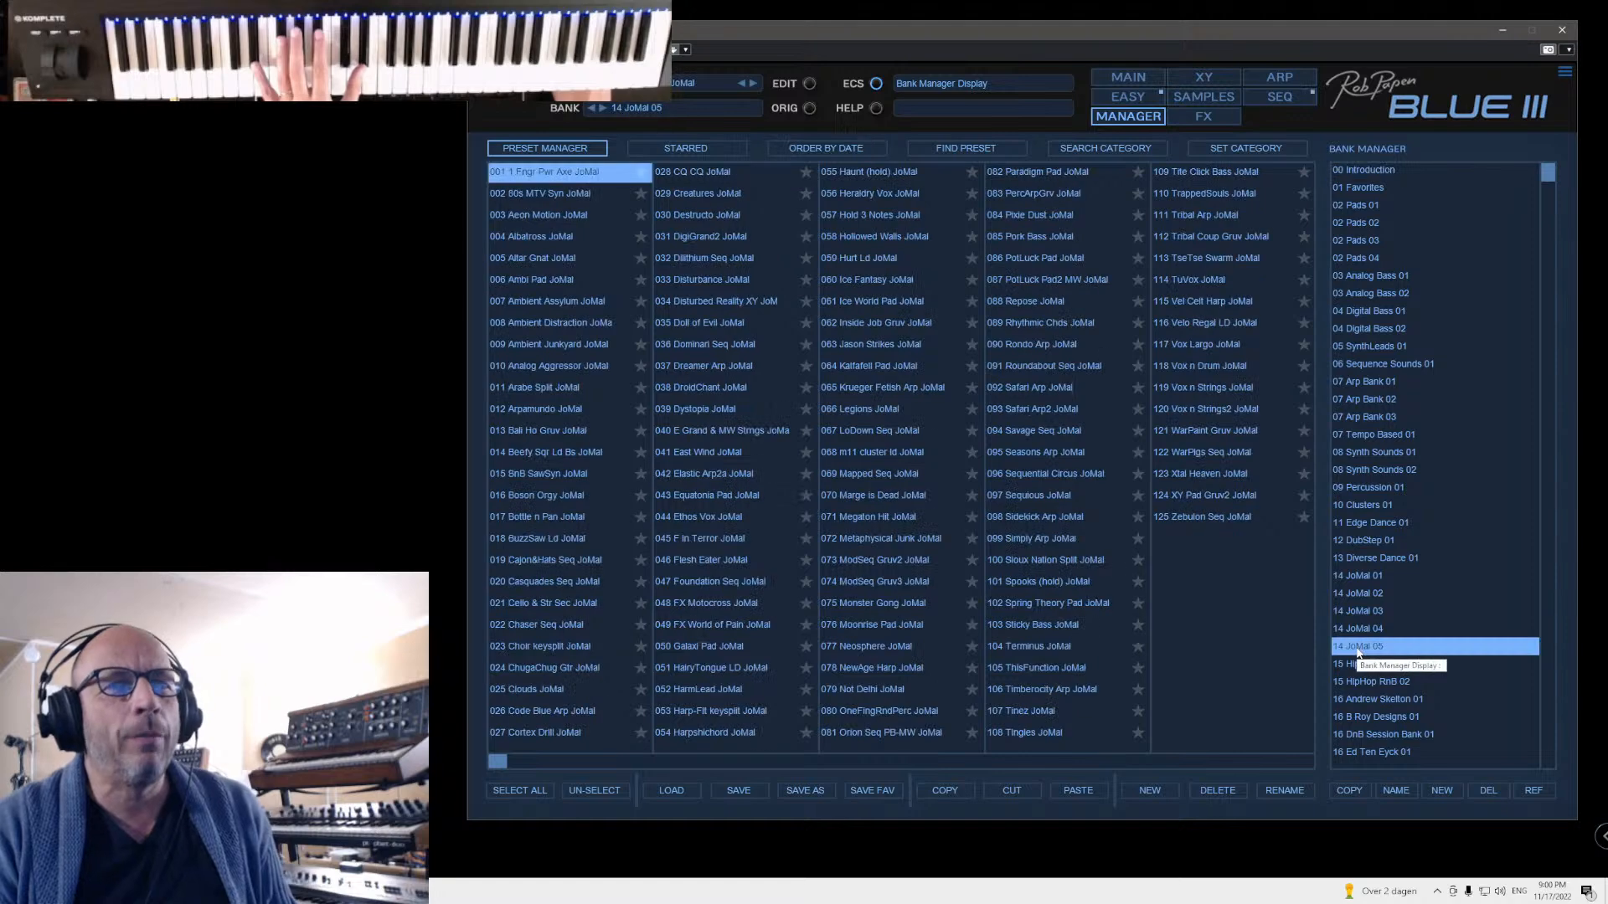
Step: Order the 14 JoMal 05 presets by date, and load Safari Arp2 JoMal followed by Safari Arp JoMal to audition both
click(832, 151)
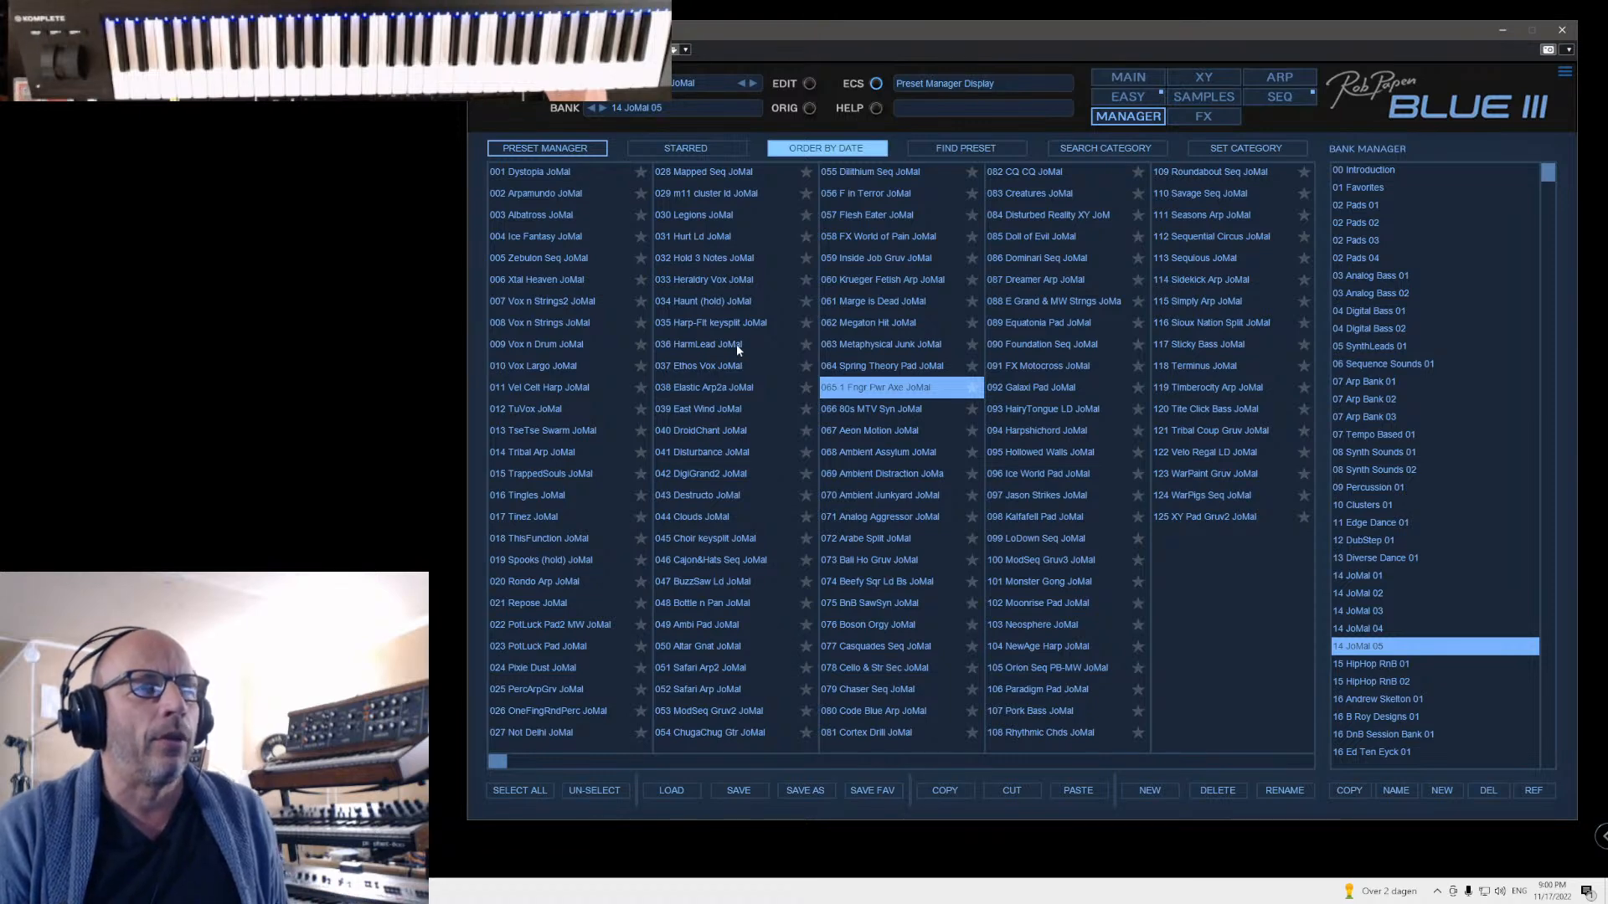
click(670, 669)
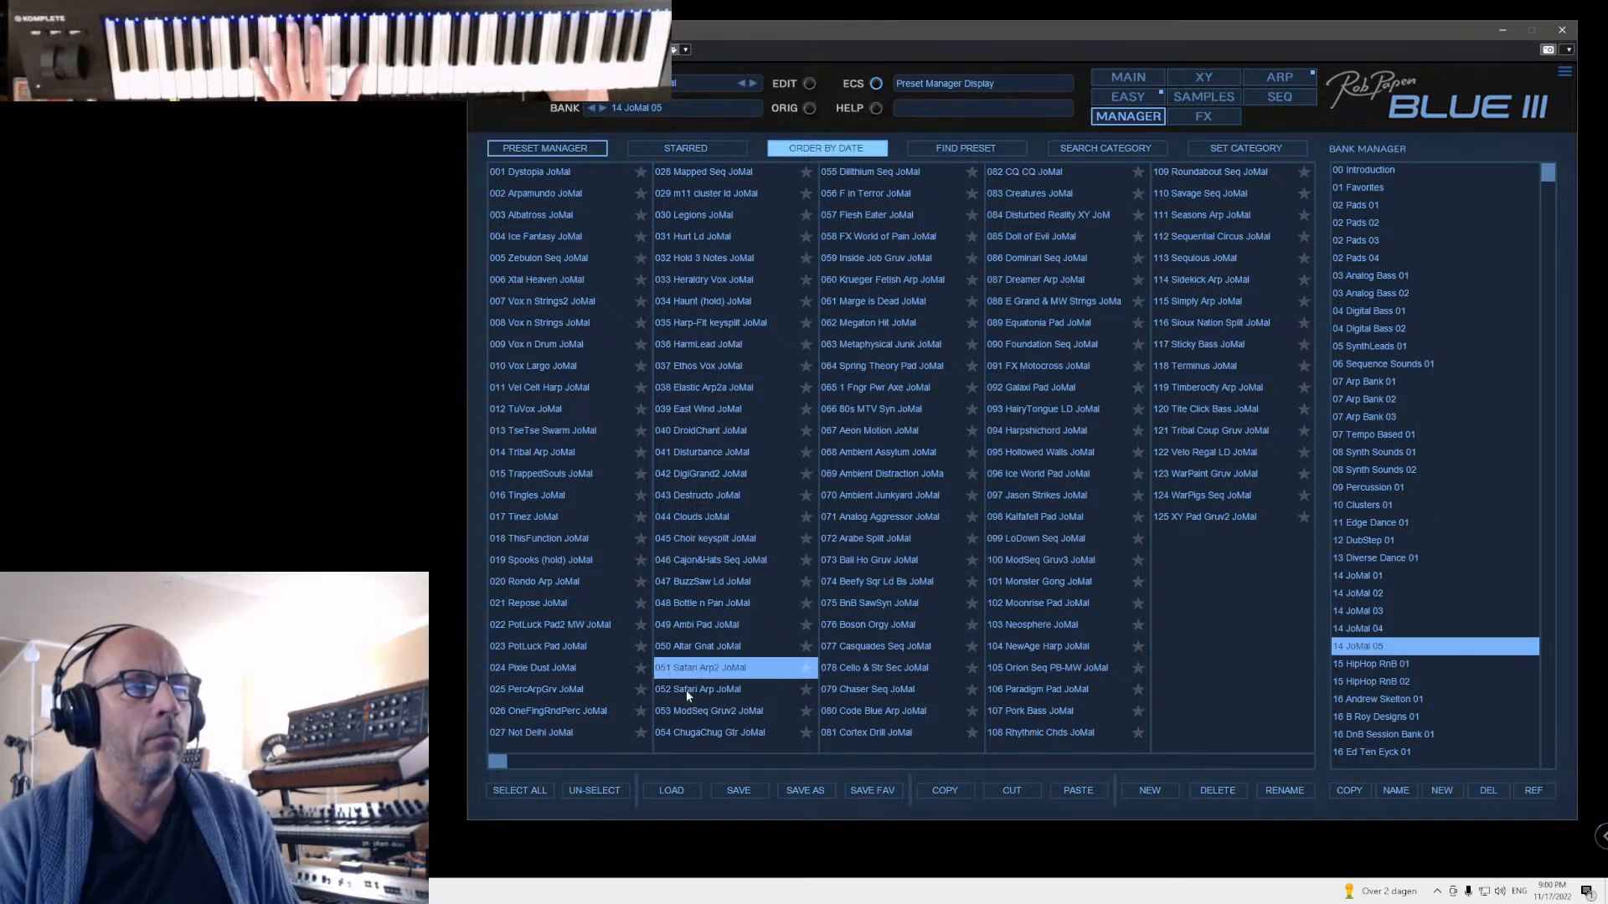
click(687, 691)
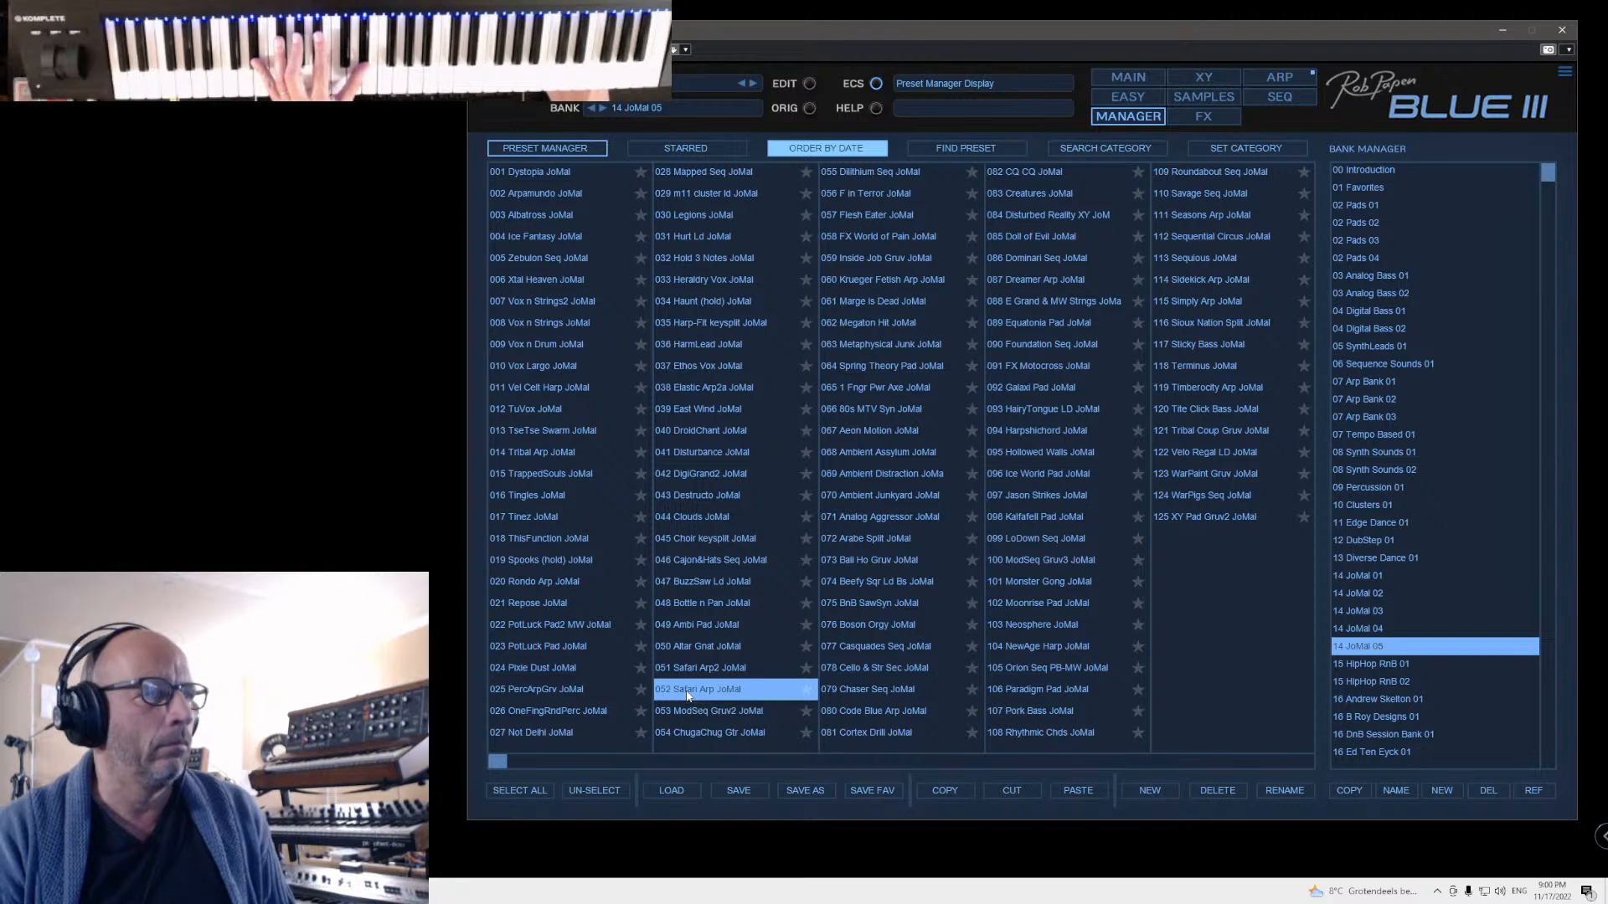
Step: Load the preset PotLuck Pad JoMal, examine its oscillators and modulation slots on the Main screen, and return to the preset manager
click(542, 657)
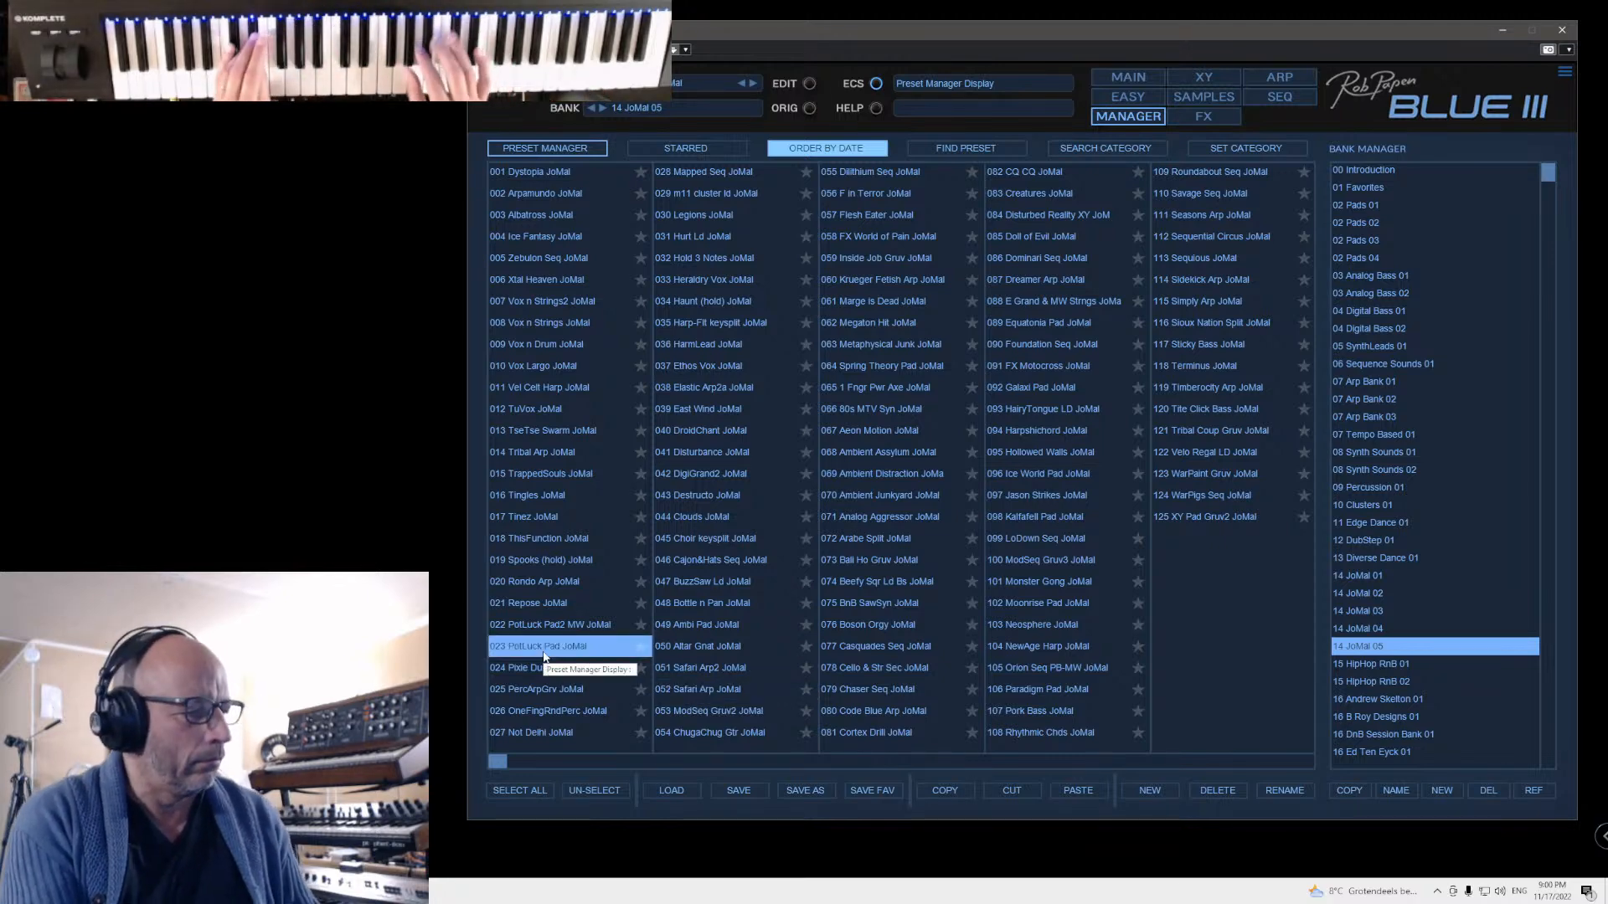
click(1125, 78)
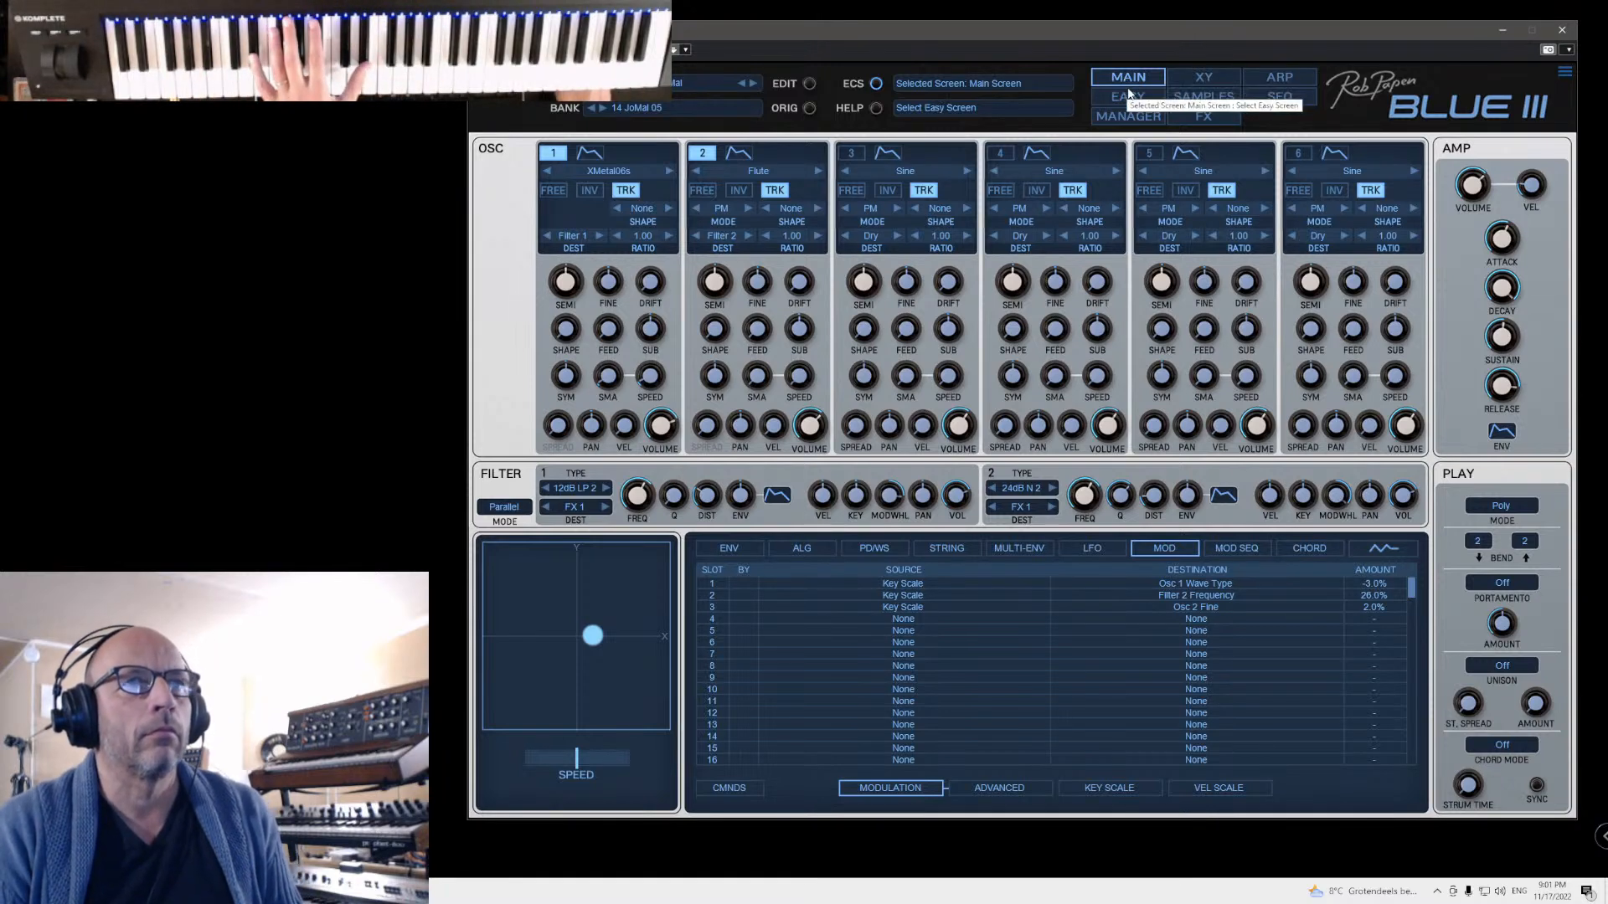
click(1128, 115)
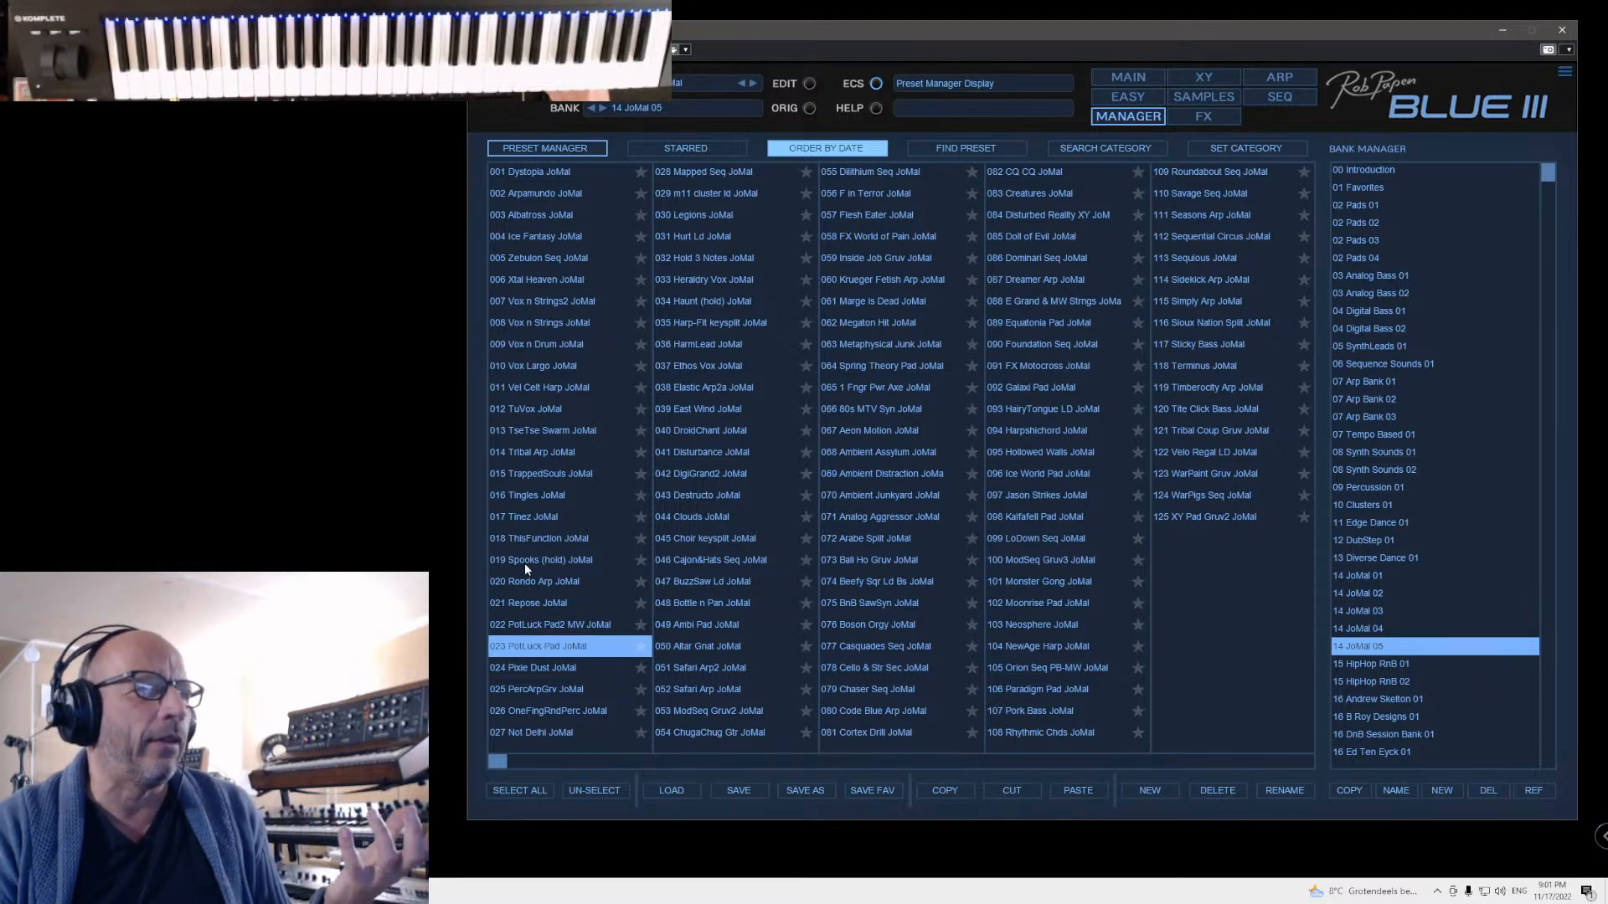
Step: Load the preset Tinez JoMal, examine its oscillators and the oscillator 3 envelope, and return to the preset manager
click(520, 517)
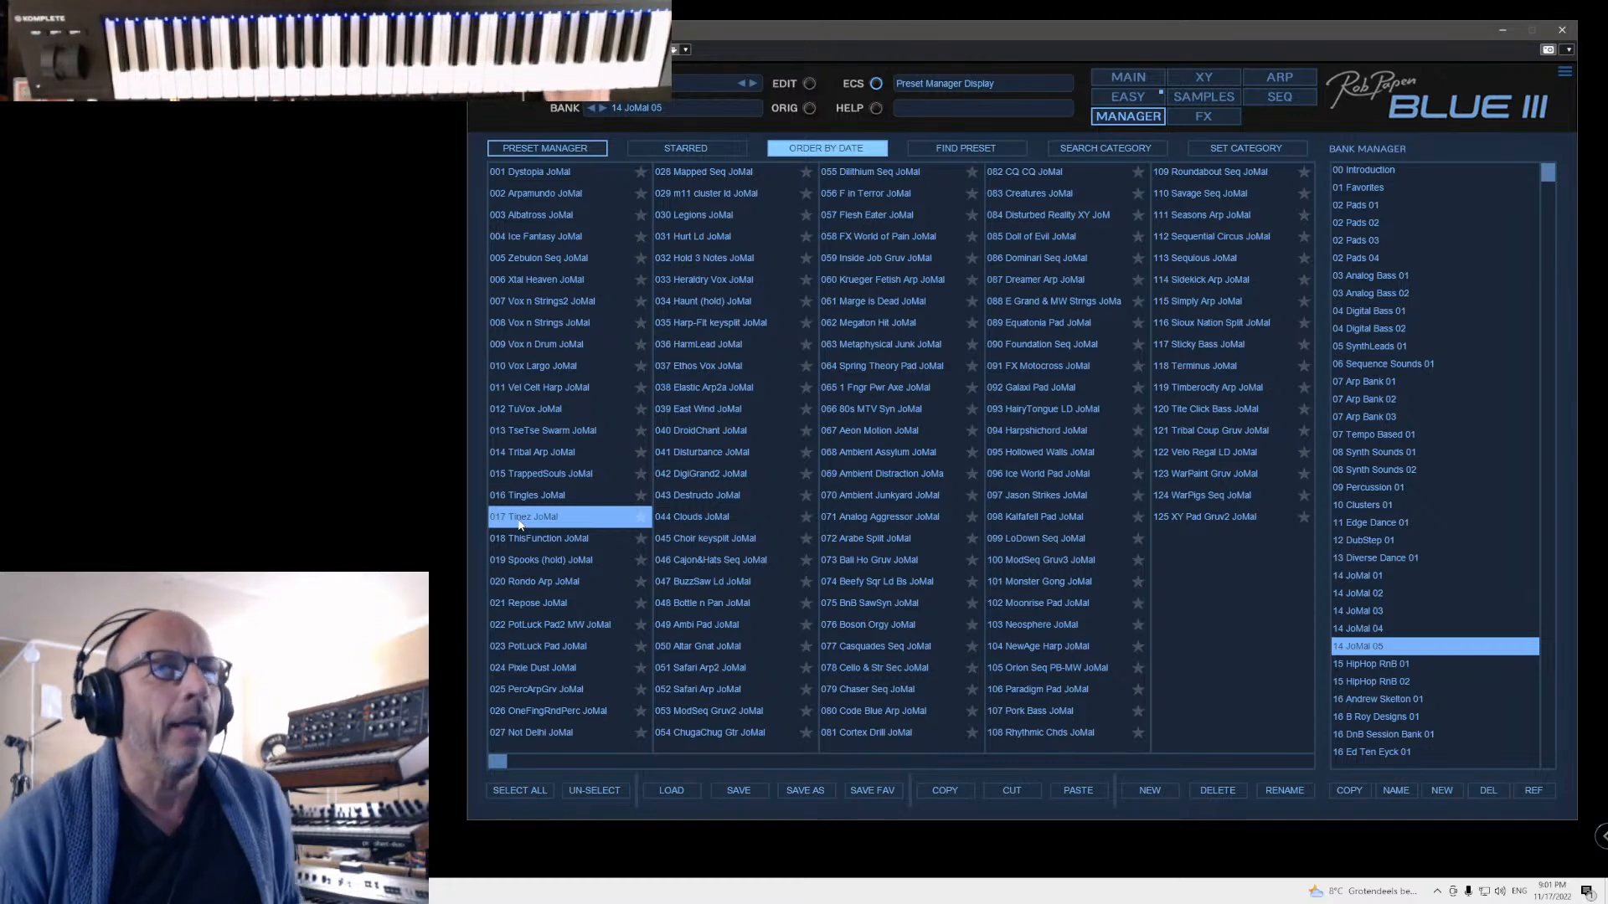
click(1141, 79)
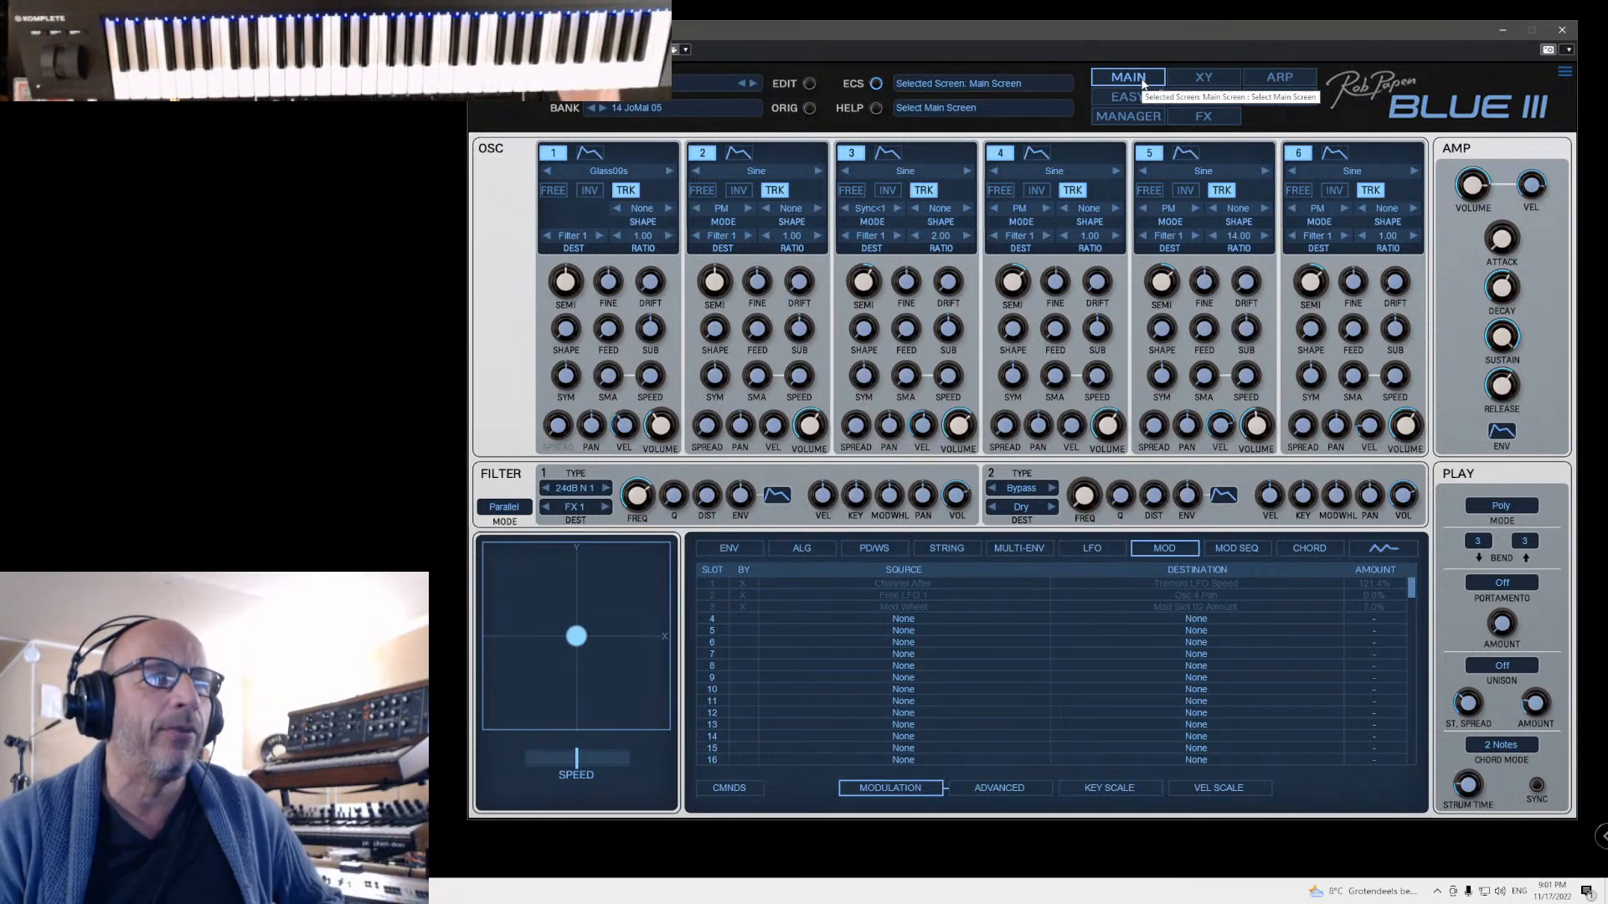
click(742, 550)
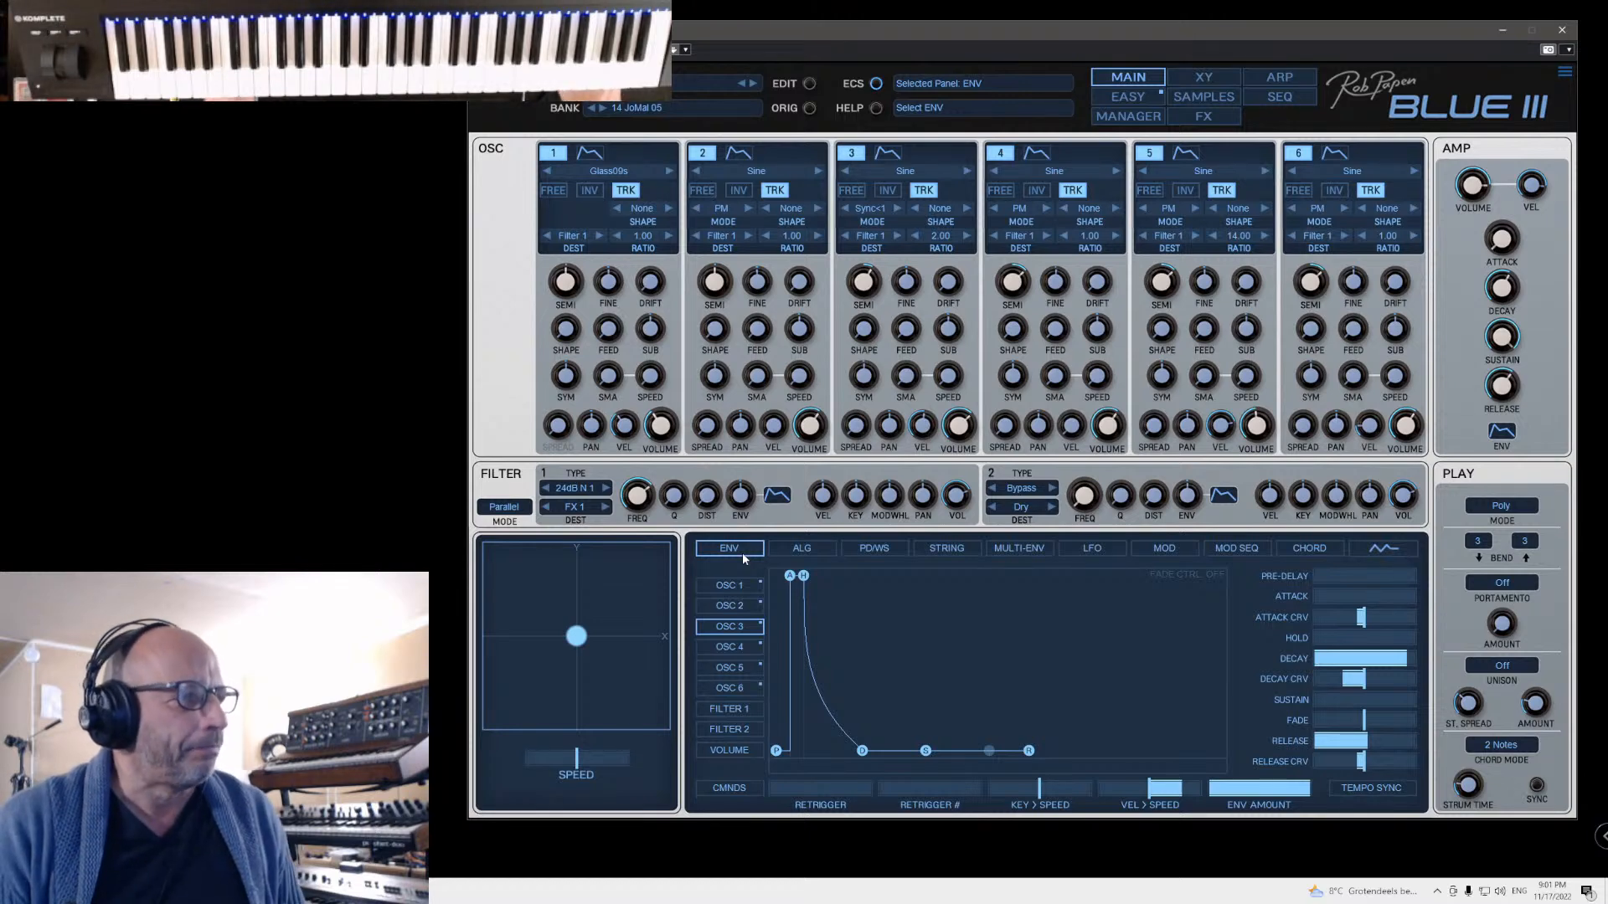
click(1122, 114)
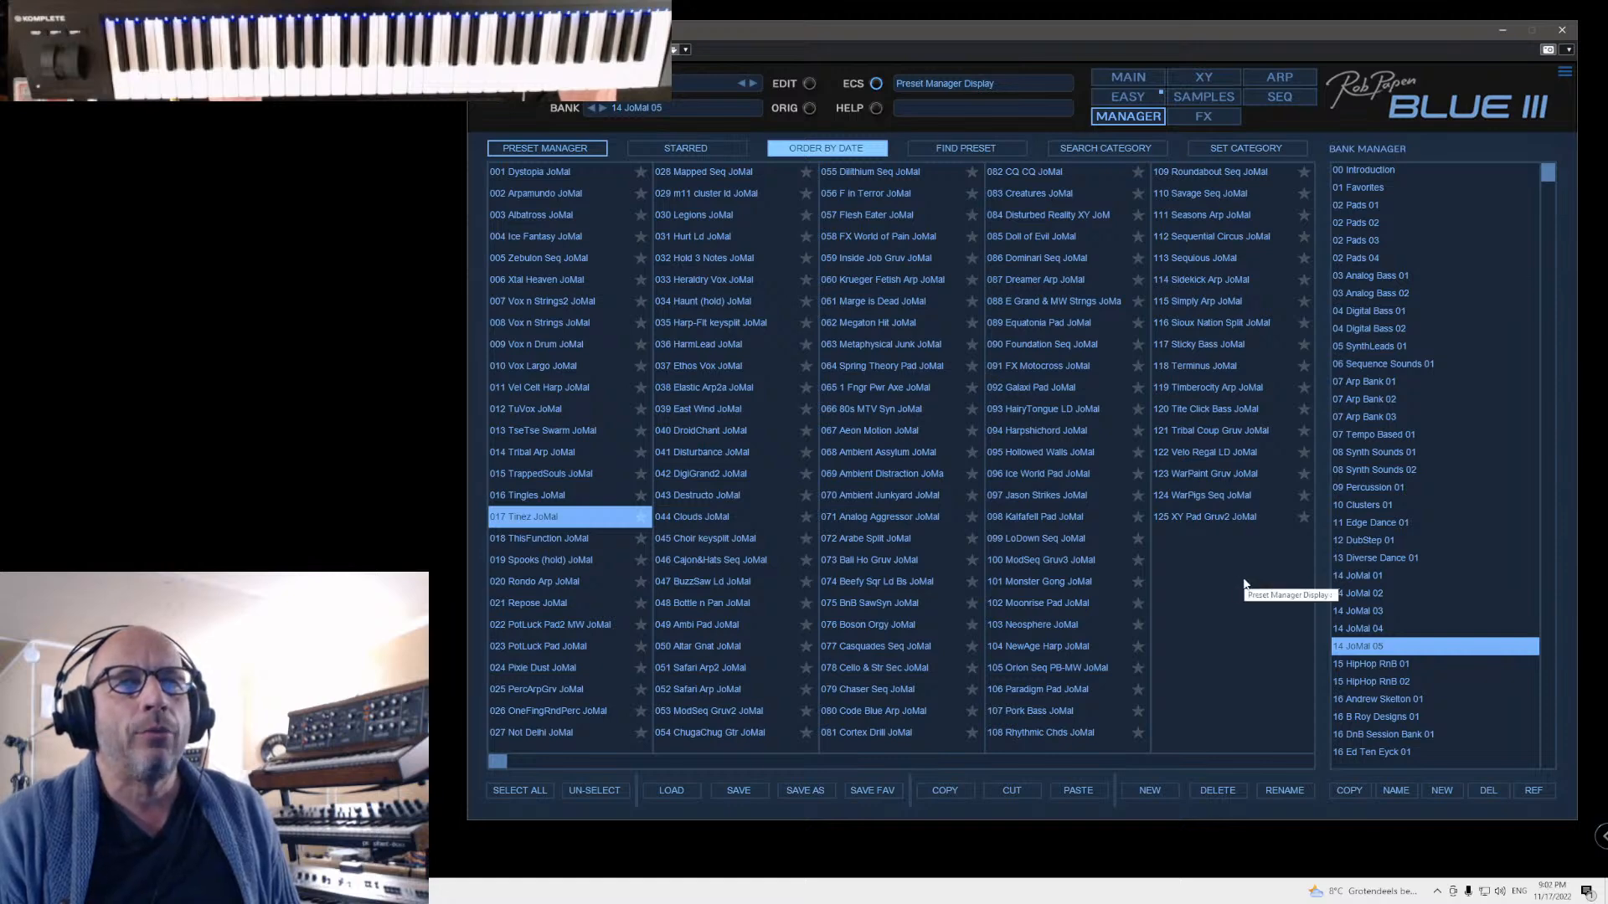
Step: Load the preset XY DaMoveIt Synth from the 00 Introduction bank and show its oscillators and XY path on the Main screen
click(1361, 170)
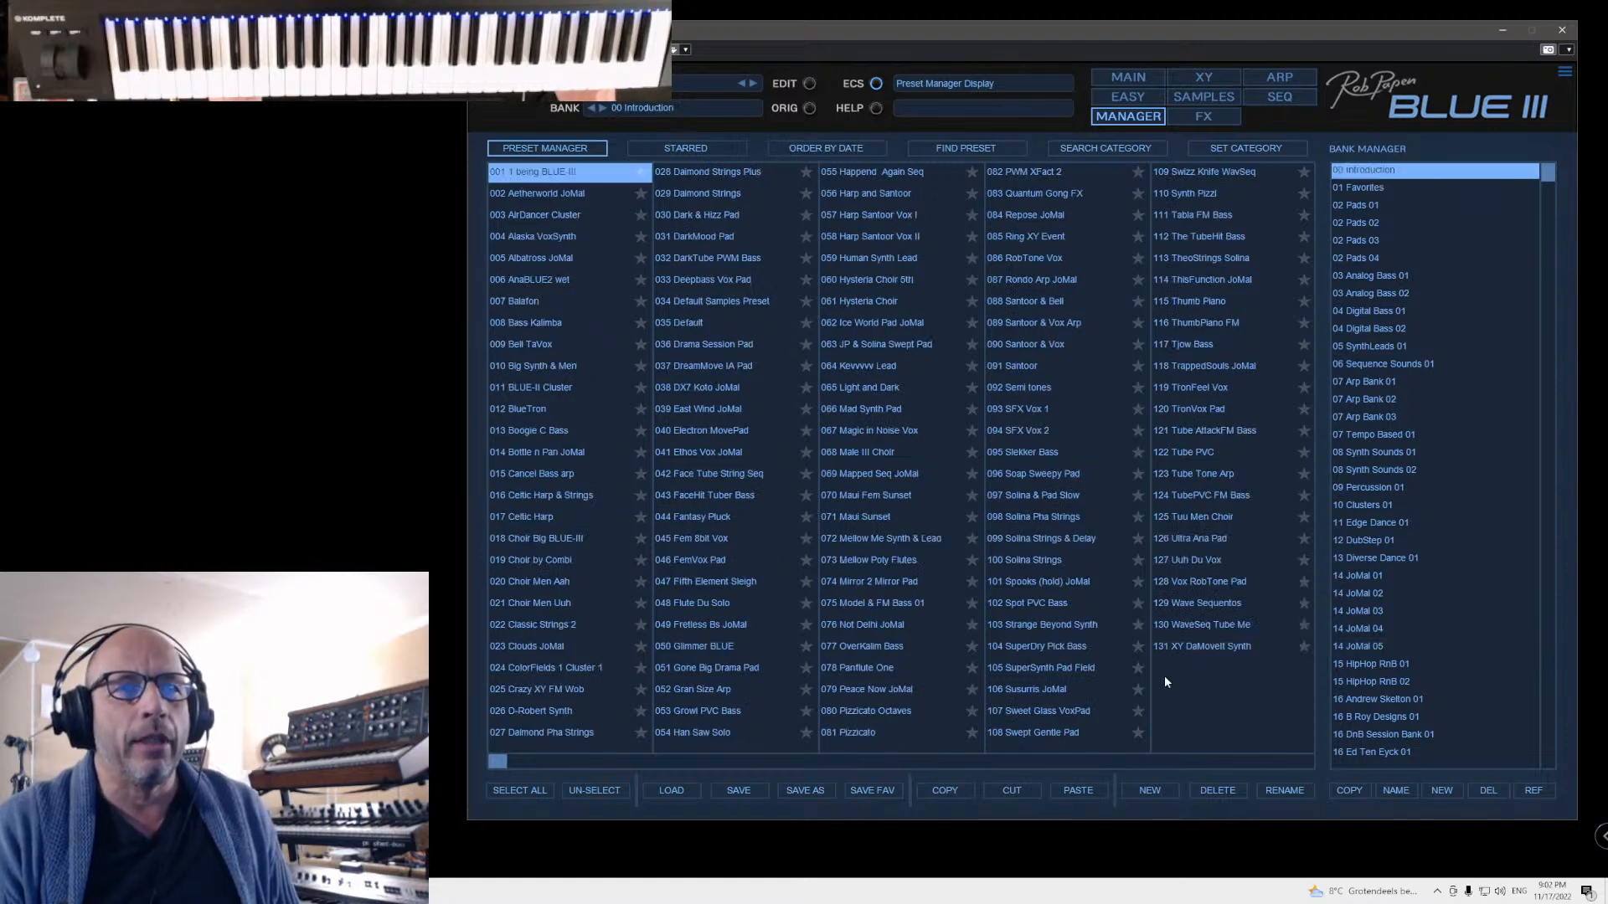
click(1185, 650)
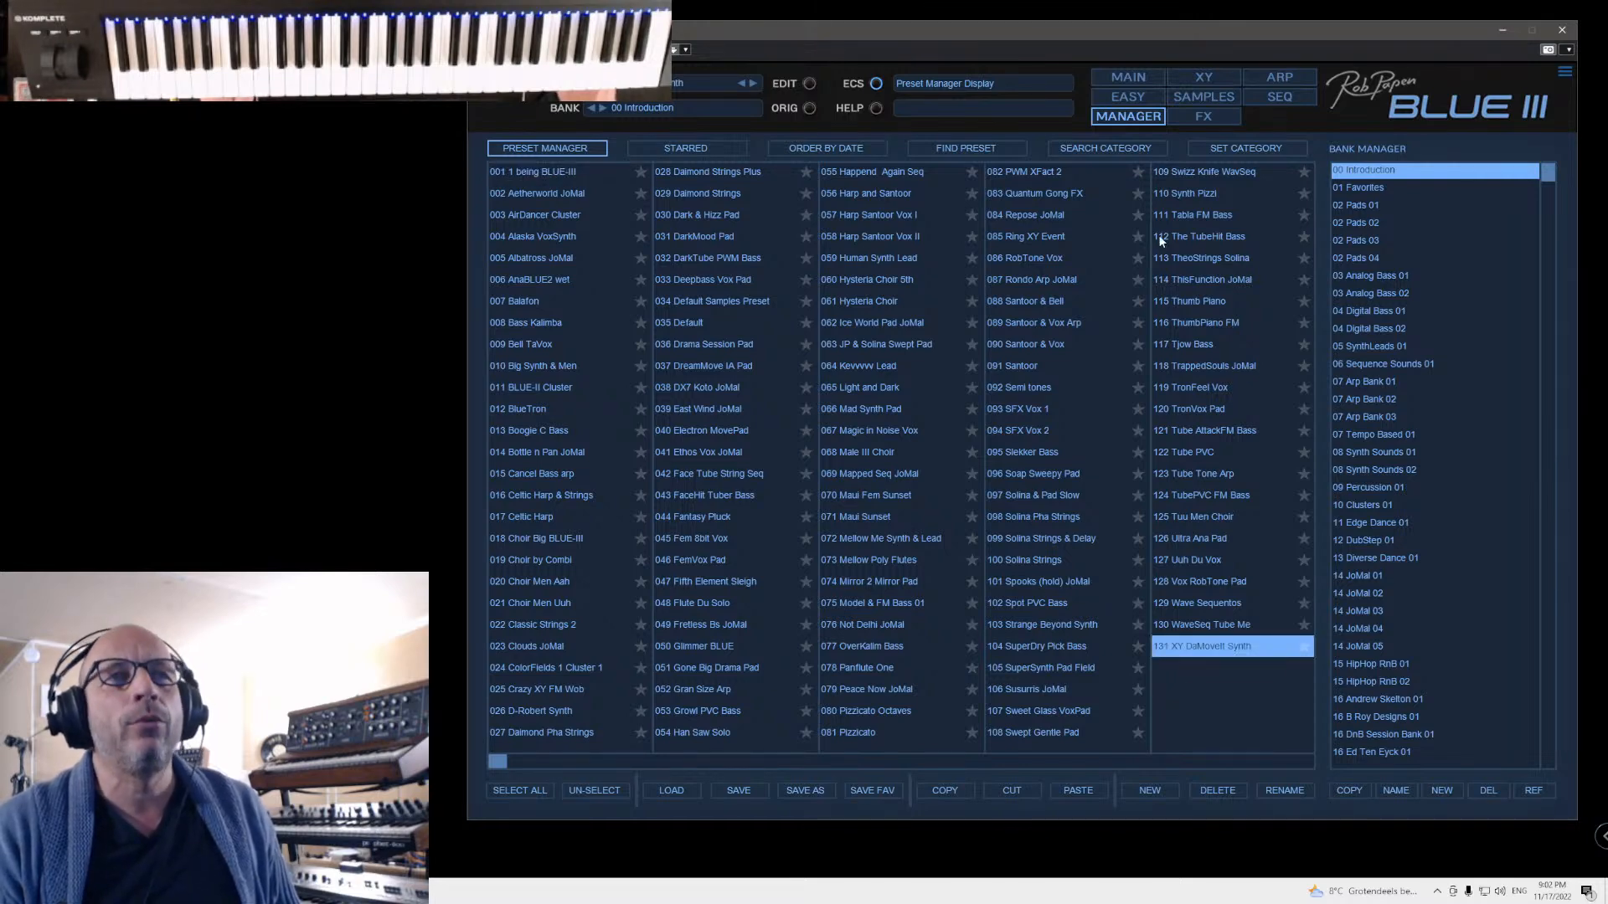
click(1139, 77)
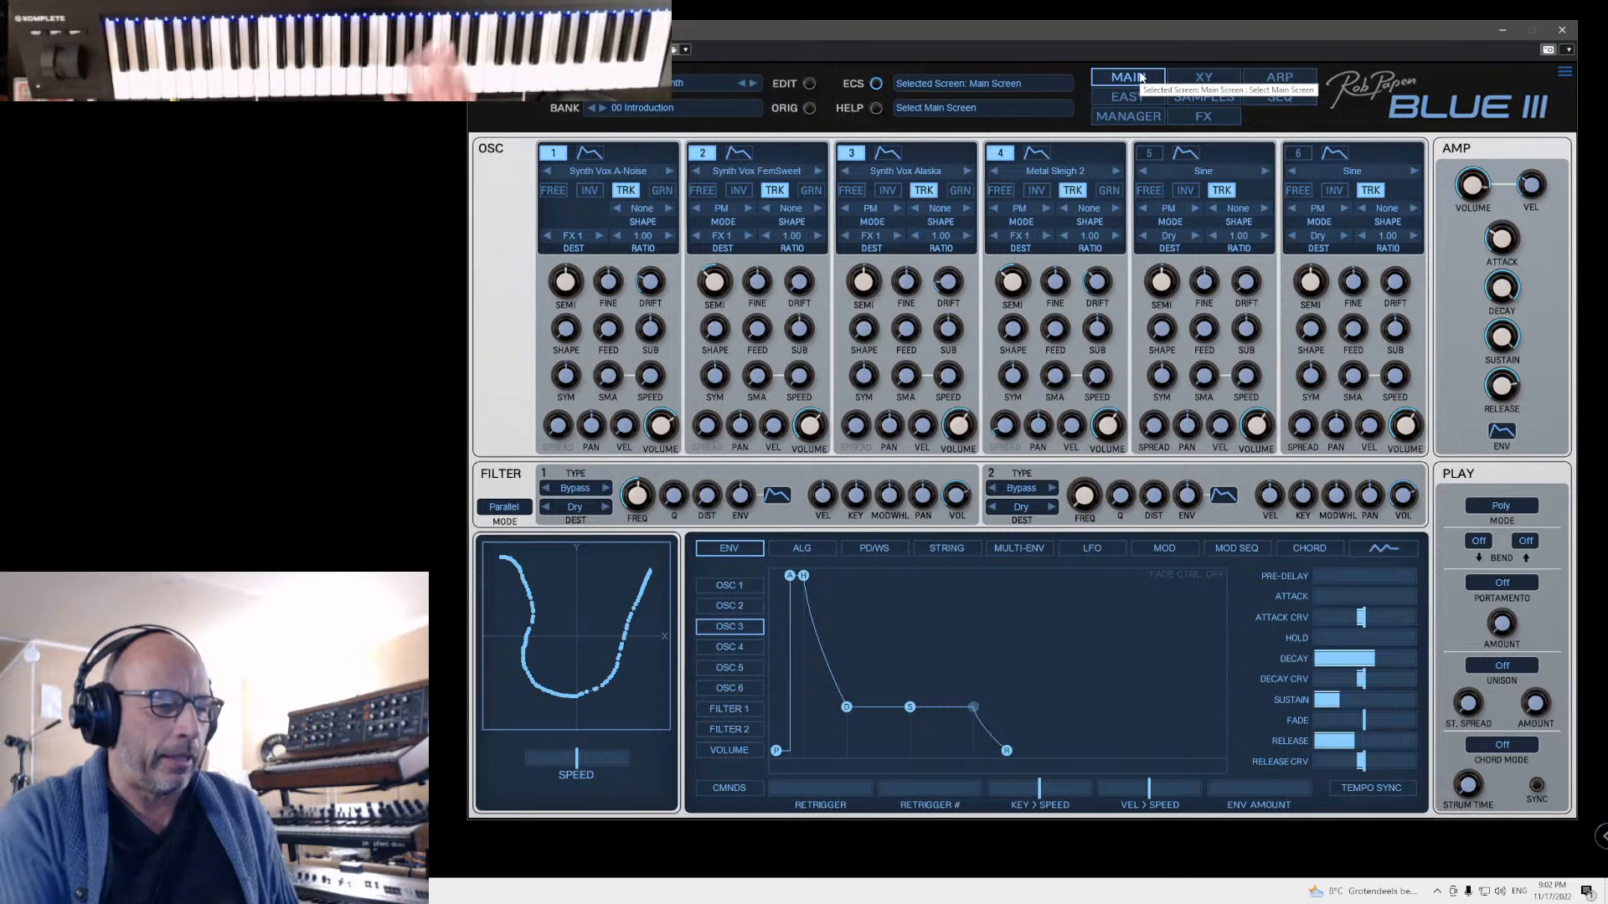